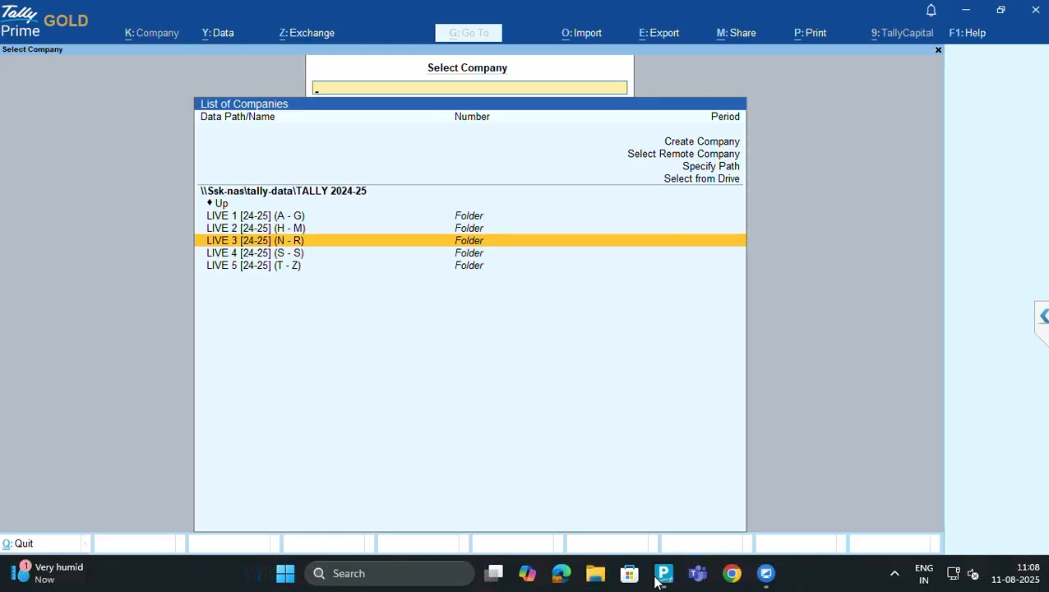
Load PRESS TOOL TECH ENGINEERING from the LIVE 3 folder by filtering the company list on 'pre'
{"action": "key", "text": "Return"}
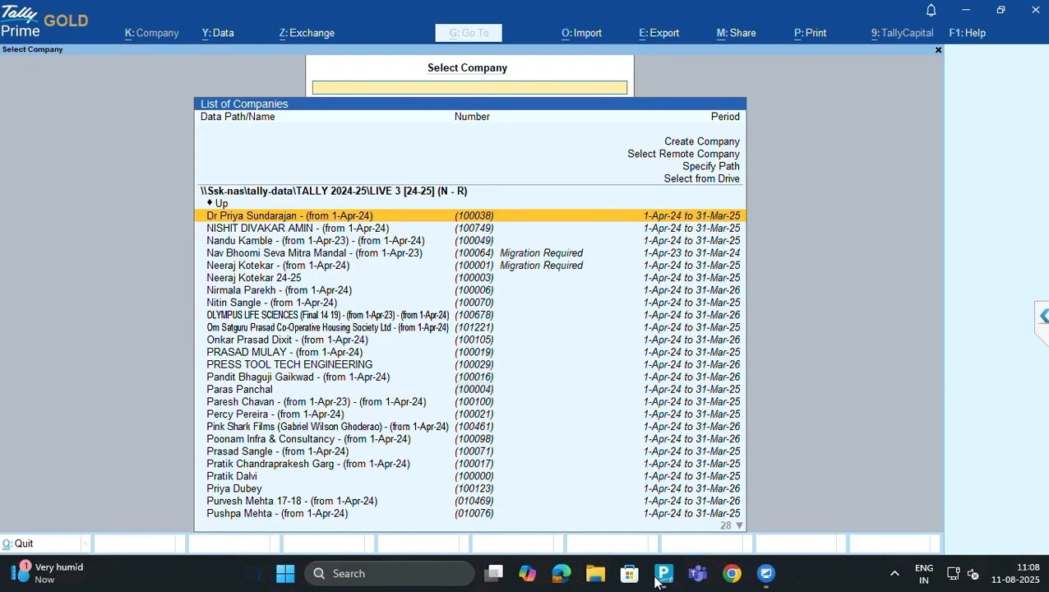
{"action": "key", "text": "Down"}
{"action": "key", "text": "Down"}
{"action": "type", "text": "pre"}
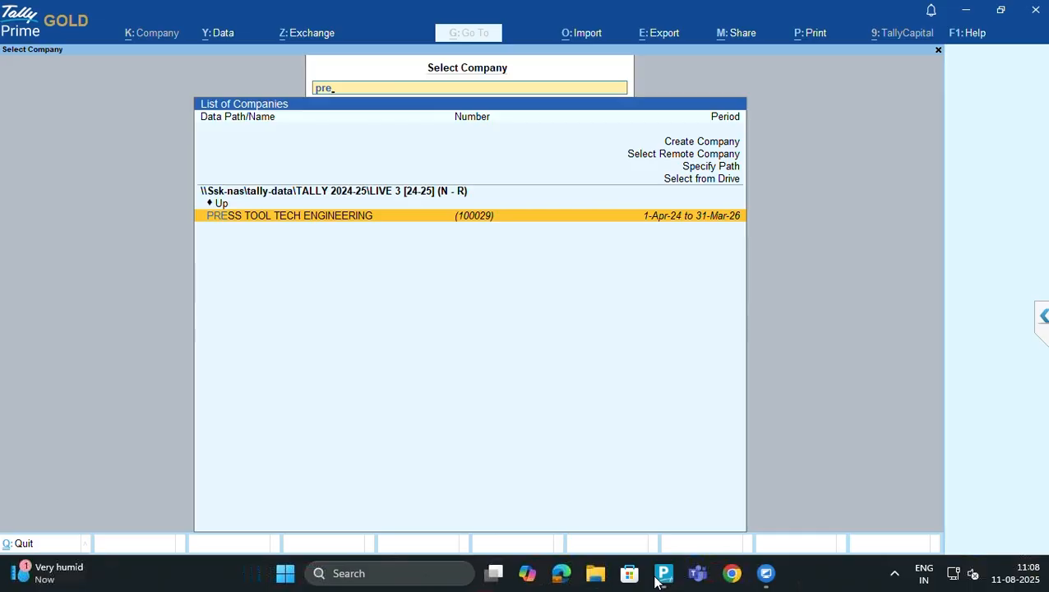
{"action": "key", "text": "Return"}
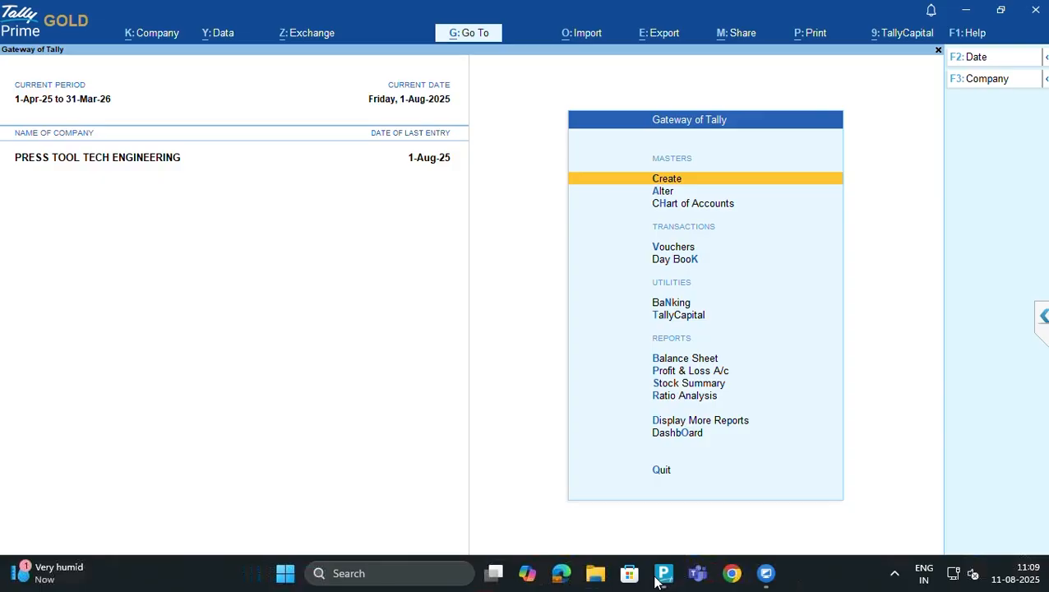
Open the Sales Register through More Reports > Account Books
{"action": "key", "text": "Down"}
{"action": "key", "text": "Down"}
{"action": "key", "text": "Down"}
{"action": "key", "text": "Down"}
{"action": "key", "text": "Down"}
{"action": "key", "text": "Down"}
{"action": "key", "text": "Down"}
{"action": "key", "text": "Down"}
{"action": "key", "text": "Down"}
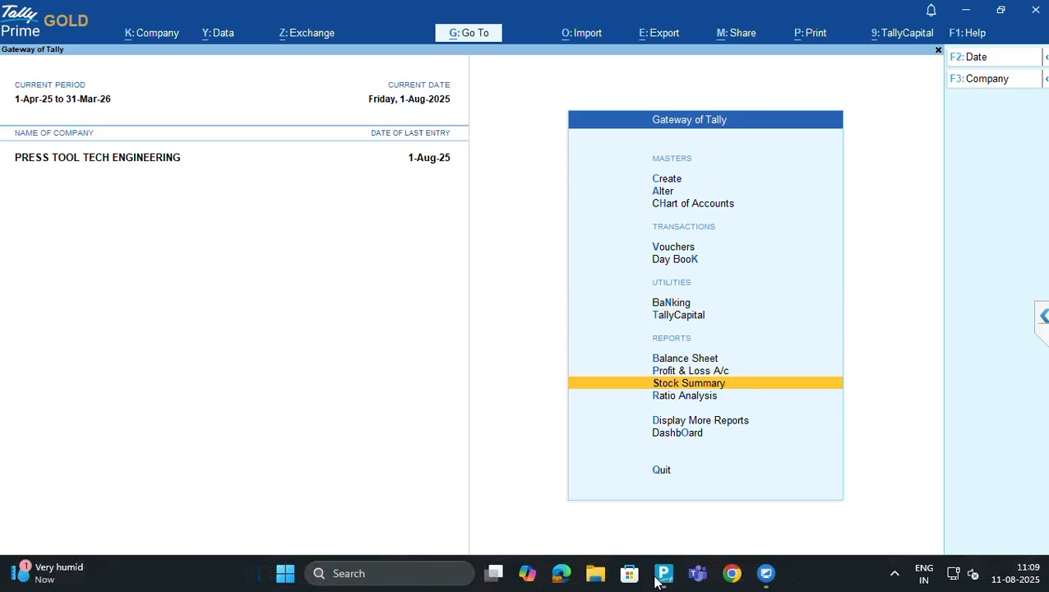
{"action": "key", "text": "Down"}
{"action": "key", "text": "Down"}
{"action": "key", "text": "Return"}
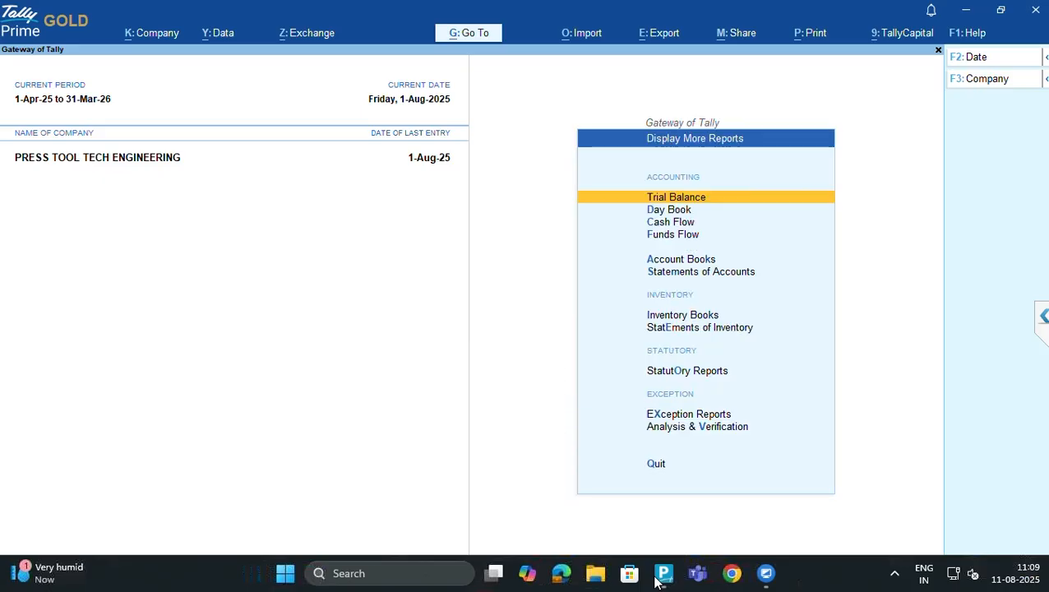
{"action": "key", "text": "Down"}
{"action": "key", "text": "Down"}
{"action": "key", "text": "Down"}
{"action": "key", "text": "Down"}
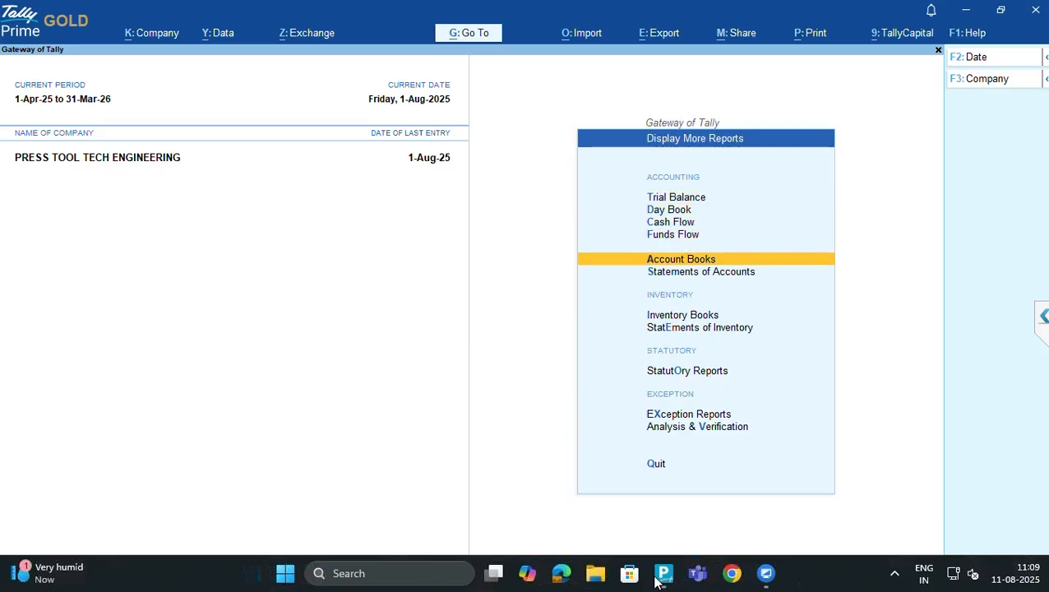
{"action": "key", "text": "Return"}
{"action": "key", "text": "Down"}
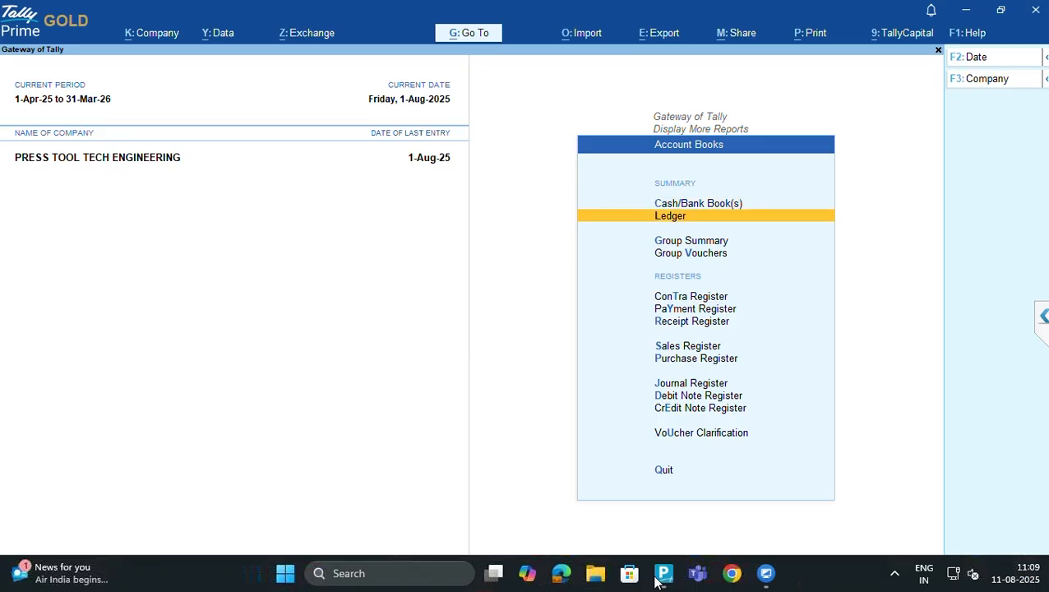
{"action": "key", "text": "Down"}
{"action": "key", "text": "Down"}
{"action": "key", "text": "Down"}
{"action": "key", "text": "Down"}
{"action": "key", "text": "Down"}
{"action": "key", "text": "Down"}
{"action": "key", "text": "Return"}
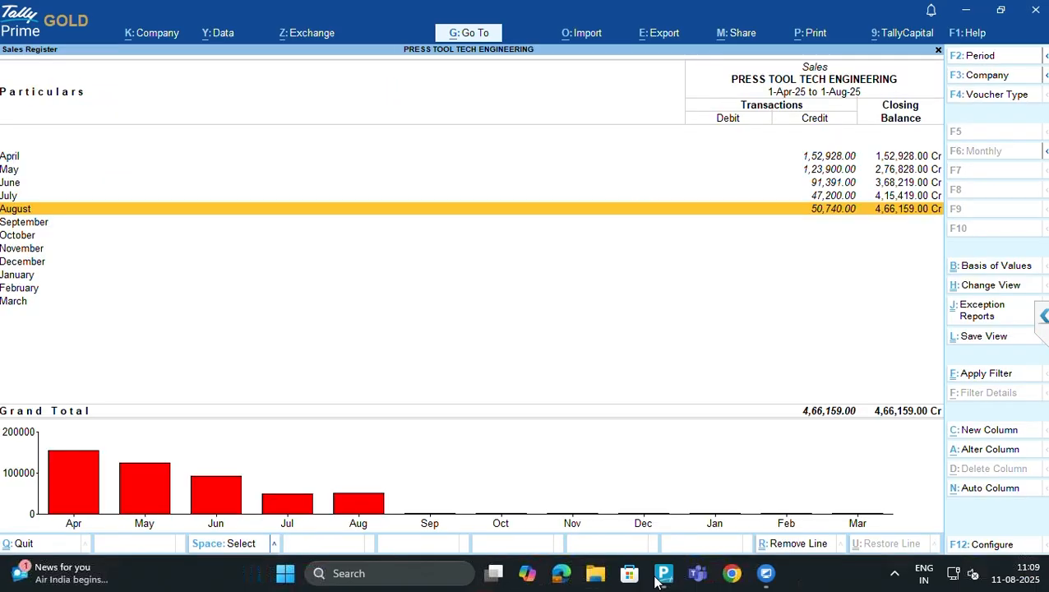
Glance at August's sales vouchers, then open July's list showing the 47,200.00 voucher
{"action": "key", "text": "Up"}
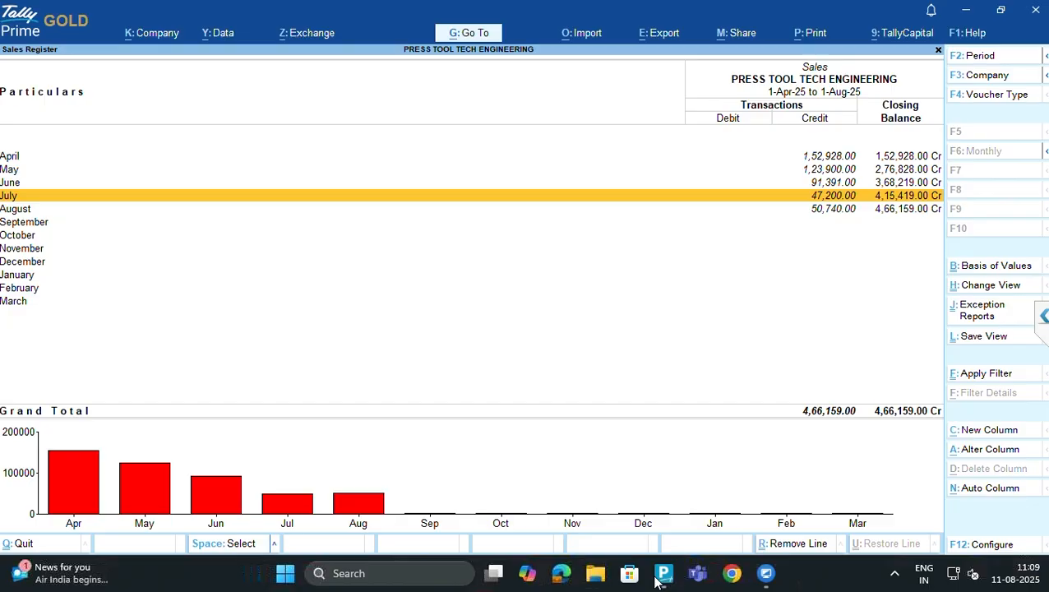
{"action": "key", "text": "Down"}
{"action": "key", "text": "Return"}
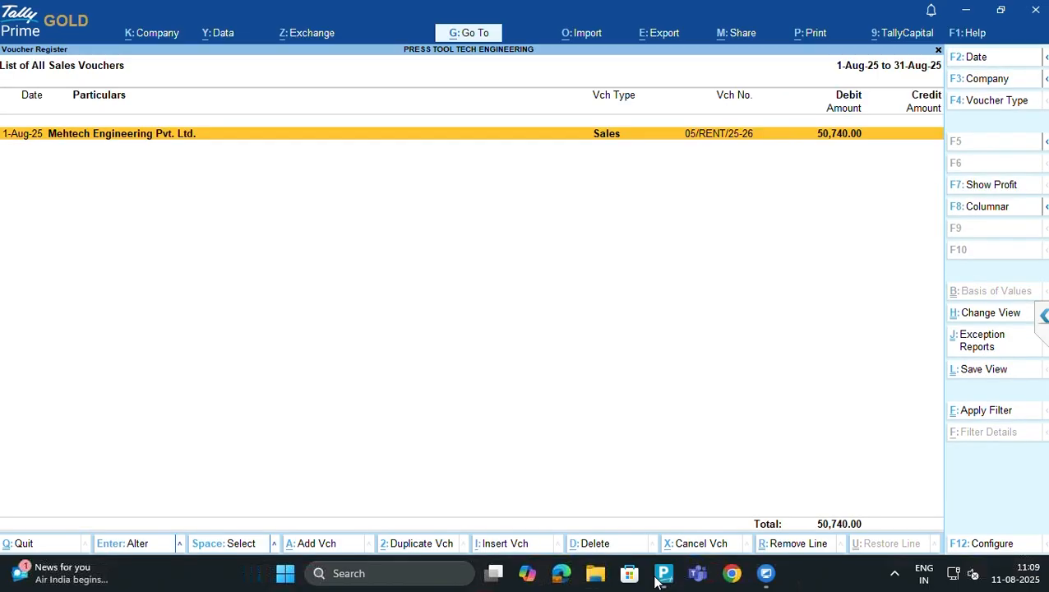
{"action": "key", "text": "Escape"}
{"action": "key", "text": "Up"}
{"action": "key", "text": "Return"}
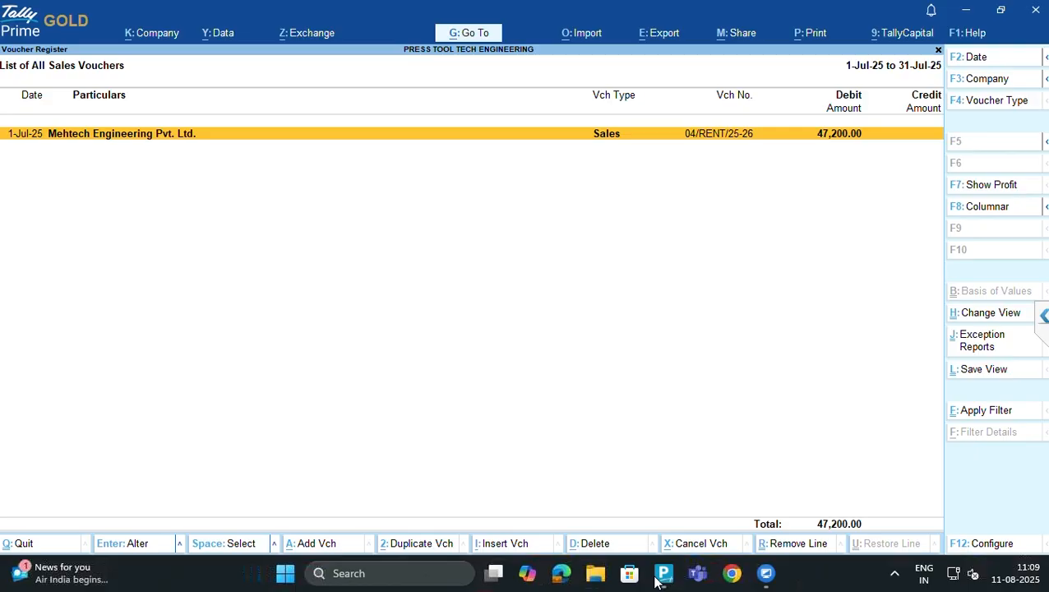
{"action": "key", "text": "alt"}
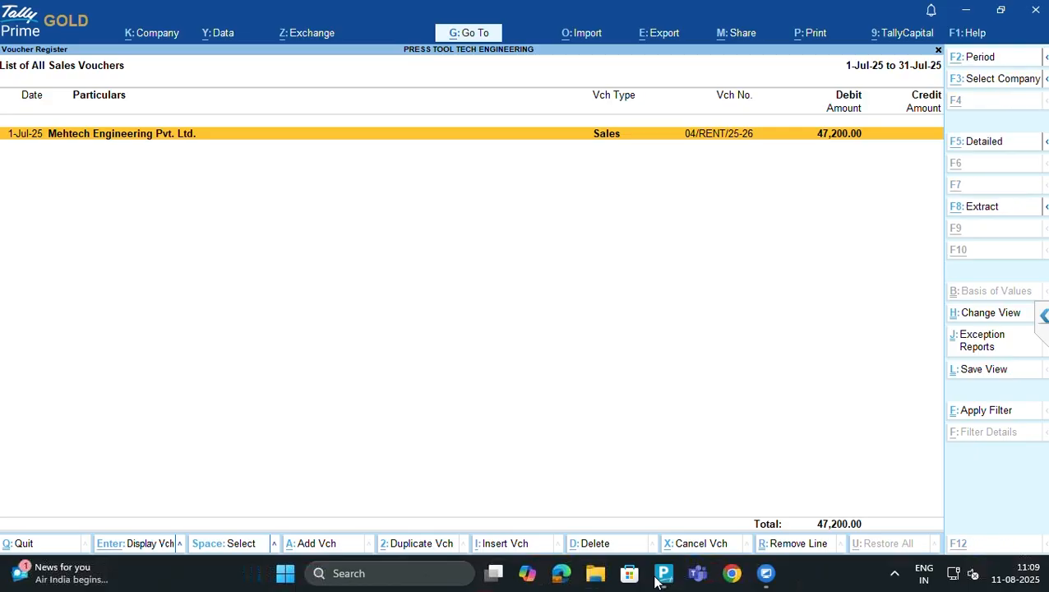
{"action": "key", "text": "alt+Tab"}
{"action": "key", "text": "alt+Tab"}
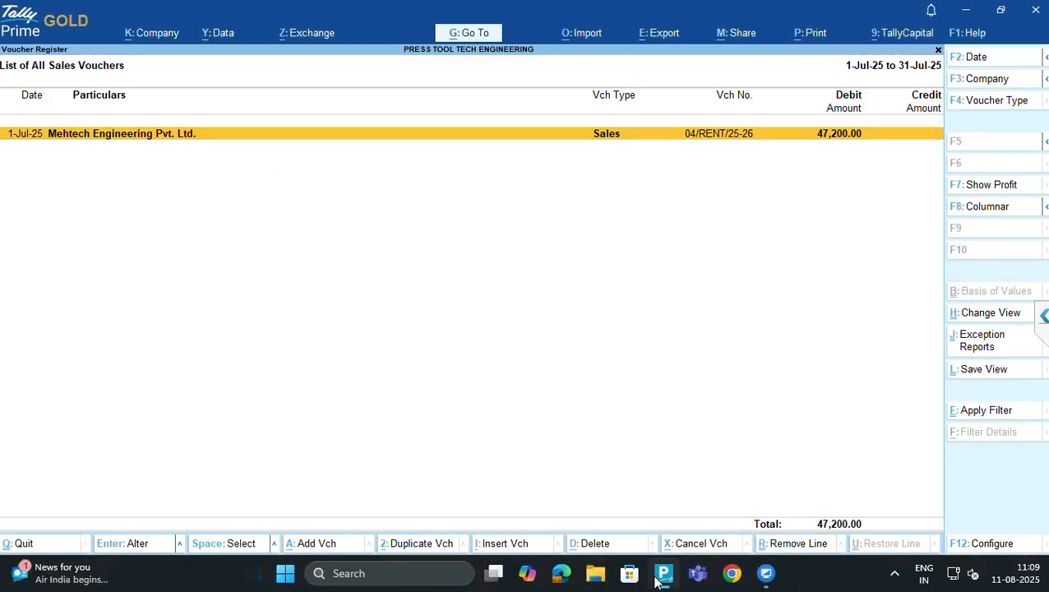
In File Explorer, go to the folder holding the recent PTTE_058_TAX INVOICE
{"action": "left_click", "coordinate": [595, 578]}
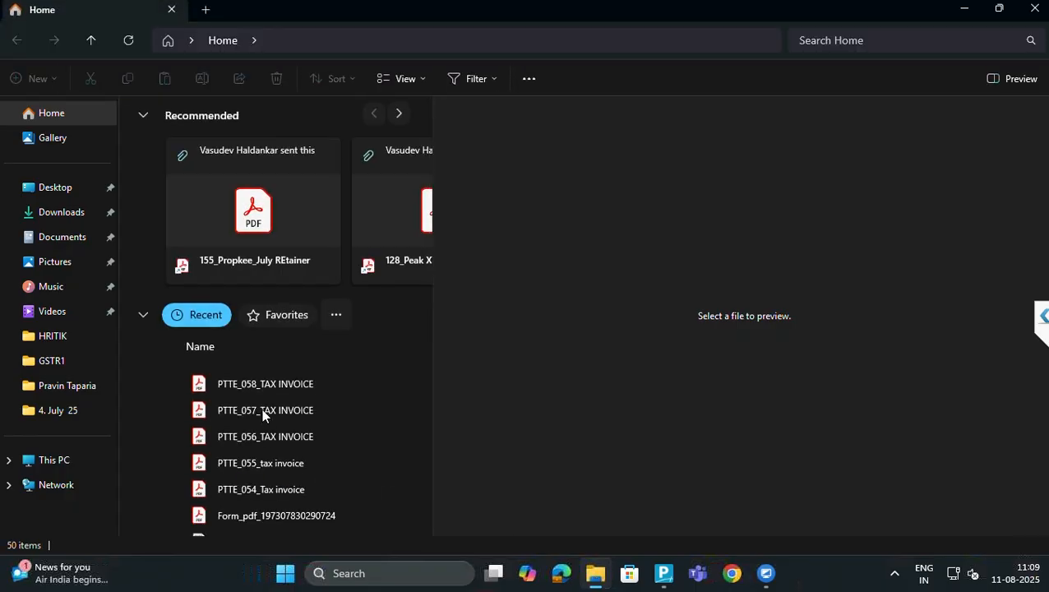
{"action": "left_click", "coordinate": [252, 391]}
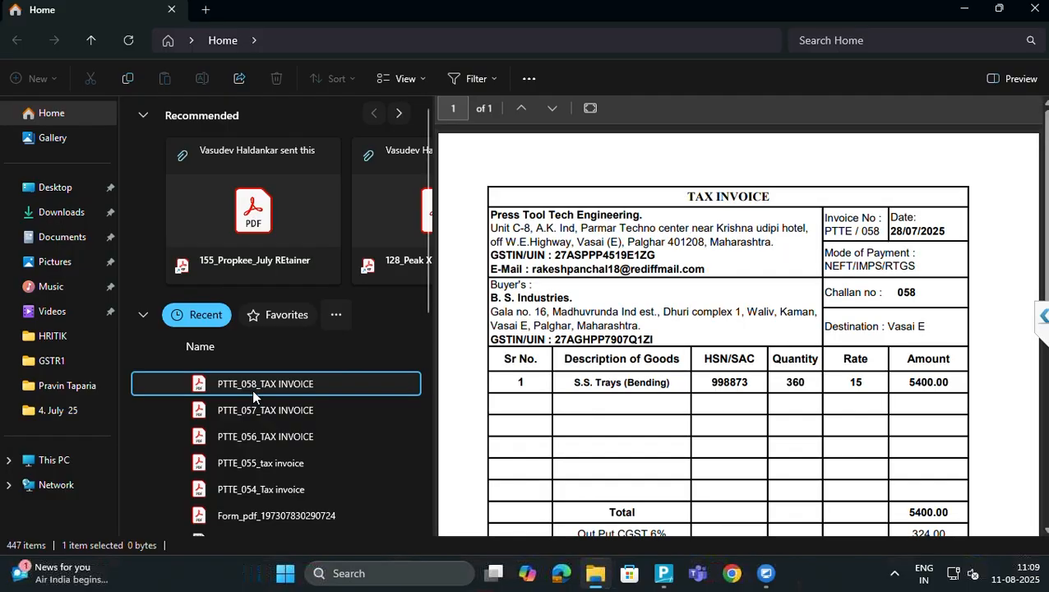
{"action": "right_click", "coordinate": [253, 391]}
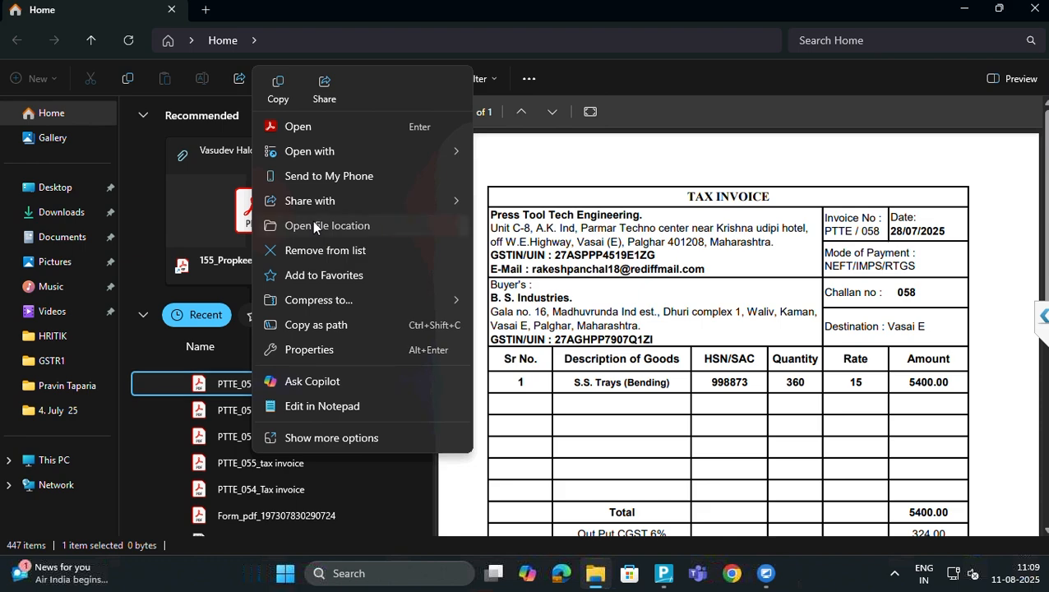
{"action": "left_click", "coordinate": [313, 221]}
{"action": "left_click", "coordinate": [285, 398]}
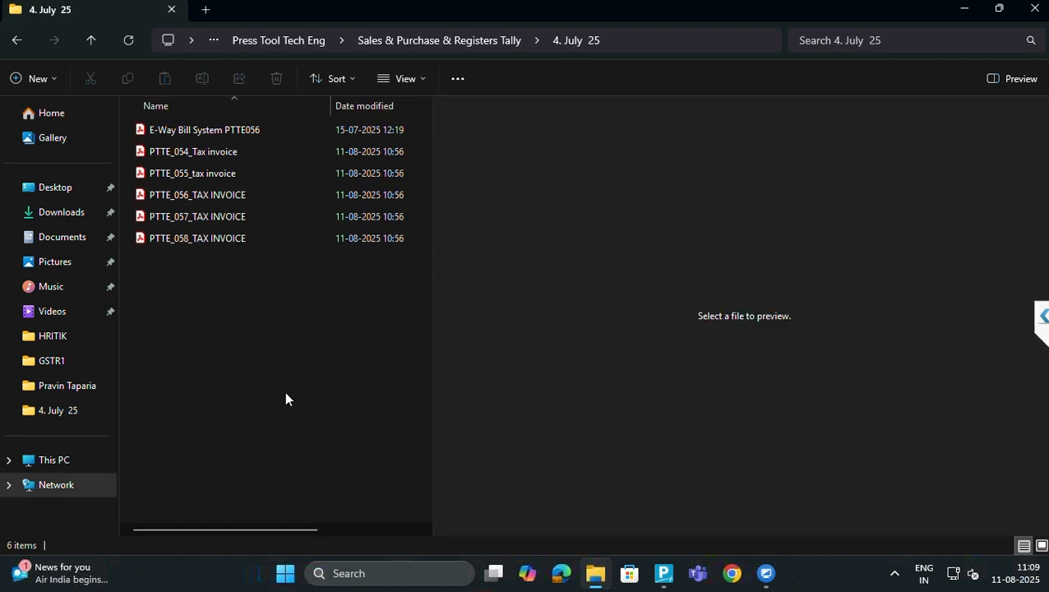
In TallyPrime, check June's sales vouchers, then reopen July's sales voucher list
{"action": "key", "text": "alt+Tab"}
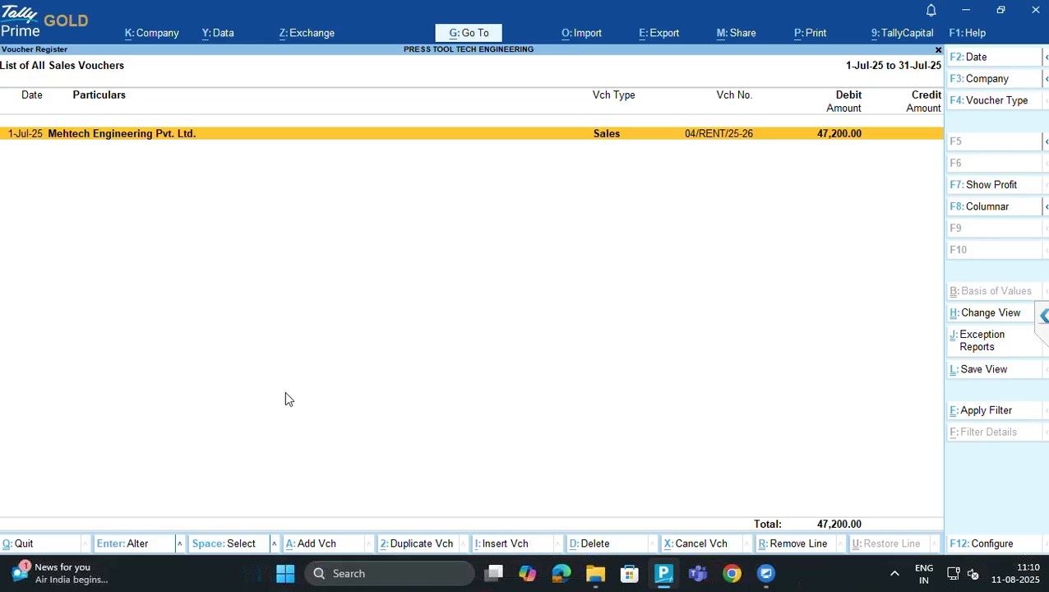
{"action": "key", "text": "Escape"}
{"action": "key", "text": "Up"}
{"action": "key", "text": "Return"}
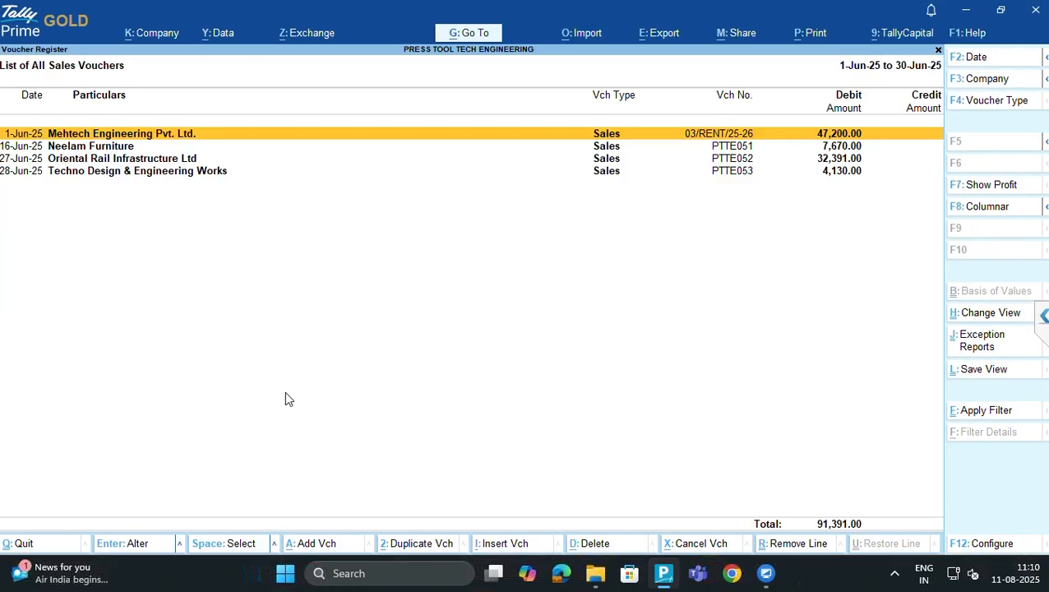
{"action": "key", "text": "Escape"}
{"action": "key", "text": "Down"}
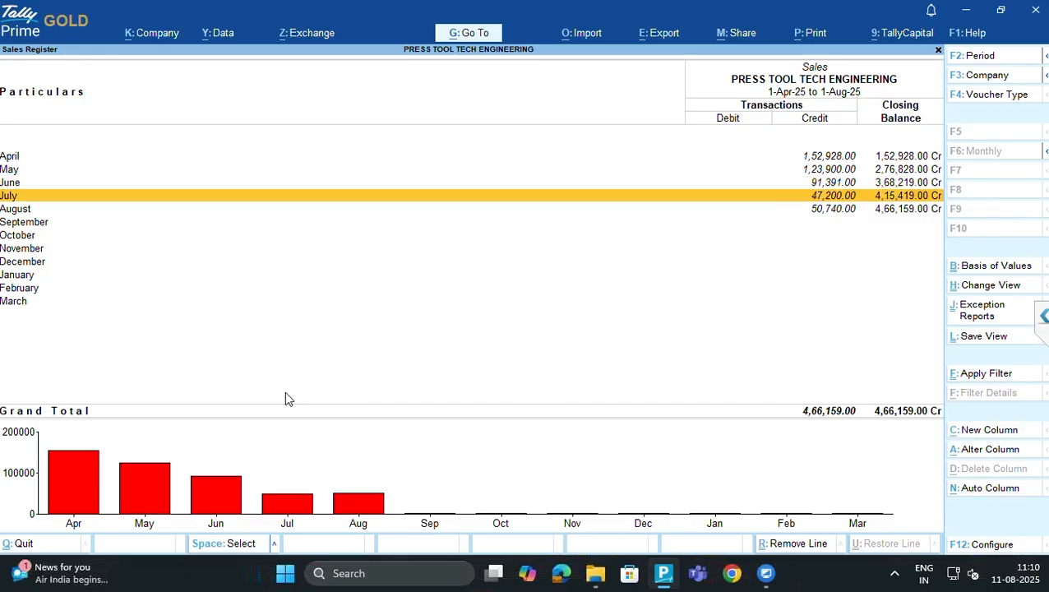
{"action": "key", "text": "Return"}
{"action": "key", "text": "alt+Tab"}
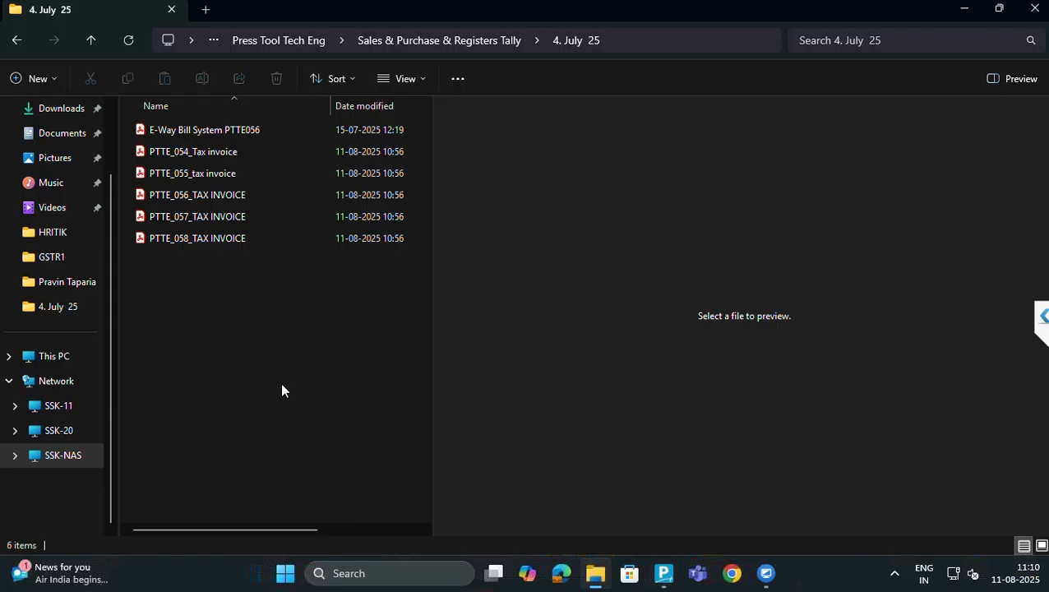
Open the PTTE_054 tax invoice (14465.00, dated 14/07/2025) in Adobe Acrobat
{"action": "left_click", "coordinate": [180, 152]}
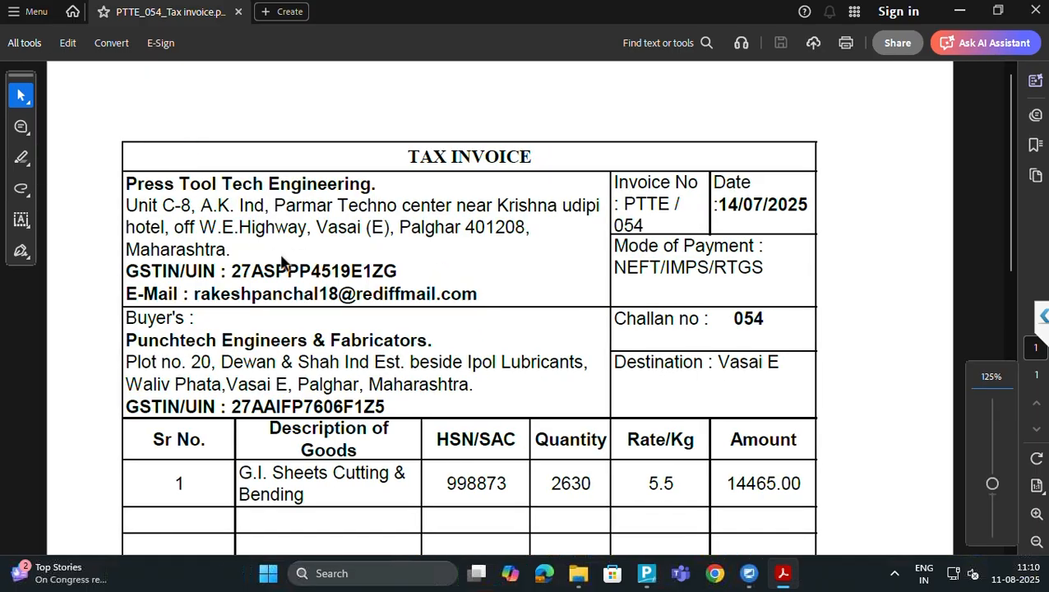
{"action": "key", "text": "alt+Tab"}
{"action": "key", "text": "alt+Tab"}
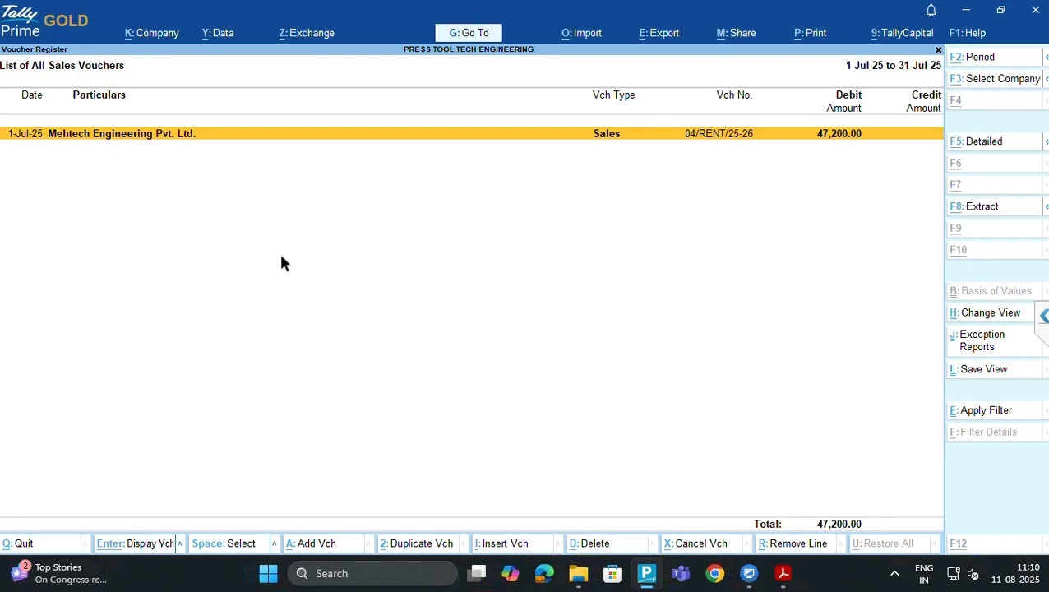
Start a new sales voucher numbered PTTE054, dated 14-Jul-25
{"action": "key", "text": "alt+a"}
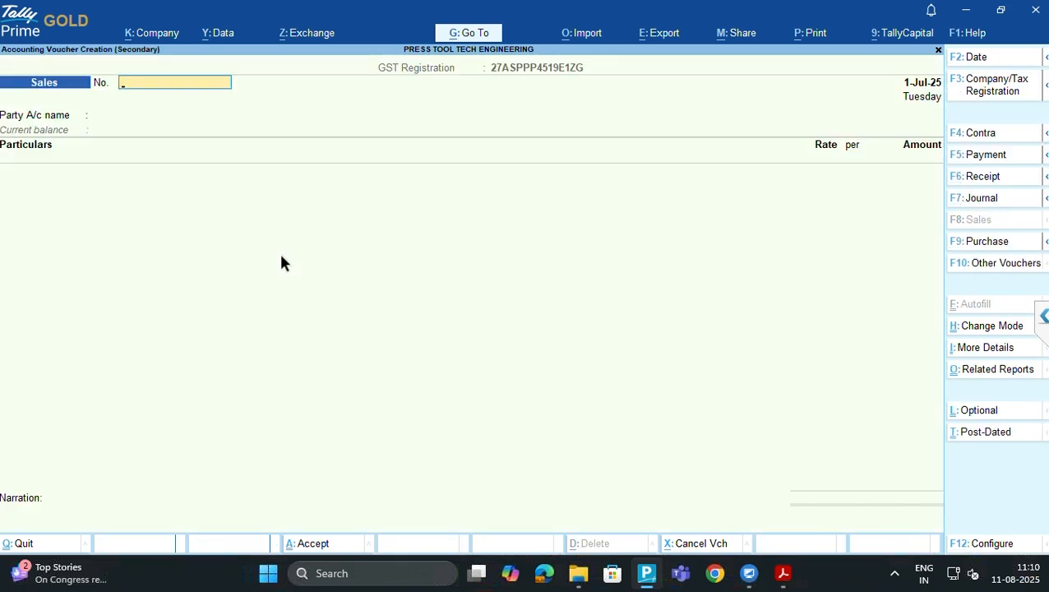
{"action": "key", "text": "Caps_Lock"}
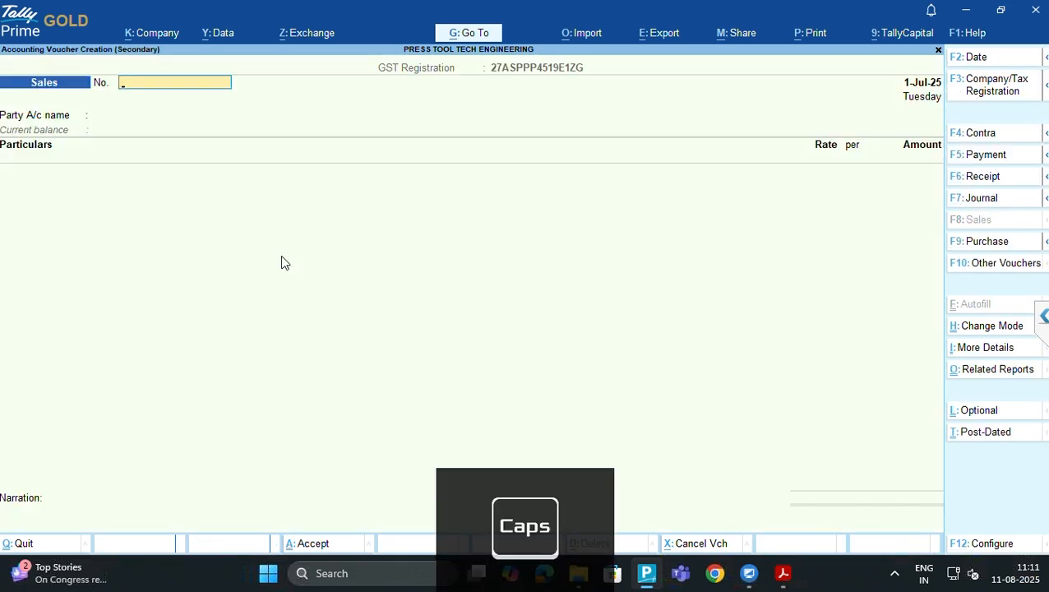
{"action": "type", "text": "PTTE"}
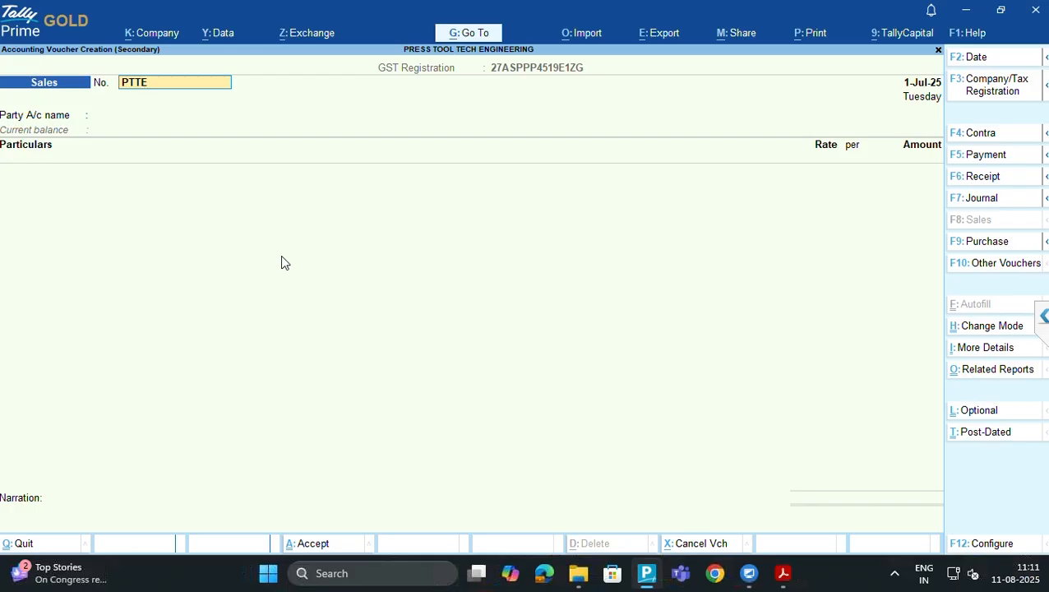
{"action": "type", "text": "054"}
{"action": "key", "text": "Return"}
{"action": "key", "text": "alt+Tab"}
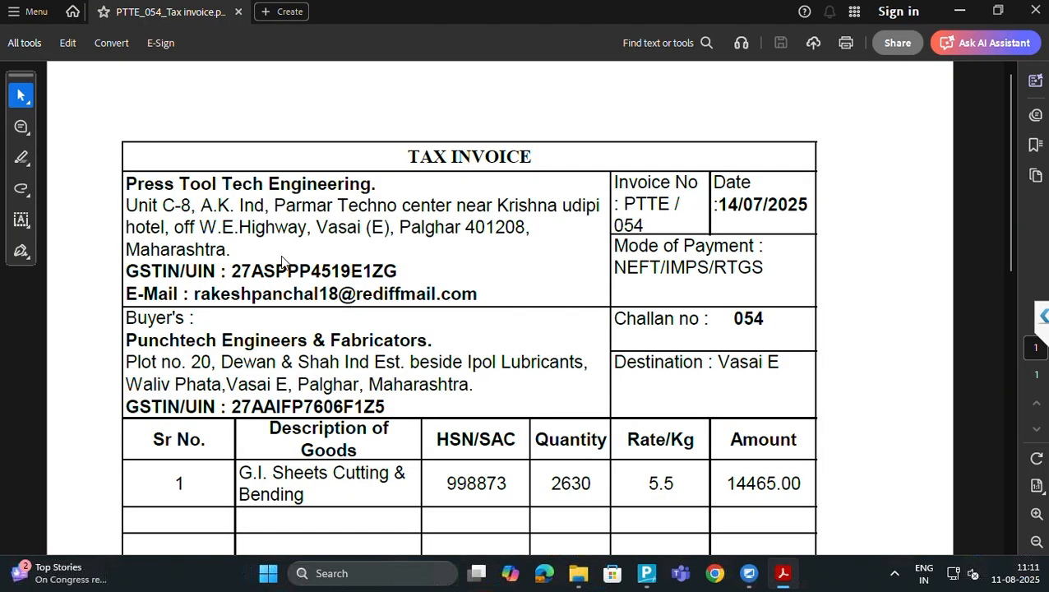
{"action": "key", "text": "alt+Tab"}
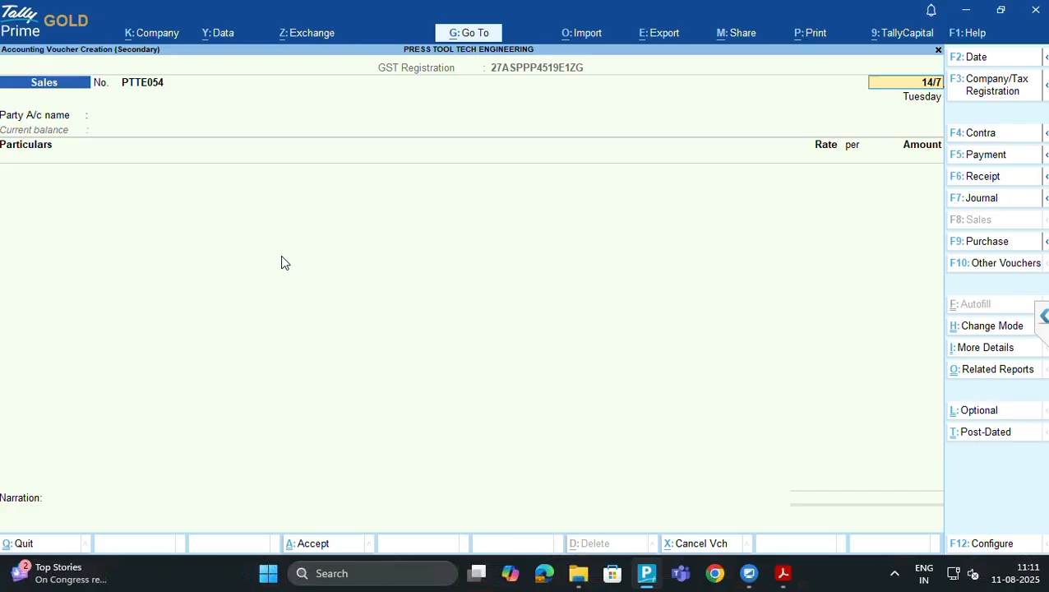
{"action": "key", "text": "Return"}
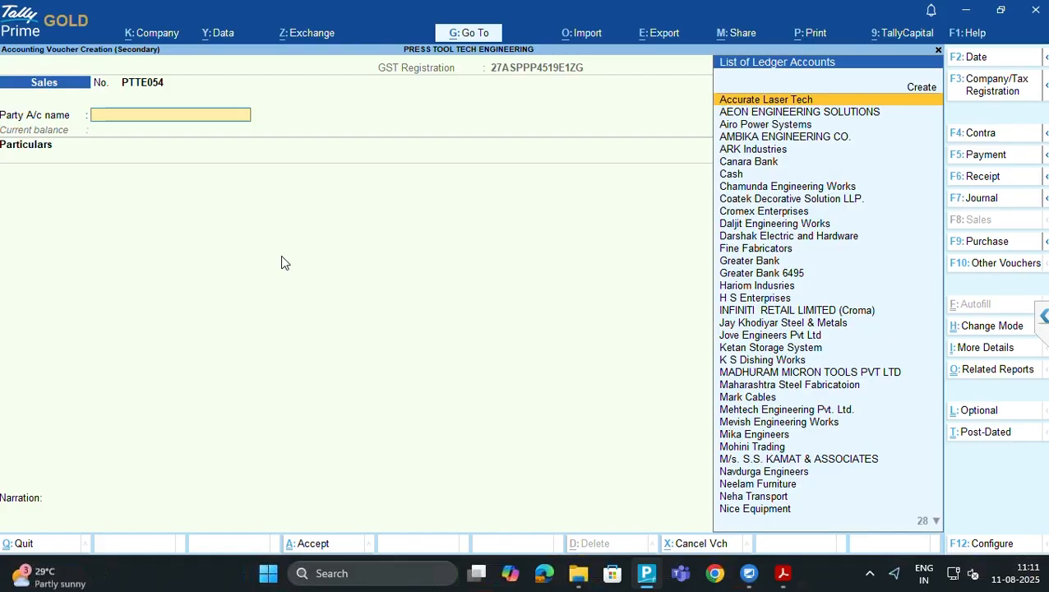
{"action": "key", "text": "alt+Tab"}
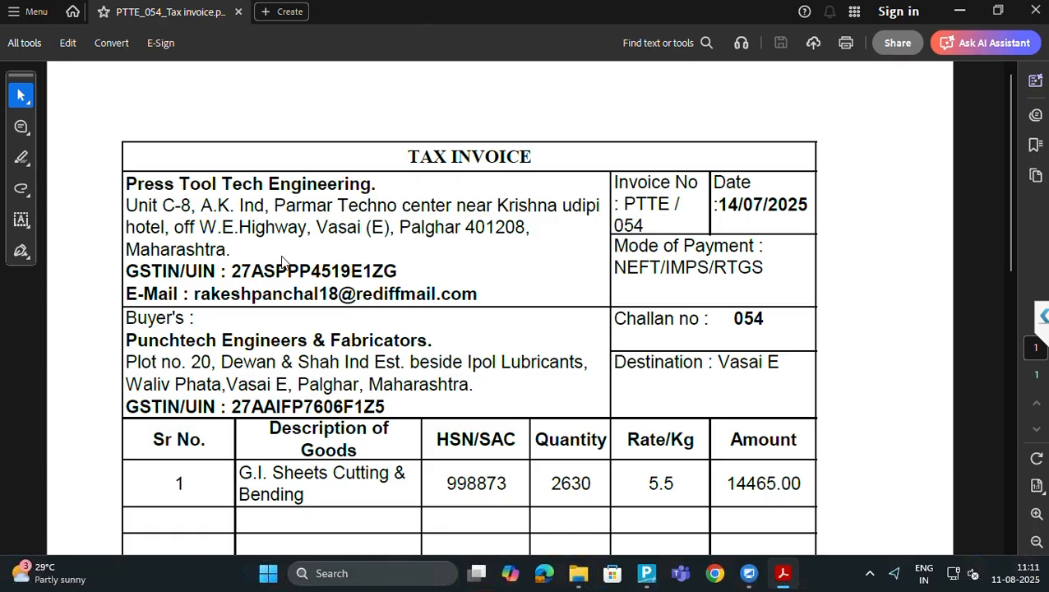
{"action": "key", "text": "alt+Tab"}
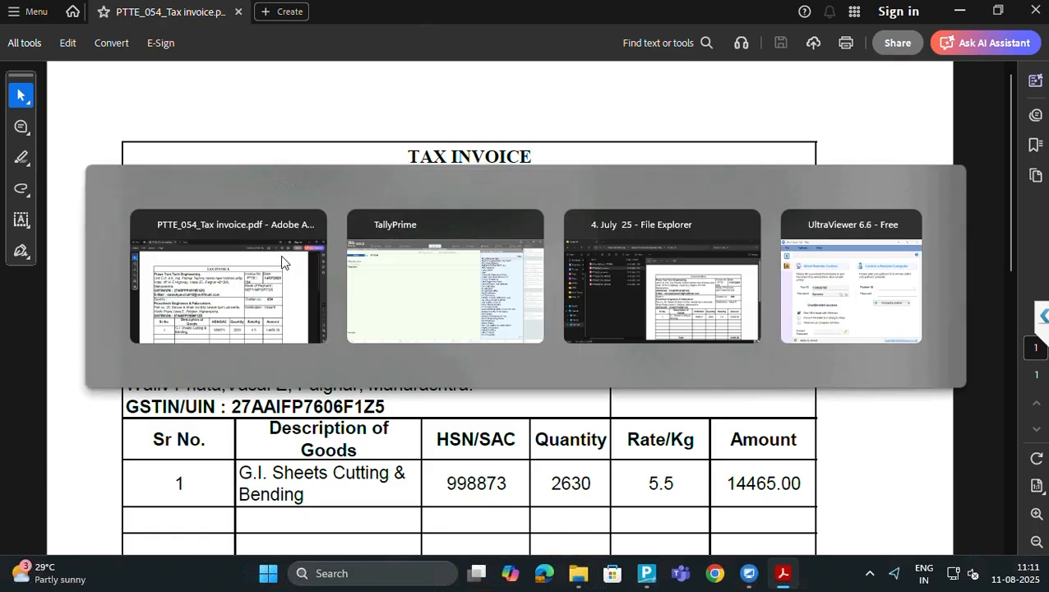
Set Punchtech Engineers & Fabricators as the party, skipping the dispatch details
{"action": "type", "text": "PUNCH"}
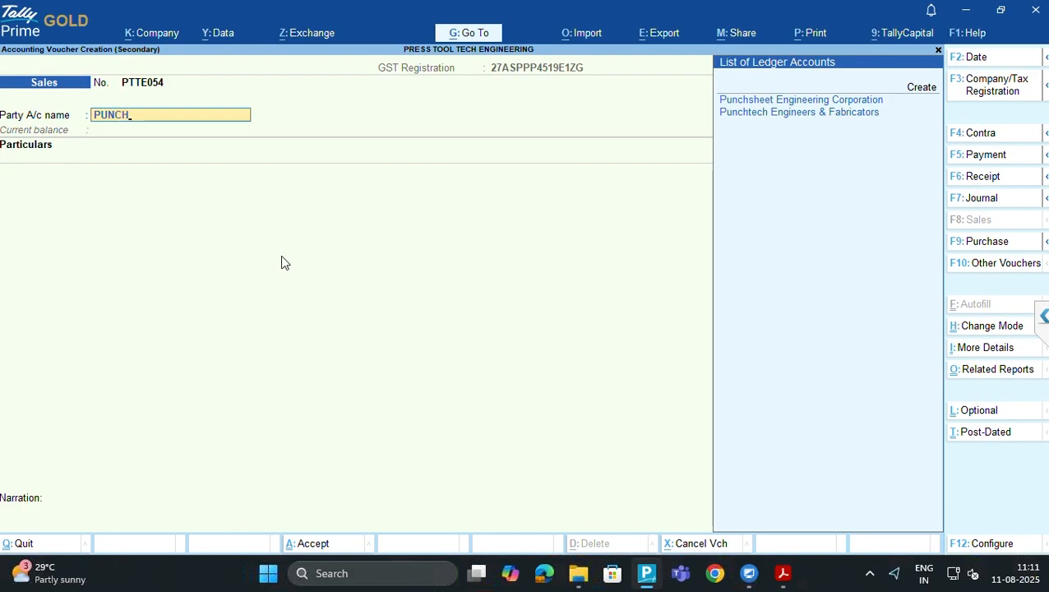
{"action": "key", "text": "Down"}
{"action": "key", "text": "alt+Tab"}
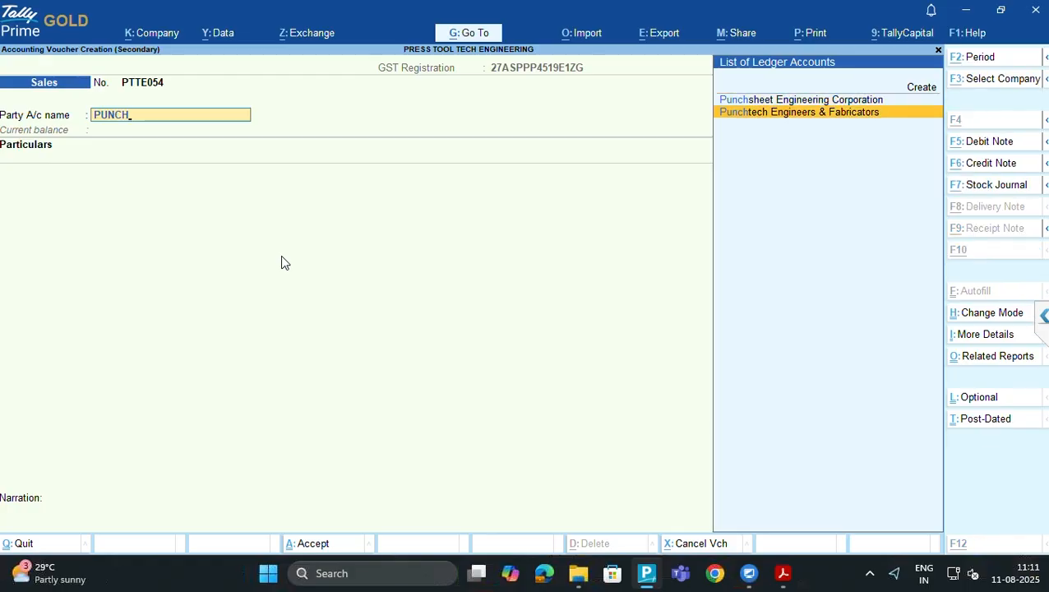
{"action": "key", "text": "alt+Tab"}
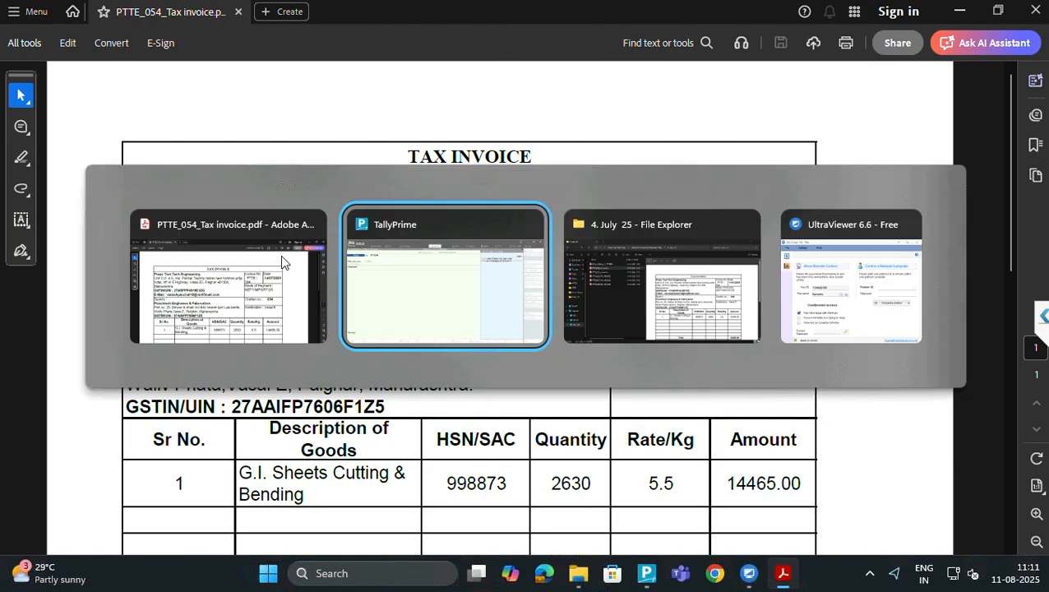
{"action": "key", "text": "Return"}
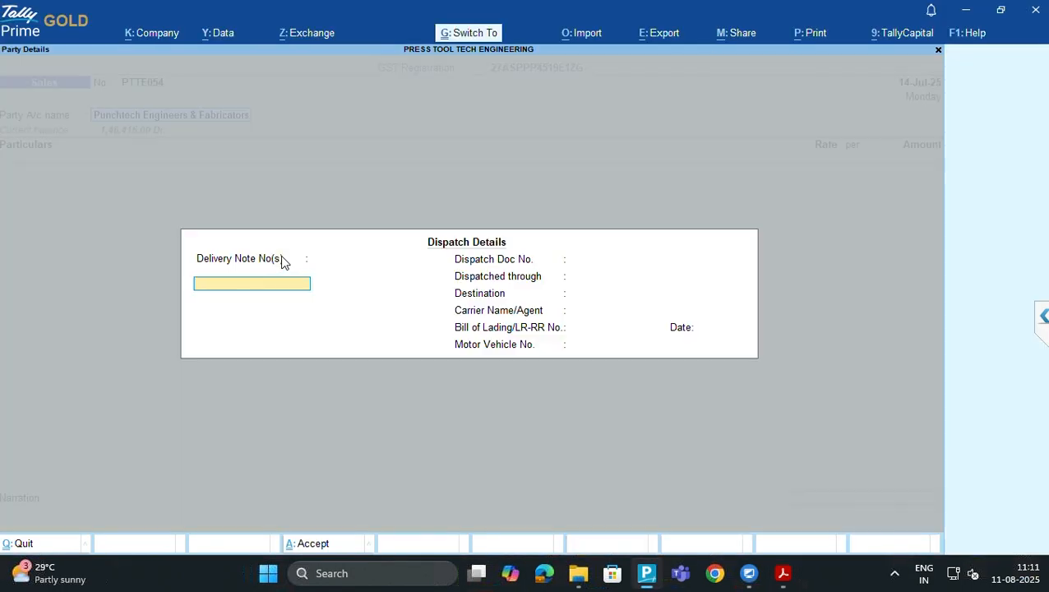
{"action": "key", "text": "Escape"}
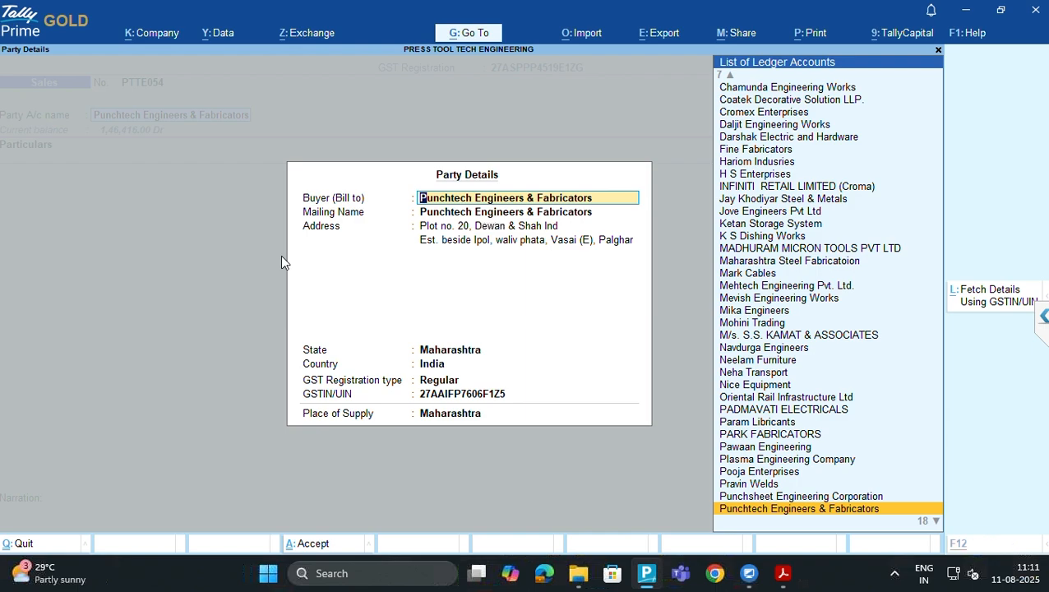
{"action": "key", "text": "alt+Tab"}
{"action": "key", "text": "alt+Tab"}
{"action": "key", "text": "ctrl+a"}
Add the Local Sales 18% ledger line at 14,465.00 from the invoice
{"action": "type", "text": "LOCAL"}
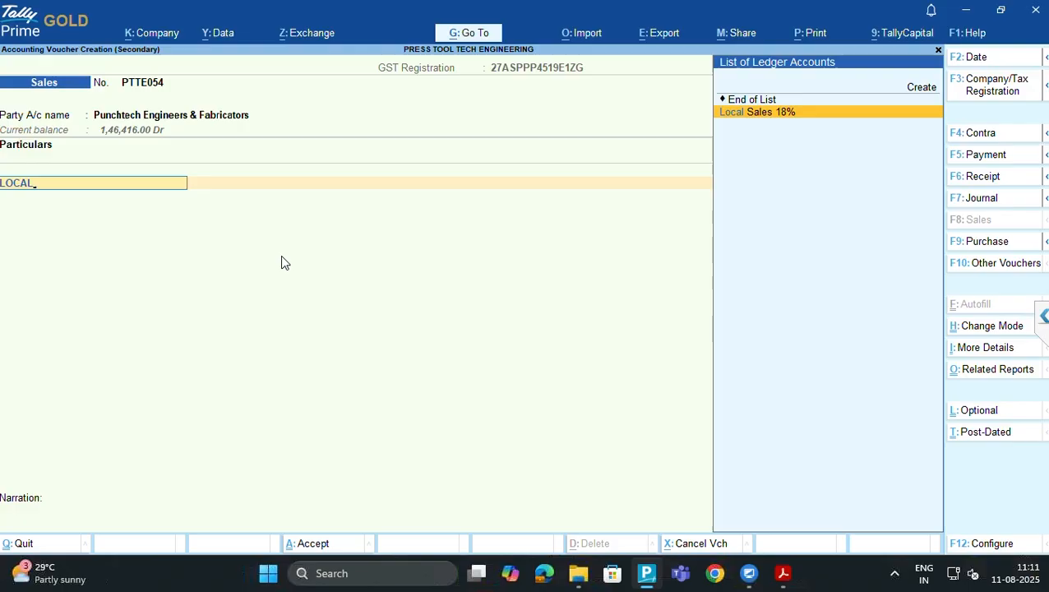
{"action": "key", "text": "Return"}
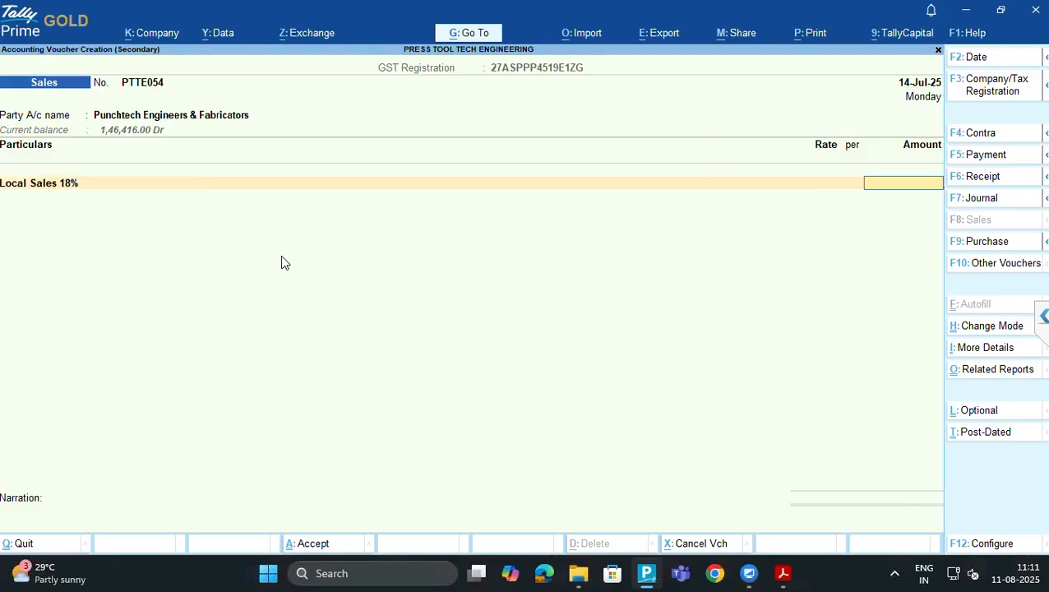
{"action": "key", "text": "alt+Tab"}
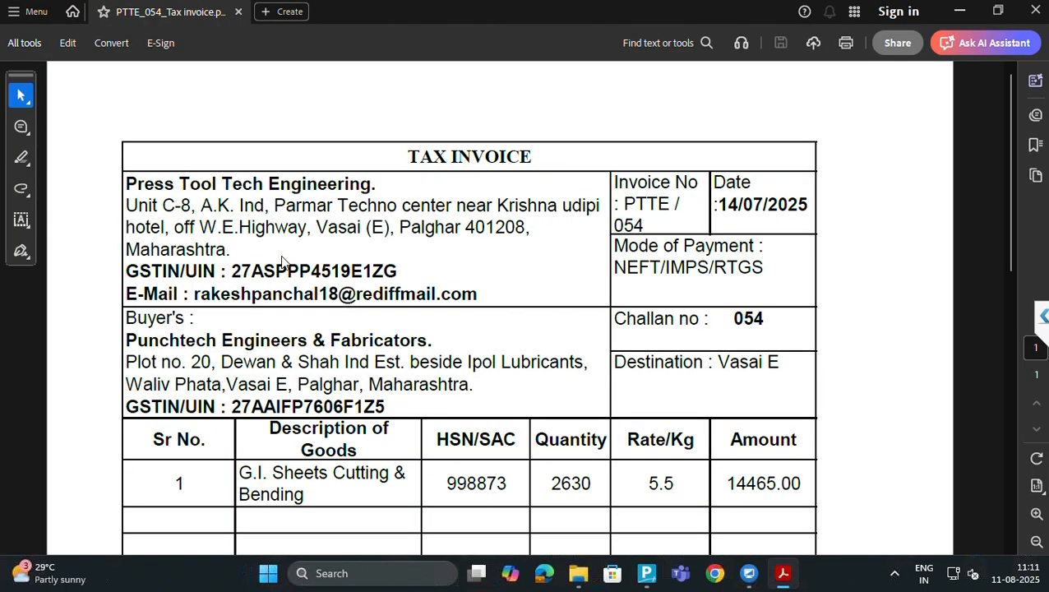
{"action": "scroll", "coordinate": [281, 262], "scroll_direction": "down", "scroll_amount": 2}
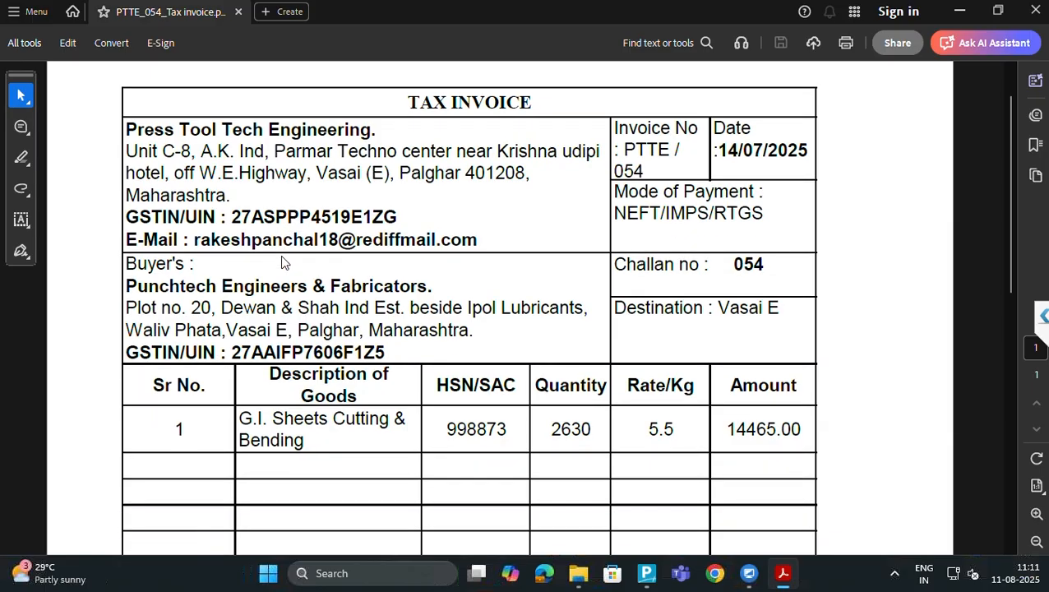
{"action": "scroll", "coordinate": [281, 261], "scroll_direction": "down", "scroll_amount": 6}
{"action": "scroll", "coordinate": [281, 261], "scroll_direction": "up", "scroll_amount": 1}
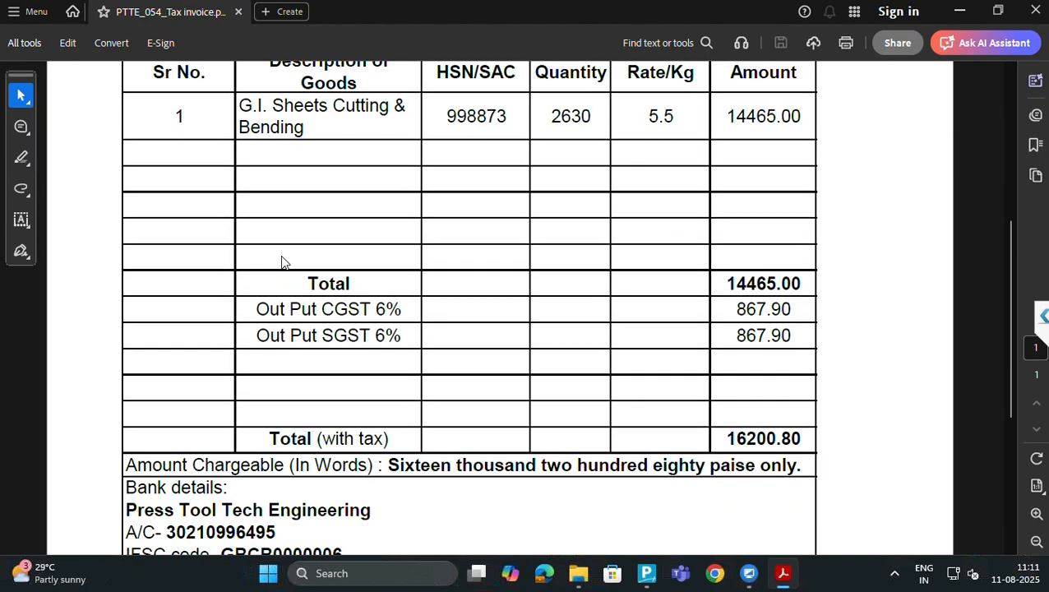
{"action": "scroll", "coordinate": [282, 261], "scroll_direction": "up", "scroll_amount": 1}
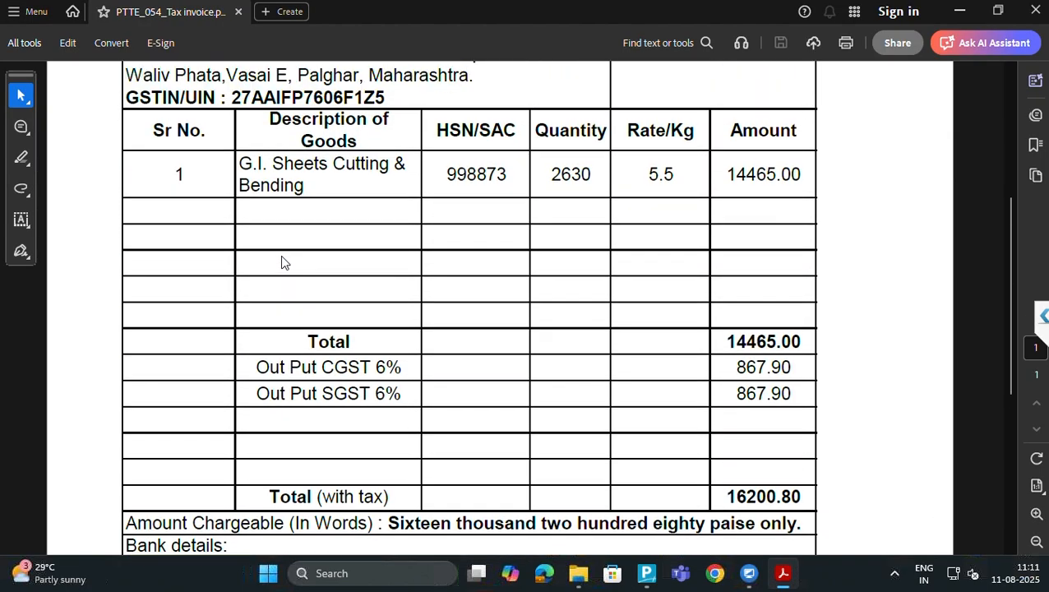
{"action": "key", "text": "alt+Tab"}
{"action": "type", "text": "14465"}
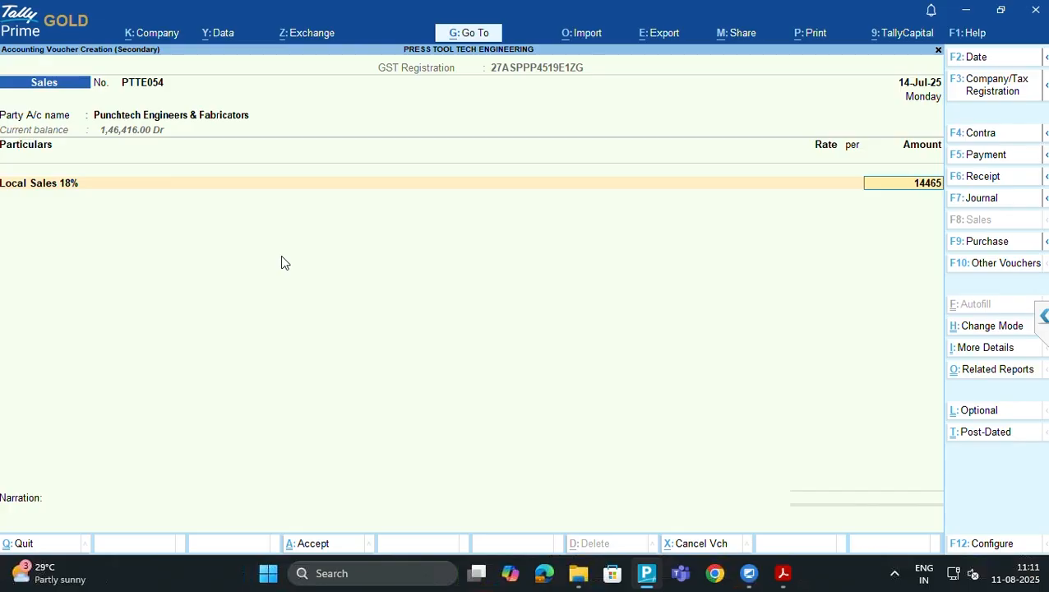
{"action": "key", "text": "Return"}
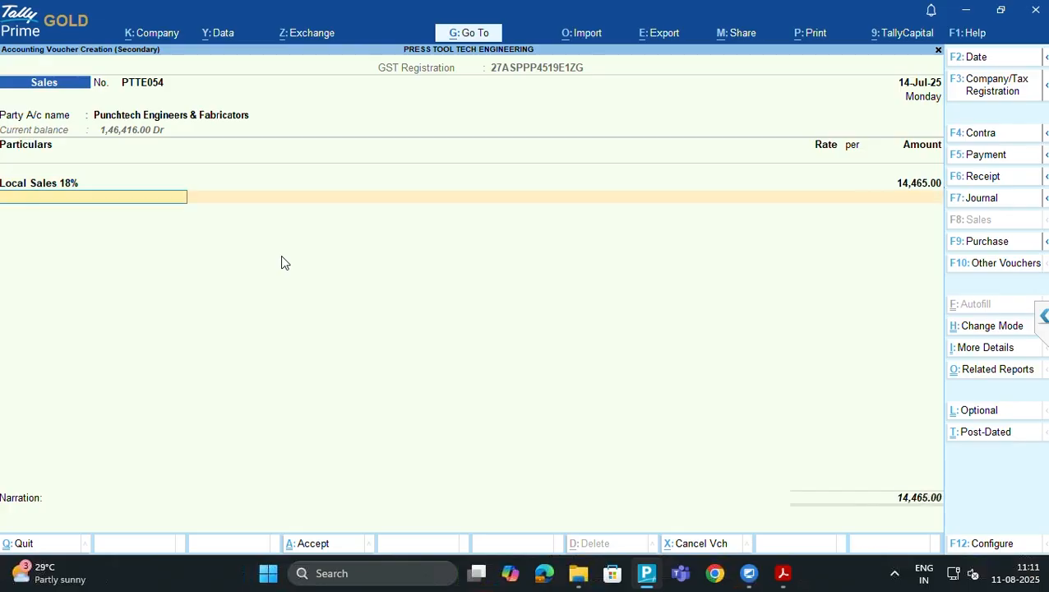
Add Output CGST 9% and Output SGST 9% lines at 1,301.85 each
{"action": "type", "text": "CGST"}
{"action": "key", "text": "Down"}
{"action": "key", "text": "Down"}
{"action": "key", "text": "Down"}
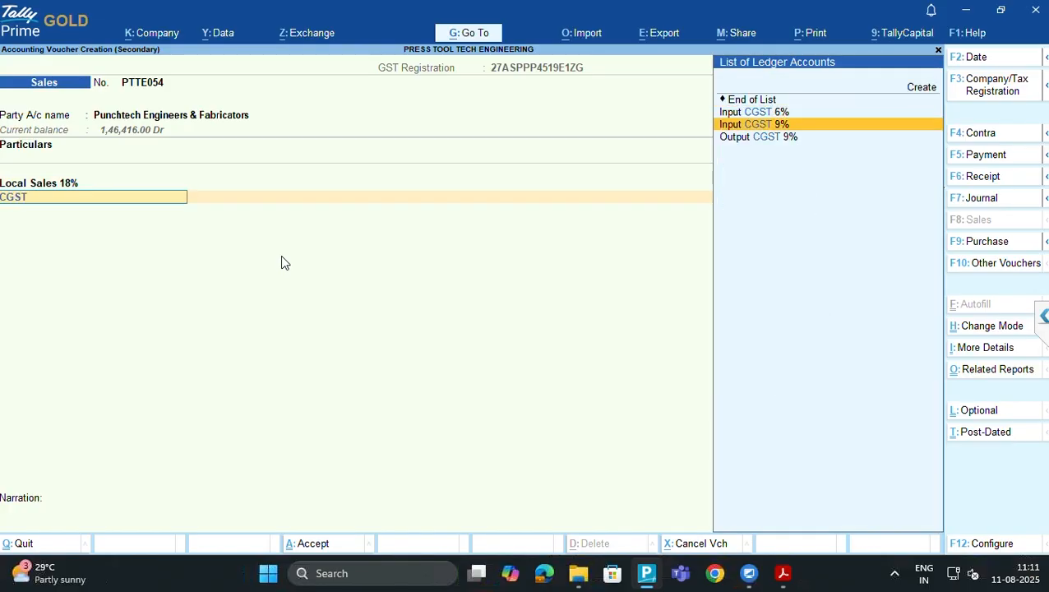
{"action": "key", "text": "Return"}
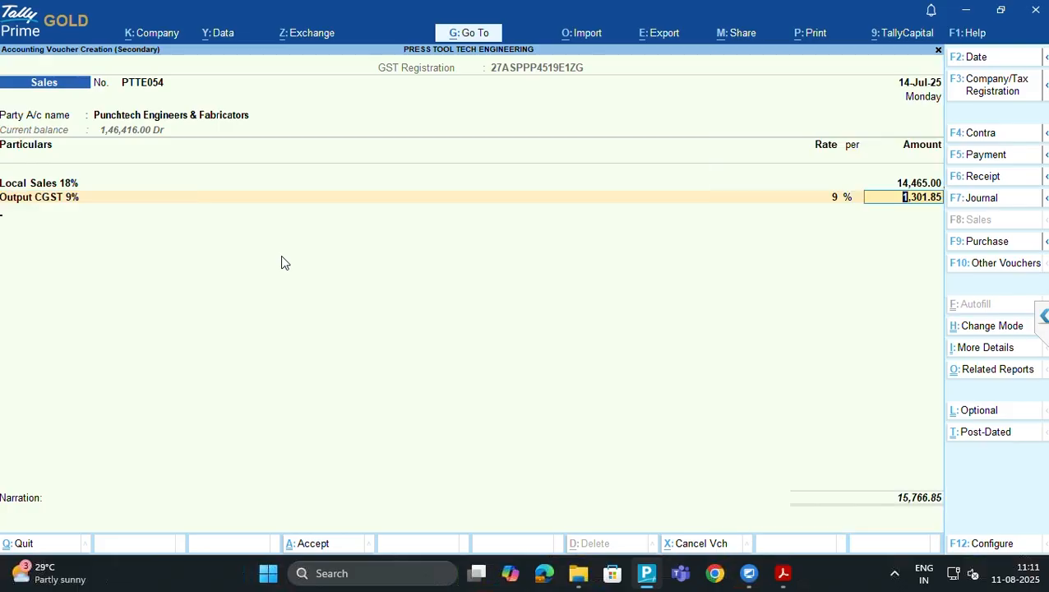
{"action": "key", "text": "Return"}
{"action": "type", "text": "SGST"}
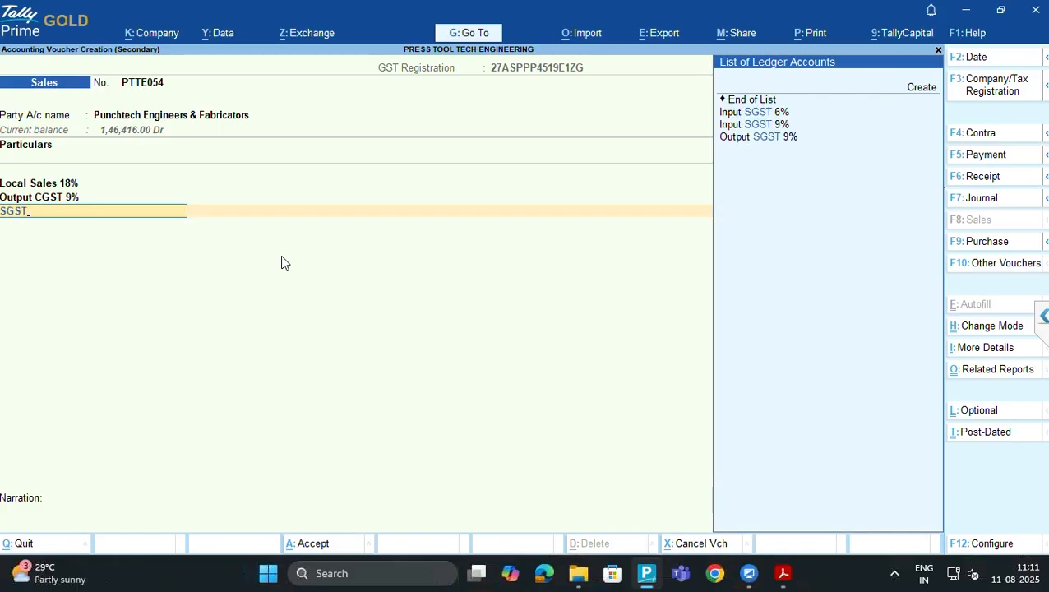
{"action": "key", "text": "Up"}
{"action": "key", "text": "Up"}
{"action": "key", "text": "Up"}
{"action": "key", "text": "Down"}
{"action": "key", "text": "Down"}
{"action": "key", "text": "Return"}
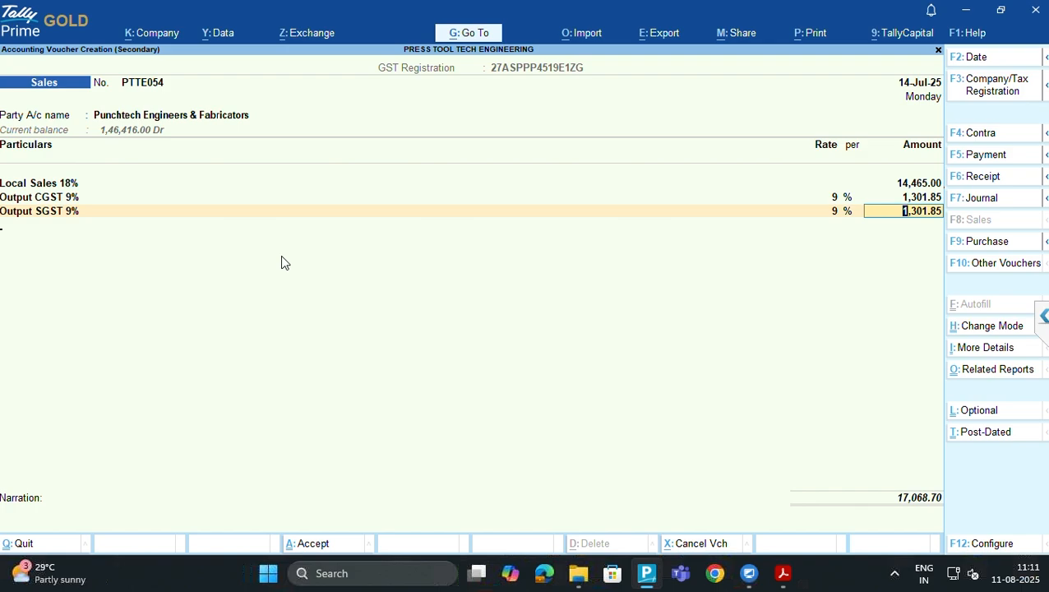
{"action": "key", "text": "Return"}
Add a Short & Excss rounding line of 0.10 to match the invoice total
{"action": "key", "text": "alt+Tab"}
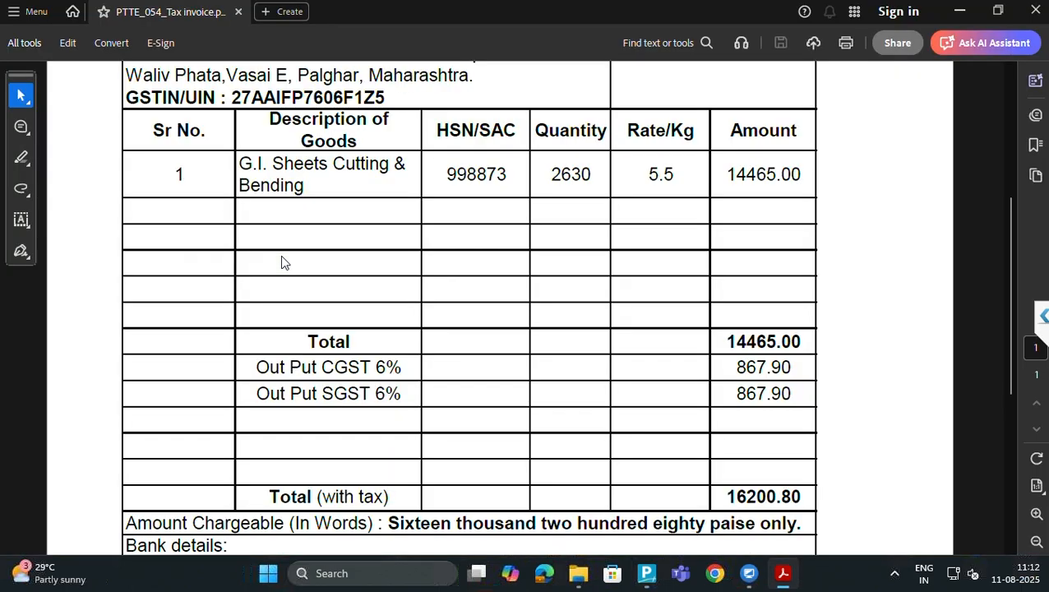
{"action": "key", "text": "alt+Tab"}
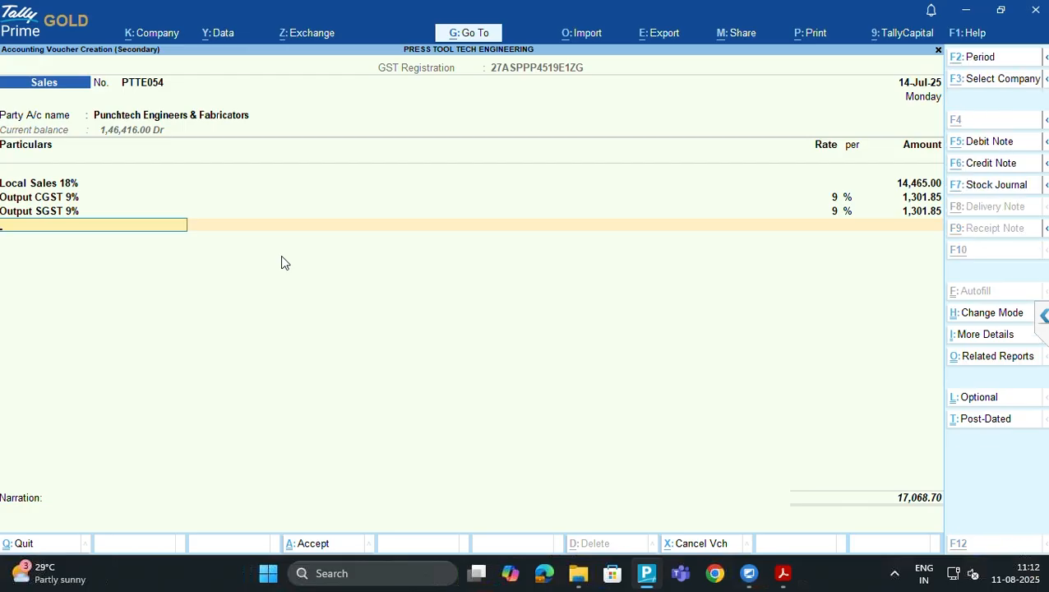
{"action": "key", "text": "alt+Tab"}
{"action": "key", "text": "alt+Tab"}
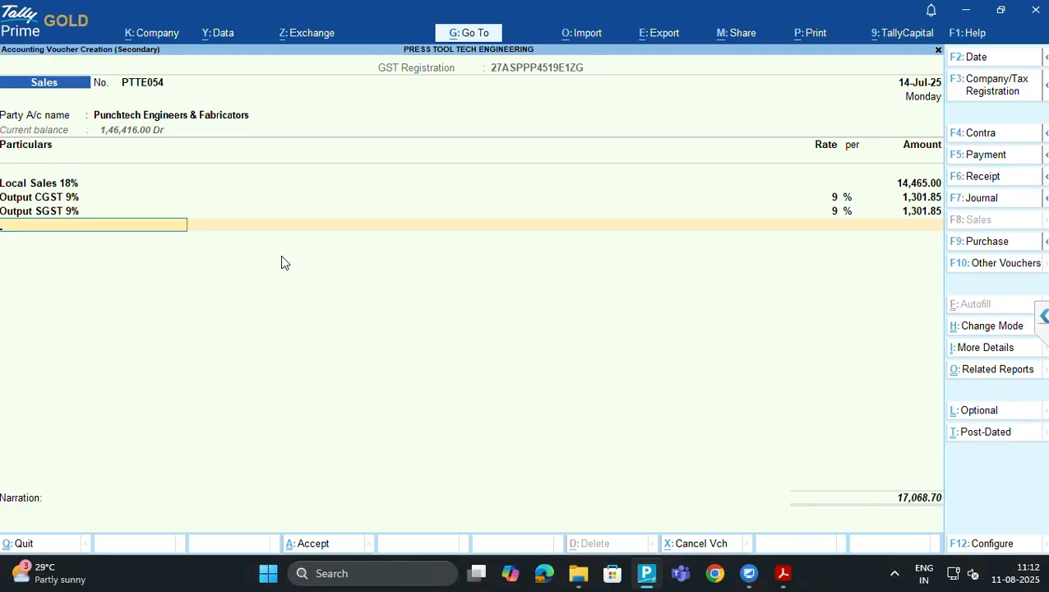
{"action": "key", "text": "Return"}
{"action": "key", "text": "BackSpace"}
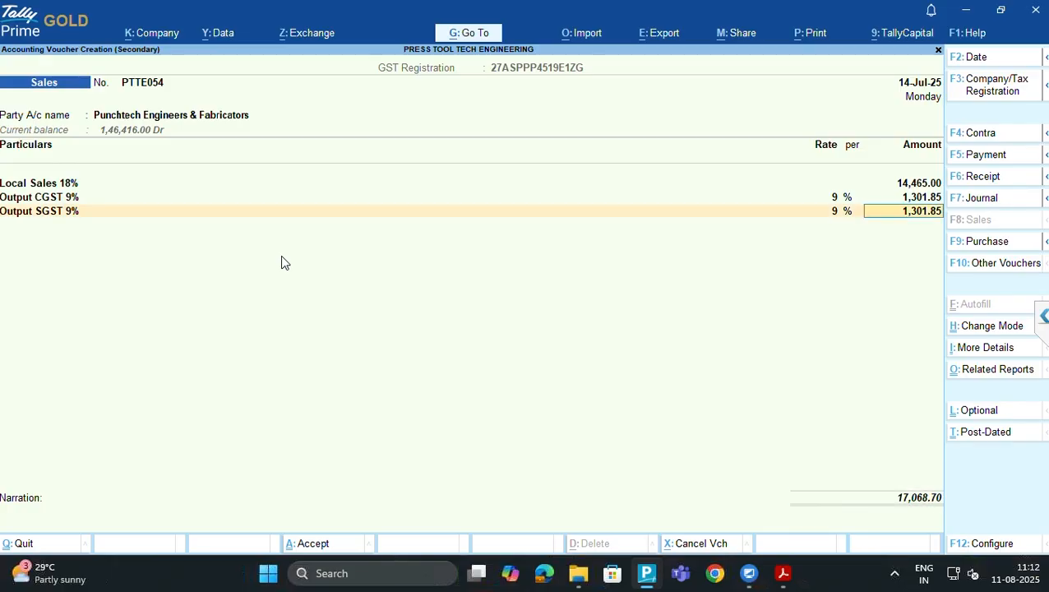
{"action": "key", "text": "Return"}
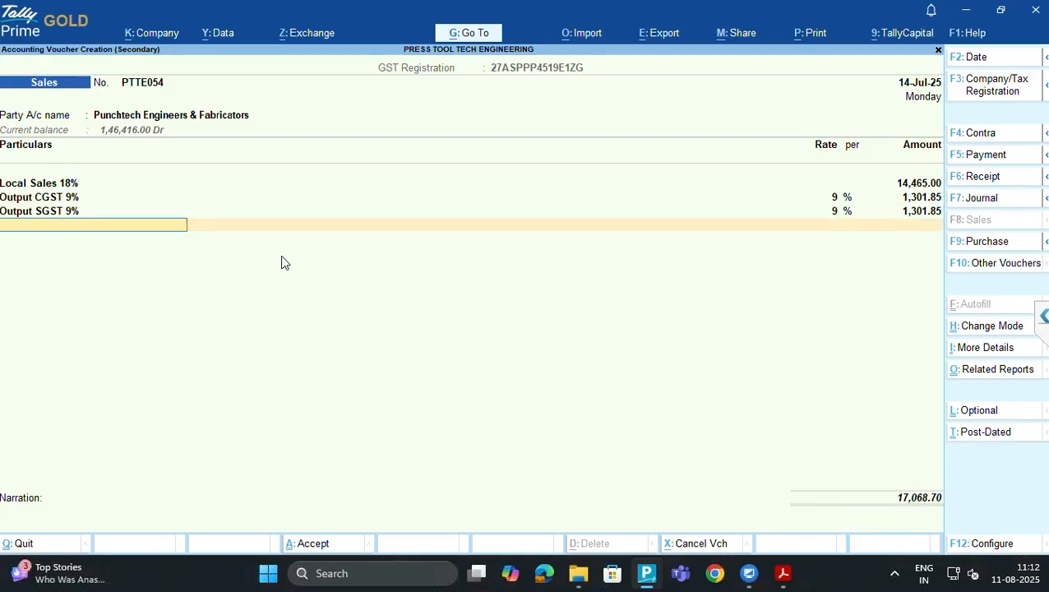
{"action": "type", "text": "SHO"}
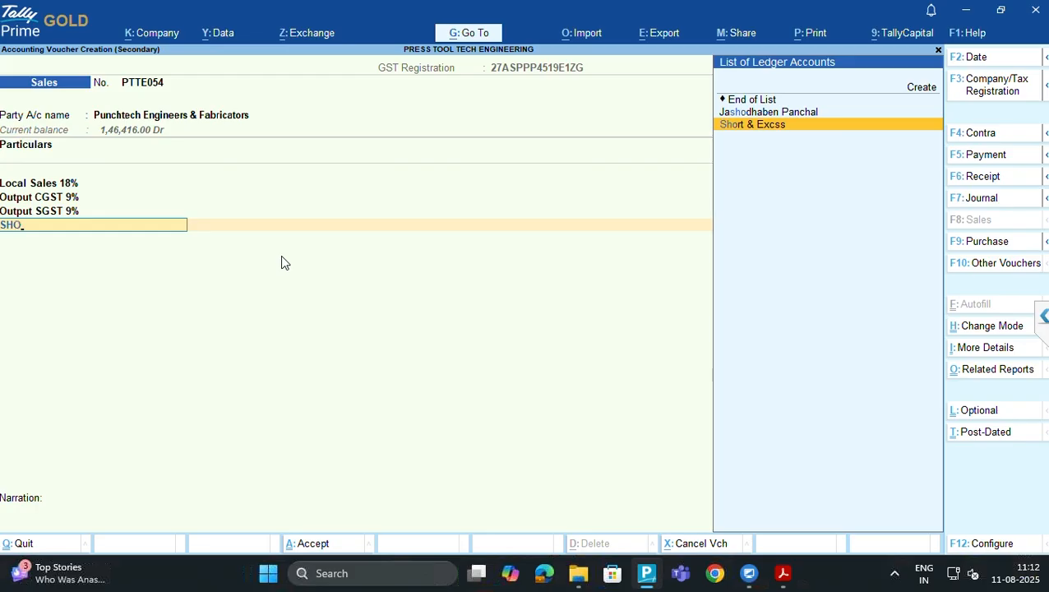
{"action": "key", "text": "Return"}
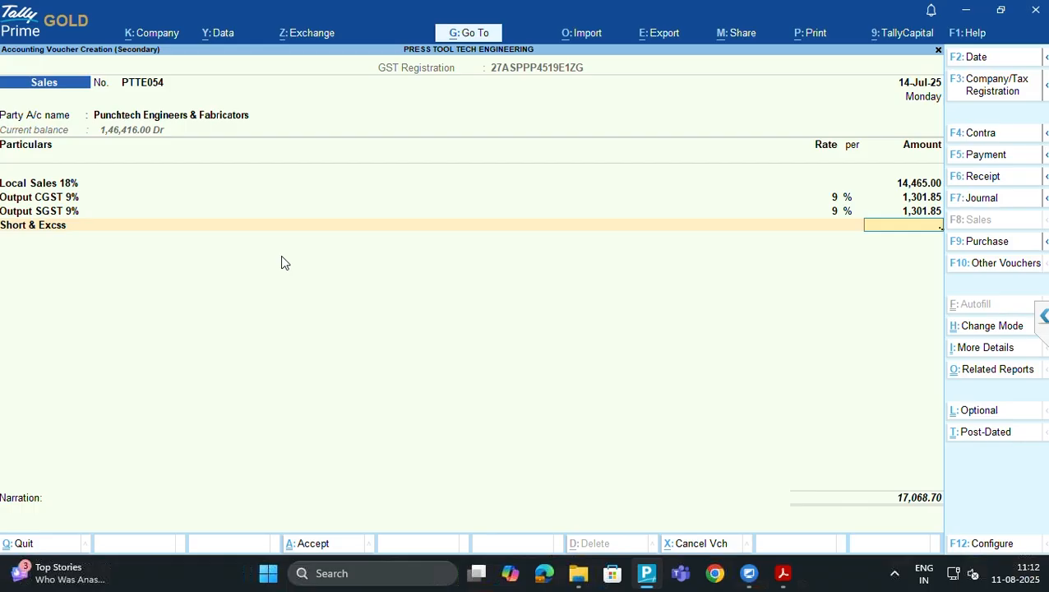
{"action": "type", "text": "0.1"}
{"action": "key", "text": "Return"}
Compare the 17,068.80 voucher total with the invoice and move back up the ledger lines
{"action": "key", "text": "alt+Tab"}
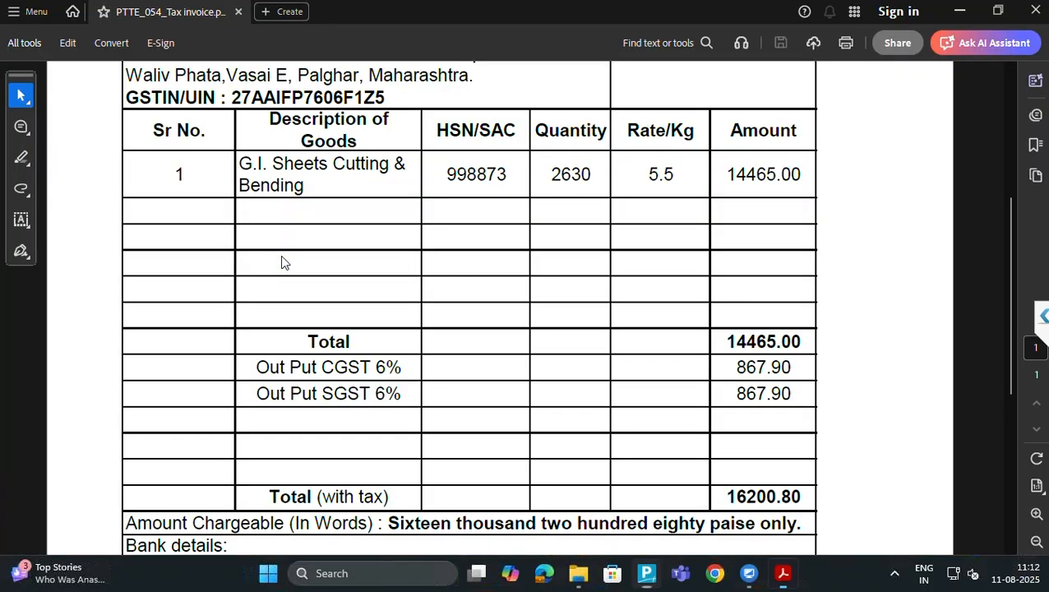
{"action": "key", "text": "alt+Tab"}
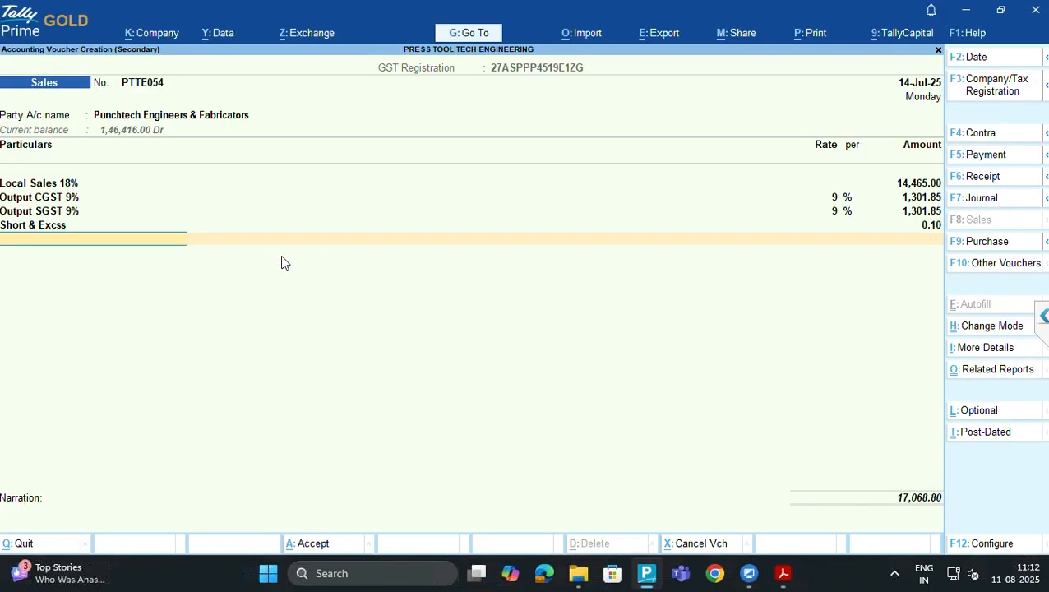
{"action": "key", "text": "alt+Tab"}
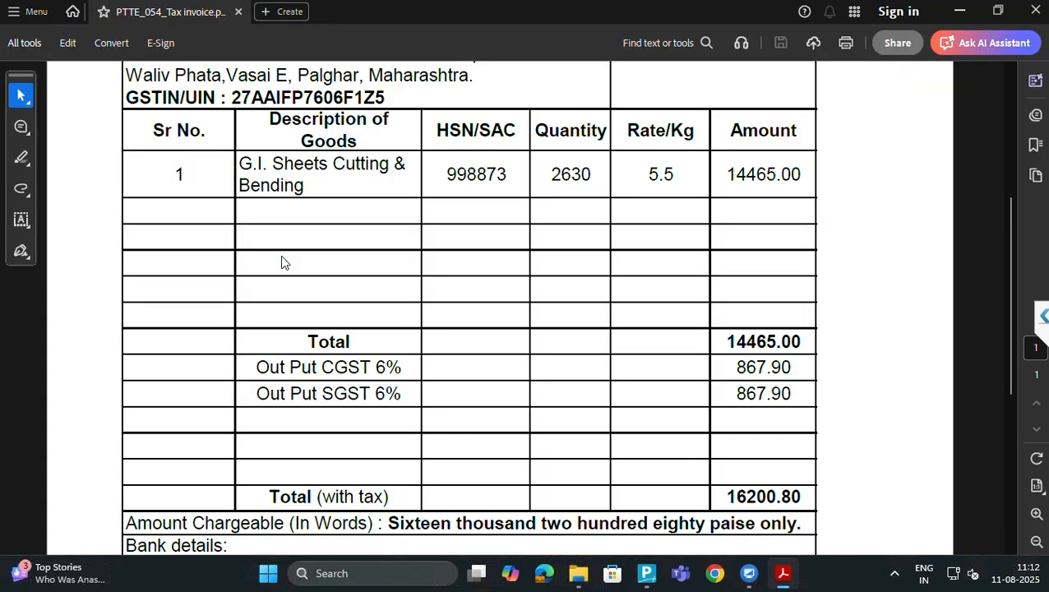
{"action": "key", "text": "alt+Tab"}
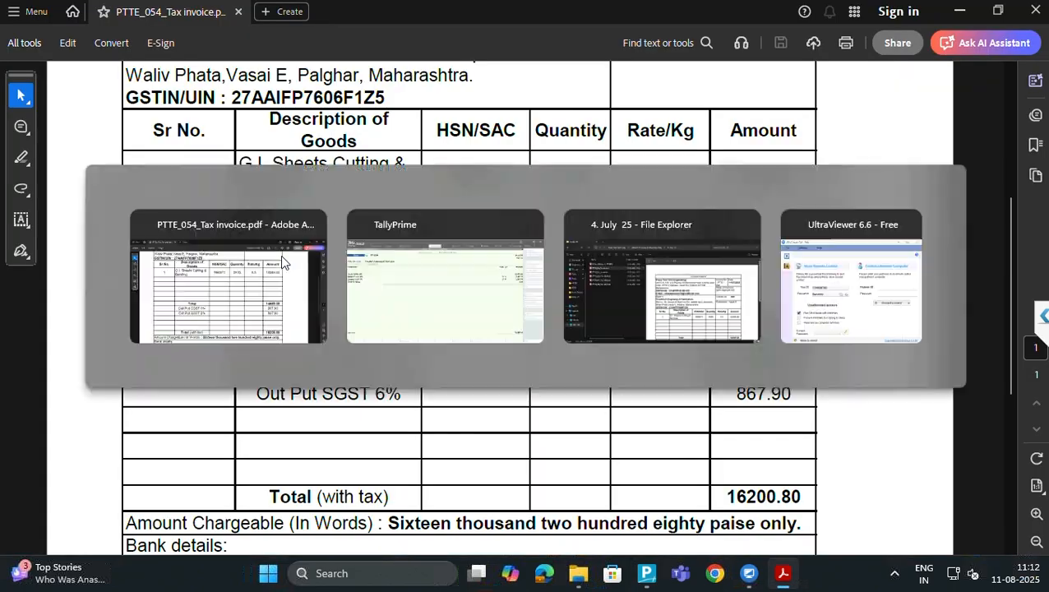
{"action": "key", "text": "Up"}
{"action": "key", "text": "Up"}
{"action": "key", "text": "Up"}
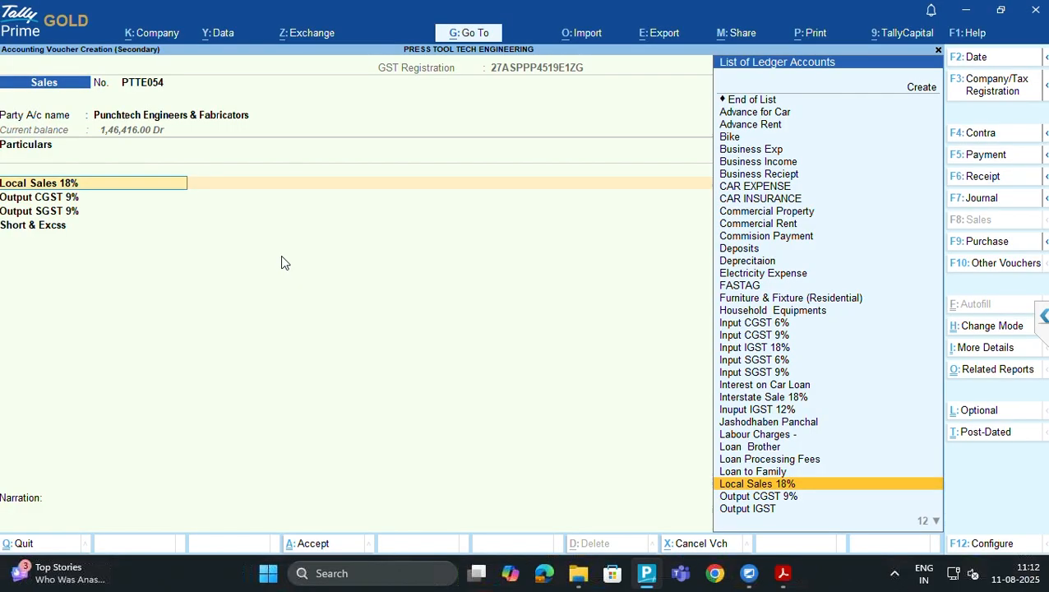
Reselect Local Sales 18% as the voucher's sales ledger
{"action": "key", "text": "Up"}
{"action": "key", "text": "Up"}
{"action": "key", "text": "Up"}
{"action": "key", "text": "Up"}
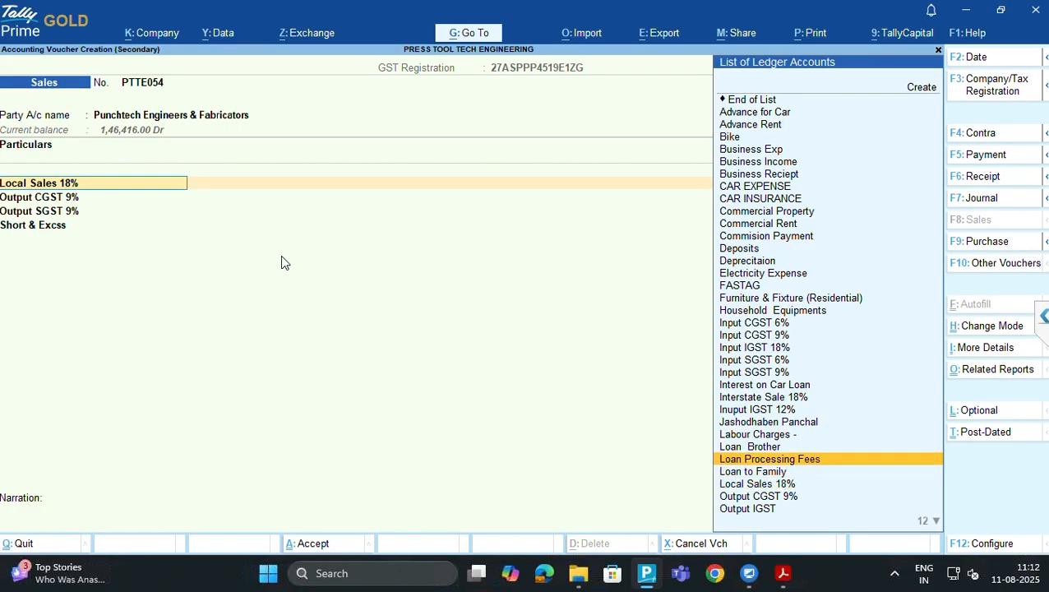
{"action": "key", "text": "BackSpace"}
{"action": "key", "text": "BackSpace"}
{"action": "key", "text": "BackSpace"}
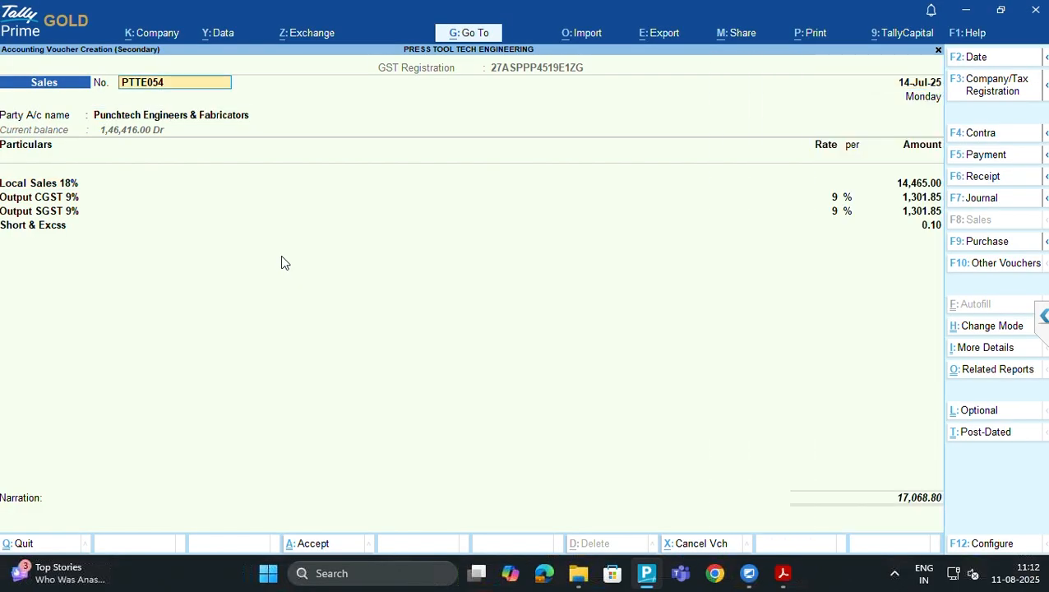
{"action": "key", "text": "Return"}
{"action": "key", "text": "Return"}
{"action": "key", "text": "Return"}
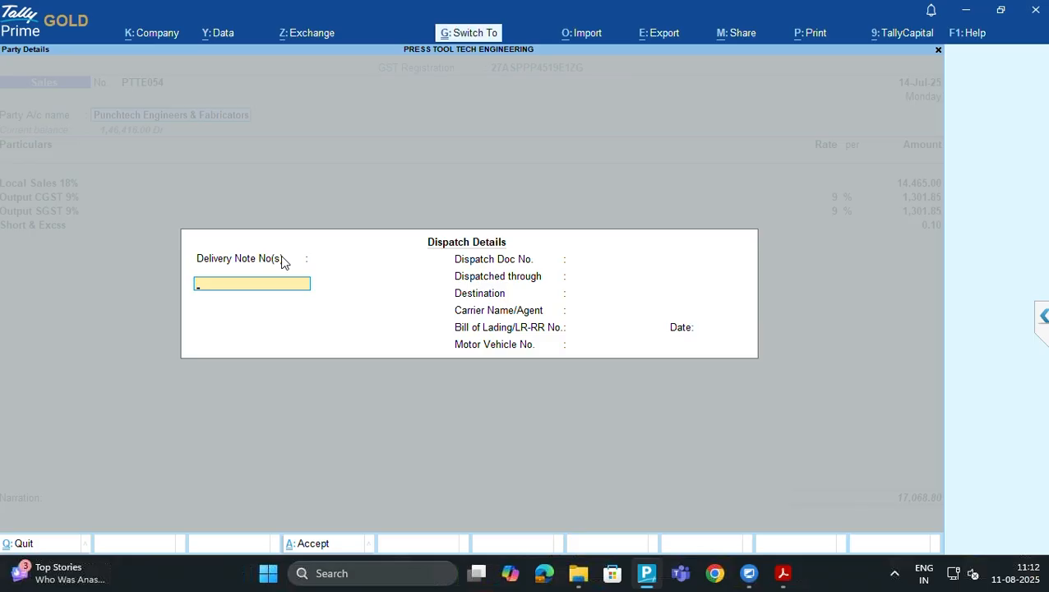
{"action": "key", "text": "Return"}
{"action": "key", "text": "Return"}
{"action": "type", "text": "LOCA"}
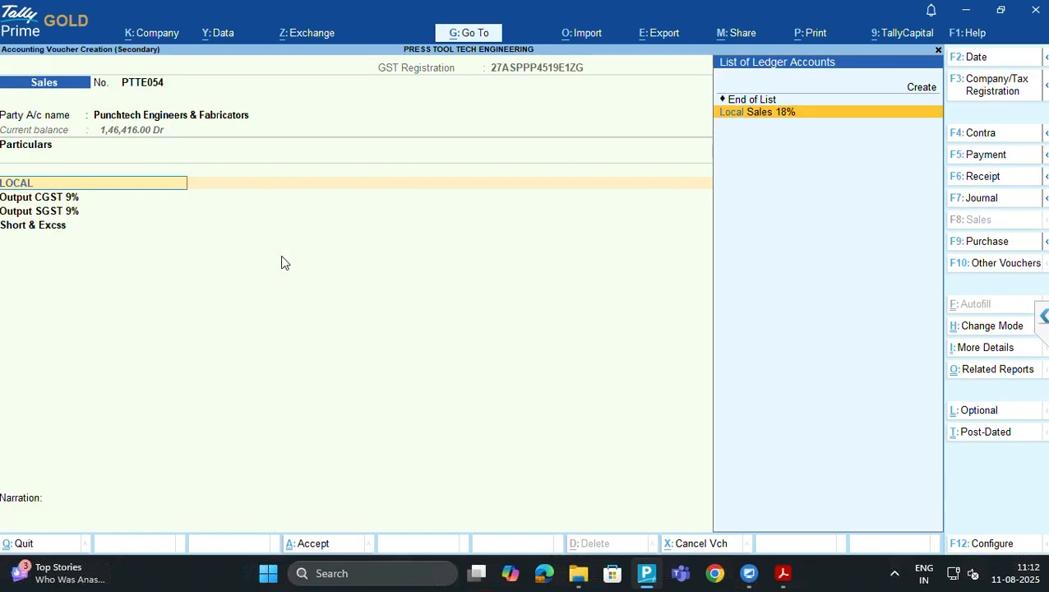
{"action": "type", "text": "L"}
{"action": "key", "text": "BackSpace"}
{"action": "key", "text": "BackSpace"}
{"action": "key", "text": "BackSpace"}
{"action": "key", "text": "alt+Tab"}
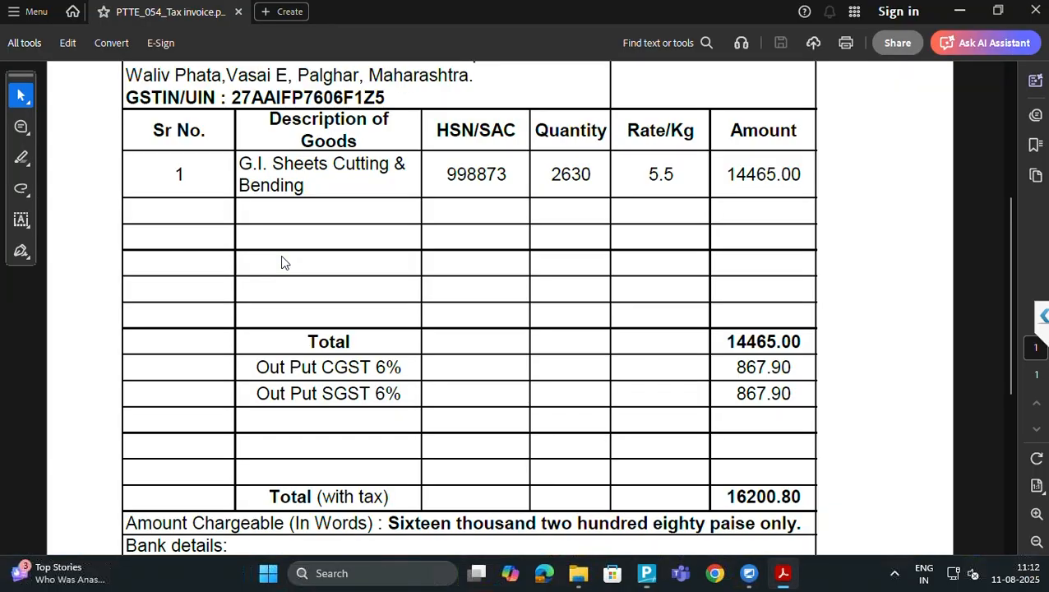
{"action": "key", "text": "alt+Tab"}
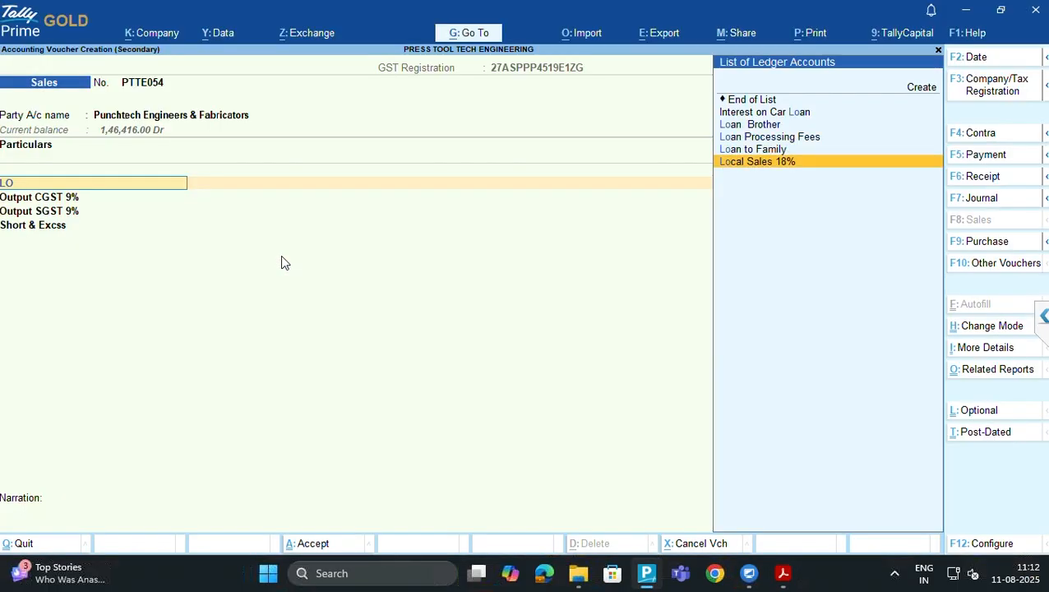
{"action": "key", "text": "Return"}
{"action": "key", "text": "shift+Tab"}
View Local Sales 18% (HSN 8207, 18% GST), quit unchanged, and start a new ledger
{"action": "key", "text": "ctrl+Return"}
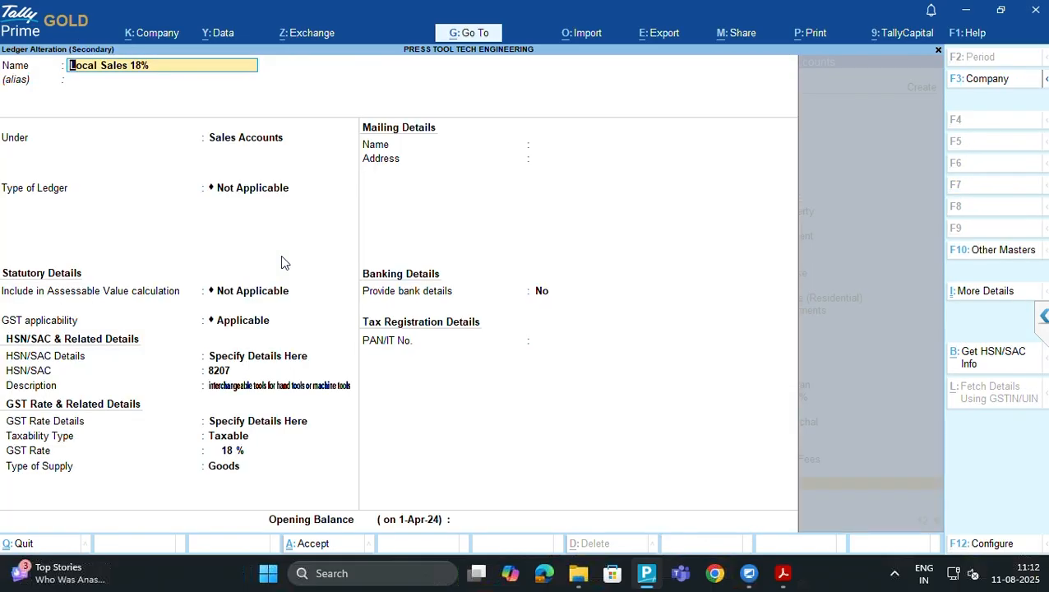
{"action": "key", "text": "BackSpace"}
{"action": "key", "text": "Escape"}
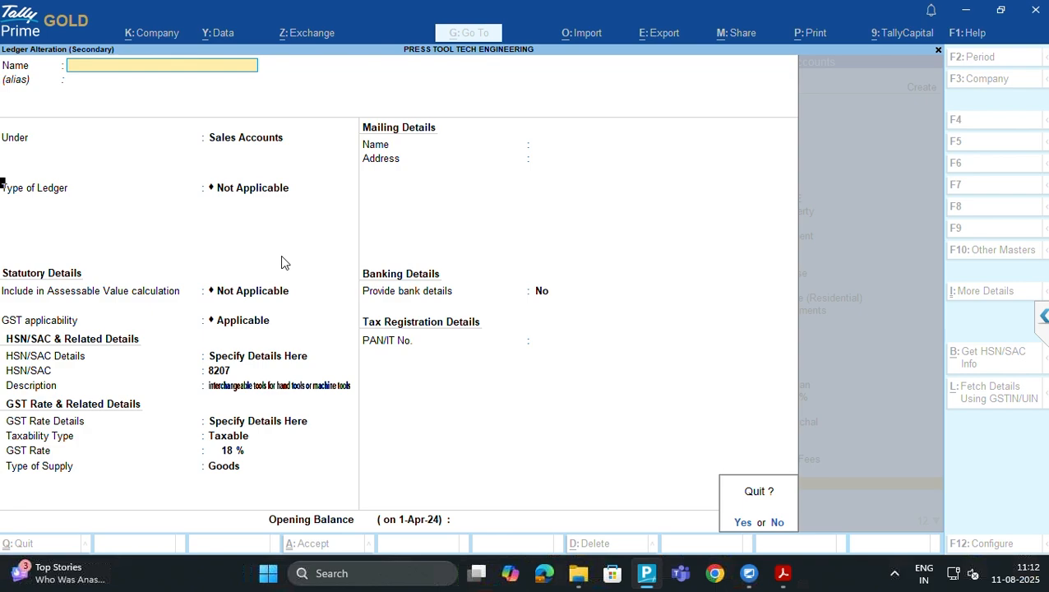
{"action": "key", "text": "y"}
{"action": "key", "text": "alt+c"}
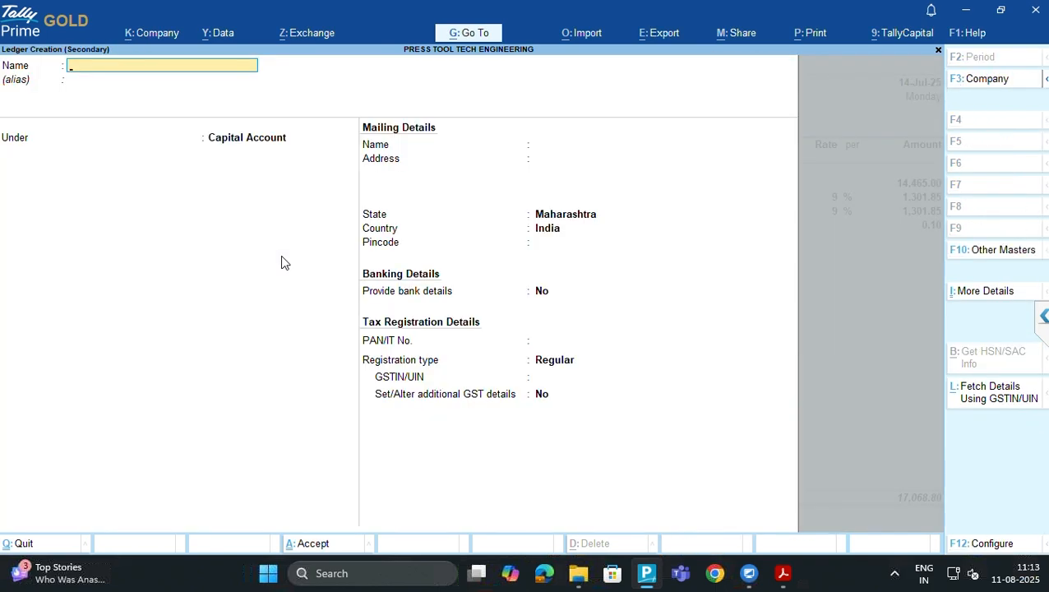
Name the new ledger 'Local Sales 12%'
{"action": "type", "text": "LOACAL"}
{"action": "key", "text": "Caps_Lock"}
{"action": "type", "text": "Sa"}
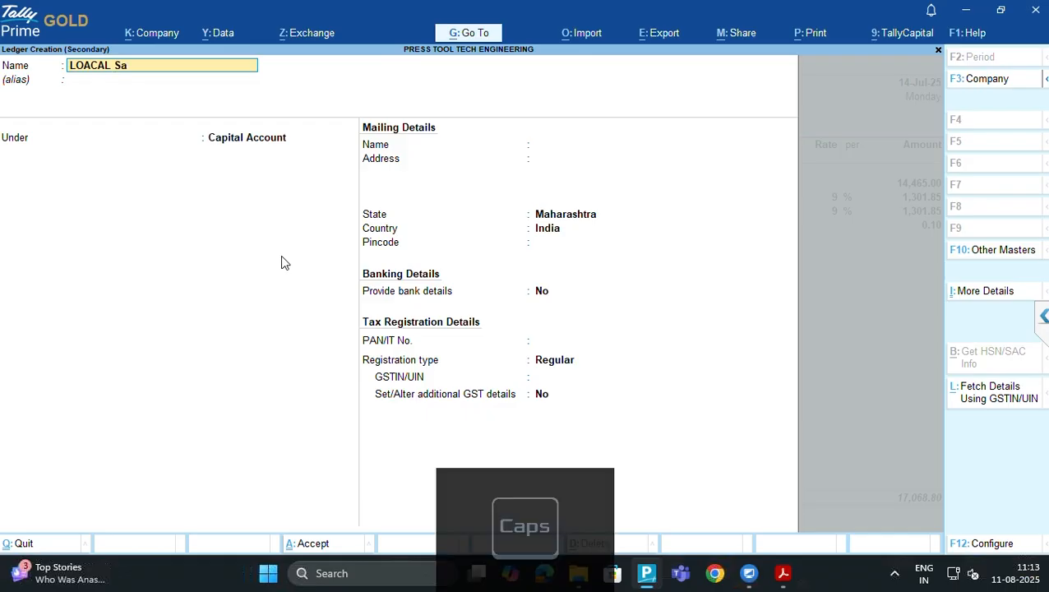
{"action": "type", "text": "les"}
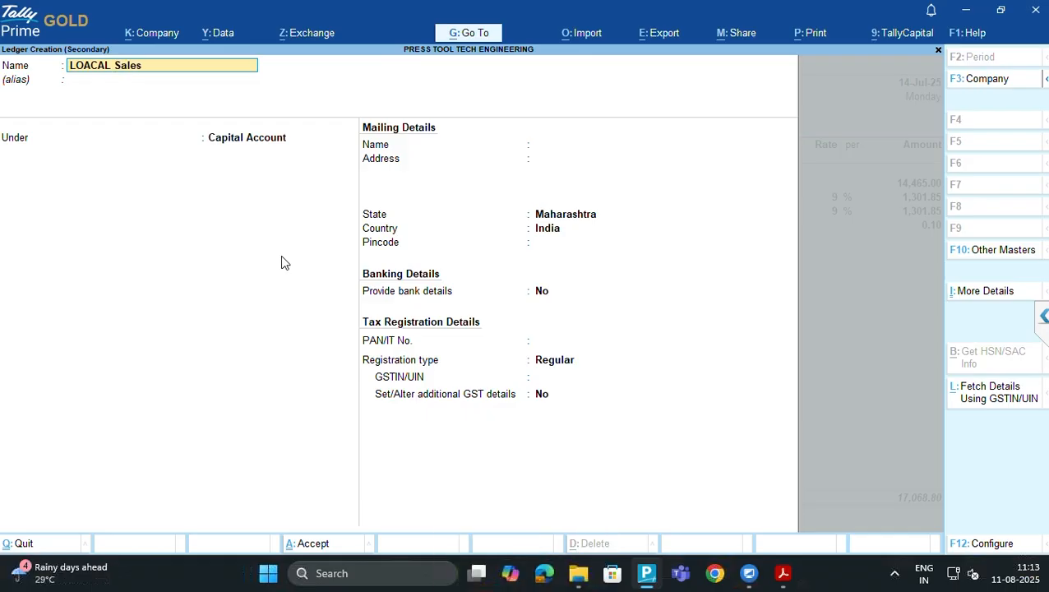
{"action": "key", "text": "BackSpace"}
{"action": "key", "text": "BackSpace"}
{"action": "key", "text": "BackSpace"}
{"action": "key", "text": "BackSpace"}
{"action": "key", "text": "BackSpace"}
{"action": "key", "text": "BackSpace"}
{"action": "key", "text": "BackSpace"}
{"action": "key", "text": "BackSpace"}
{"action": "key", "text": "BackSpace"}
{"action": "key", "text": "BackSpace"}
{"action": "key", "text": "BackSpace"}
{"action": "type", "text": "Local Sales"}
{"action": "type", "text": "12%"}
{"action": "key", "text": "Return"}
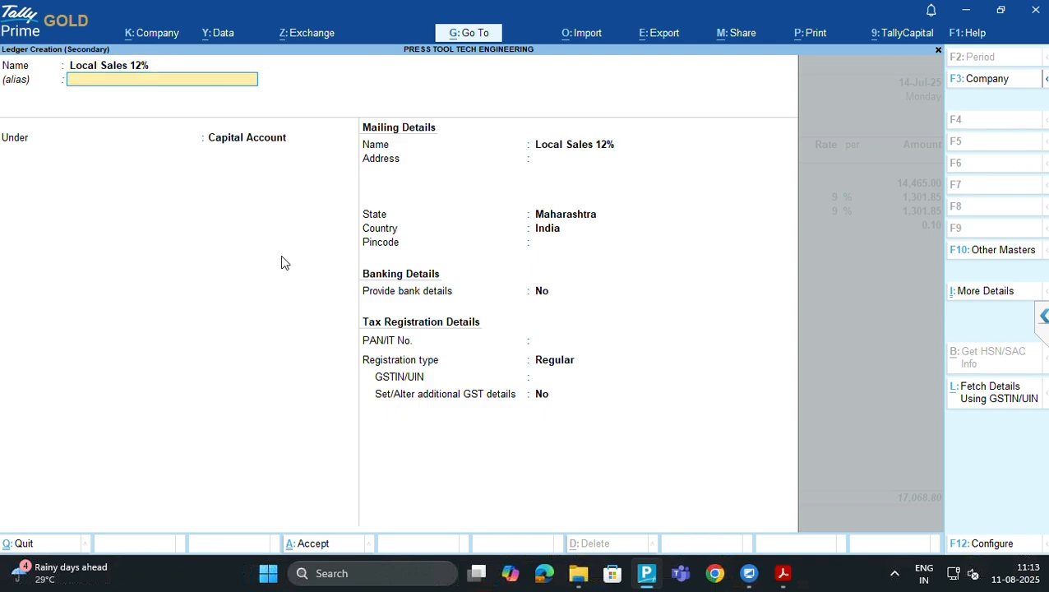
Place it under Sales Accounts with GST applicable, company HSN/SAC details and Services supply
{"action": "key", "text": "Return"}
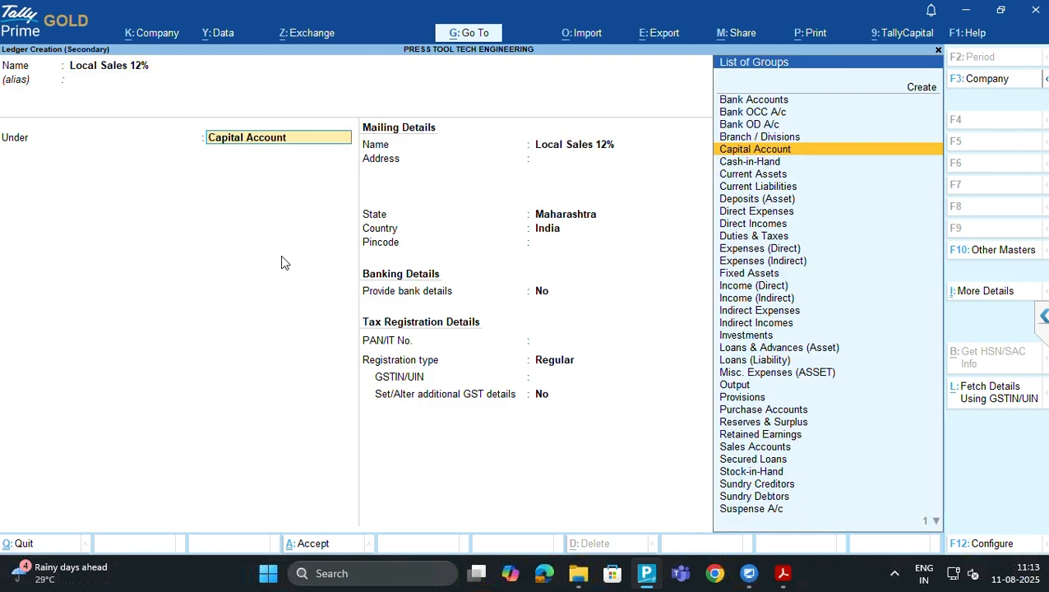
{"action": "type", "text": "Sales"}
{"action": "key", "text": "Return"}
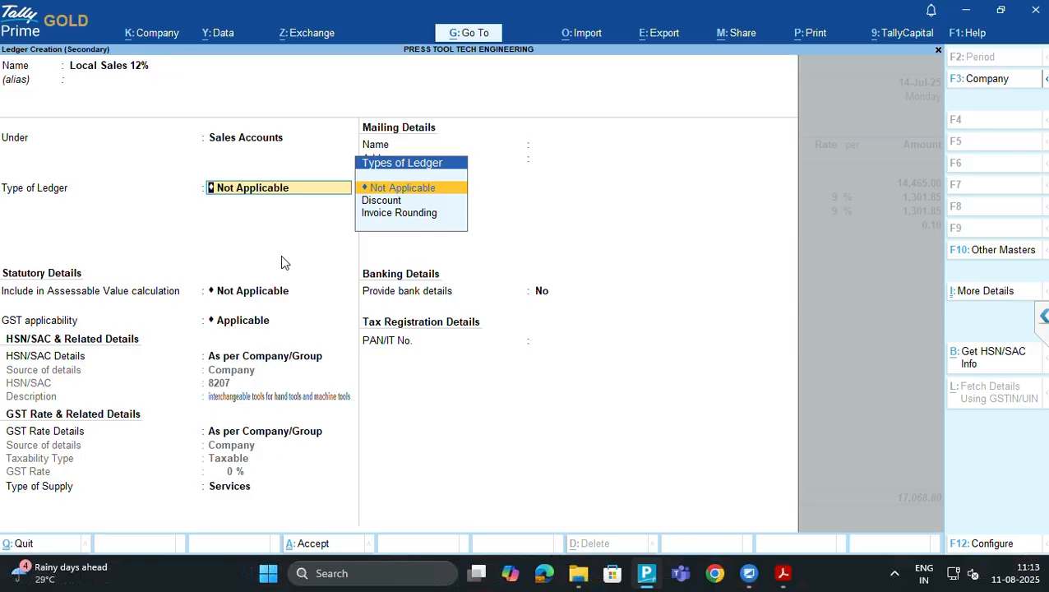
{"action": "key", "text": "Return"}
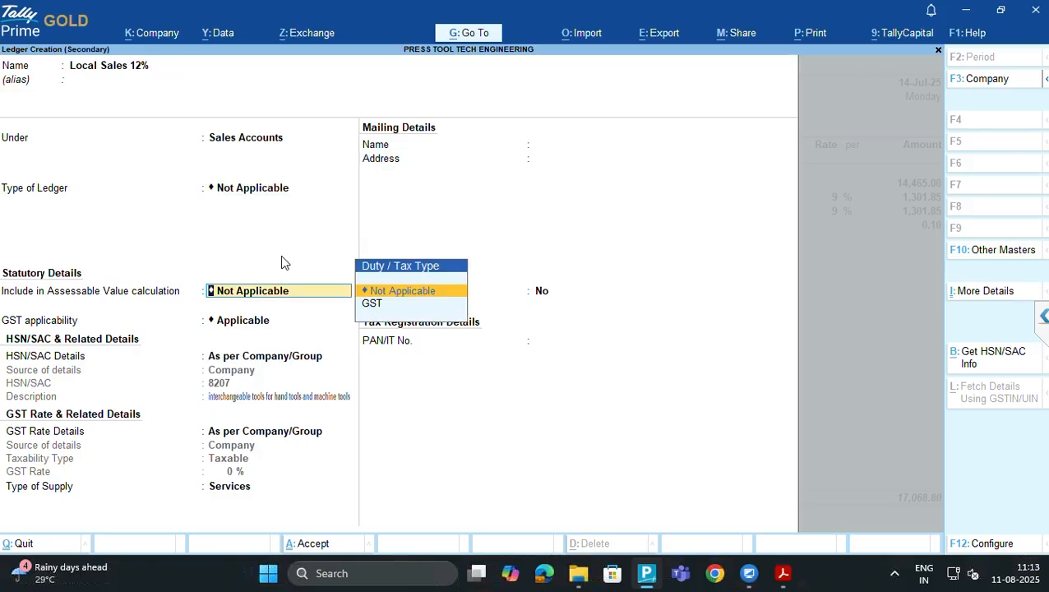
{"action": "key", "text": "Return"}
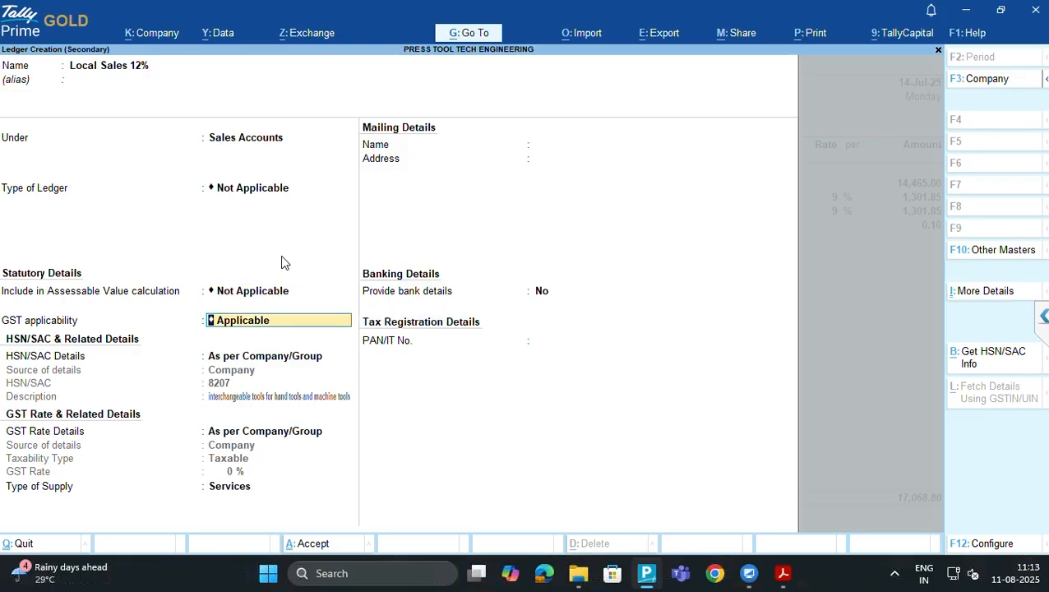
{"action": "key", "text": "Return"}
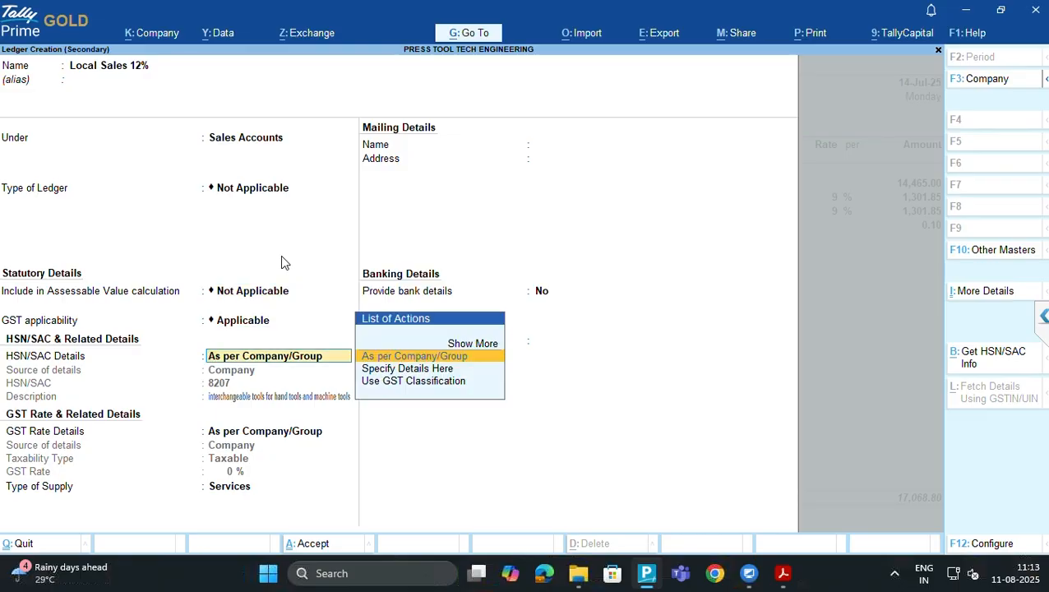
{"action": "key", "text": "Return"}
{"action": "key", "text": "Return"}
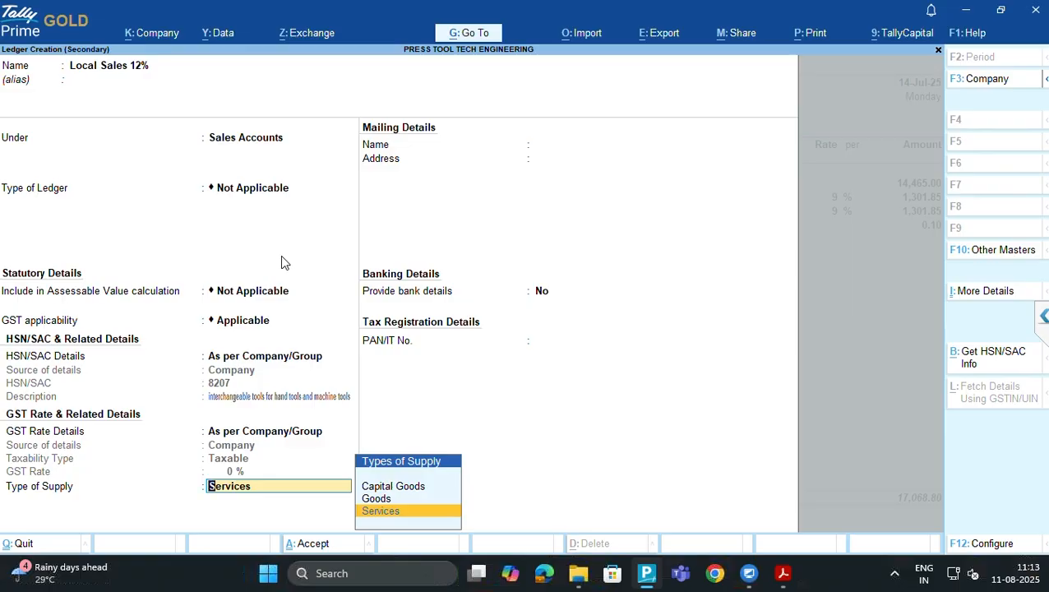
{"action": "key", "text": "Return"}
{"action": "key", "text": "Return"}
{"action": "key", "text": "Return"}
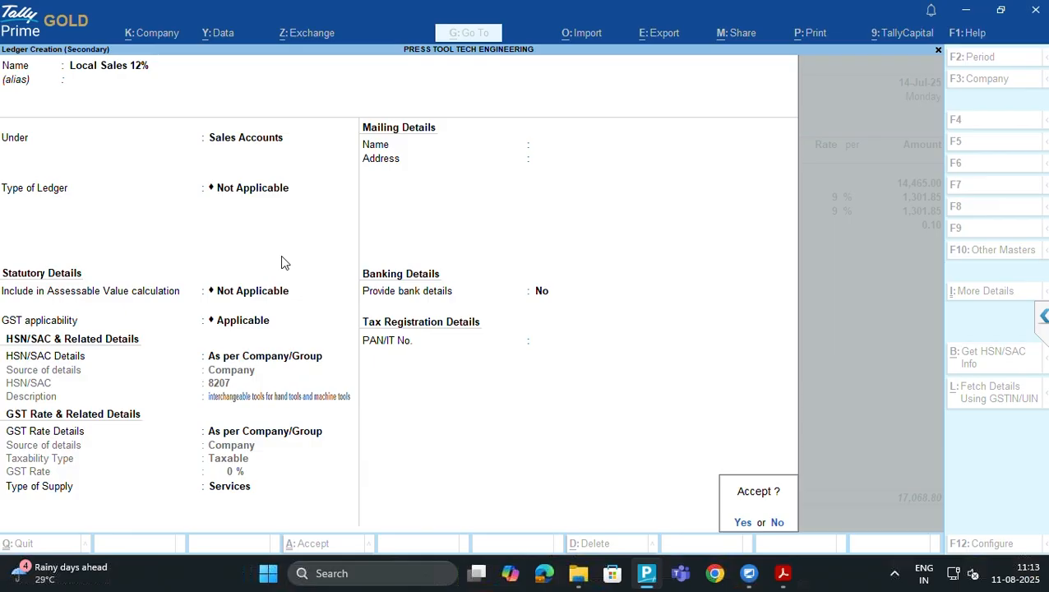
Save Local Sales 12% onto the 14,465.00 sales line and reopen it for alteration
{"action": "key", "text": "Return"}
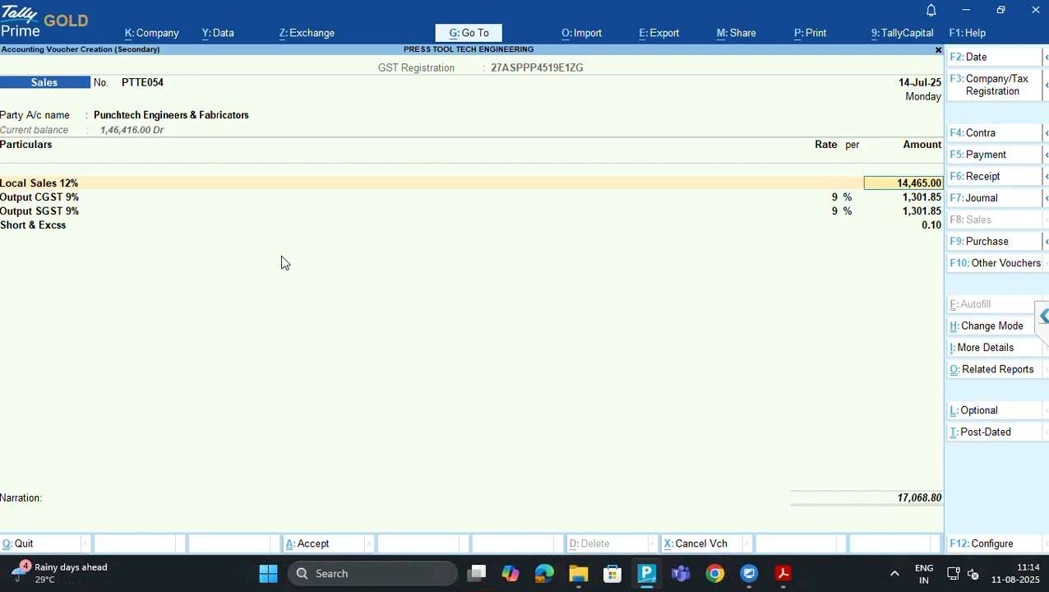
{"action": "key", "text": "BackSpace"}
{"action": "key", "text": "ctrl+Return"}
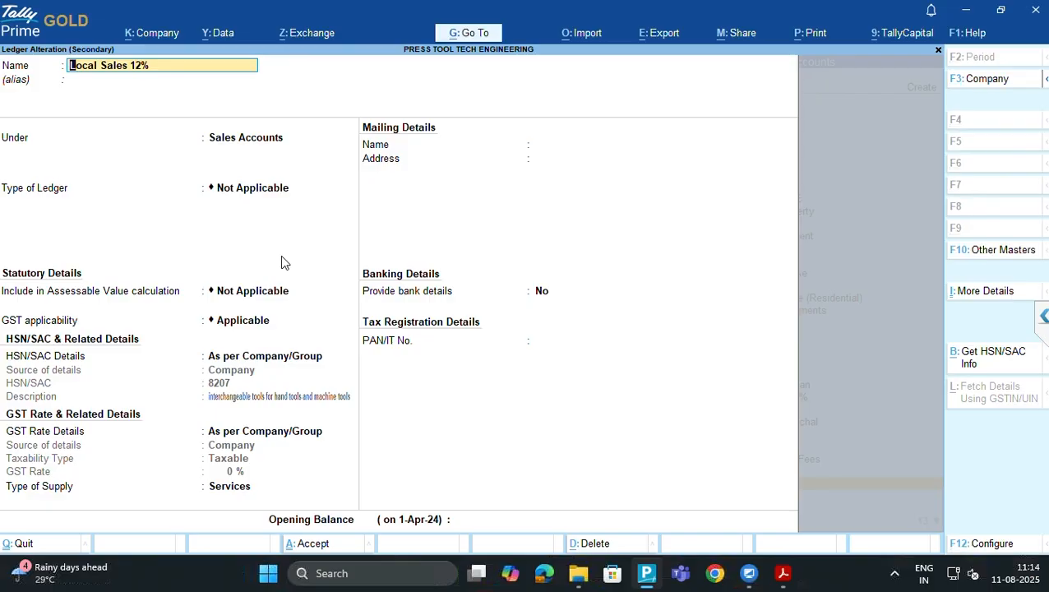
Change Local Sales 12%'s type of supply to Goods and save it back to voucher PTTE054
{"action": "key", "text": "ctrl+End"}
{"action": "key", "text": "BackSpace"}
{"action": "key", "text": "BackSpace"}
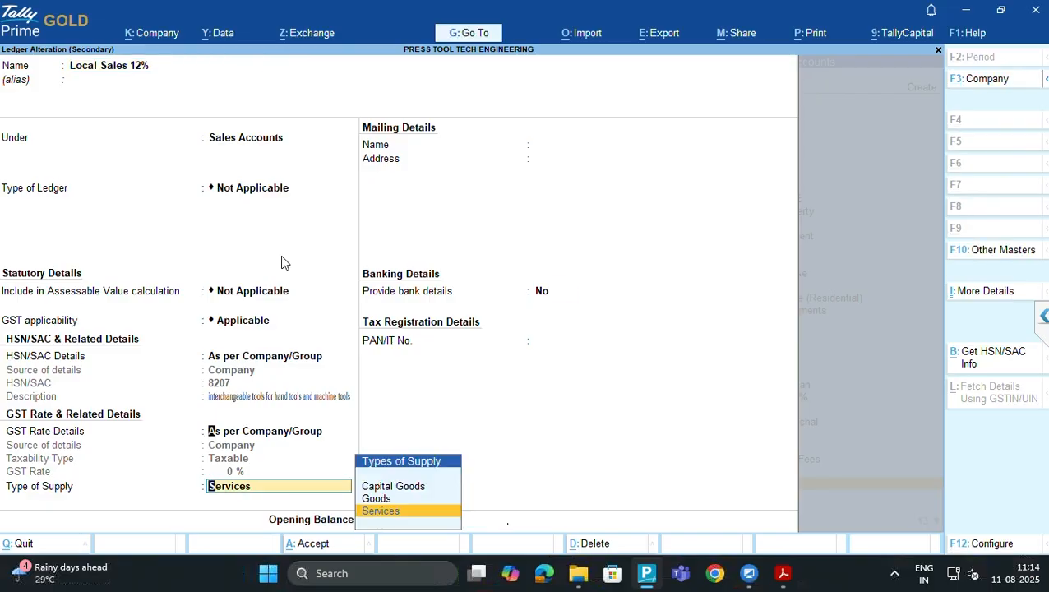
{"action": "key", "text": "Return"}
{"action": "key", "text": "Up"}
{"action": "key", "text": "Up"}
{"action": "key", "text": "Return"}
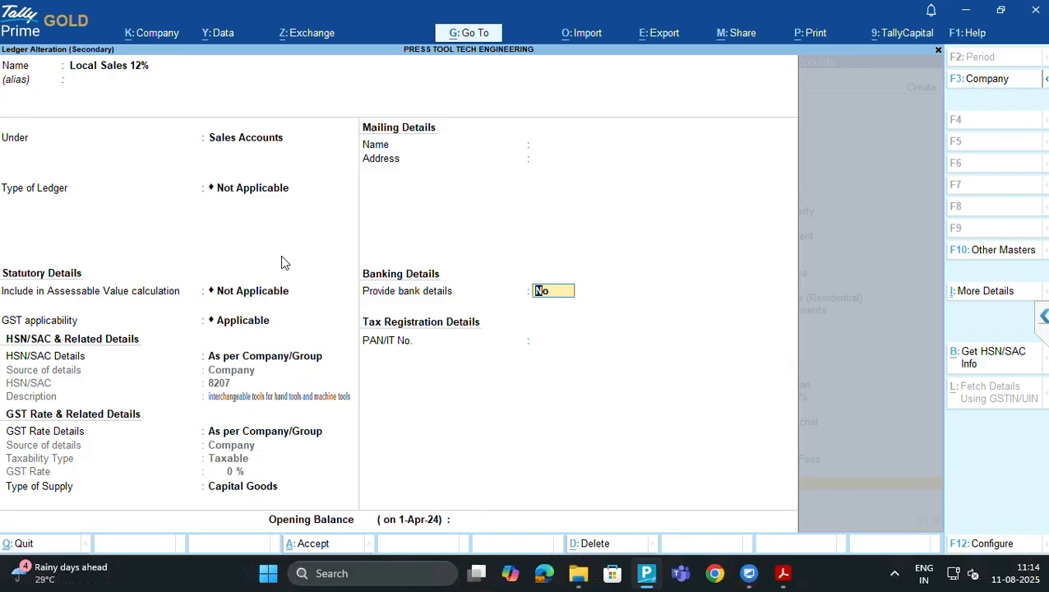
{"action": "key", "text": "BackSpace"}
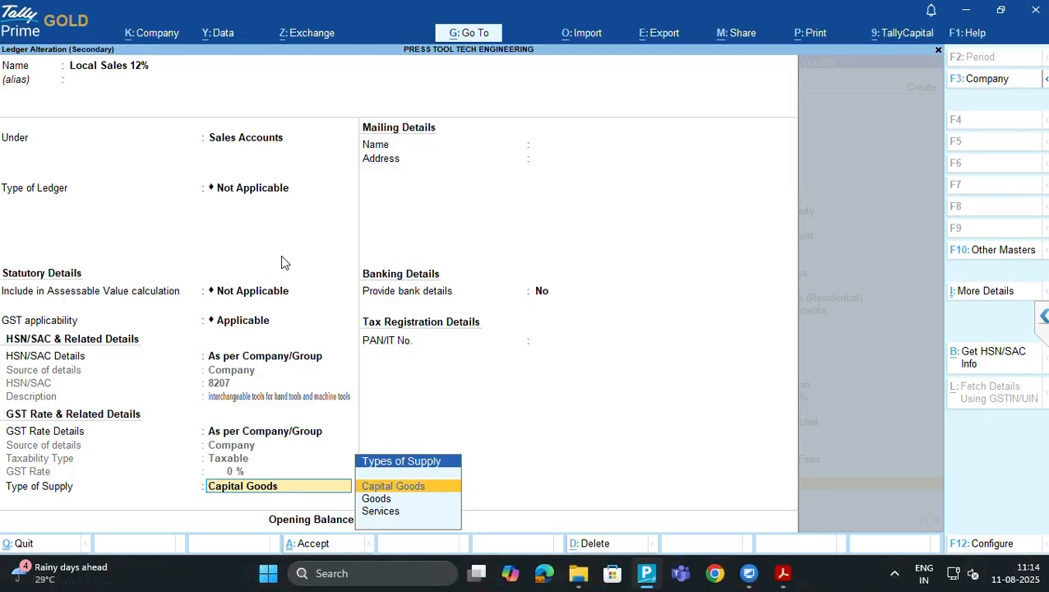
{"action": "key", "text": "Up"}
{"action": "key", "text": "Up"}
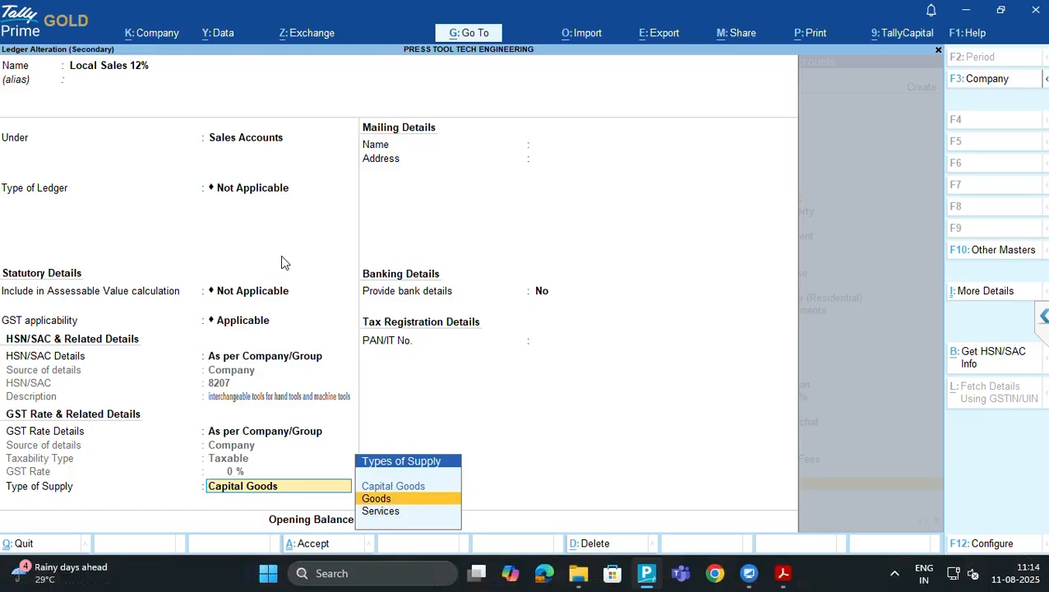
{"action": "key", "text": "Return"}
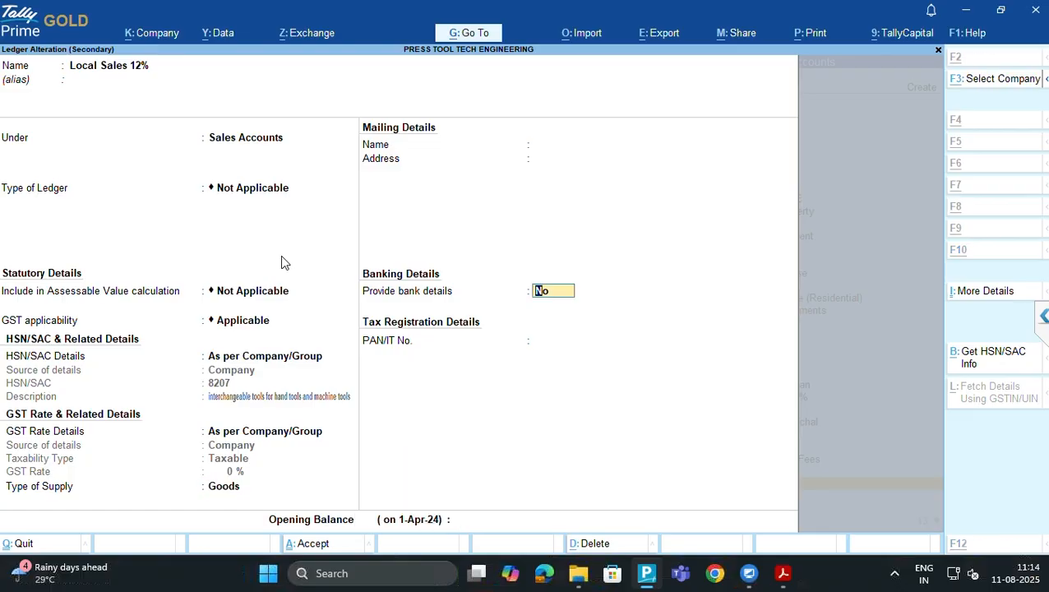
{"action": "key", "text": "alt+Tab"}
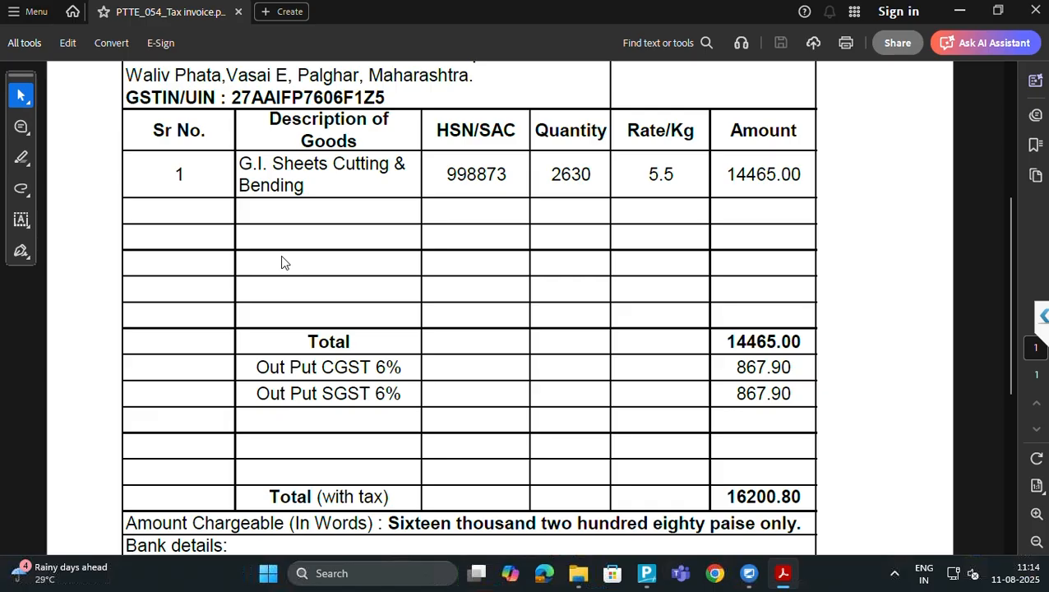
{"action": "key", "text": "alt+Tab"}
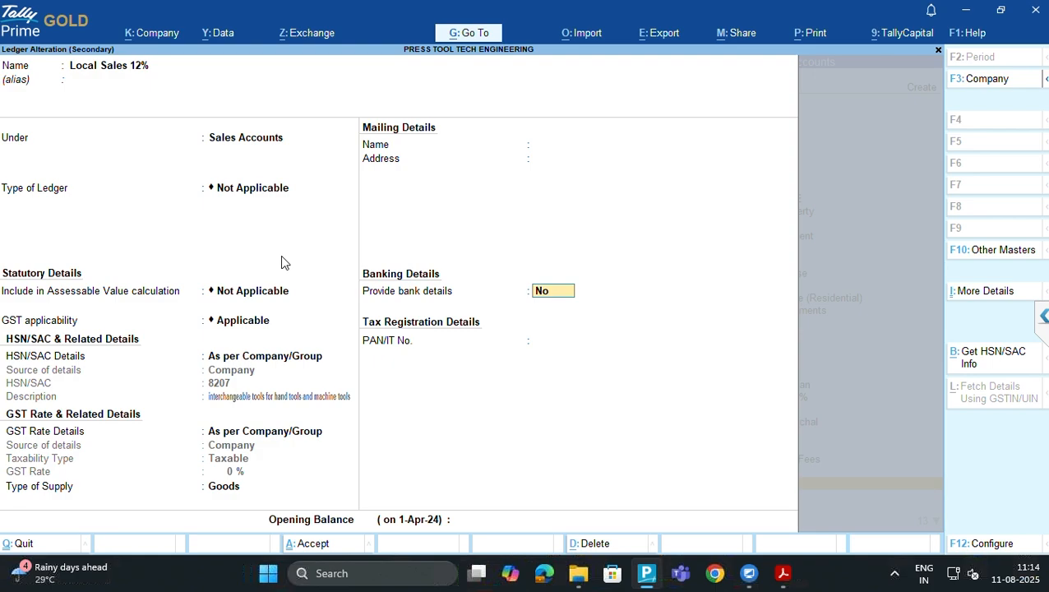
{"action": "key", "text": "ctrl"}
{"action": "key", "text": "ctrl+a"}
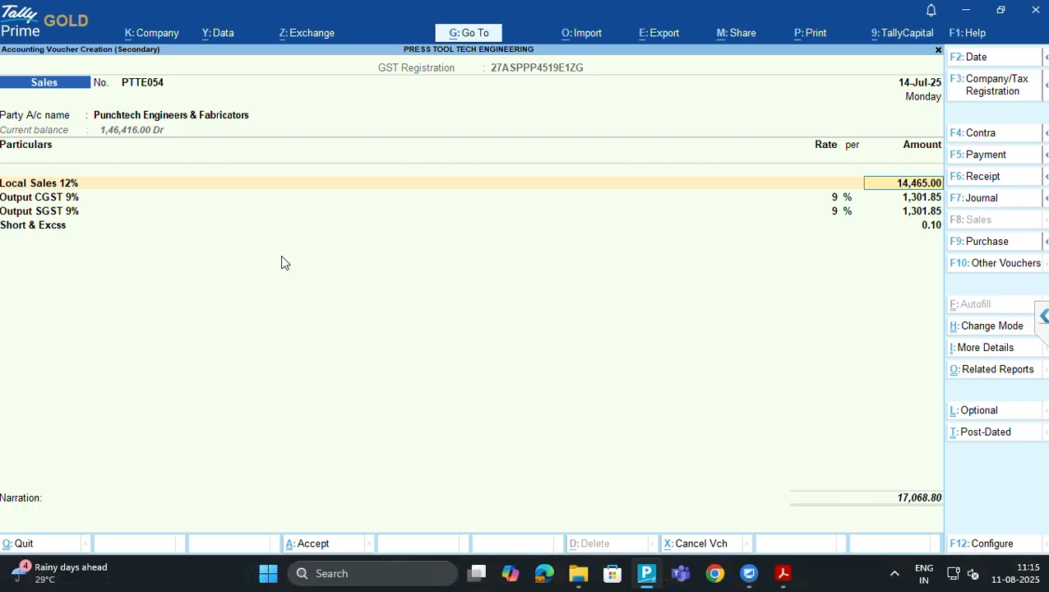
View the Output CGST 9% ledger, quit without saving, and start a new ledger
{"action": "key", "text": "Return"}
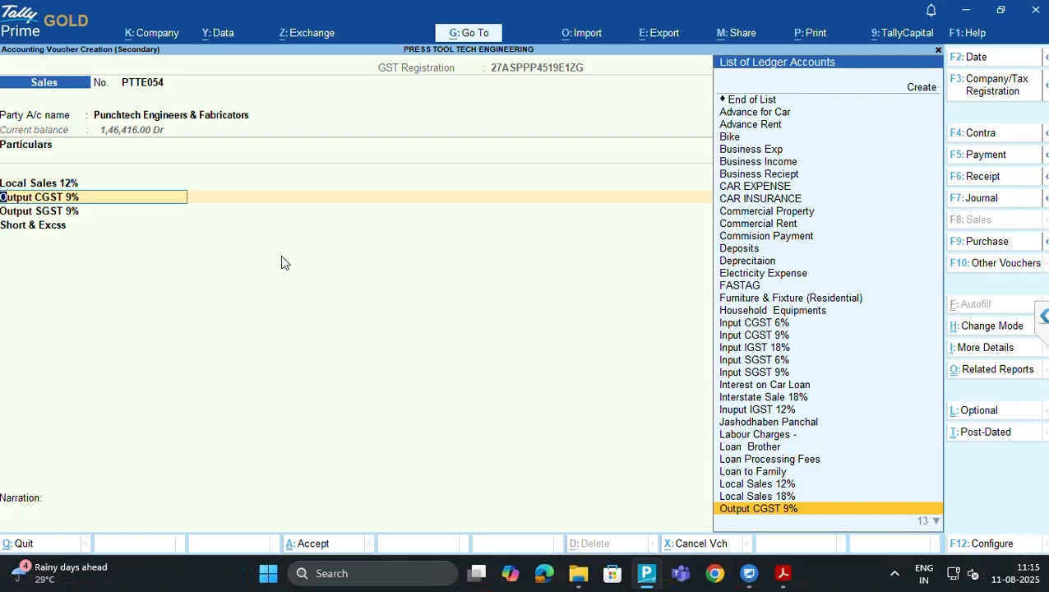
{"action": "key", "text": "ctrl+Return"}
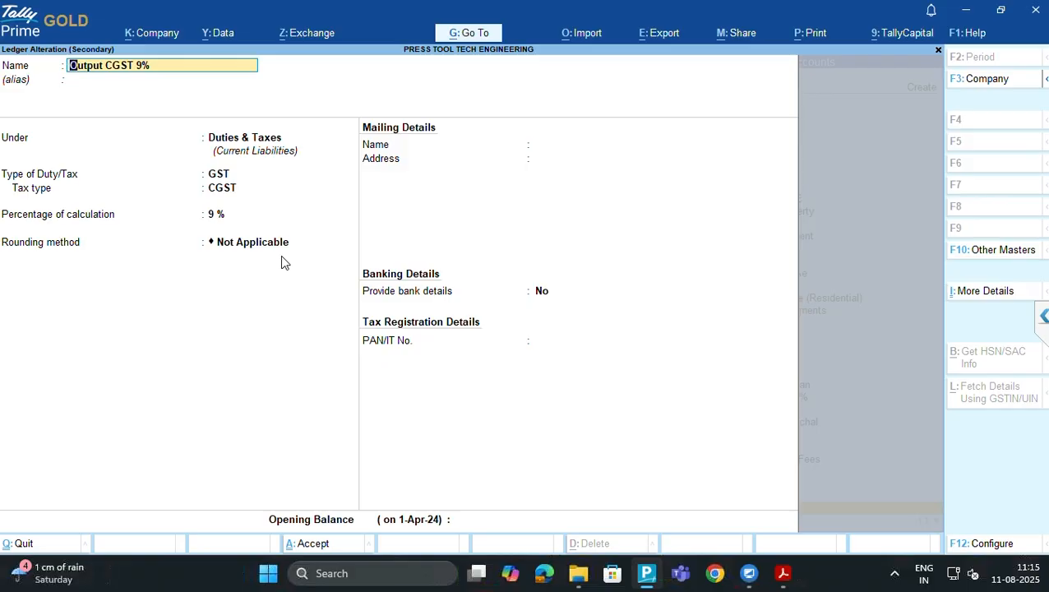
{"action": "key", "text": "BackSpace"}
{"action": "key", "text": "Escape"}
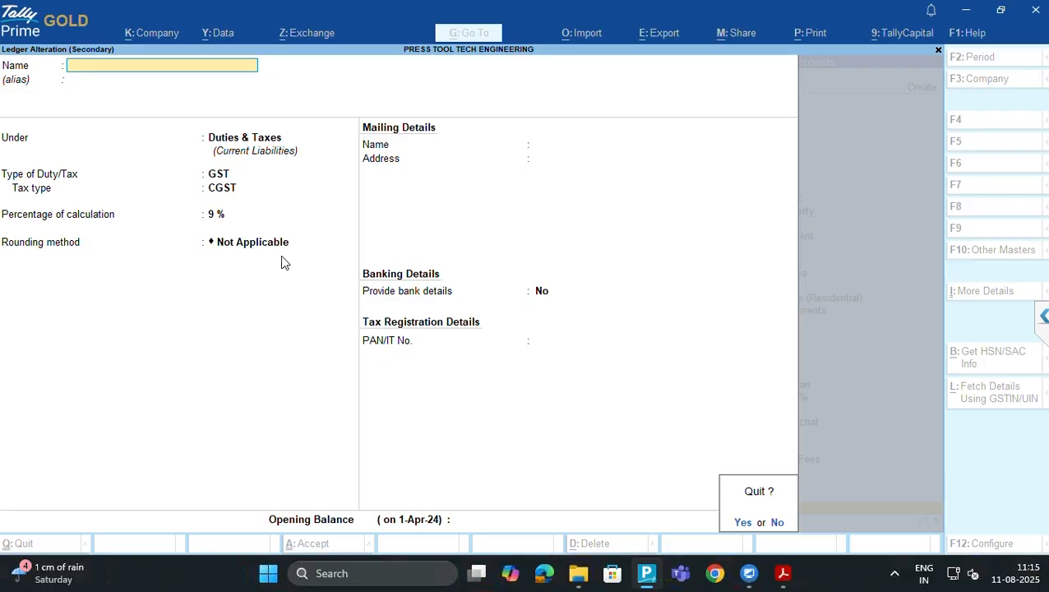
{"action": "key", "text": "y"}
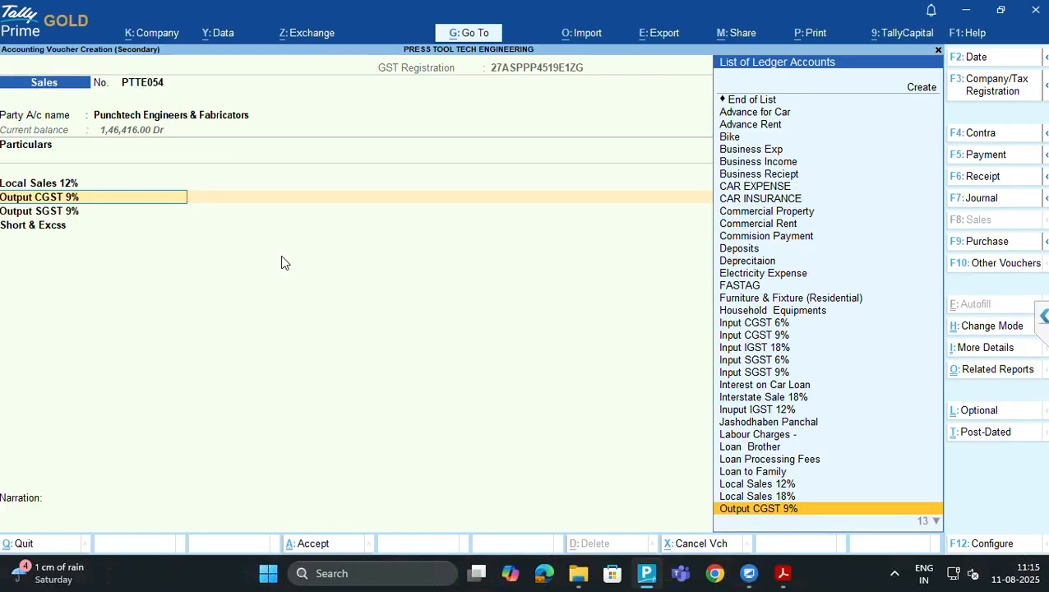
{"action": "key", "text": "alt+c"}
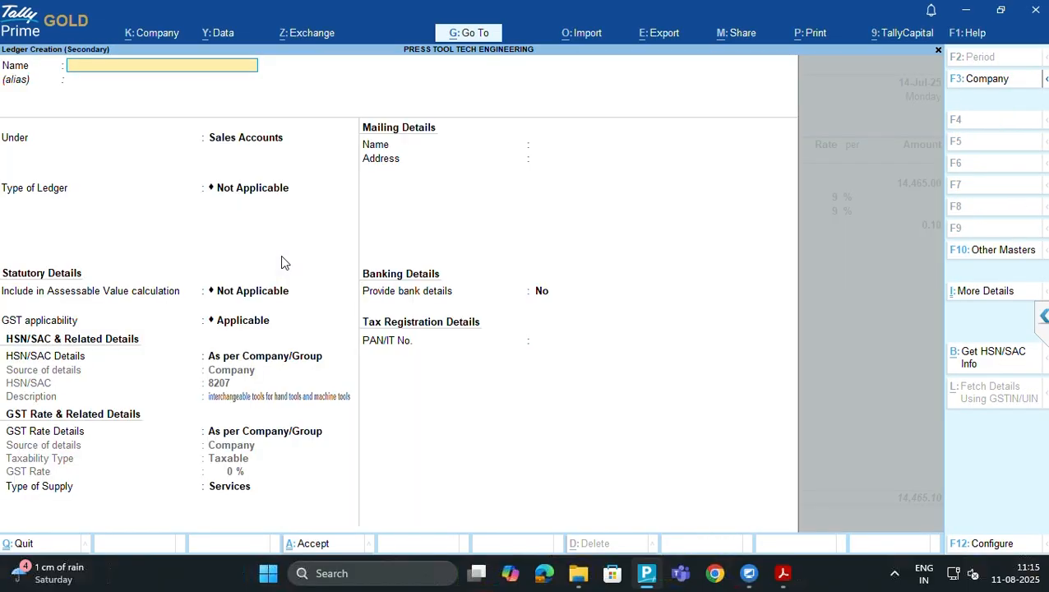
Name the new ledger 'Output CGST 6%', fixing the typos along the way
{"action": "type", "text": "Output CGST 6%"}
{"action": "key", "text": "Return"}
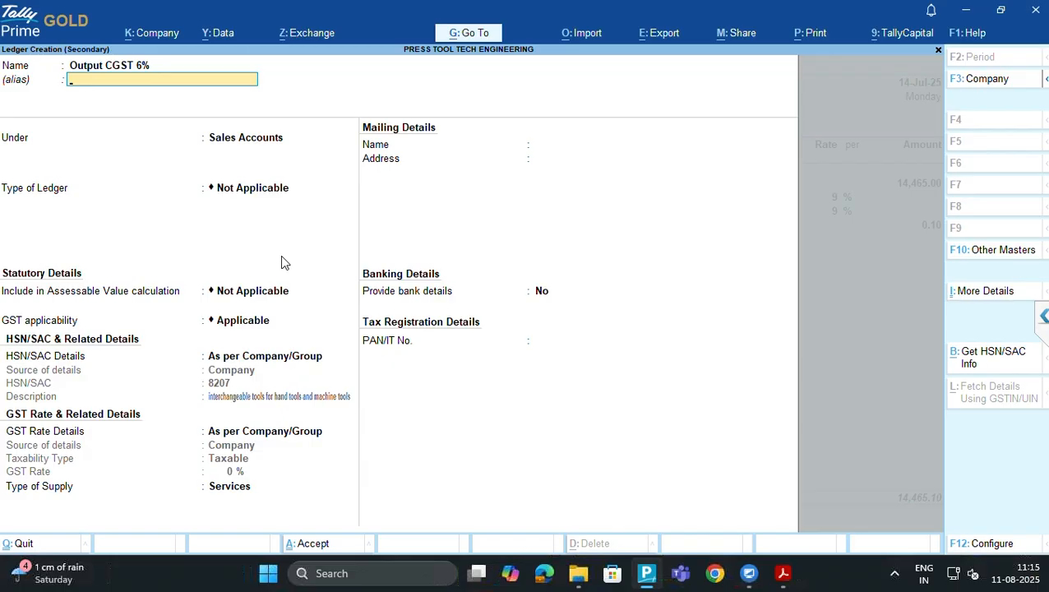
{"action": "key", "text": "Return"}
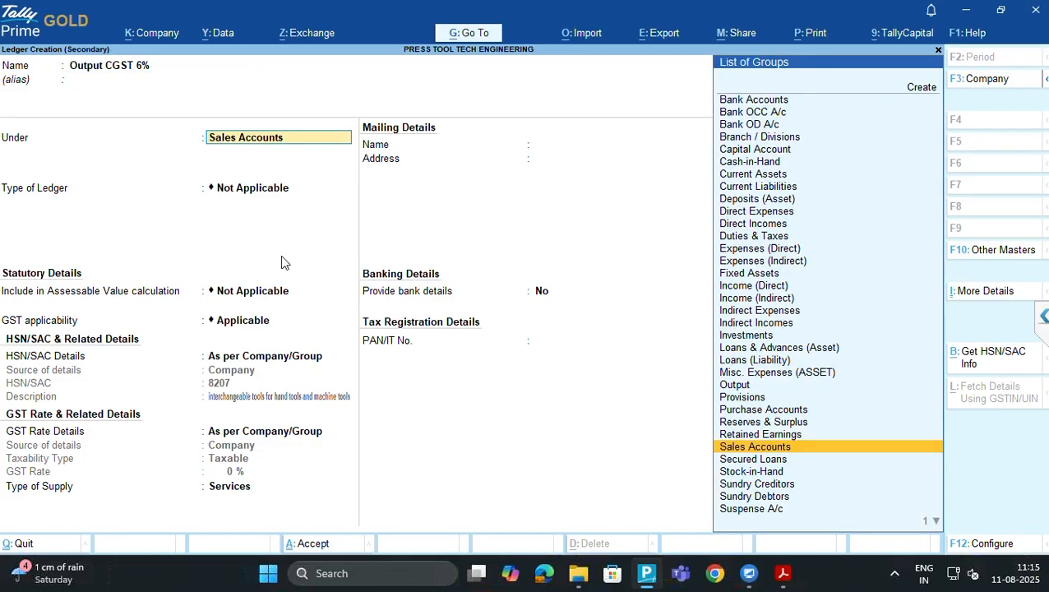
Put it under Duties & Taxes as a GST CGST duty at 6% with Normal Rounding, and save
{"action": "type", "text": "Tax"}
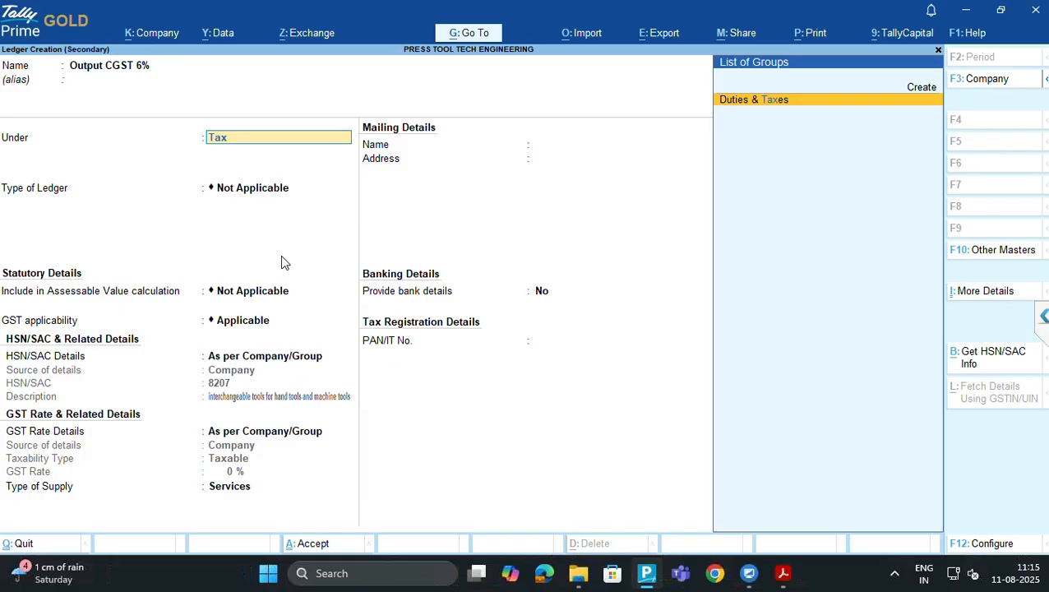
{"action": "key", "text": "Return"}
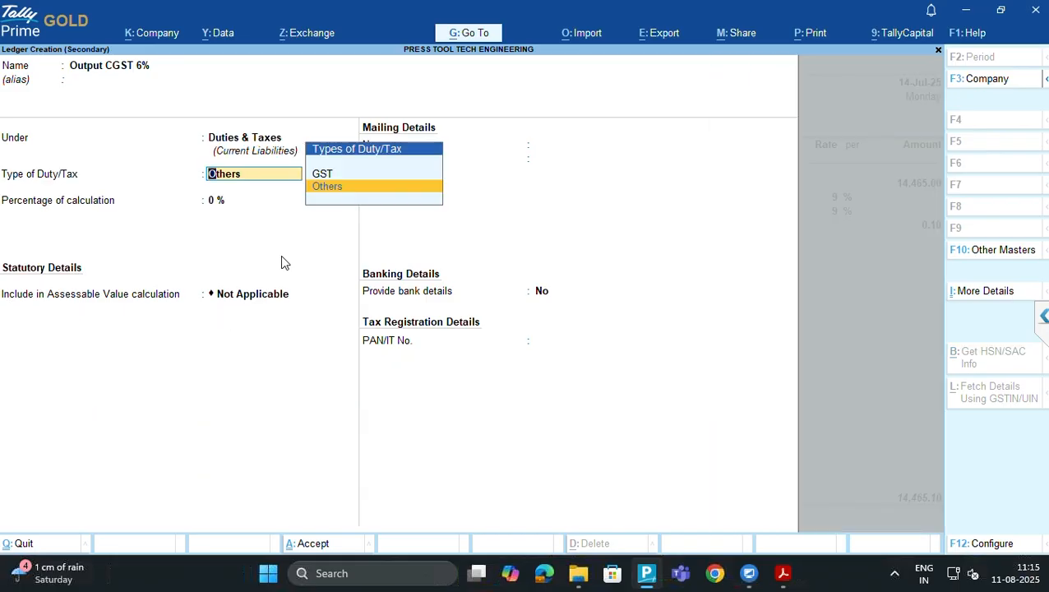
{"action": "key", "text": "Up"}
{"action": "key", "text": "Return"}
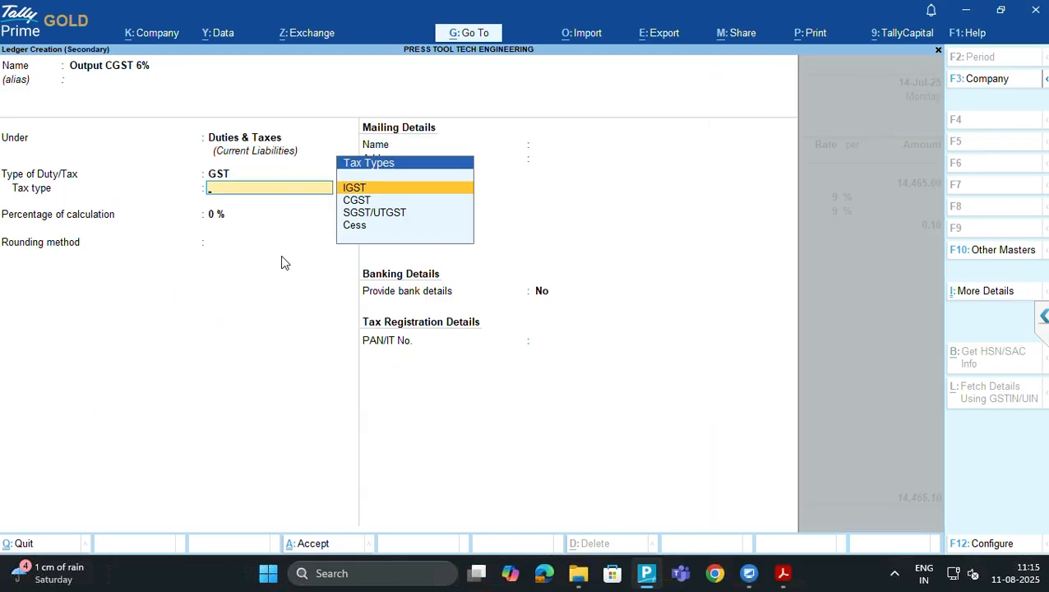
{"action": "key", "text": "Down"}
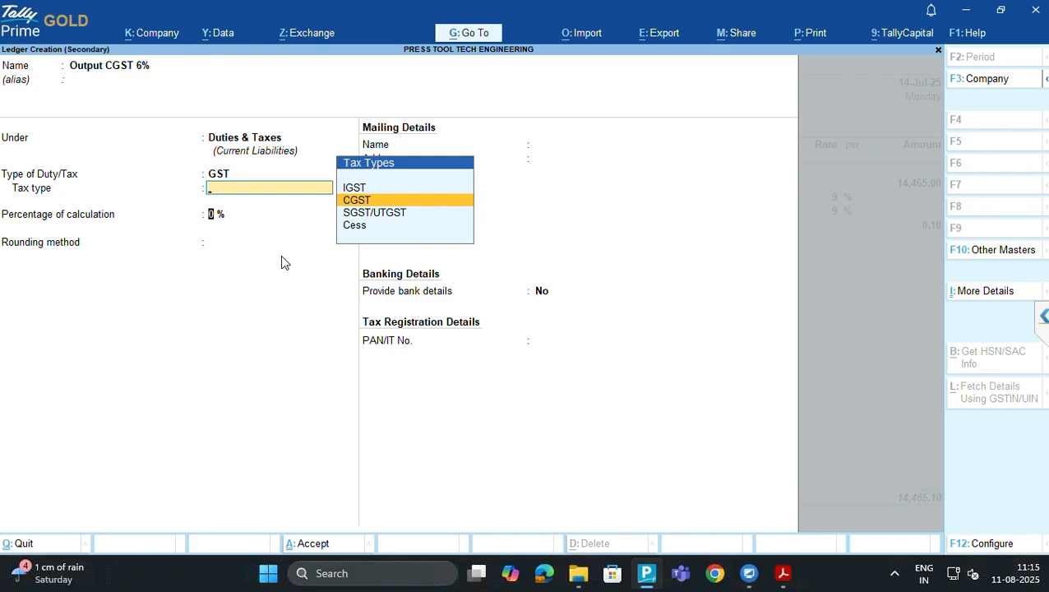
{"action": "key", "text": "Return"}
{"action": "type", "text": "6"}
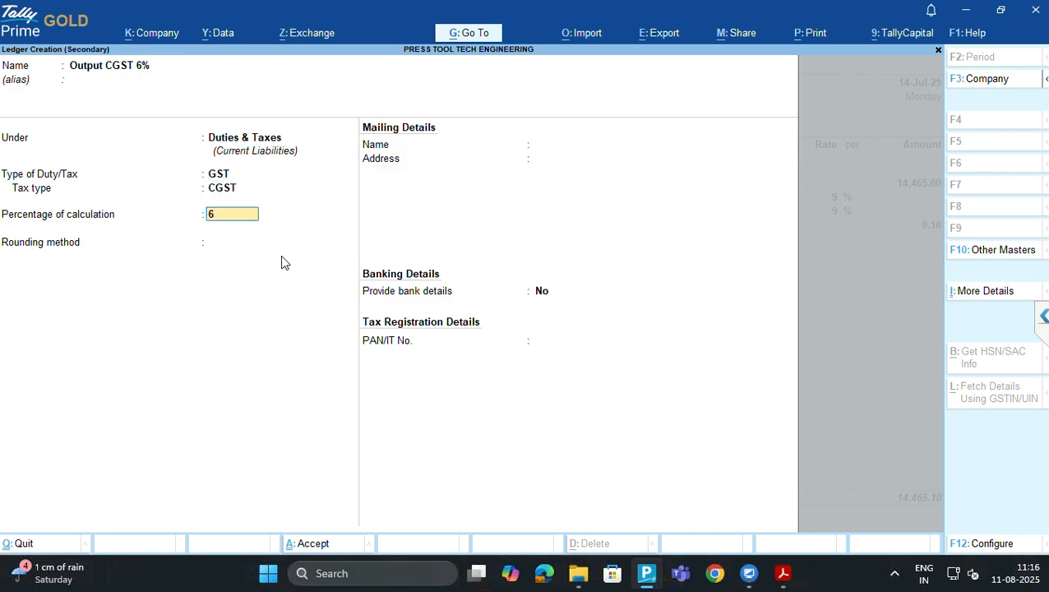
{"action": "key", "text": "Return"}
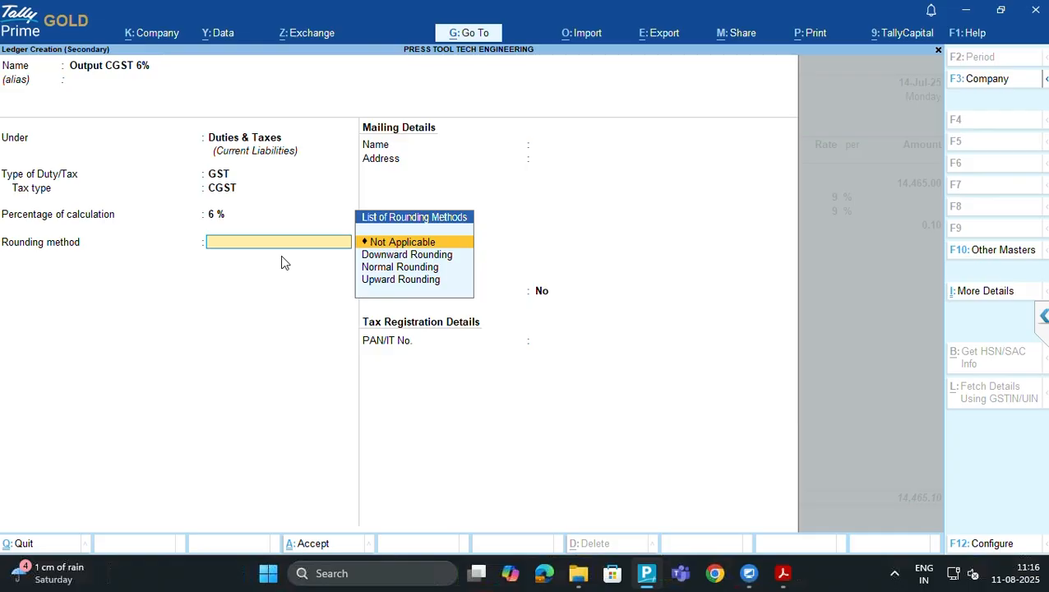
{"action": "key", "text": "Down"}
{"action": "key", "text": "Down"}
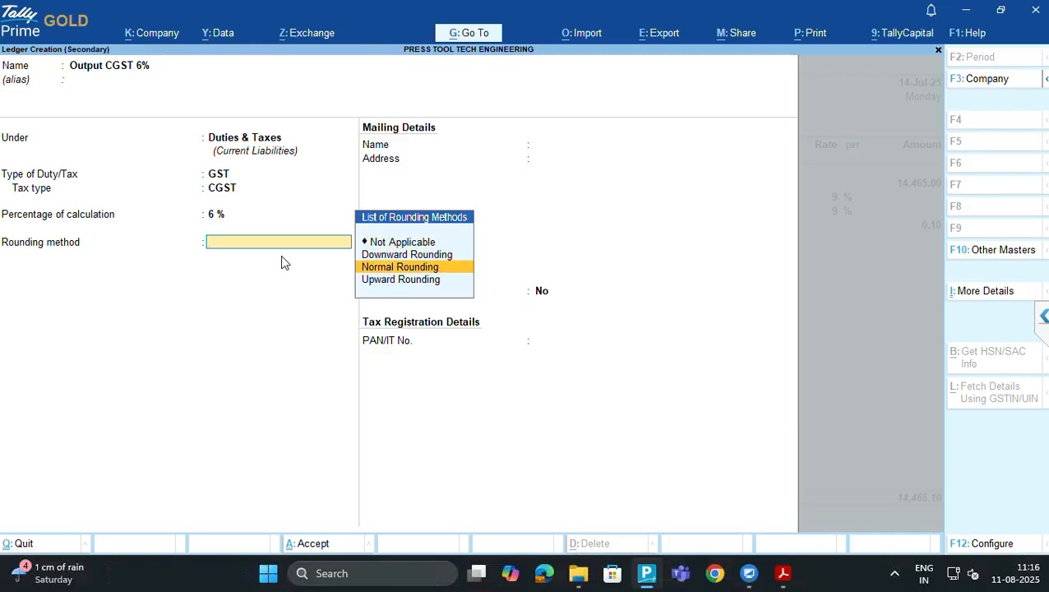
{"action": "key", "text": "Return"}
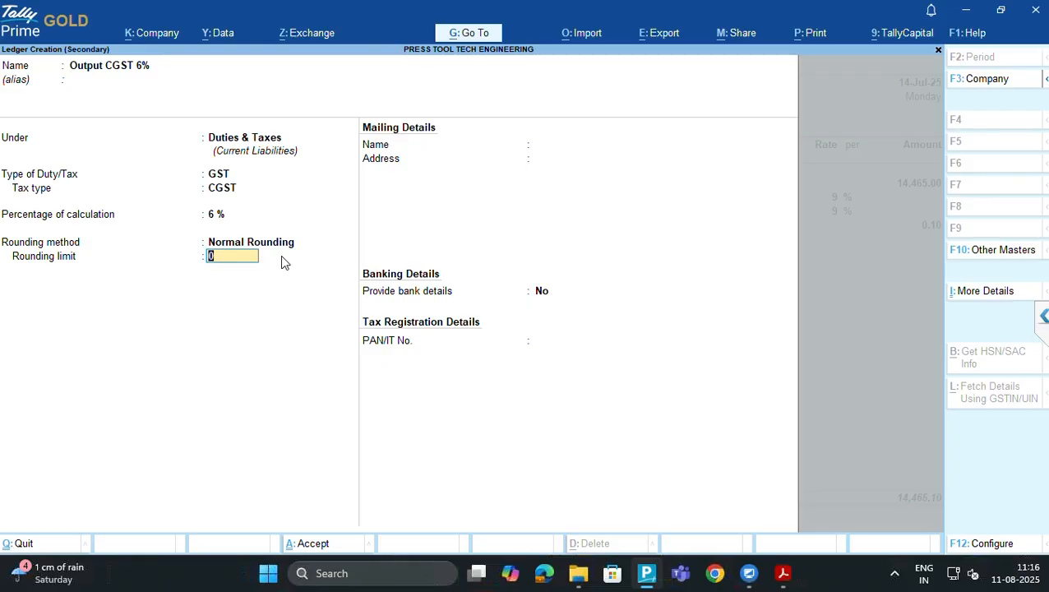
{"action": "key", "text": "Return"}
{"action": "key", "text": "Return"}
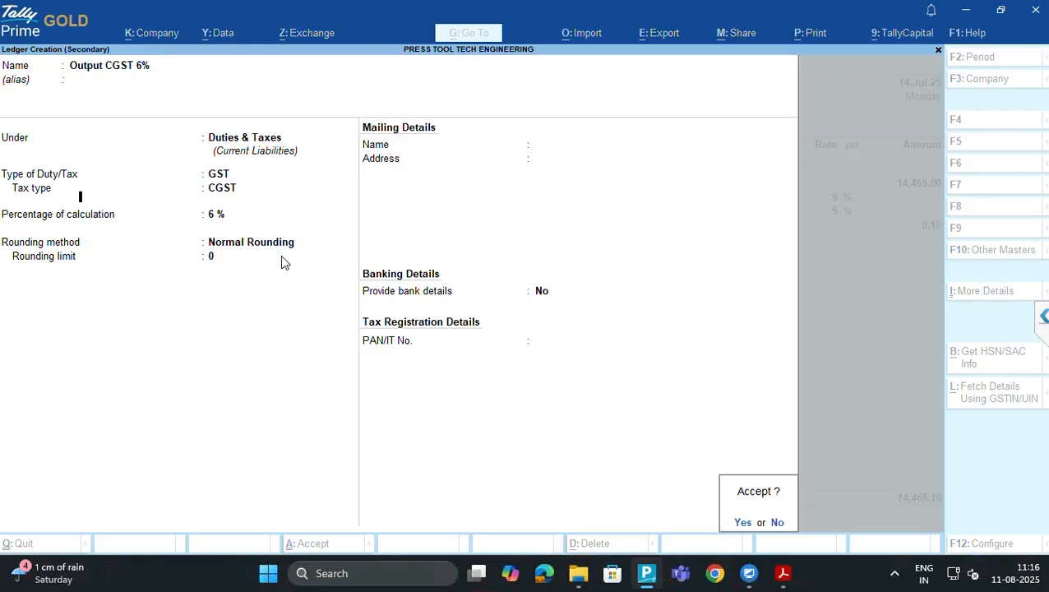
{"action": "key", "text": "Return"}
{"action": "key", "text": "Return"}
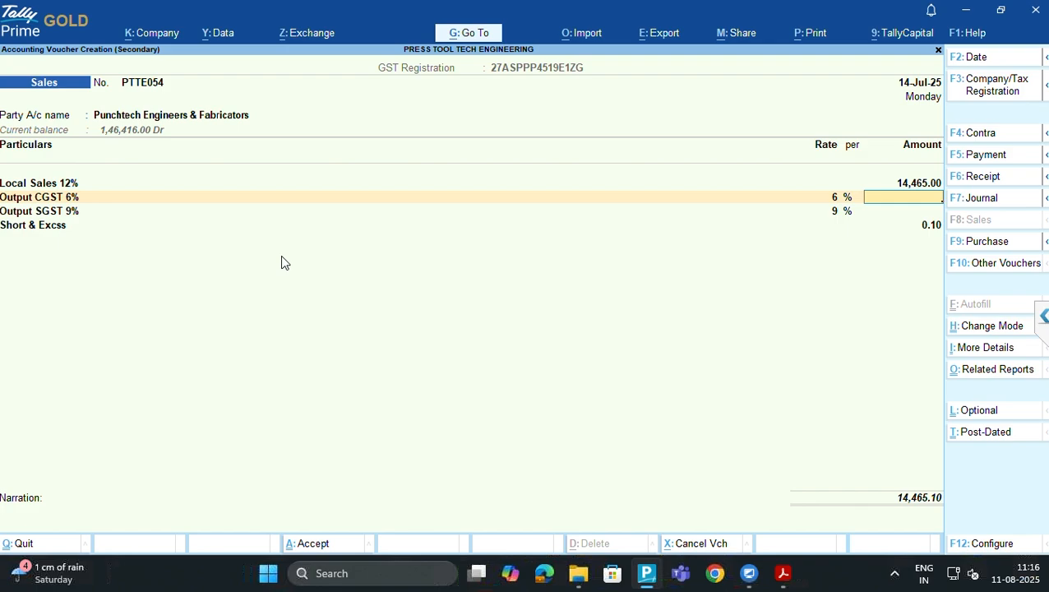
From the SGST 9% line, start a new ledger named 'Output SGST 6%'
{"action": "key", "text": "BackSpace"}
{"action": "key", "text": "Return"}
{"action": "key", "text": "Return"}
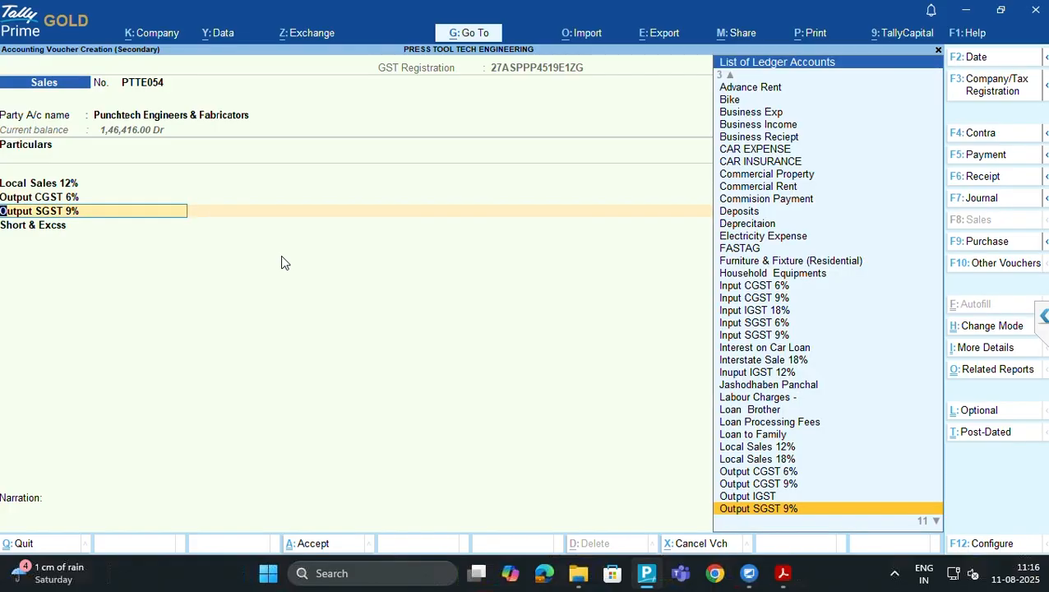
{"action": "key", "text": "alt"}
{"action": "key", "text": "alt+c"}
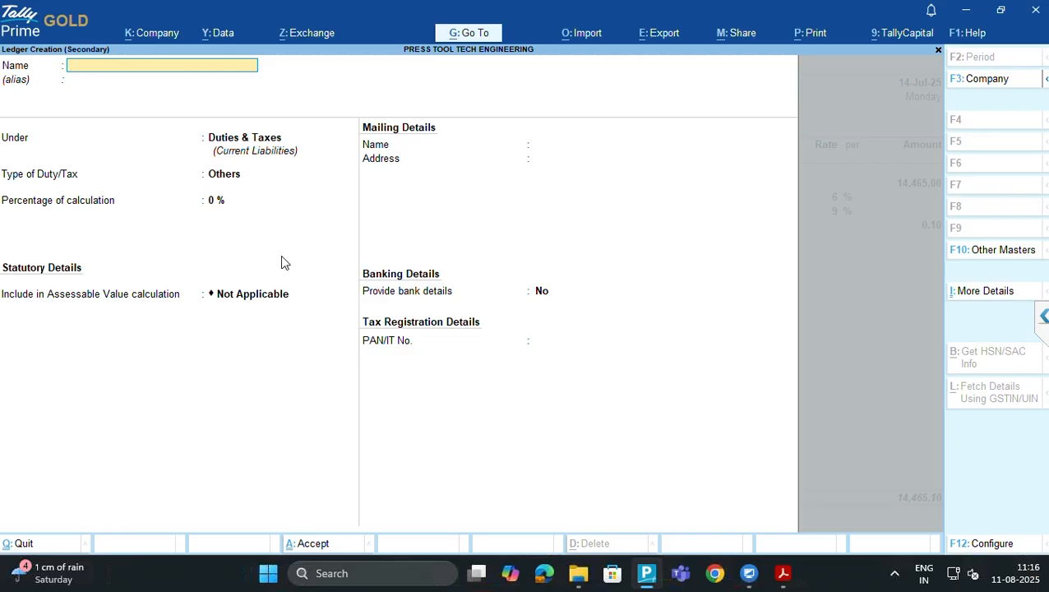
{"action": "type", "text": "Output SGST 6%"}
{"action": "key", "text": "Return"}
{"action": "key", "text": "Return"}
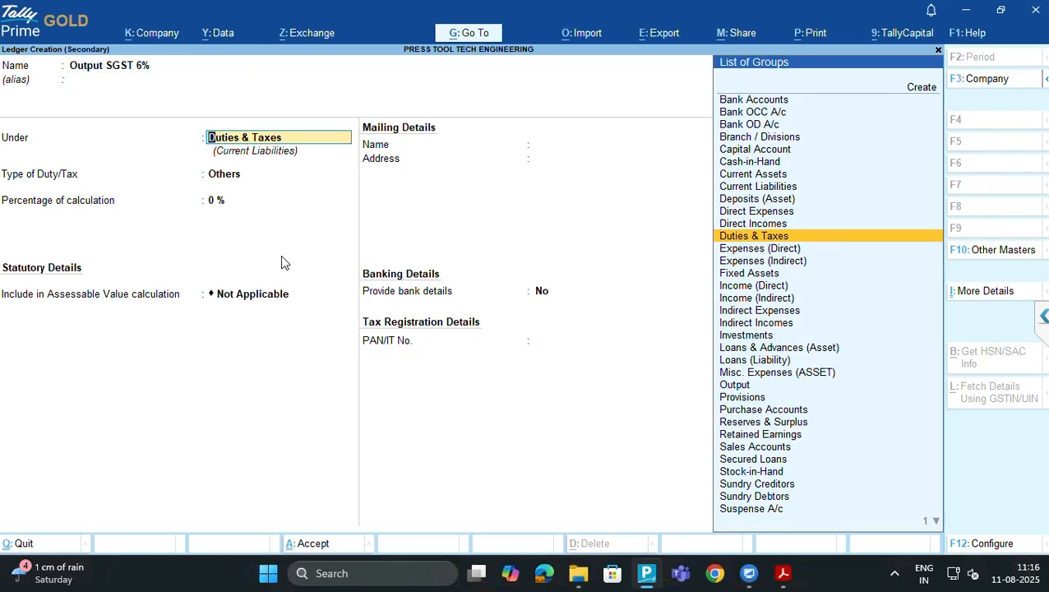
Place it under Duties & Taxes as a GST SGST/UTGST duty at 6%
{"action": "key", "text": "Return"}
{"action": "key", "text": "Up"}
{"action": "key", "text": "Return"}
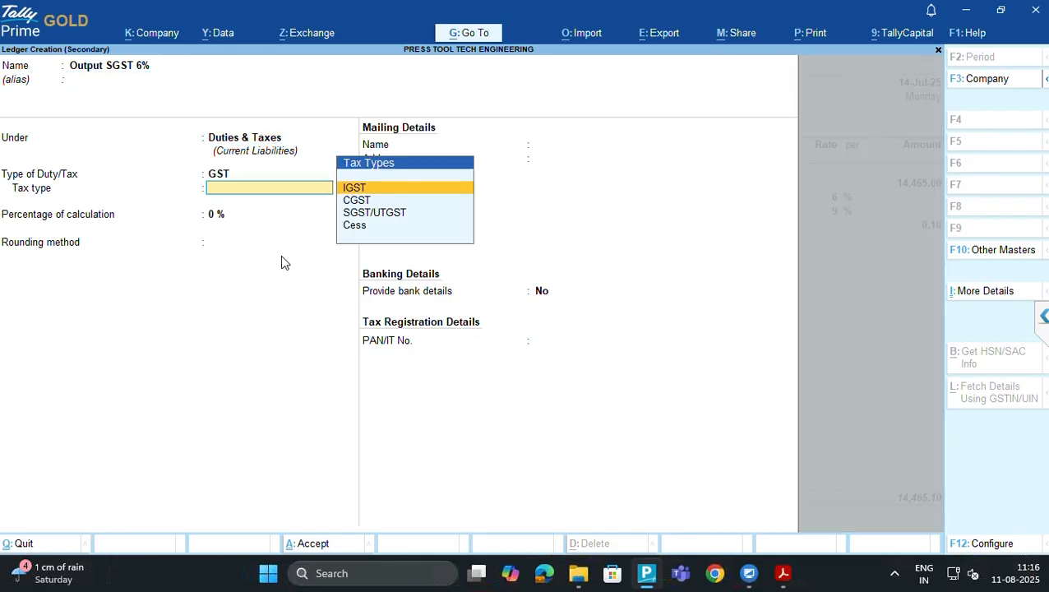
{"action": "key", "text": "Down"}
{"action": "key", "text": "Down"}
{"action": "key", "text": "Return"}
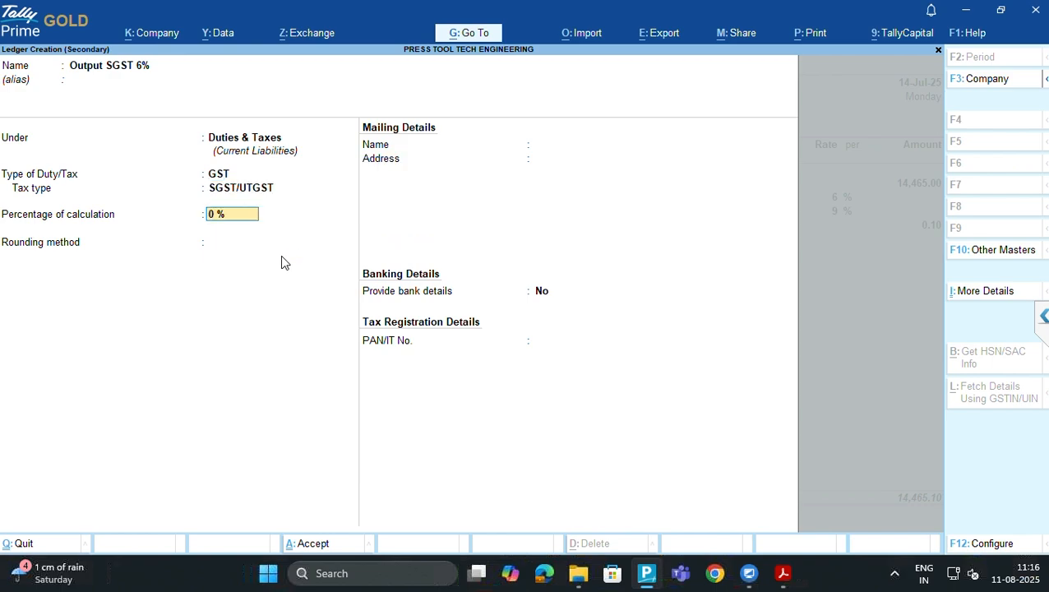
{"action": "type", "text": "6"}
{"action": "key", "text": "Return"}
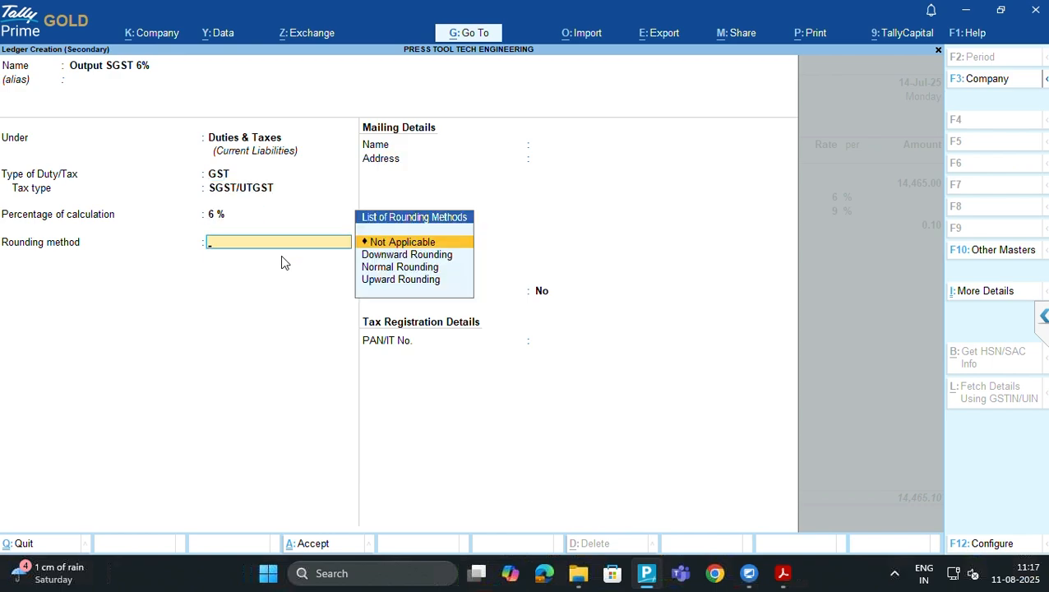
Set its rounding method to Normal Rounding with zero limit and finish the form
{"action": "key", "text": "Down"}
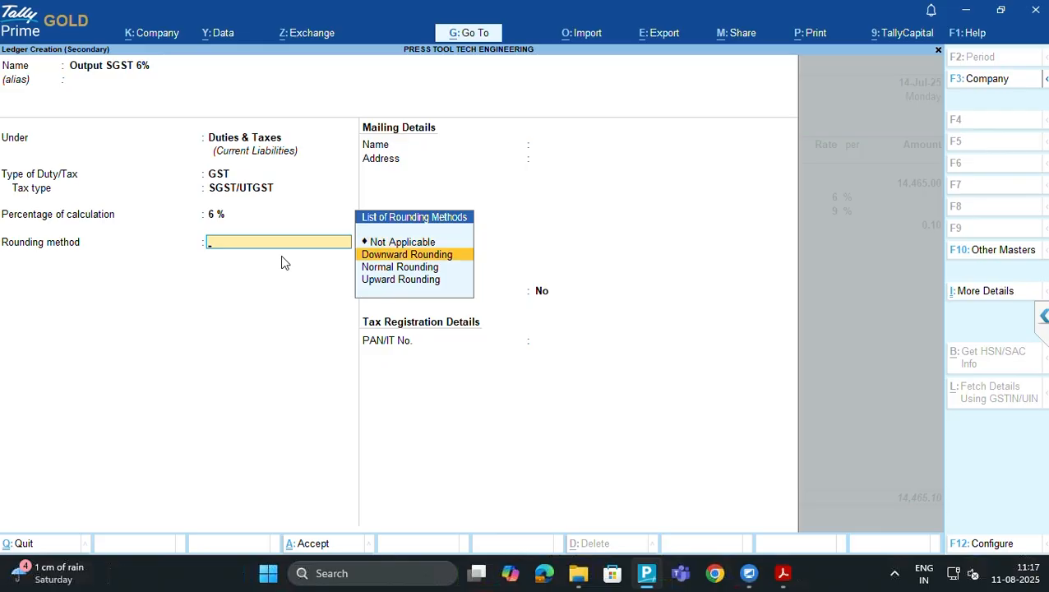
{"action": "key", "text": "Down"}
{"action": "key", "text": "Return"}
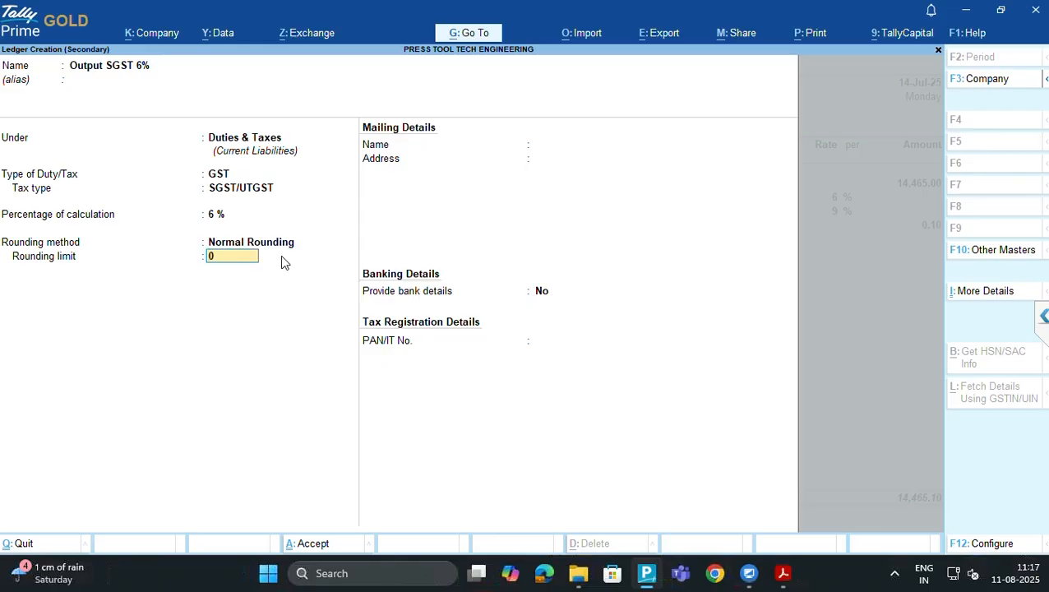
{"action": "key", "text": "Return"}
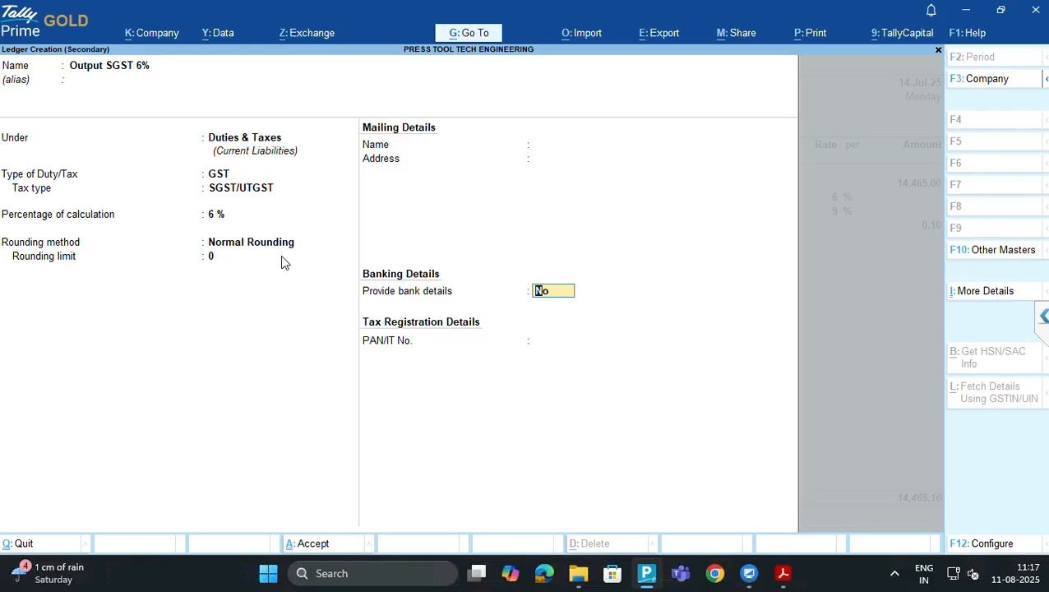
{"action": "key", "text": "BackSpace"}
{"action": "key", "text": "BackSpace"}
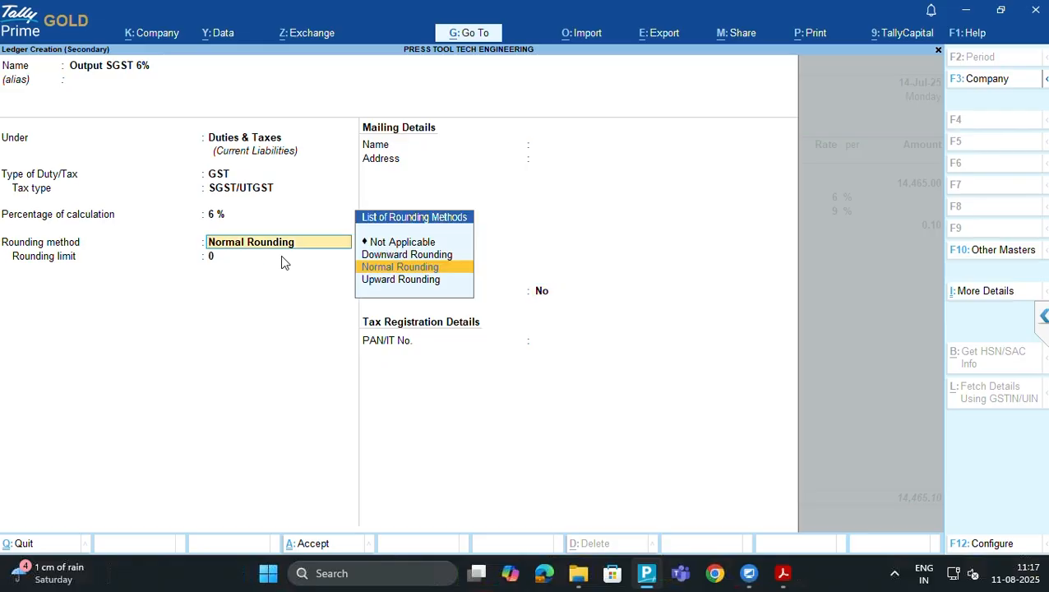
{"action": "key", "text": "Return"}
{"action": "key", "text": "Return"}
{"action": "key", "text": "Return"}
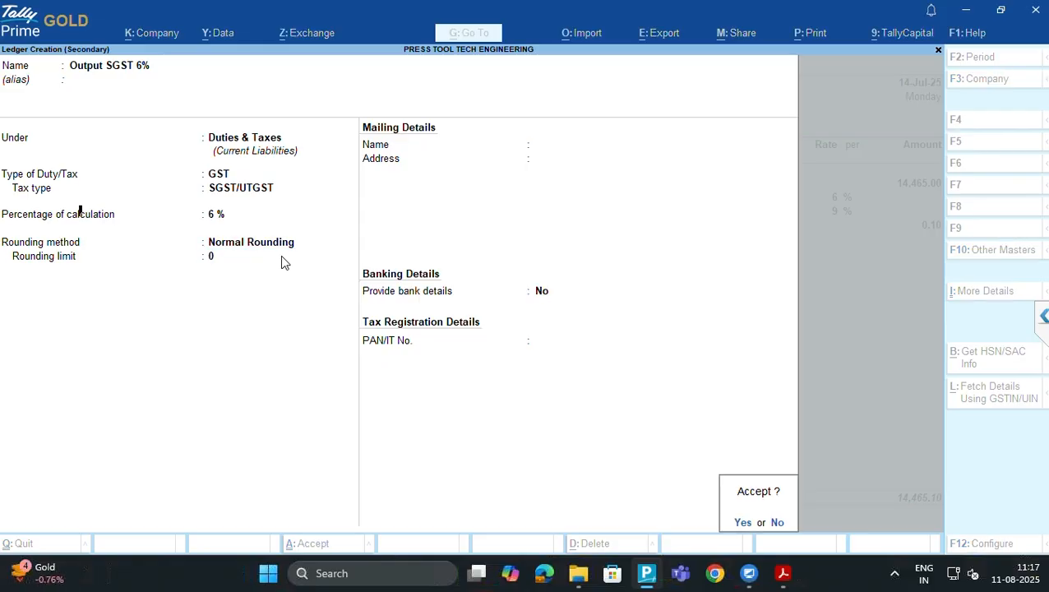
{"action": "key", "text": "Return"}
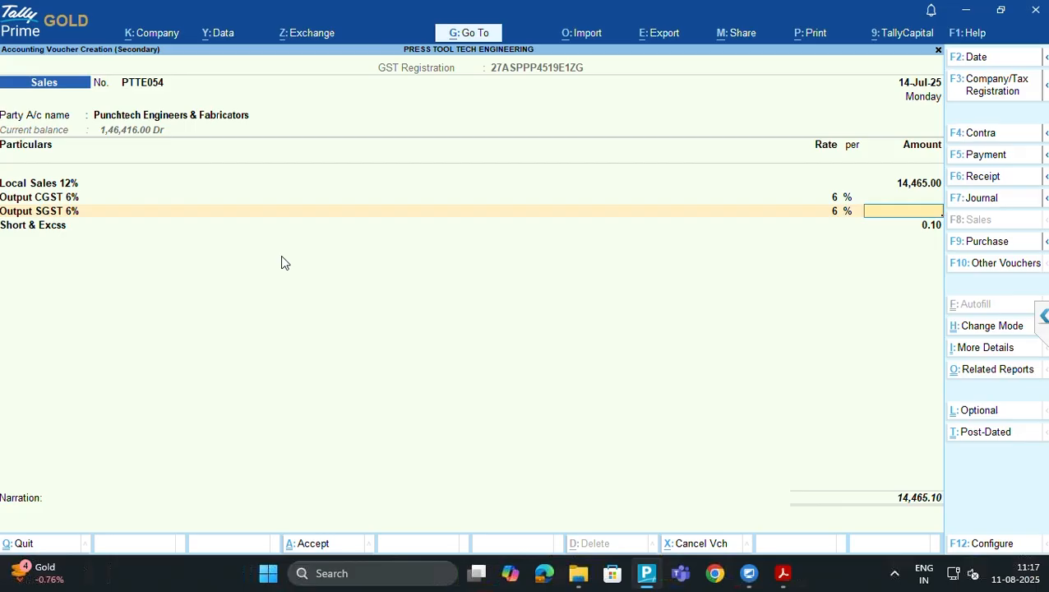
{"action": "key", "text": "BackSpace"}
{"action": "key", "text": "BackSpace"}
{"action": "key", "text": "BackSpace"}
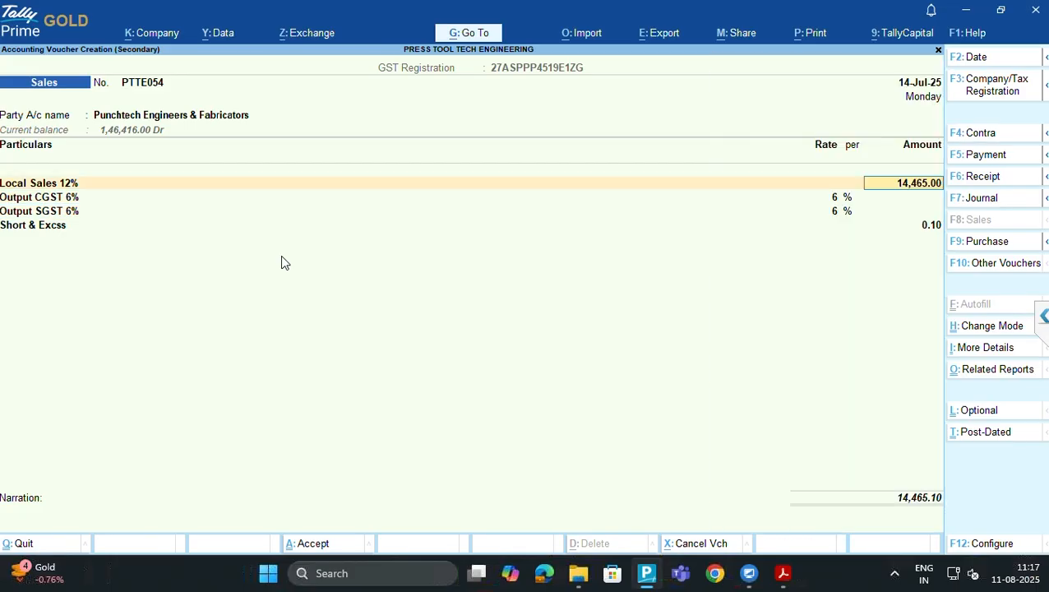
{"action": "key", "text": "BackSpace"}
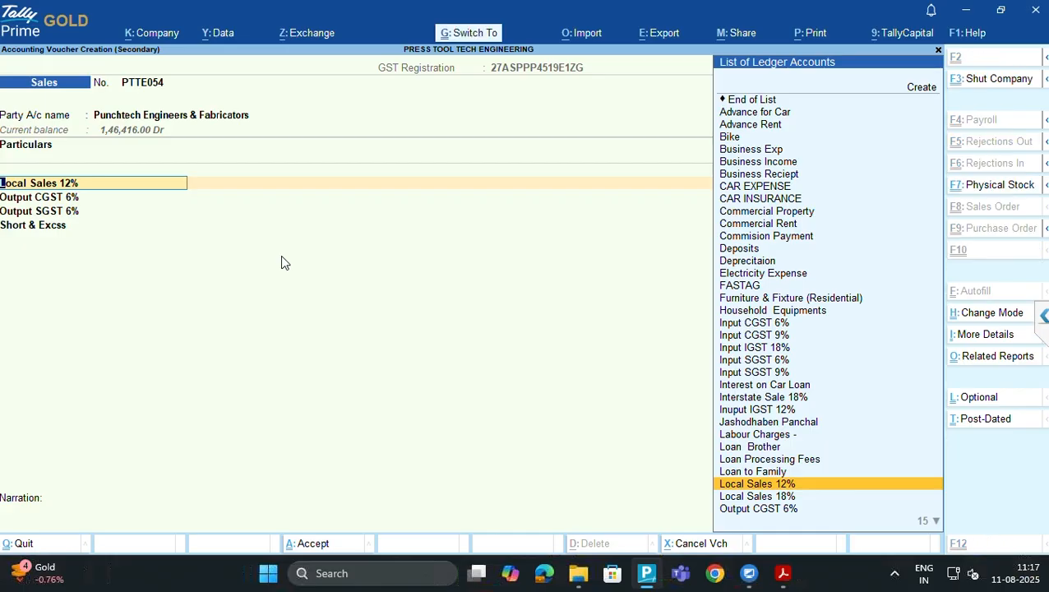
{"action": "key", "text": "ctrl+Return"}
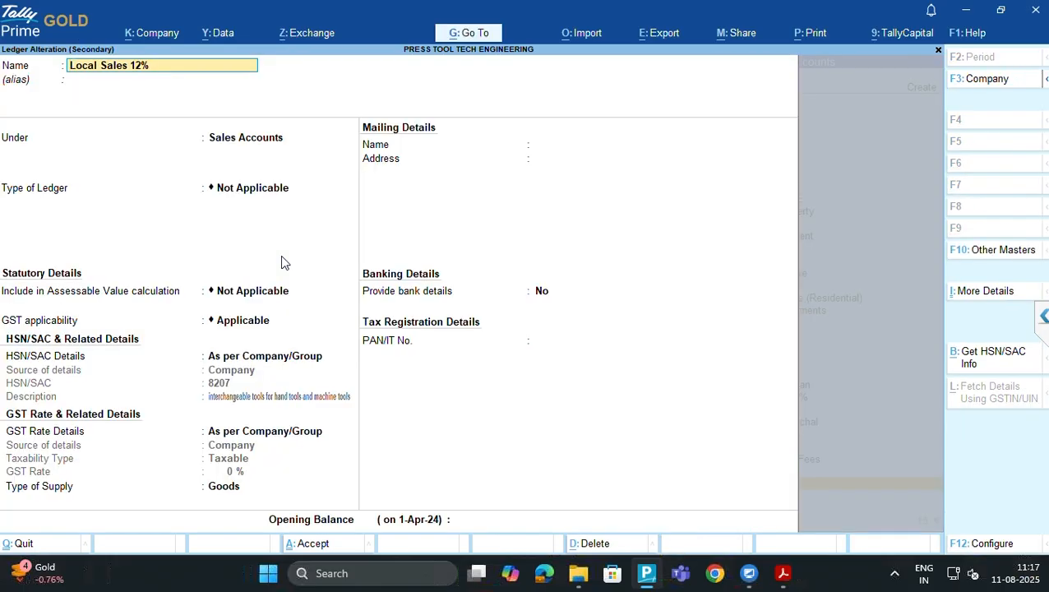
{"action": "key", "text": "Return"}
{"action": "key", "text": "Return"}
{"action": "key", "text": "Return"}
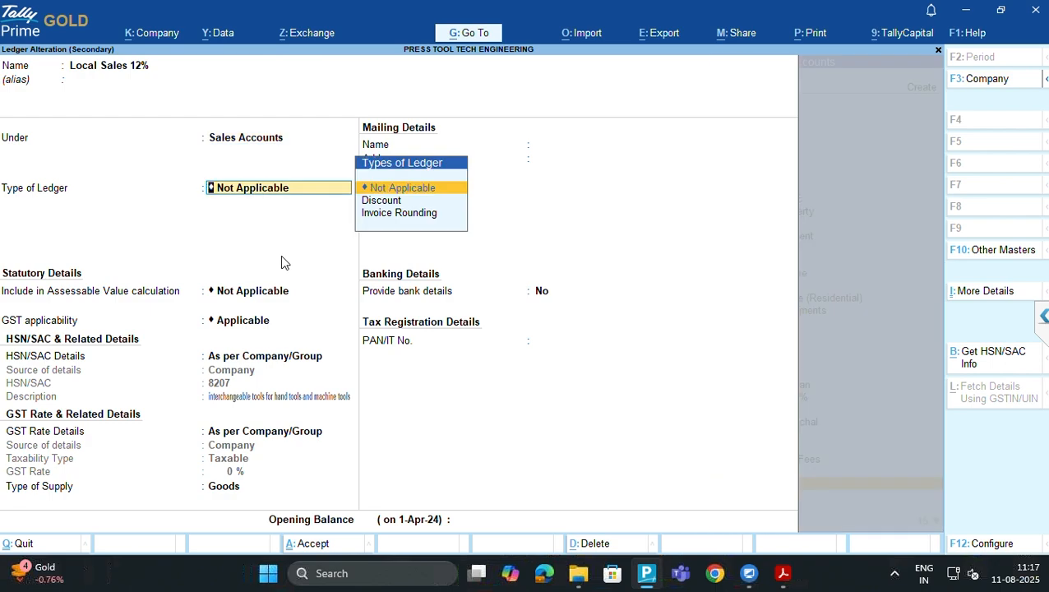
{"action": "key", "text": "BackSpace"}
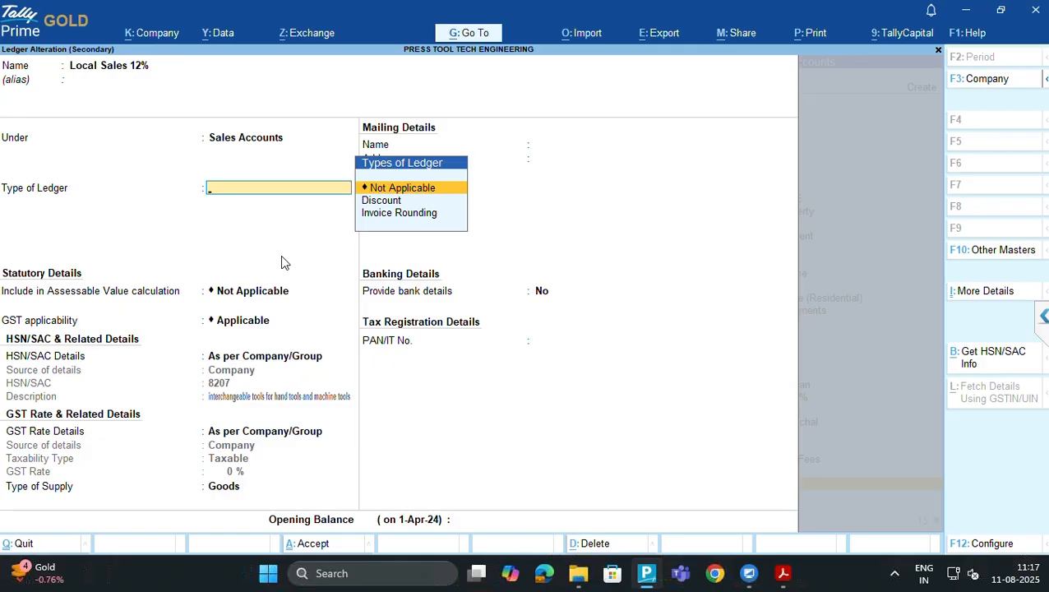
{"action": "key", "text": "Escape"}
{"action": "key", "text": "Return"}
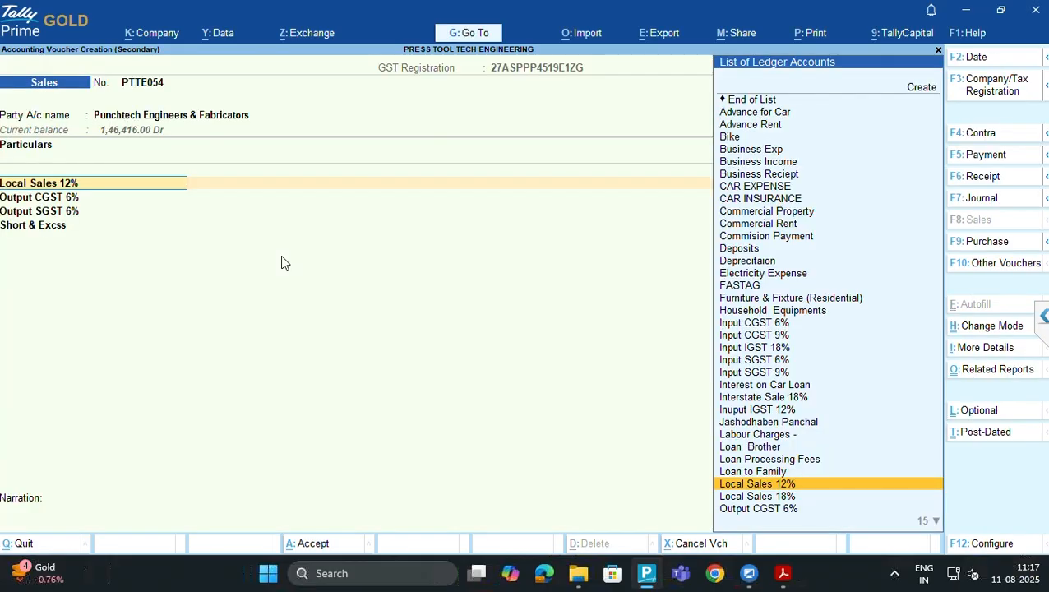
{"action": "type", "text": "Local"}
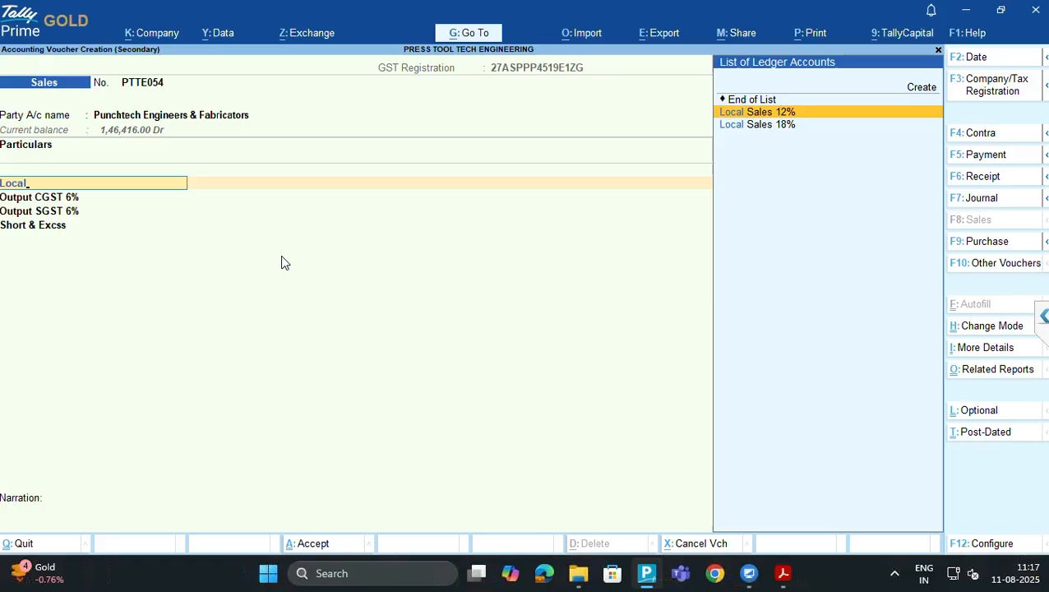
{"action": "key", "text": "Down"}
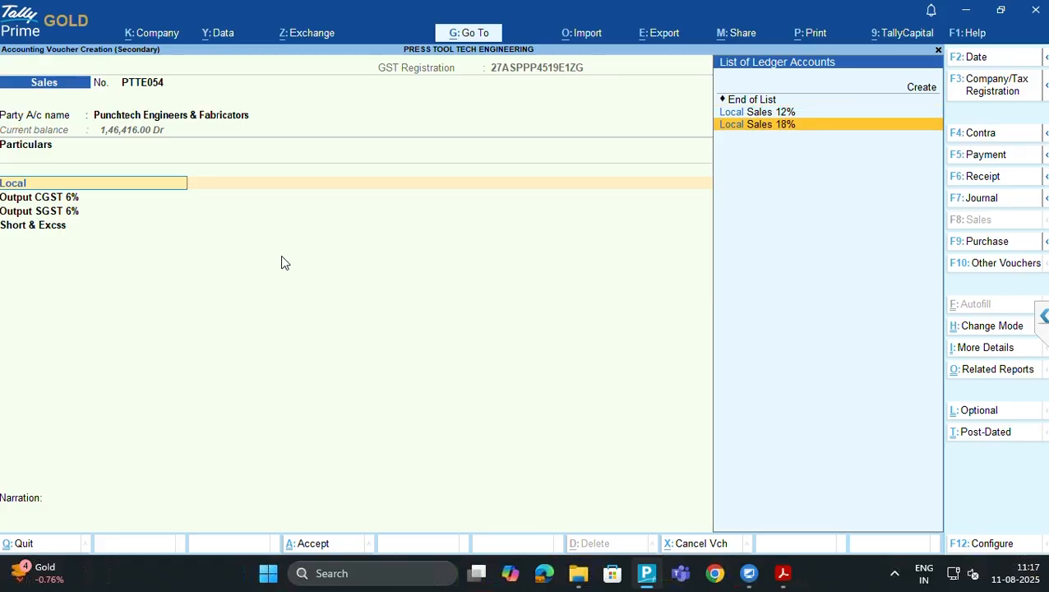
{"action": "key", "text": "Return"}
{"action": "key", "text": "shift+Tab"}
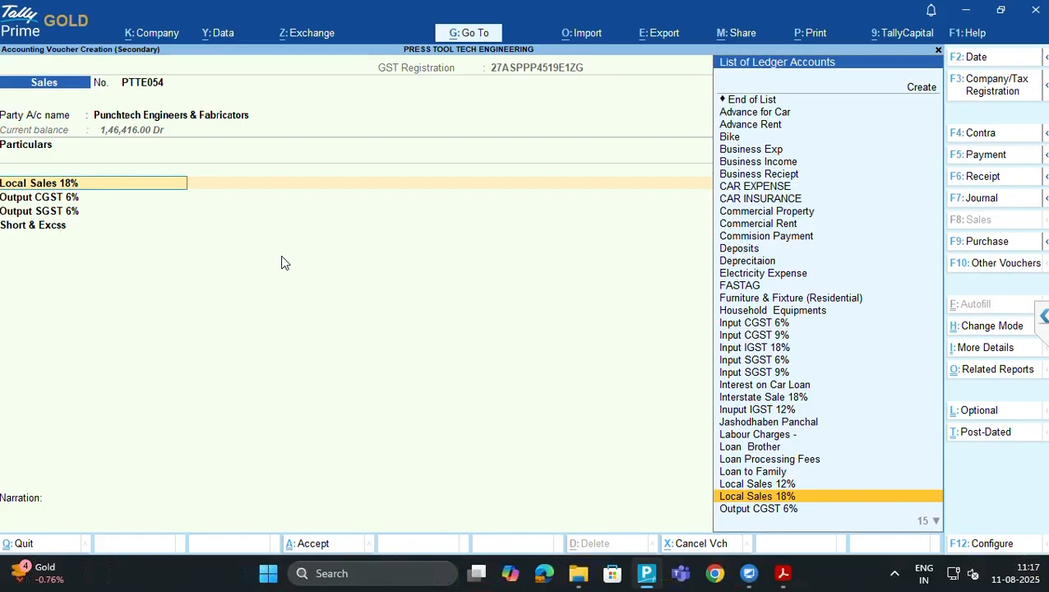
{"action": "key", "text": "ctrl+Return"}
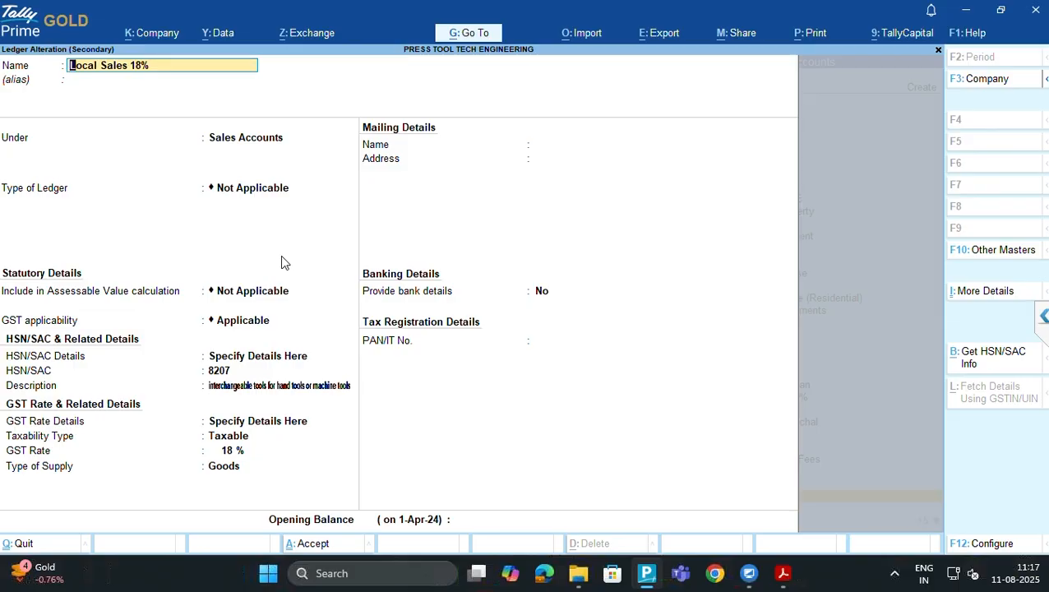
{"action": "key", "text": "Escape"}
{"action": "key", "text": "Return"}
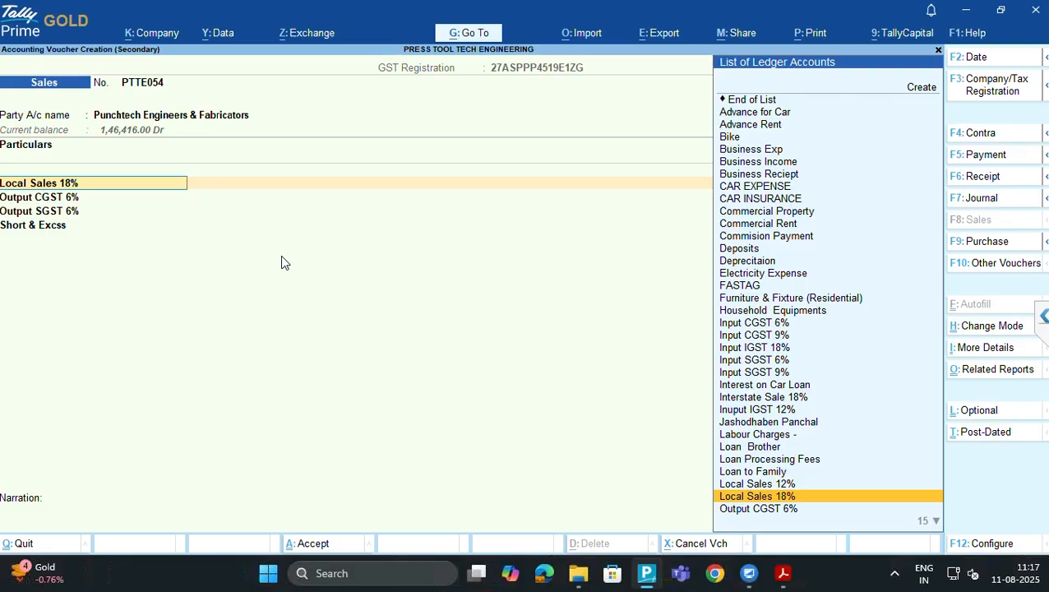
{"action": "type", "text": "Local"}
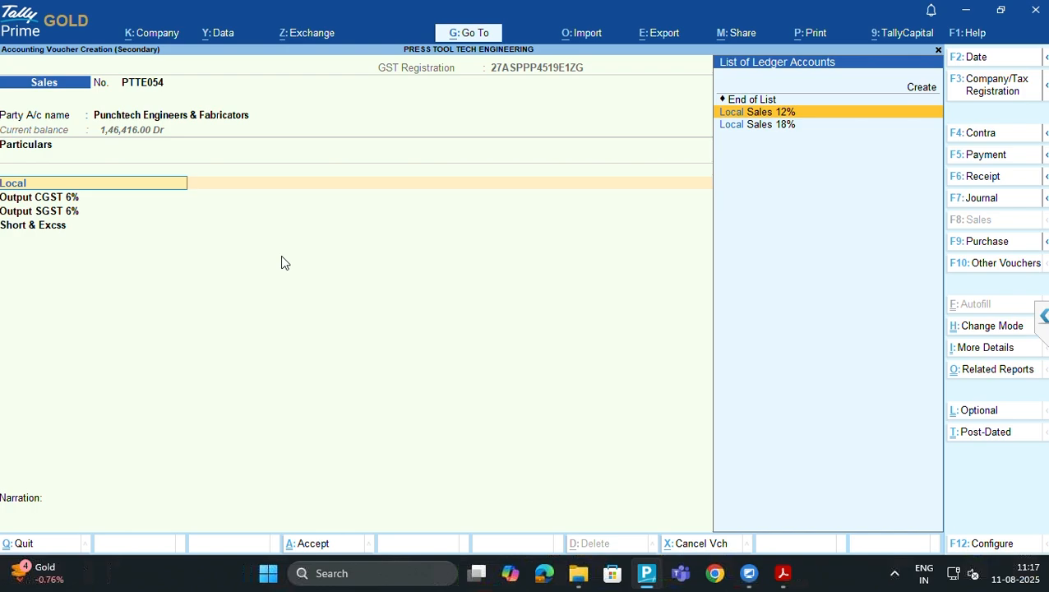
{"action": "key", "text": "Return"}
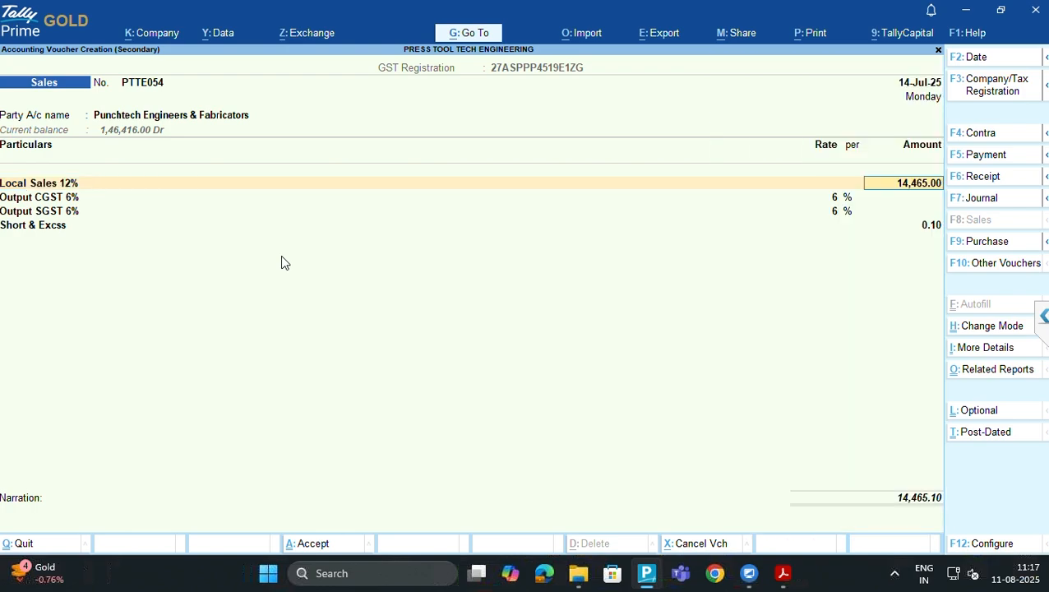
In the Local Sales 12% ledger, set HSN/SAC Details to 'Specify Details Here' and bring up the invoice PDF
{"action": "key", "text": "shift+Tab"}
{"action": "key", "text": "ctrl+Return"}
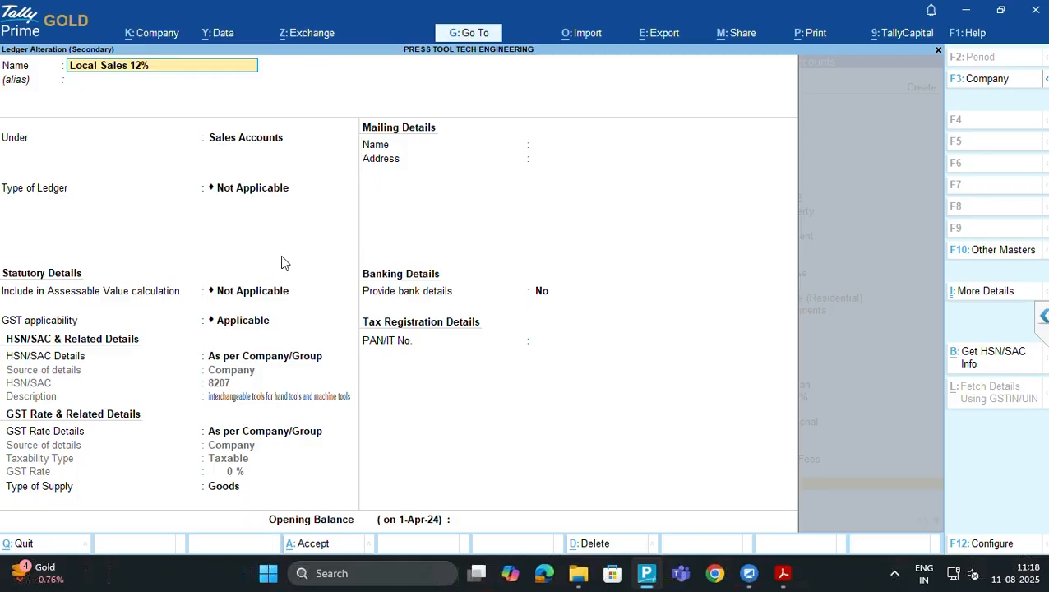
{"action": "key", "text": "Return"}
{"action": "key", "text": "Return"}
{"action": "key", "text": "Return"}
{"action": "key", "text": "Return"}
{"action": "key", "text": "Return"}
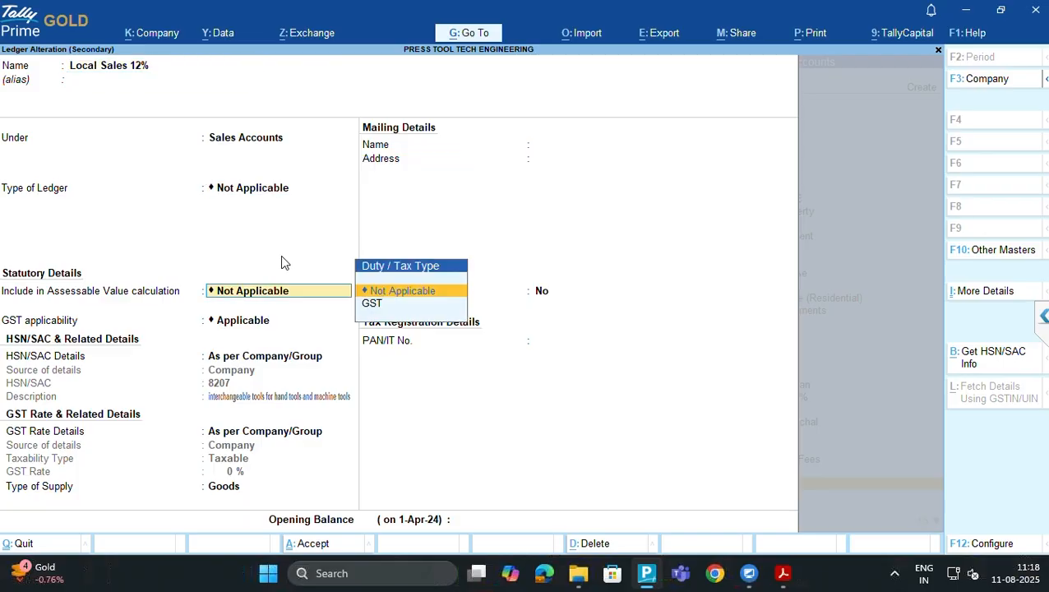
{"action": "key", "text": "Return"}
{"action": "key", "text": "Return"}
{"action": "key", "text": "Return"}
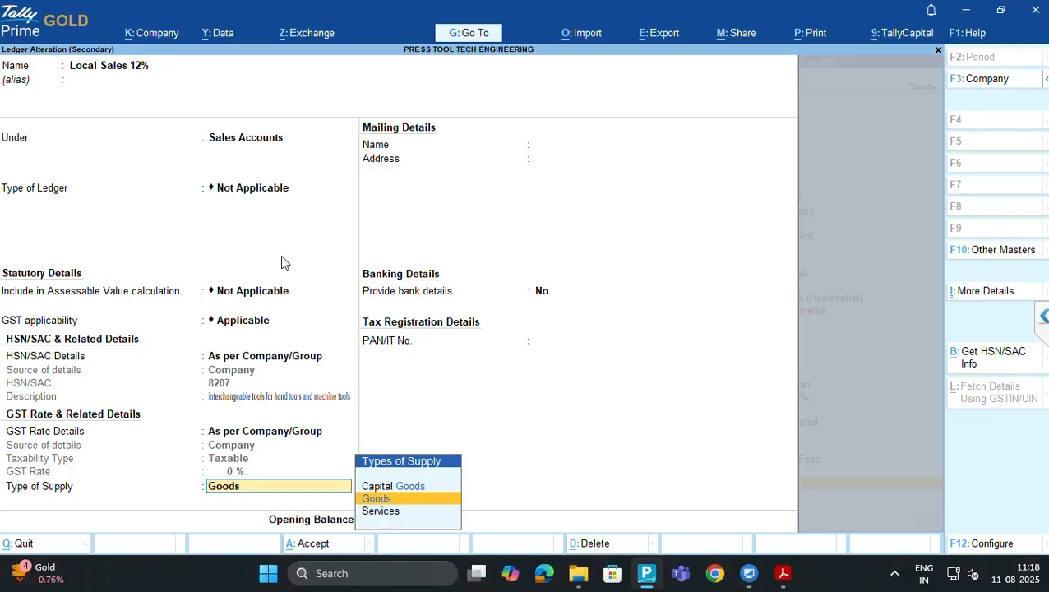
{"action": "key", "text": "BackSpace"}
{"action": "key", "text": "BackSpace"}
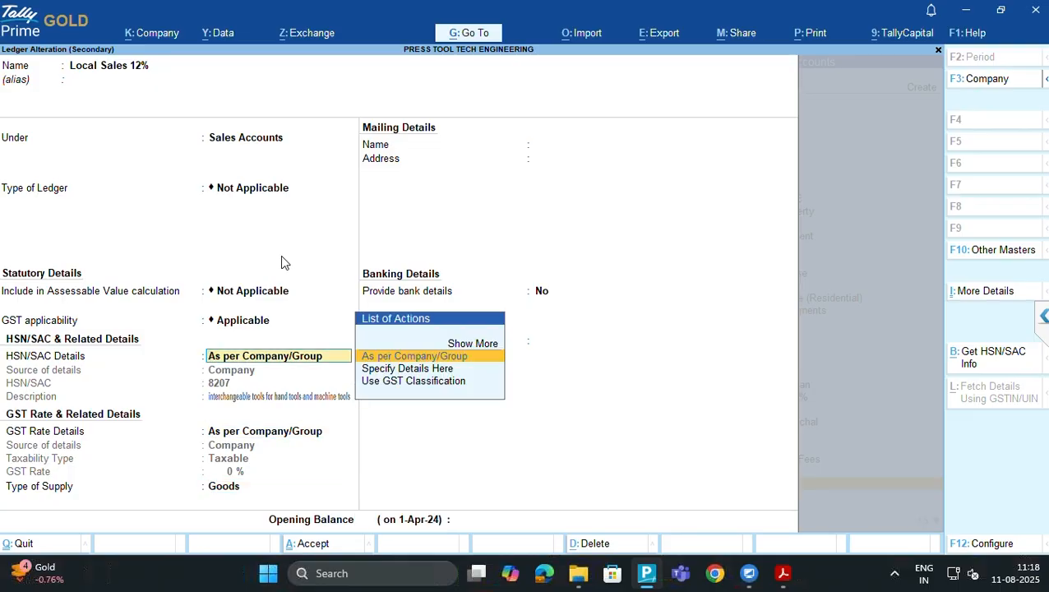
{"action": "key", "text": "Down"}
{"action": "key", "text": "Return"}
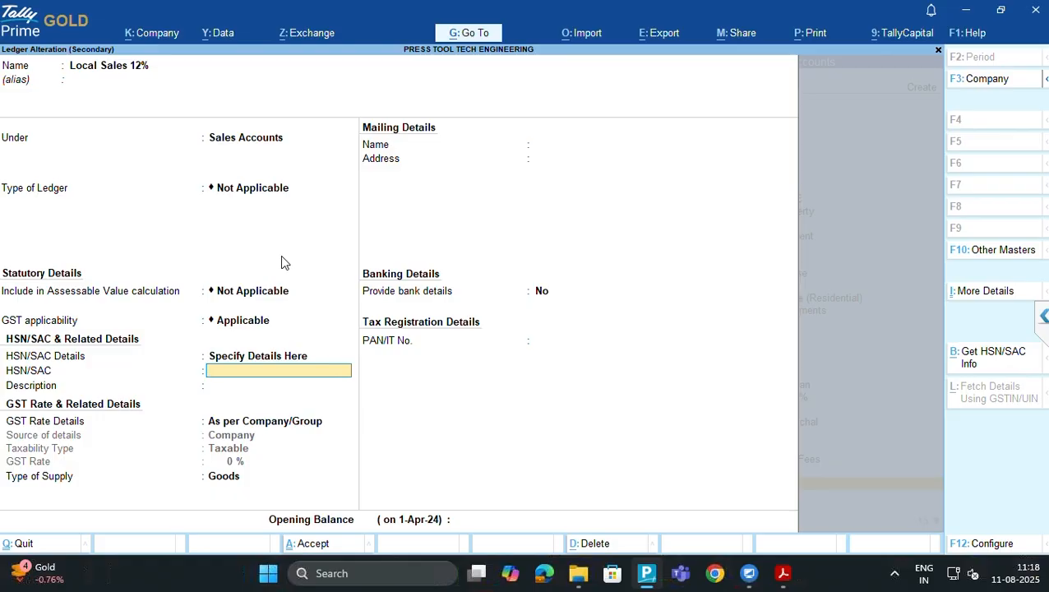
{"action": "key", "text": "alt+Tab"}
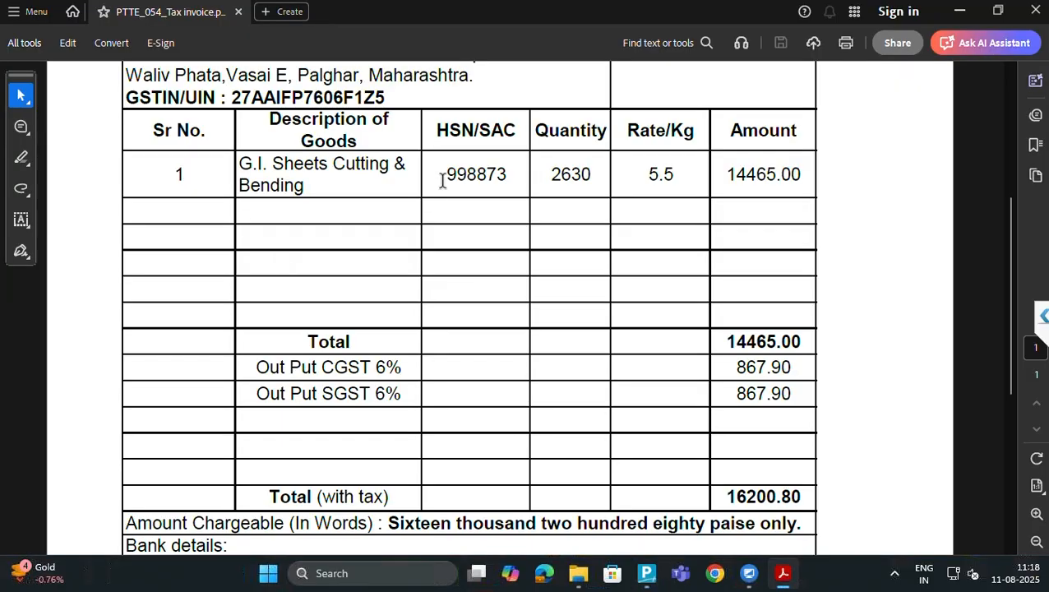
Copy HSN/SAC code 998873 from the invoice PDF into the Local Sales 12% ledger's HSN/SAC field
{"action": "double_click", "coordinate": [465, 170]}
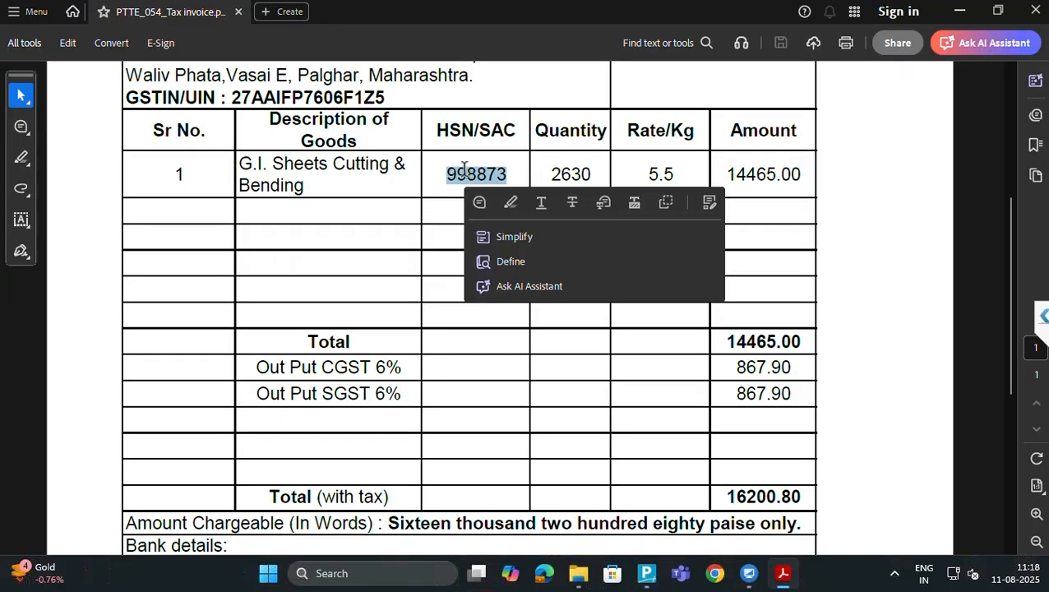
{"action": "key", "text": "ctrl+c"}
{"action": "key", "text": "alt+Tab"}
{"action": "key", "text": "ctrl+alt+v"}
{"action": "key", "text": "Return"}
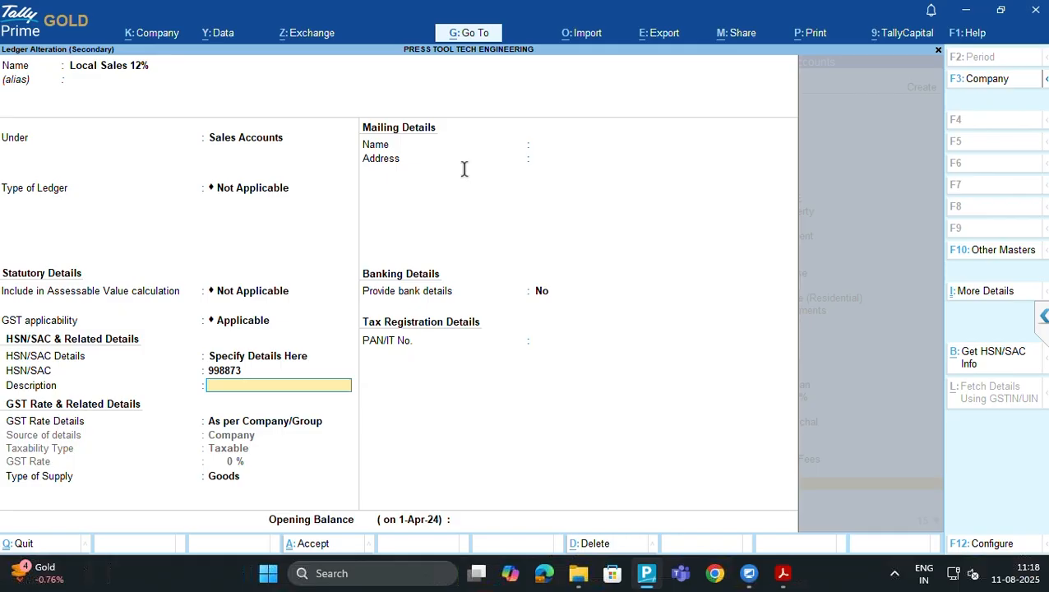
{"action": "key", "text": "alt+Tab"}
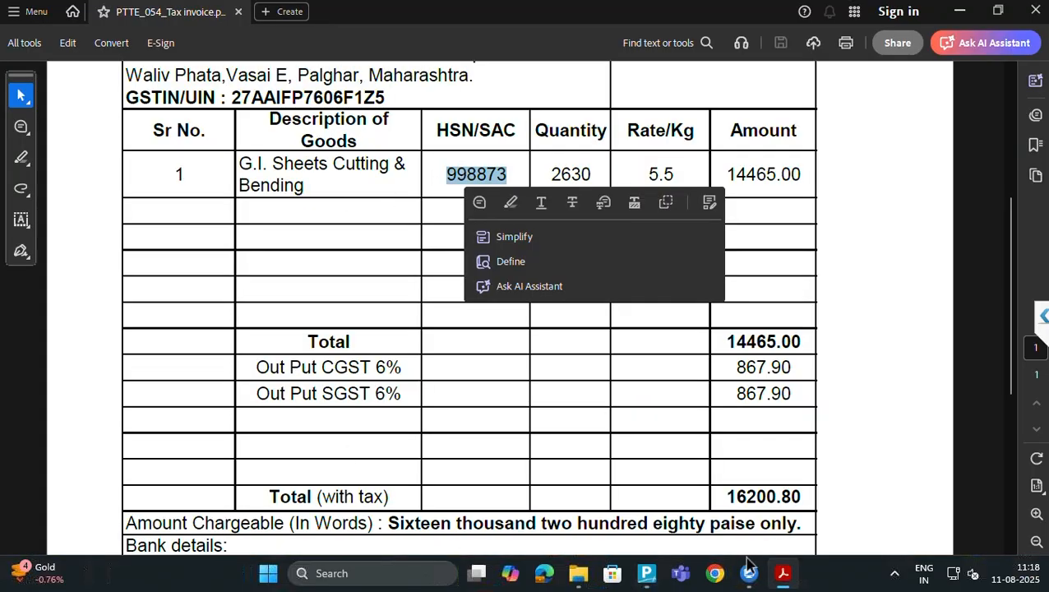
{"action": "left_click", "coordinate": [716, 571]}
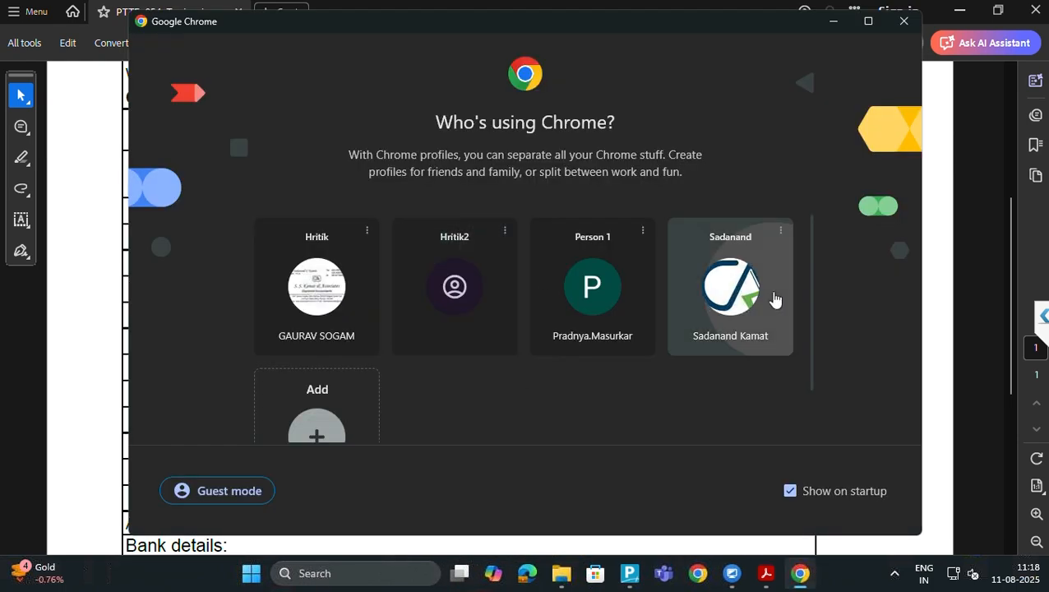
Search Google in the usual browser profile for the HSN 998873 description
{"action": "left_click", "coordinate": [774, 298]}
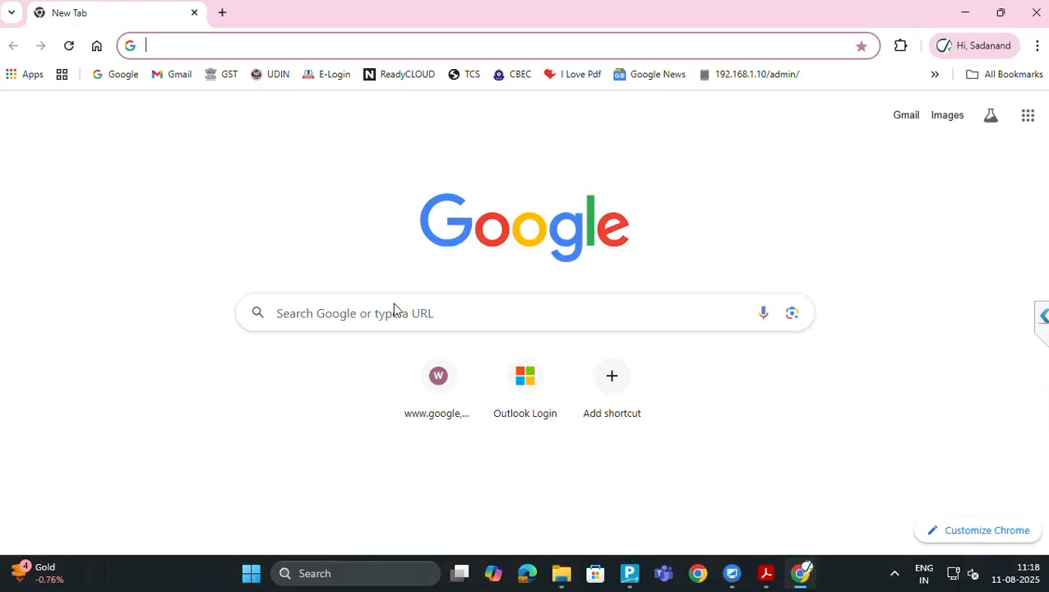
{"action": "left_click", "coordinate": [395, 317]}
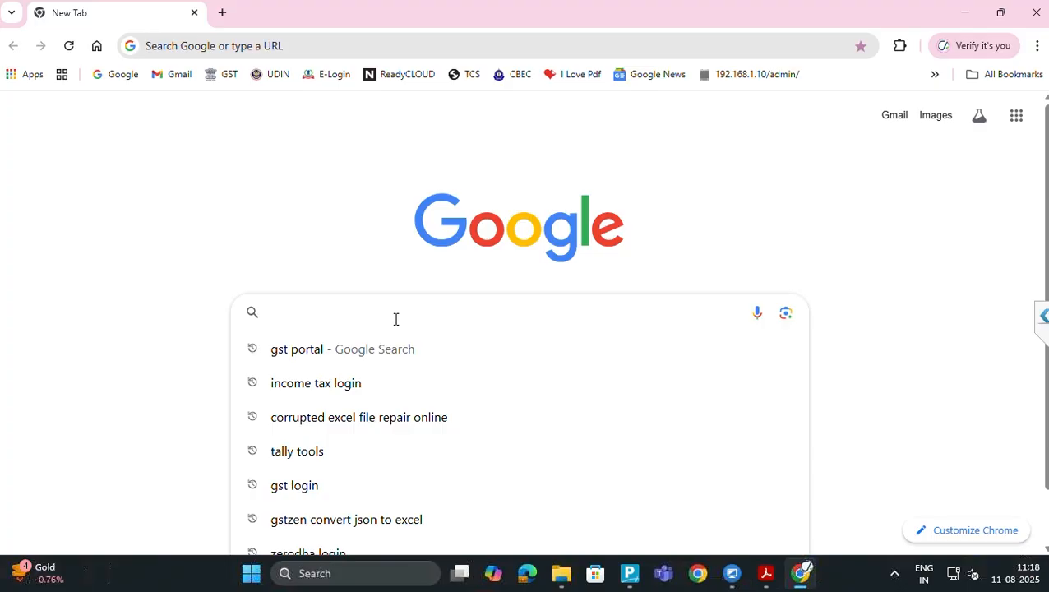
{"action": "type", "text": "998873"}
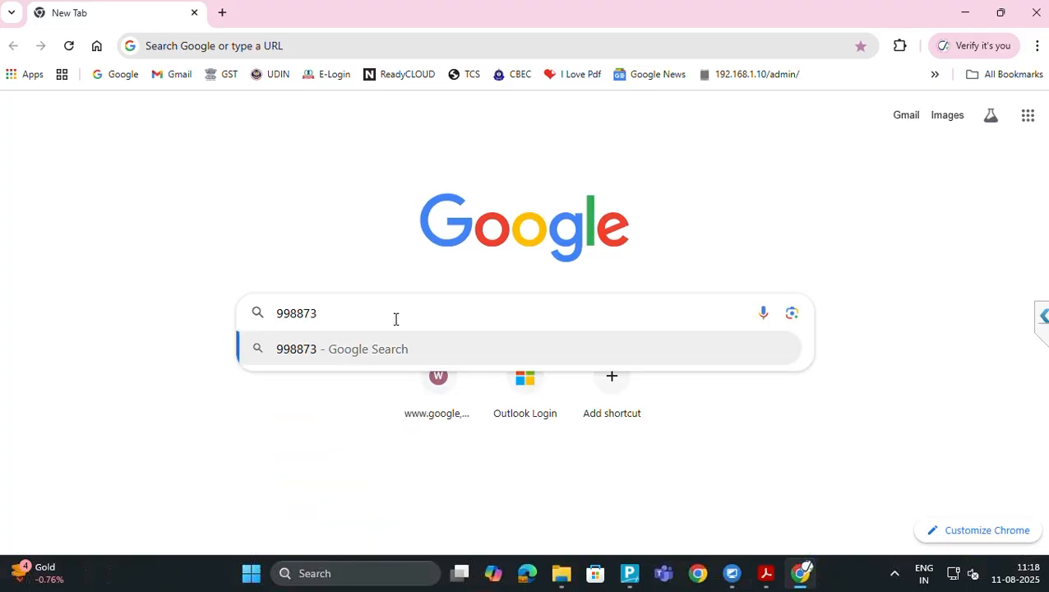
{"action": "type", "text": " hsd"}
{"action": "key", "text": "BackSpace"}
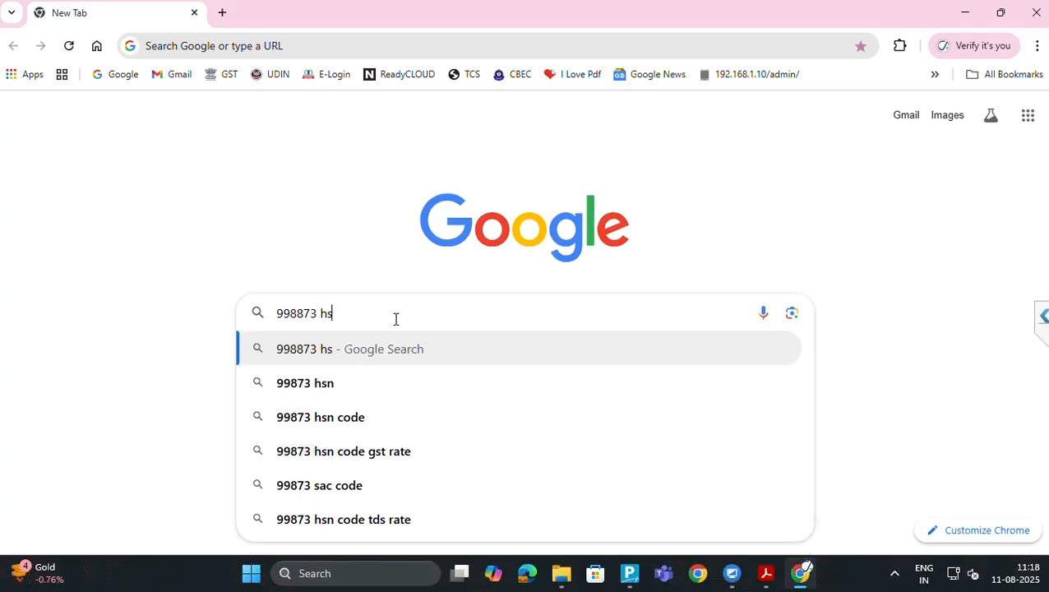
{"action": "type", "text": "n"}
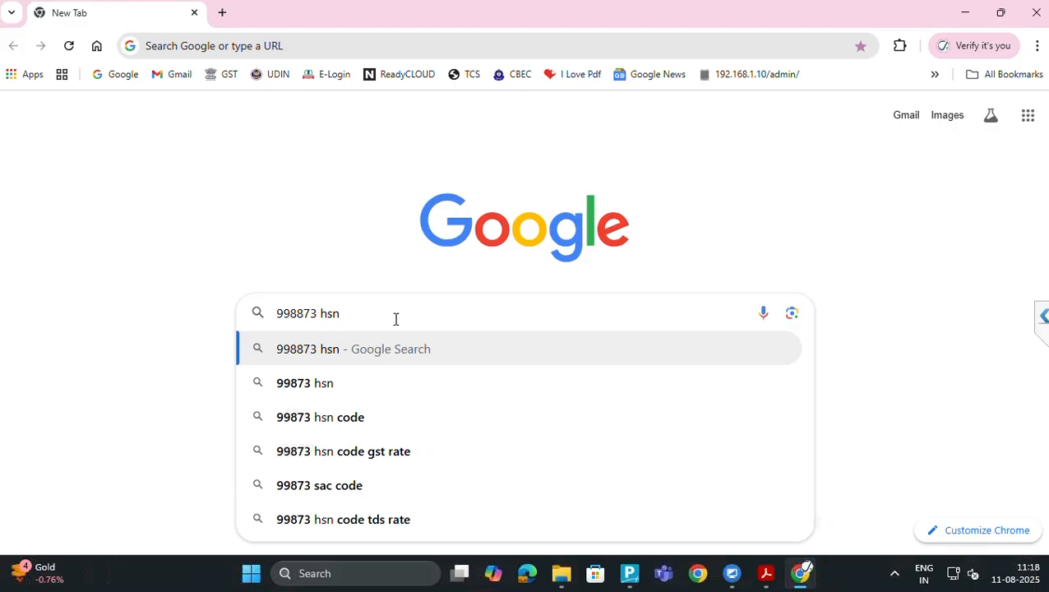
{"action": "type", "text": "dis"}
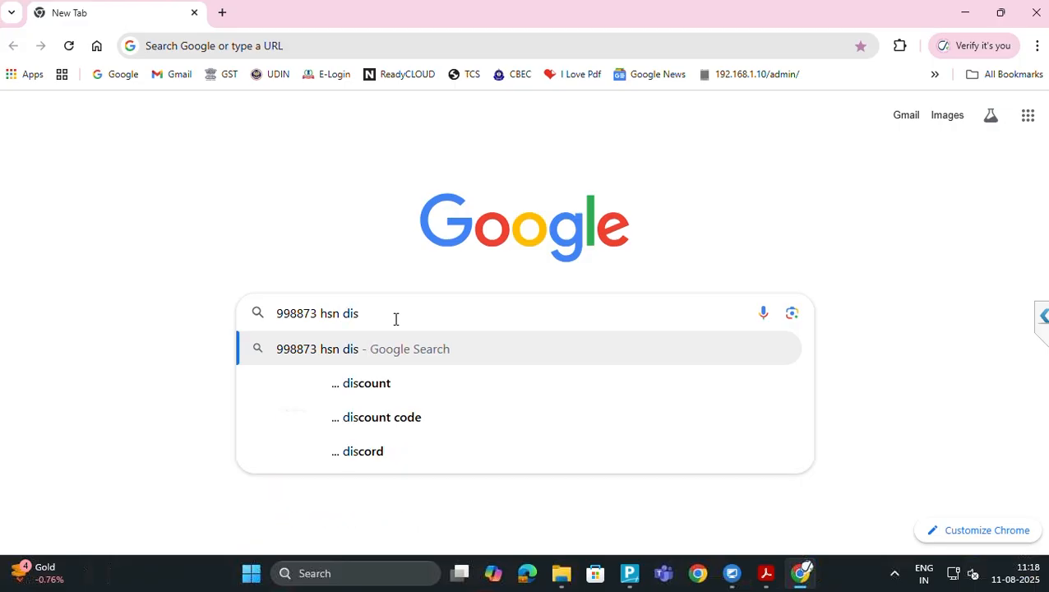
{"action": "key", "text": "BackSpace"}
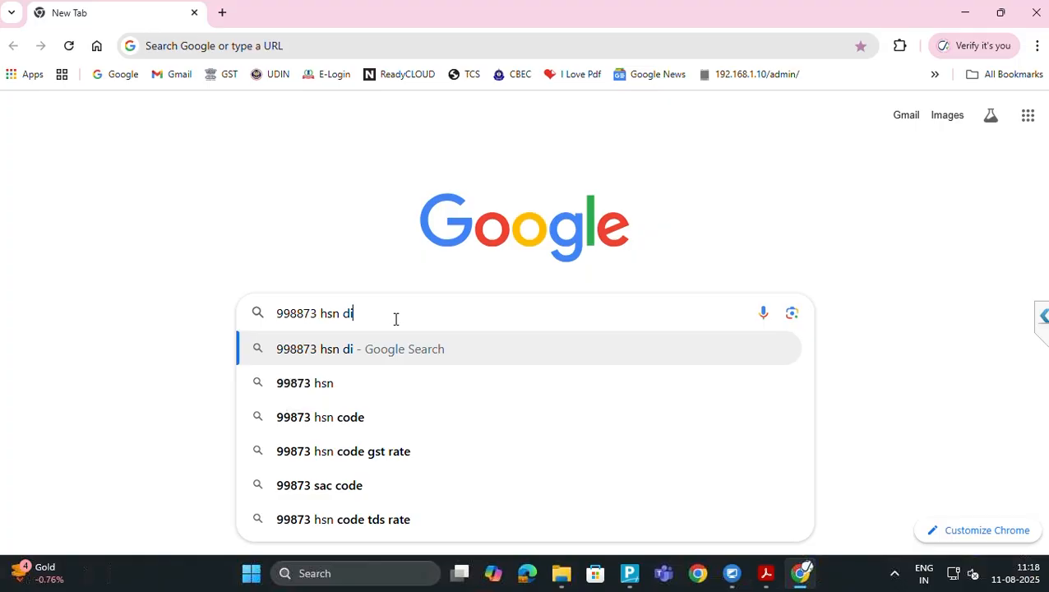
{"action": "type", "text": "scri"}
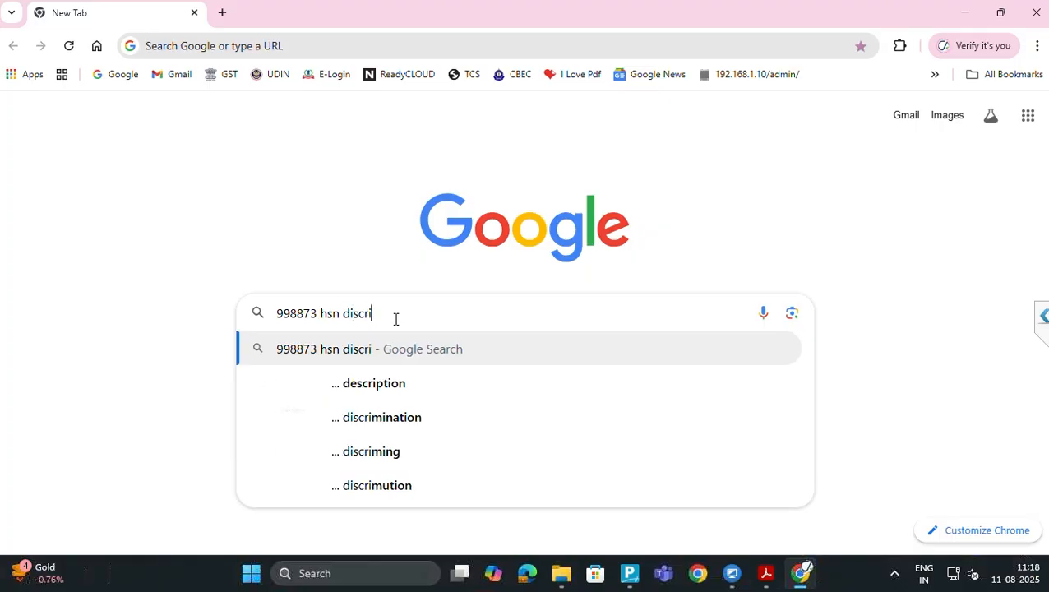
{"action": "key", "text": "Return"}
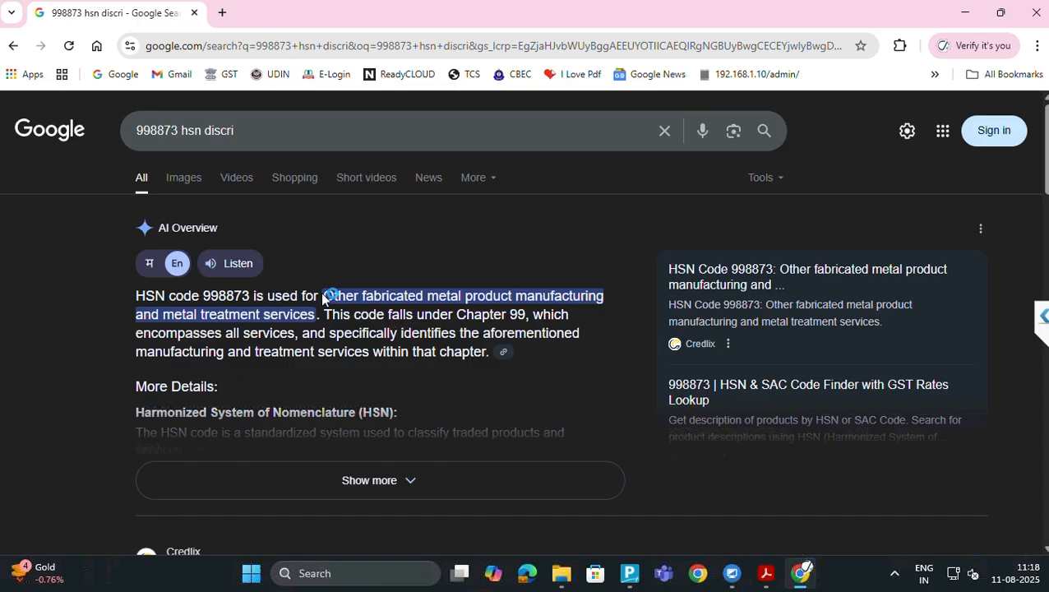
Copy 'Other fabricated metal product manufacturing and metal treatment services' and return to TallyPrime
{"action": "left_click_drag", "start_coordinate": [325, 296], "coordinate": [316, 315]}
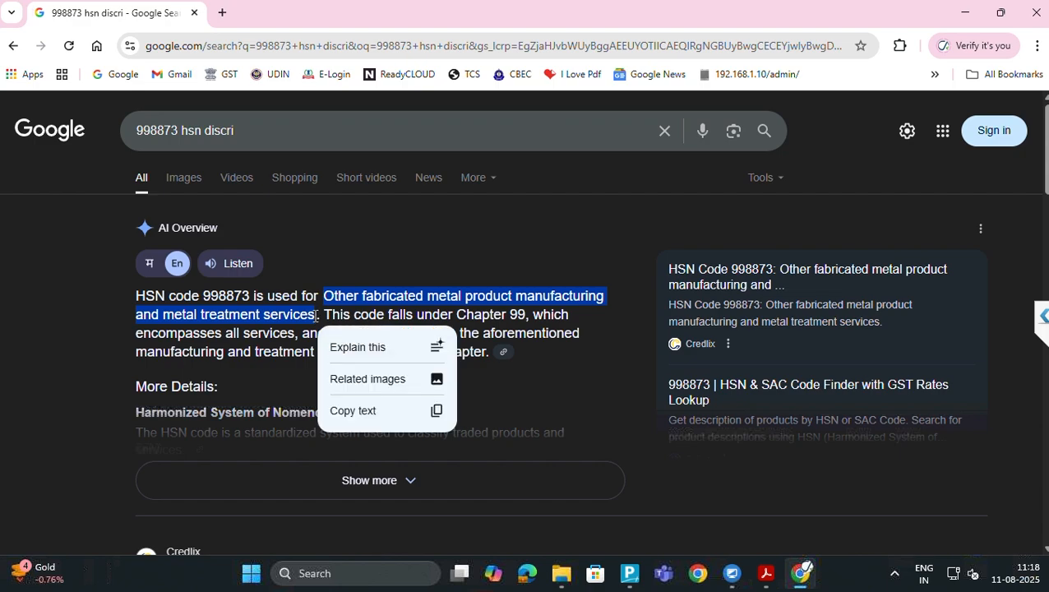
{"action": "key", "text": "alt+Tab"}
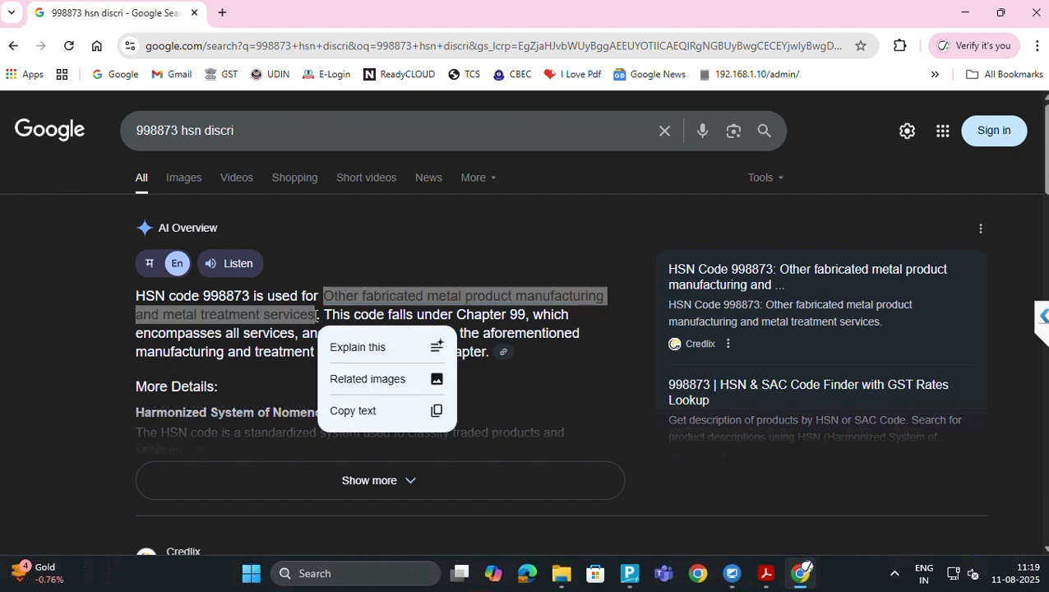
{"action": "key", "text": "alt+Tab"}
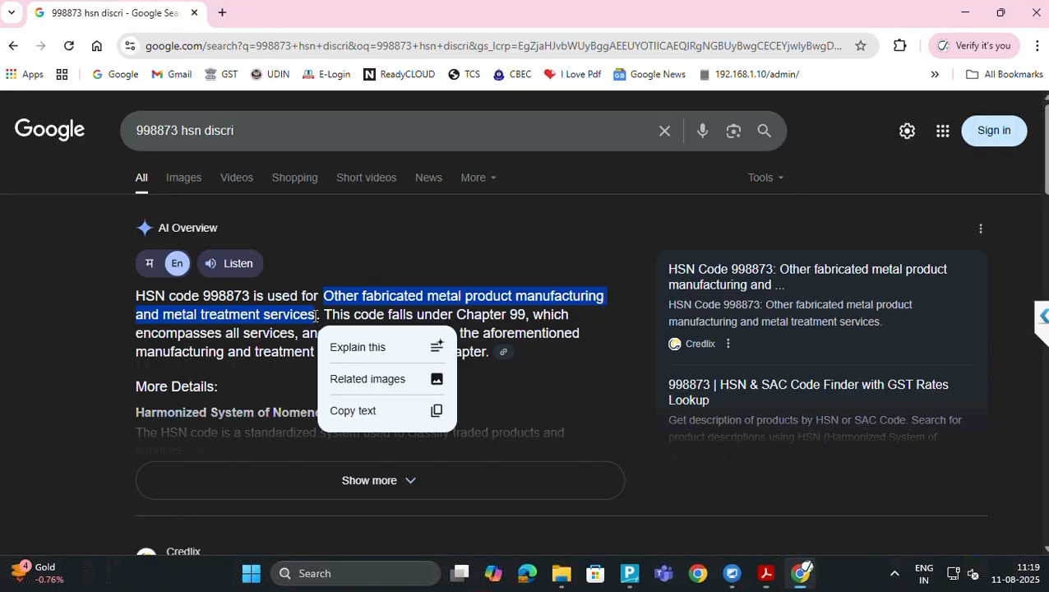
{"action": "key", "text": "alt+Tab"}
{"action": "key", "text": "Tab"}
Paste the 998873 description, specify GST rate details as Taxable, 12%, Goods, and save Local Sales 12%
{"action": "key", "text": "ctrl+alt+v"}
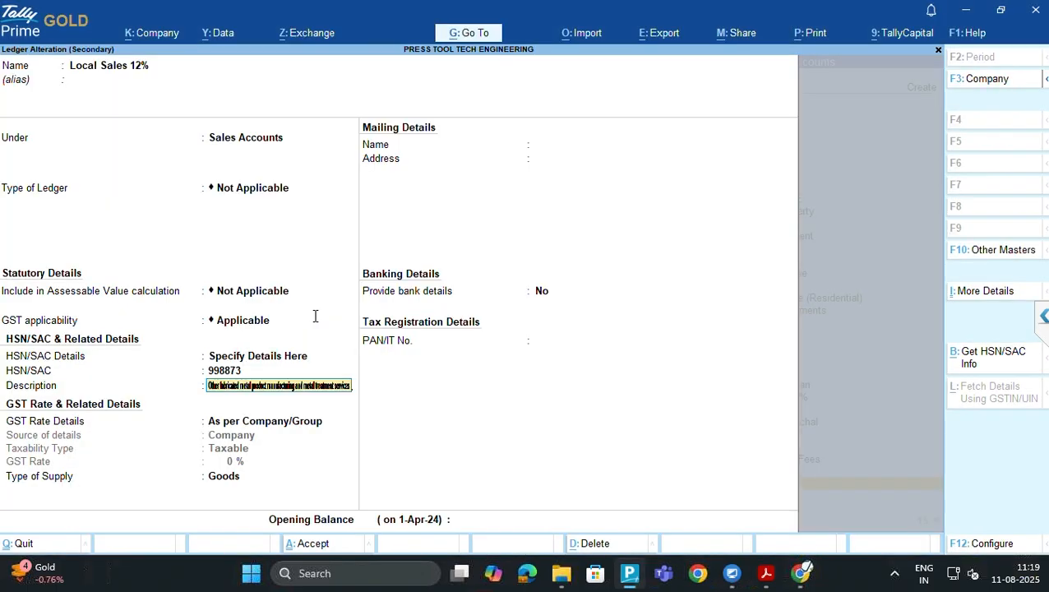
{"action": "key", "text": "Return"}
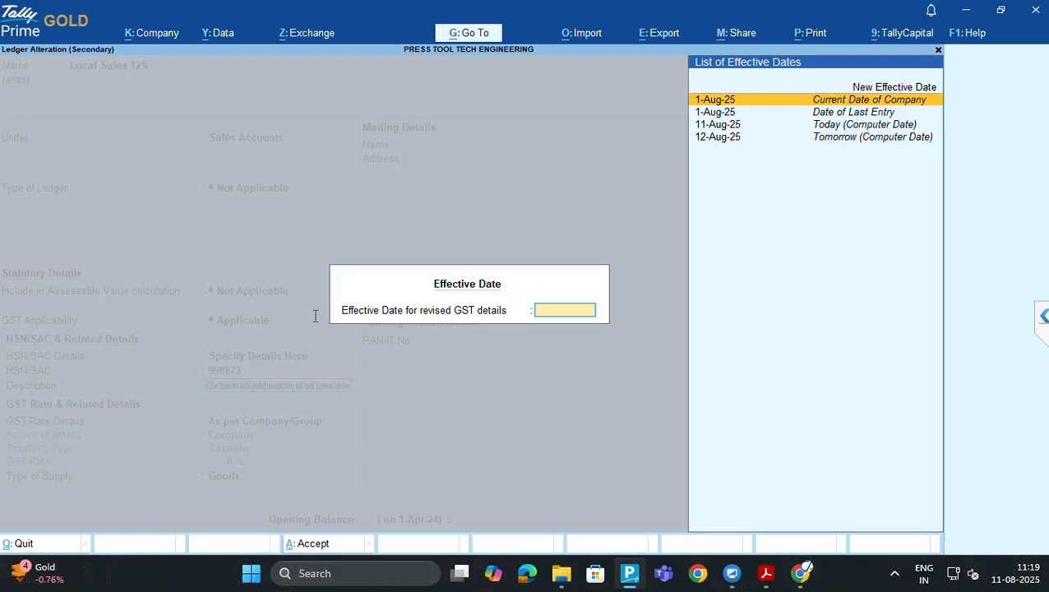
{"action": "key", "text": "Return"}
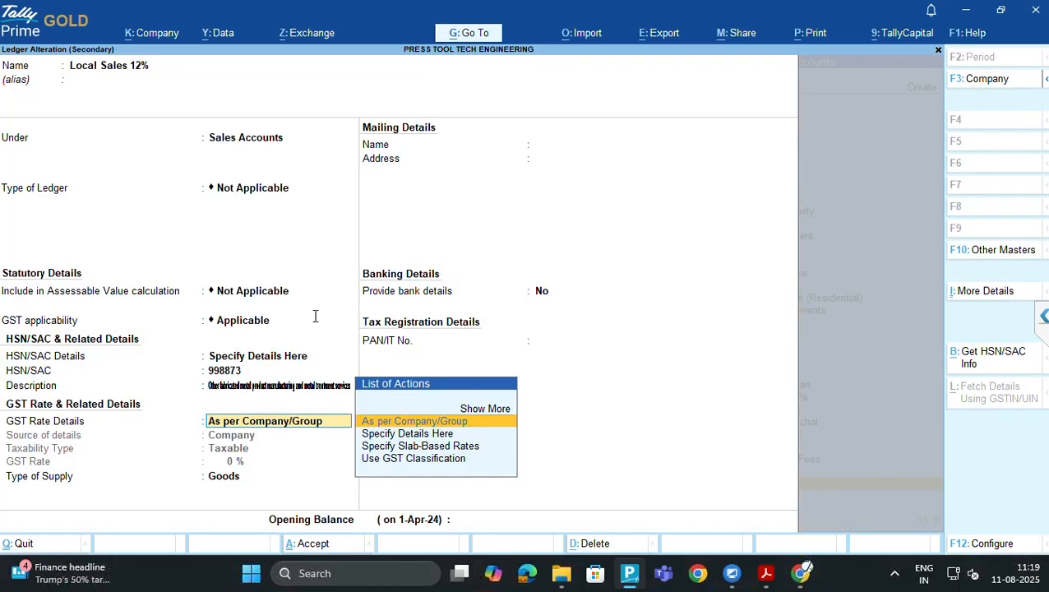
{"action": "key", "text": "Down"}
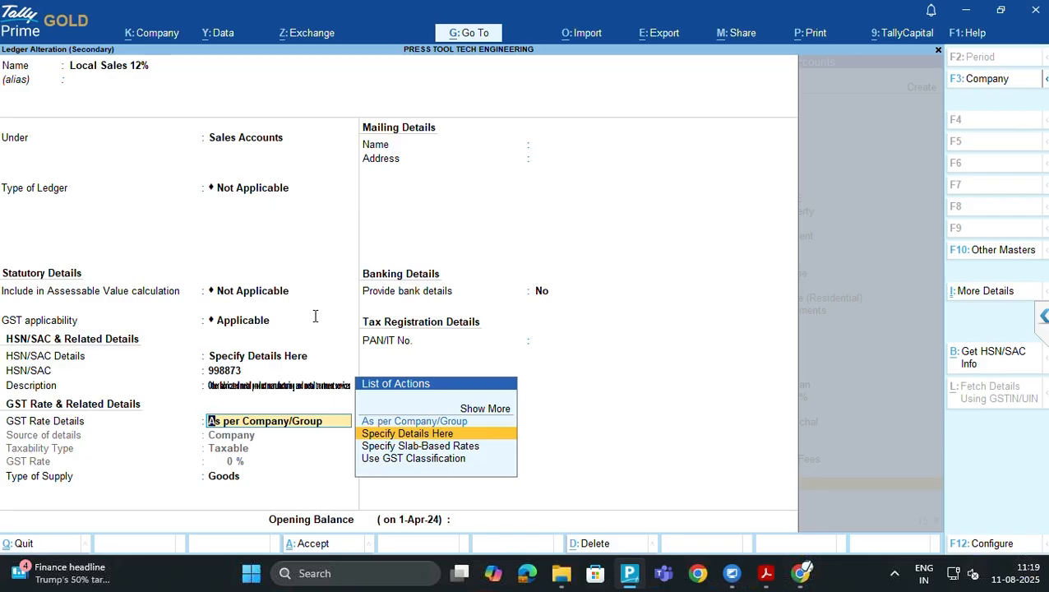
{"action": "key", "text": "Return"}
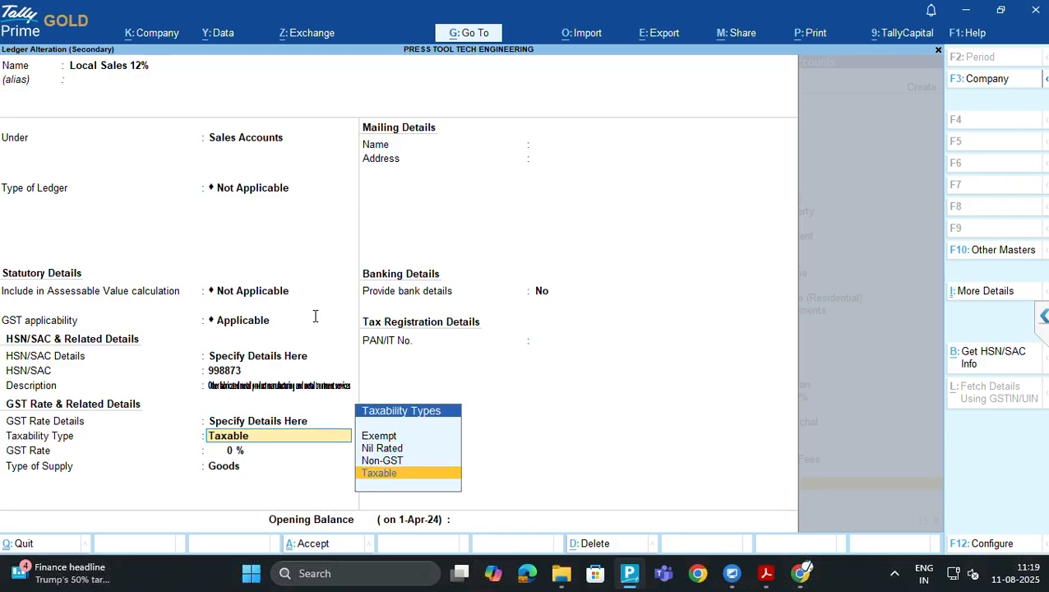
{"action": "key", "text": "Return"}
{"action": "type", "text": "12"}
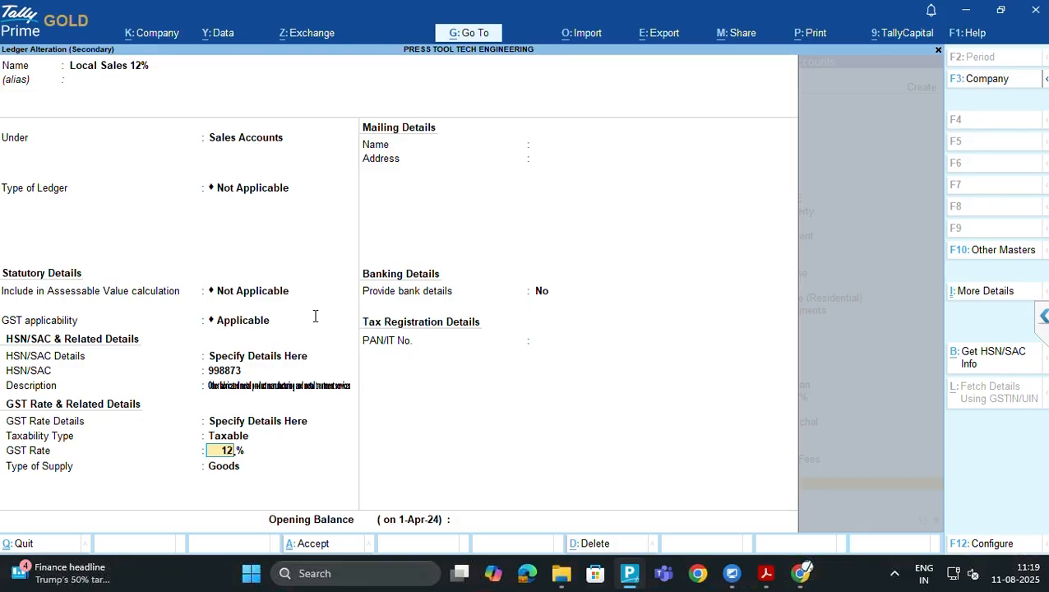
{"action": "key", "text": "Return"}
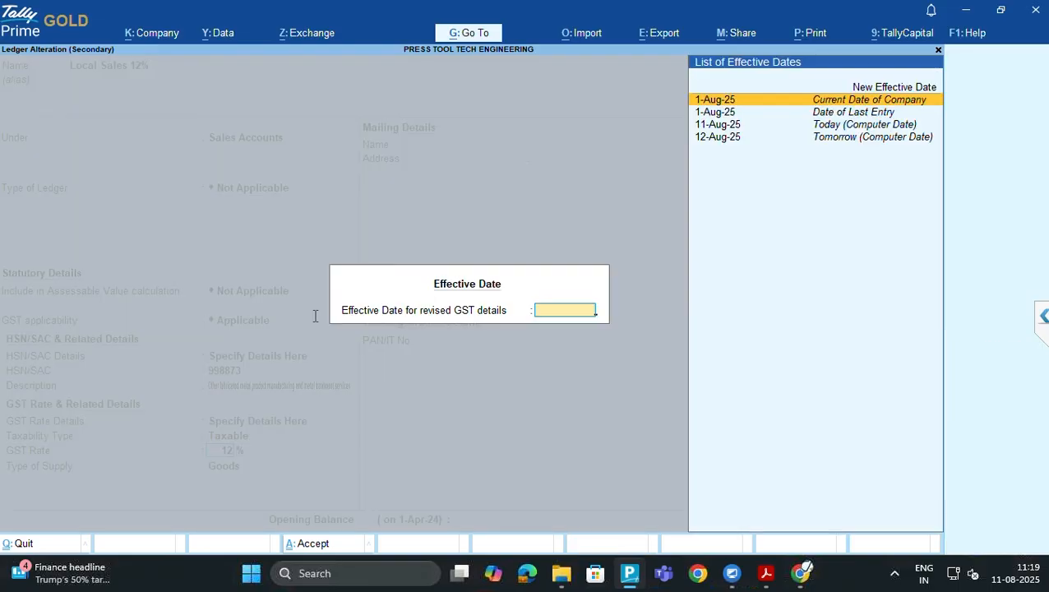
{"action": "key", "text": "Return"}
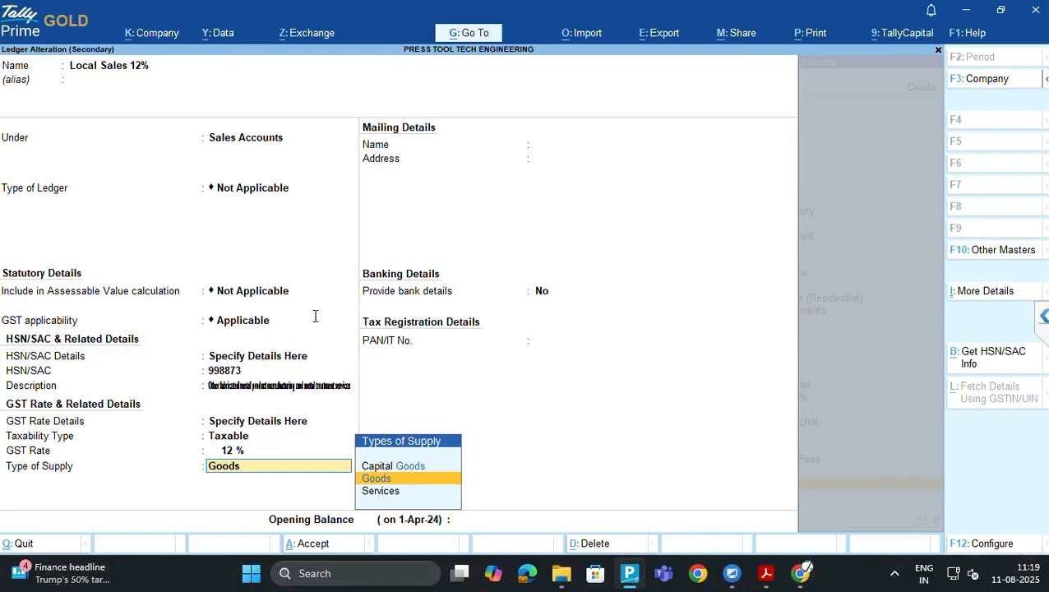
{"action": "key", "text": "Return"}
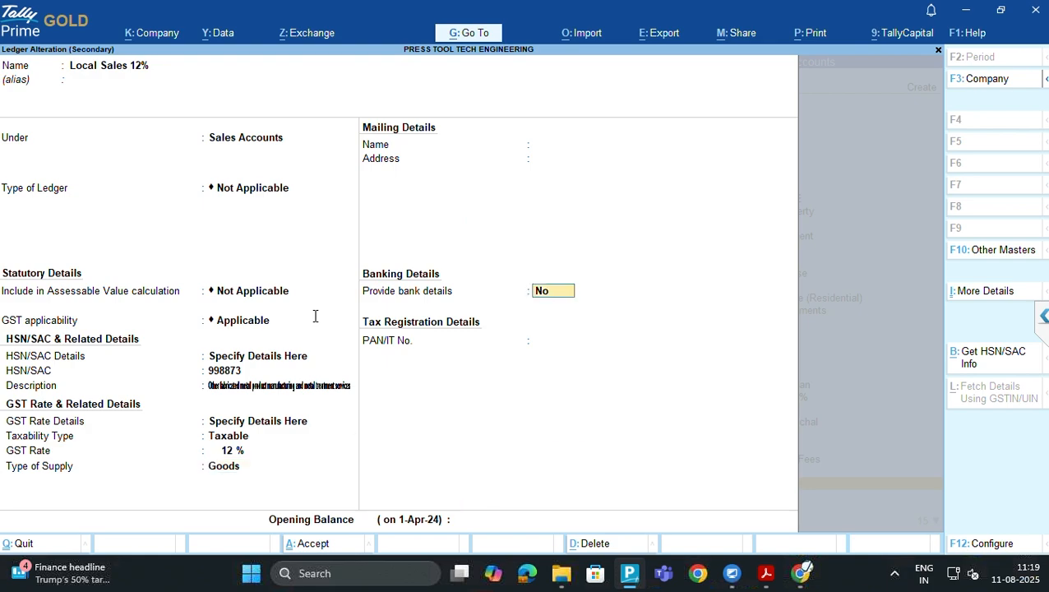
{"action": "key", "text": "Return"}
{"action": "key", "text": "Return"}
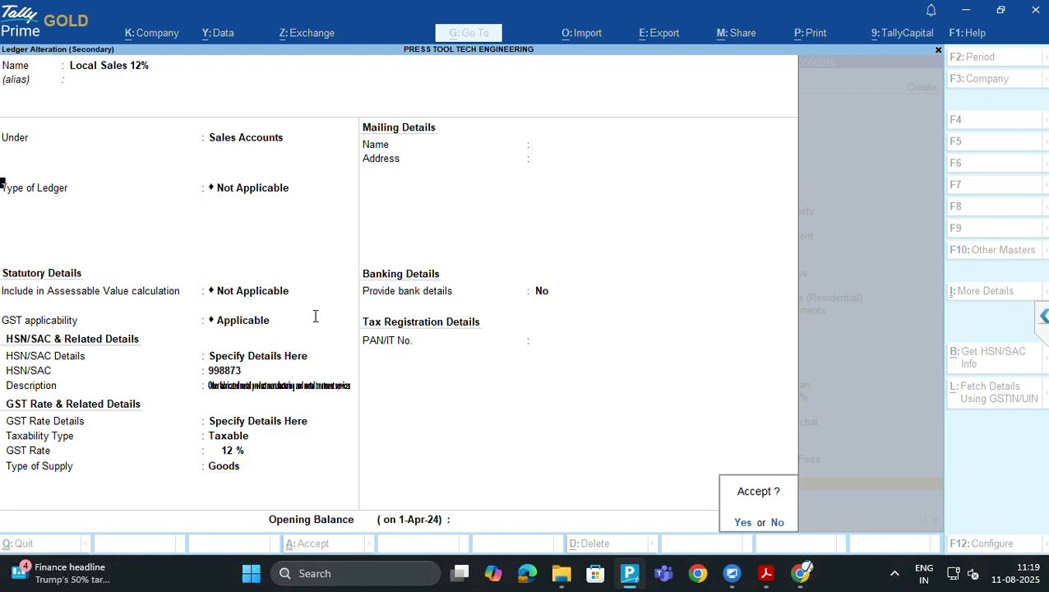
{"action": "key", "text": "Return"}
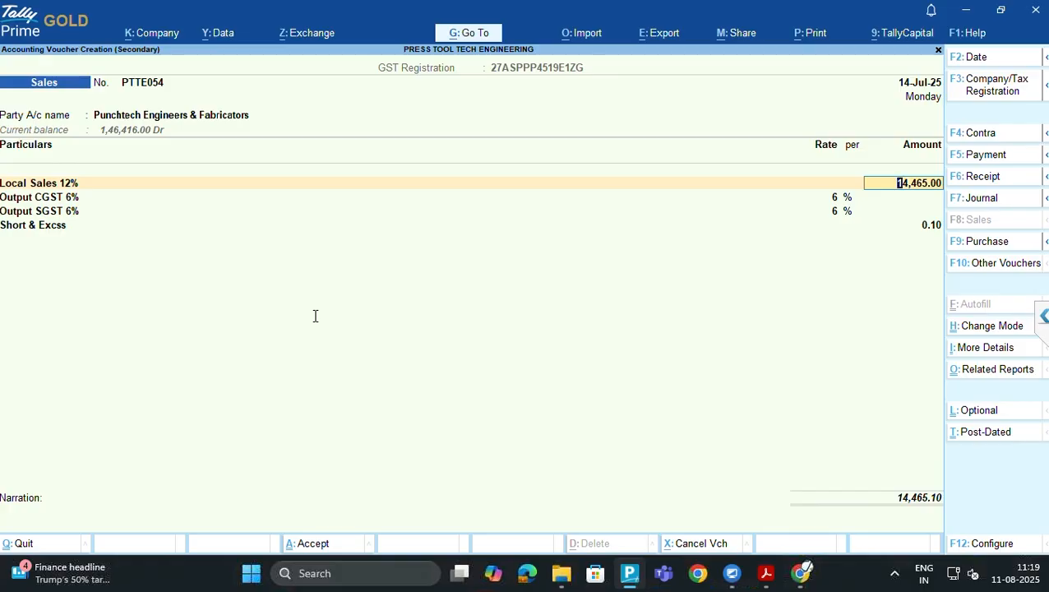
Accept the 14,465.00 sales amount and re-save the Output CGST 6% ledger unchanged
{"action": "key", "text": "Return"}
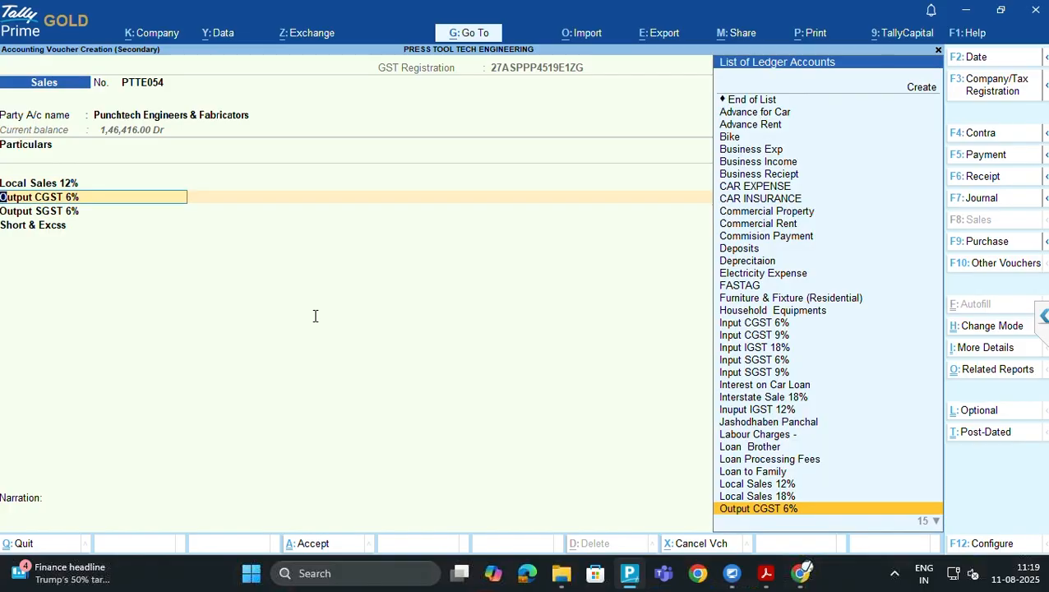
{"action": "key", "text": "ctrl"}
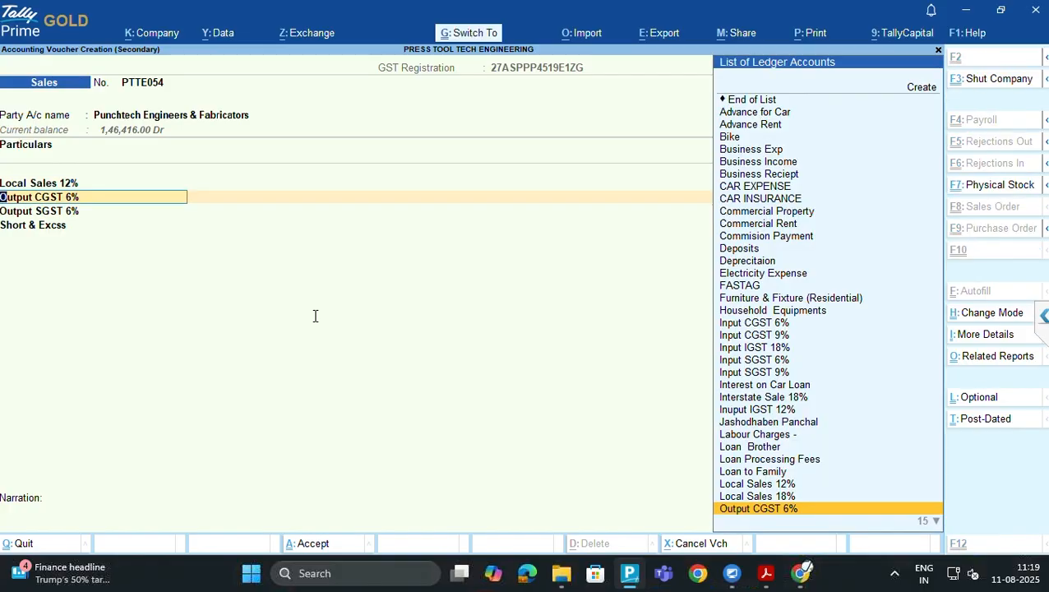
{"action": "key", "text": "ctrl+Return"}
{"action": "key", "text": "Return"}
{"action": "key", "text": "Return"}
{"action": "key", "text": "Return"}
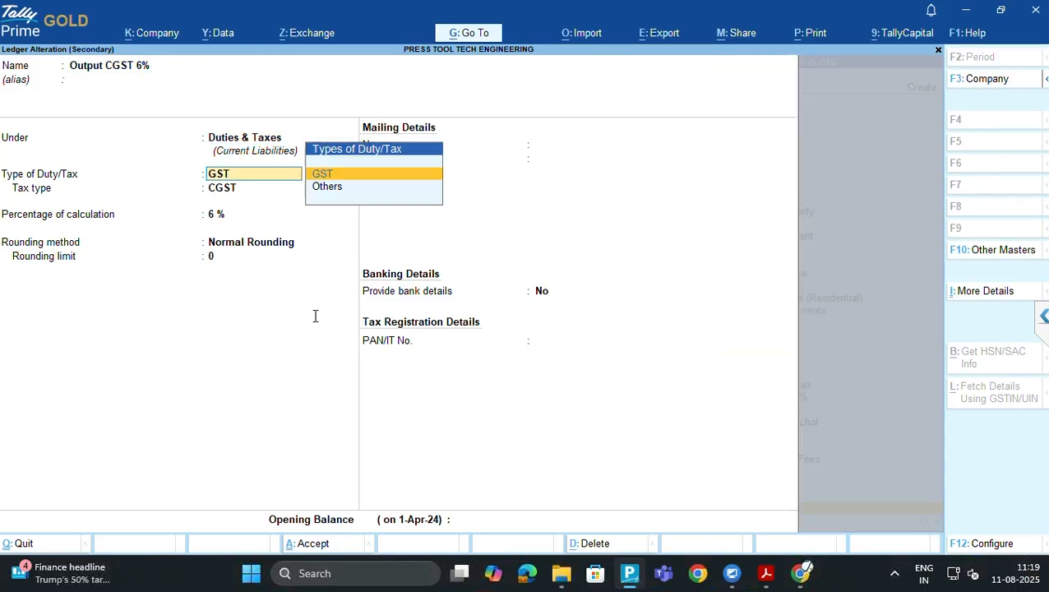
{"action": "key", "text": "Return"}
{"action": "key", "text": "Return"}
{"action": "key", "text": "Return"}
{"action": "key", "text": "Return"}
{"action": "key", "text": "Return"}
{"action": "key", "text": "Return"}
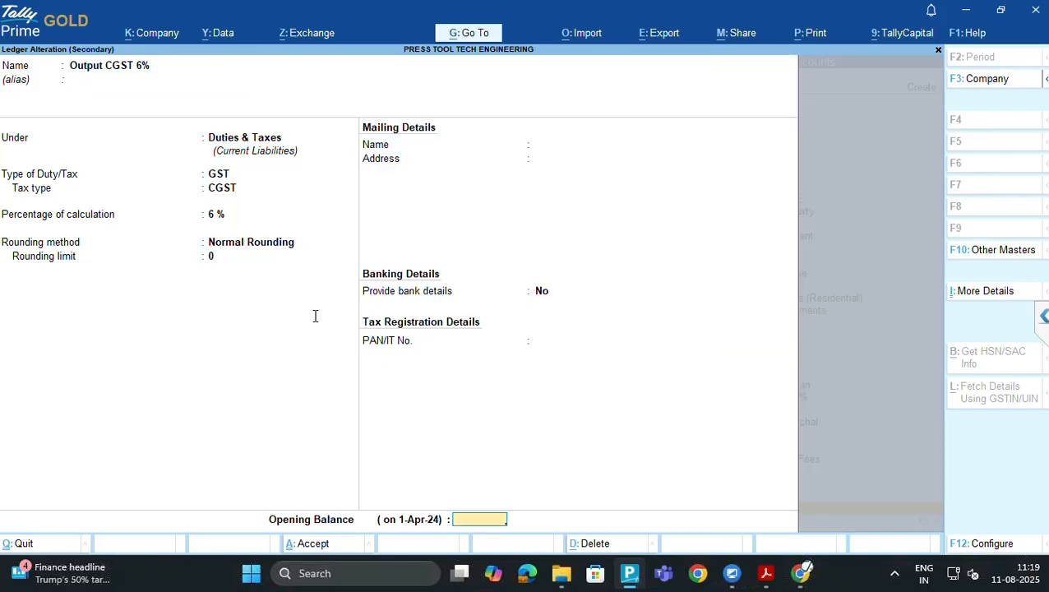
{"action": "key", "text": "Return"}
{"action": "key", "text": "Return"}
{"action": "key", "text": "Return"}
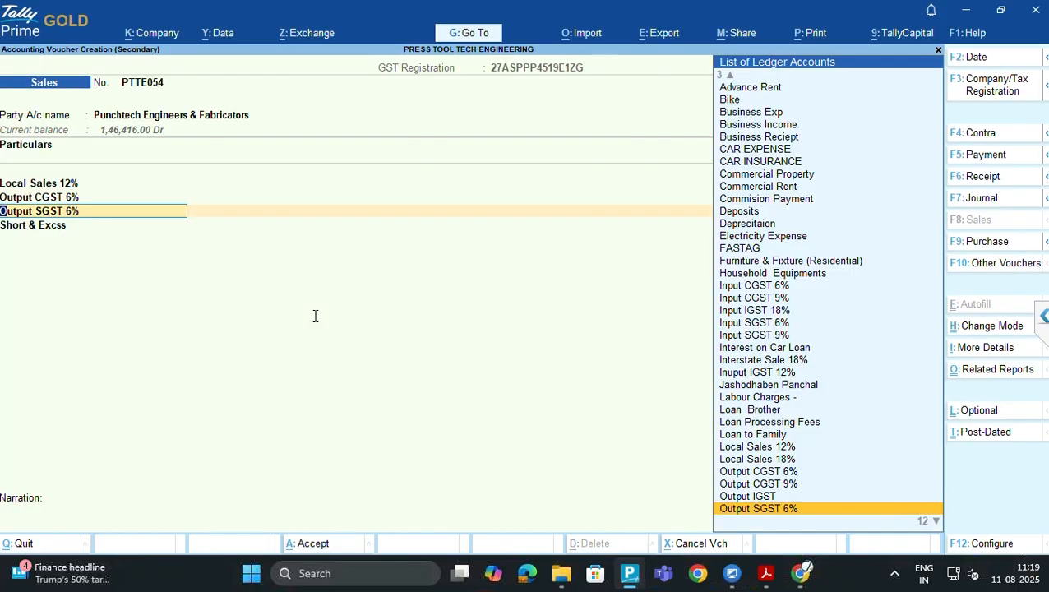
{"action": "key", "text": "Return"}
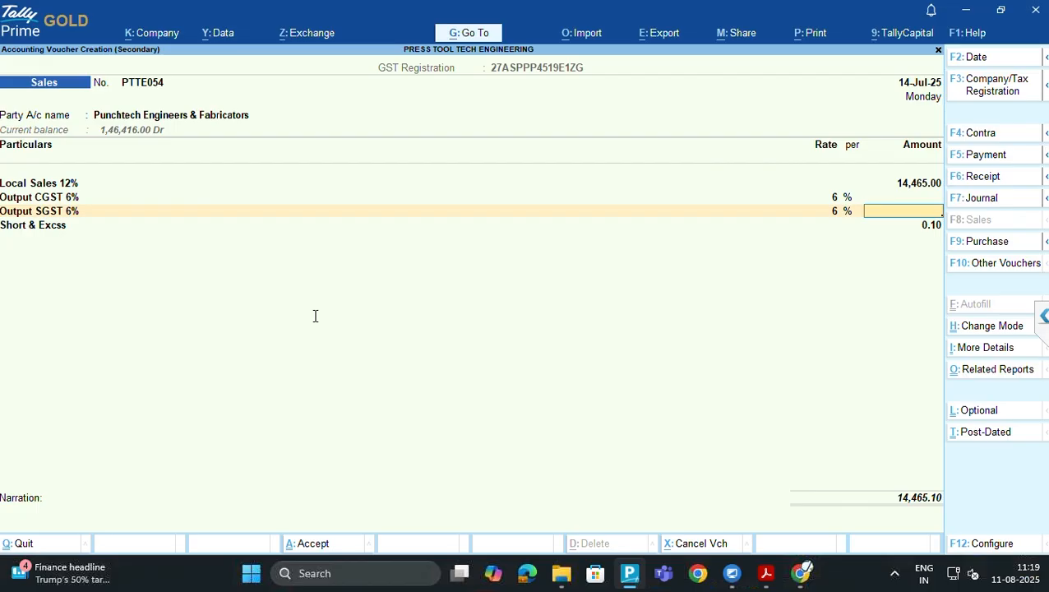
Change the Output CGST 6% rounding method to Not Applicable and save the ledger
{"action": "key", "text": "Up"}
{"action": "key", "text": "Up"}
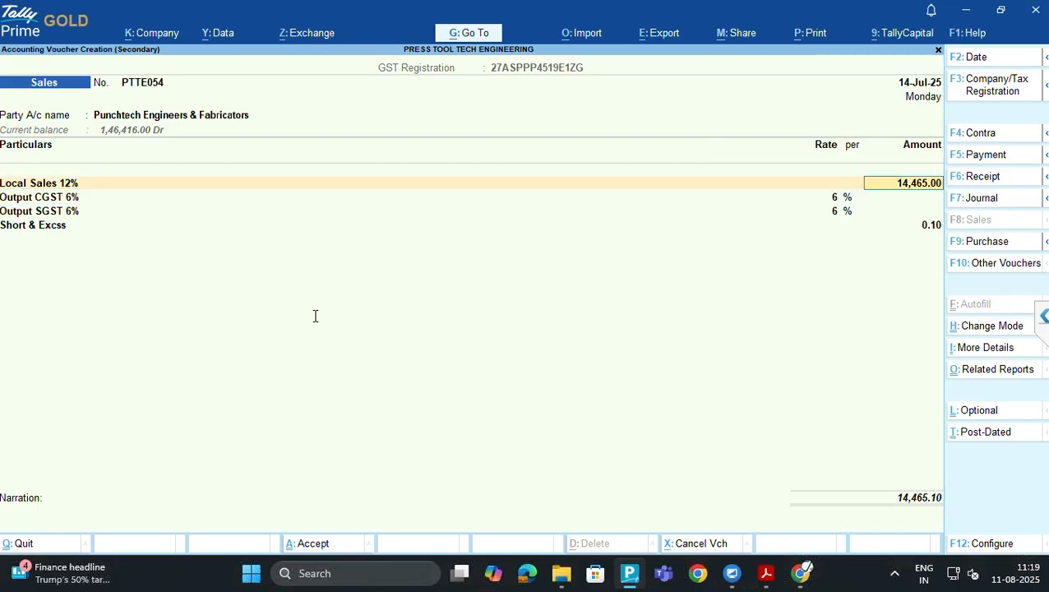
{"action": "key", "text": "Down"}
{"action": "key", "text": "ctrl+Return"}
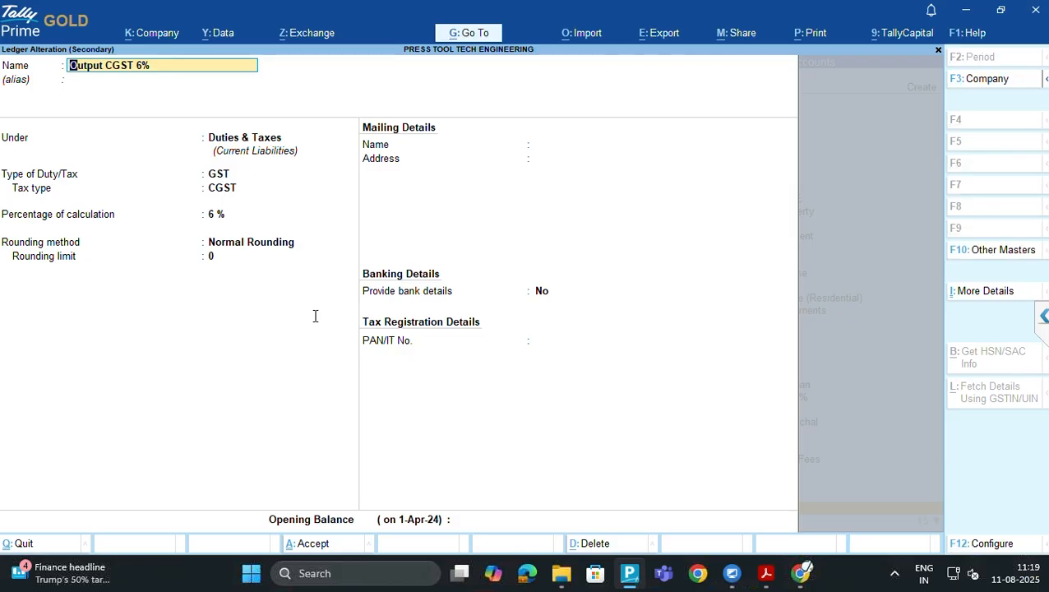
{"action": "key", "text": "Return"}
{"action": "key", "text": "Return"}
{"action": "key", "text": "Return"}
{"action": "key", "text": "Return"}
{"action": "key", "text": "Return"}
{"action": "key", "text": "Return"}
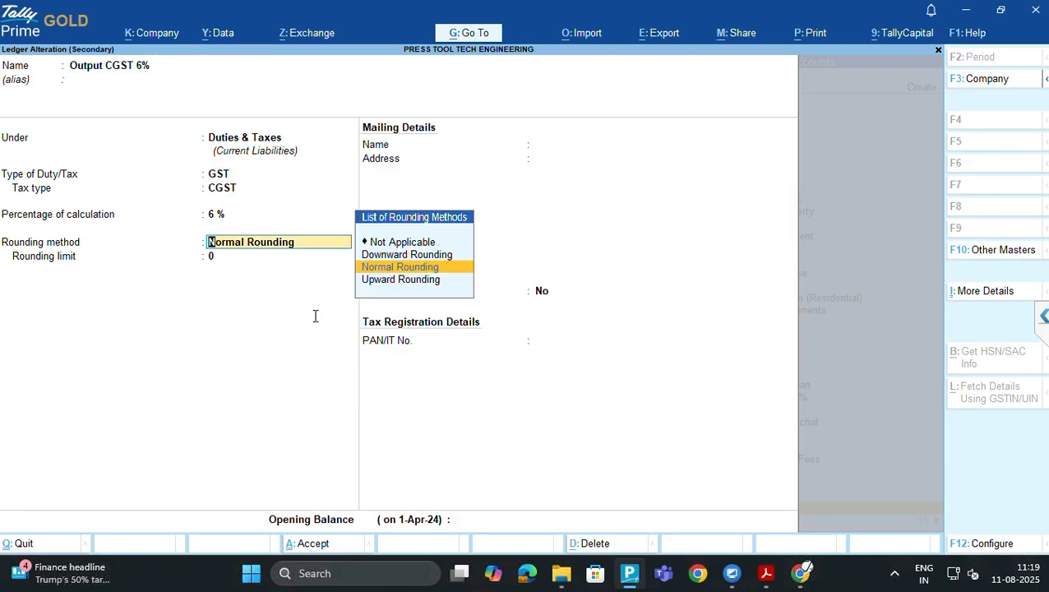
{"action": "key", "text": "Up"}
{"action": "key", "text": "Up"}
{"action": "key", "text": "Return"}
{"action": "key", "text": "Return"}
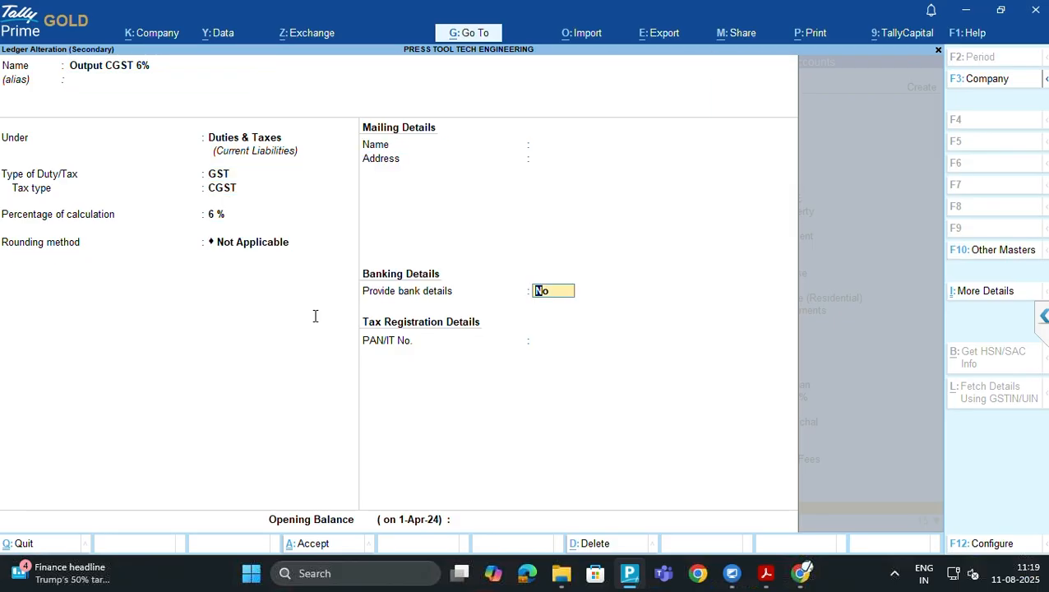
{"action": "key", "text": "Return"}
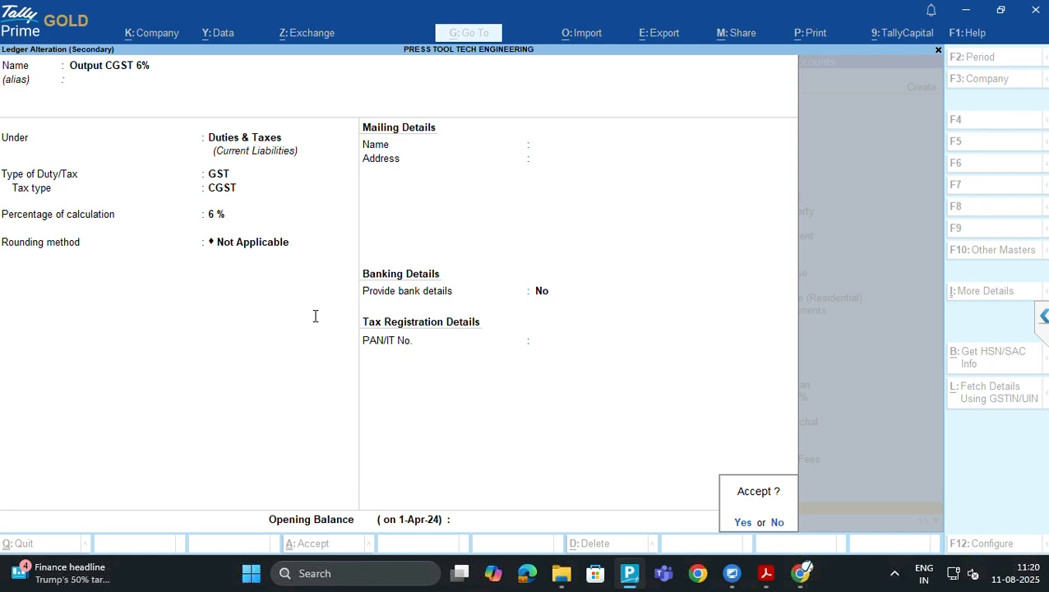
{"action": "key", "text": "Return"}
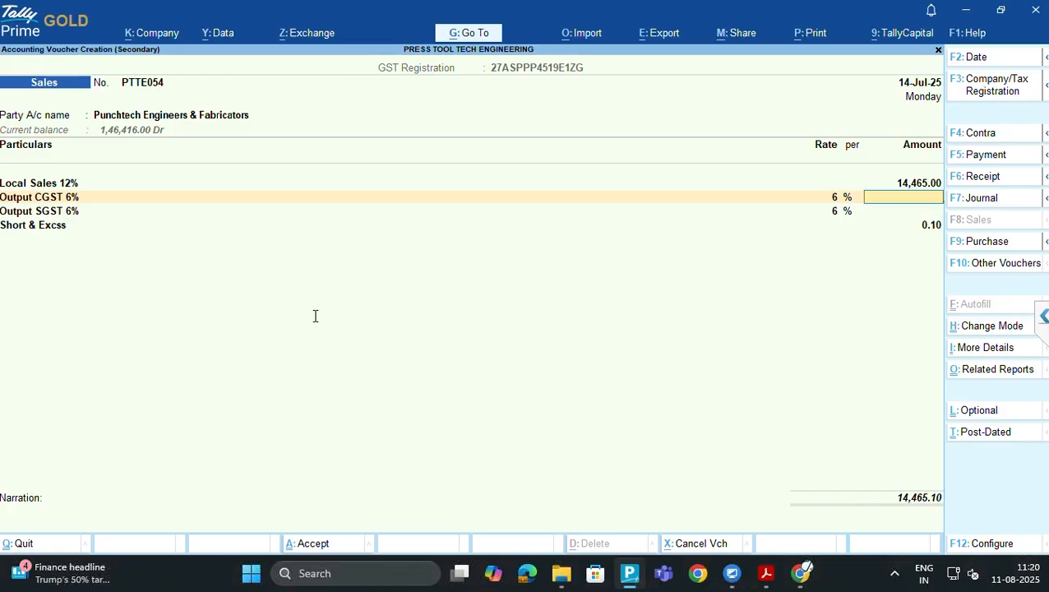
Put Local Sales 18% on the sales line, open its alteration, then quit without saving
{"action": "key", "text": "BackSpace"}
{"action": "key", "text": "BackSpace"}
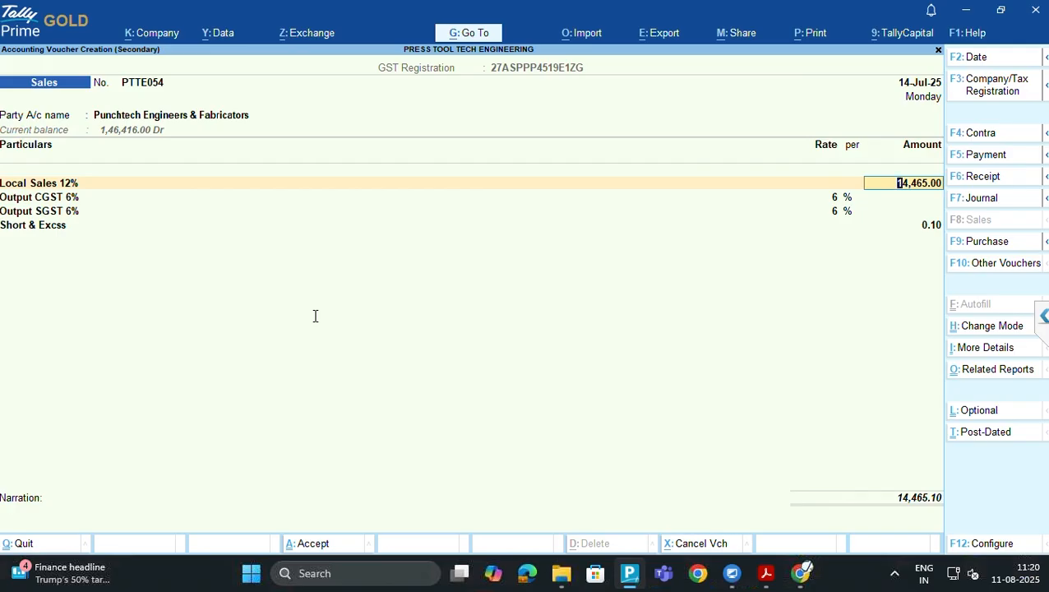
{"action": "key", "text": "BackSpace"}
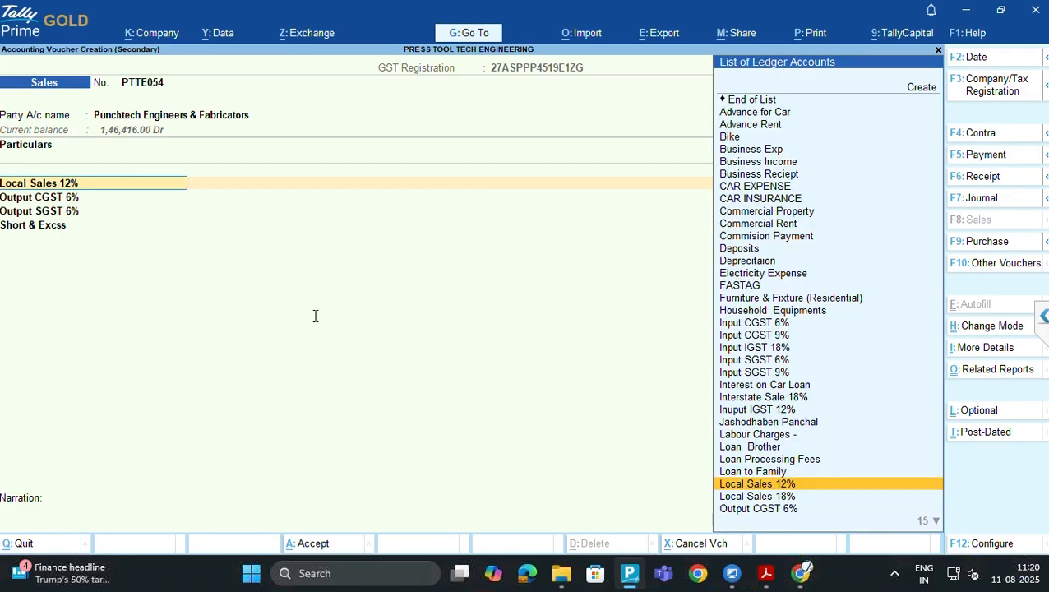
{"action": "type", "text": "Loca"}
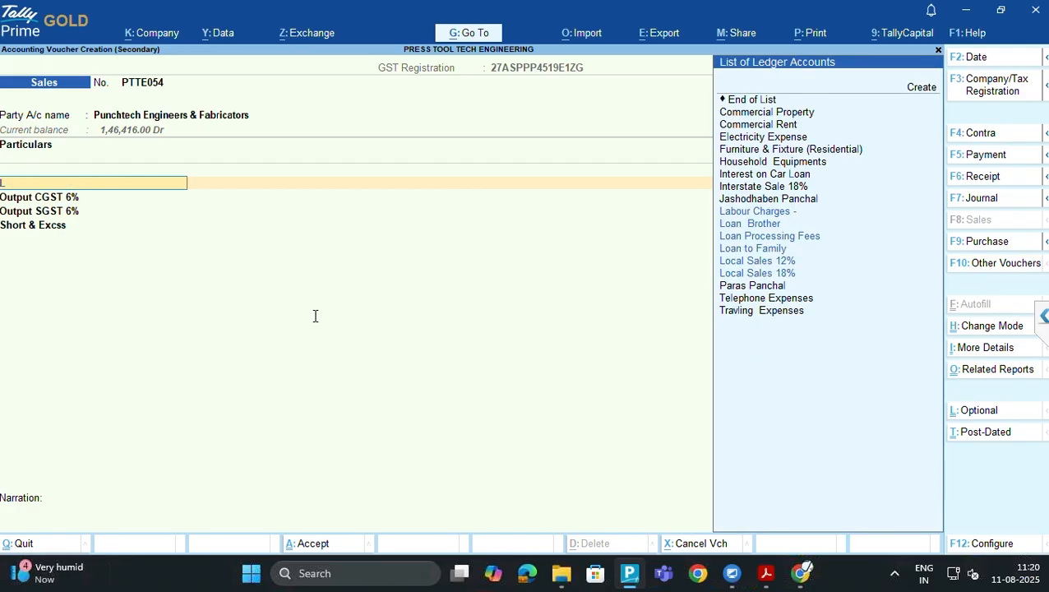
{"action": "key", "text": "Down"}
{"action": "key", "text": "Down"}
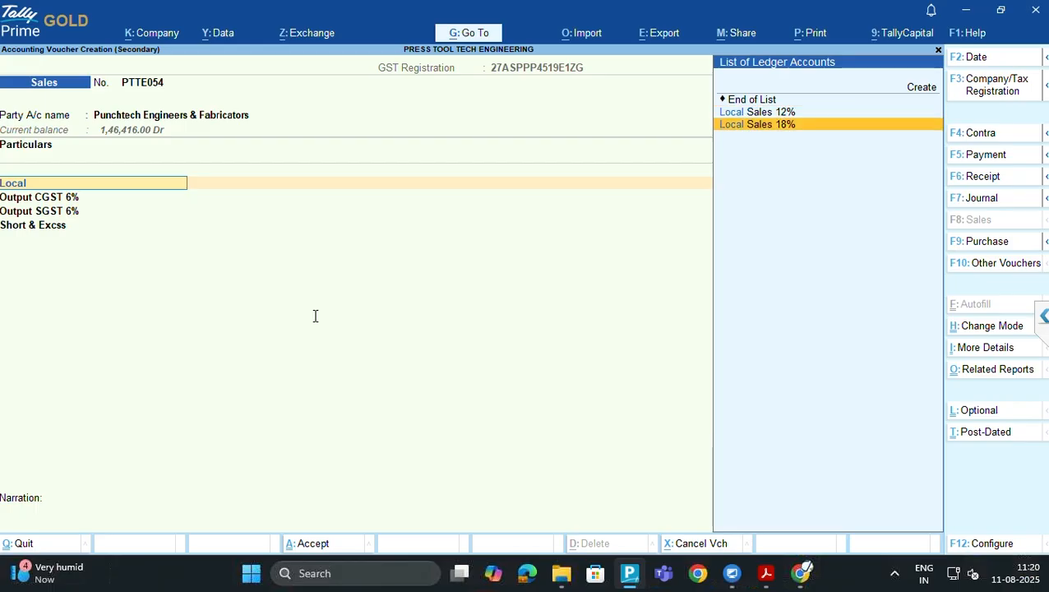
{"action": "key", "text": "Return"}
{"action": "key", "text": "shift+Tab"}
{"action": "key", "text": "ctrl+Return"}
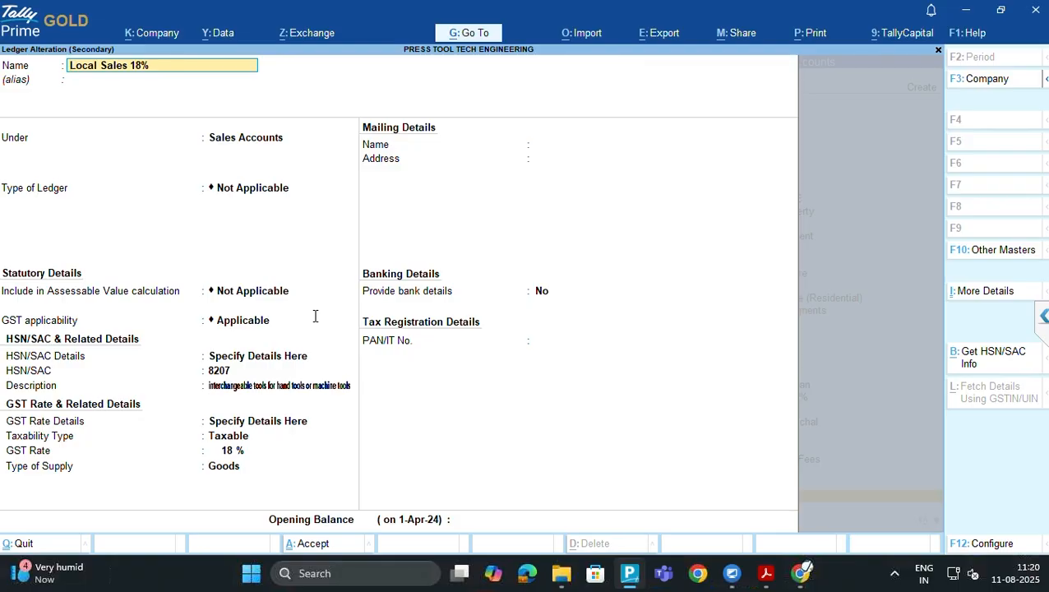
{"action": "key", "text": "BackSpace"}
{"action": "key", "text": "Escape"}
Put Local Sales 12% back on the voucher's sales line
{"action": "type", "text": "y"}
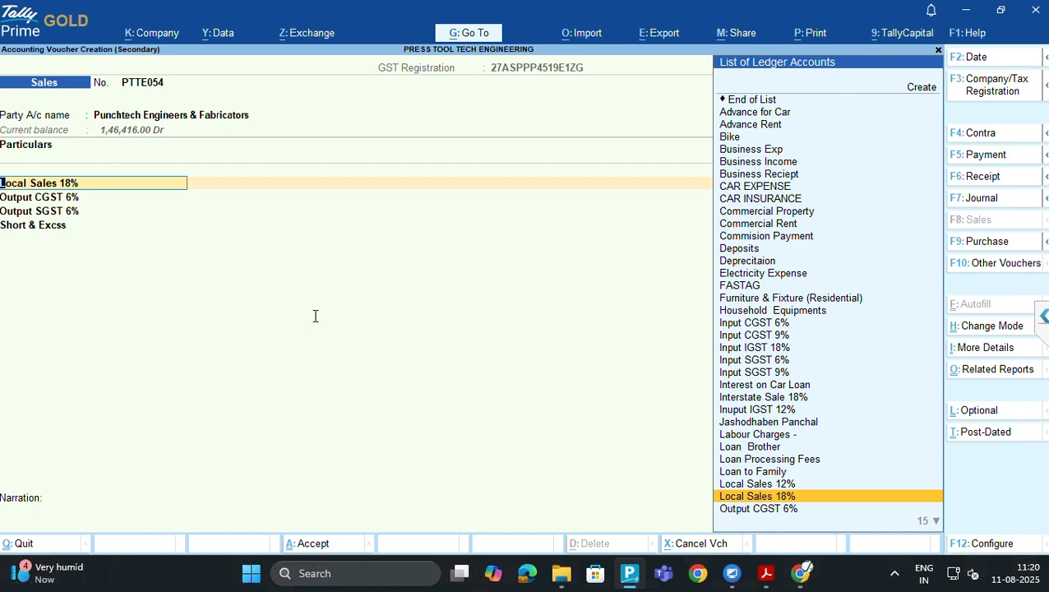
{"action": "type", "text": "Local"}
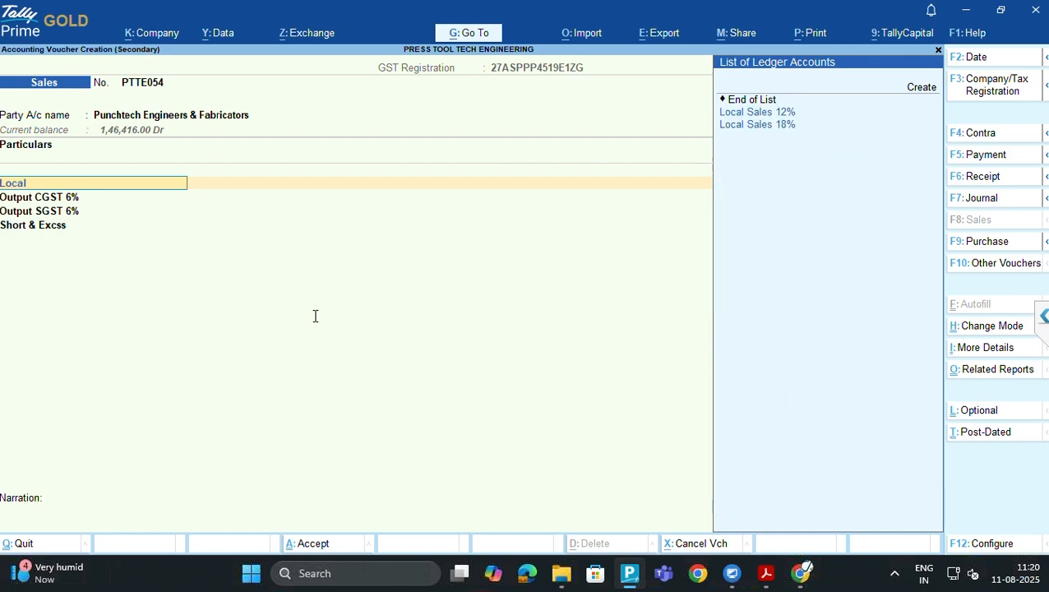
{"action": "key", "text": "Down"}
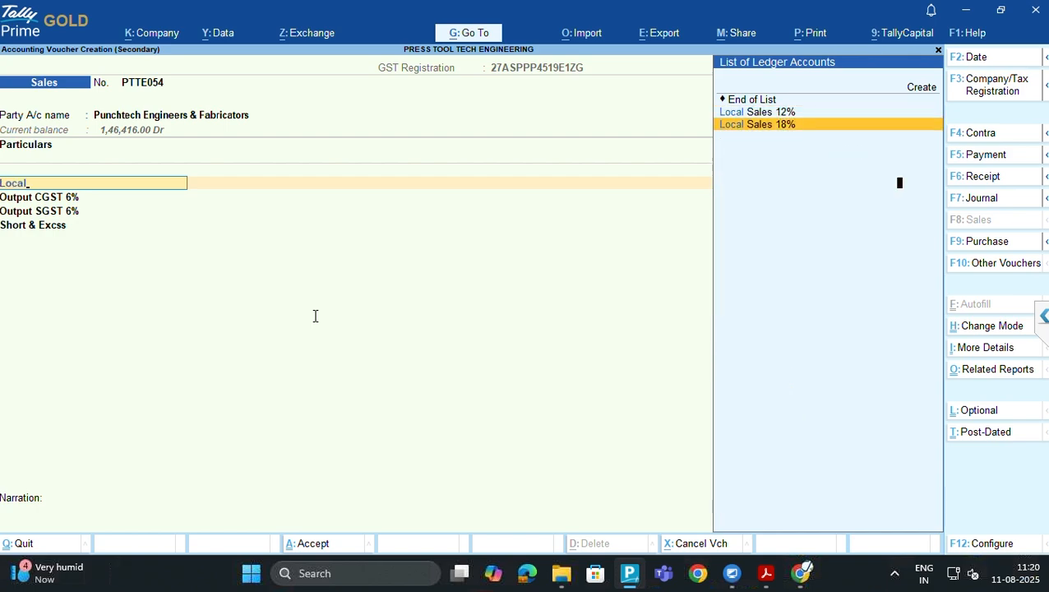
{"action": "key", "text": "Return"}
{"action": "key", "text": "BackSpace"}
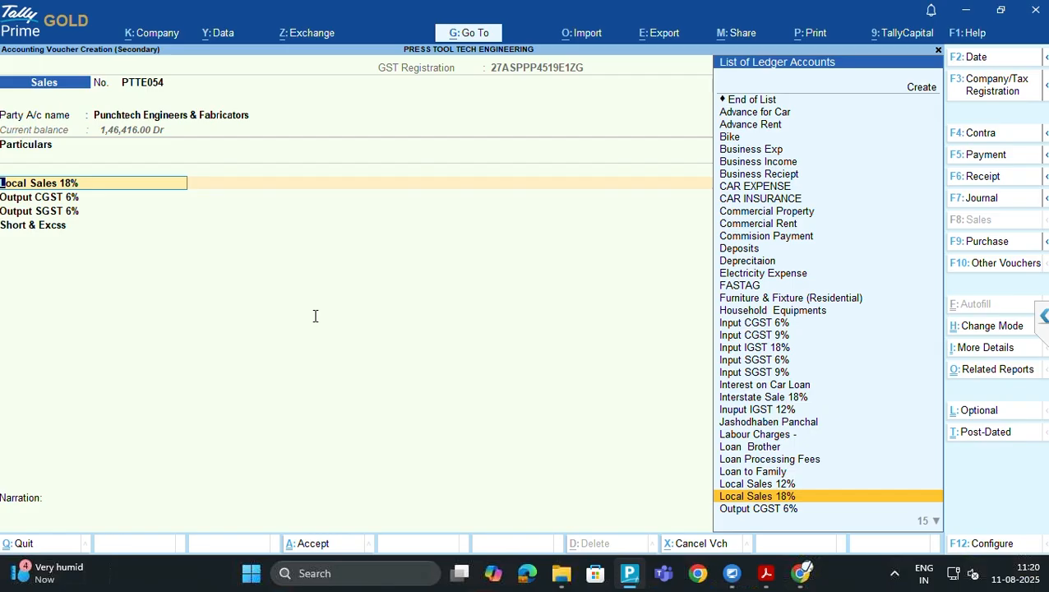
{"action": "key", "text": "Up"}
{"action": "key", "text": "Return"}
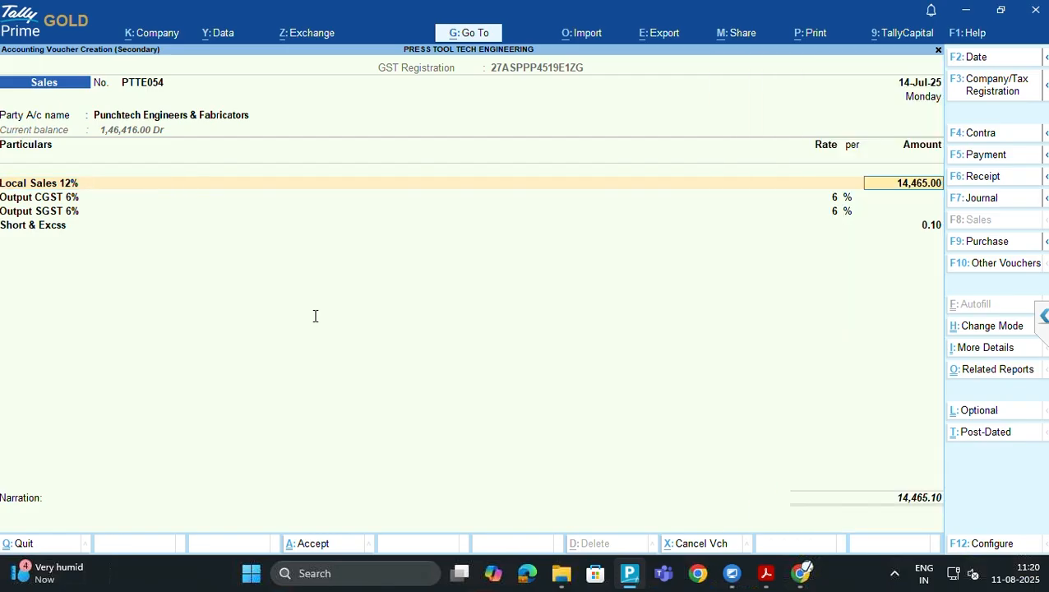
Re-save the Local Sales 12% ledger, keeping Goods as the type of supply
{"action": "key", "text": "BackSpace"}
{"action": "key", "text": "ctrl+Return"}
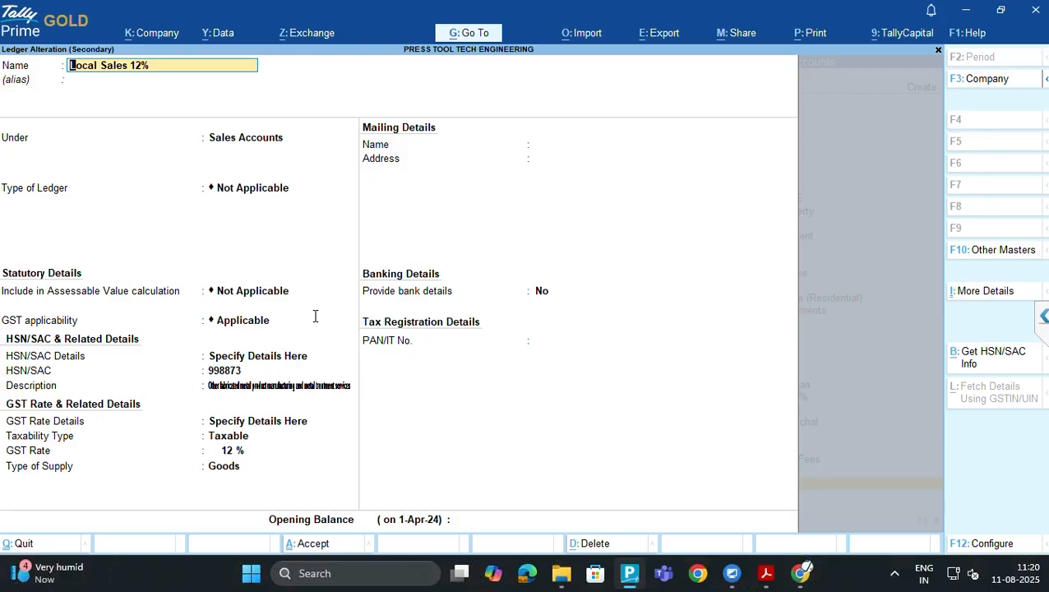
{"action": "key", "text": "Return"}
{"action": "key", "text": "Return"}
{"action": "key", "text": "Return"}
{"action": "key", "text": "Return"}
{"action": "key", "text": "Return"}
{"action": "key", "text": "Return"}
{"action": "key", "text": "Return"}
{"action": "key", "text": "Return"}
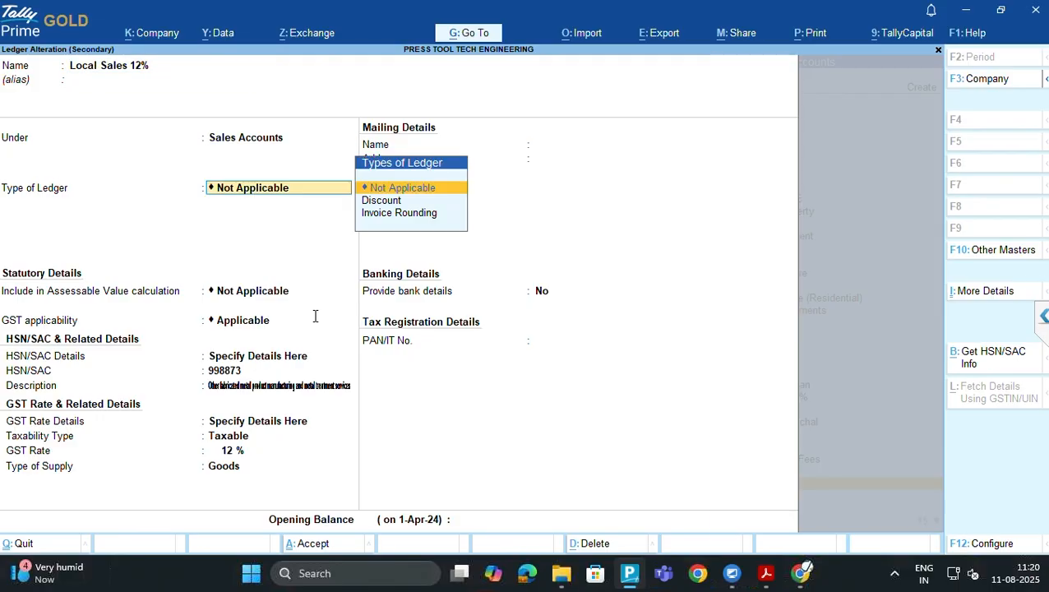
{"action": "key", "text": "Return"}
{"action": "key", "text": "Return"}
{"action": "key", "text": "Return"}
{"action": "key", "text": "Return"}
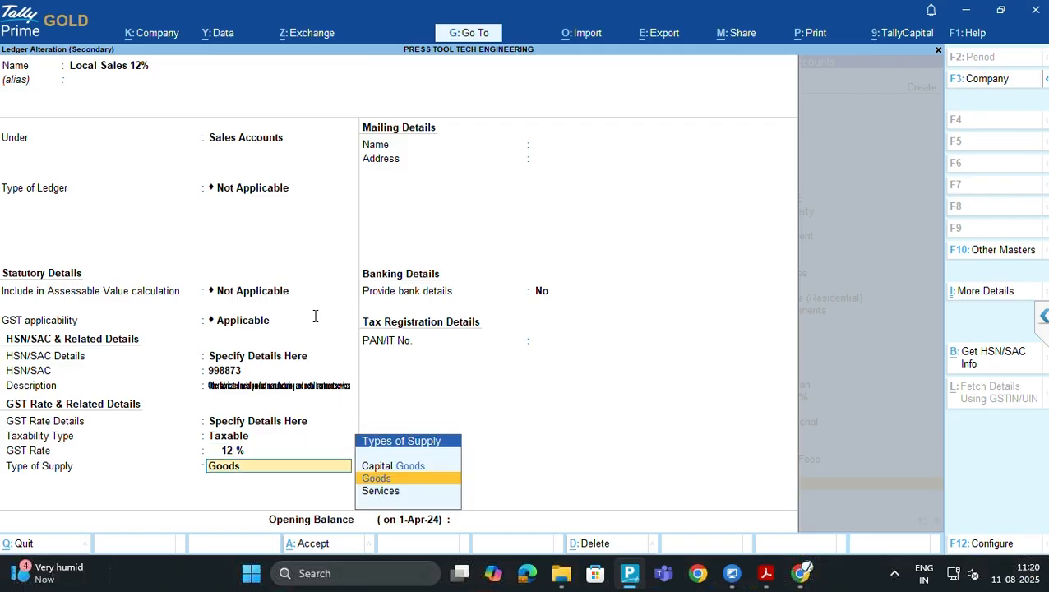
{"action": "key", "text": "Return"}
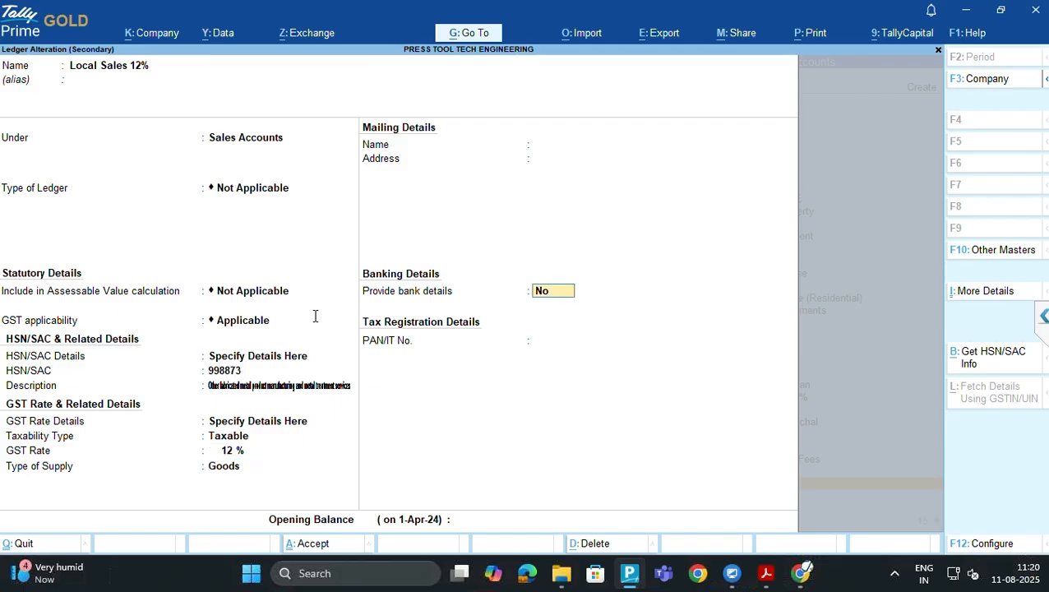
{"action": "key", "text": "Return"}
{"action": "key", "text": "Return"}
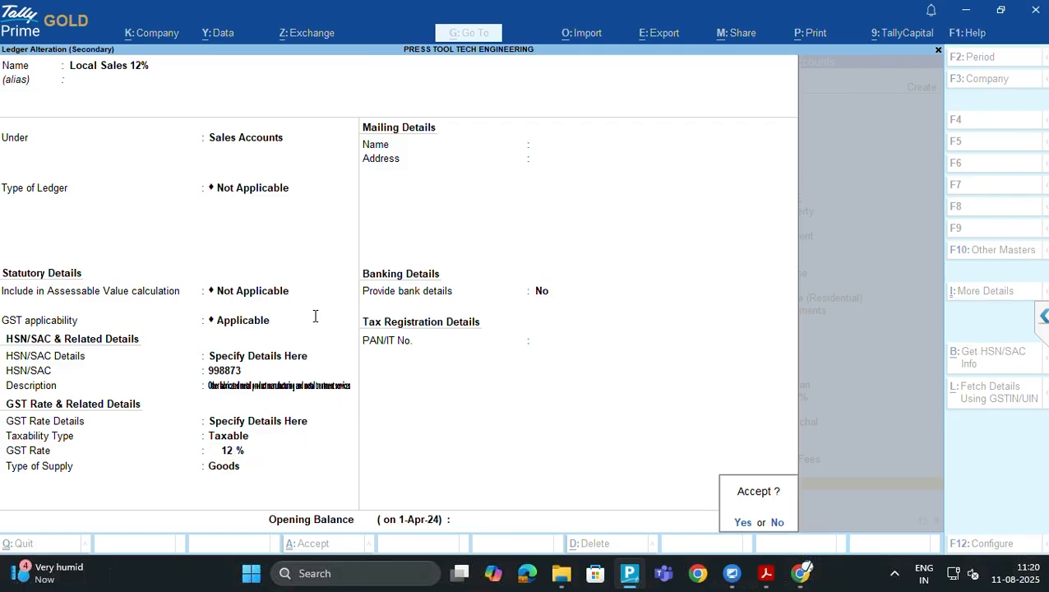
{"action": "key", "text": "Return"}
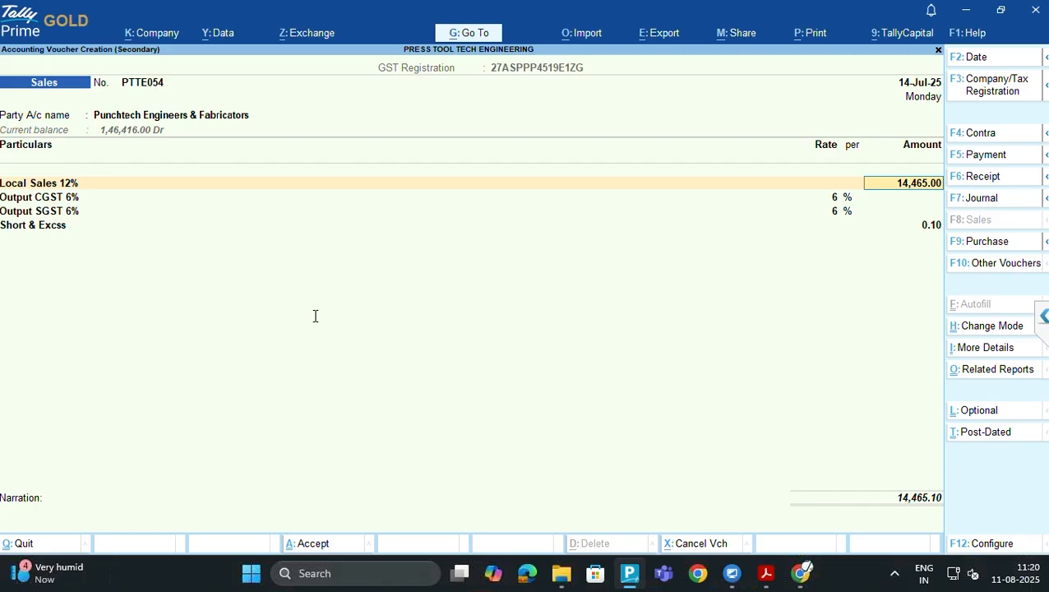
Discard unfinished voucher PTTE054 and start a new blank sales voucher dated 1-Jul-25
{"action": "key", "text": "BackSpace"}
{"action": "key", "text": "Escape"}
{"action": "key", "text": "y"}
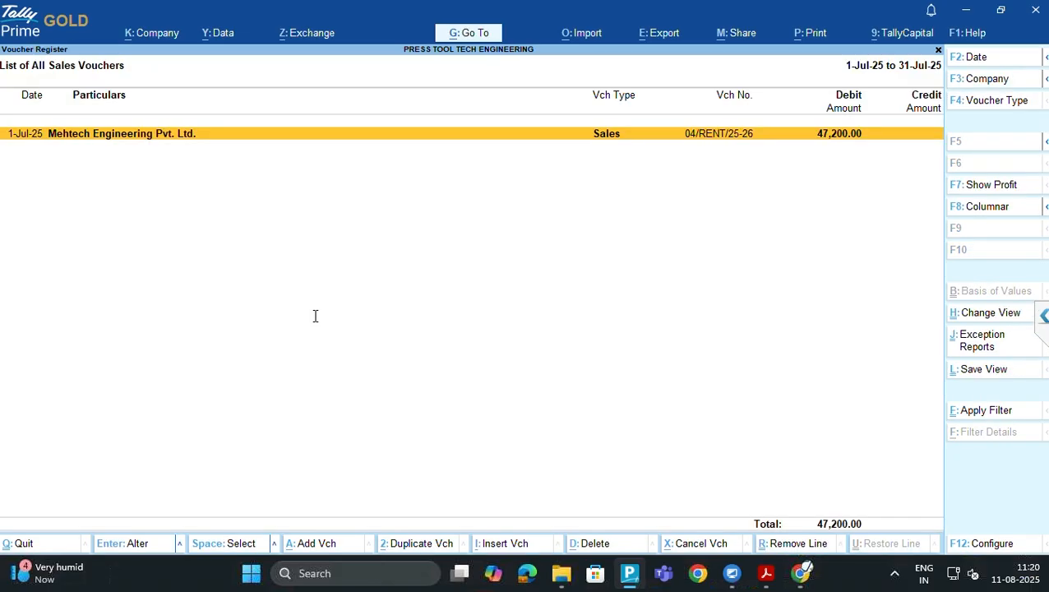
{"action": "key", "text": "alt"}
{"action": "key", "text": "alt+a"}
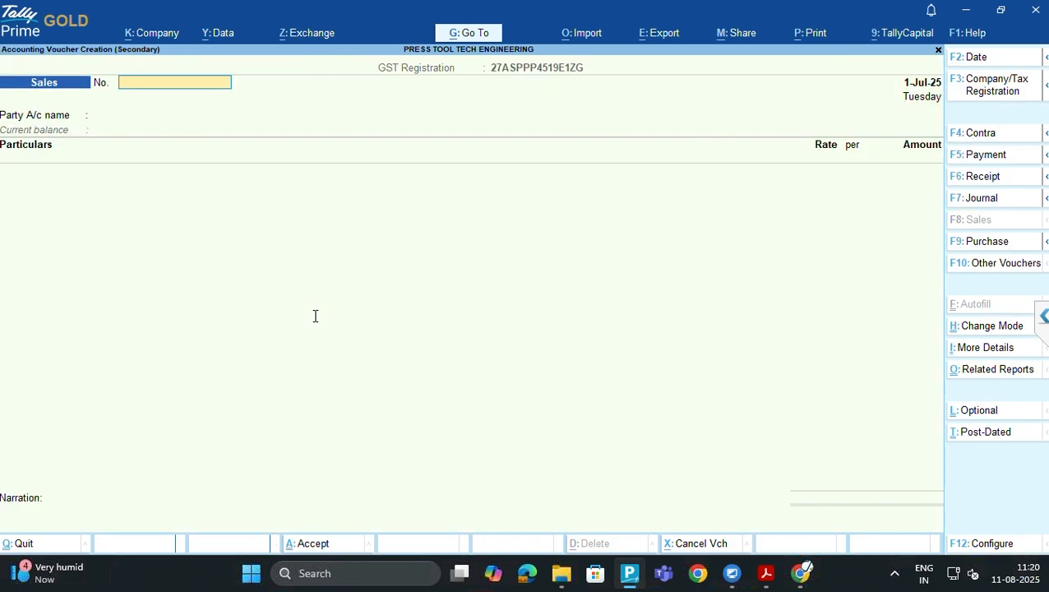
Check the Google search results and the PTTE_054 invoice PDF, then return to TallyPrime
{"action": "key", "text": "ctrl"}
{"action": "key", "text": "alt+Tab"}
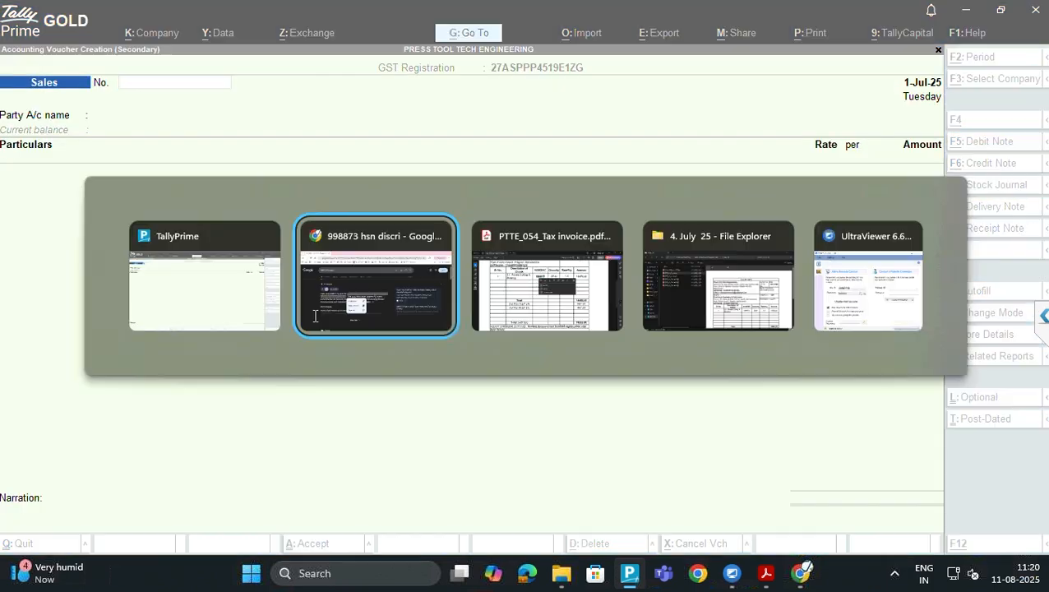
{"action": "key", "text": "alt+Tab"}
{"action": "key", "text": "alt+Tab"}
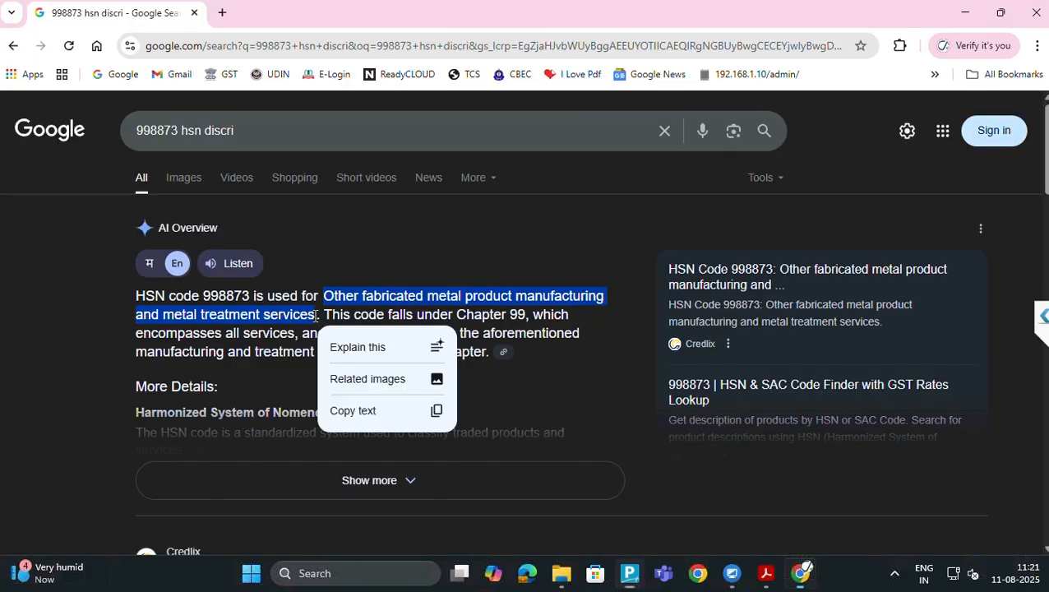
{"action": "key", "text": "alt+Tab"}
{"action": "key", "text": "Tab"}
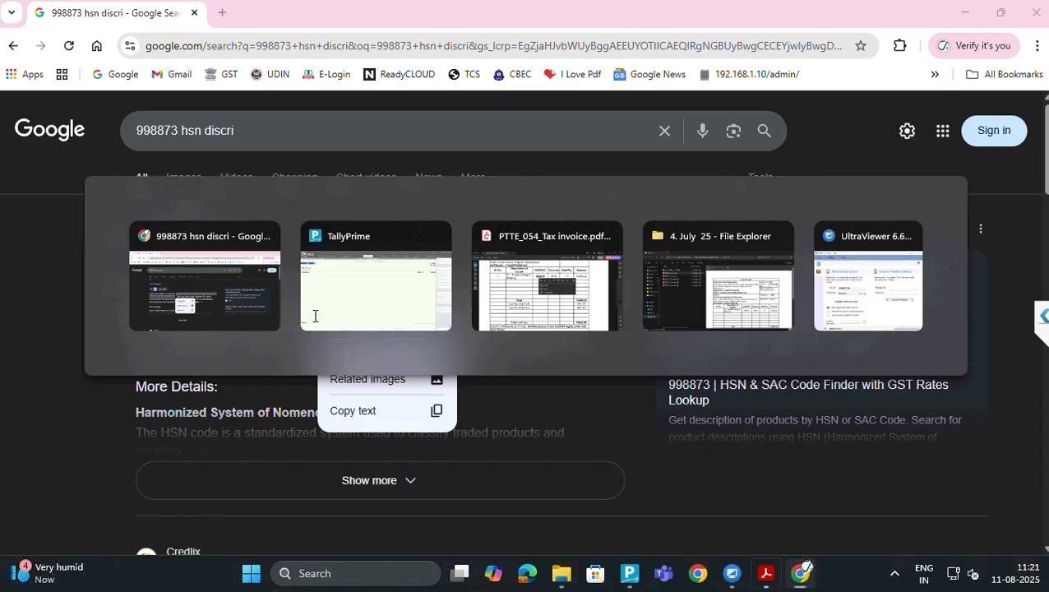
{"action": "key", "text": "alt+Tab"}
{"action": "key", "text": "alt+Tab"}
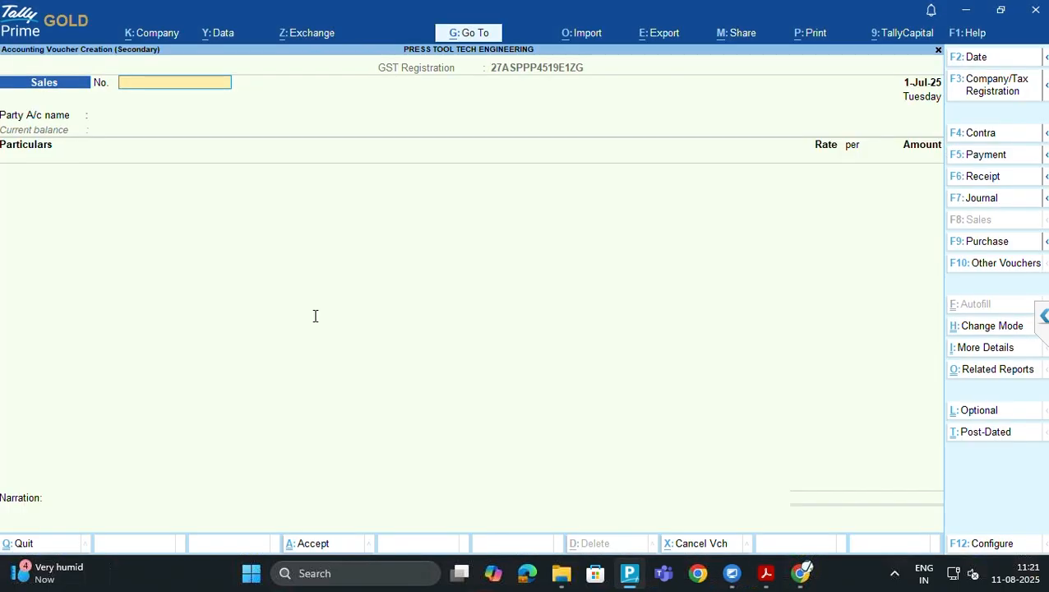
{"action": "key", "text": "alt+Tab"}
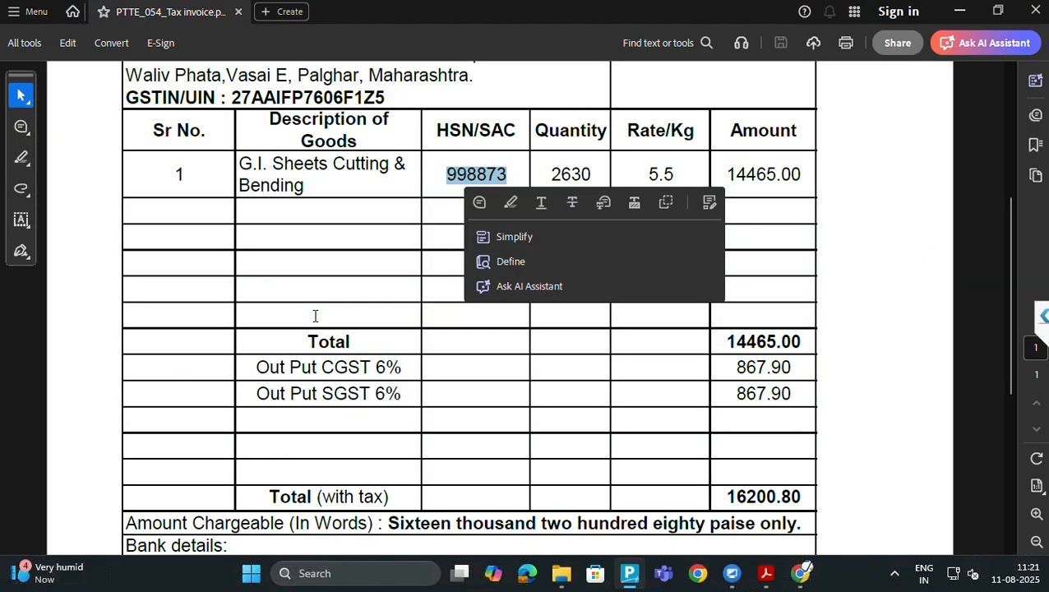
{"action": "scroll", "coordinate": [315, 315], "scroll_direction": "up", "scroll_amount": 4}
{"action": "key", "text": "alt+Tab"}
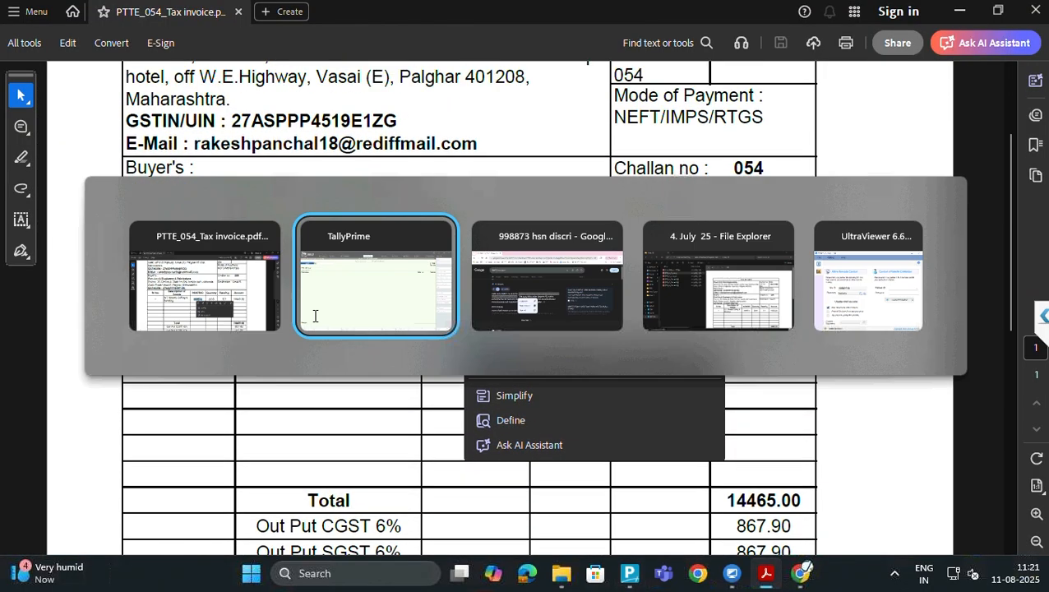
Enter the sales voucher number as PTTE054 in capital letters
{"action": "type", "text": "ptte"}
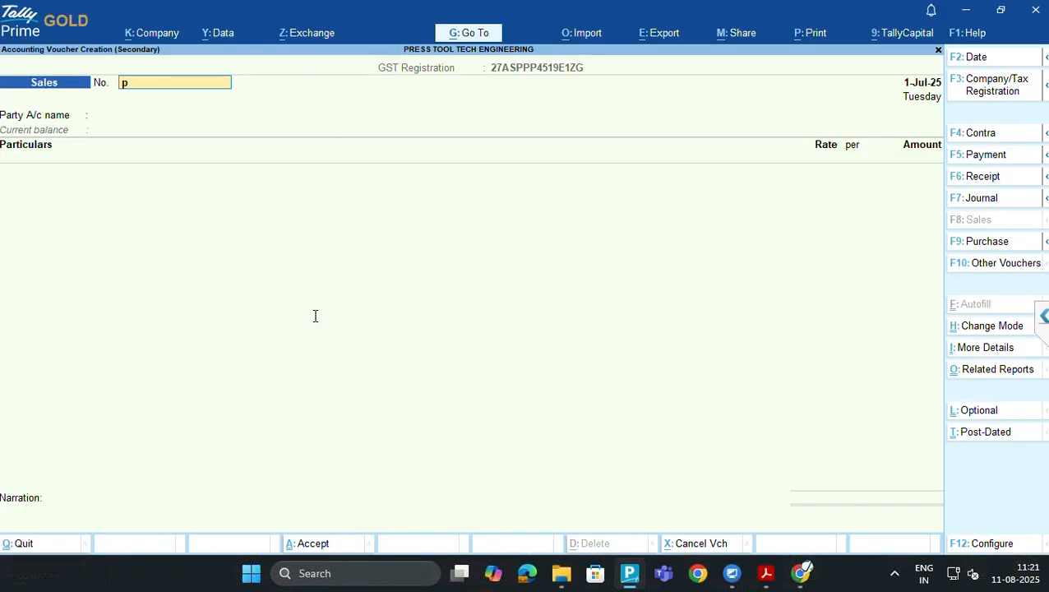
{"action": "key", "text": "BackSpace"}
{"action": "key", "text": "BackSpace"}
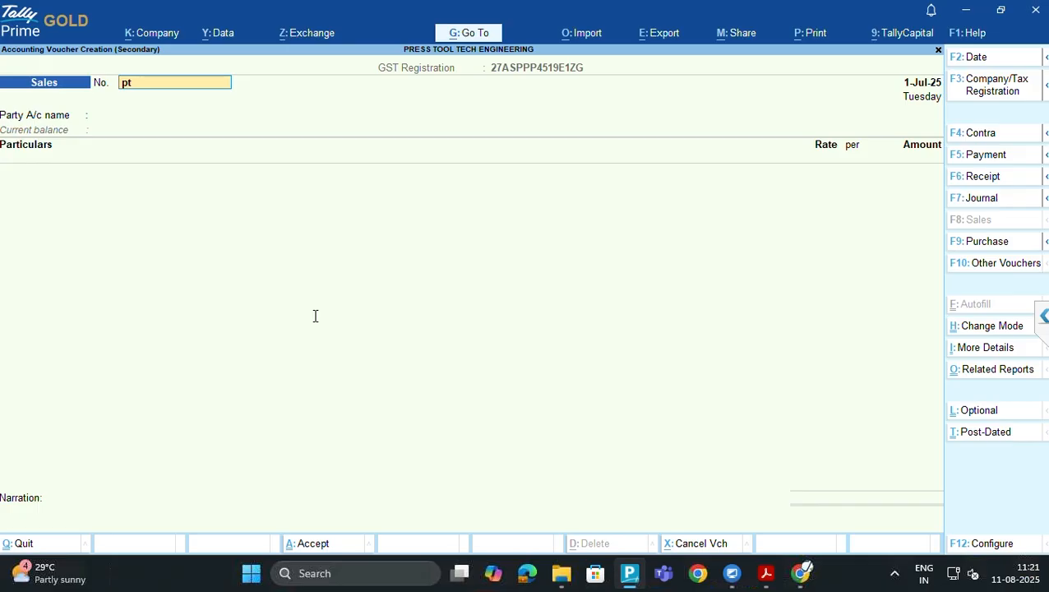
{"action": "key", "text": "Caps_Lock"}
{"action": "key", "text": "BackSpace"}
{"action": "key", "text": "BackSpace"}
{"action": "type", "text": "PTTE054"}
Date the voucher the 14th after checking the invoice date in the PDF
{"action": "key", "text": "Return"}
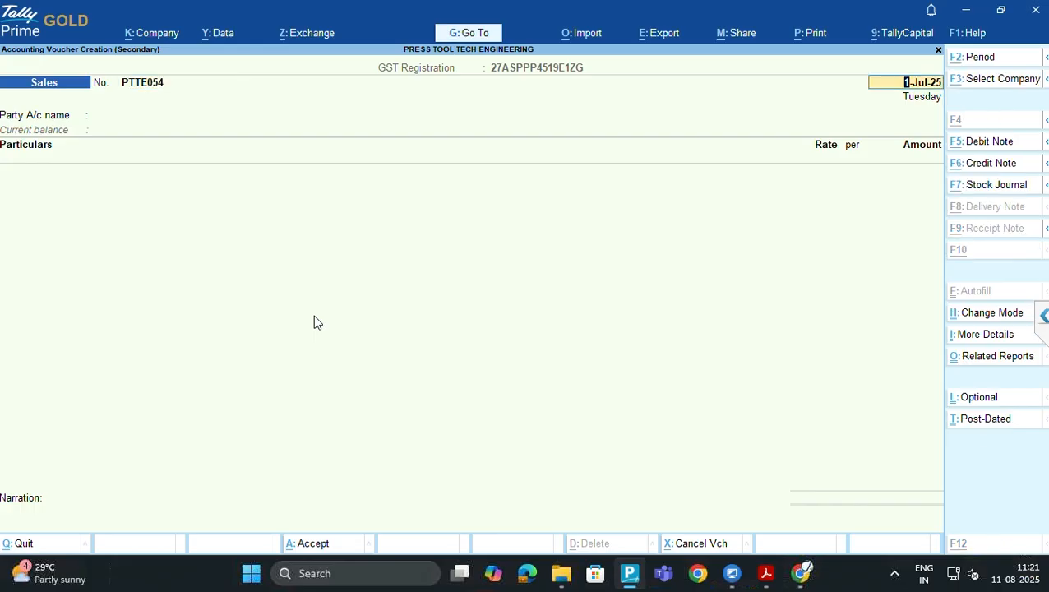
{"action": "key", "text": "alt+Tab"}
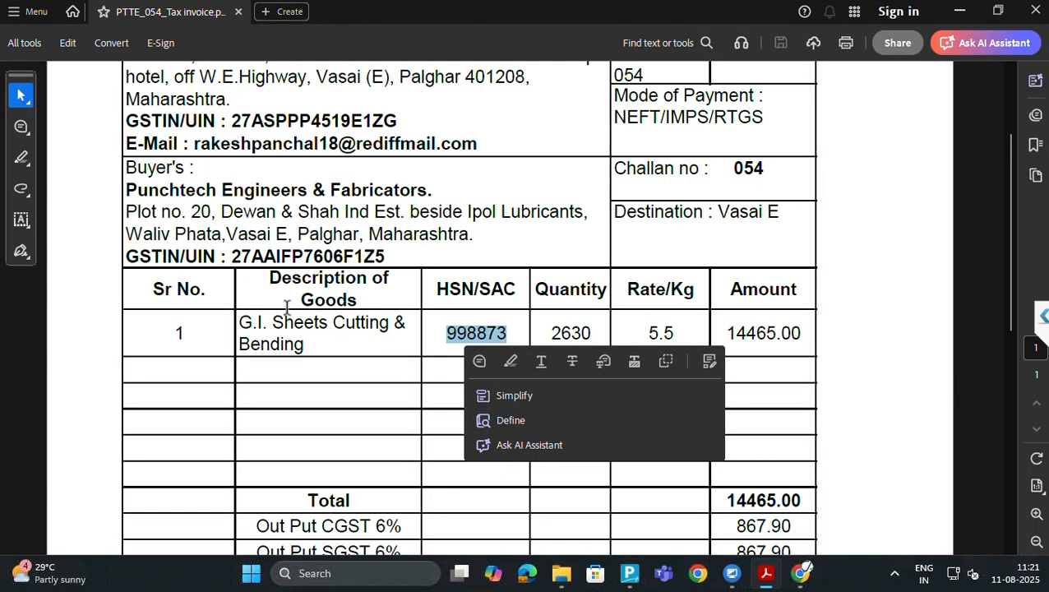
{"action": "scroll", "coordinate": [368, 206], "scroll_direction": "up", "scroll_amount": 3}
{"action": "key", "text": "alt+Tab"}
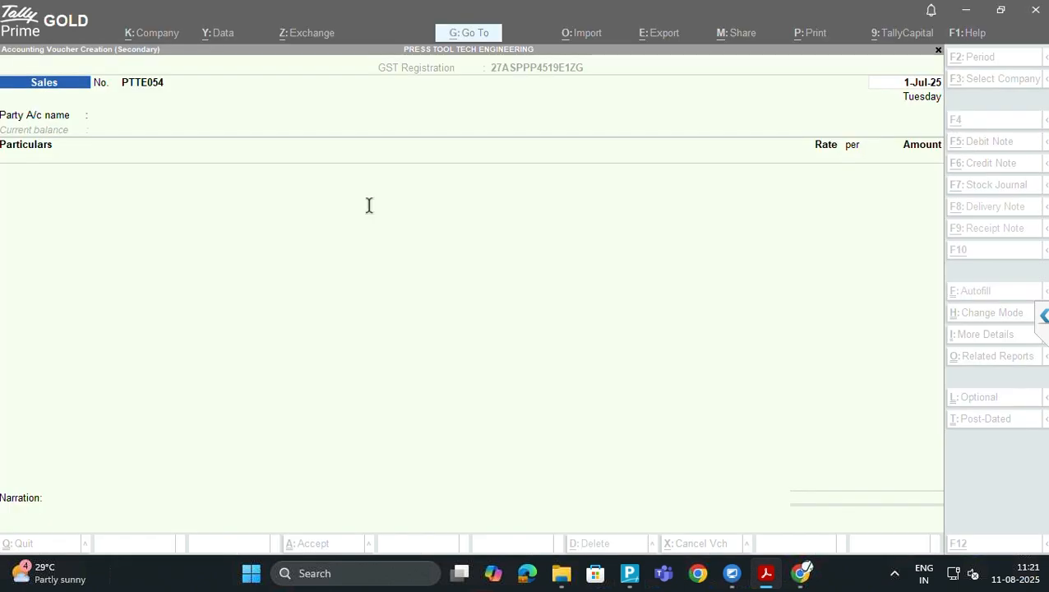
{"action": "type", "text": "14"}
{"action": "key", "text": "Return"}
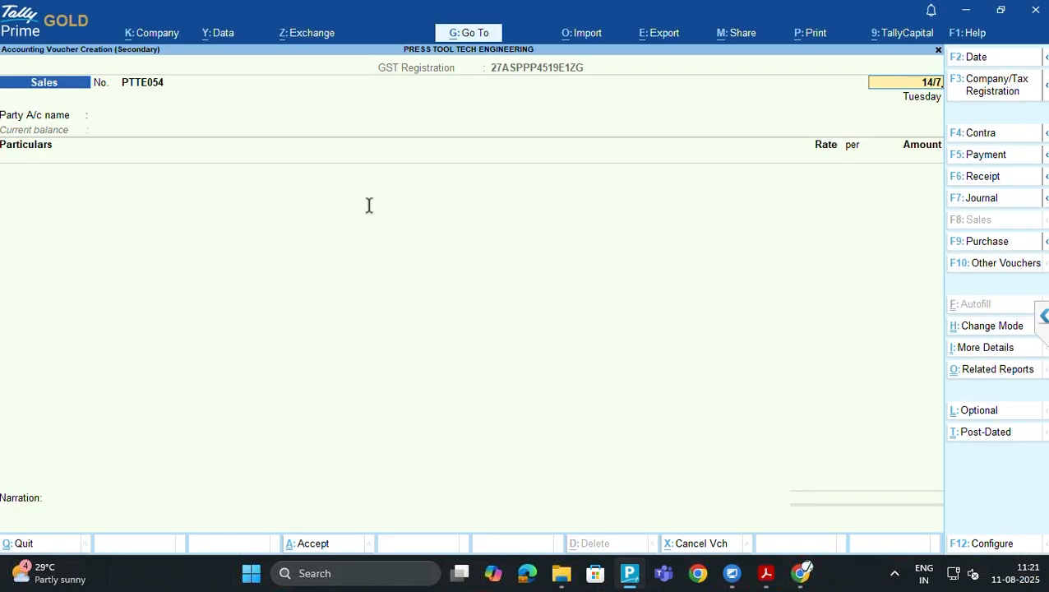
{"action": "key", "text": "alt+Tab"}
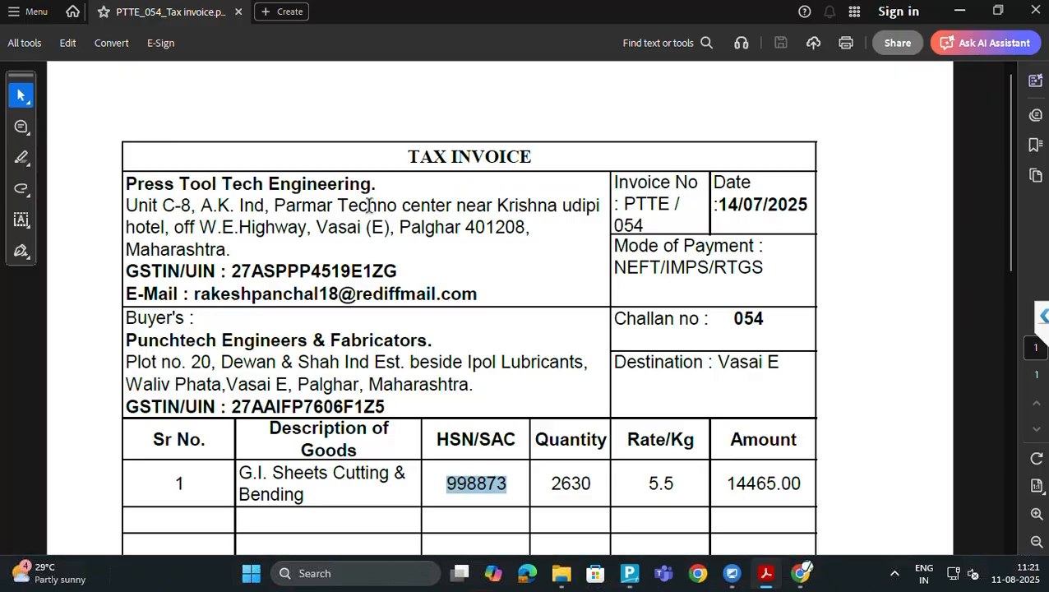
Select Punchtech Engineers & Fabricators as party, accept its dispatch and party details, and type LOCAL
{"action": "key", "text": "alt+Tab"}
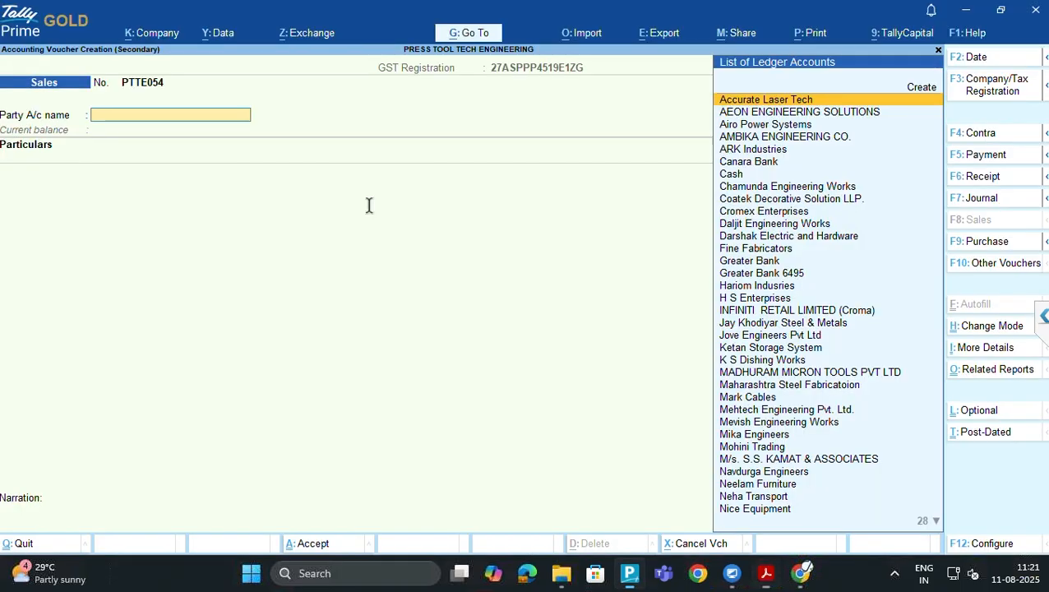
{"action": "type", "text": "PUNCH"}
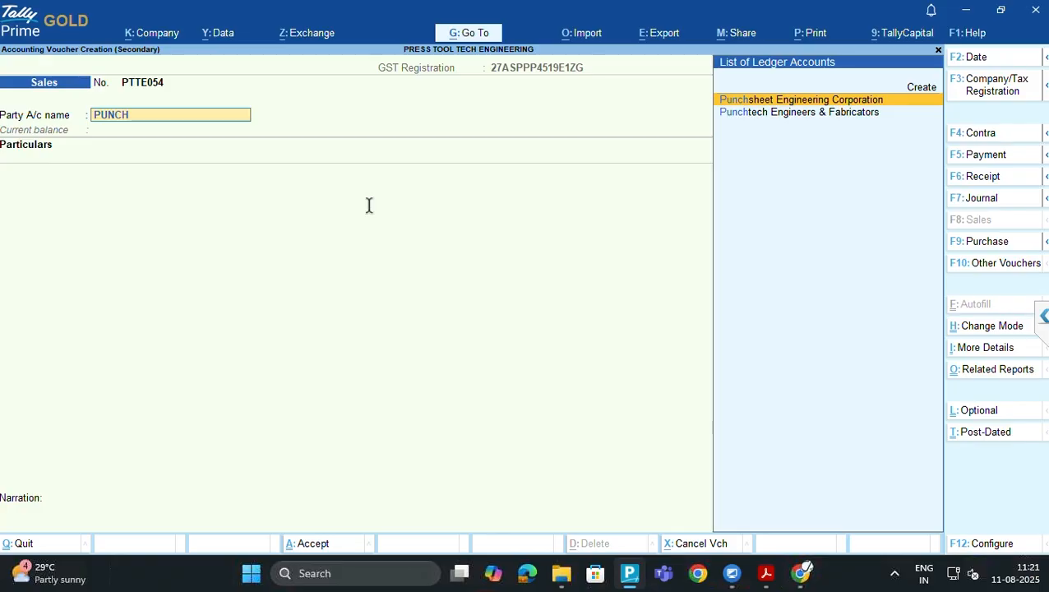
{"action": "key", "text": "Down"}
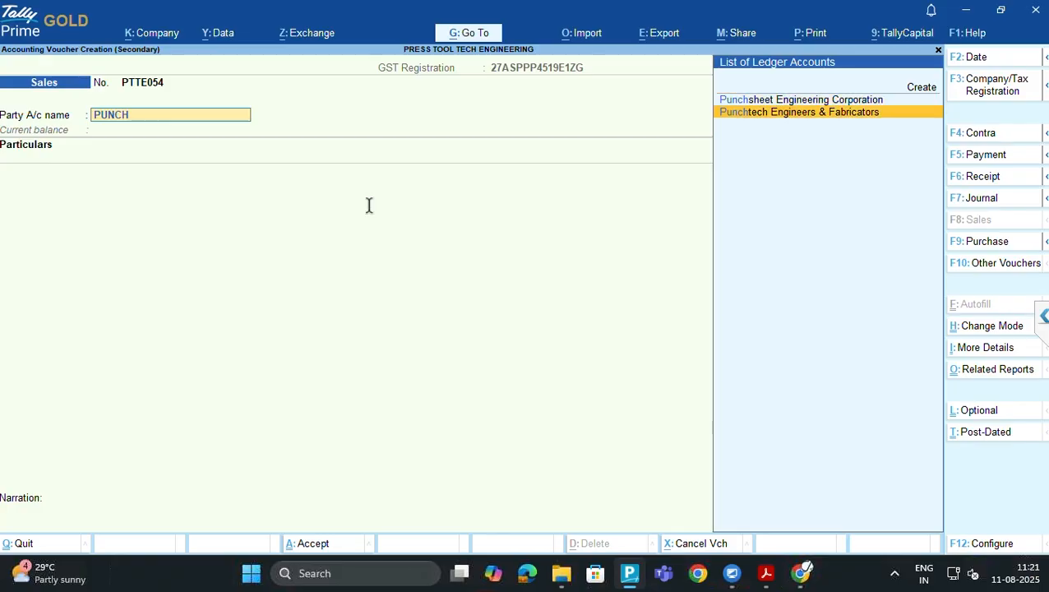
{"action": "key", "text": "Return"}
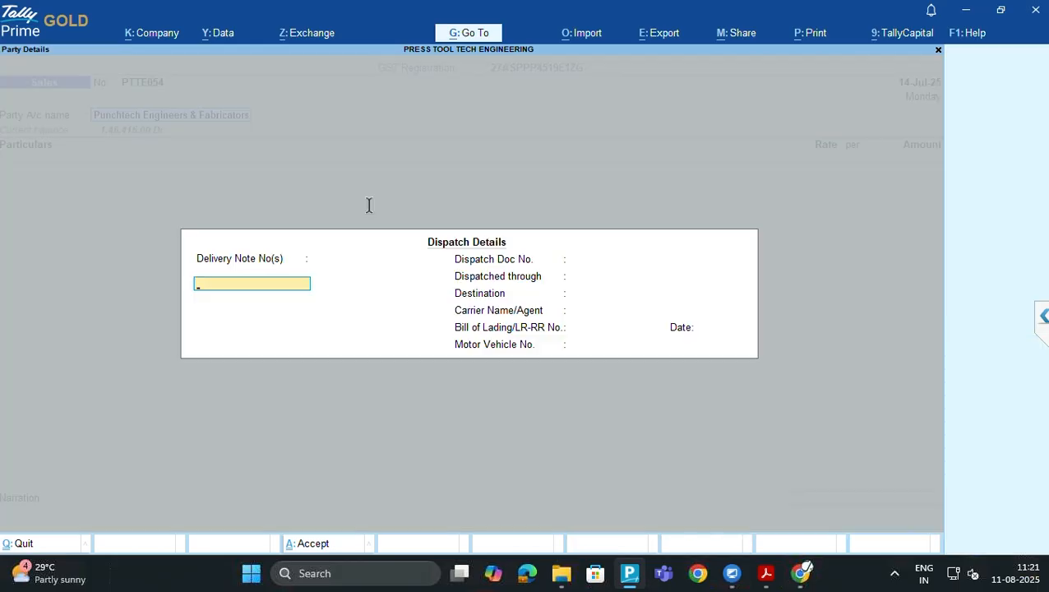
{"action": "key", "text": "ctrl+a"}
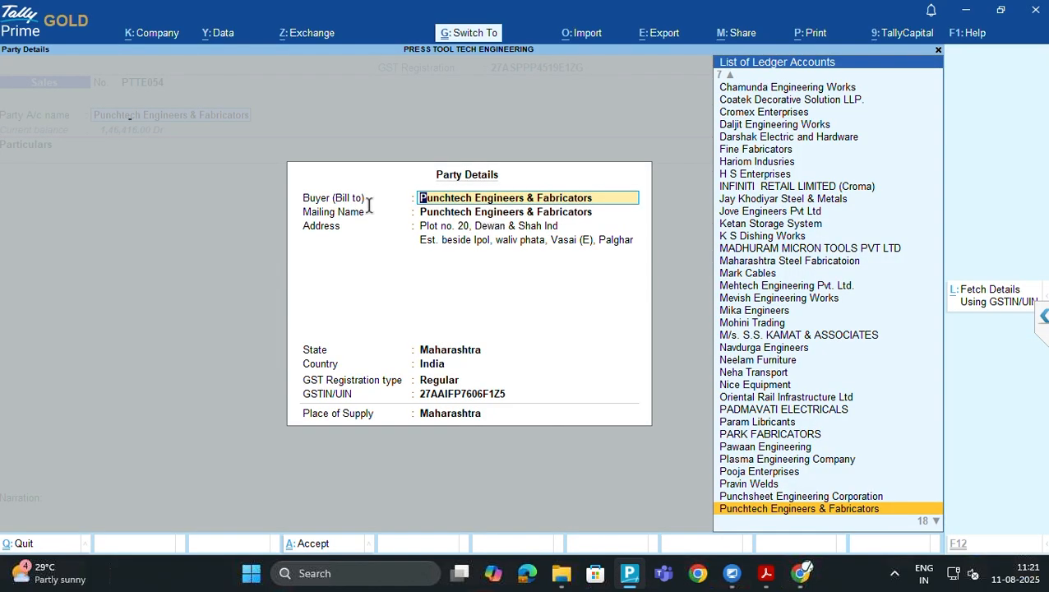
{"action": "key", "text": "ctrl+a"}
{"action": "type", "text": "LOCAL"}
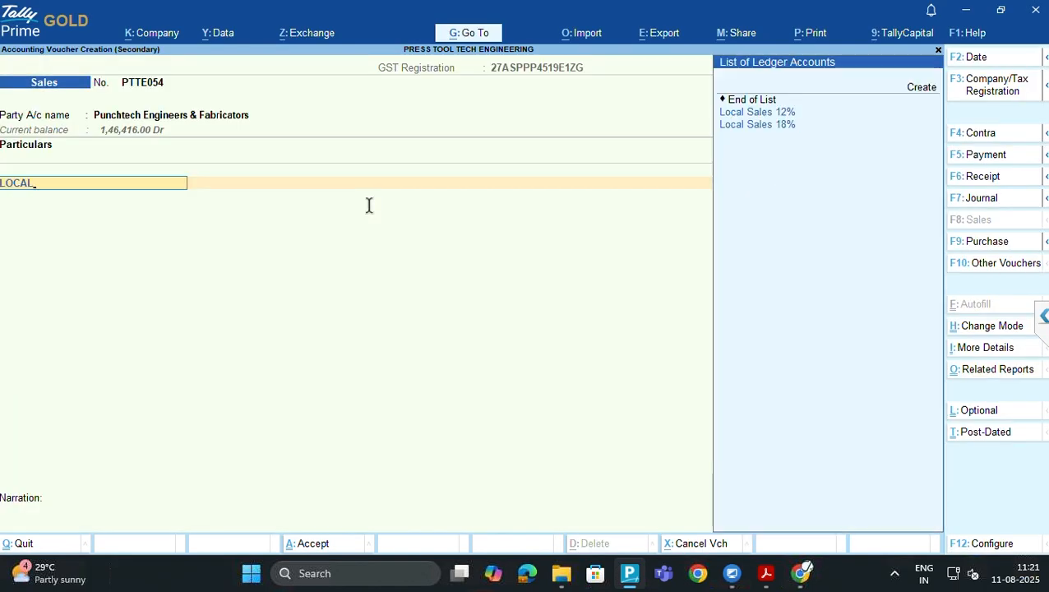
Put Local Sales 12% on the first line with 14,665.00 taken from the invoice
{"action": "key", "text": "Return"}
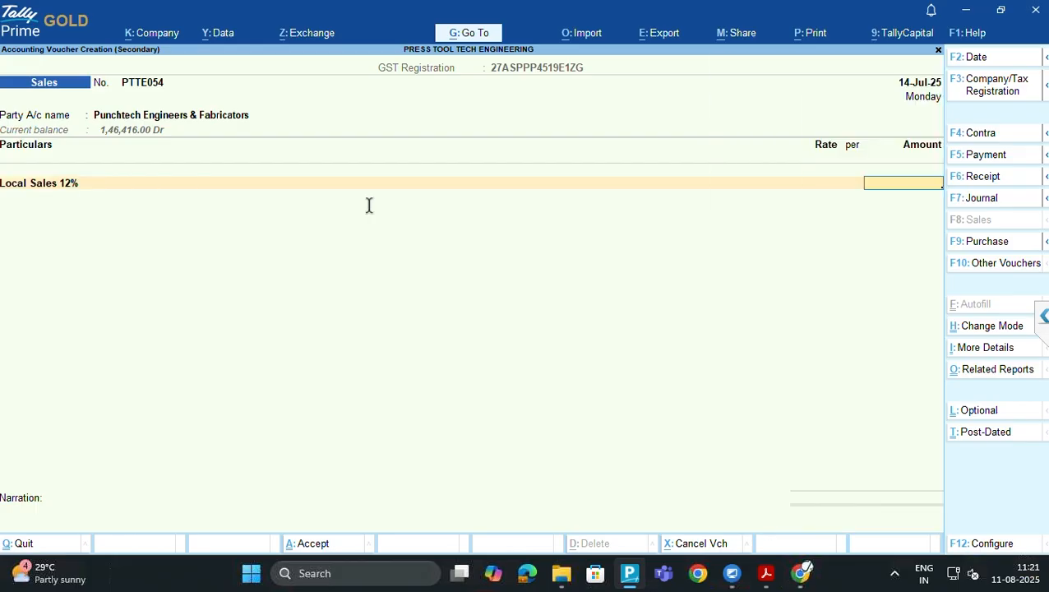
{"action": "key", "text": "alt+Tab"}
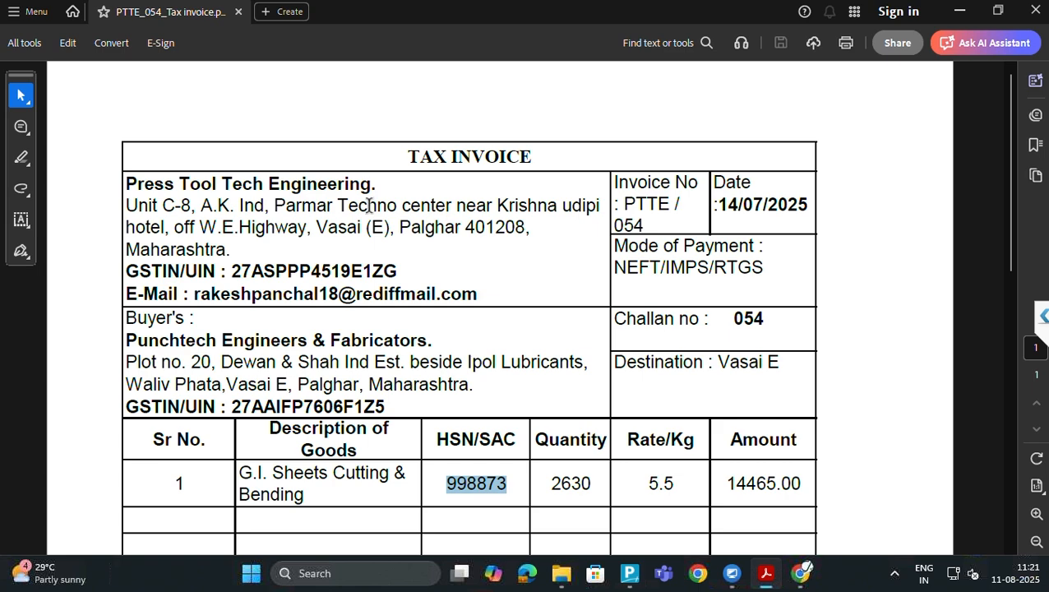
{"action": "key", "text": "alt+Tab"}
{"action": "key", "text": "alt+Tab"}
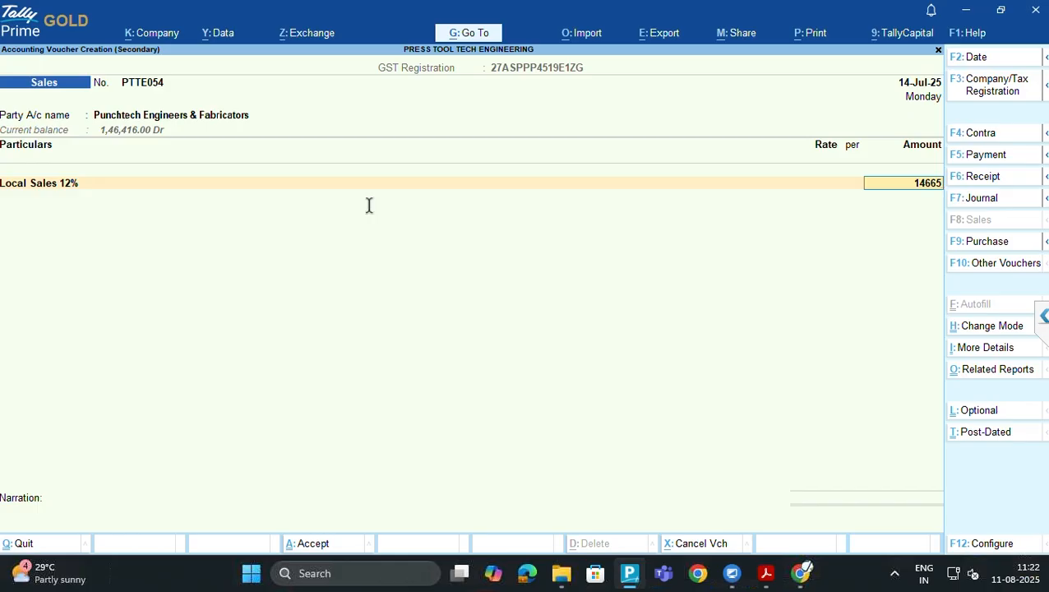
{"action": "key", "text": "Return"}
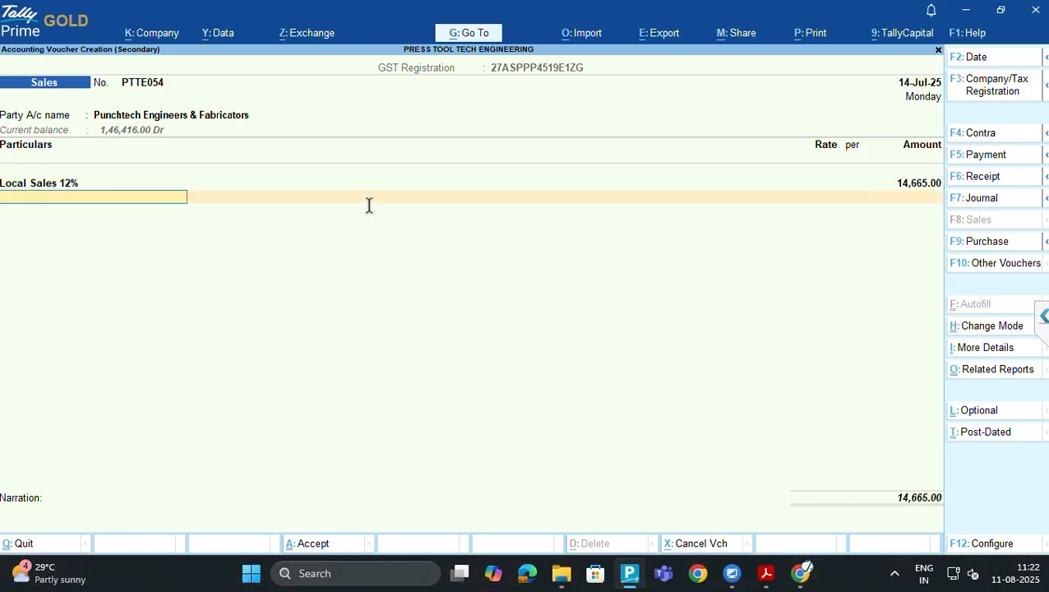
Choose Output CGST 6% for the tax line, then back out to change it
{"action": "type", "text": "CGST"}
{"action": "key", "text": "Down"}
{"action": "key", "text": "Down"}
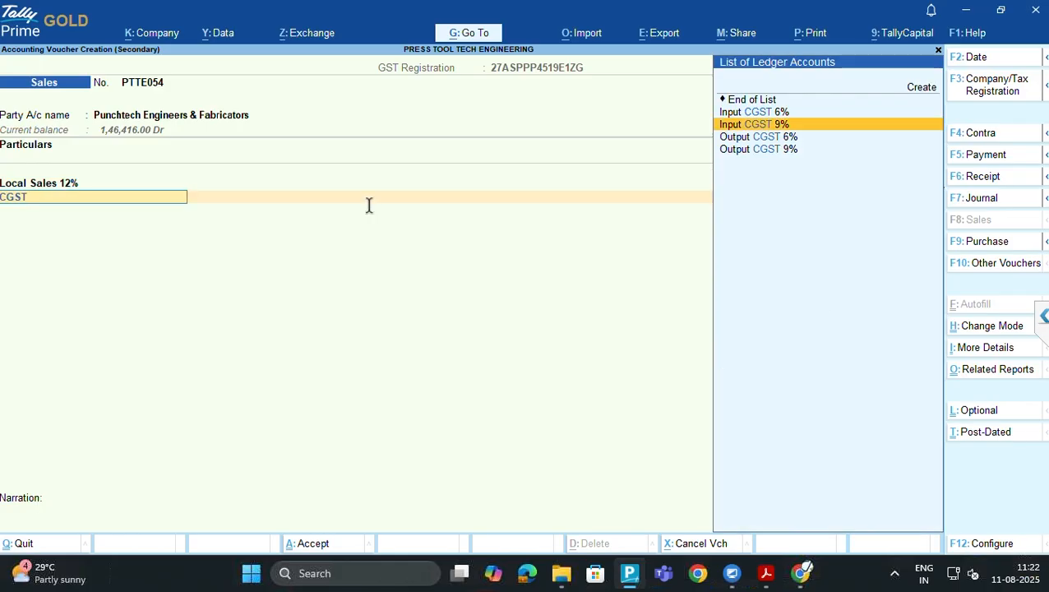
{"action": "key", "text": "Down"}
{"action": "key", "text": "Down"}
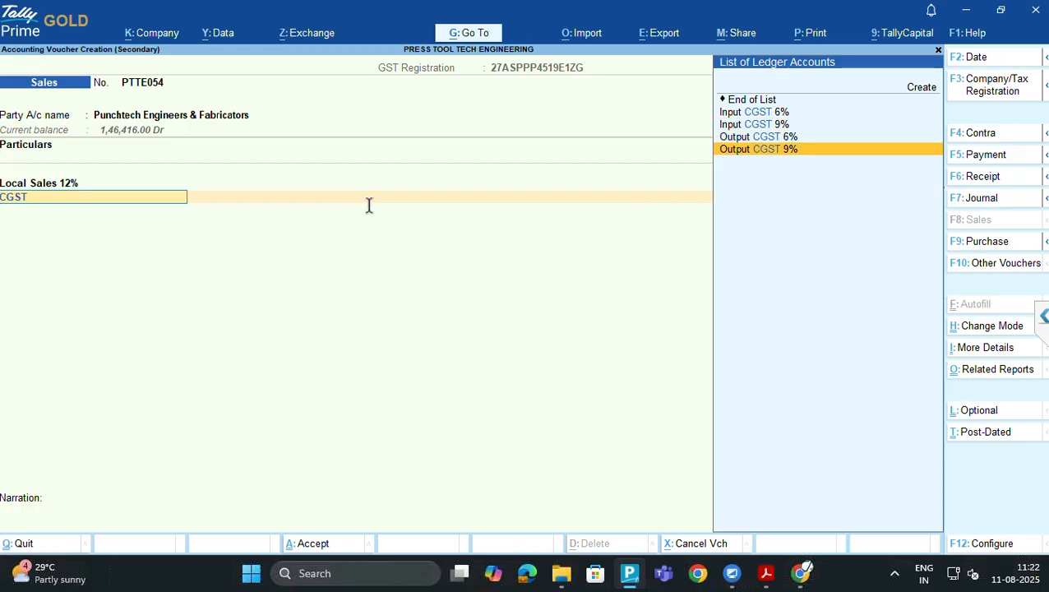
{"action": "key", "text": "Up"}
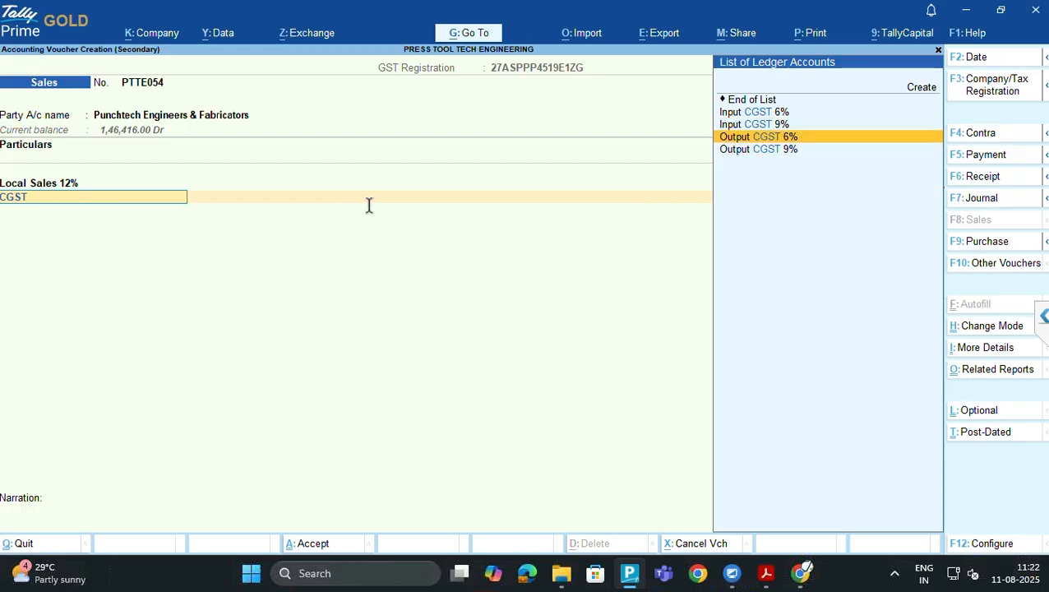
{"action": "key", "text": "Return"}
{"action": "key", "text": "BackSpace"}
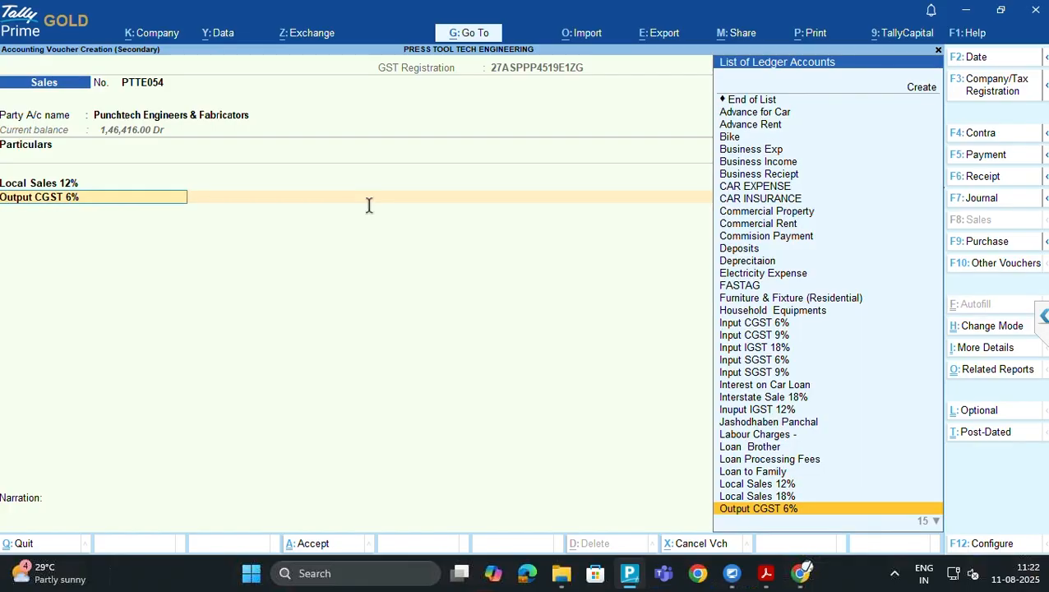
Switch the tax line to Output CGST 9% and open that ledger's alteration screen
{"action": "type", "text": "CGST"}
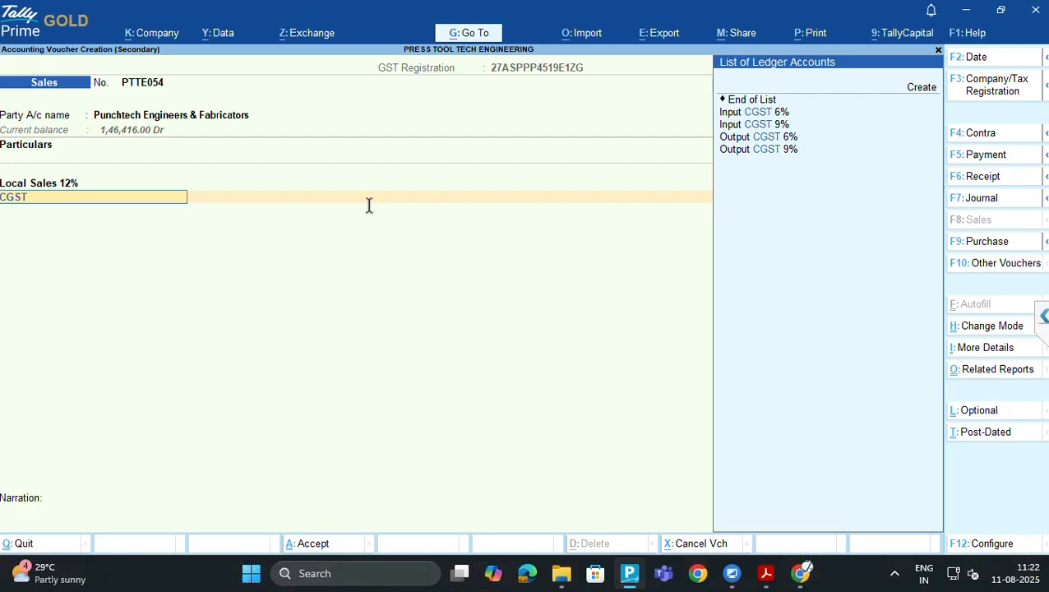
{"action": "key", "text": "Down"}
{"action": "key", "text": "Down"}
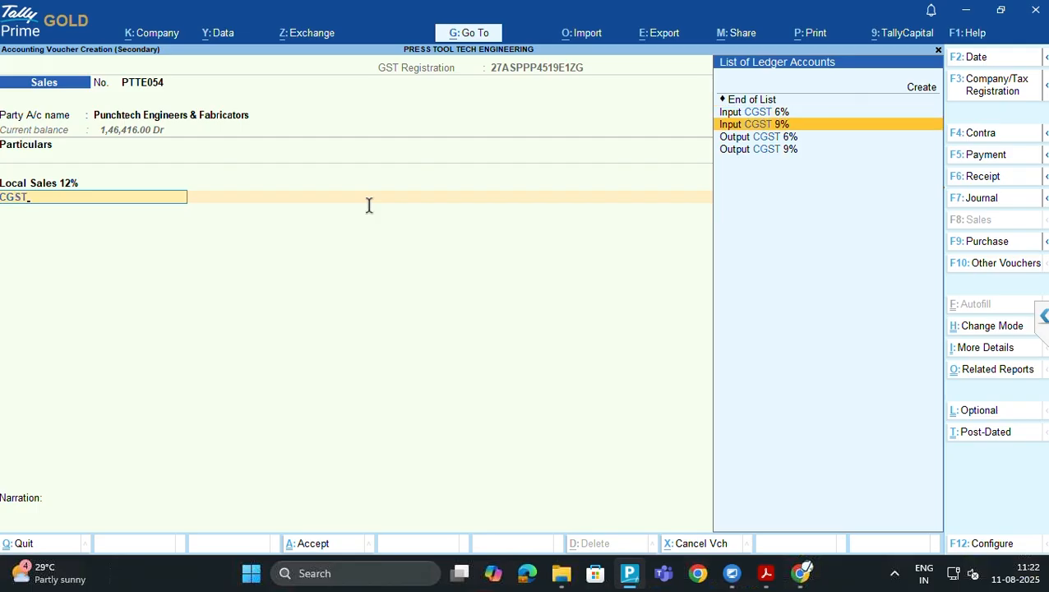
{"action": "key", "text": "Down"}
{"action": "key", "text": "Down"}
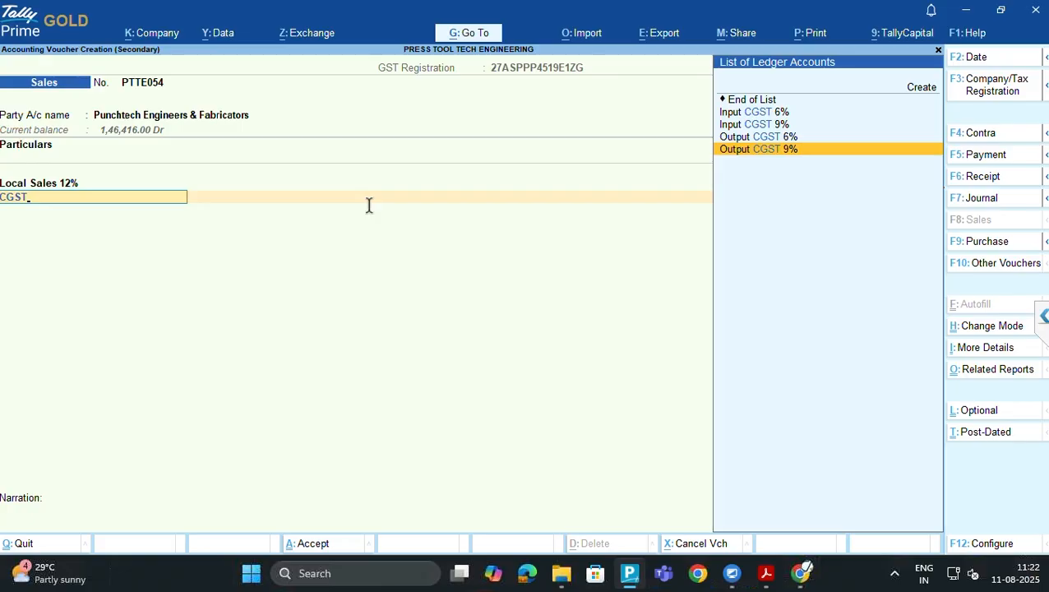
{"action": "key", "text": "Return"}
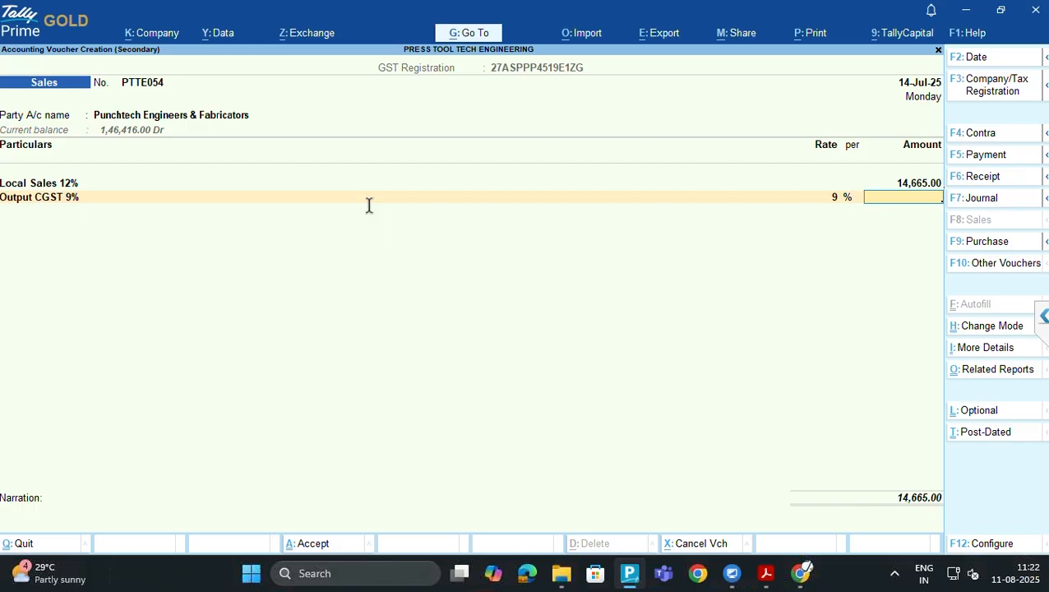
{"action": "key", "text": "BackSpace"}
{"action": "key", "text": "ctrl+Return"}
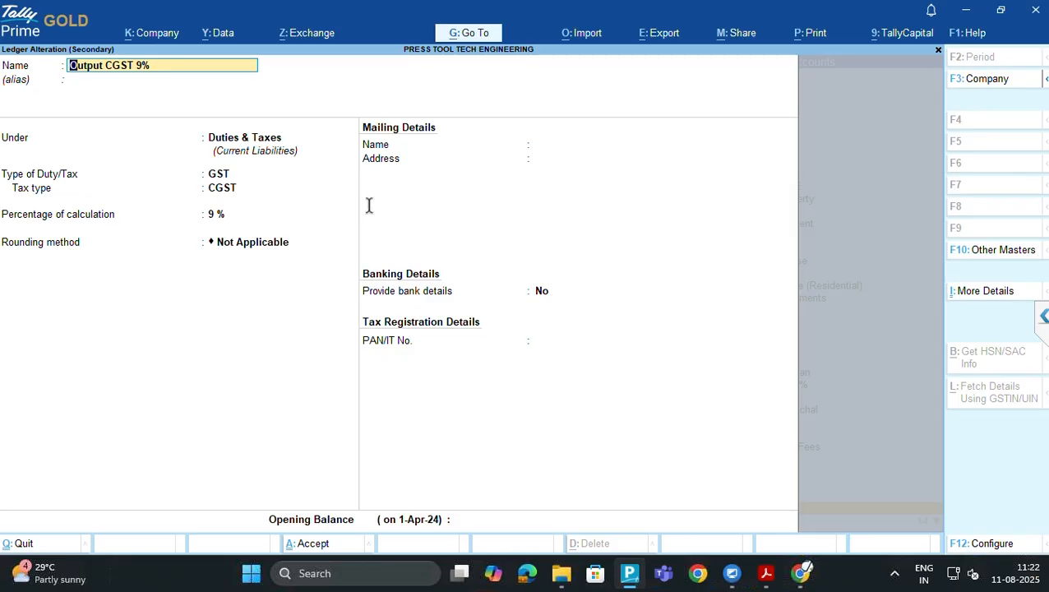
Quit the Output CGST 9% alteration unchanged and retype CGS to reach Output CGST 6%
{"action": "key", "text": "BackSpace"}
{"action": "key", "text": "Escape"}
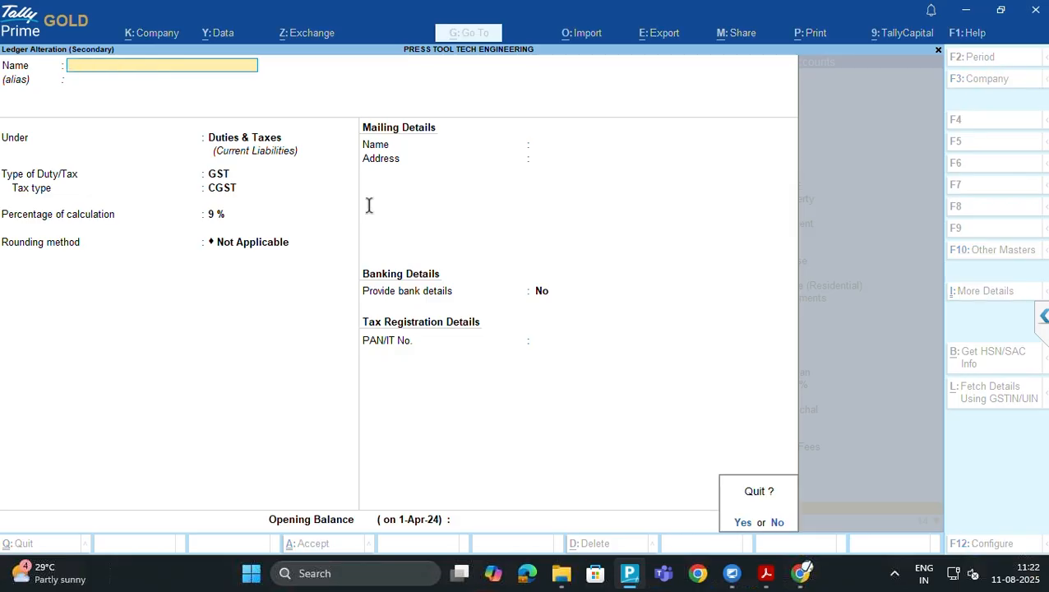
{"action": "key", "text": "y"}
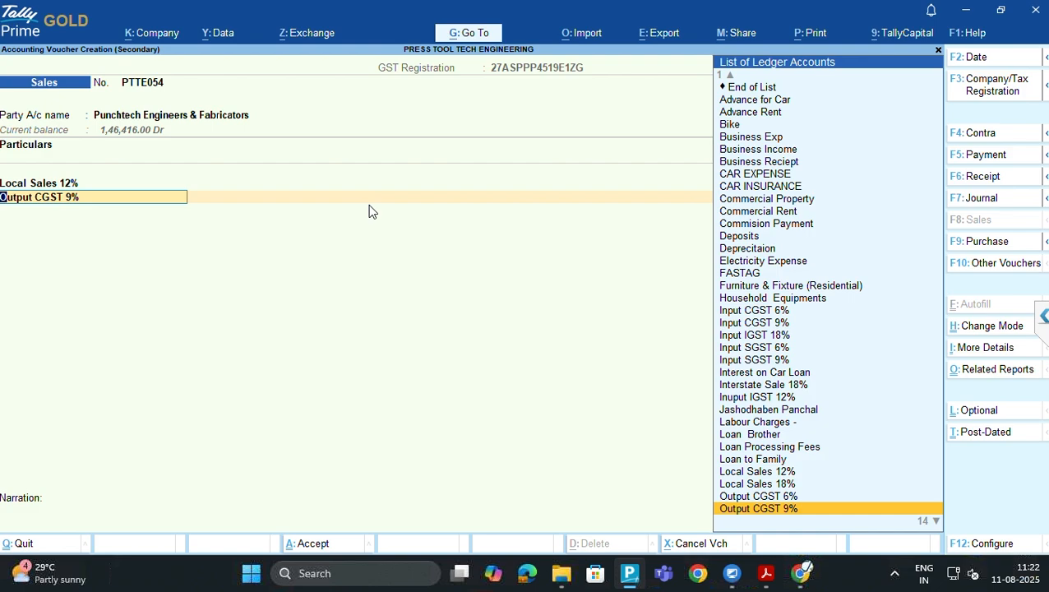
{"action": "type", "text": "CGS"}
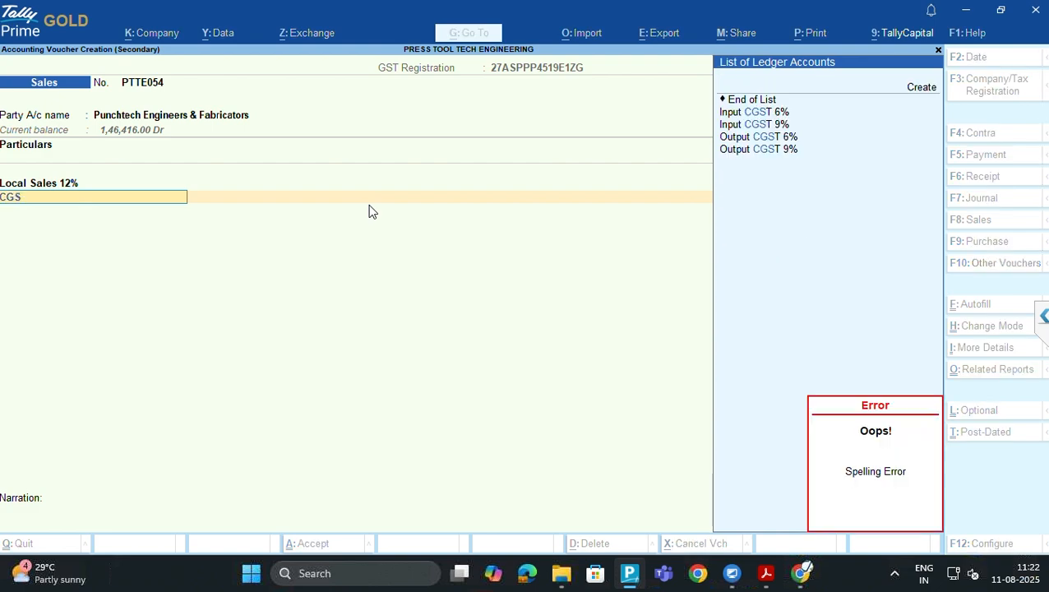
{"action": "key", "text": "Down"}
{"action": "key", "text": "Down"}
{"action": "key", "text": "Down"}
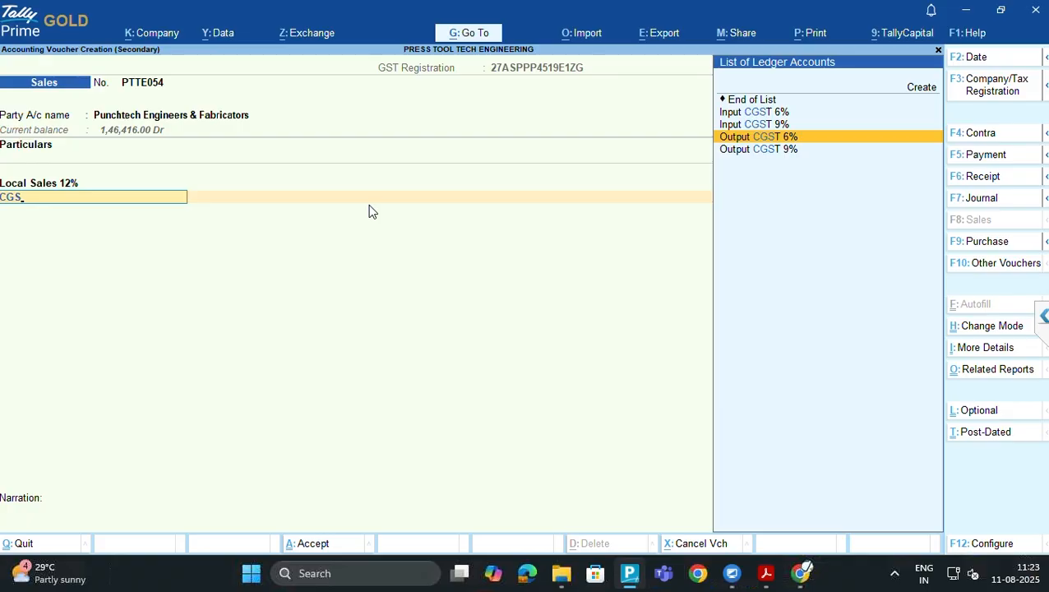
Select Output CGST 6% as the tax ledger and review its settings, leaving them unchanged
{"action": "key", "text": "Return"}
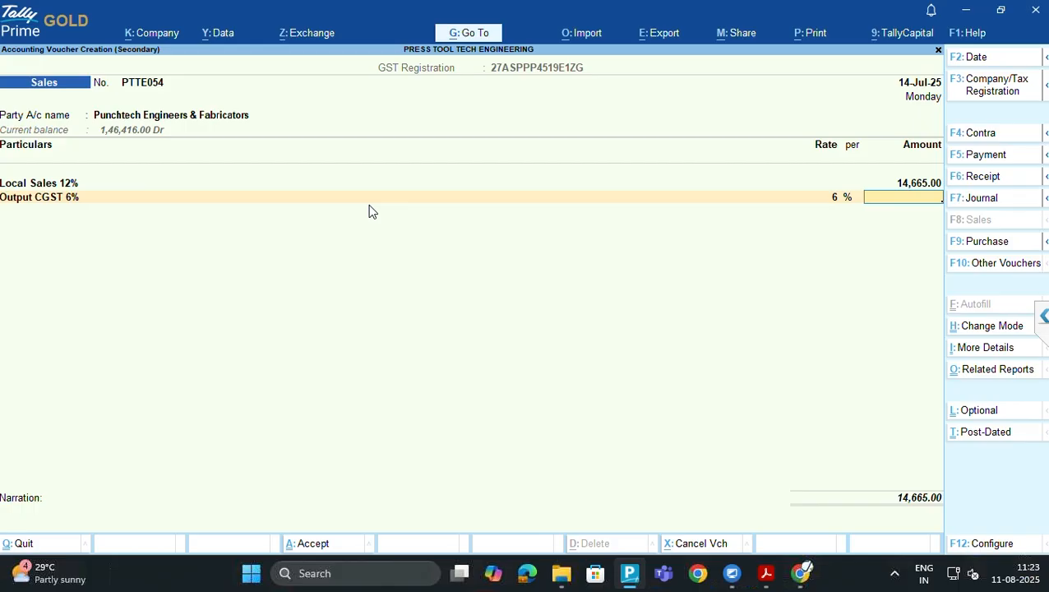
{"action": "key", "text": "BackSpace"}
{"action": "key", "text": "ctrl+Return"}
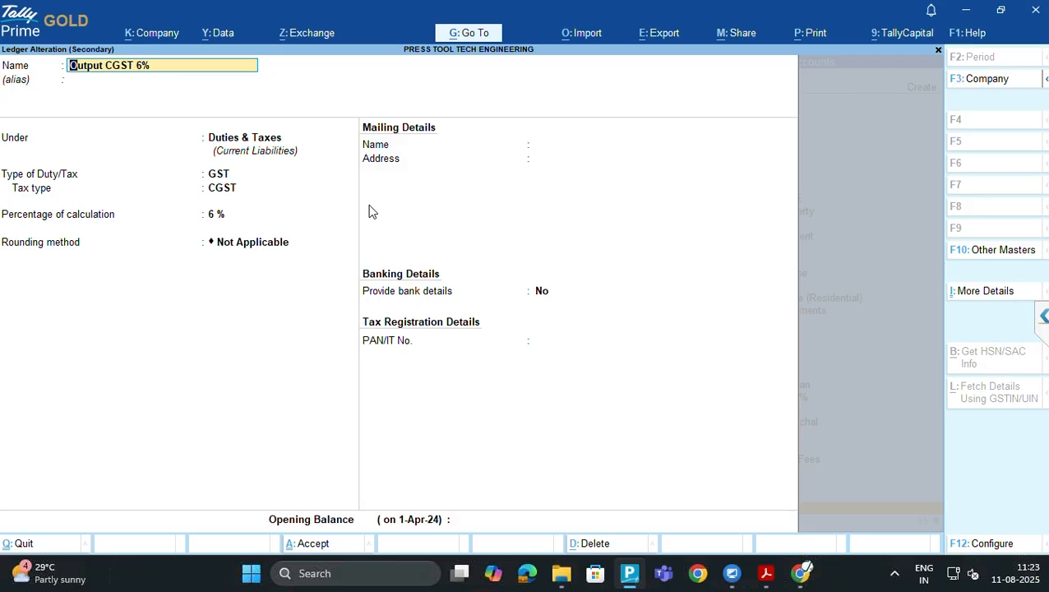
{"action": "key", "text": "Return"}
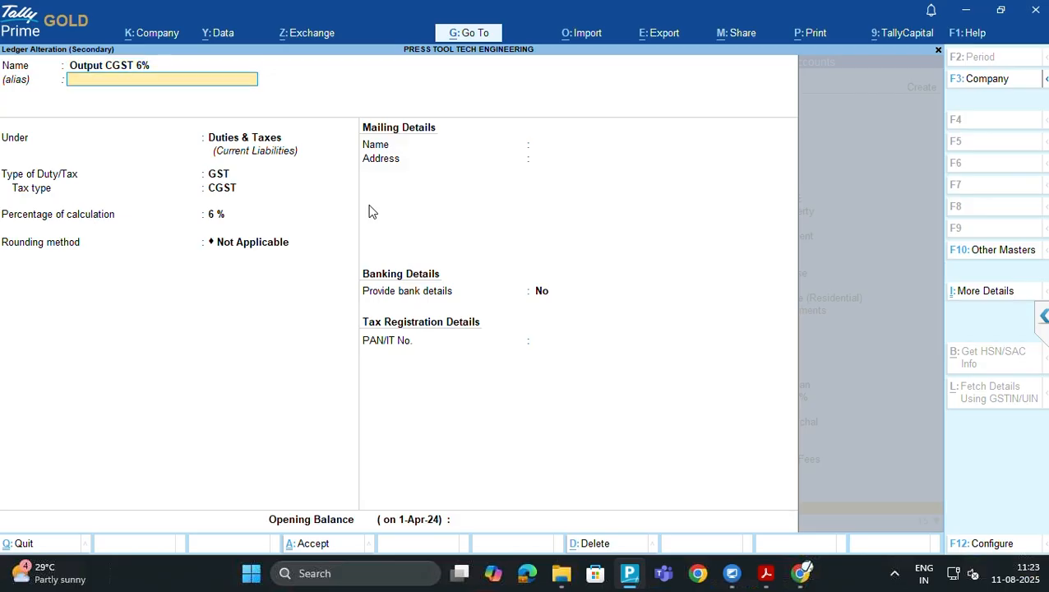
{"action": "key", "text": "Return"}
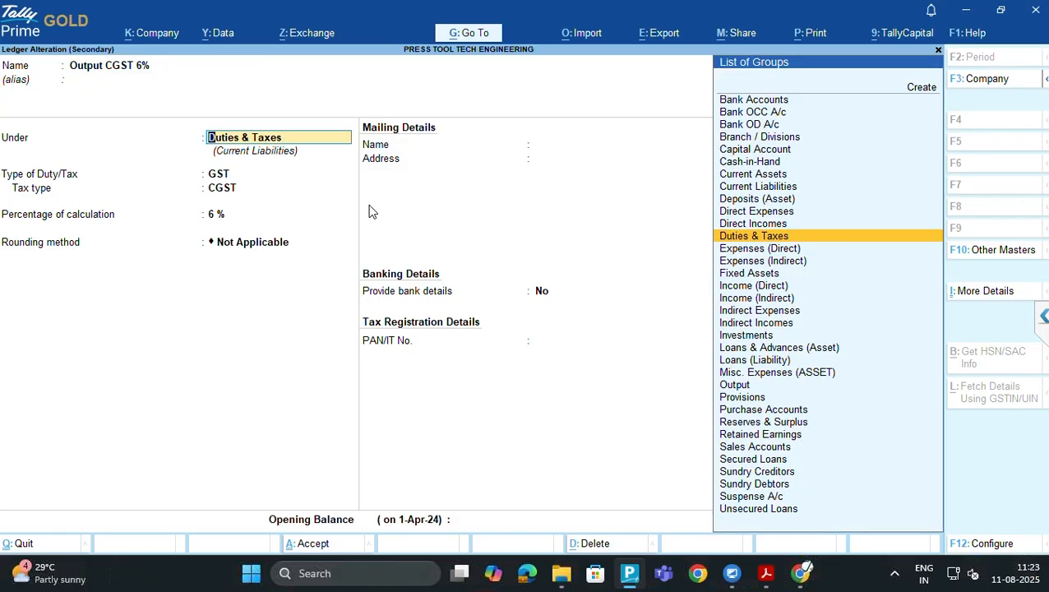
{"action": "key", "text": "Return"}
{"action": "key", "text": "Return"}
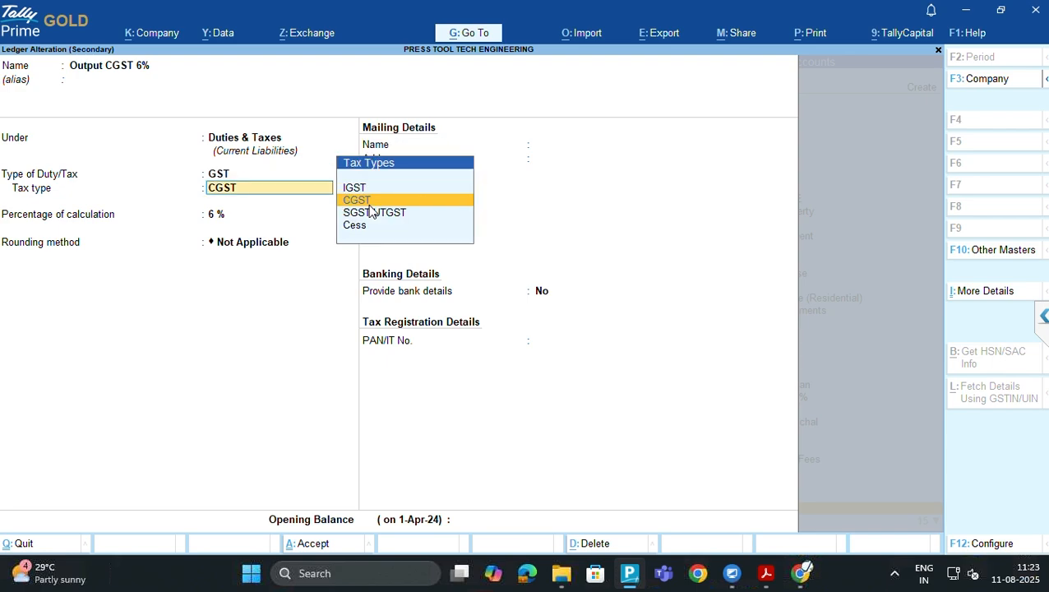
{"action": "key", "text": "Return"}
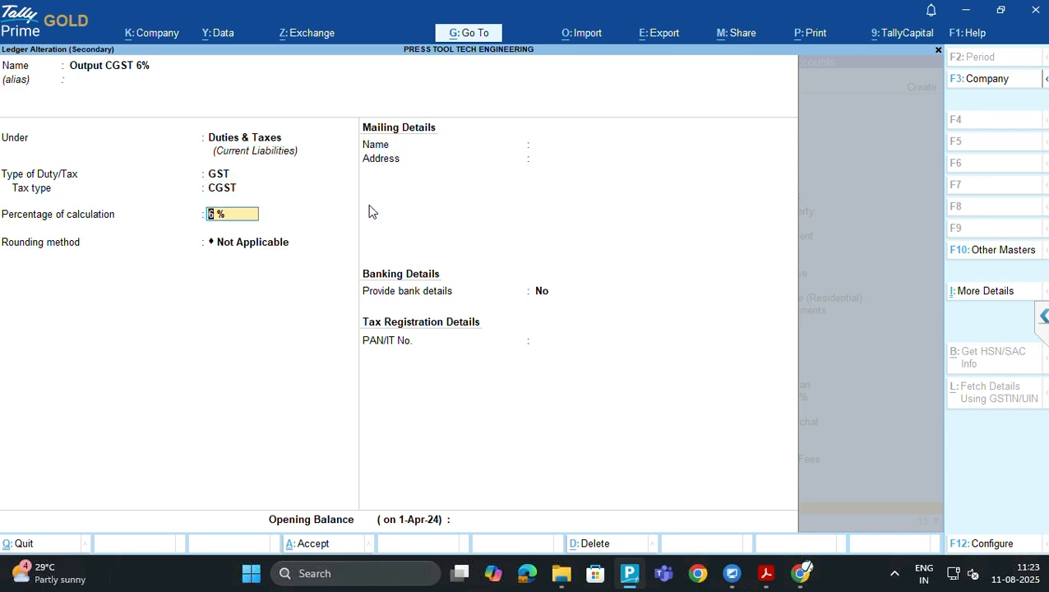
{"action": "key", "text": "Return"}
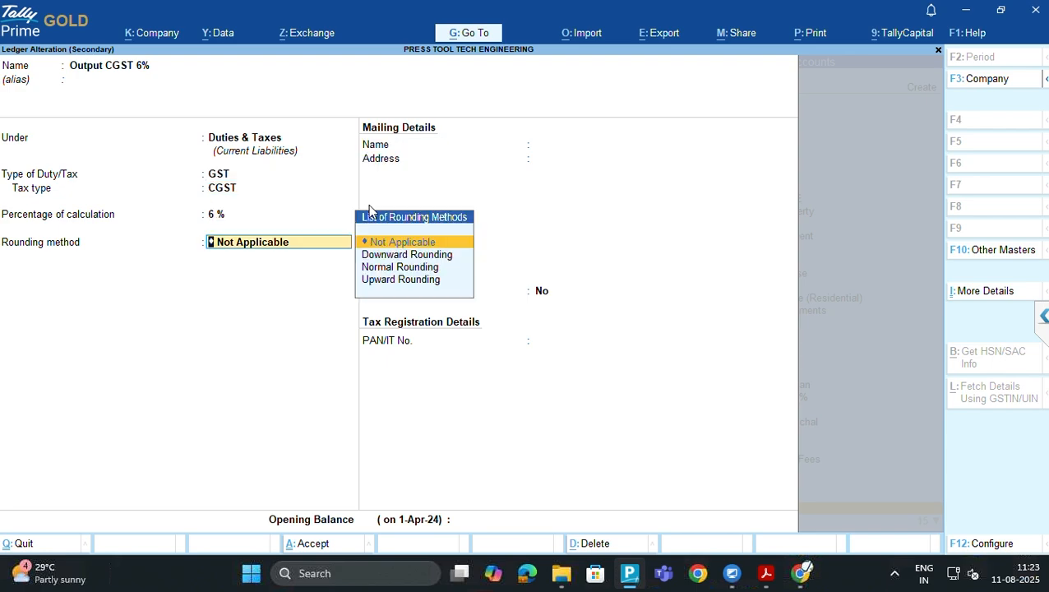
{"action": "key", "text": "Return"}
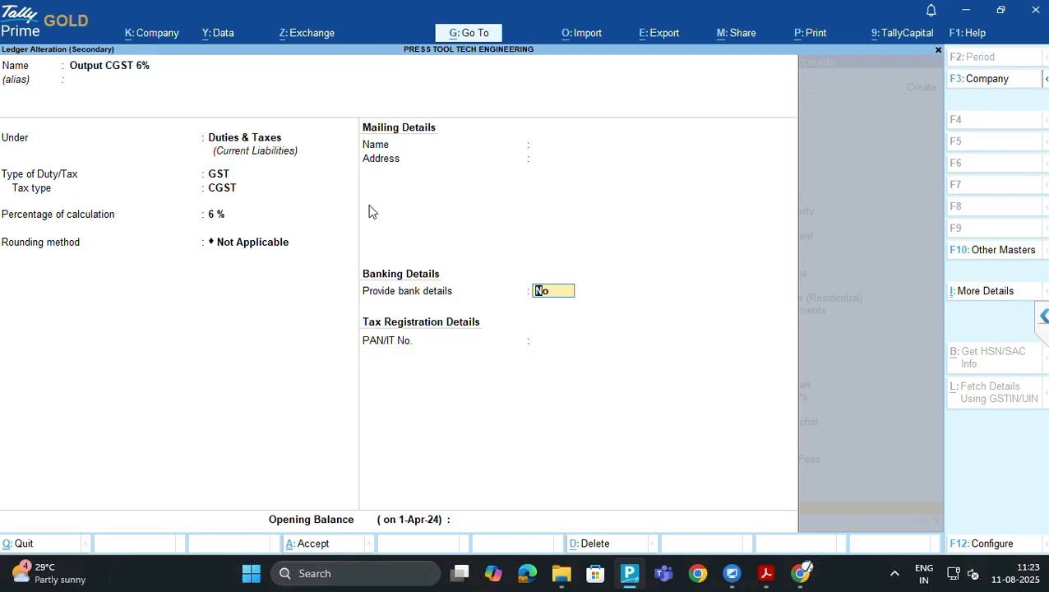
{"action": "key", "text": "Return"}
{"action": "key", "text": "Return"}
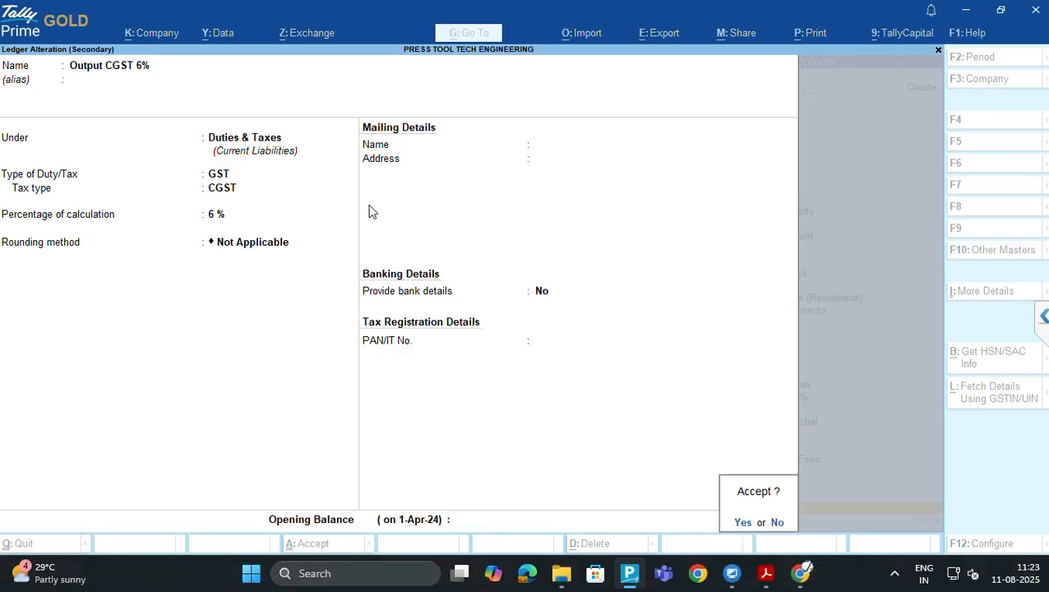
{"action": "key", "text": "Return"}
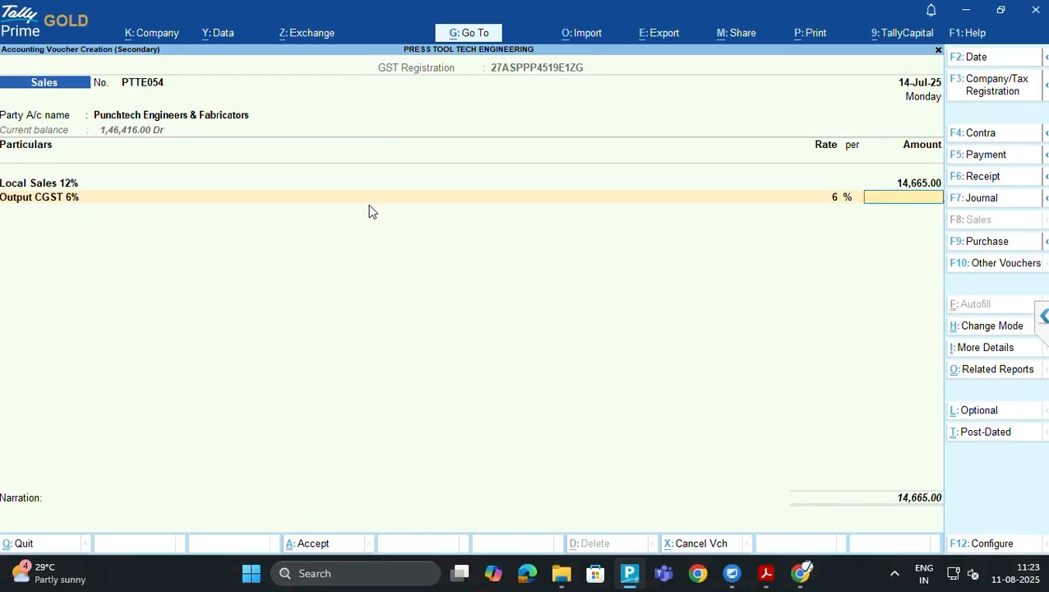
Scroll through the tax invoice PDF to check the figures, then return to the voucher
{"action": "key", "text": "alt+Tab"}
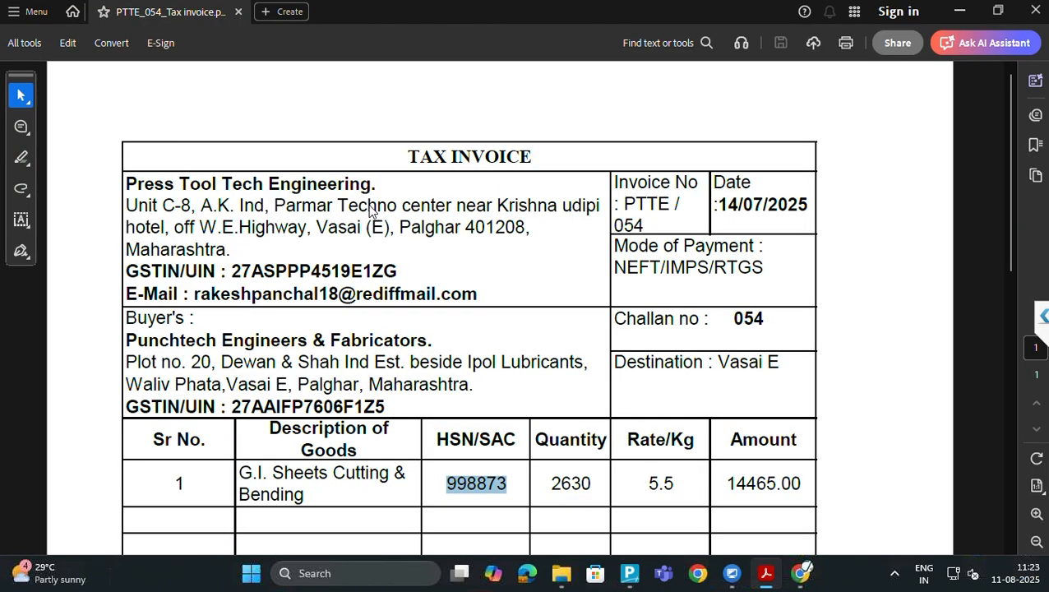
{"action": "scroll", "coordinate": [372, 212], "scroll_direction": "down", "scroll_amount": 1}
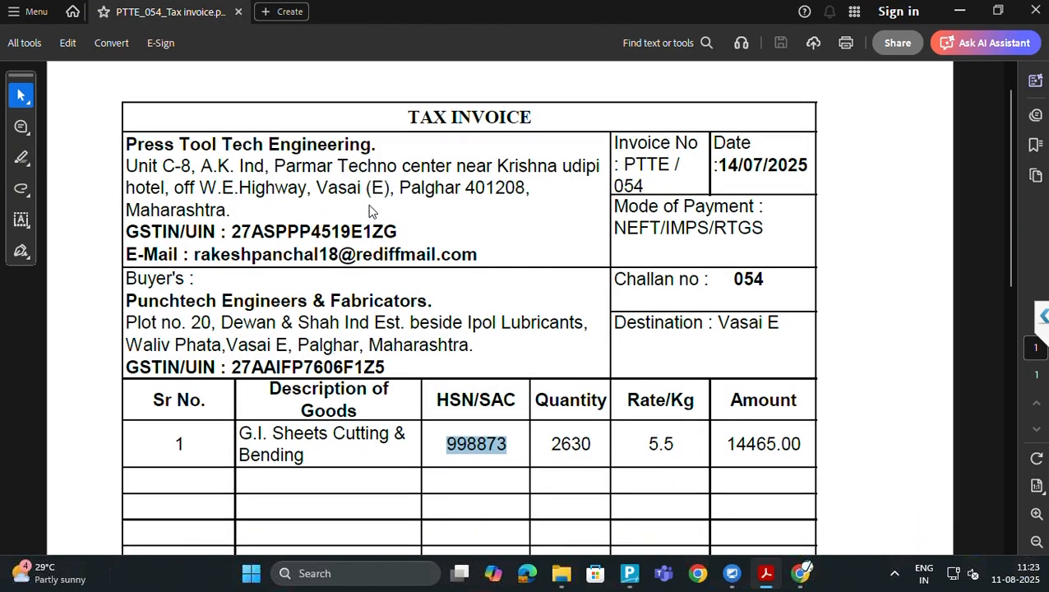
{"action": "scroll", "coordinate": [372, 212], "scroll_direction": "down", "scroll_amount": 7}
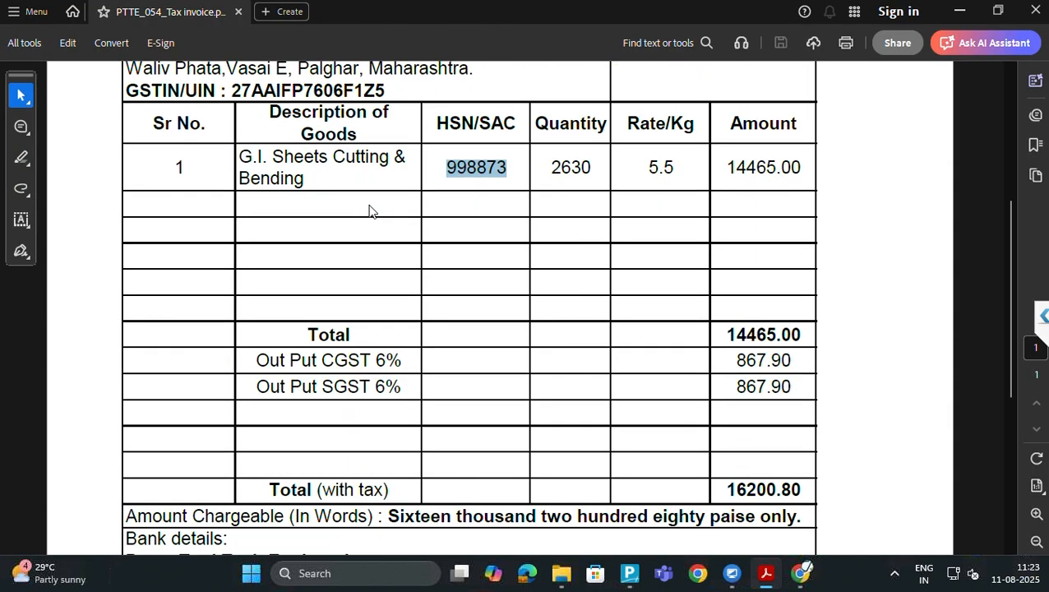
{"action": "key", "text": "alt+Tab"}
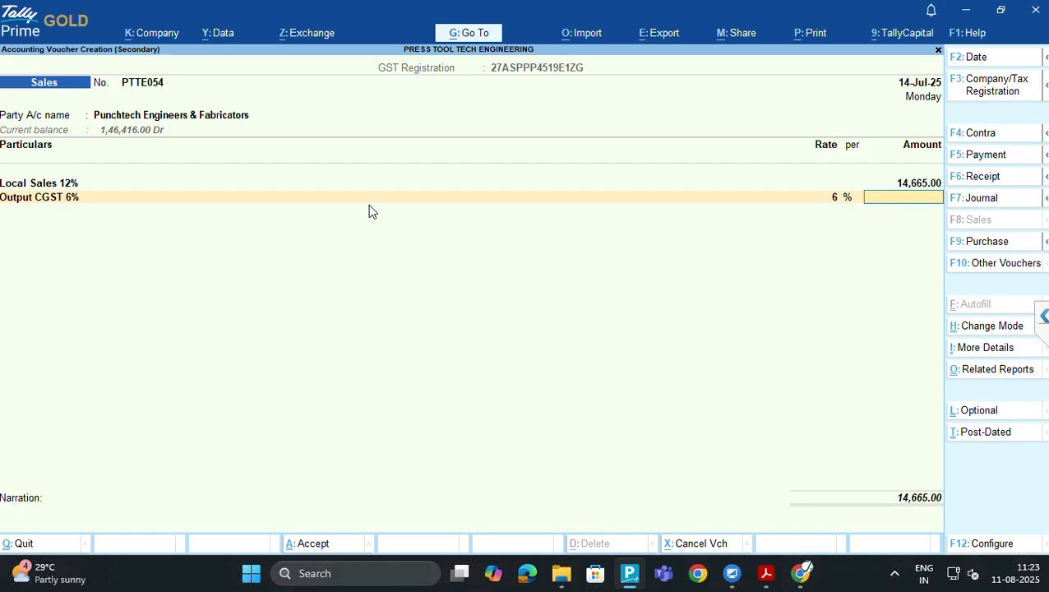
Enter 867.90 for CGST and add an Output SGST 6% line of 867.90
{"action": "type", "text": "867.90"}
{"action": "key", "text": "Return"}
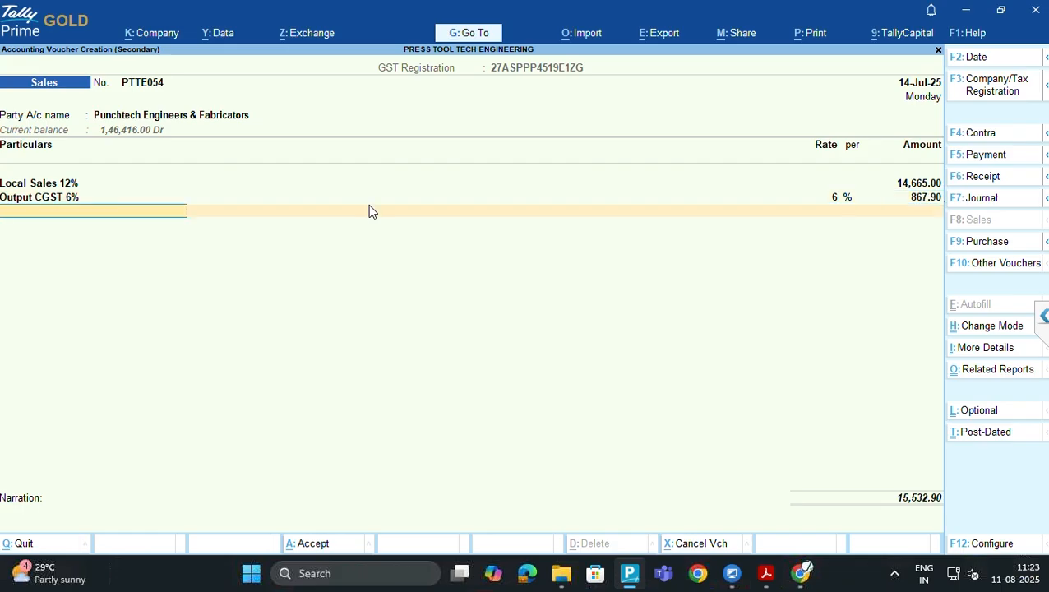
{"action": "type", "text": "SGST"}
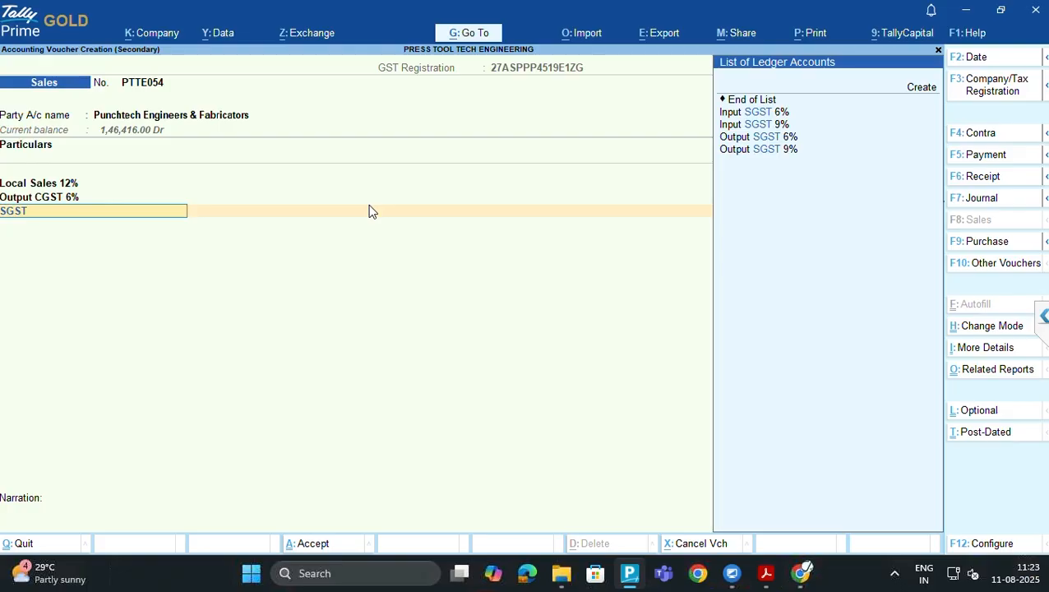
{"action": "key", "text": "Down"}
{"action": "key", "text": "Down"}
{"action": "key", "text": "Down"}
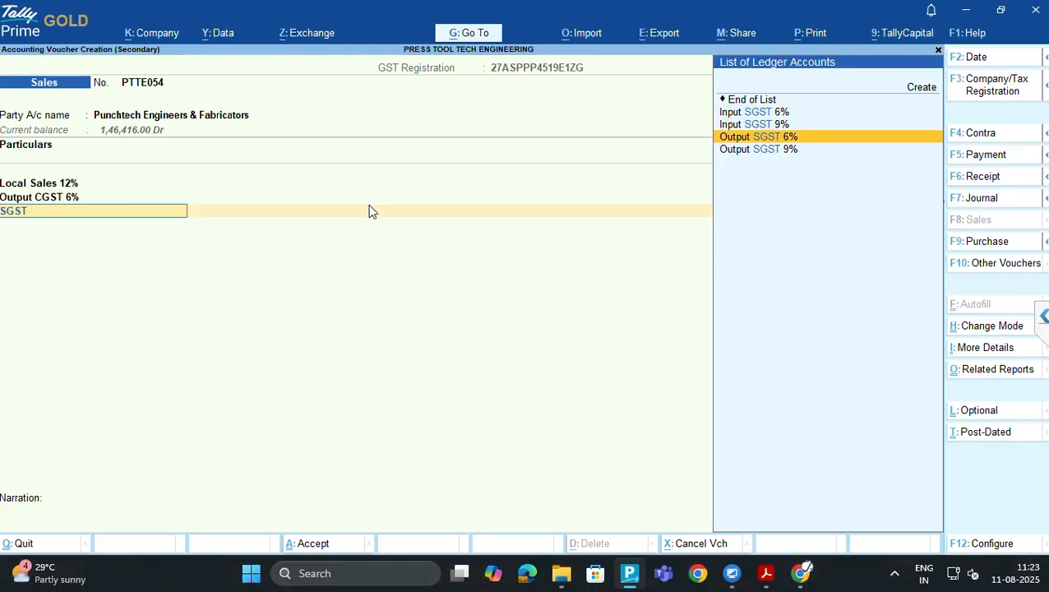
{"action": "key", "text": "Return"}
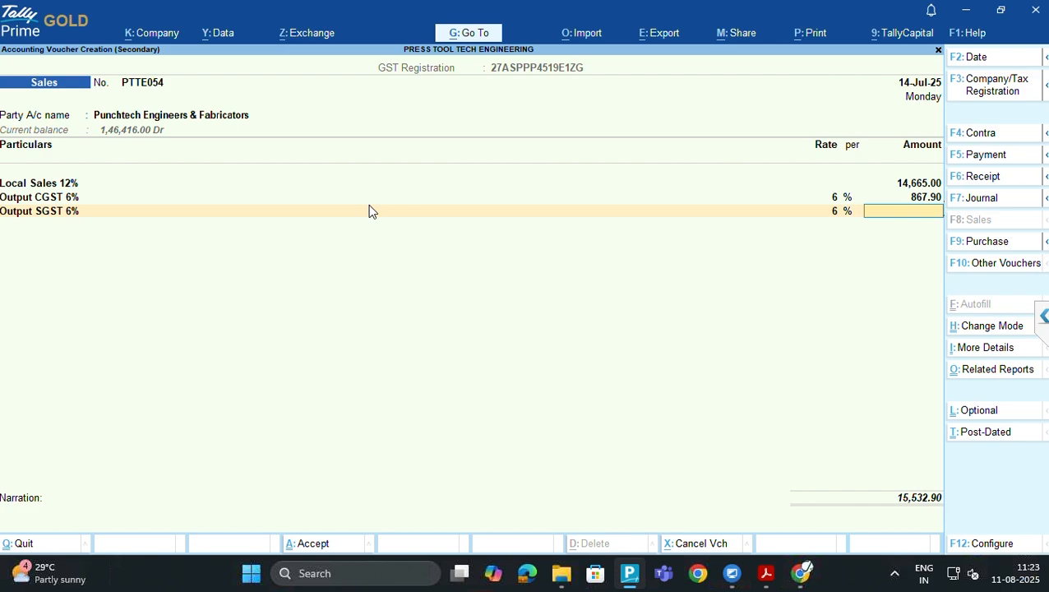
{"action": "type", "text": "867.90"}
{"action": "key", "text": "Return"}
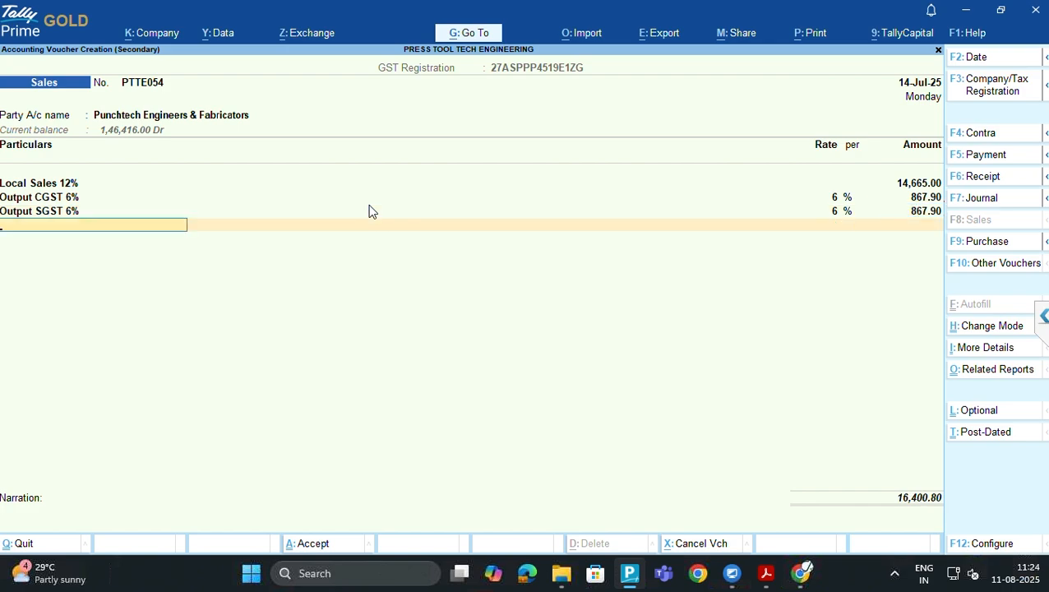
Allocate 16,400.80 as New Ref PTTE054 in bill-wise details and leave the narration empty
{"action": "key", "text": "Return"}
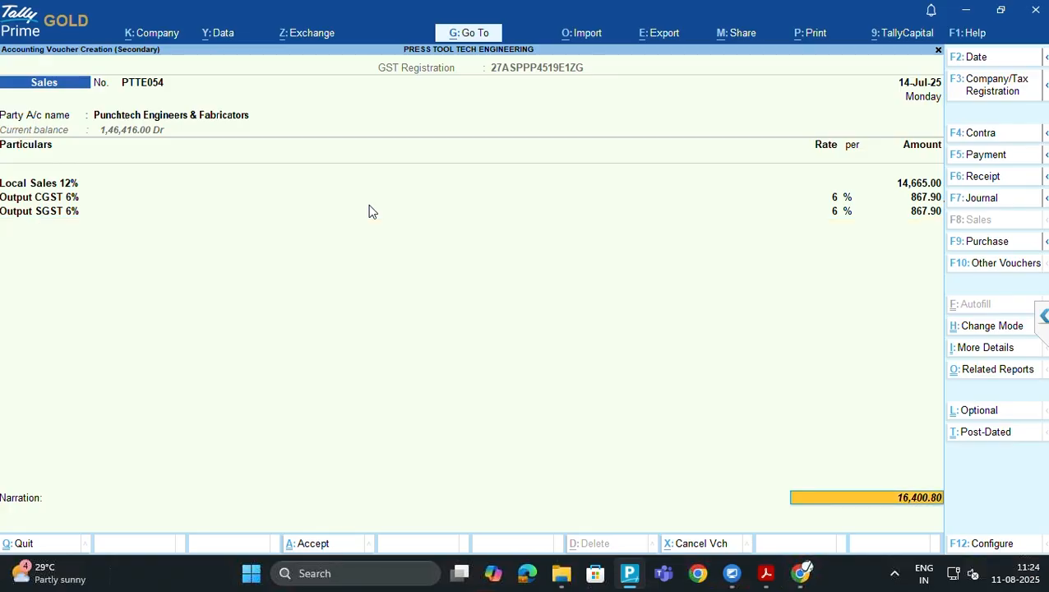
{"action": "key", "text": "Return"}
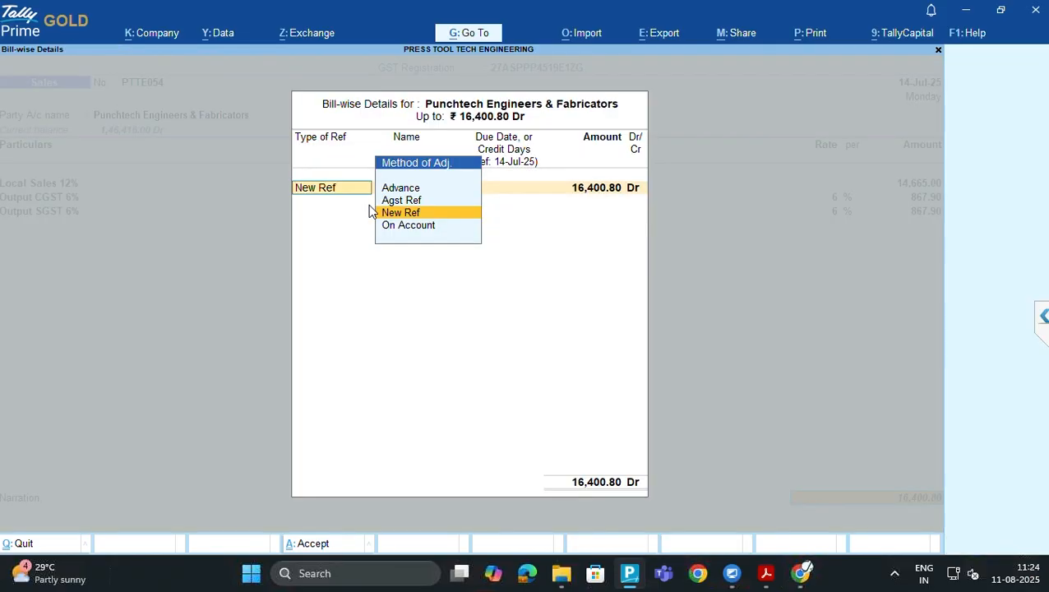
{"action": "key", "text": "Return"}
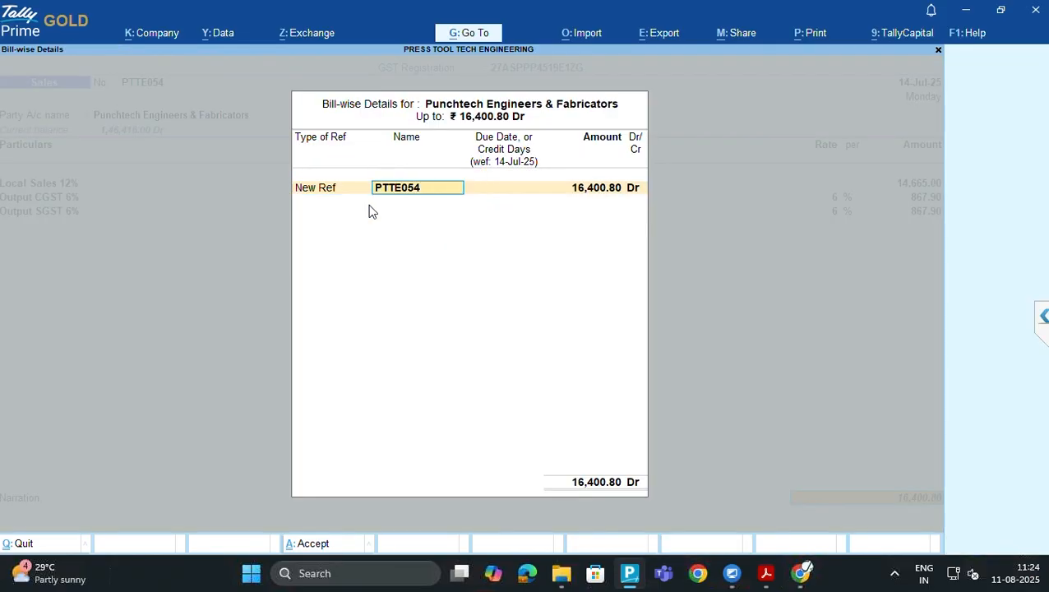
{"action": "key", "text": "Return"}
{"action": "key", "text": "Return"}
{"action": "key", "text": "Return"}
{"action": "key", "text": "Return"}
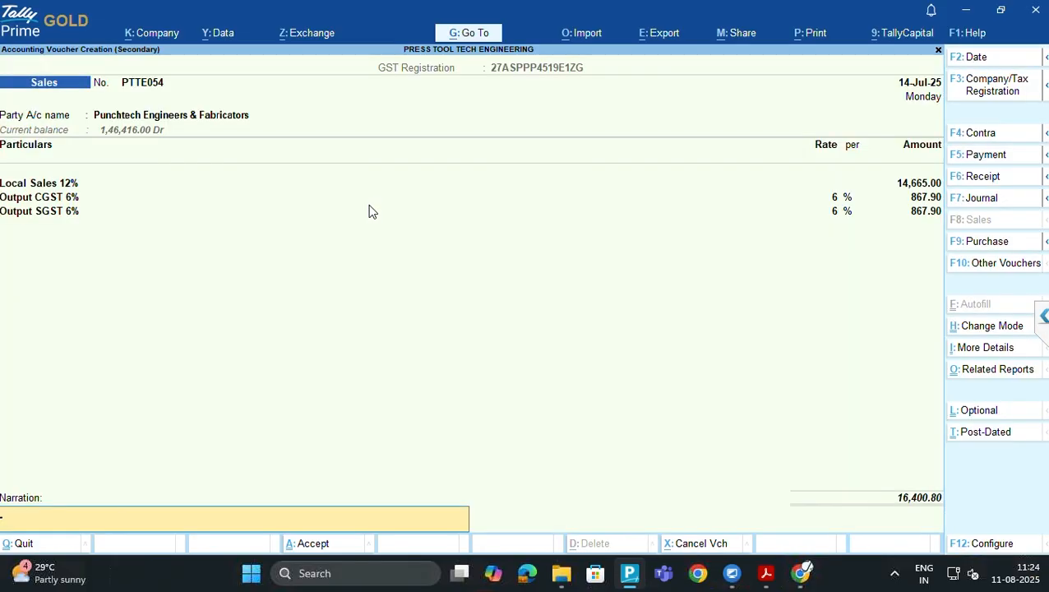
{"action": "key", "text": "Return"}
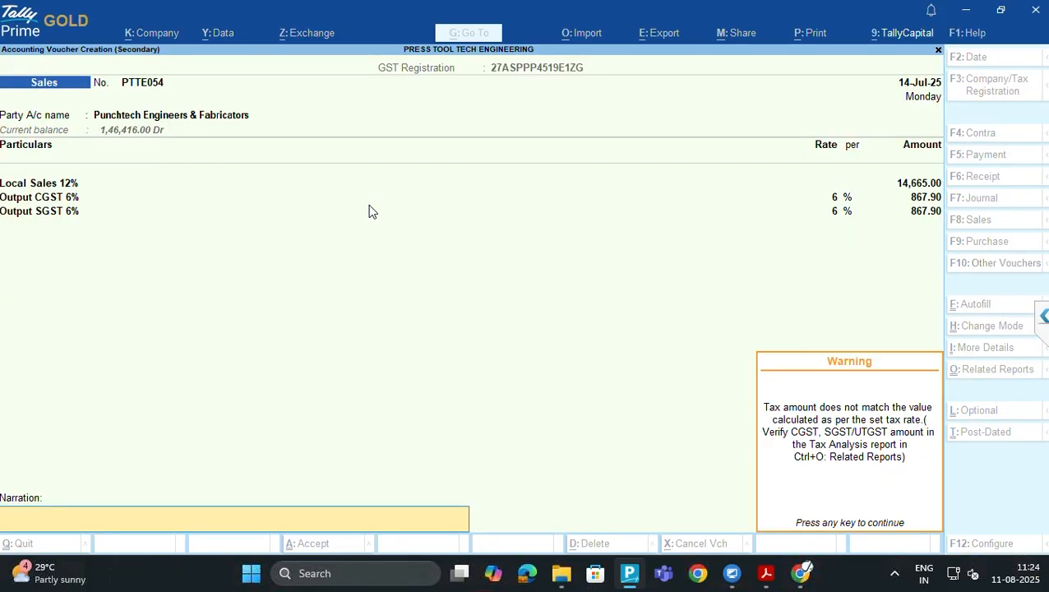
{"action": "key", "text": "Return"}
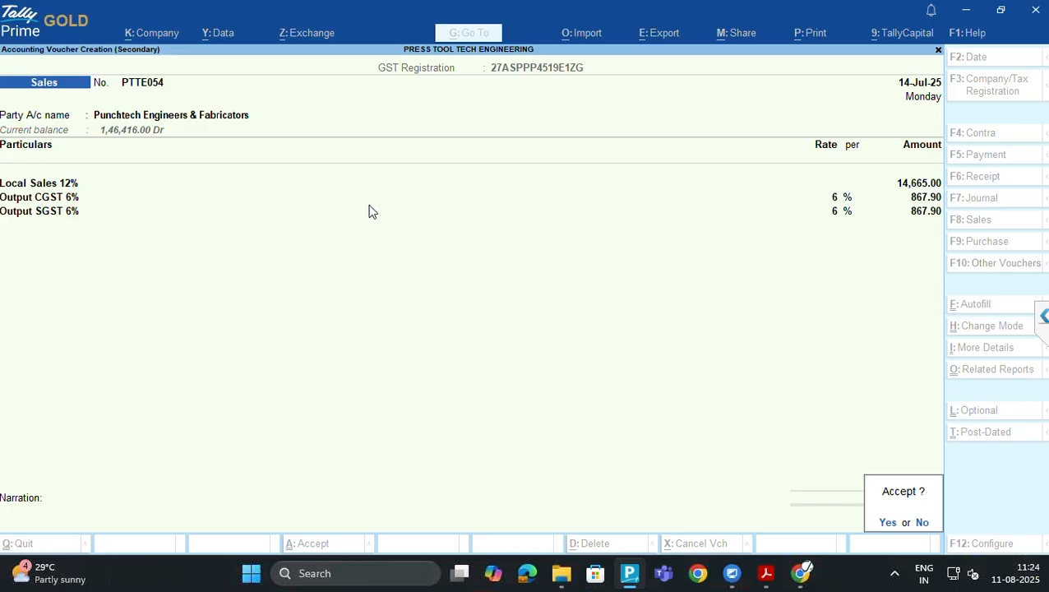
Save voucher PTTE054, glance at the Mehtech voucher in the register, and close the invoice PDF
{"action": "key", "text": "Return"}
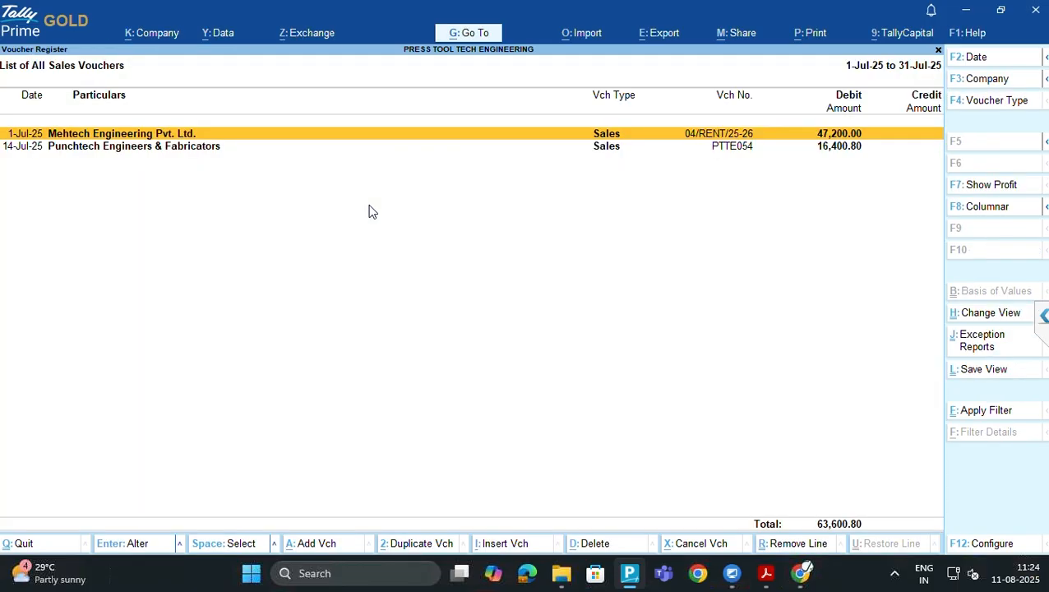
{"action": "key", "text": "Return"}
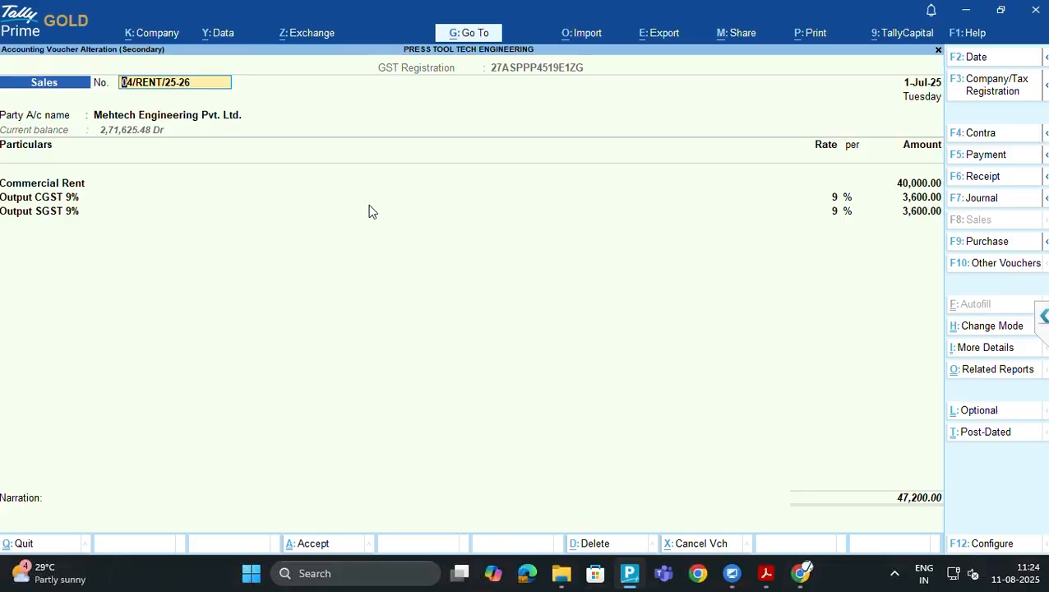
{"action": "key", "text": "Escape"}
{"action": "key", "text": "Return"}
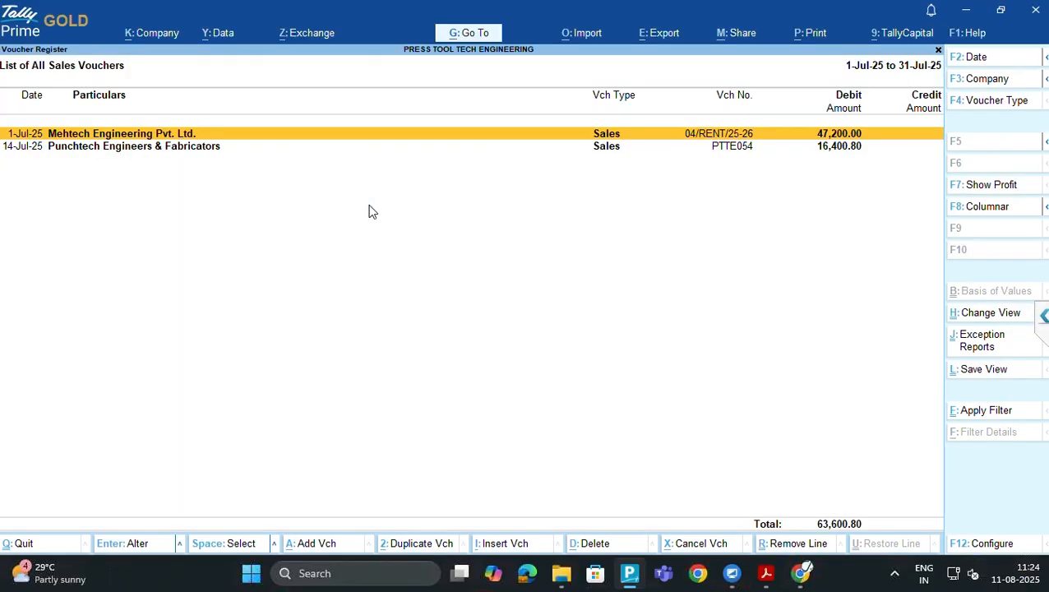
{"action": "key", "text": "Down"}
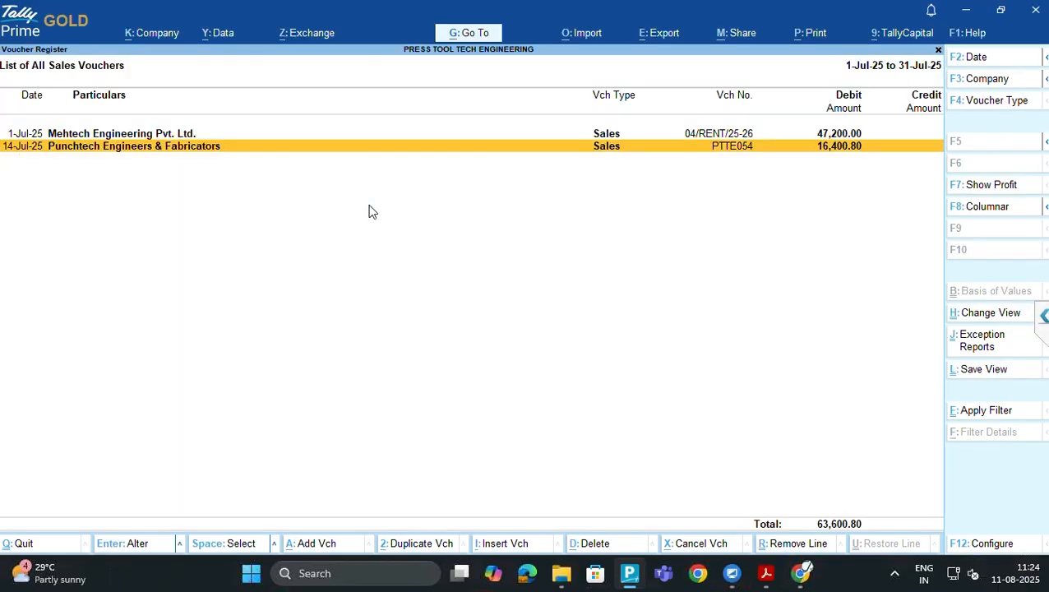
{"action": "key", "text": "alt+Tab"}
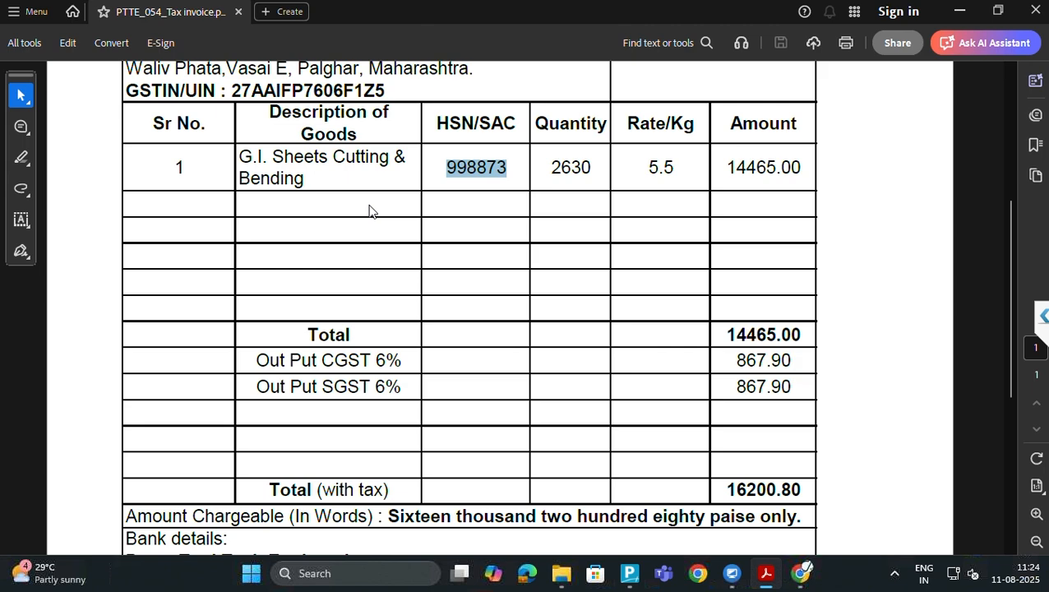
{"action": "left_click", "coordinate": [1034, 18]}
Open PTTE_055_tax invoice, the file after PTTE_054 in the 4. July 25 folder
{"action": "key", "text": "alt+Tab"}
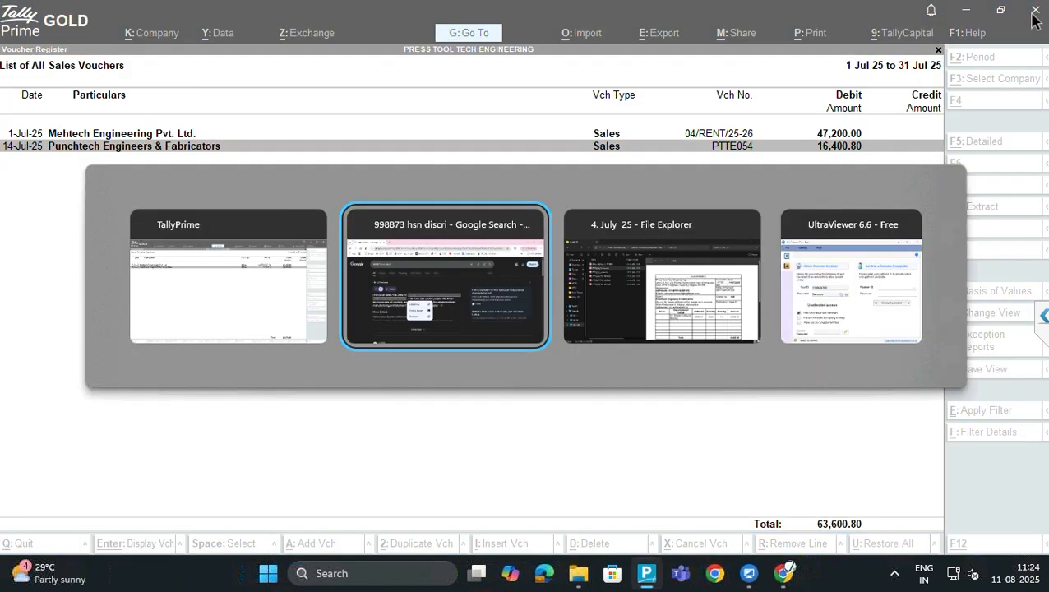
{"action": "key", "text": "alt+Tab"}
{"action": "key", "text": "alt+Tab"}
{"action": "key", "text": "alt+Tab"}
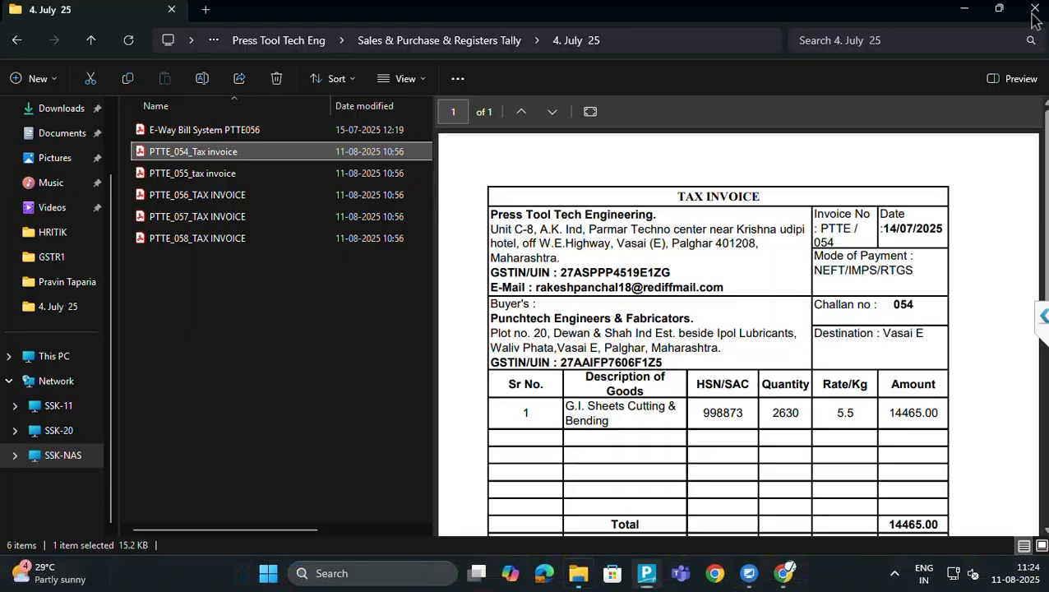
{"action": "key", "text": "Down"}
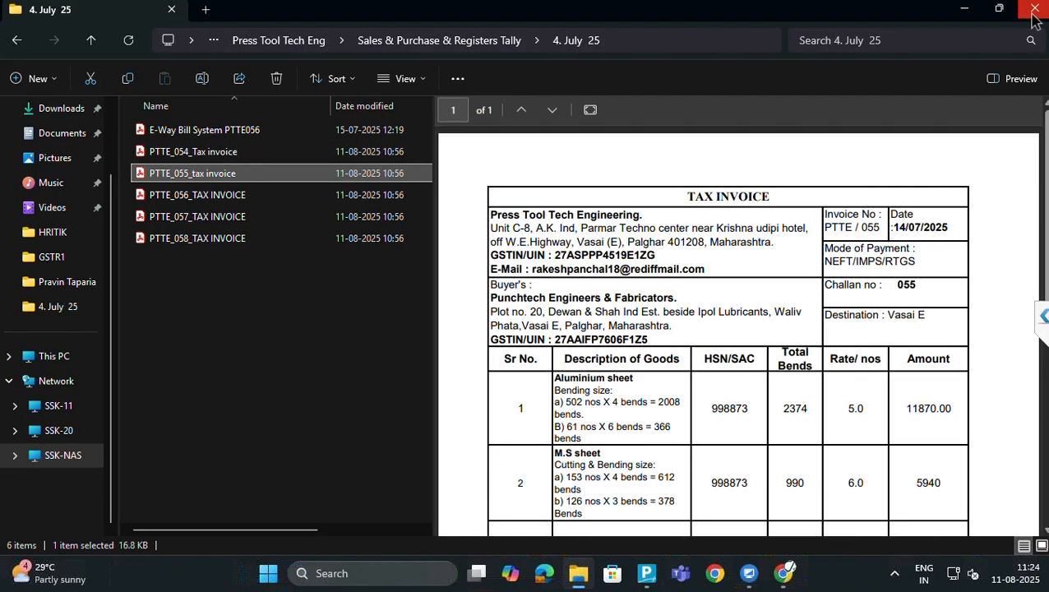
{"action": "key", "text": "Return"}
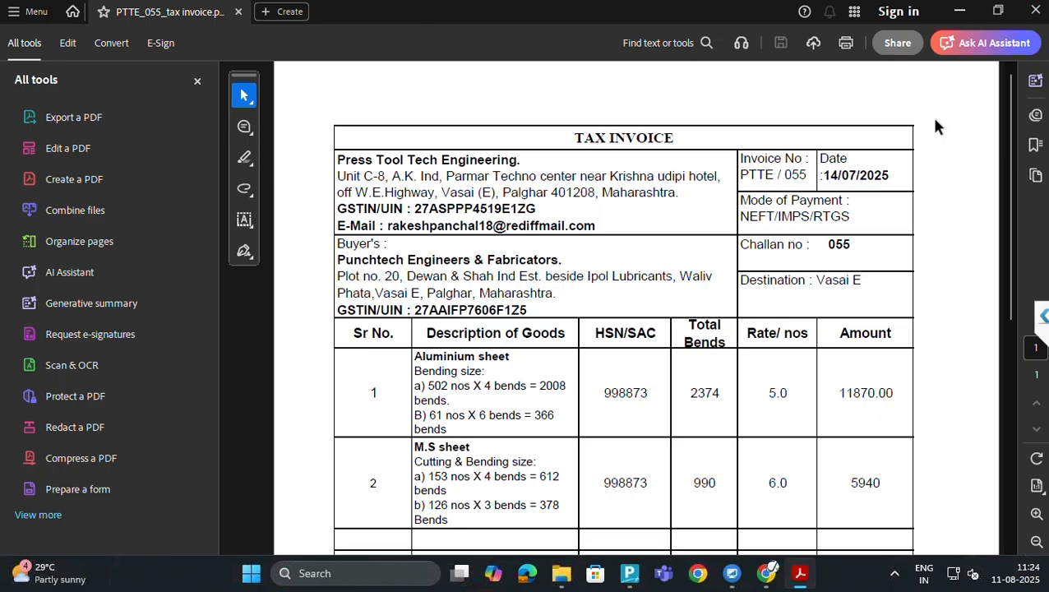
{"action": "scroll", "coordinate": [718, 262], "scroll_direction": "down", "scroll_amount": 5}
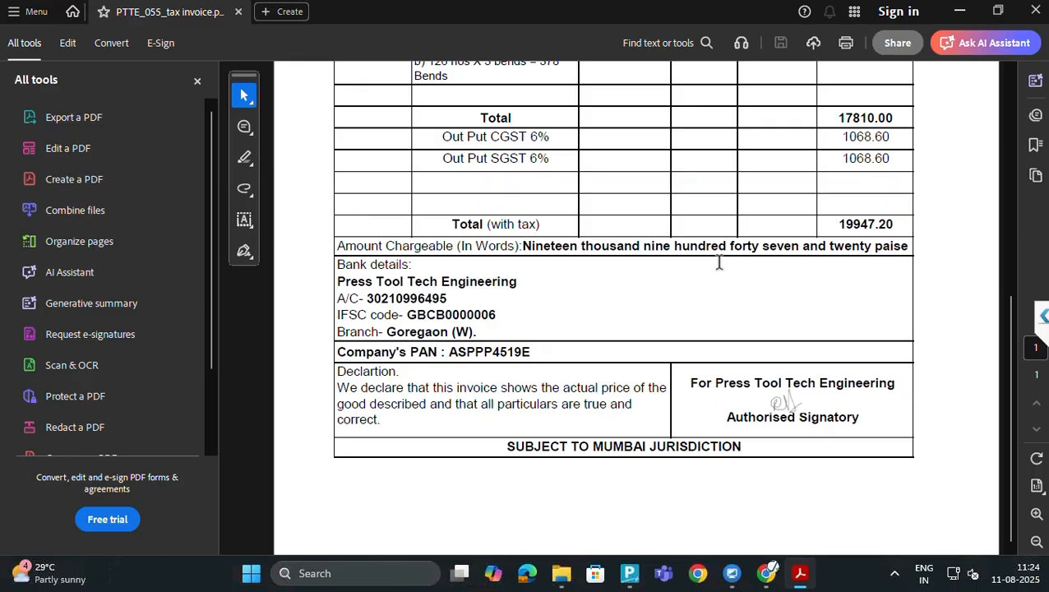
{"action": "scroll", "coordinate": [718, 261], "scroll_direction": "up", "scroll_amount": 2}
{"action": "scroll", "coordinate": [719, 261], "scroll_direction": "up", "scroll_amount": 2}
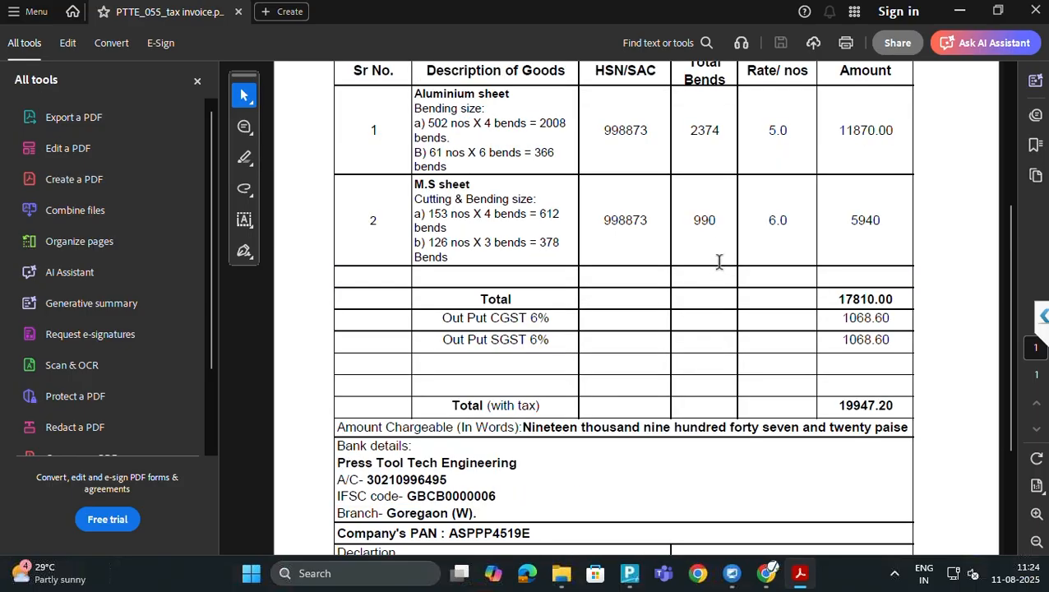
{"action": "scroll", "coordinate": [719, 262], "scroll_direction": "up", "scroll_amount": 3}
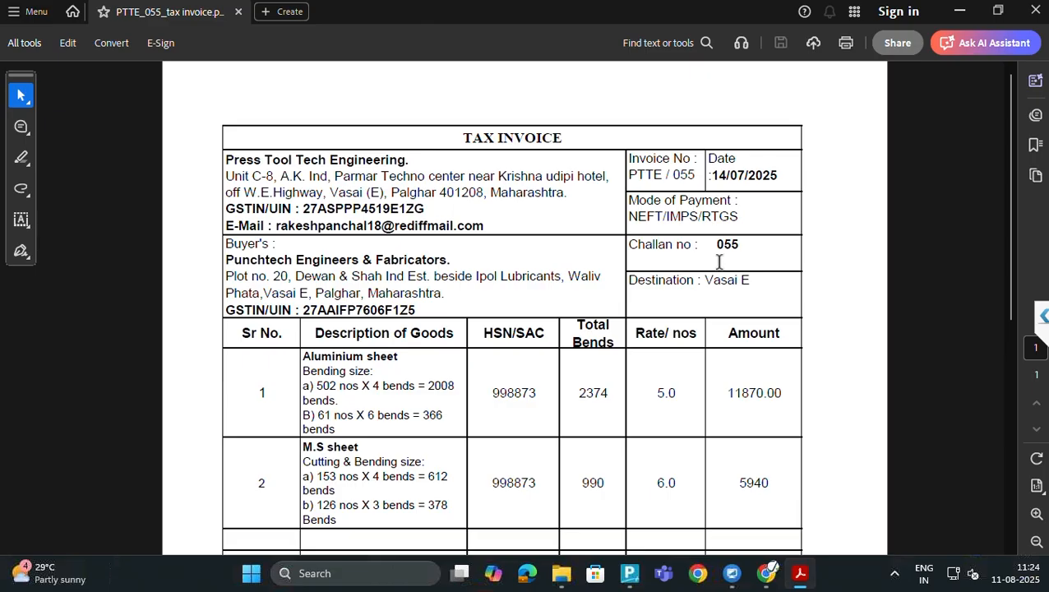
{"action": "key", "text": "alt+Tab"}
{"action": "key", "text": "alt+Tab"}
{"action": "key", "text": "alt+Tab"}
{"action": "key", "text": "alt+Tab"}
{"action": "key", "text": "alt+Tab"}
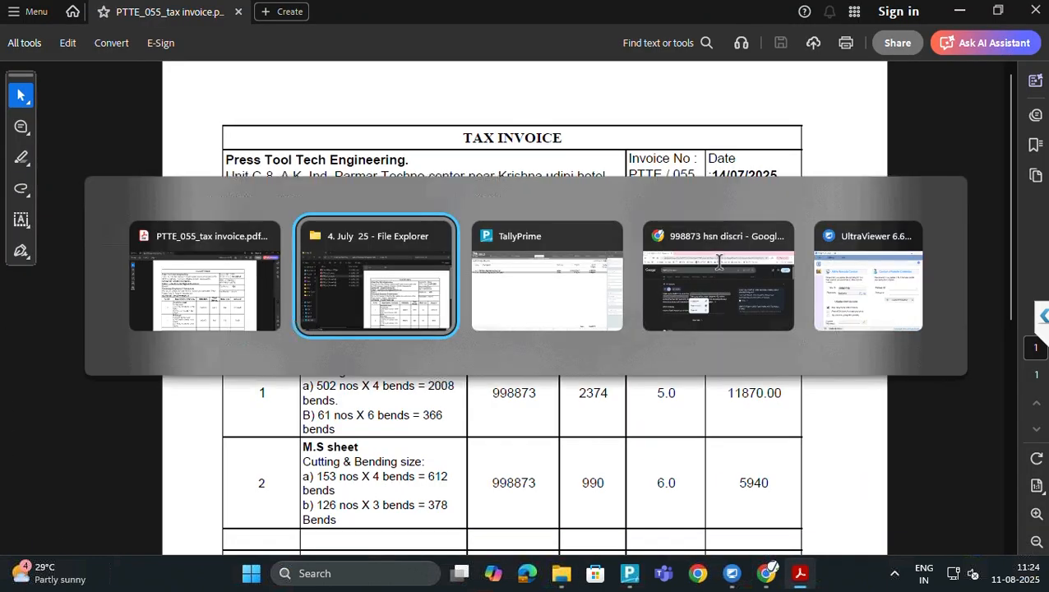
{"action": "key", "text": "alt+Tab"}
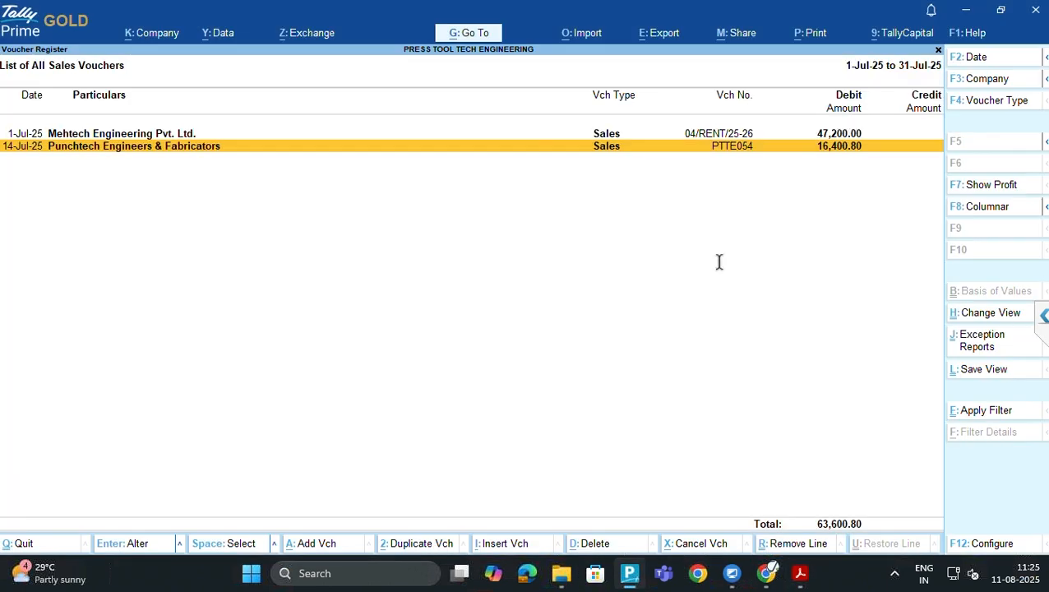
Start a new sales voucher numbered PTTE055 dated 14-Jul-25
{"action": "key", "text": "alt"}
{"action": "key", "text": "alt+a"}
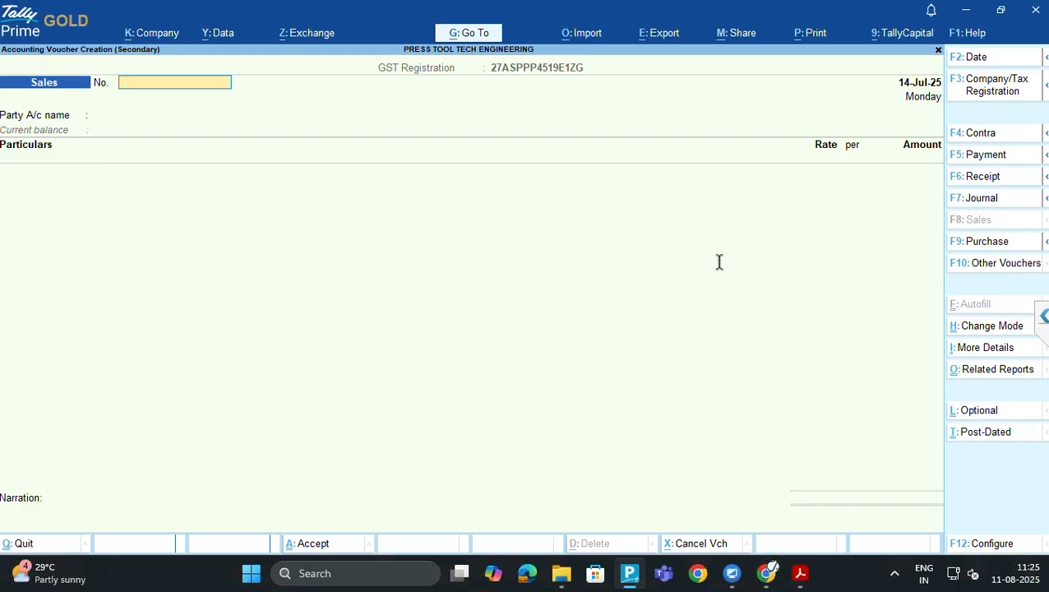
{"action": "type", "text": "PTTE055"}
{"action": "key", "text": "Return"}
{"action": "key", "text": "alt+Tab"}
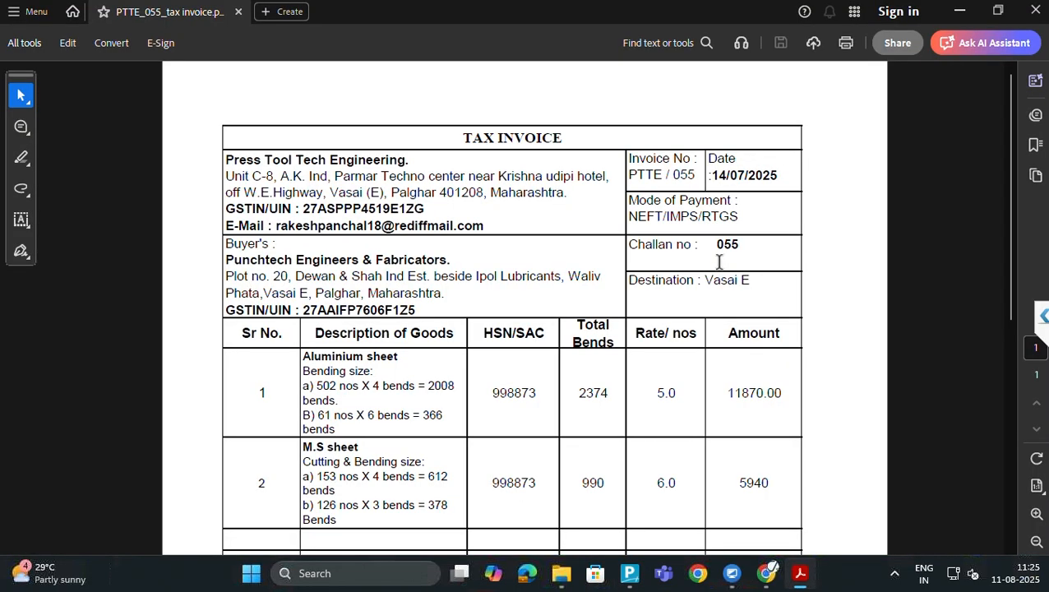
{"action": "key", "text": "alt+Tab"}
{"action": "key", "text": "Return"}
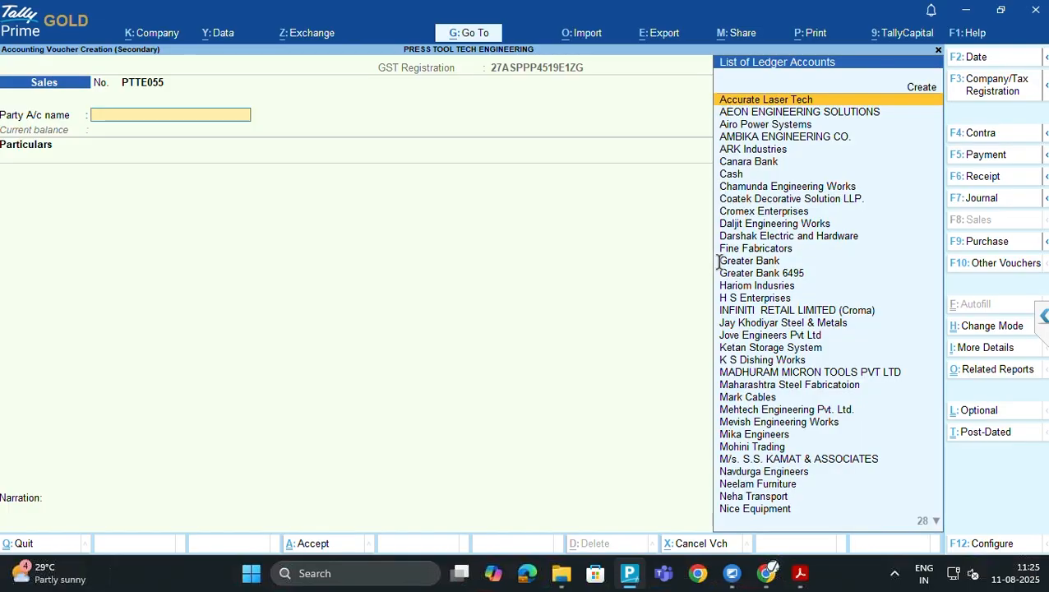
Choose party Punchtech Engineers & Fabricators, keep dispatch and party details, and add Local Sales 12%
{"action": "type", "text": "PUNCH"}
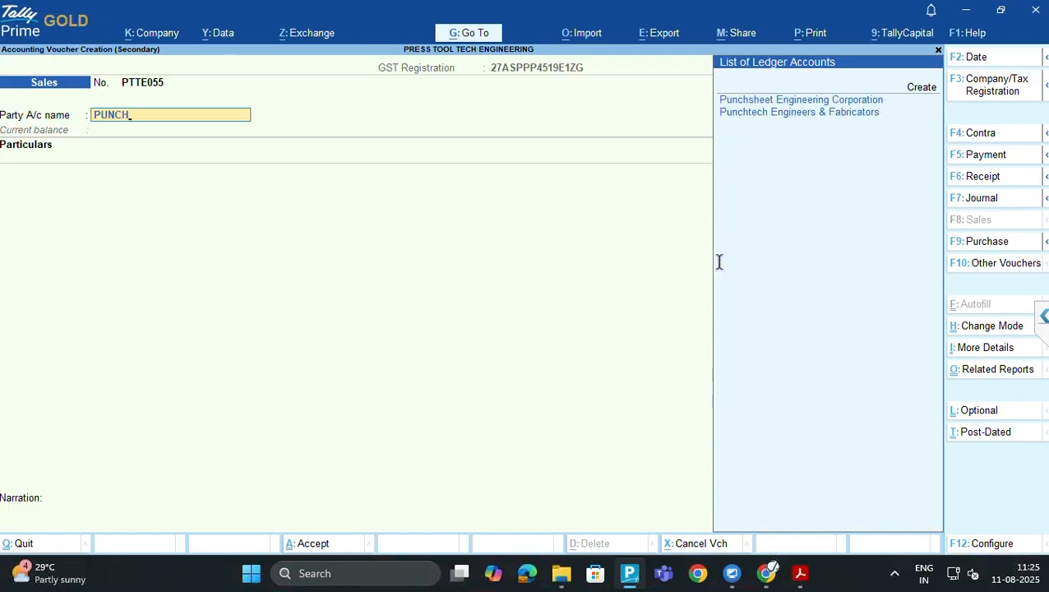
{"action": "key", "text": "Down"}
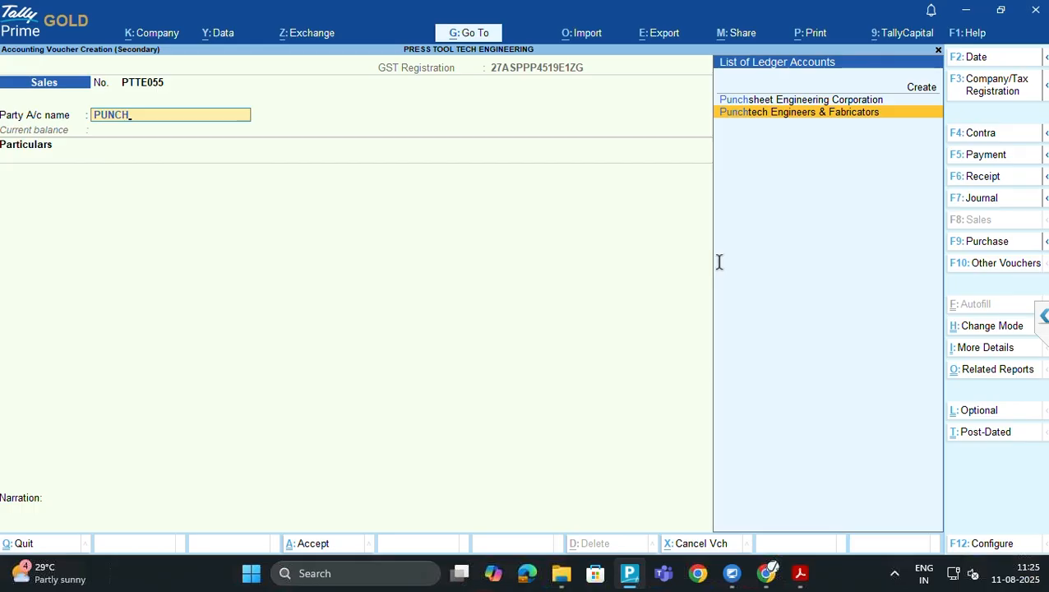
{"action": "key", "text": "Return"}
{"action": "key", "text": "Return"}
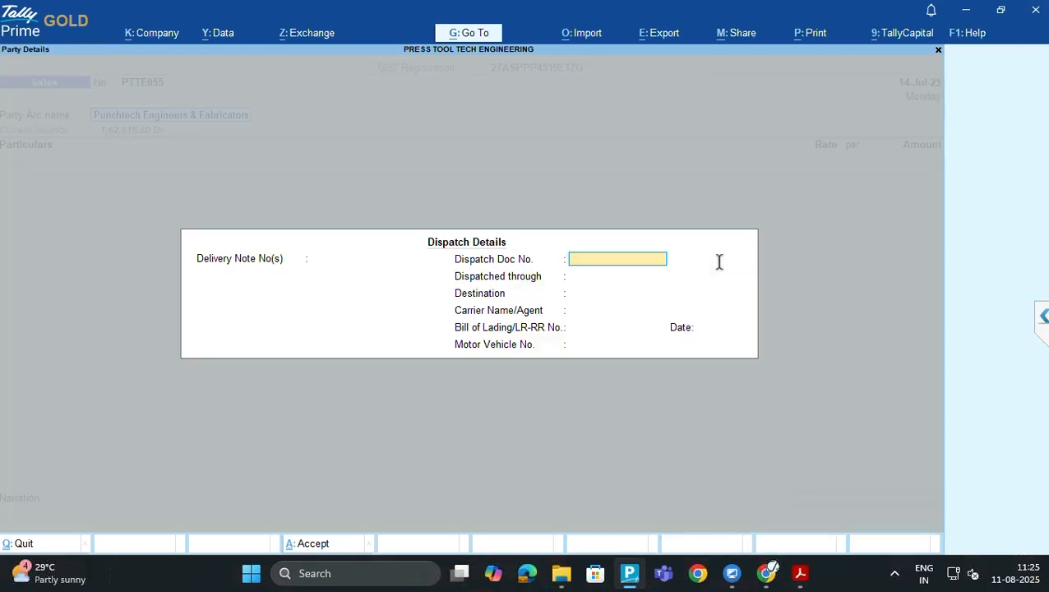
{"action": "key", "text": "ctrl+a"}
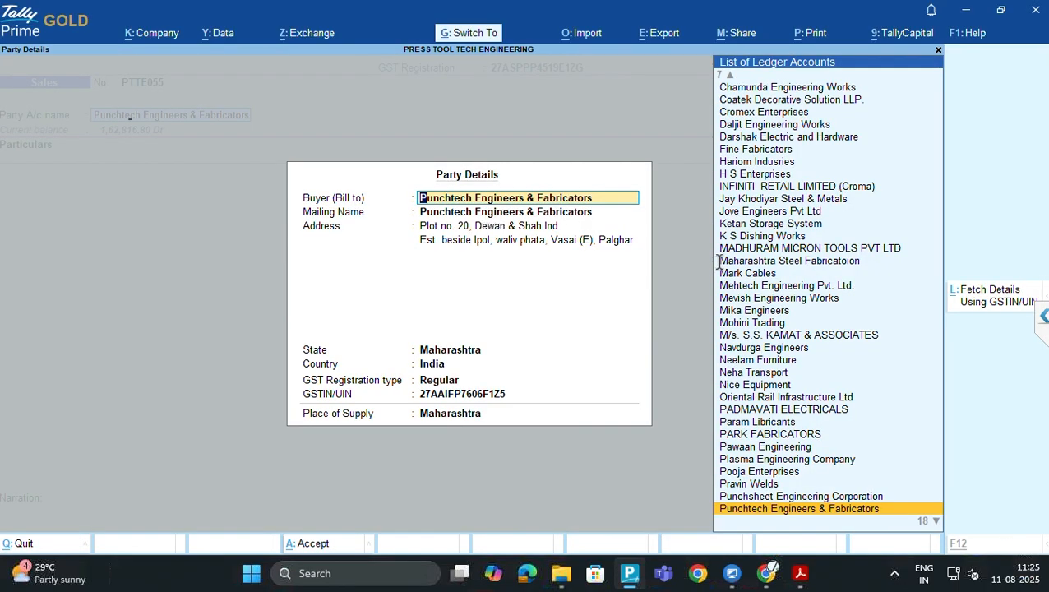
{"action": "key", "text": "ctrl+a"}
{"action": "type", "text": "LOCAL"}
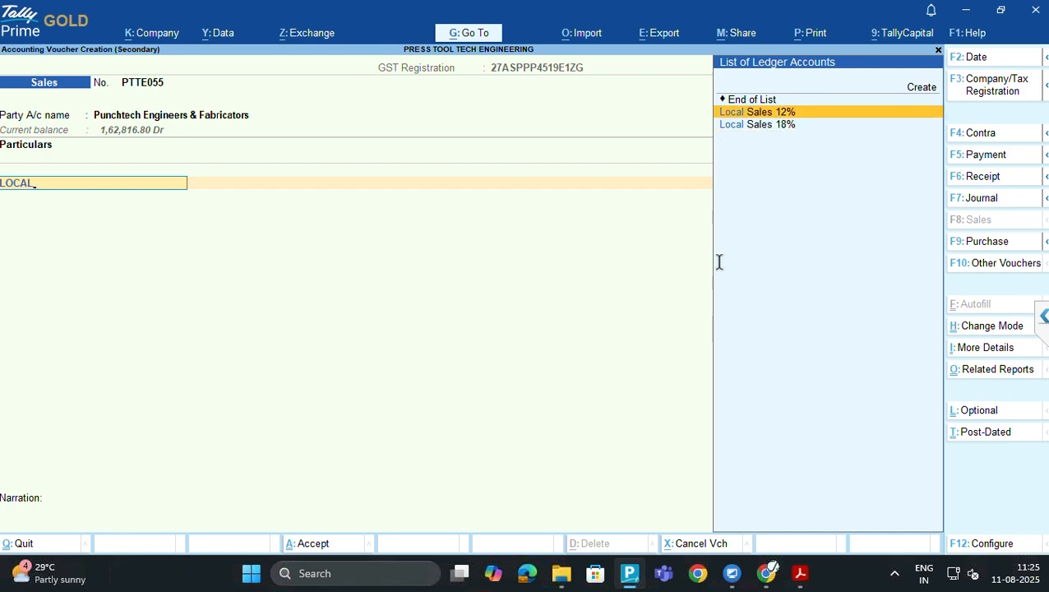
{"action": "key", "text": "Return"}
{"action": "key", "text": "alt+Tab"}
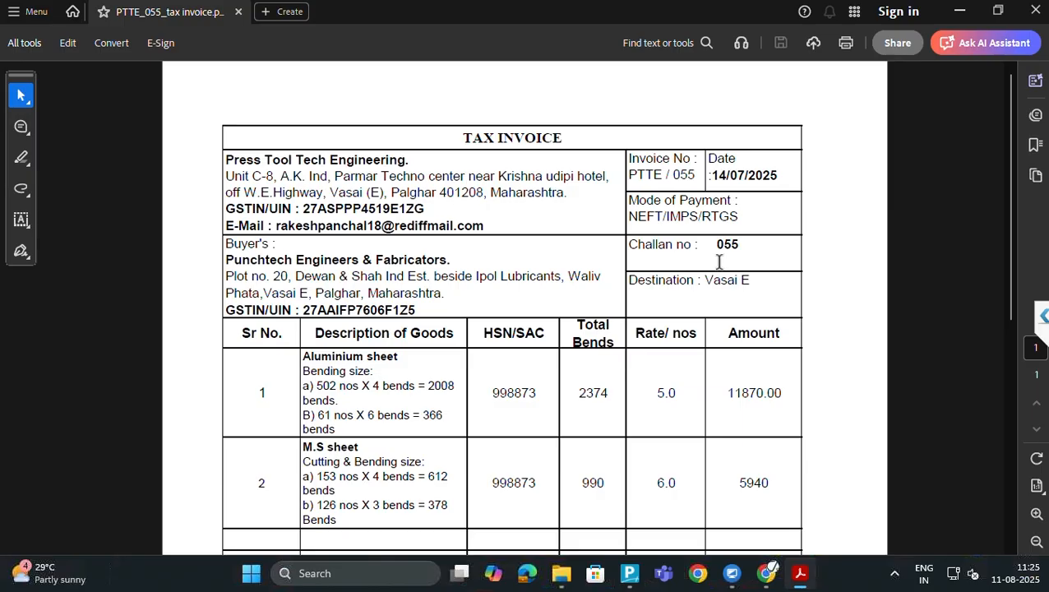
Read the 17810.00 total and tax lines on the invoice PDF, then return to TallyPrime
{"action": "scroll", "coordinate": [554, 391], "scroll_direction": "down", "scroll_amount": 3}
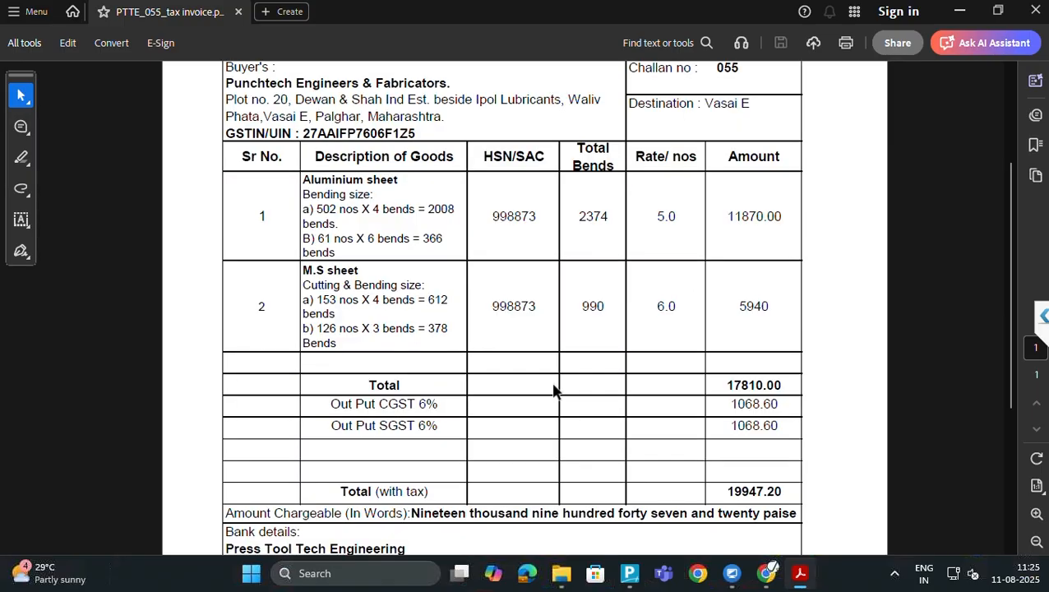
{"action": "scroll", "coordinate": [554, 392], "scroll_direction": "down", "scroll_amount": 2}
{"action": "scroll", "coordinate": [554, 391], "scroll_direction": "up", "scroll_amount": 1}
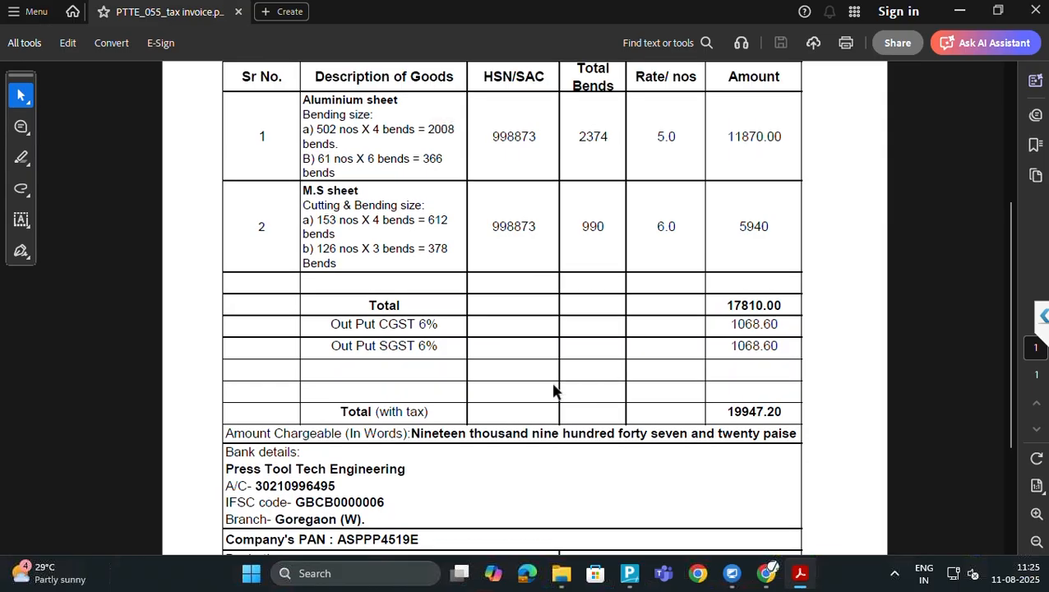
{"action": "scroll", "coordinate": [554, 391], "scroll_direction": "up", "scroll_amount": 1}
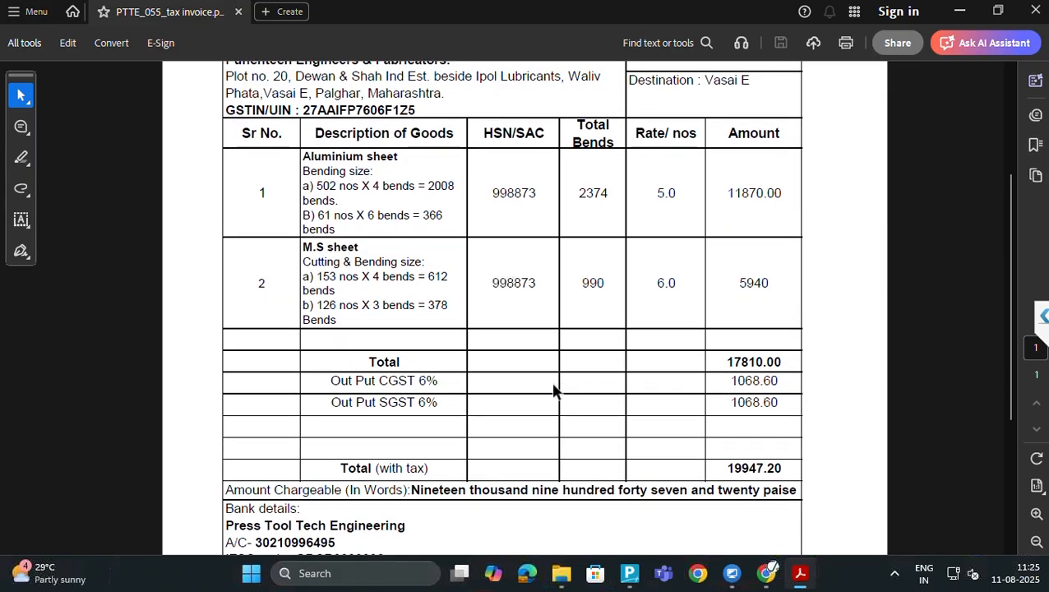
{"action": "scroll", "coordinate": [554, 391], "scroll_direction": "down", "scroll_amount": 1}
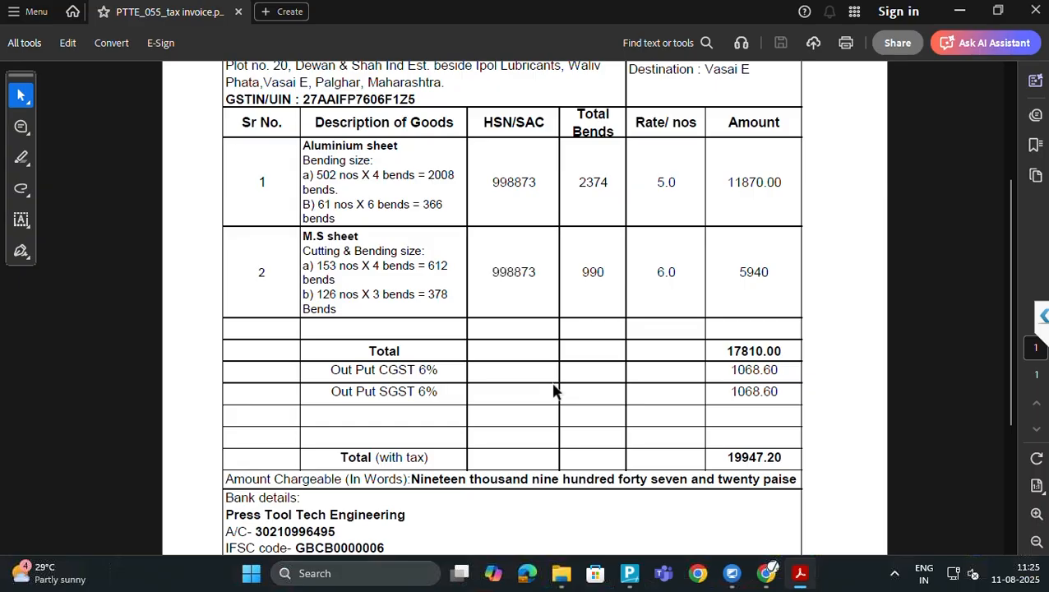
{"action": "key", "text": "alt+Tab"}
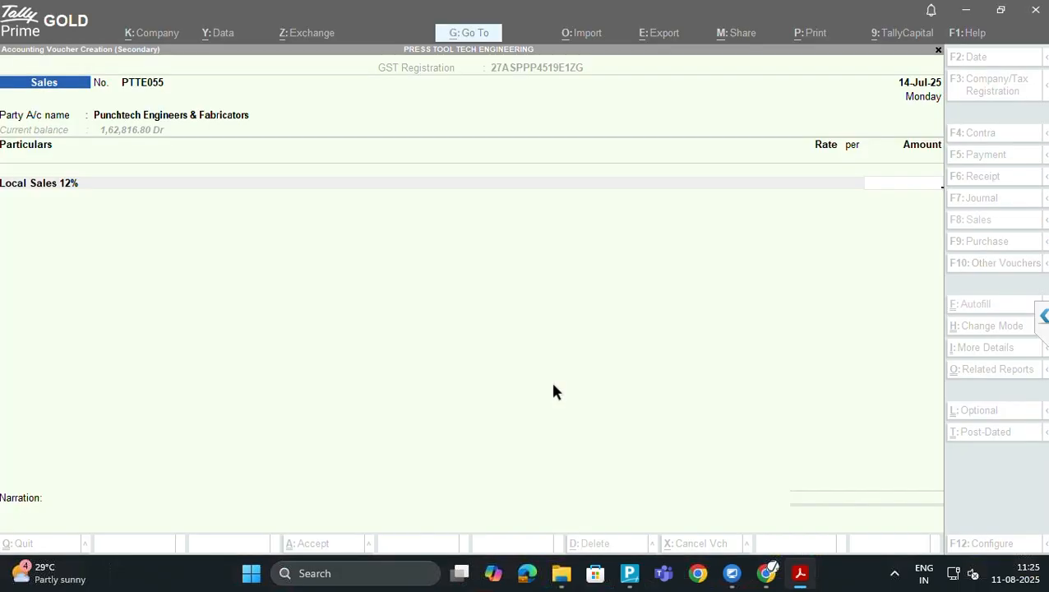
Enter 17,810.00 for Local Sales 12% and add an Output CGST 6% line
{"action": "type", "text": "17810."}
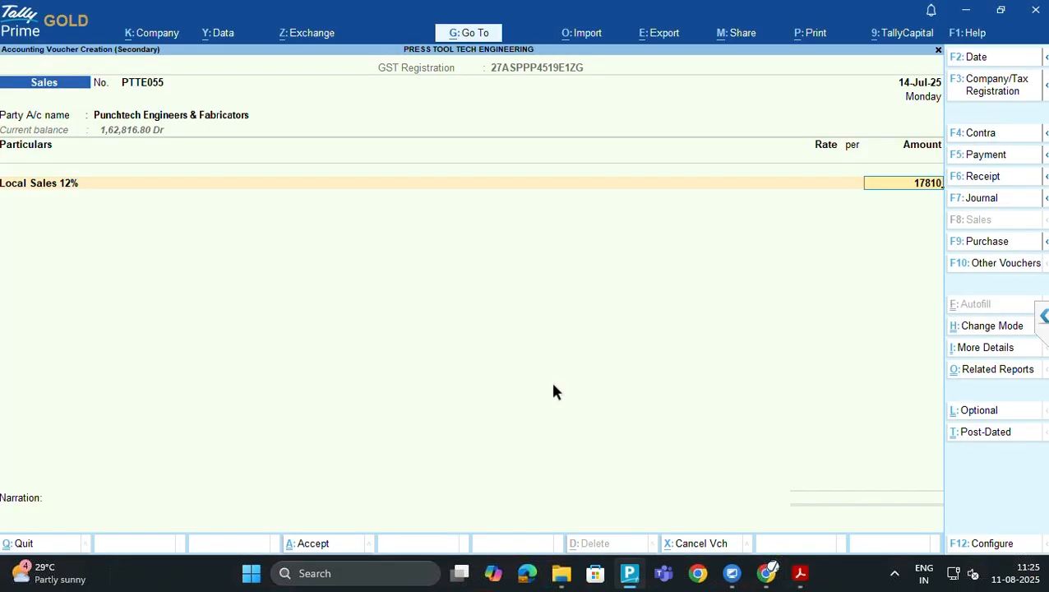
{"action": "key", "text": "Return"}
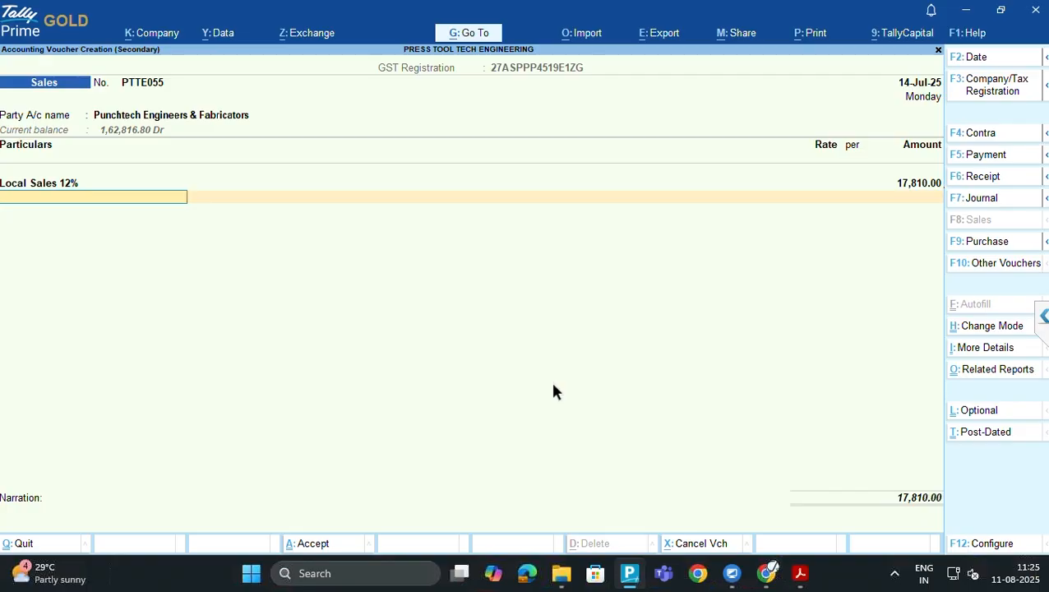
{"action": "type", "text": "CGST"}
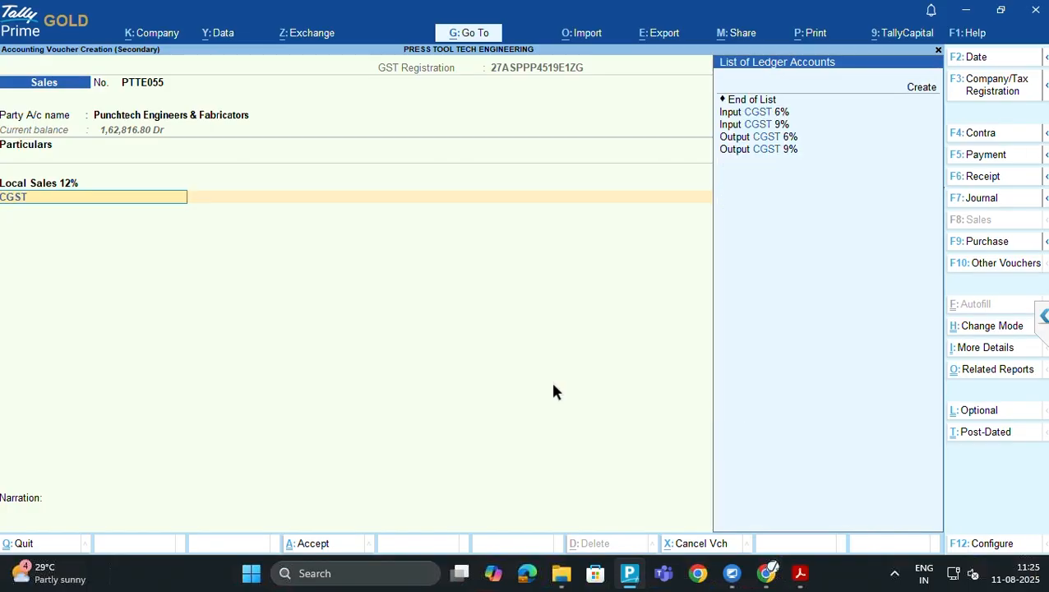
{"action": "key", "text": "Down"}
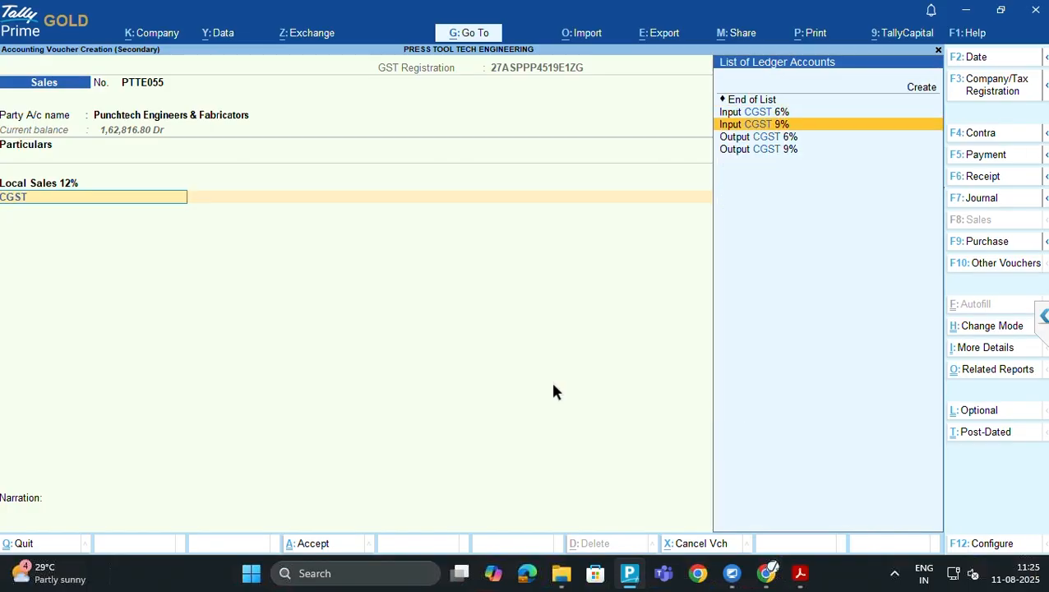
{"action": "key", "text": "Down"}
{"action": "key", "text": "Return"}
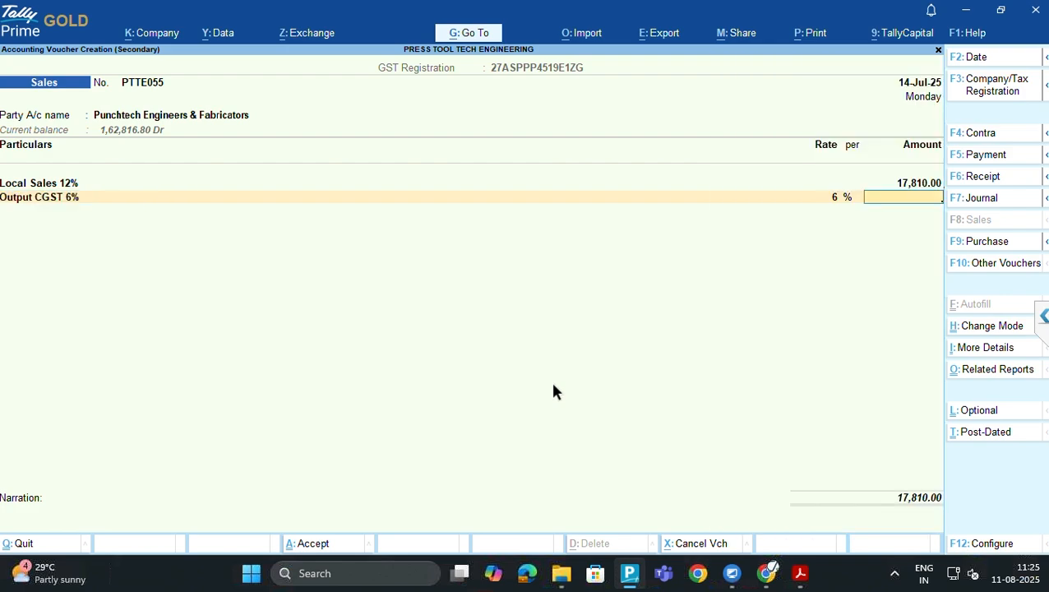
{"action": "key", "text": "Return"}
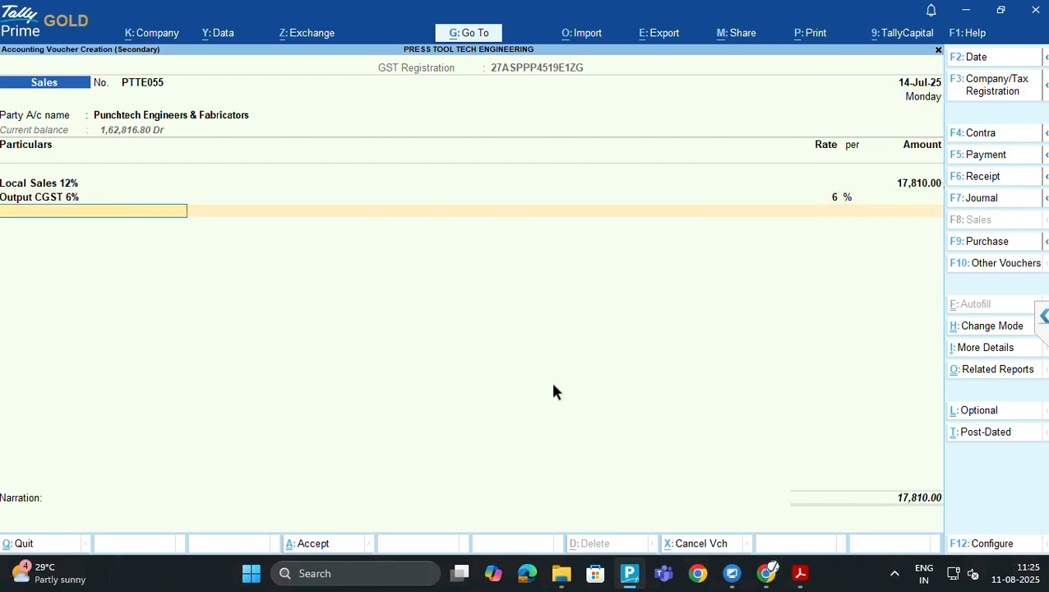
Add Output SGST 6% and set both CGST and SGST to 1,068.60, checking against the invoice
{"action": "type", "text": "GST"}
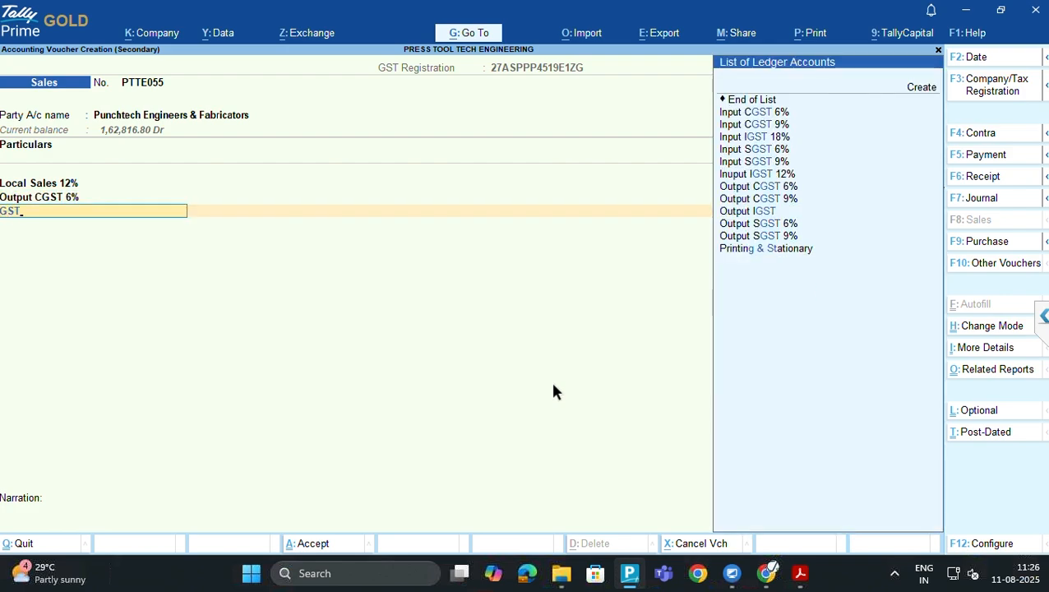
{"action": "key", "text": "Up"}
{"action": "key", "text": "Up"}
{"action": "key", "text": "Up"}
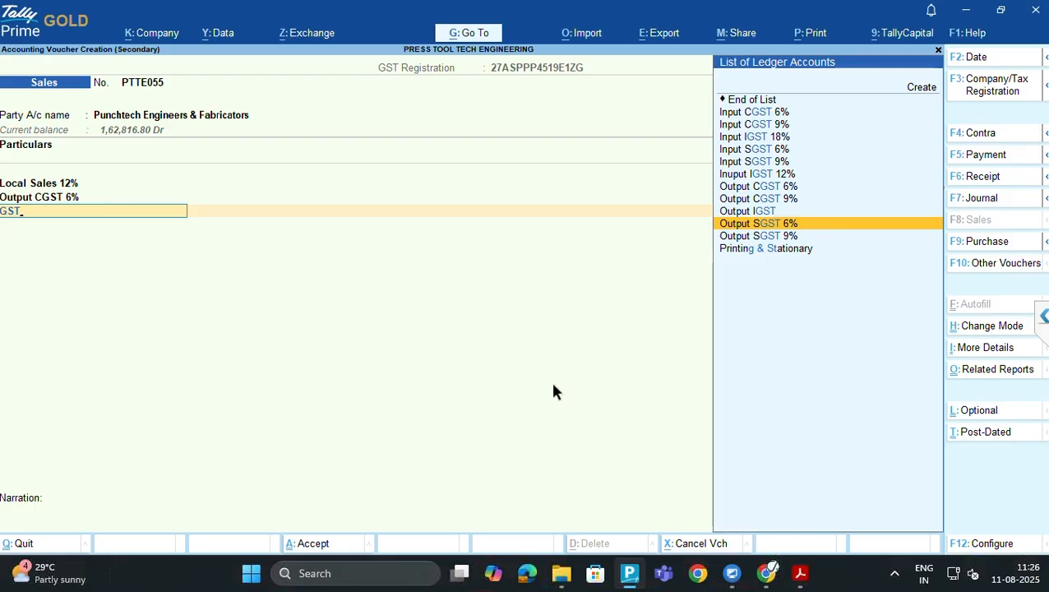
{"action": "key", "text": "Return"}
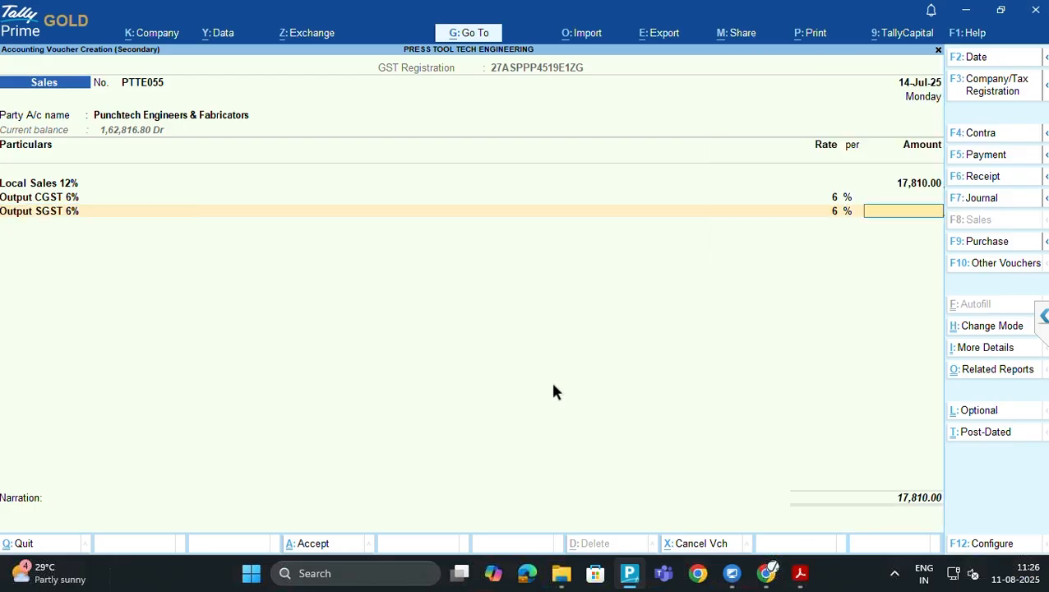
{"action": "key", "text": "alt+Tab"}
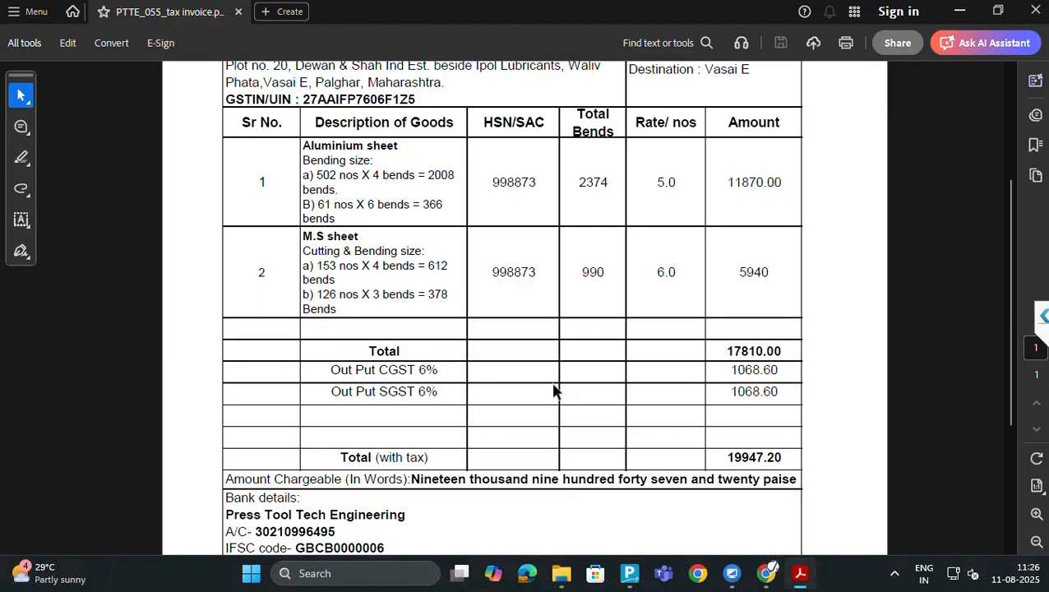
{"action": "key", "text": "alt+Tab"}
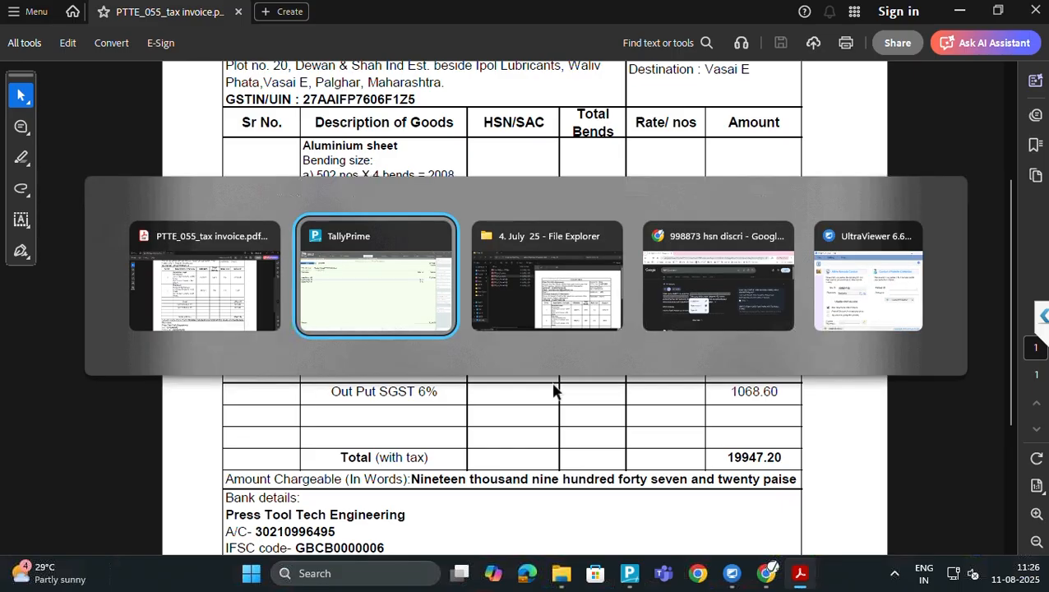
{"action": "type", "text": "10"}
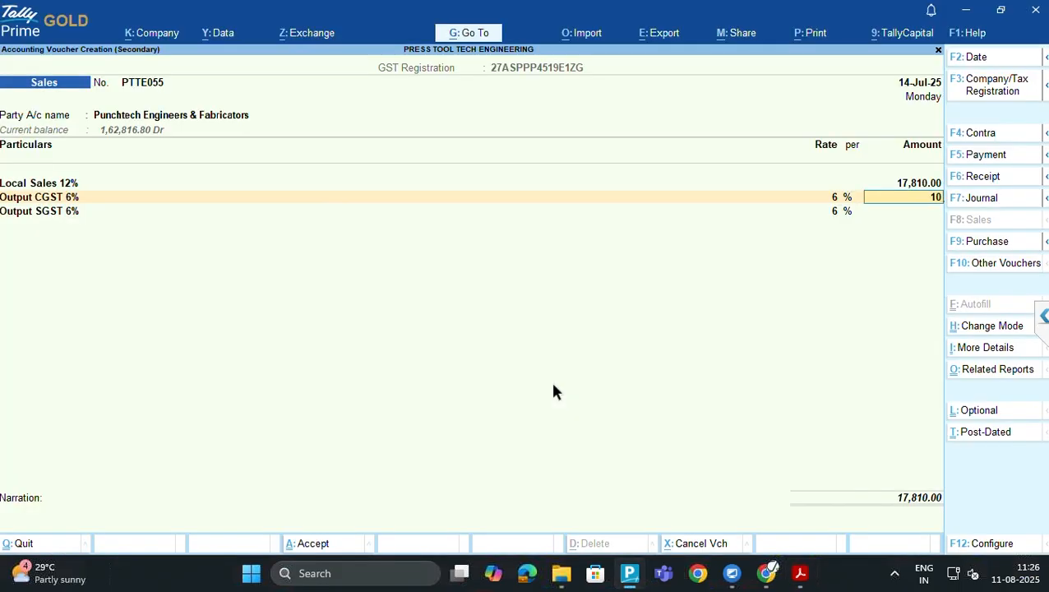
{"action": "type", "text": "68.60"}
{"action": "key", "text": "Return"}
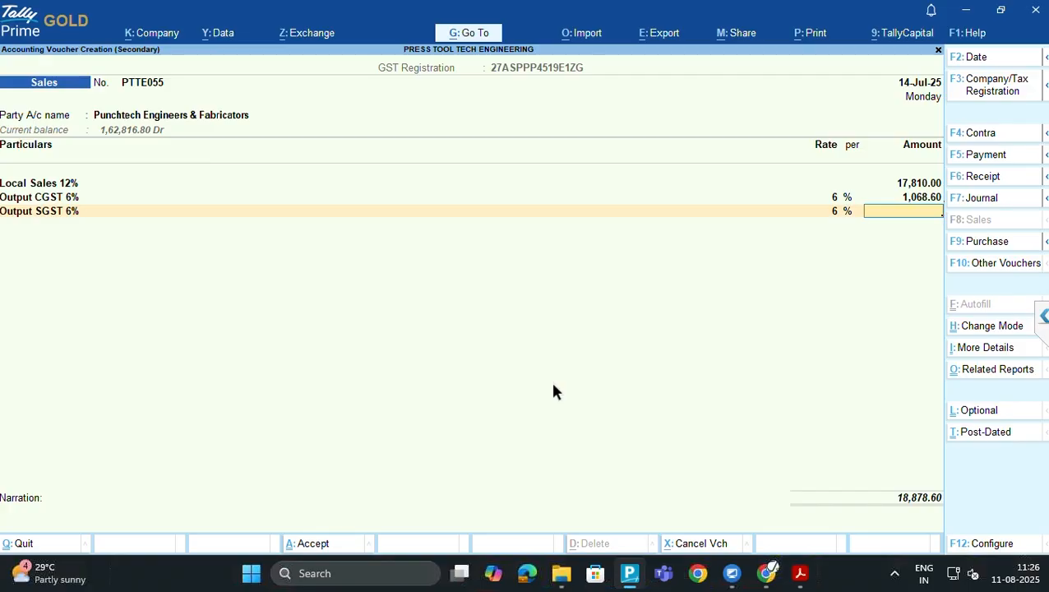
{"action": "type", "text": "1068.60"}
{"action": "key", "text": "Return"}
{"action": "key", "text": "alt+Tab"}
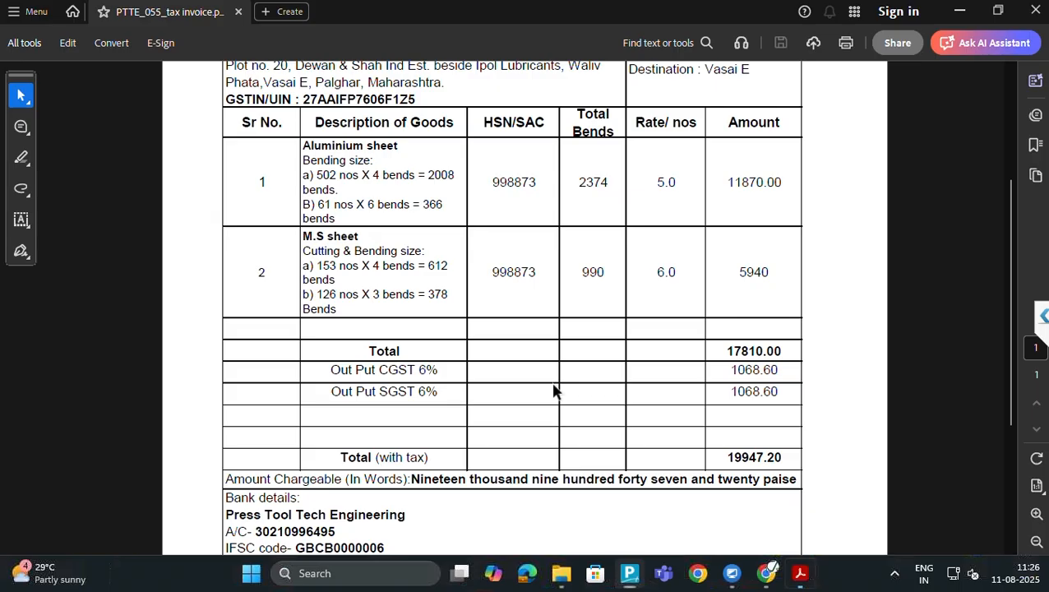
{"action": "key", "text": "alt+Tab"}
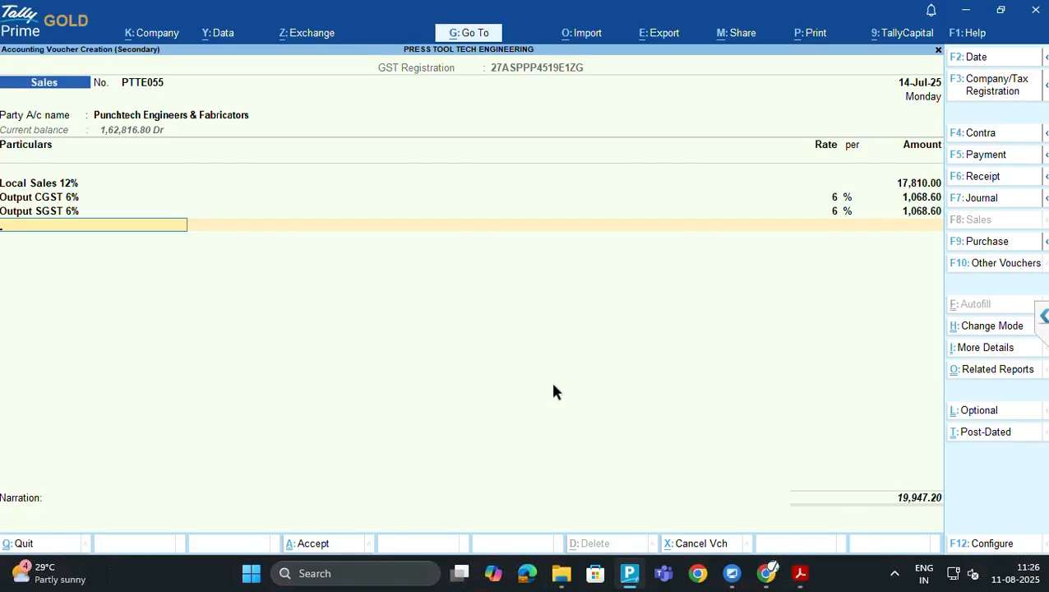
{"action": "key", "text": "alt+Tab"}
{"action": "key", "text": "alt+Tab"}
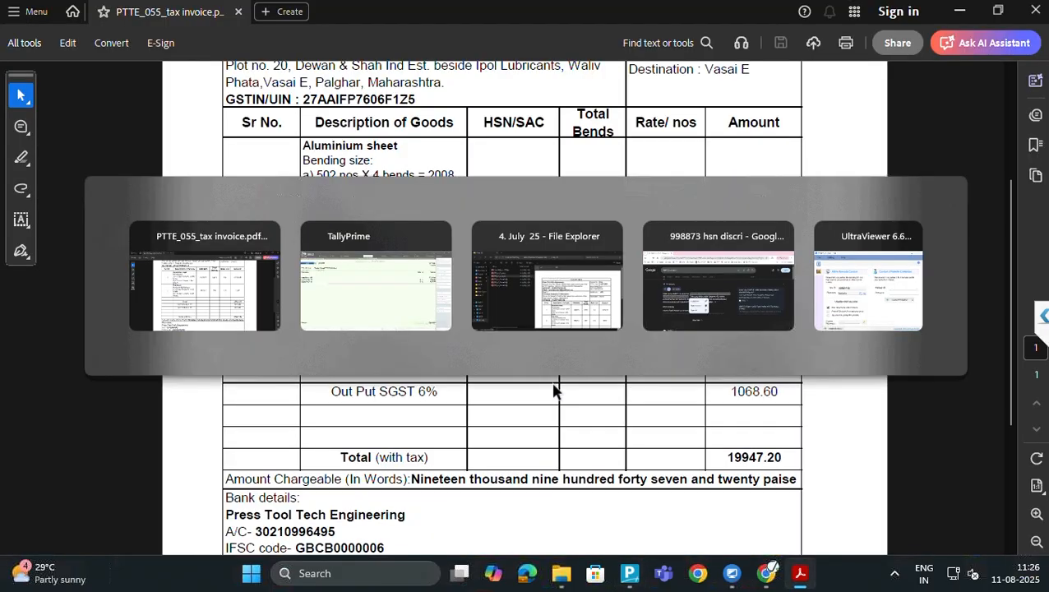
Accept the New Ref bill allocation, skip narration and save voucher PTTE055 at 19,947.20
{"action": "key", "text": "Return"}
{"action": "key", "text": "Return"}
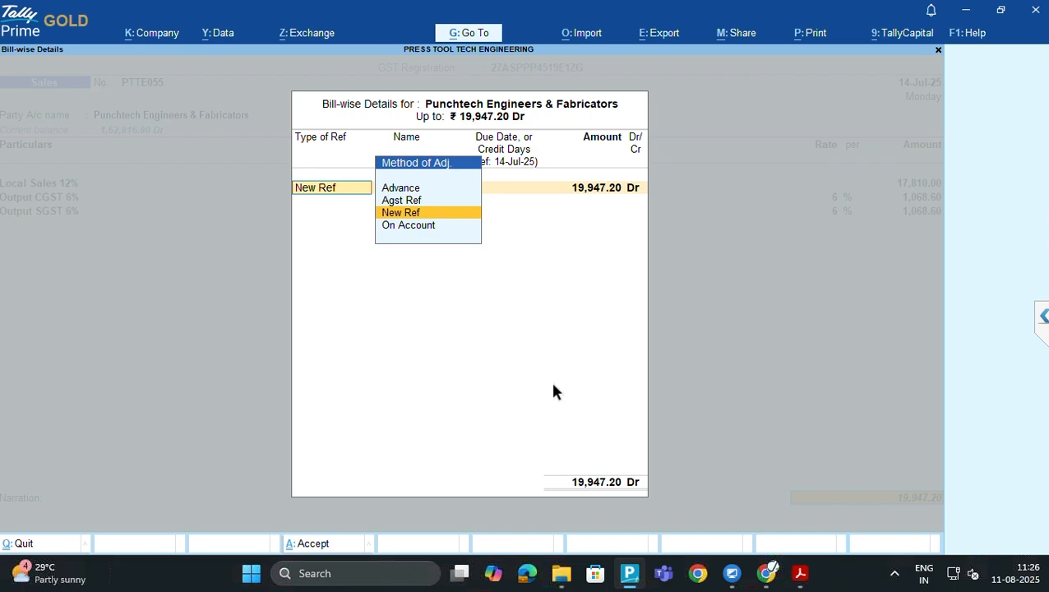
{"action": "key", "text": "Return"}
{"action": "key", "text": "Return"}
{"action": "key", "text": "Return"}
{"action": "key", "text": "Return"}
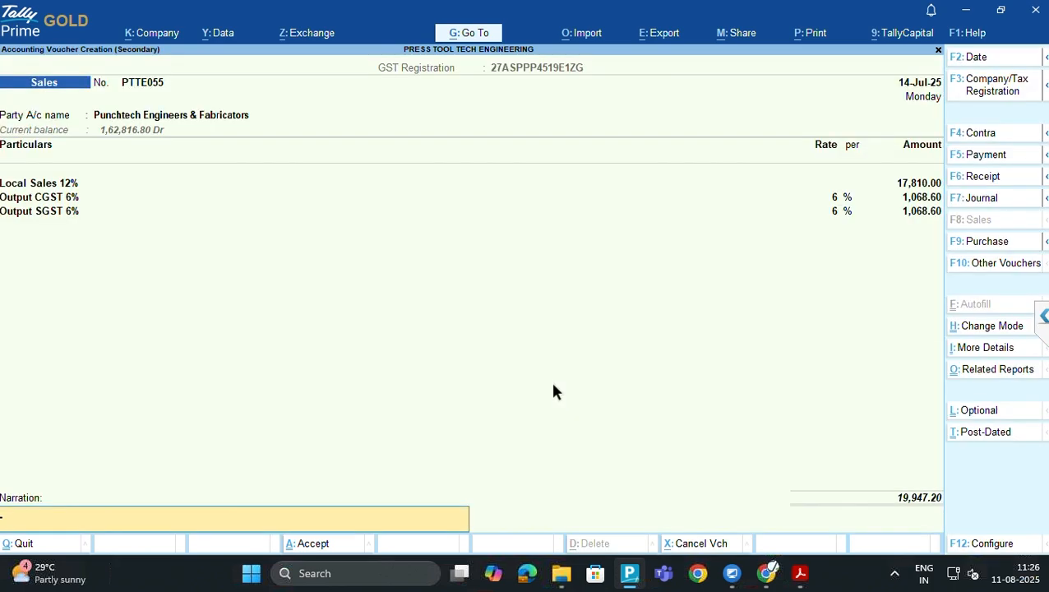
{"action": "key", "text": "Return"}
{"action": "key", "text": "Return"}
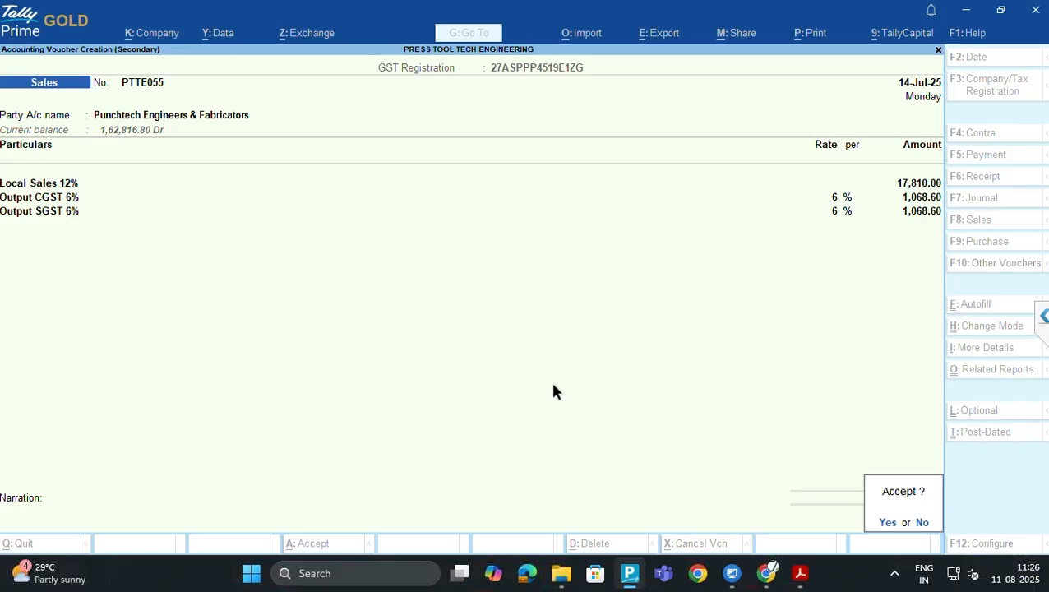
{"action": "key", "text": "Return"}
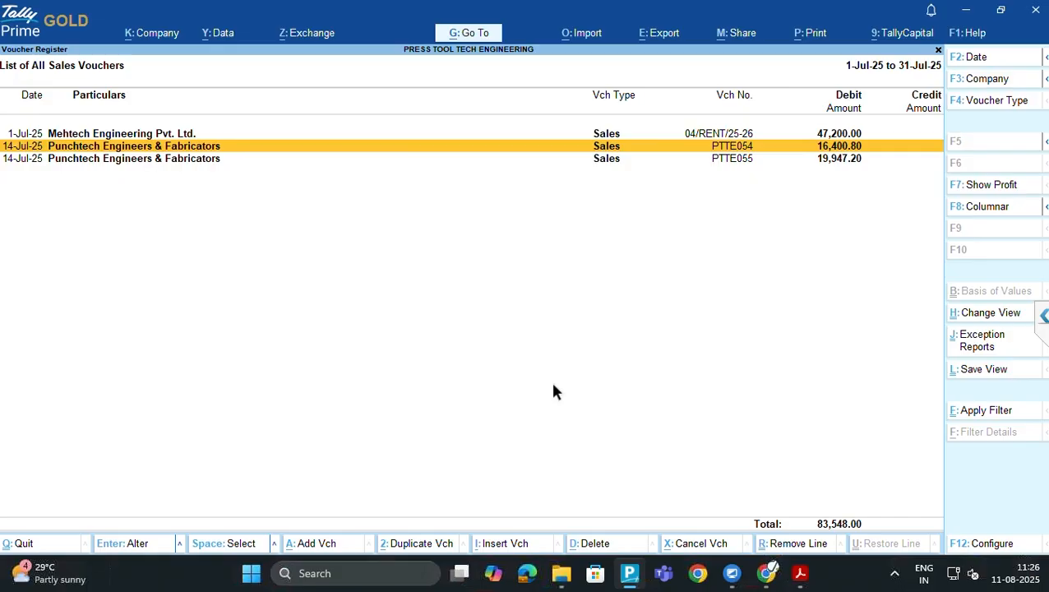
Close the PTTE_055 invoice PDF and move to the 4. July 25 folder
{"action": "key", "text": "alt+Tab"}
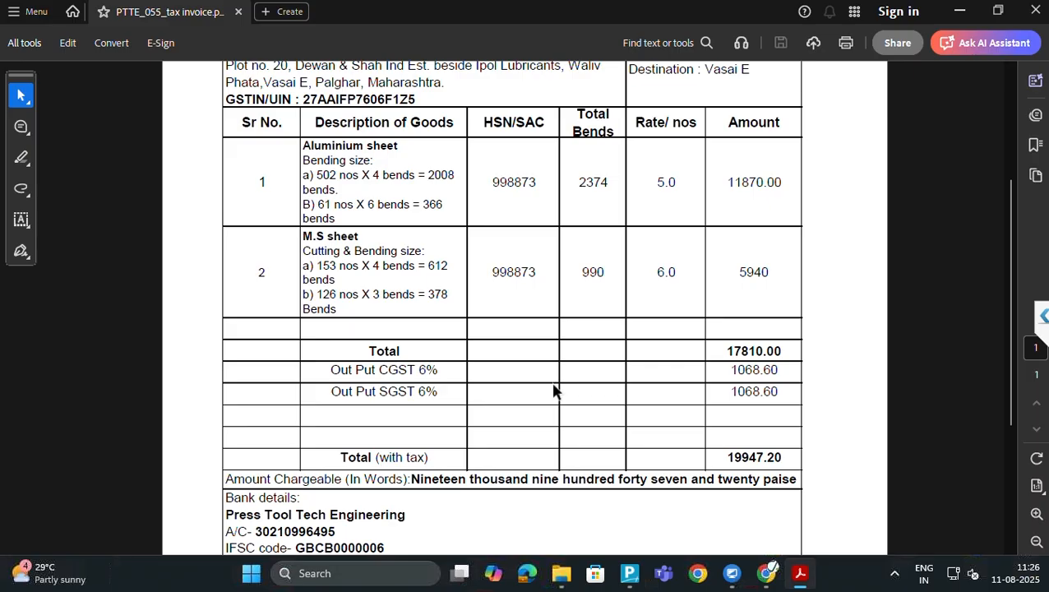
{"action": "left_click", "coordinate": [1036, 16]}
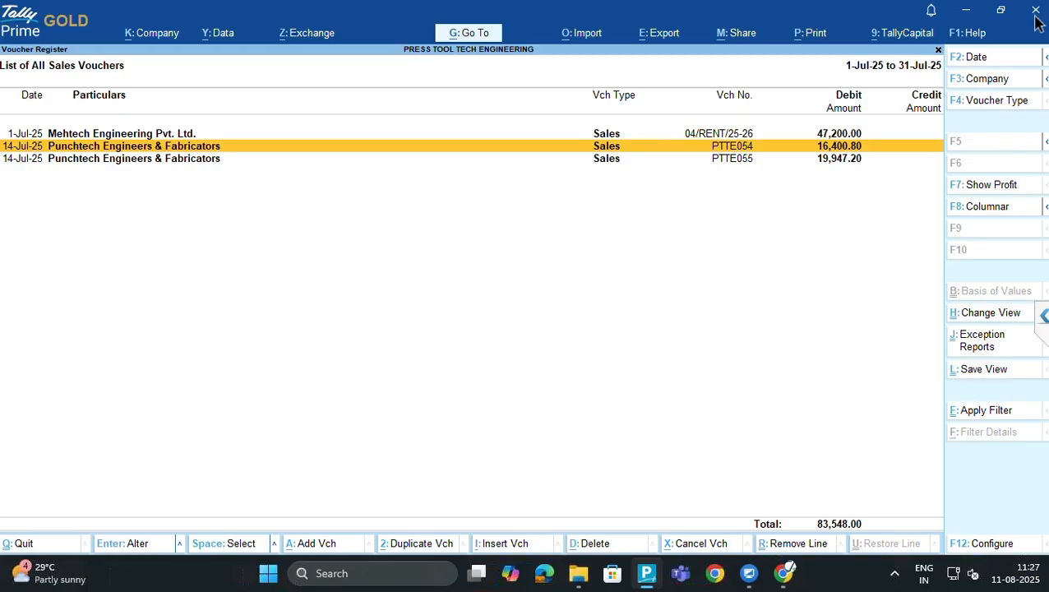
{"action": "key", "text": "Down"}
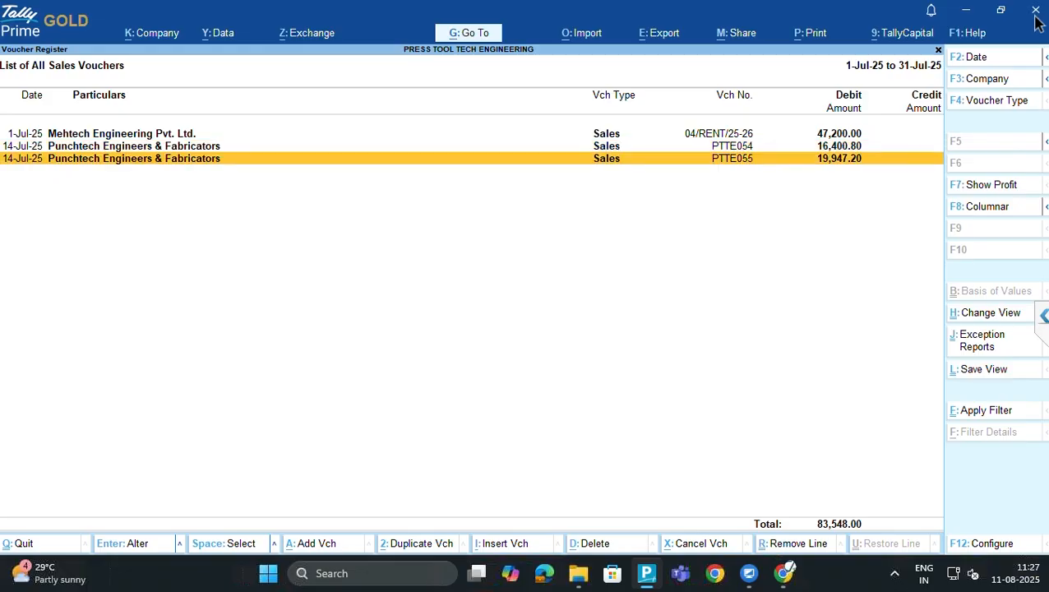
{"action": "key", "text": "alt+Tab"}
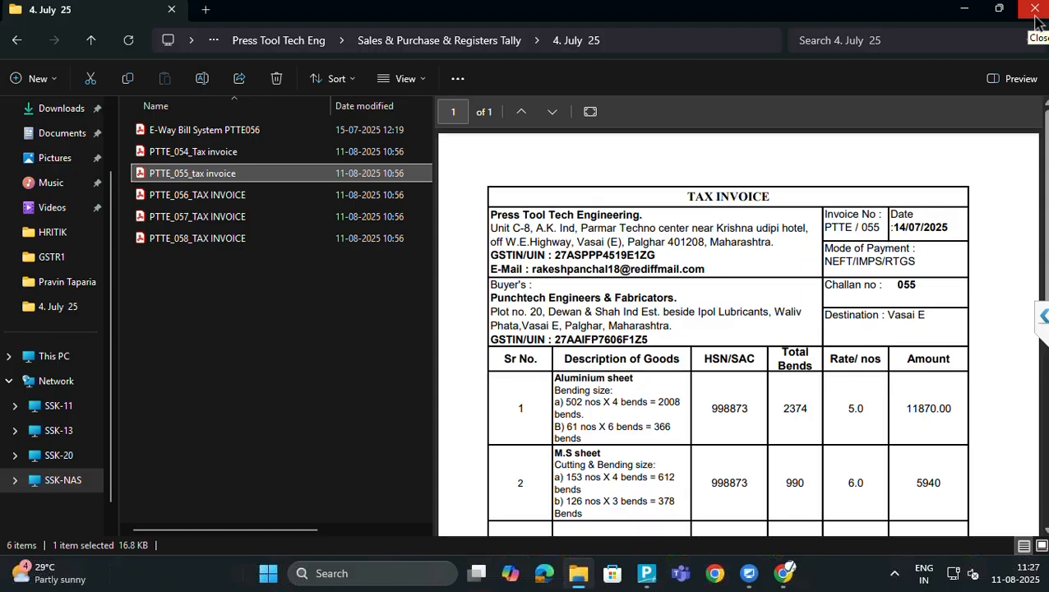
Open PTTE_056_TAX INVOICE, the next file in the 4. July 25 folder
{"action": "key", "text": "Down"}
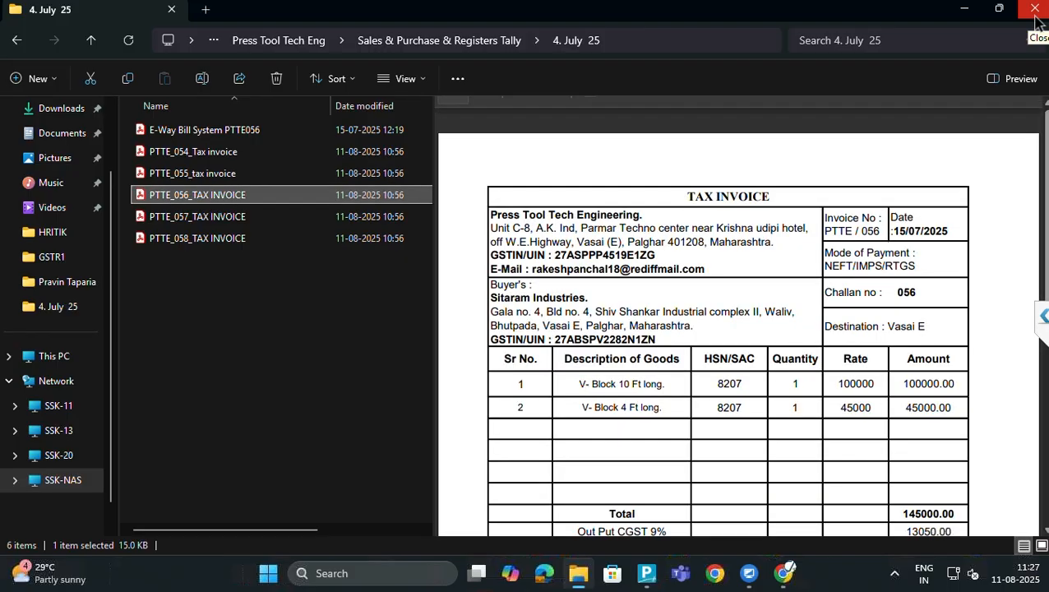
{"action": "key", "text": "Return"}
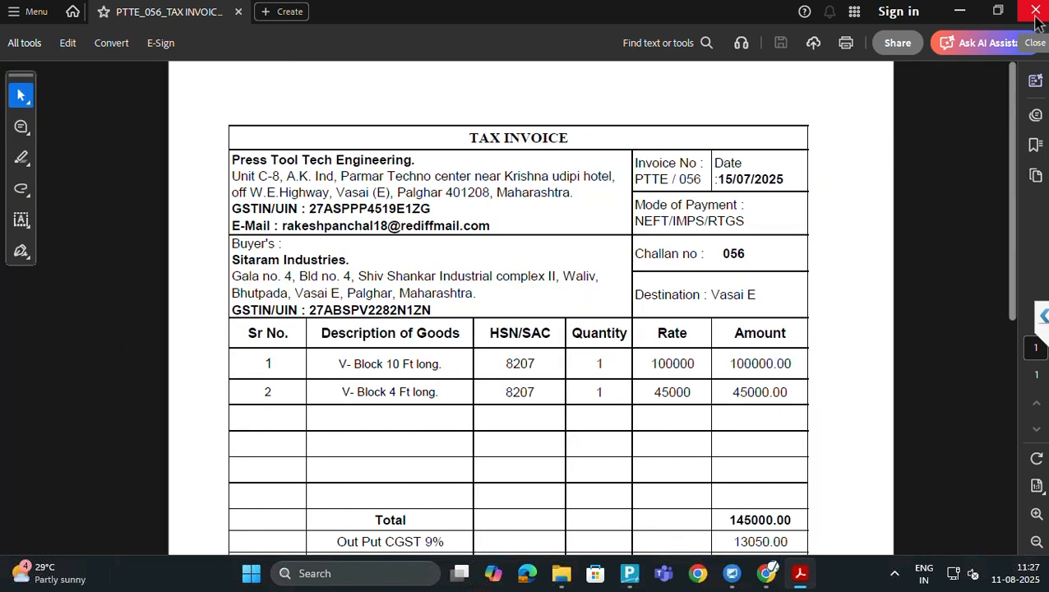
Zoom the PTTE_056 invoice to 125% and return to TallyPrime's sales register
{"action": "key", "text": "ctrl+plus"}
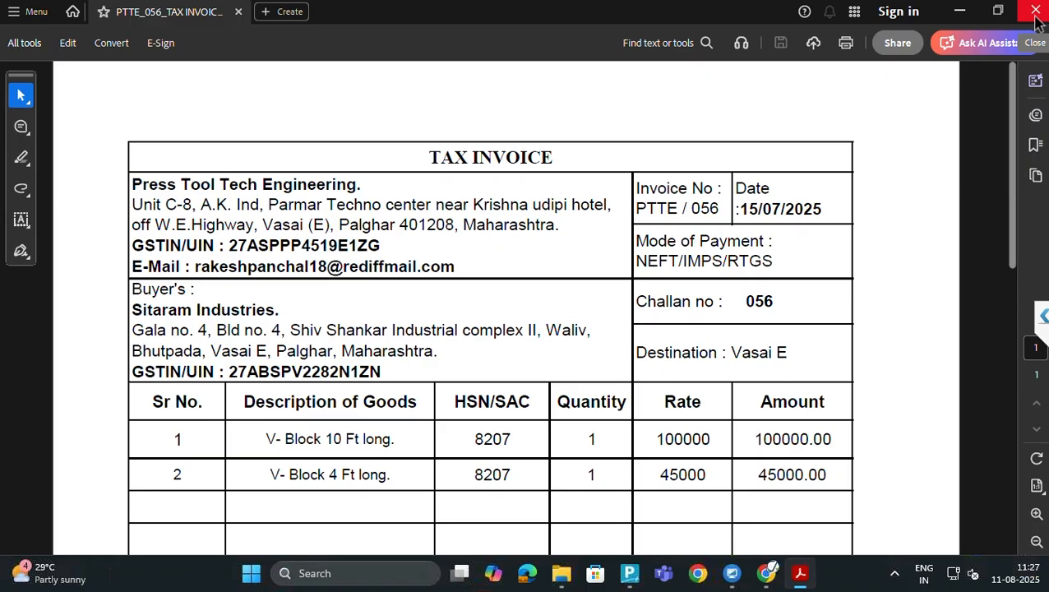
{"action": "key", "text": "alt+Tab"}
{"action": "key", "text": "alt+Tab"}
{"action": "key", "text": "alt+Tab"}
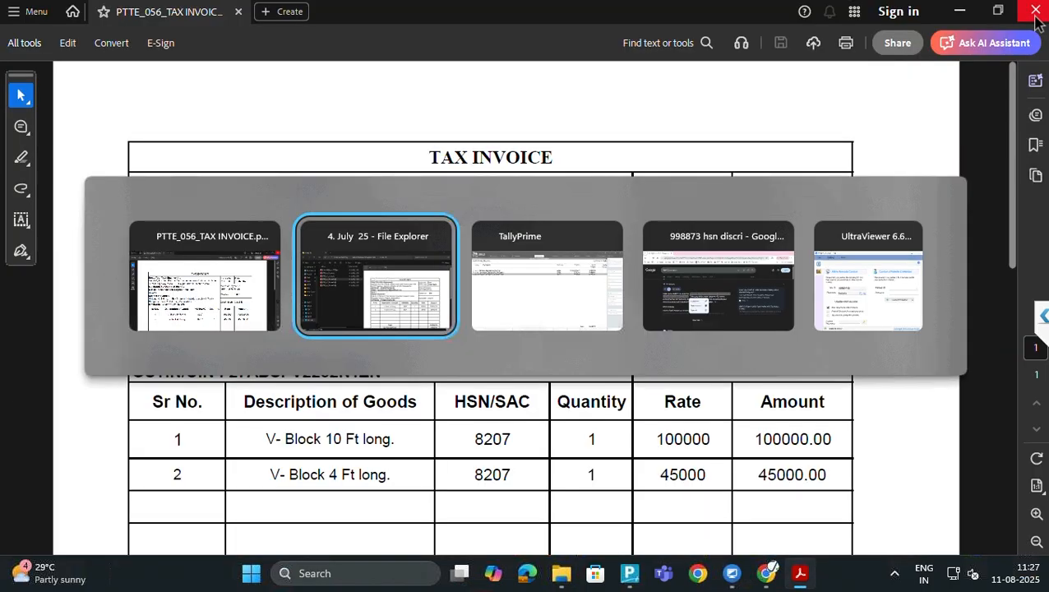
{"action": "key", "text": "alt+Tab"}
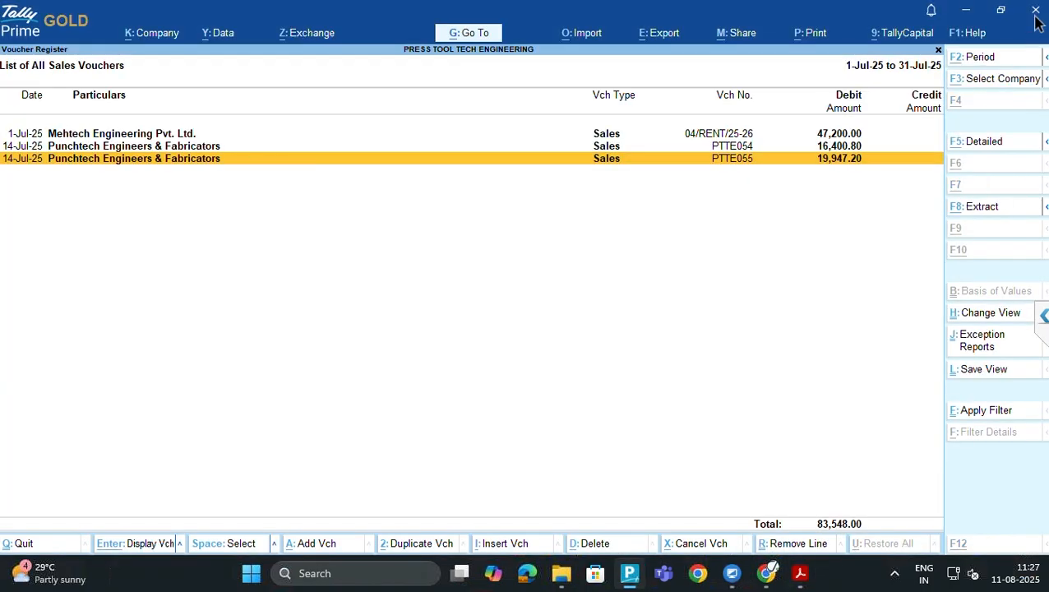
Start a new Sales voucher numbered PTTE056 dated 15/7, checking both values against the invoice PDF
{"action": "key", "text": "alt+a"}
{"action": "key", "text": "alt+Tab"}
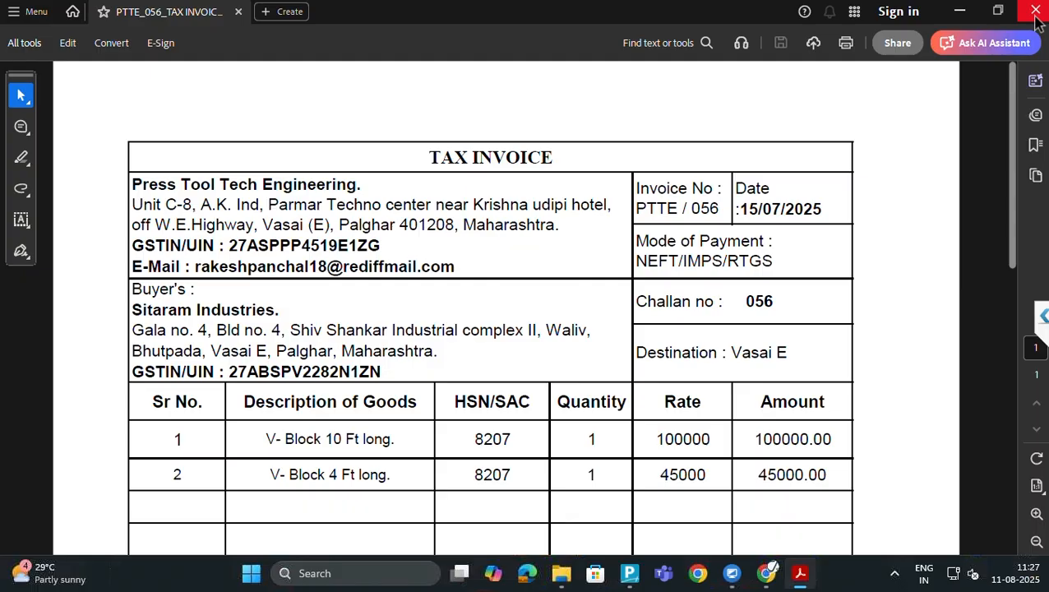
{"action": "key", "text": "alt+Tab"}
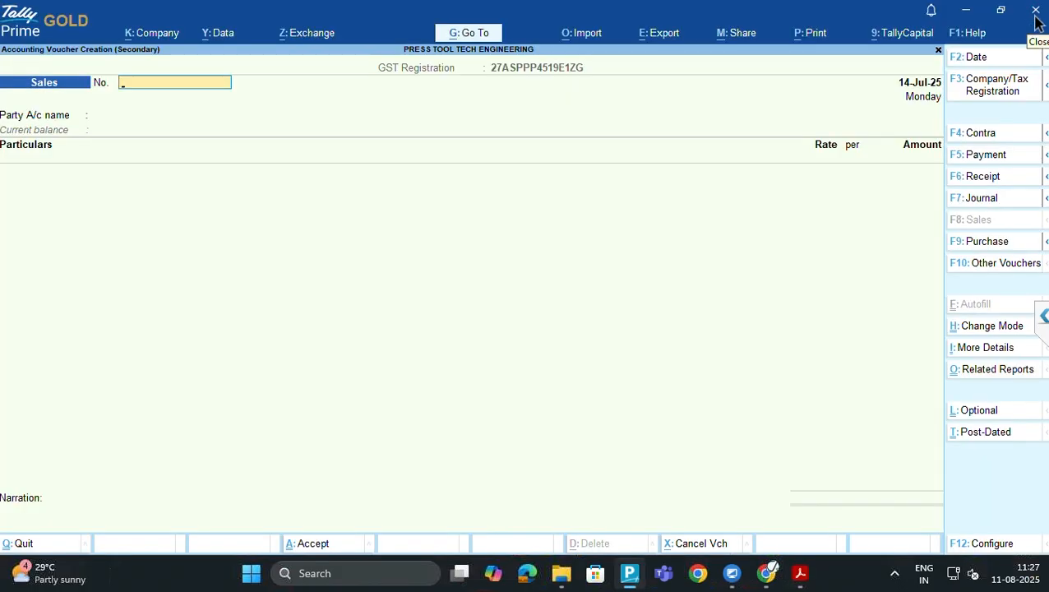
{"action": "key", "text": "alt+Tab"}
{"action": "key", "text": "alt+Tab"}
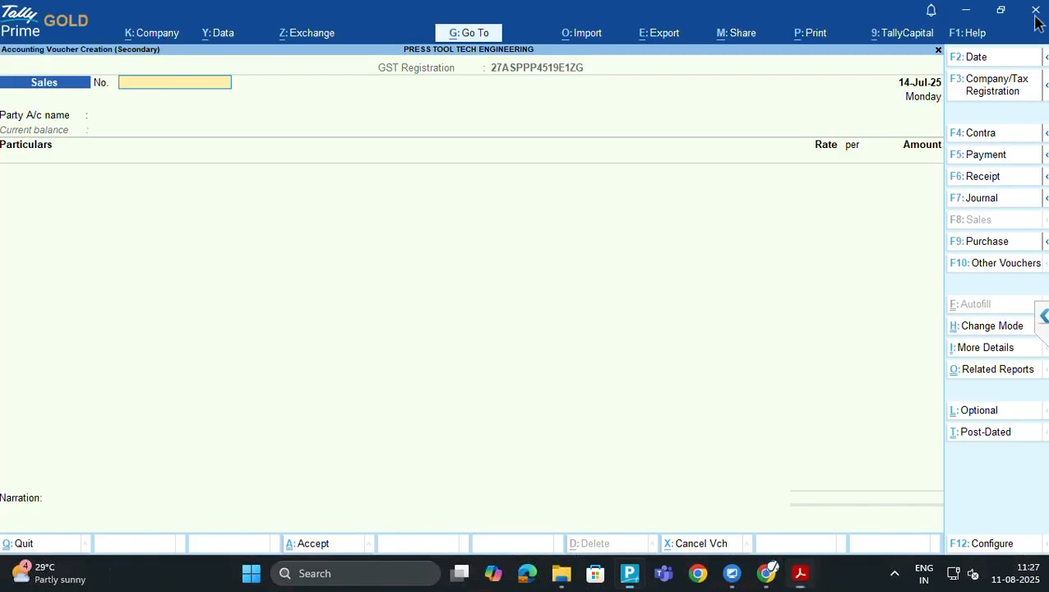
{"action": "type", "text": "PTTE"}
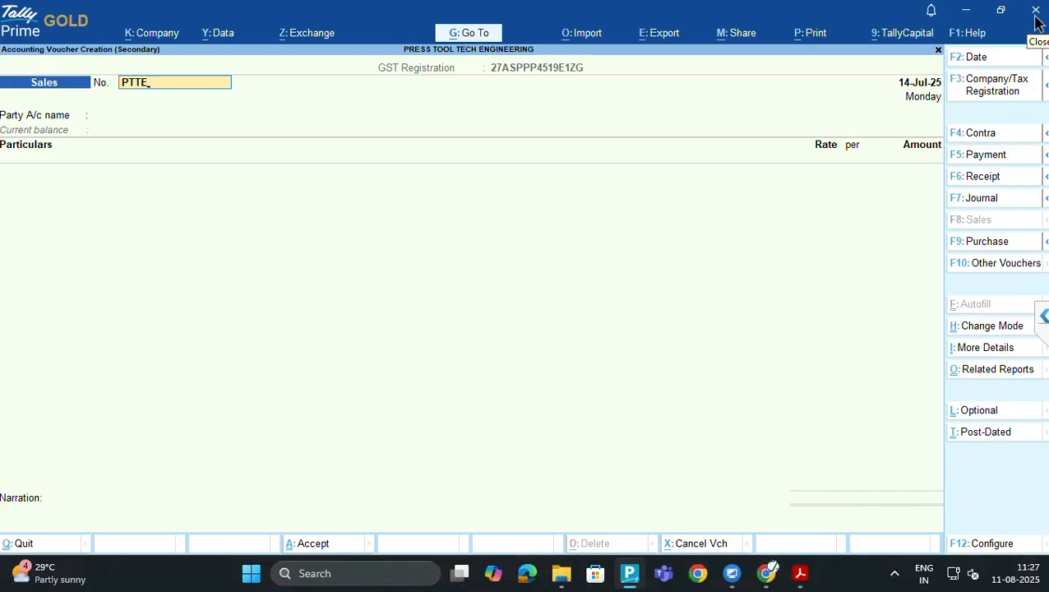
{"action": "type", "text": "056"}
{"action": "key", "text": "alt+Tab"}
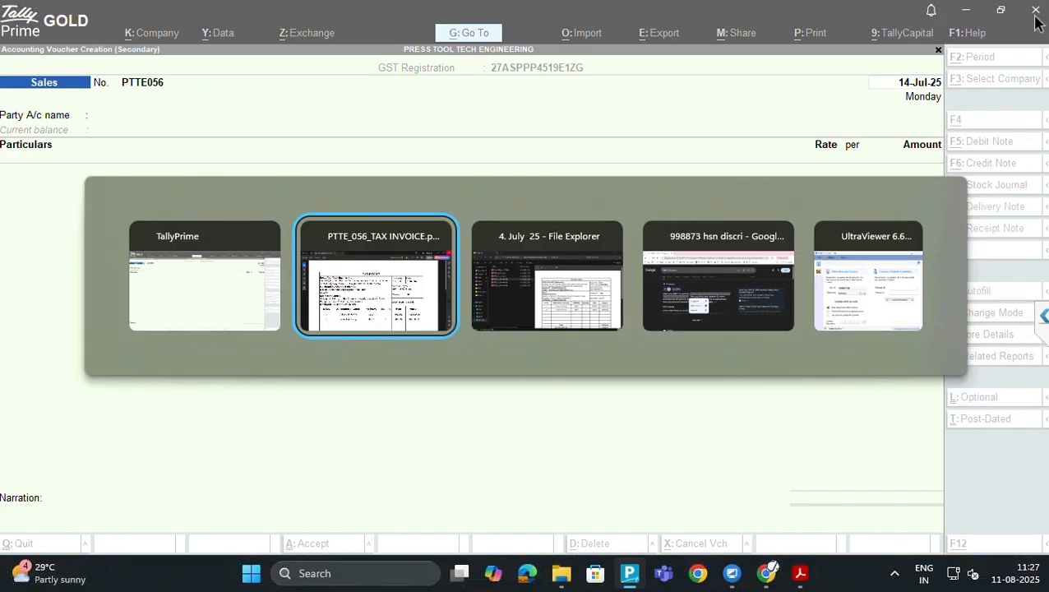
{"action": "key", "text": "alt+Tab"}
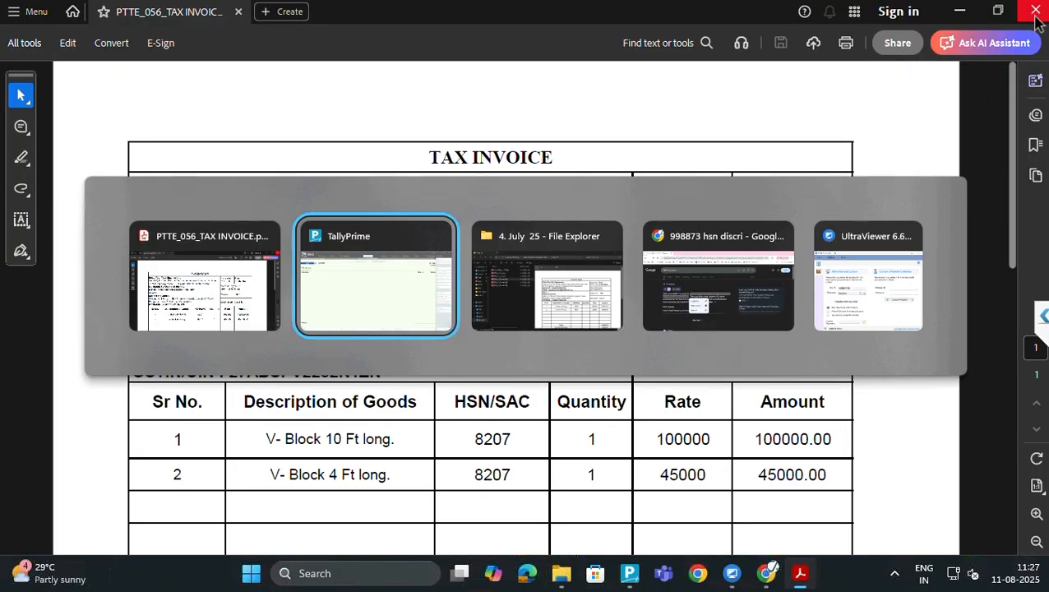
{"action": "type", "text": "15"}
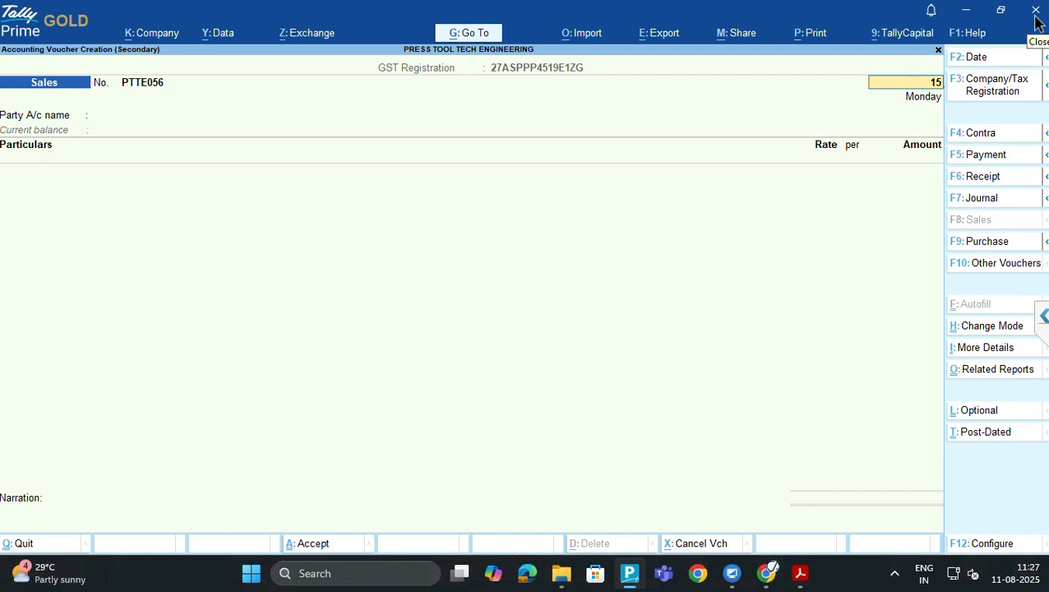
{"action": "type", "text": "/7,"}
{"action": "key", "text": "Return"}
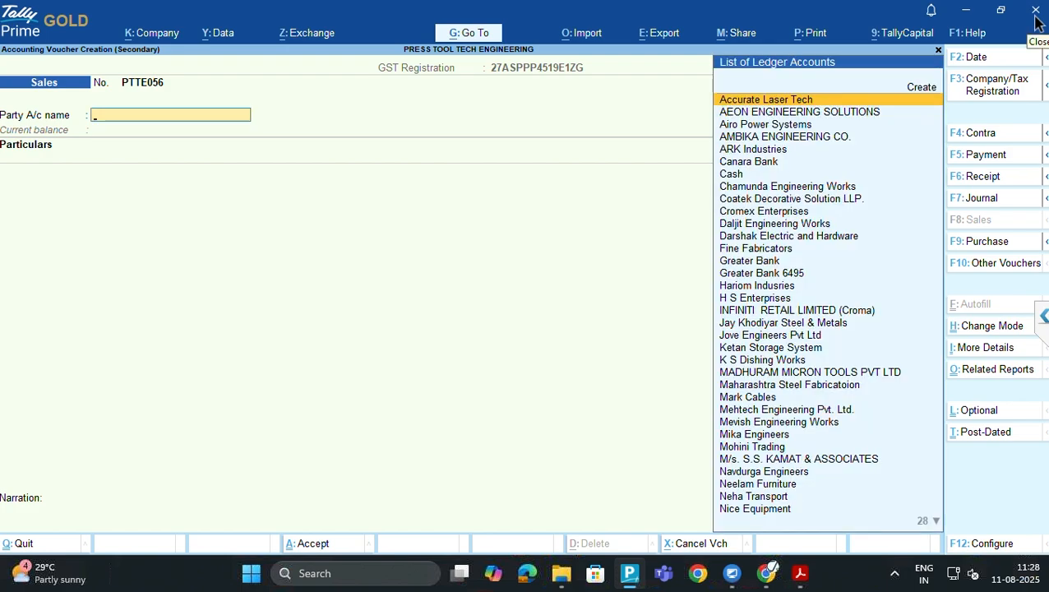
Search 'SiD' for the party, create a new ledger, and bring up the PTTE_056 invoice
{"action": "key", "text": "alt+Tab"}
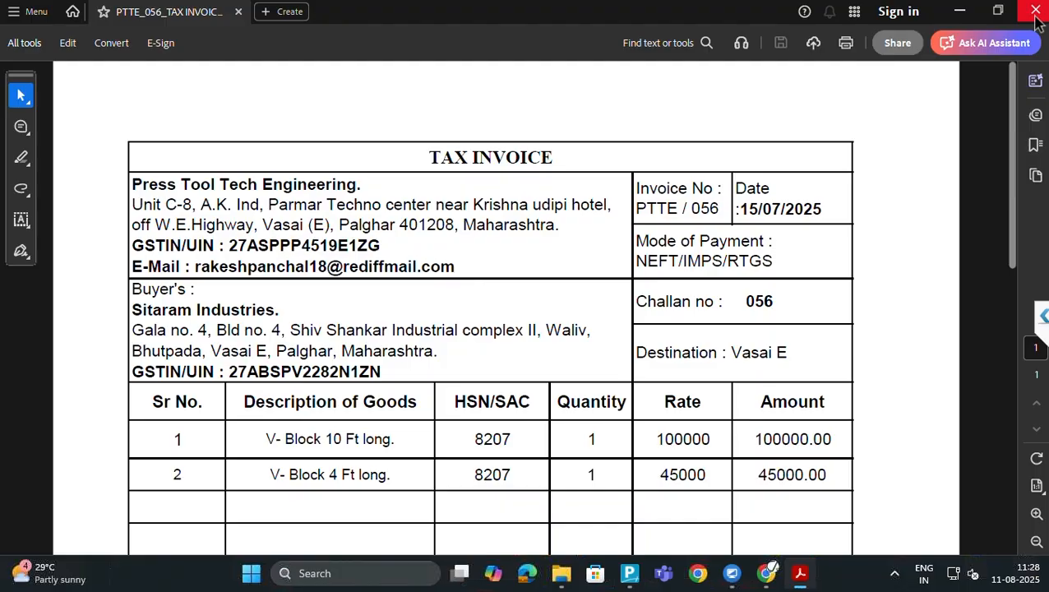
{"action": "key", "text": "alt+Tab"}
{"action": "type", "text": "S"}
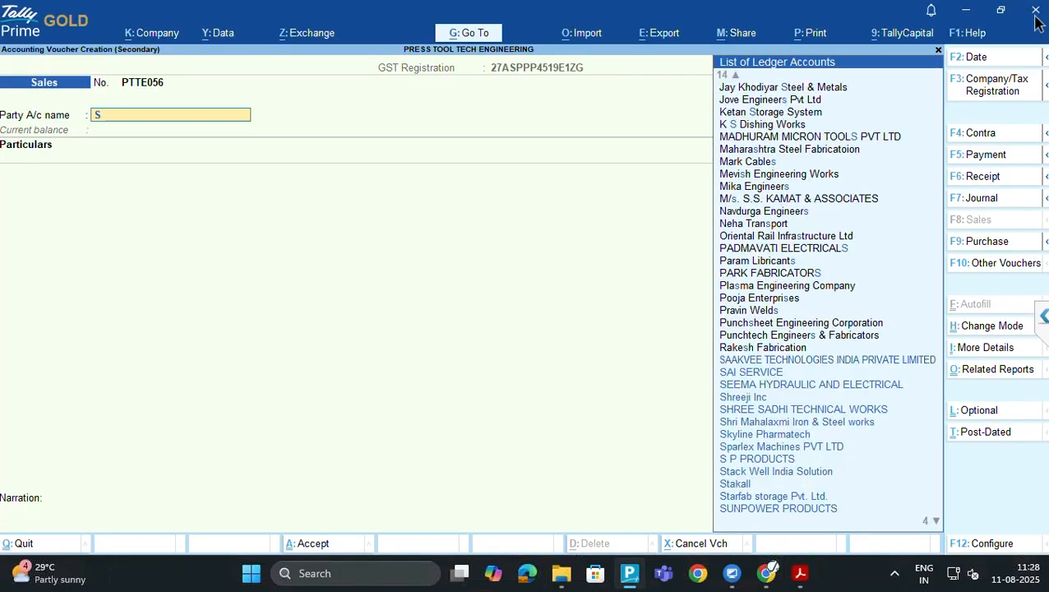
{"action": "type", "text": "iD"}
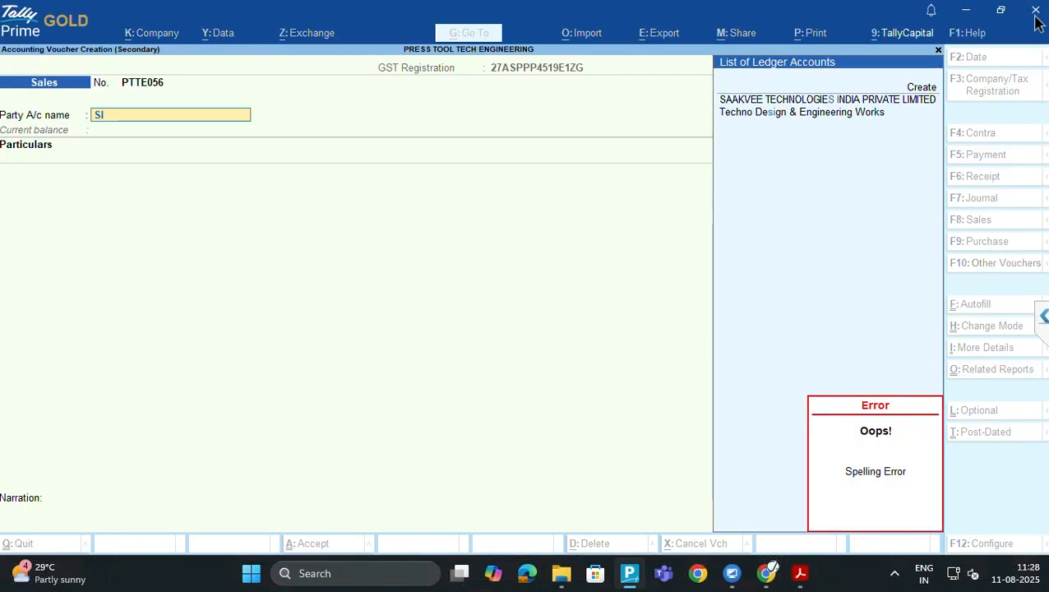
{"action": "key", "text": "alt+c"}
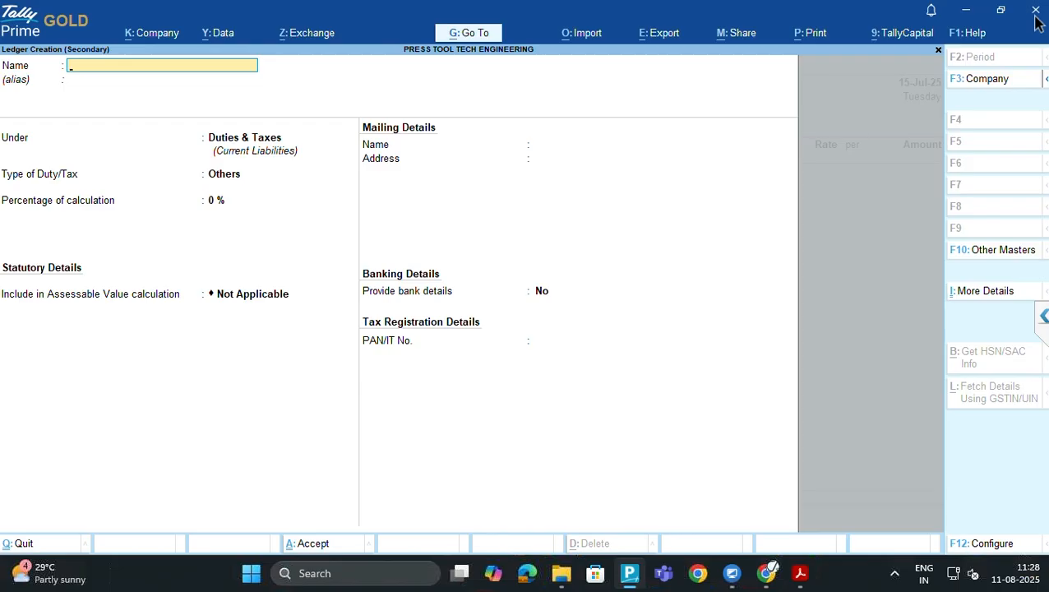
{"action": "key", "text": "alt+Tab"}
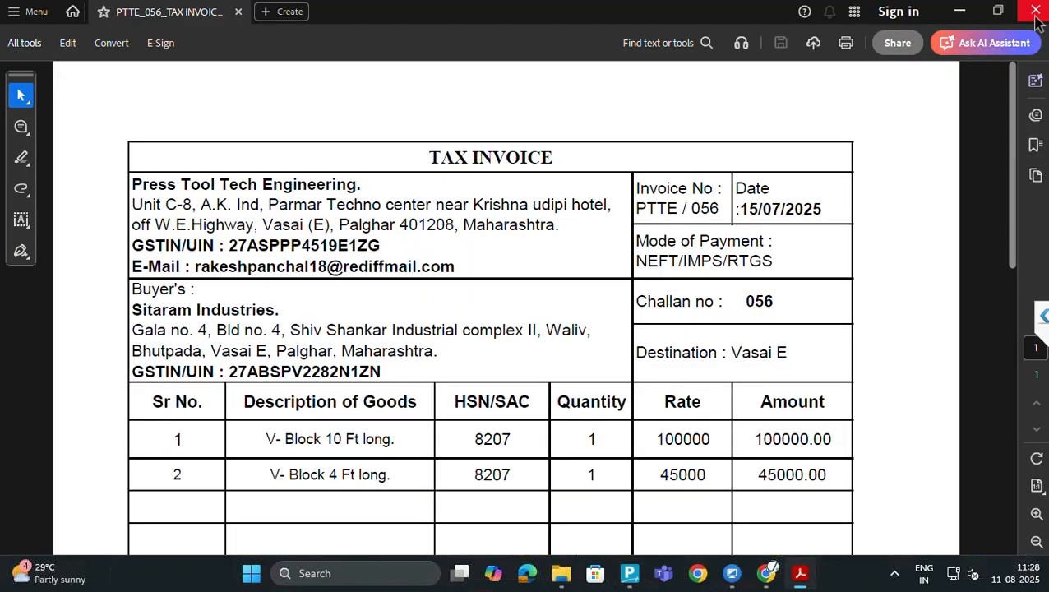
{"action": "key", "text": "alt+Tab"}
{"action": "key", "text": "alt+Tab"}
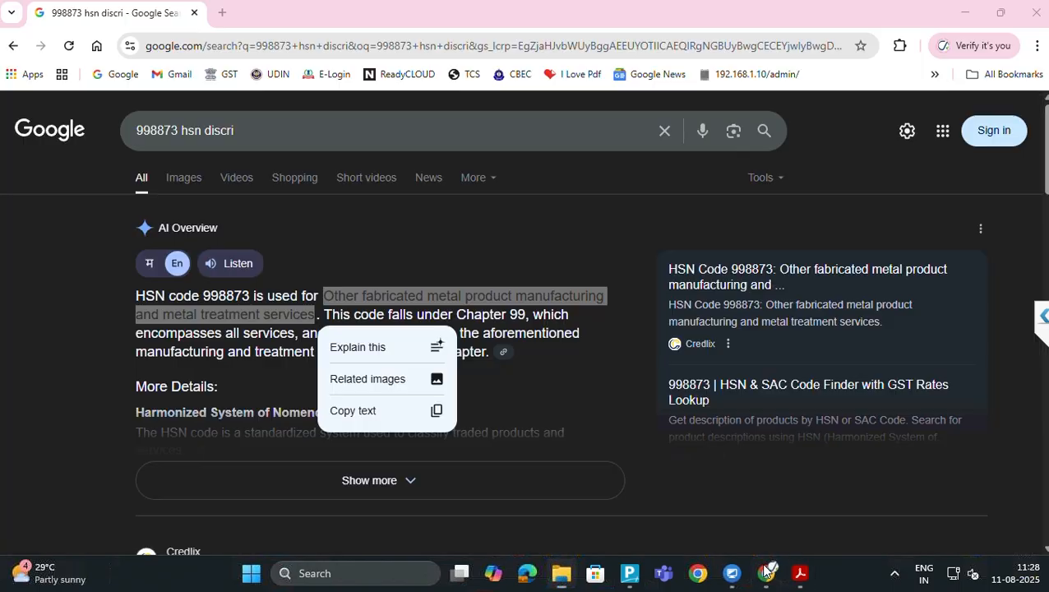
In a new Chrome tab, go to the GST portal's Search Taxpayer > Search by GSTIN/UIN page
{"action": "left_click", "coordinate": [766, 573]}
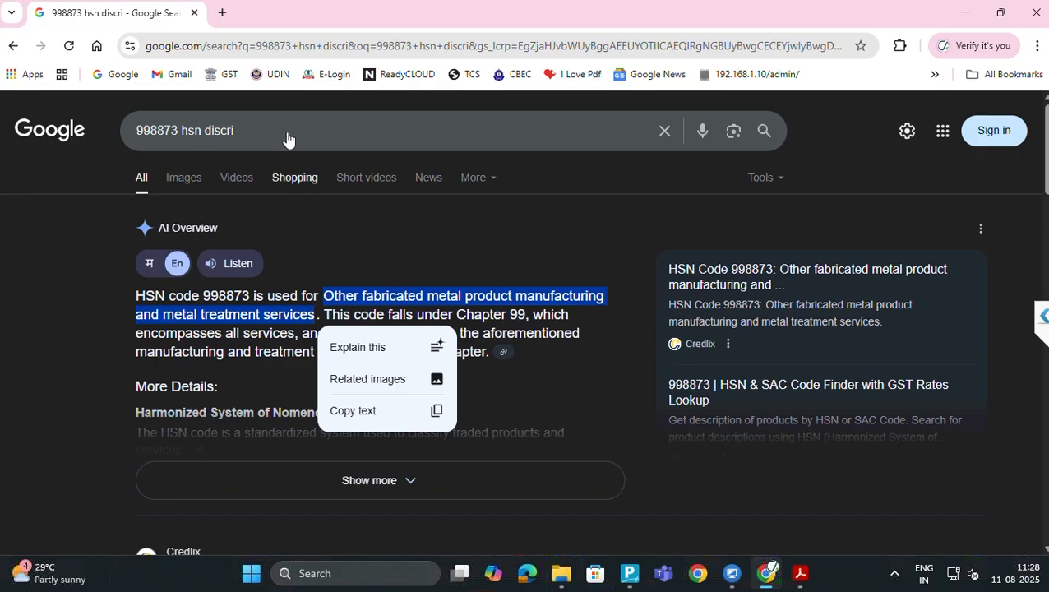
{"action": "left_click", "coordinate": [220, 14]}
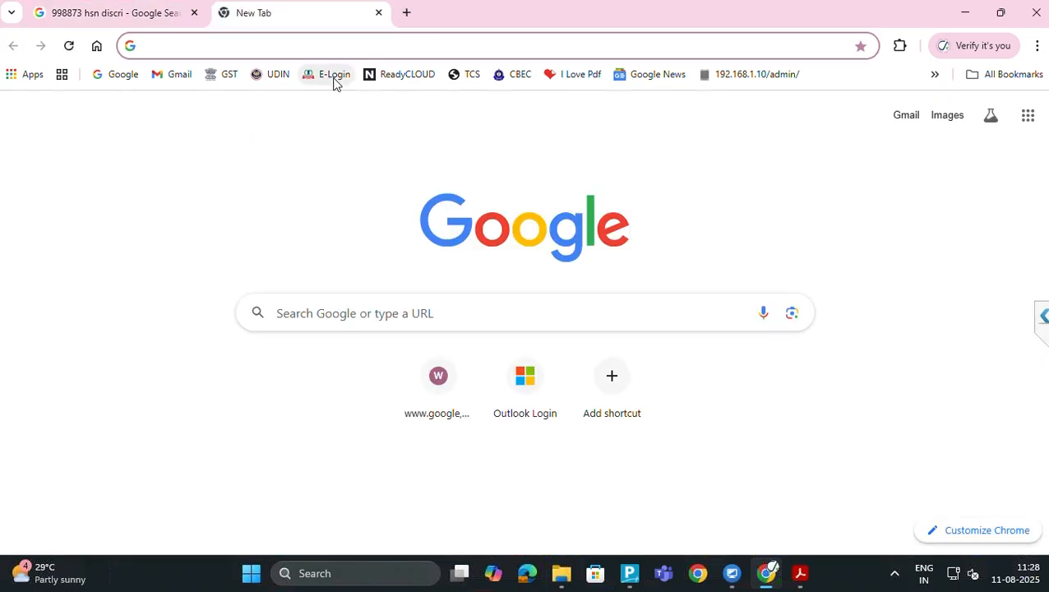
{"action": "left_click", "coordinate": [212, 75]}
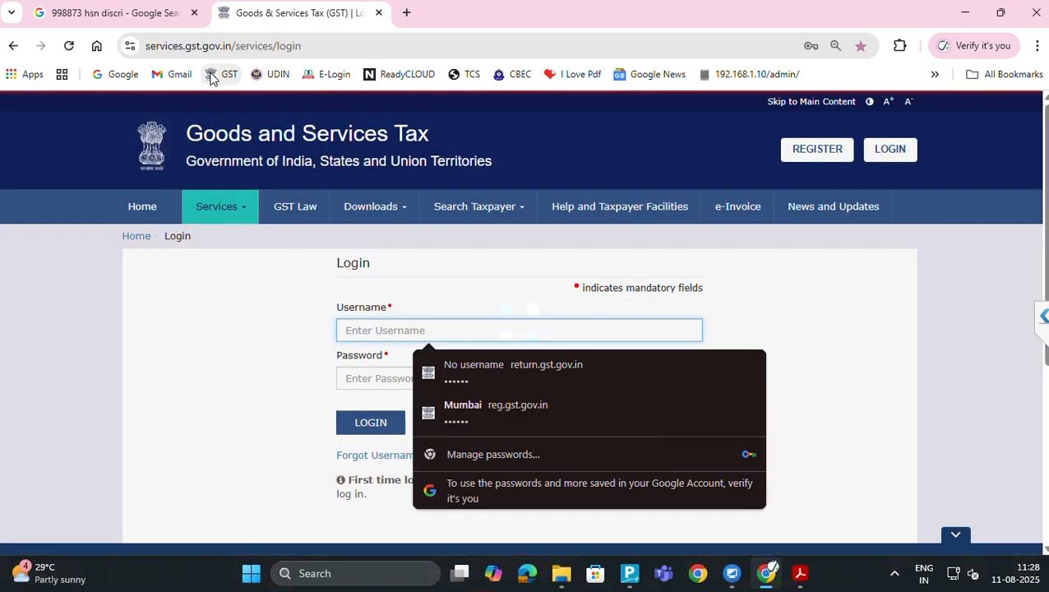
{"action": "left_click", "coordinate": [483, 215]}
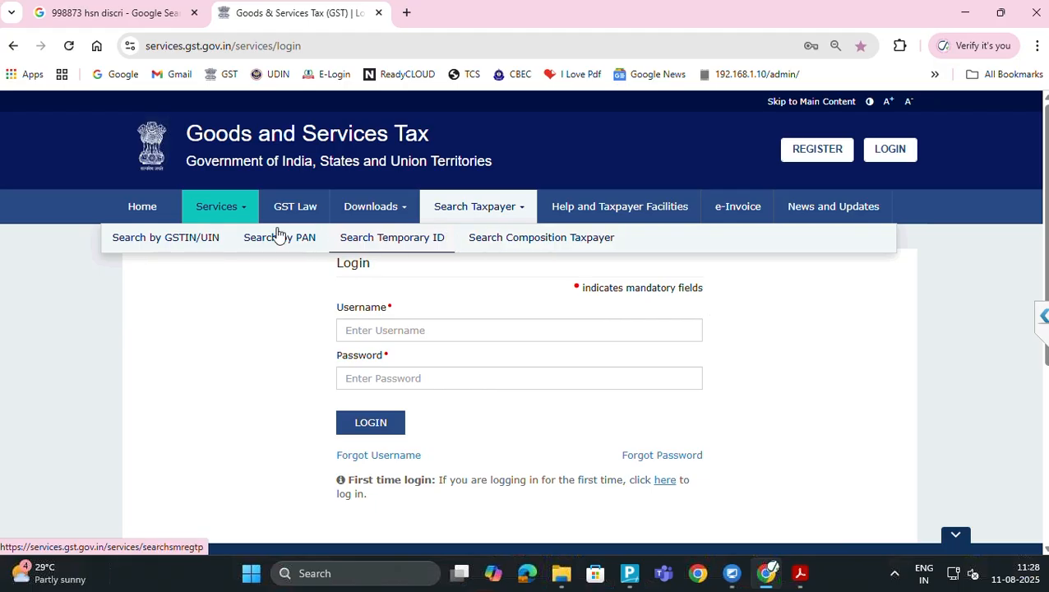
{"action": "left_click", "coordinate": [191, 239]}
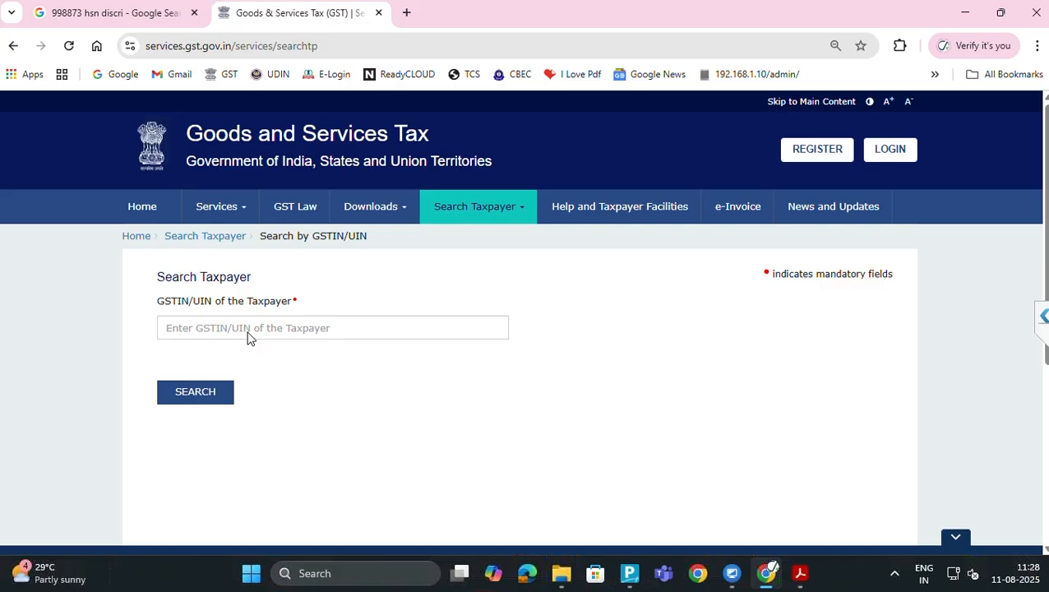
Copy the buyer's GSTIN from the Sitaram Industries invoice PDF and return to the GST search page
{"action": "key", "text": "alt+Tab"}
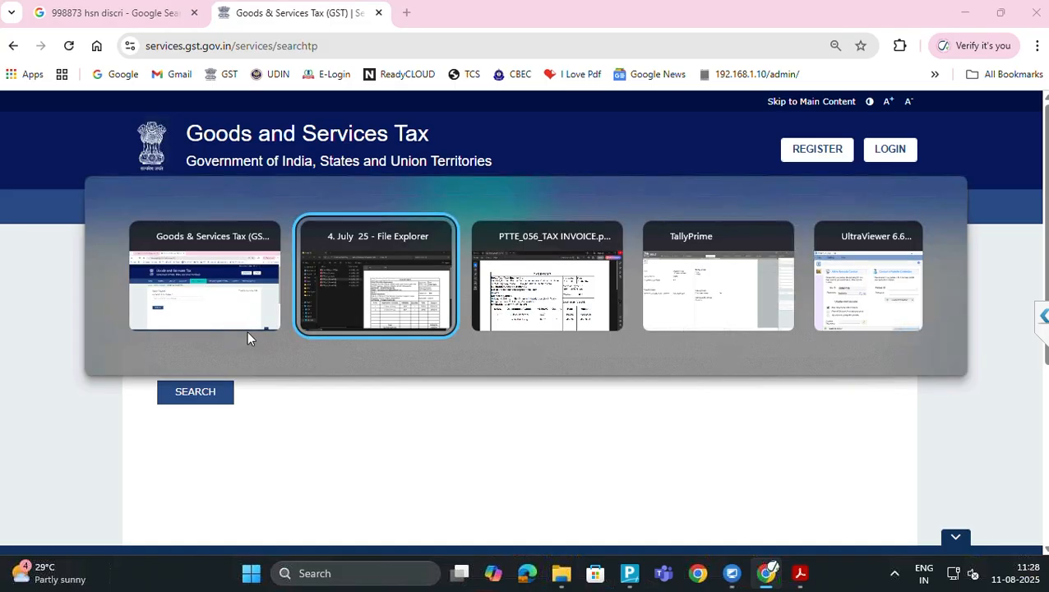
{"action": "key", "text": "alt+Tab"}
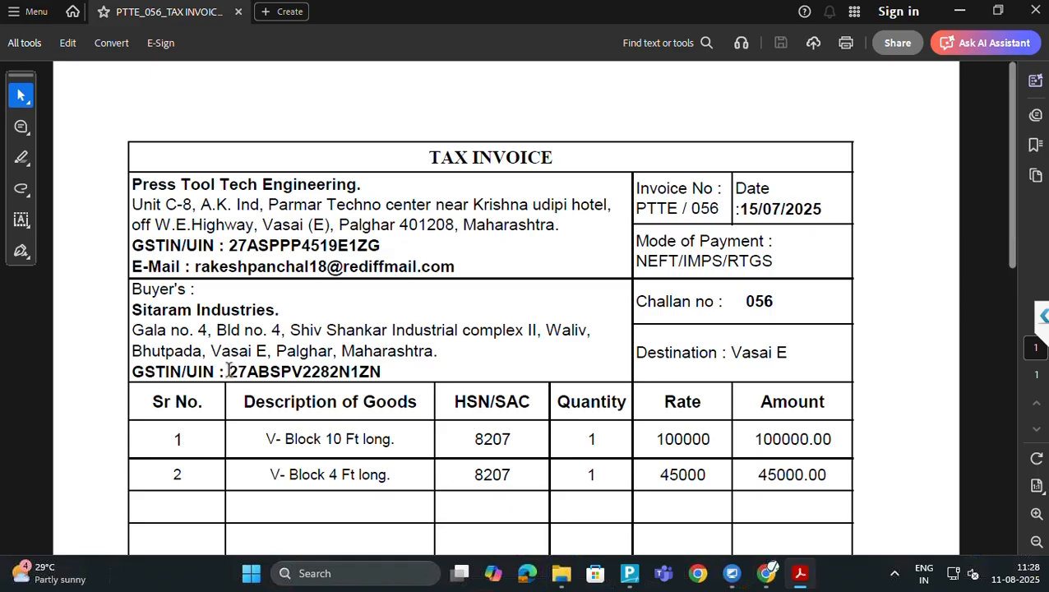
{"action": "left_click_drag", "start_coordinate": [232, 372], "coordinate": [383, 371]}
{"action": "key", "text": "ctrl+c"}
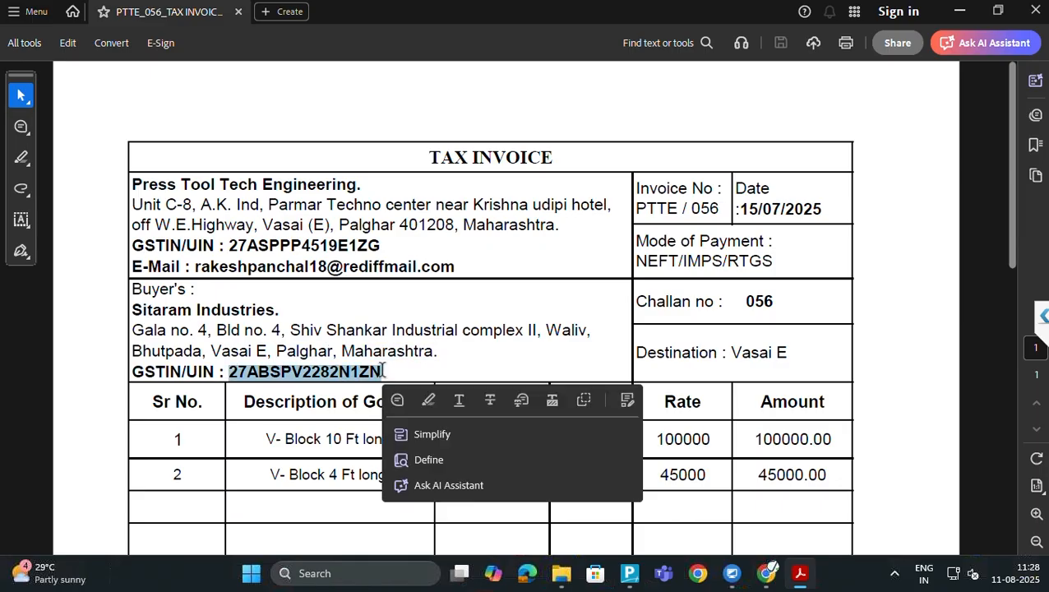
{"action": "key", "text": "alt+Tab"}
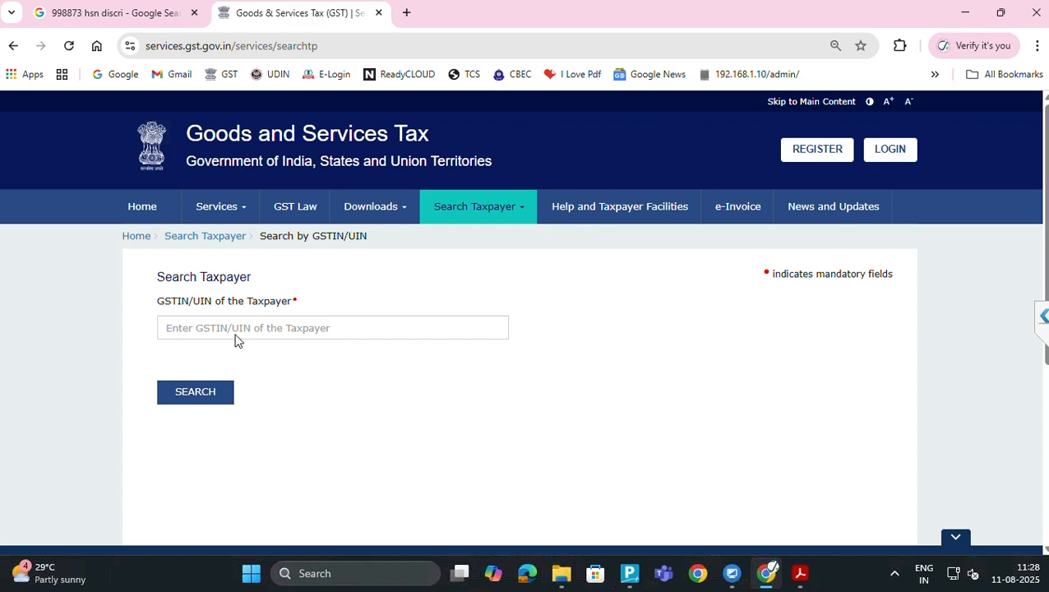
Search the pasted GSTIN with the captcha and review the Sitaram Industries registration result
{"action": "left_click", "coordinate": [231, 326]}
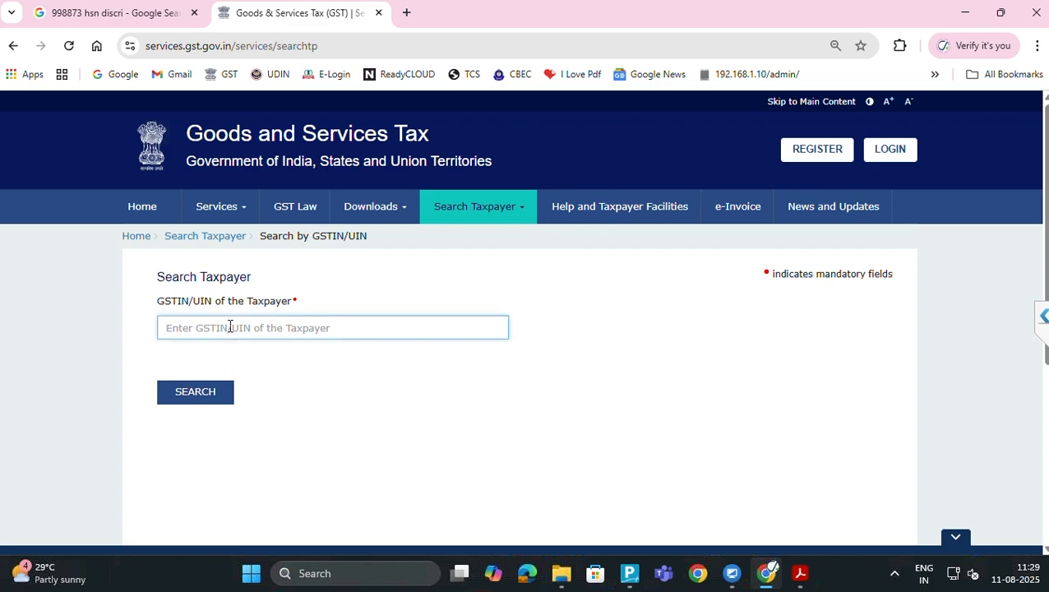
{"action": "key", "text": "ctrl+v"}
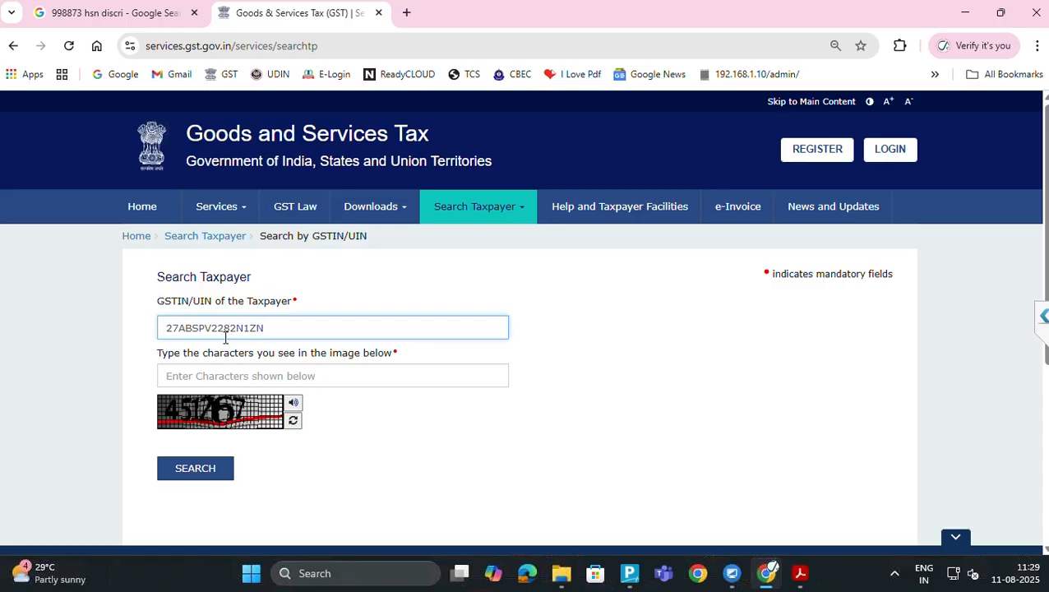
{"action": "left_click", "coordinate": [211, 377]}
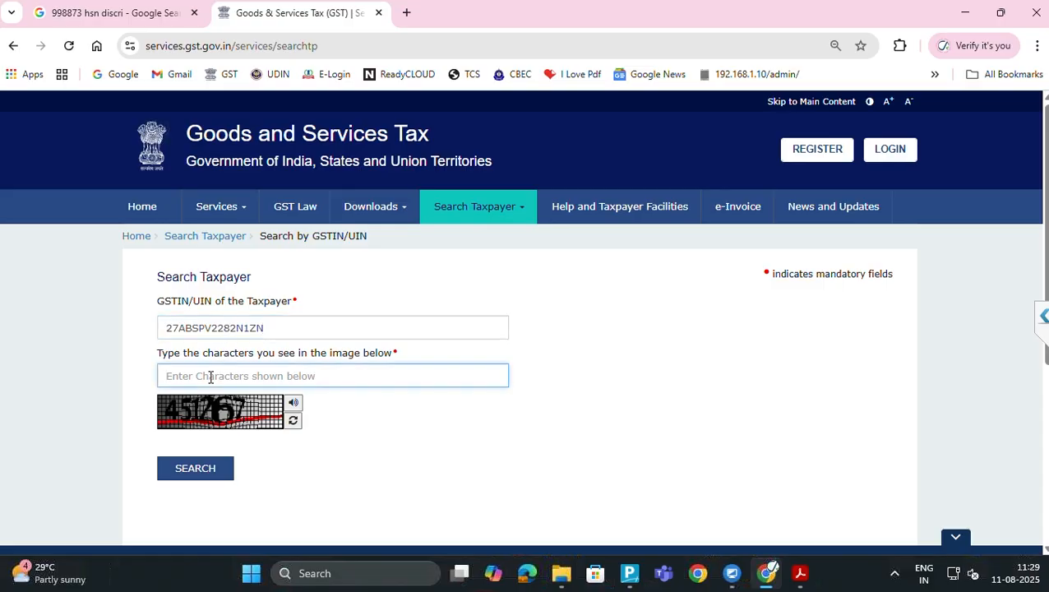
{"action": "type", "text": "45"}
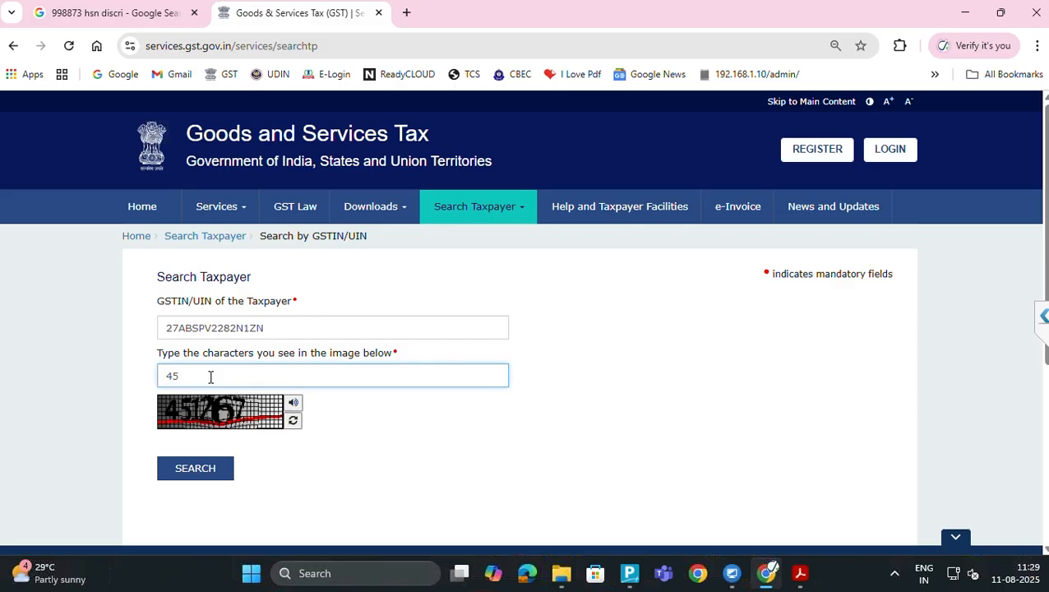
{"action": "type", "text": "1267"}
{"action": "left_click", "coordinate": [197, 472]}
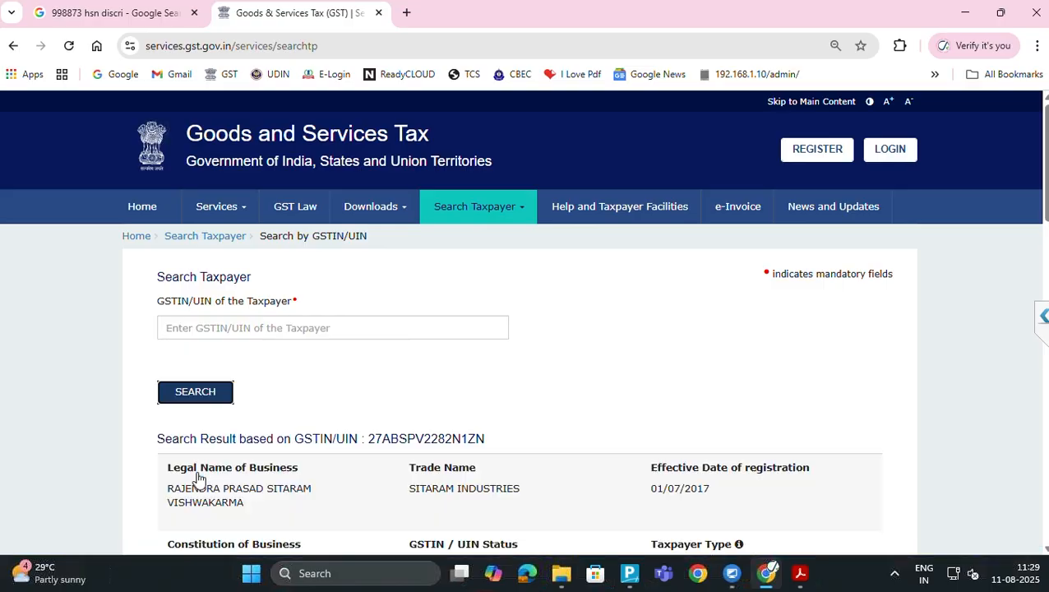
{"action": "scroll", "coordinate": [197, 479], "scroll_direction": "down", "scroll_amount": 3}
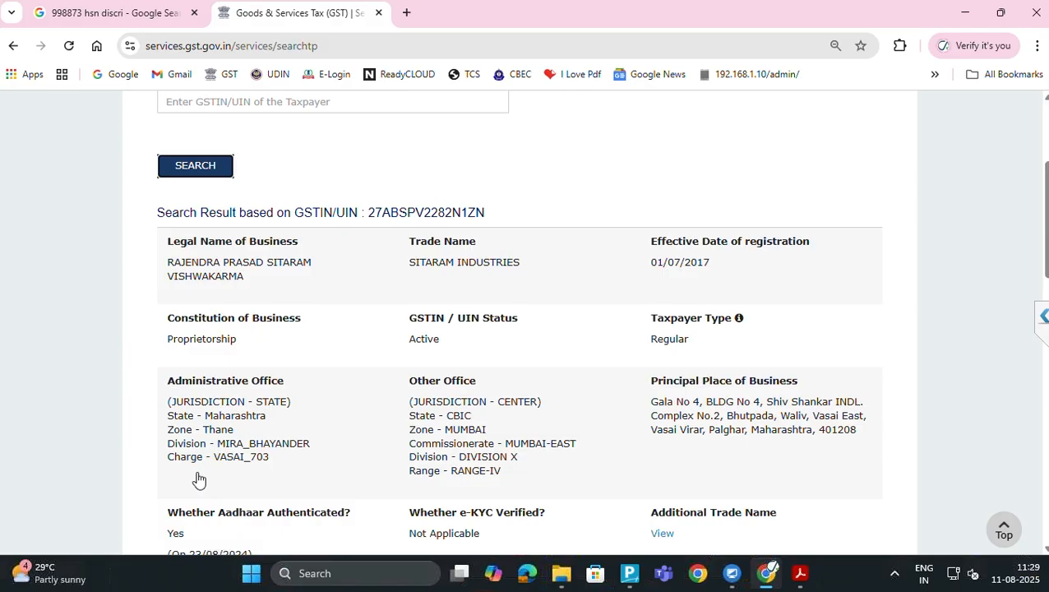
{"action": "key", "text": "alt+Tab"}
{"action": "key", "text": "alt+Tab"}
{"action": "key", "text": "alt+Tab"}
{"action": "key", "text": "alt+Tab"}
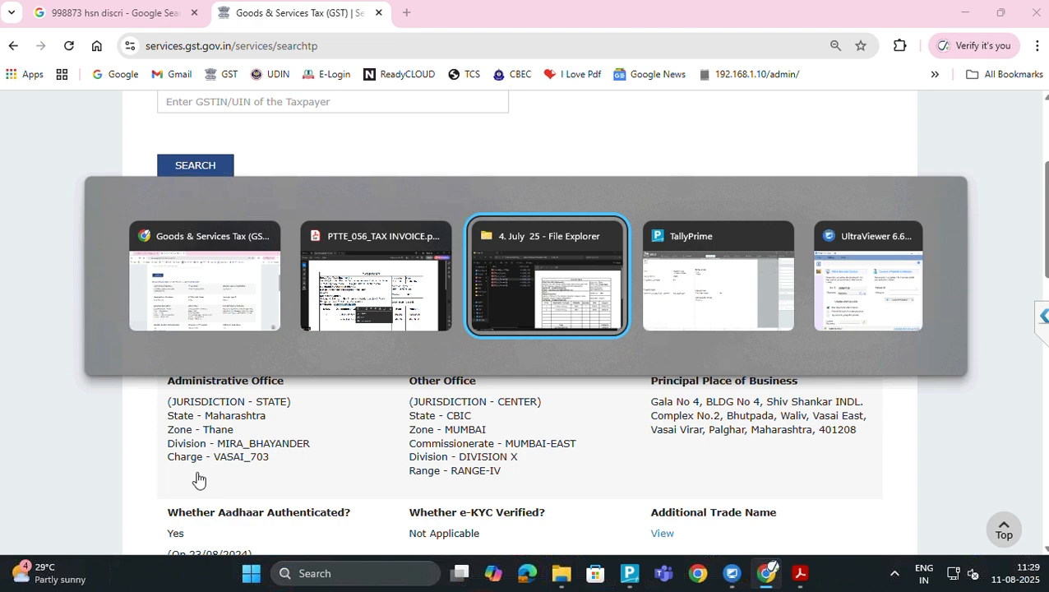
{"action": "key", "text": "alt+Tab"}
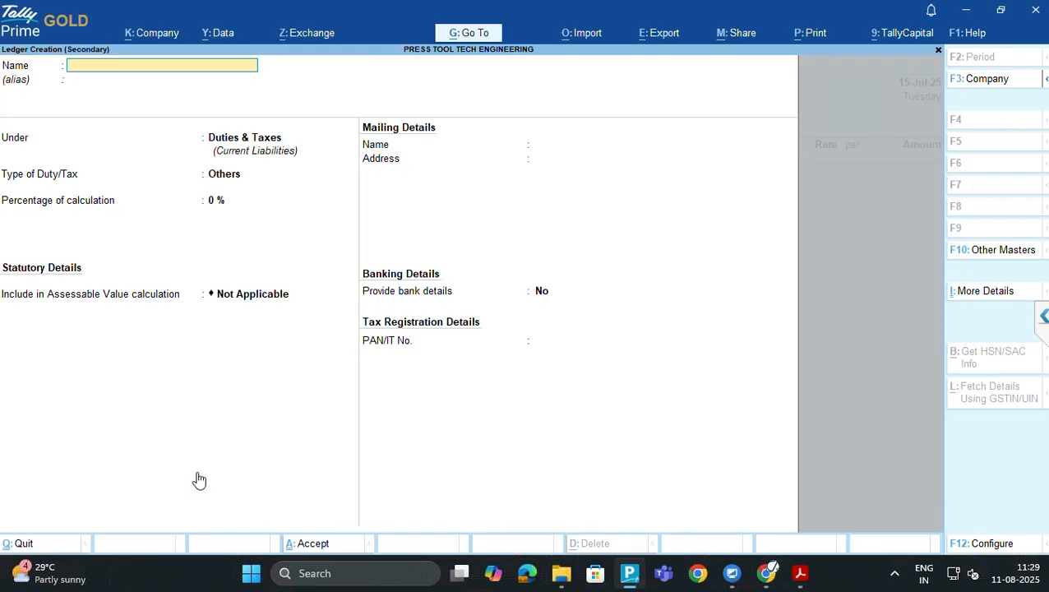
Name the new ledger SITARAM INDUSTRIES using the trade name copied from the GST portal
{"action": "key", "text": "alt+Tab"}
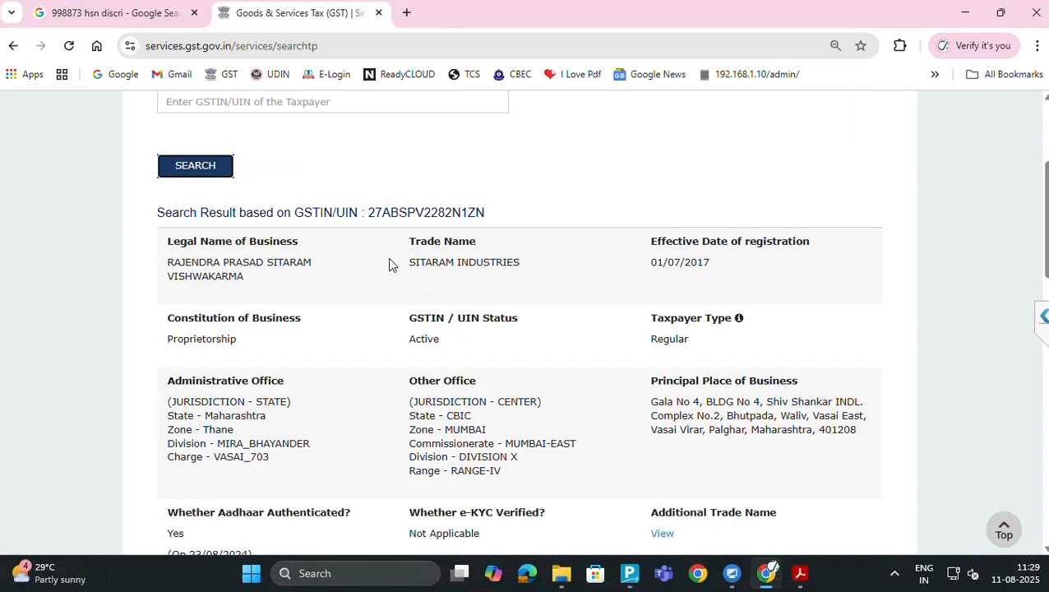
{"action": "left_click_drag", "start_coordinate": [411, 260], "coordinate": [540, 265]}
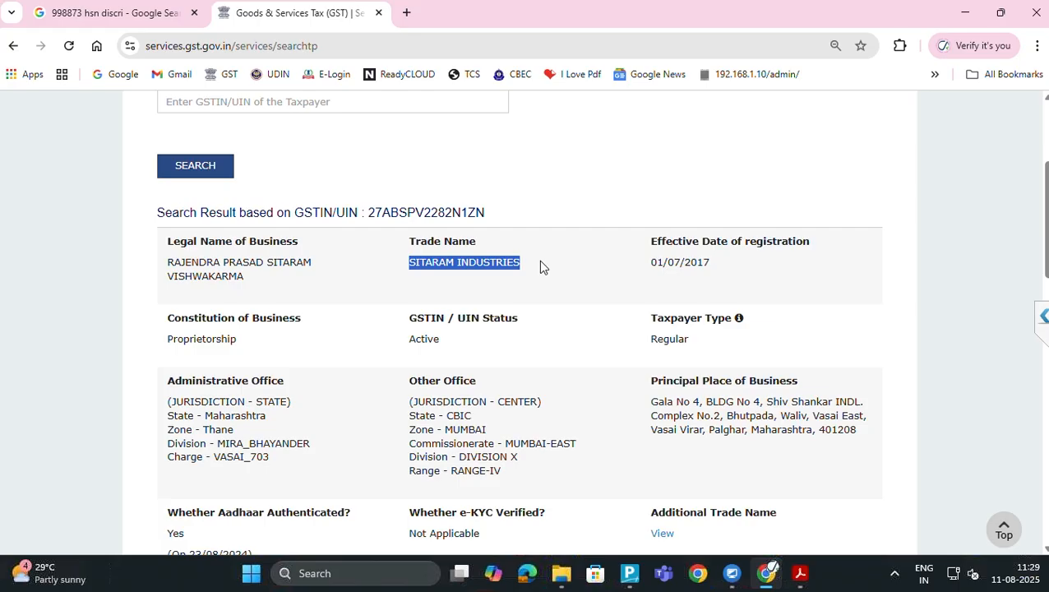
{"action": "key", "text": "alt+Tab"}
{"action": "key", "text": "ctrl+alt+v"}
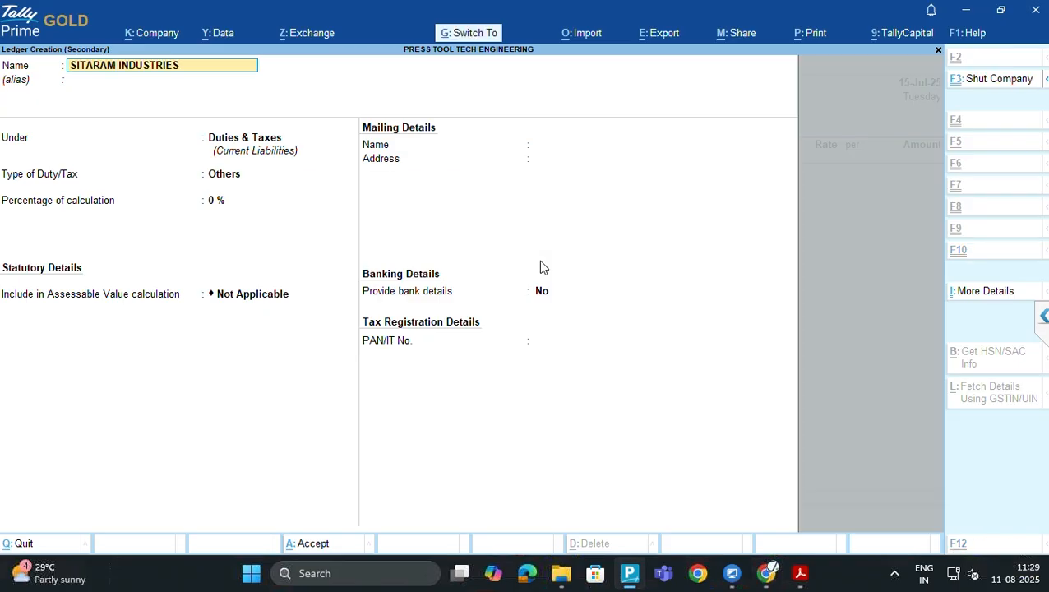
{"action": "key", "text": "Return"}
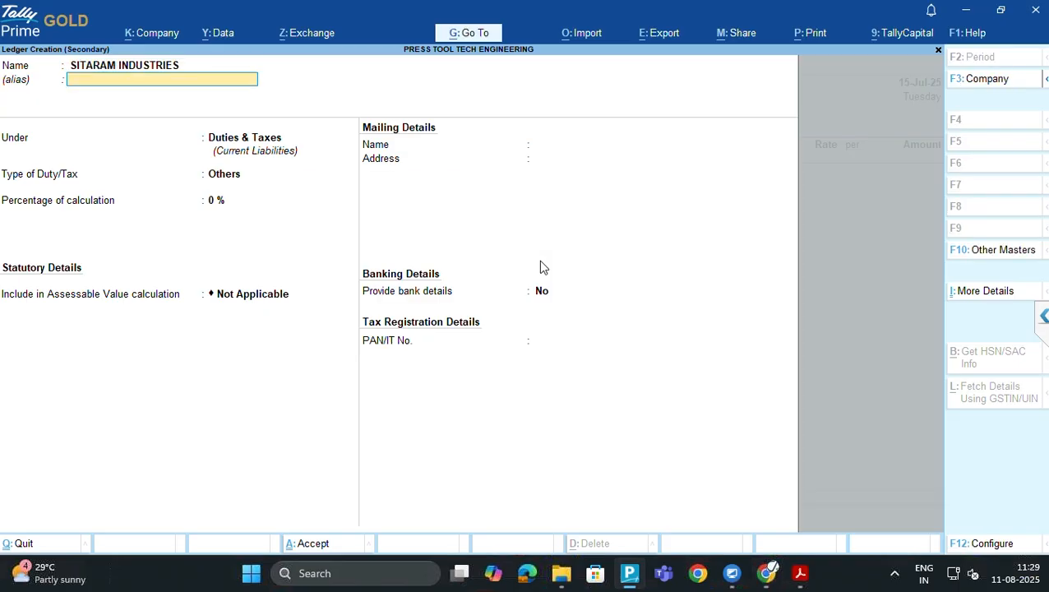
{"action": "key", "text": "Return"}
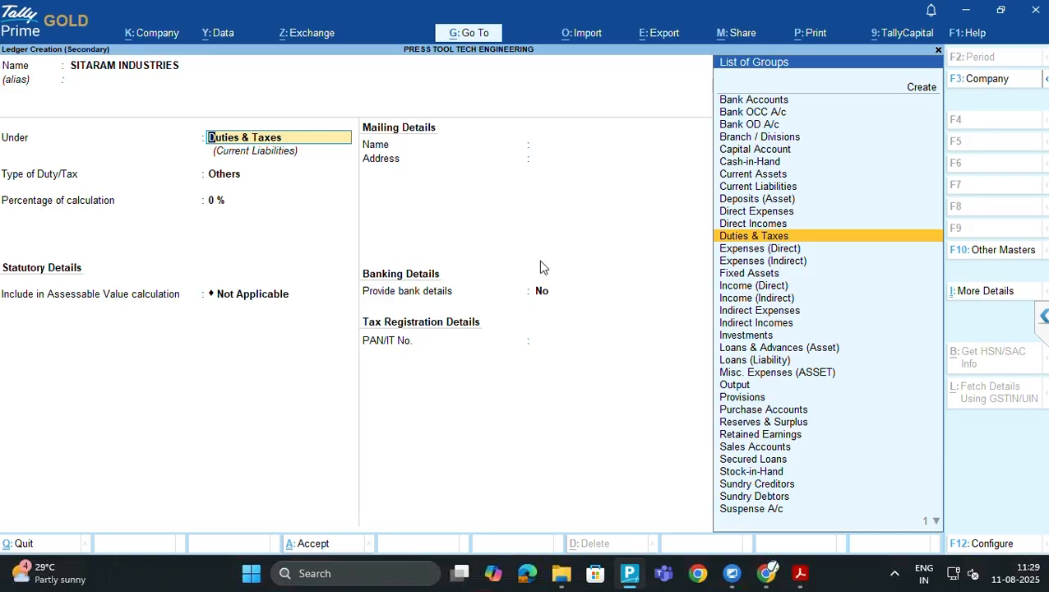
Place the ledger under Sundry Debtors, leaving bill-by-bill balances off
{"action": "type", "text": "SUND"}
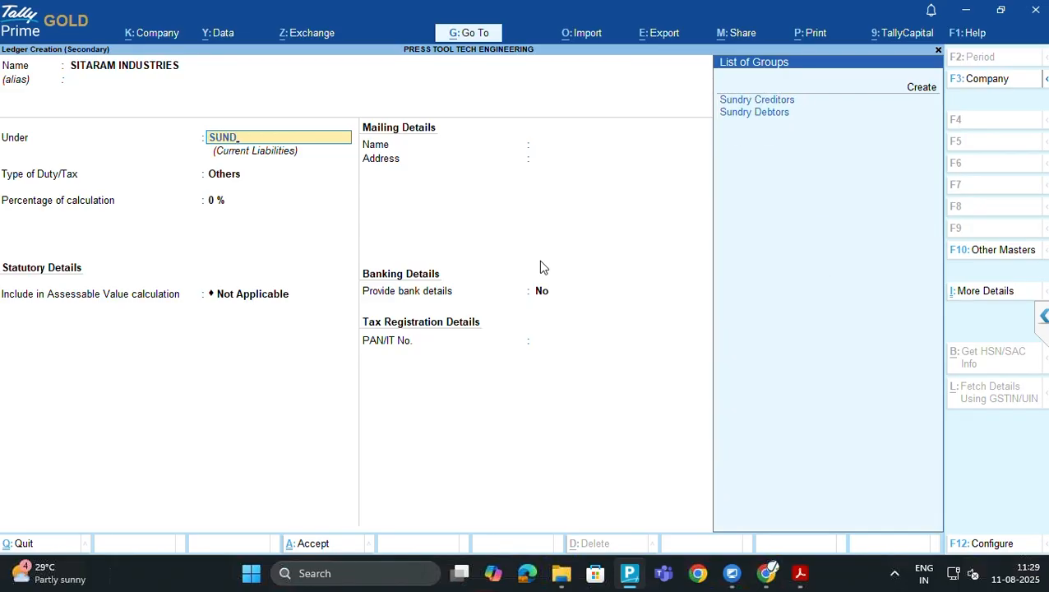
{"action": "key", "text": "Down"}
{"action": "key", "text": "Return"}
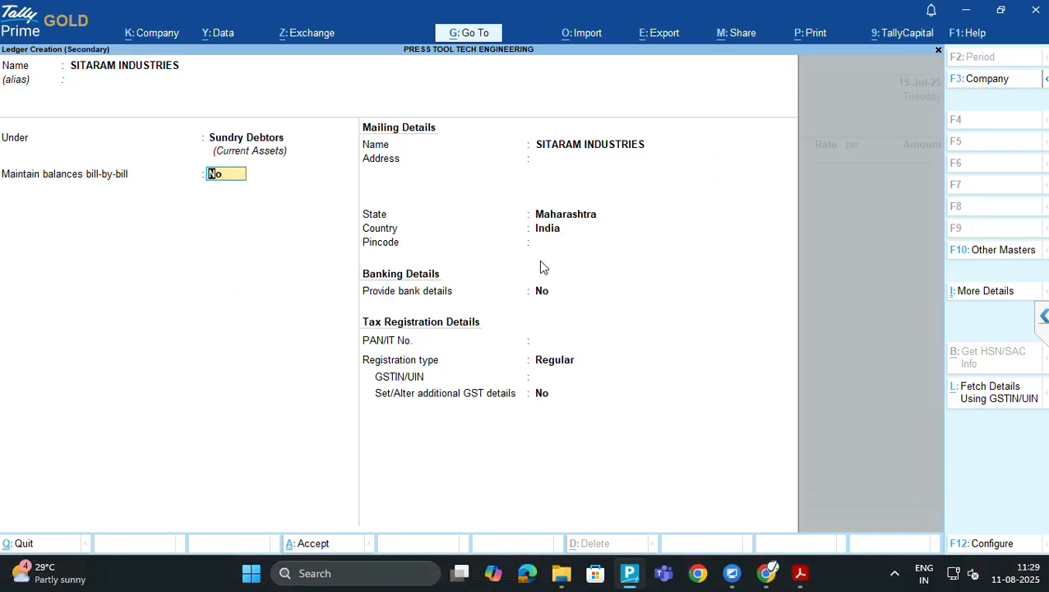
{"action": "key", "text": "Return"}
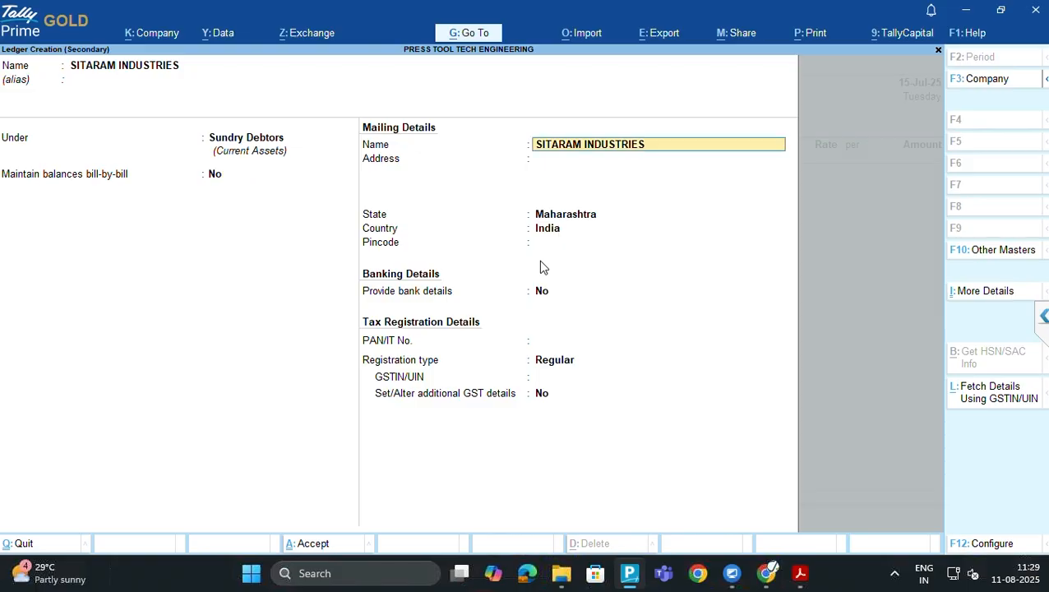
{"action": "key", "text": "alt+Tab"}
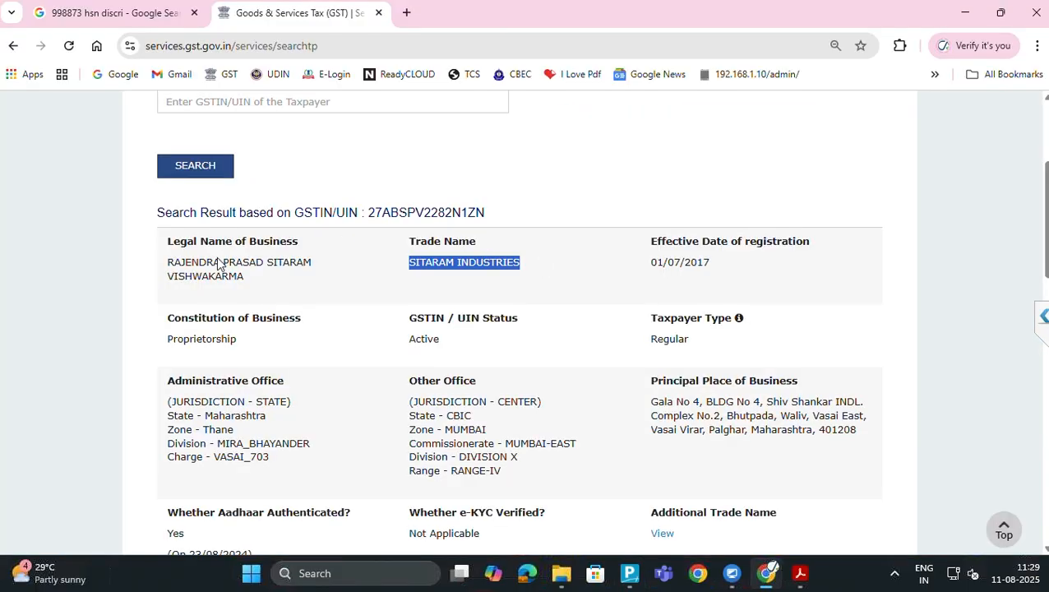
Set the mailing name to the business's legal name copied from the GST portal
{"action": "left_click_drag", "start_coordinate": [169, 262], "coordinate": [246, 276]}
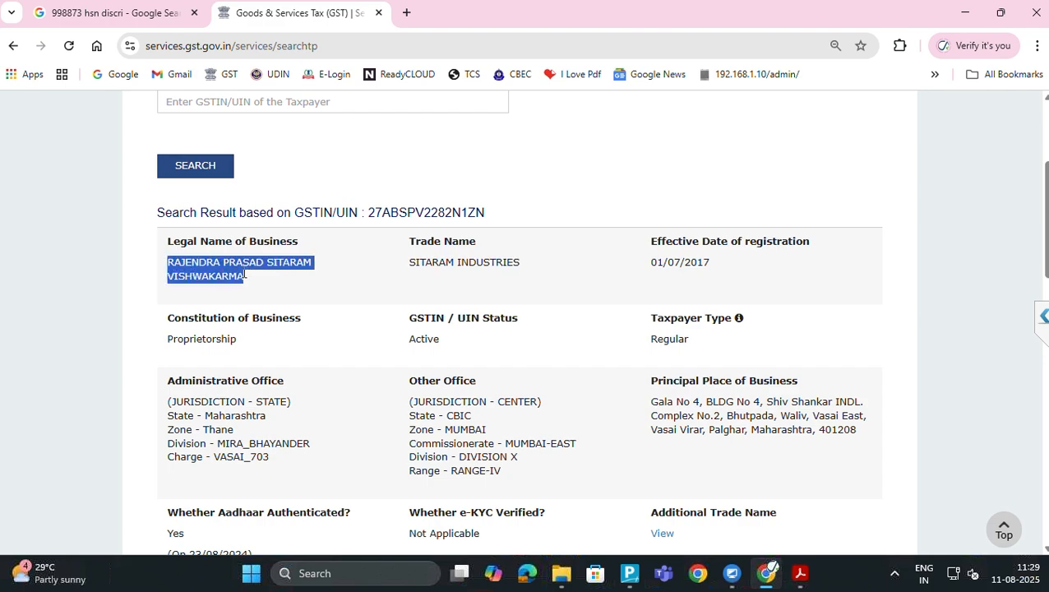
{"action": "key", "text": "alt+Tab"}
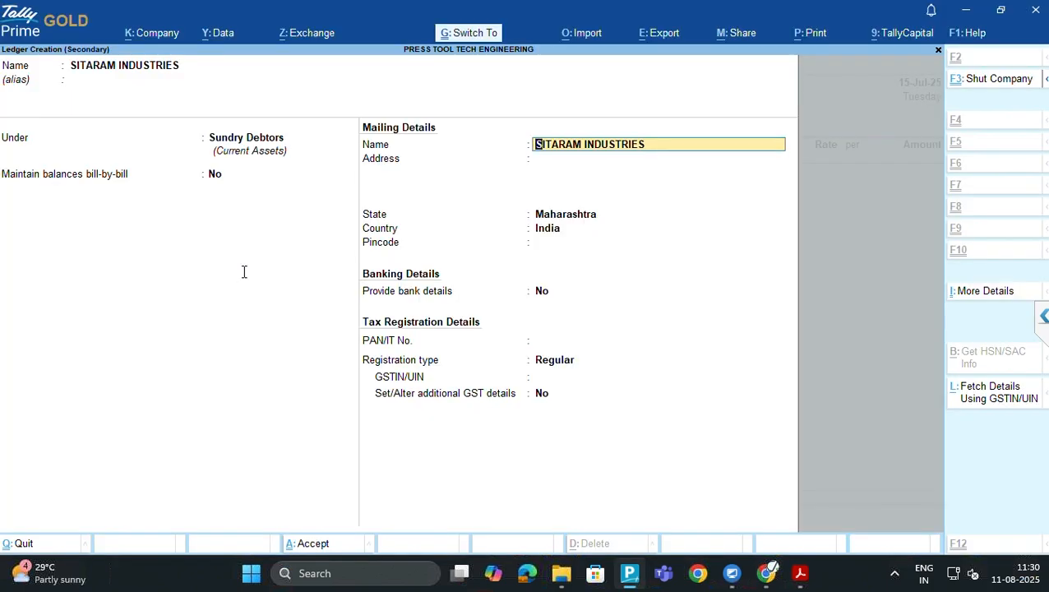
{"action": "key", "text": "ctrl+alt+v"}
{"action": "key", "text": "Return"}
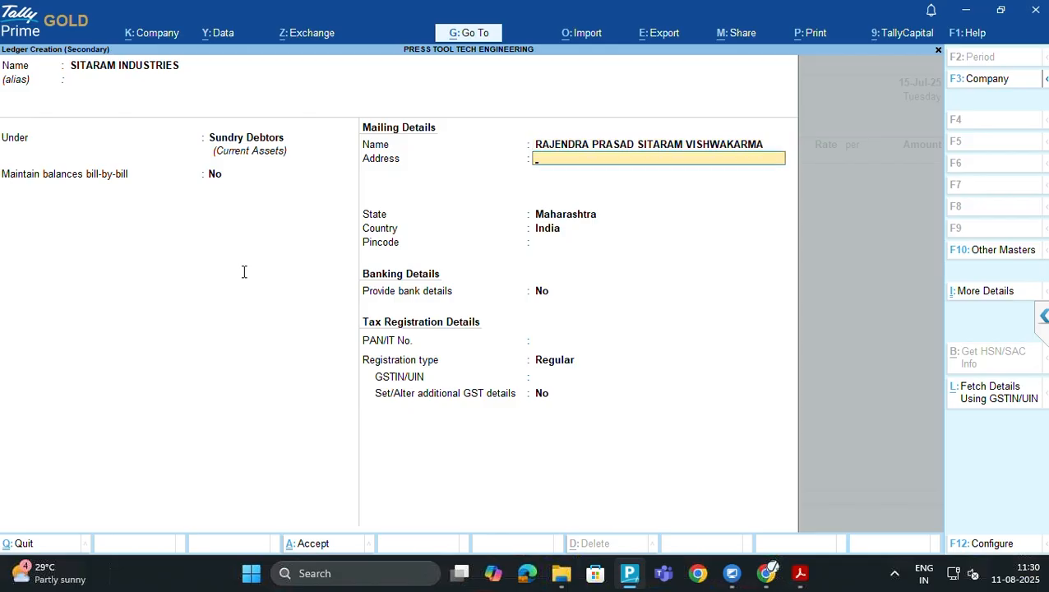
Fill the first address line from the GST principal place of business
{"action": "key", "text": "alt+Tab"}
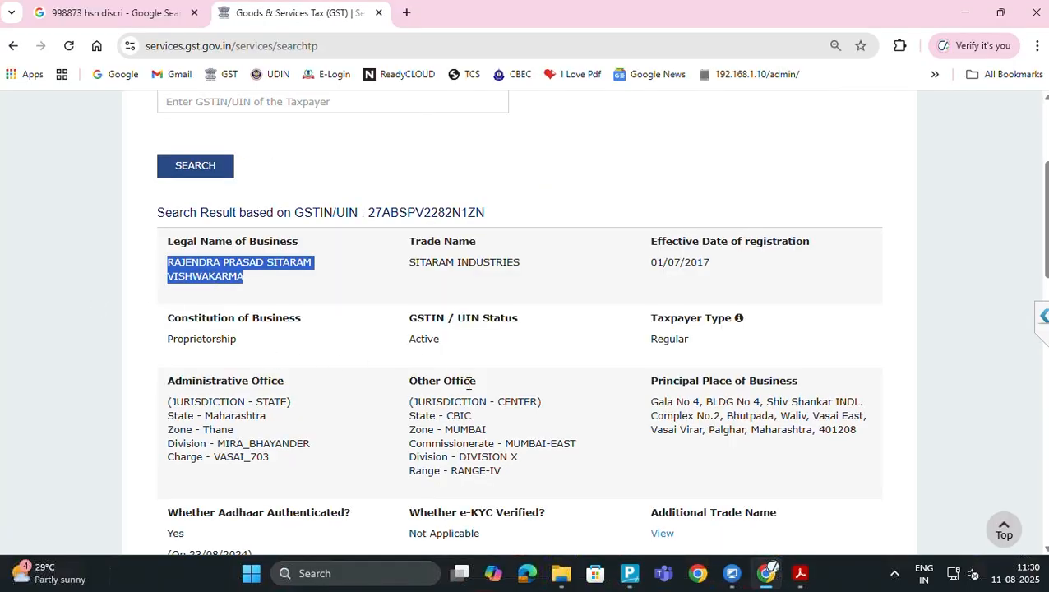
{"action": "left_click", "coordinate": [653, 402]}
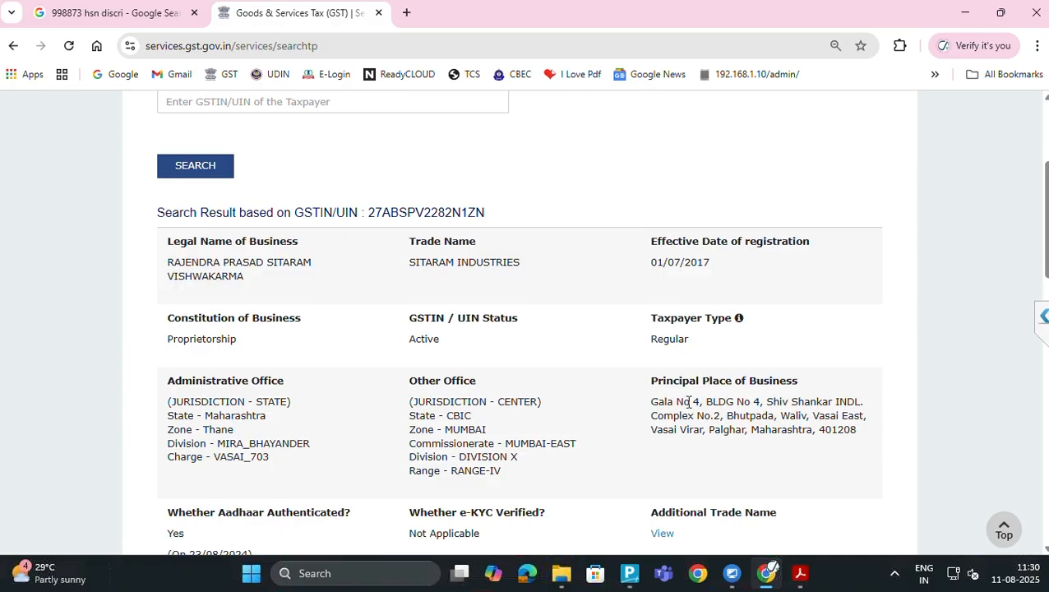
{"action": "left_click_drag", "start_coordinate": [689, 401], "coordinate": [867, 404]}
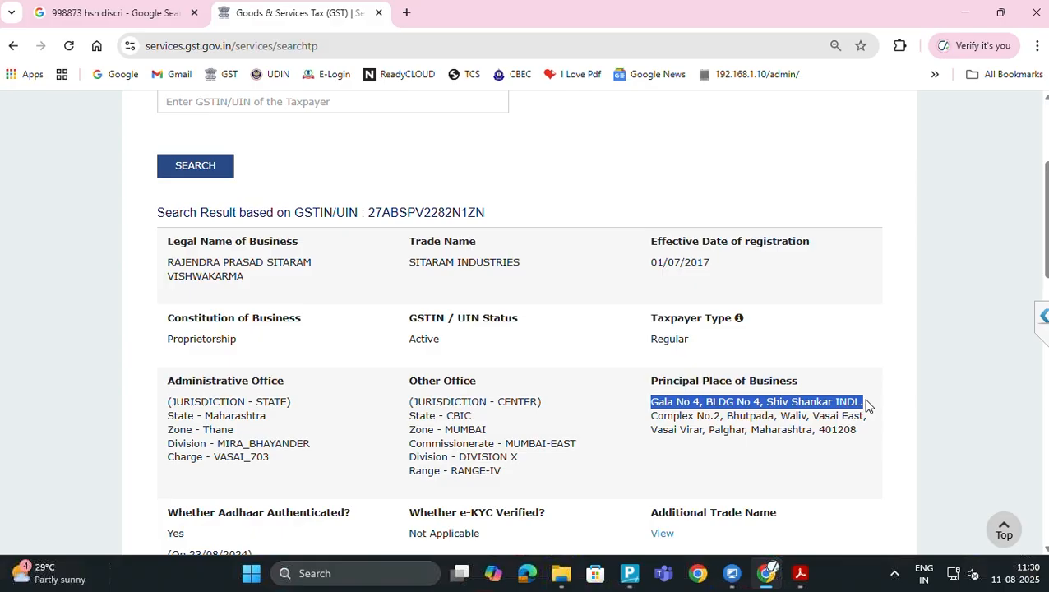
{"action": "key", "text": "alt+Tab"}
{"action": "key", "text": "ctrl+alt+v"}
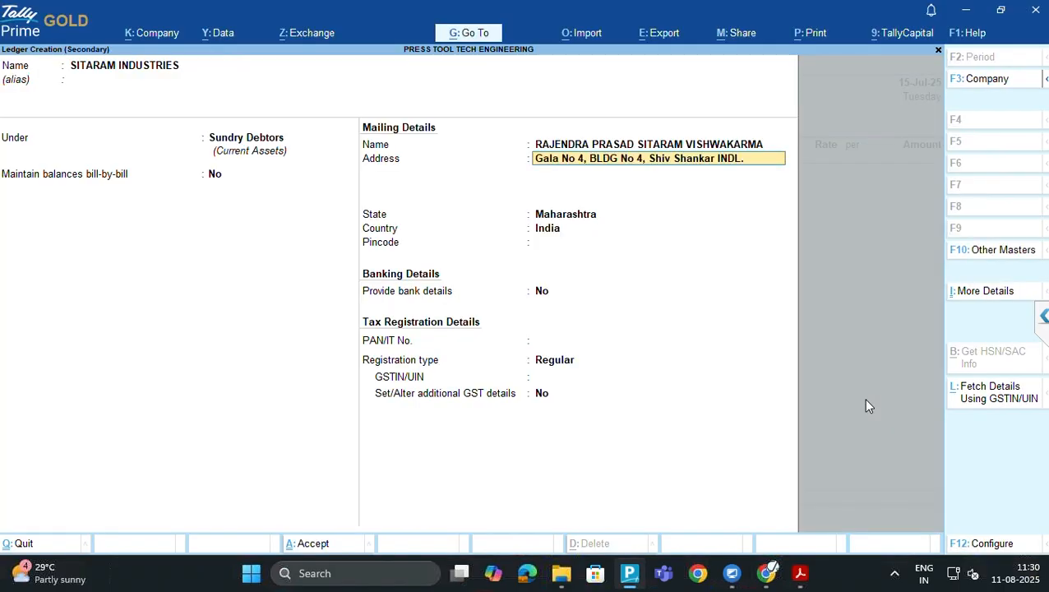
{"action": "key", "text": "Return"}
Add the second address line copied from the GST record
{"action": "key", "text": "alt+Tab"}
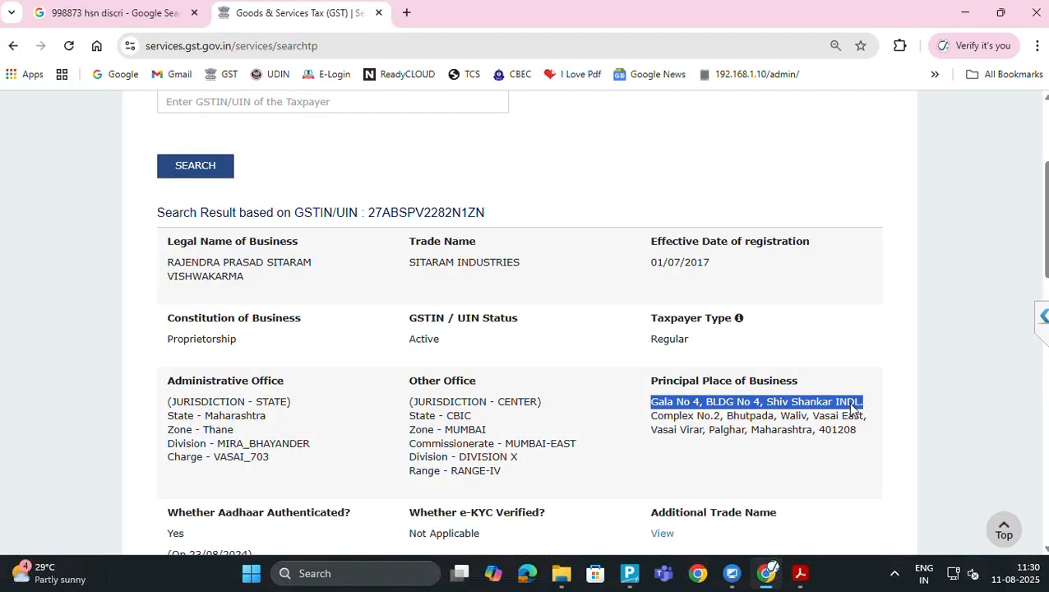
{"action": "left_click", "coordinate": [651, 417]}
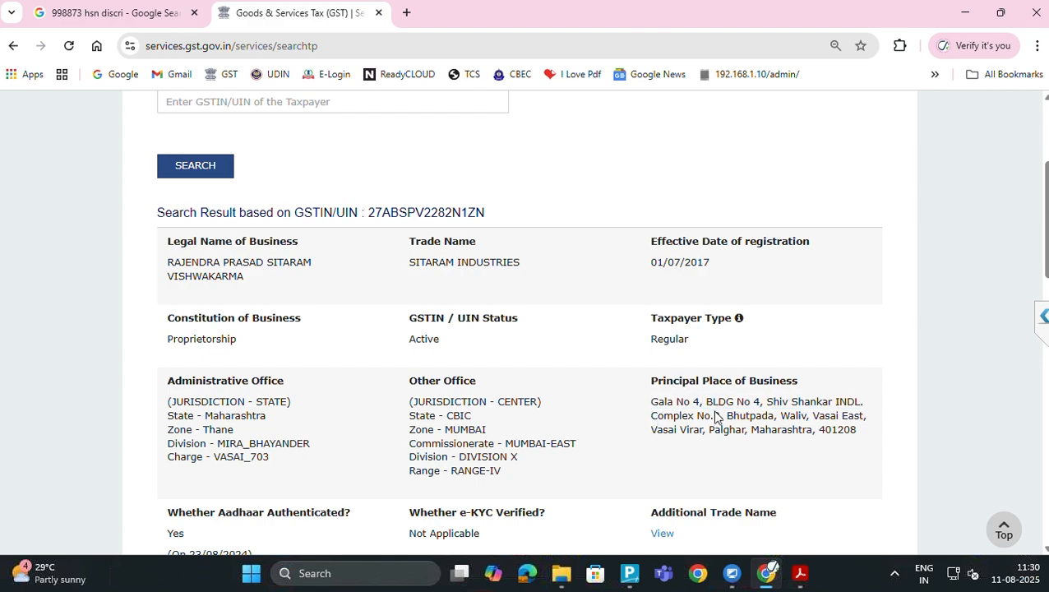
{"action": "left_click_drag", "start_coordinate": [715, 418], "coordinate": [875, 430]}
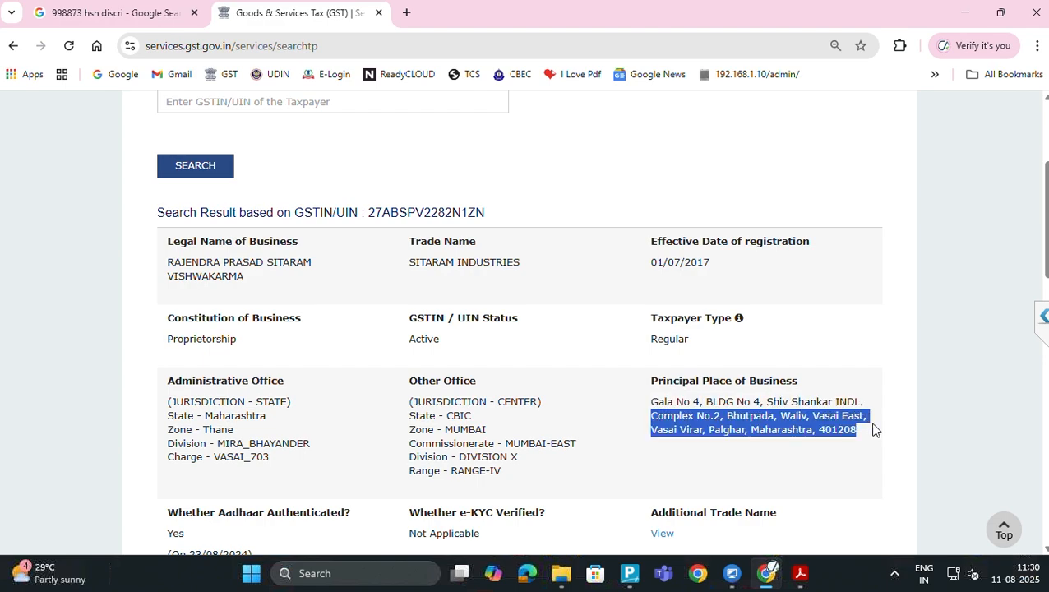
{"action": "key", "text": "shift+Up"}
{"action": "key", "text": "shift+Right"}
{"action": "key", "text": "shift+Right"}
{"action": "key", "text": "shift+Right"}
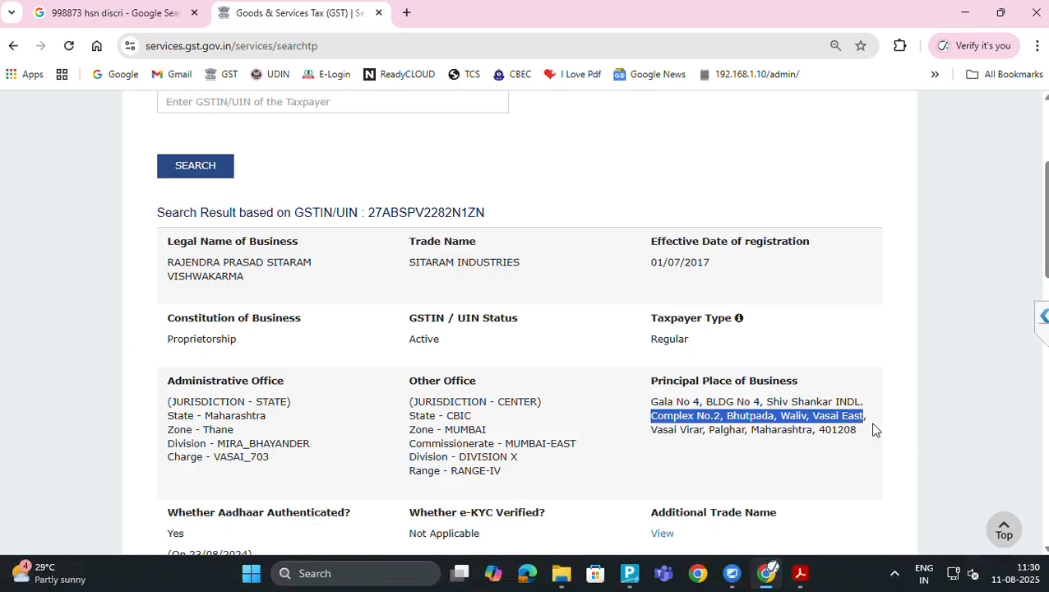
{"action": "key", "text": "shift+Right"}
{"action": "key", "text": "ctrl+c"}
{"action": "key", "text": "alt+Tab"}
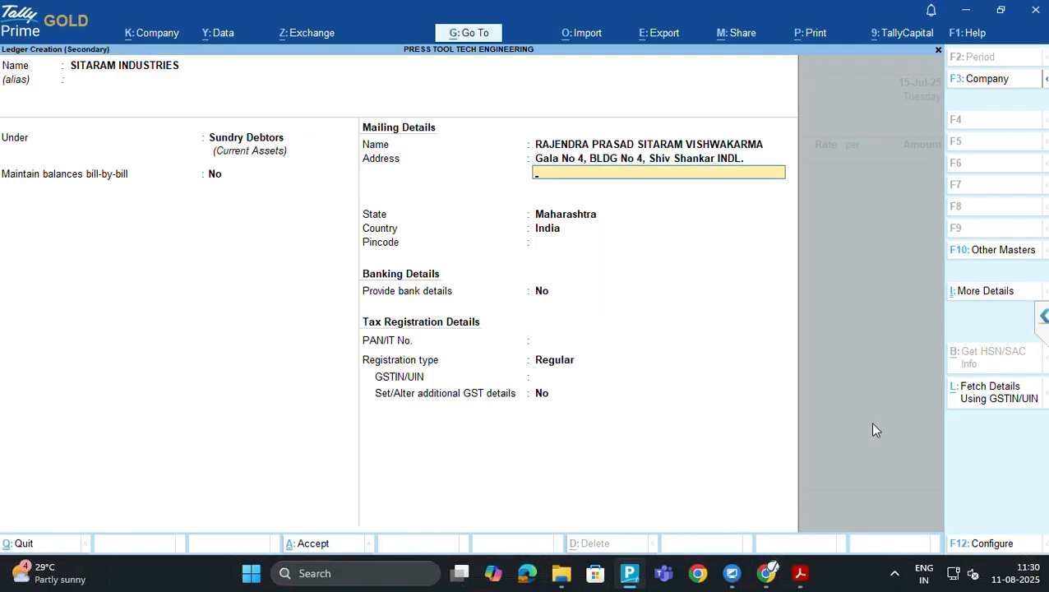
{"action": "key", "text": "ctrl+v"}
{"action": "key", "text": "Return"}
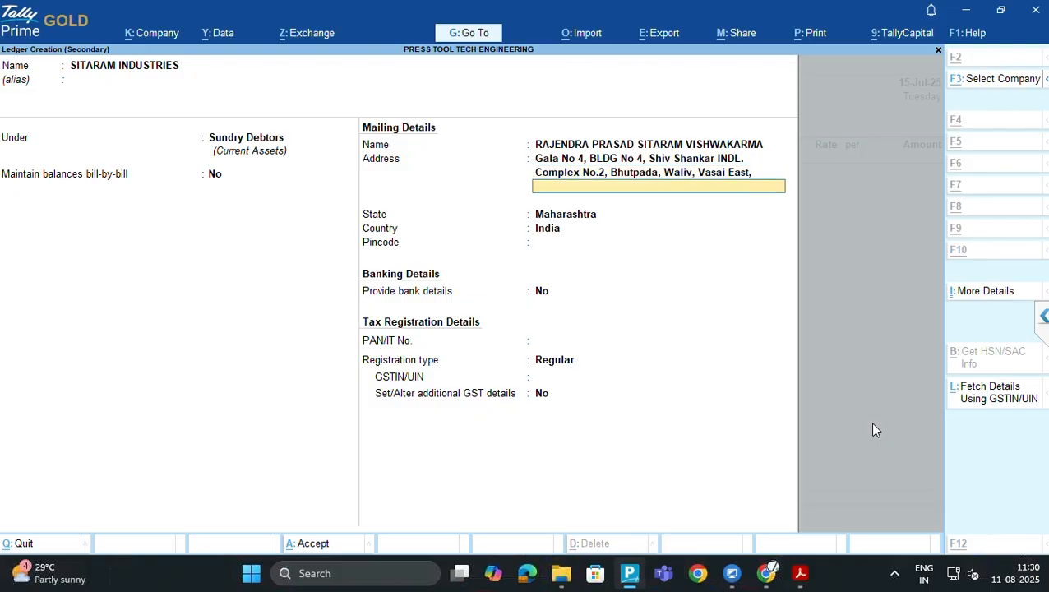
Add the final address line and keep Maharashtra as the state
{"action": "key", "text": "alt+Tab"}
{"action": "scroll", "coordinate": [875, 430], "scroll_direction": "down", "scroll_amount": 1}
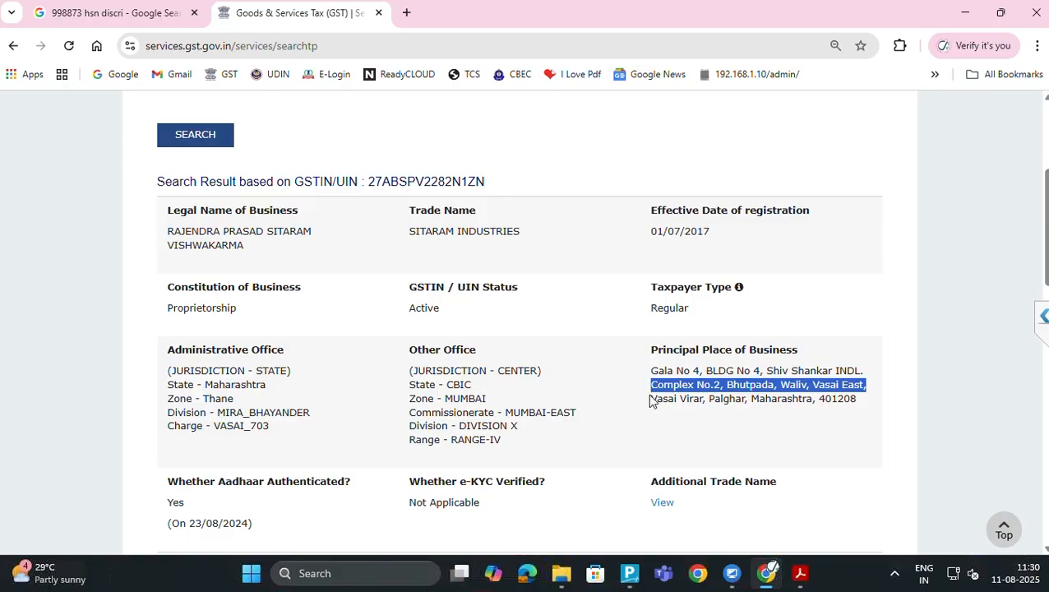
{"action": "left_click_drag", "start_coordinate": [649, 399], "coordinate": [814, 400]}
{"action": "key", "text": "alt+Tab"}
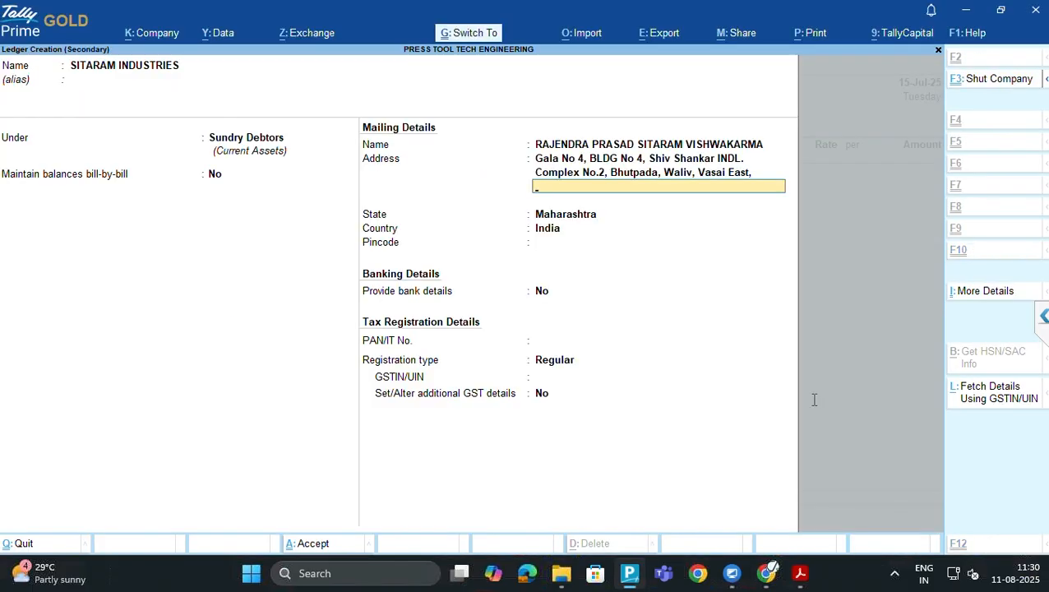
{"action": "key", "text": "ctrl+v"}
{"action": "key", "text": "Return"}
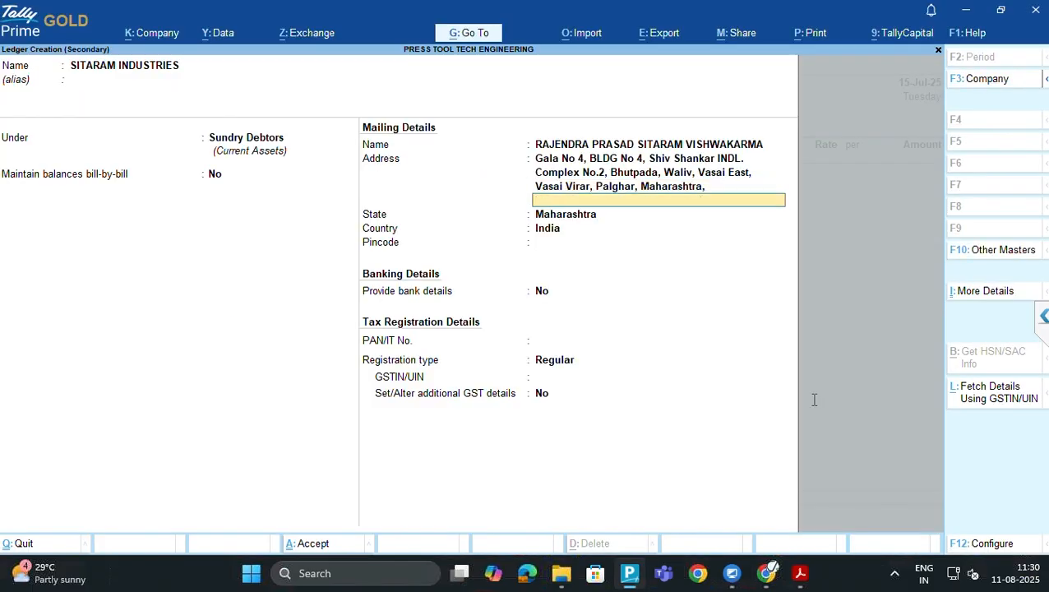
{"action": "key", "text": "Return"}
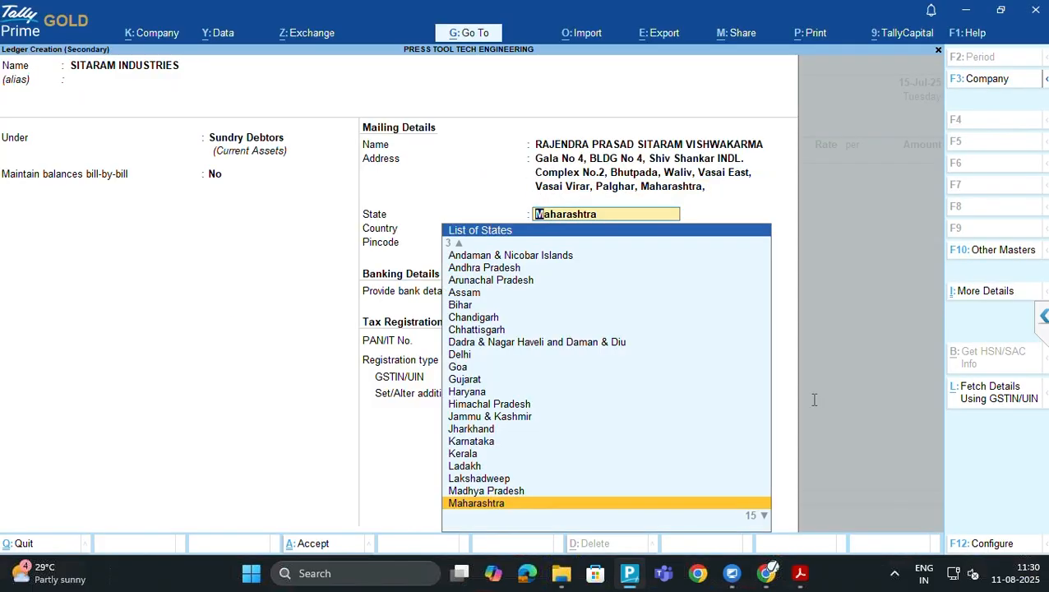
{"action": "key", "text": "Return"}
{"action": "key", "text": "Return"}
{"action": "key", "text": "alt+Tab"}
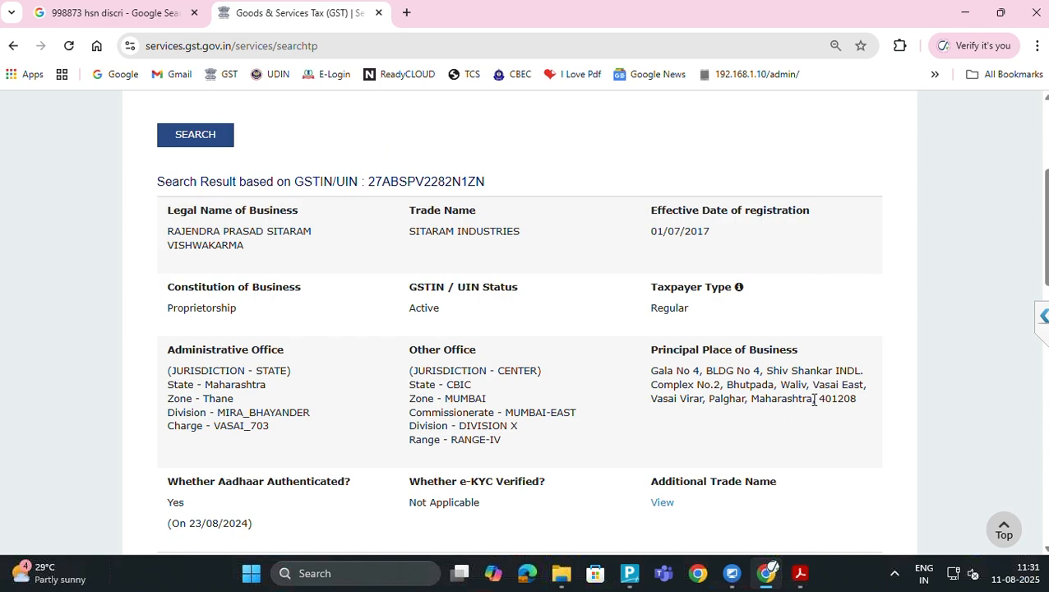
Enter the pincode and the PAN taken from the GSTIN, keeping Regular registration
{"action": "key", "text": "alt+Tab"}
{"action": "type", "text": "4"}
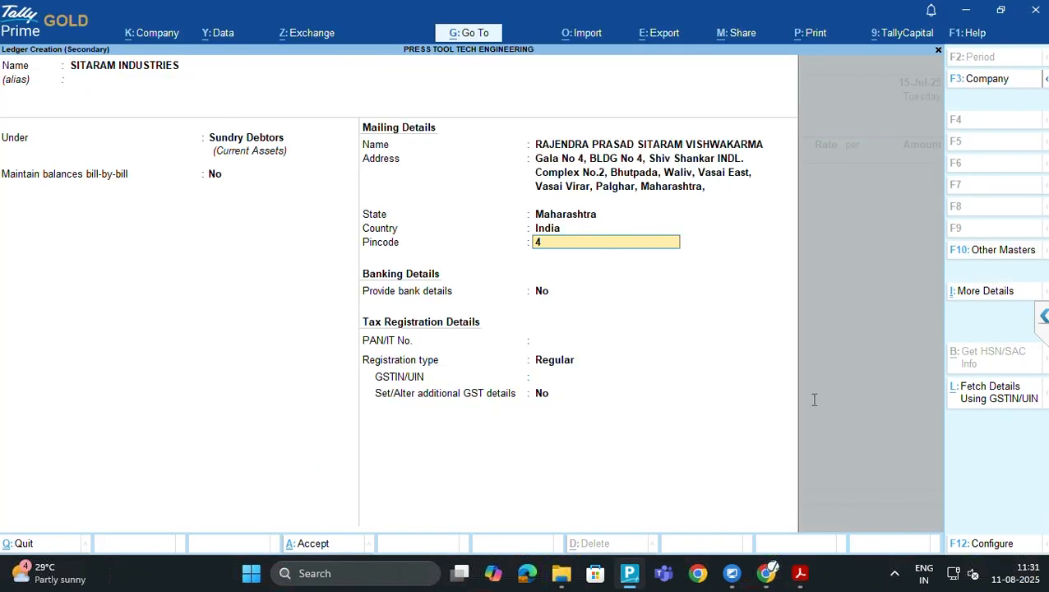
{"action": "type", "text": "01208"}
{"action": "key", "text": "Return"}
{"action": "key", "text": "Return"}
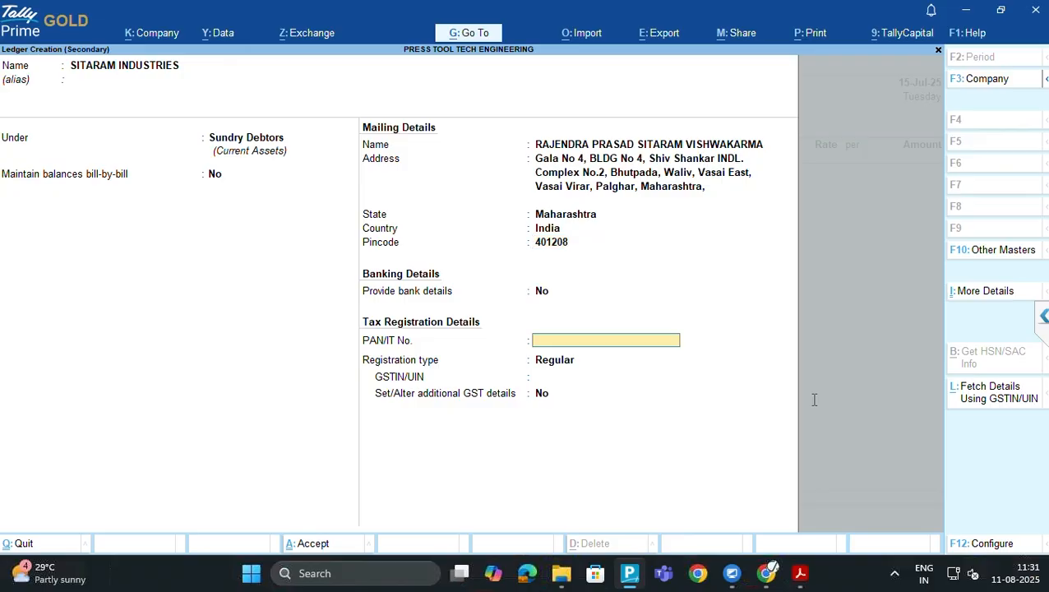
{"action": "key", "text": "alt+Tab"}
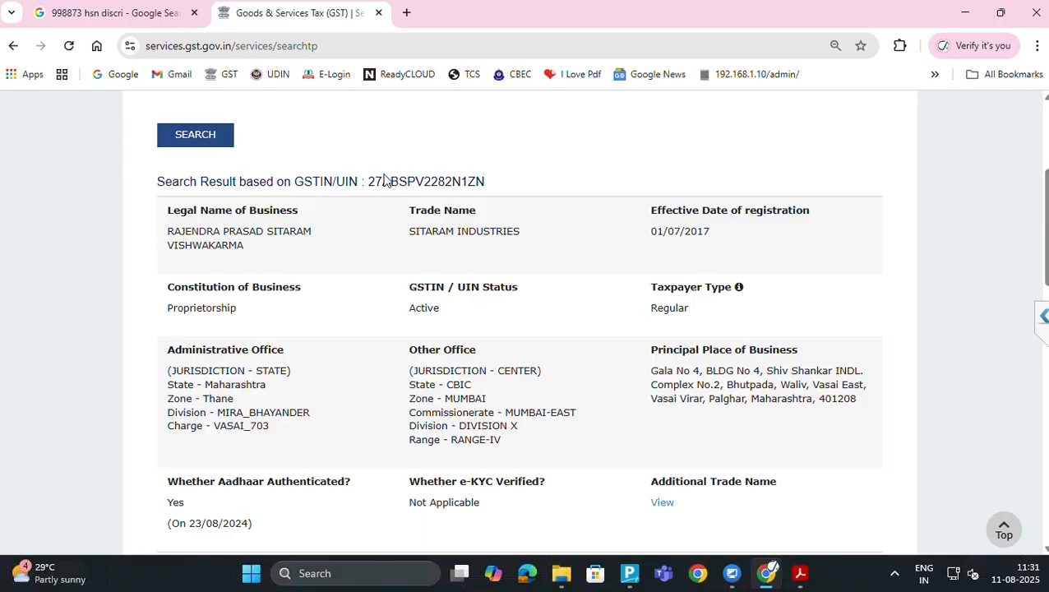
{"action": "left_click_drag", "start_coordinate": [383, 177], "coordinate": [460, 177]}
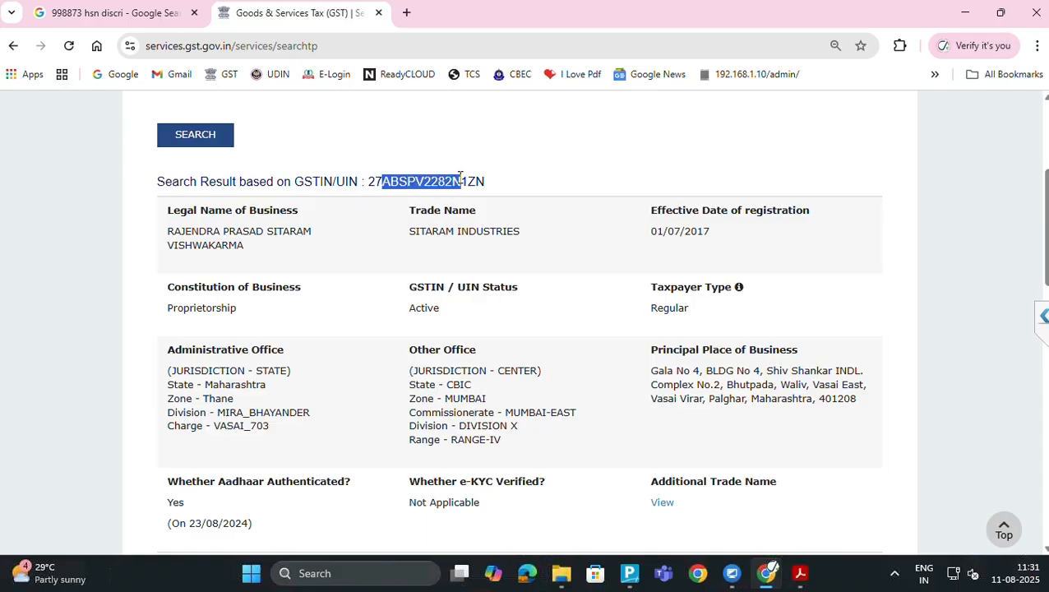
{"action": "key", "text": "alt+Tab"}
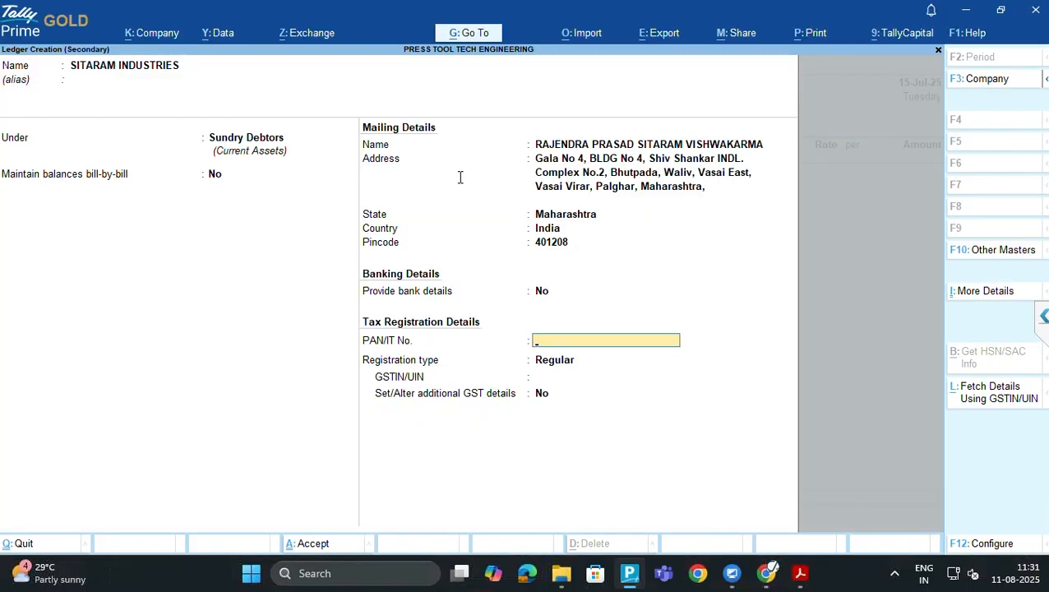
{"action": "key", "text": "ctrl+v"}
{"action": "key", "text": "Return"}
{"action": "key", "text": "Return"}
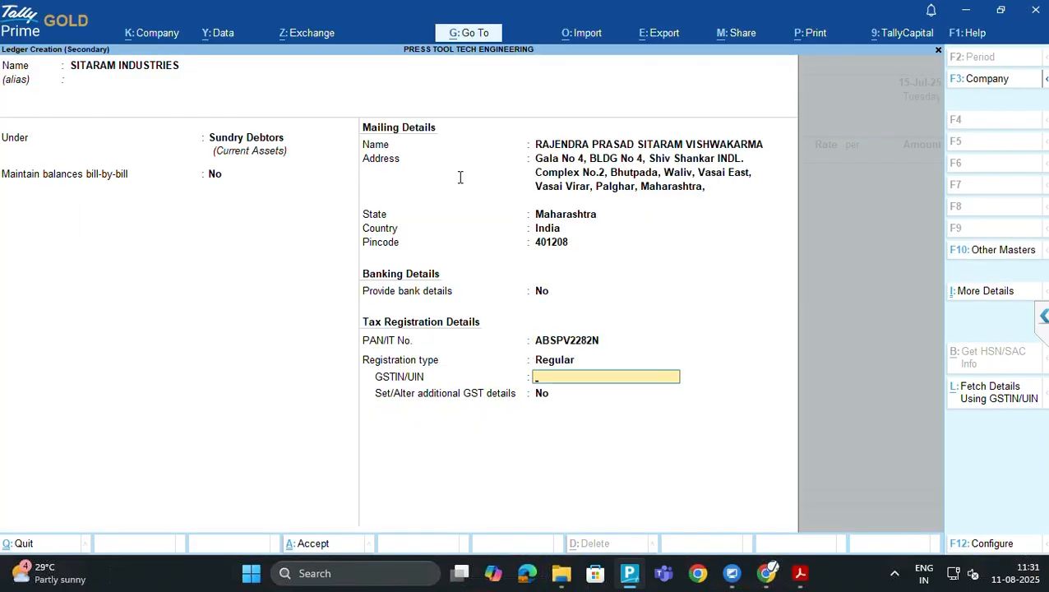
Paste the full GSTIN into GSTIN/UIN and finish the ledger for saving
{"action": "key", "text": "alt+Tab"}
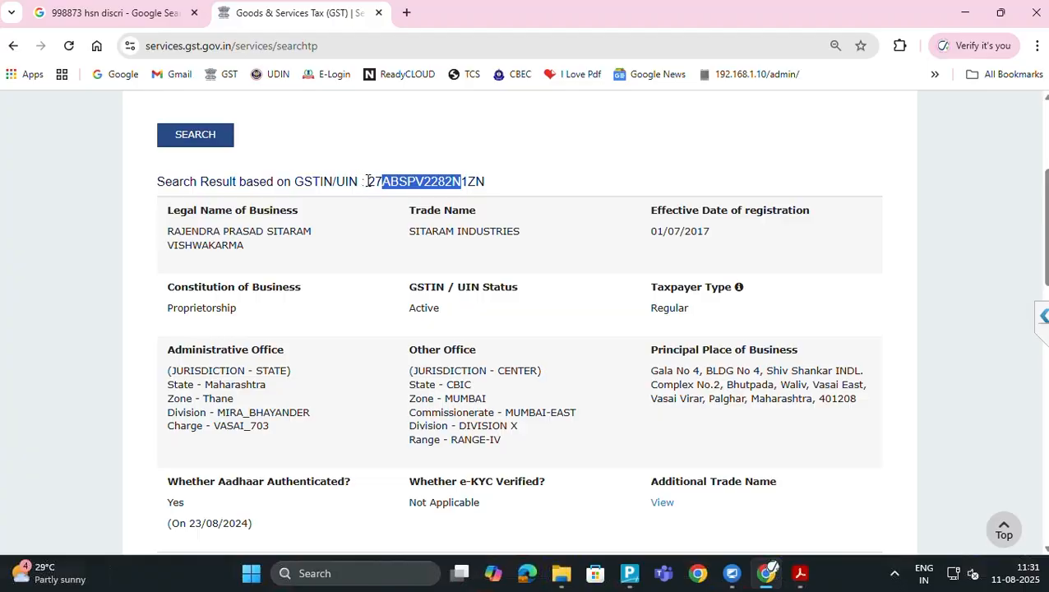
{"action": "left_click_drag", "start_coordinate": [368, 180], "coordinate": [504, 179]}
{"action": "key", "text": "ctrl+c"}
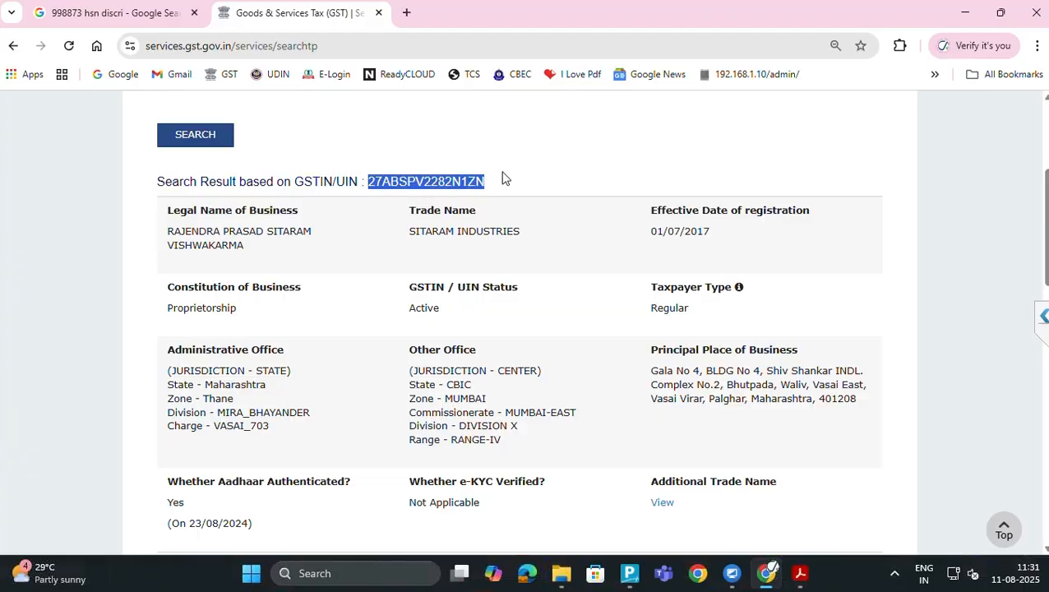
{"action": "key", "text": "alt+Tab"}
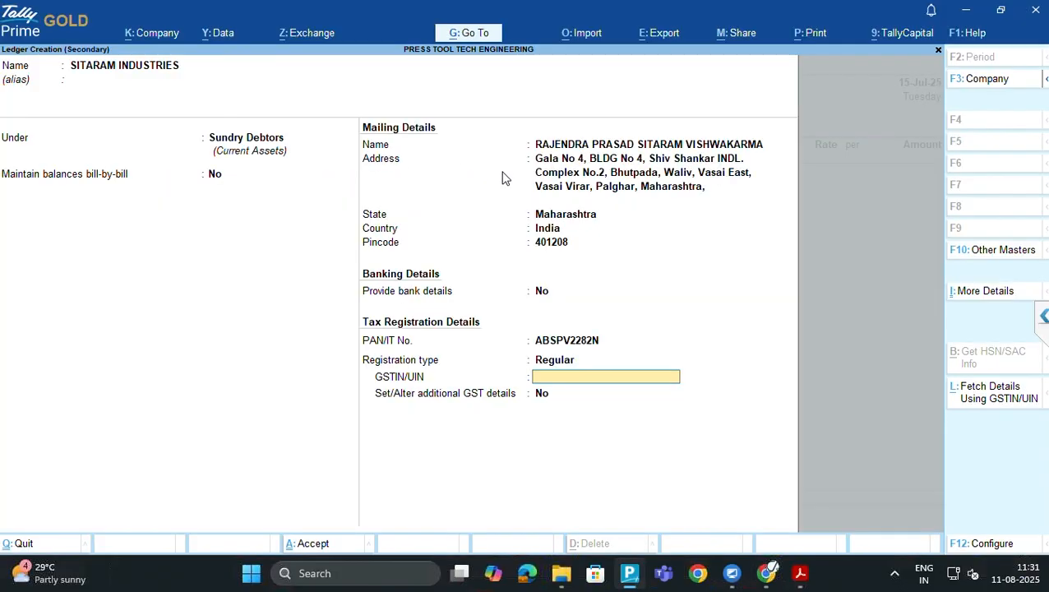
{"action": "key", "text": "ctrl+v"}
{"action": "key", "text": "Return"}
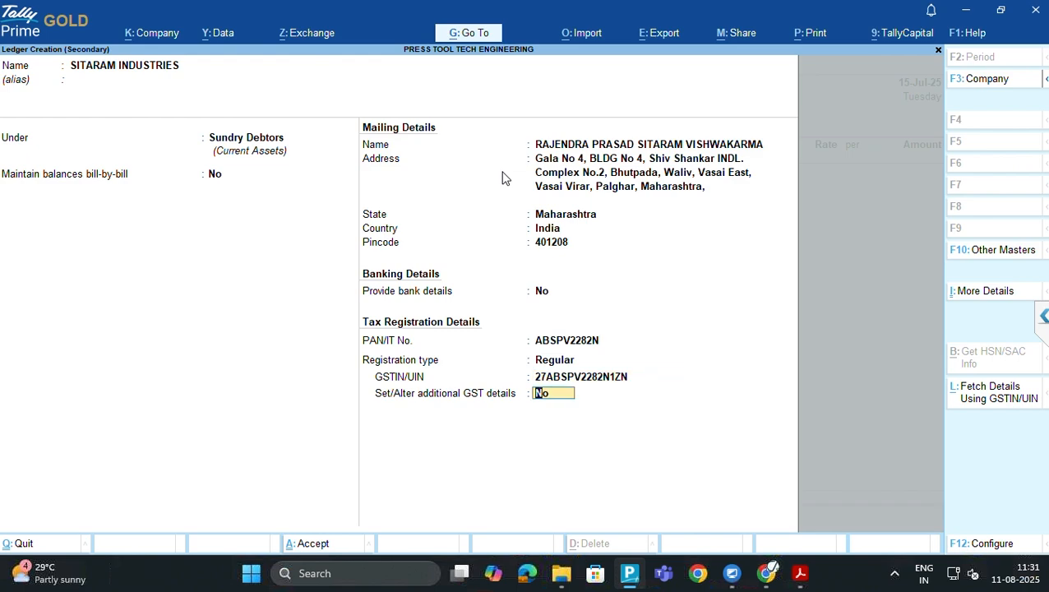
{"action": "key", "text": "Return"}
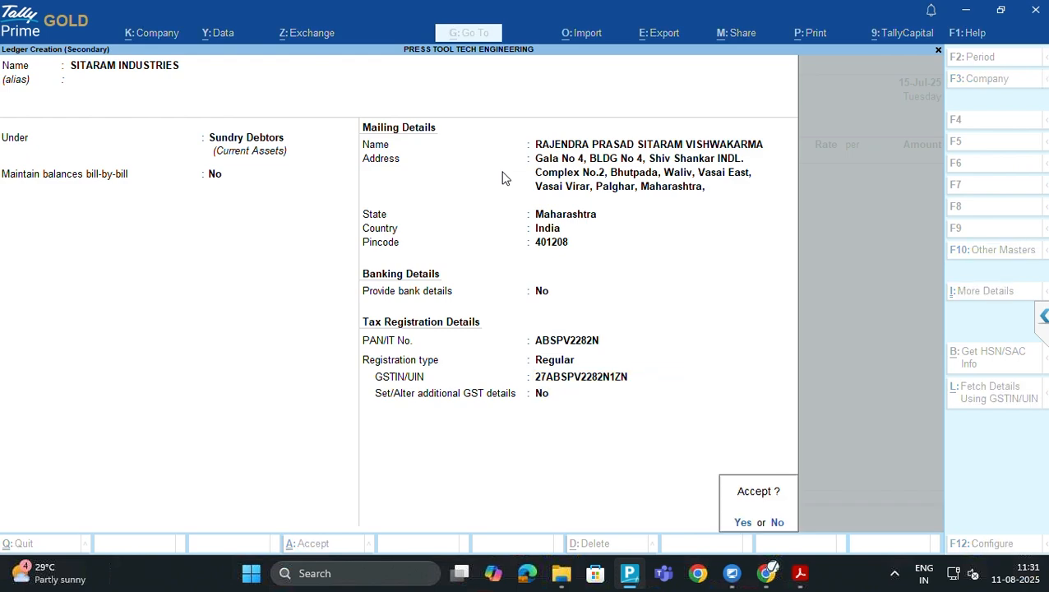
Save the SITARAM INDUSTRIES ledger and accept the empty dispatch and Maharashtra party details
{"action": "key", "text": "Return"}
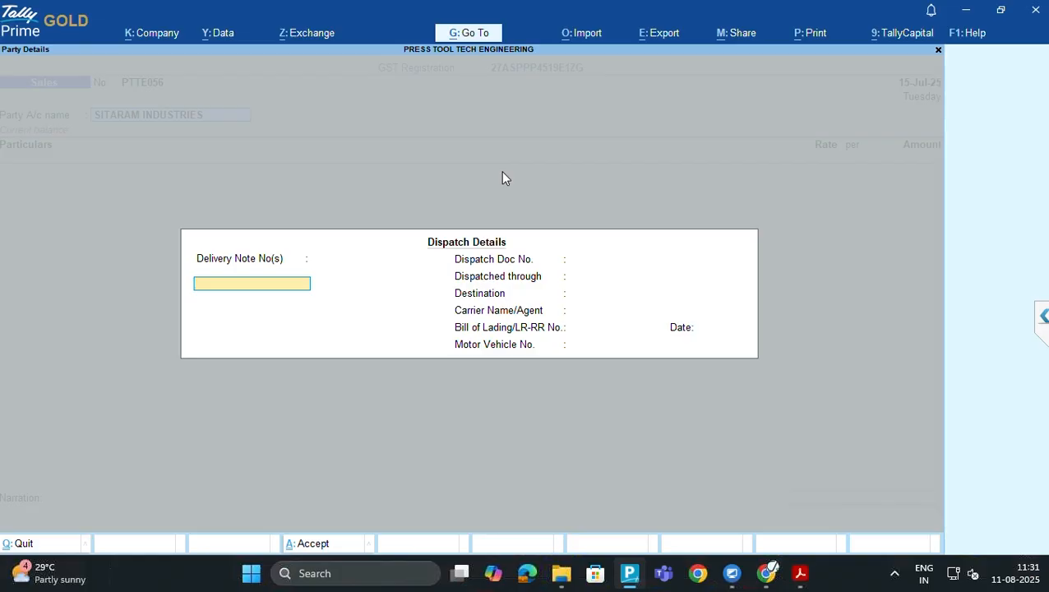
{"action": "key", "text": "ctrl+a"}
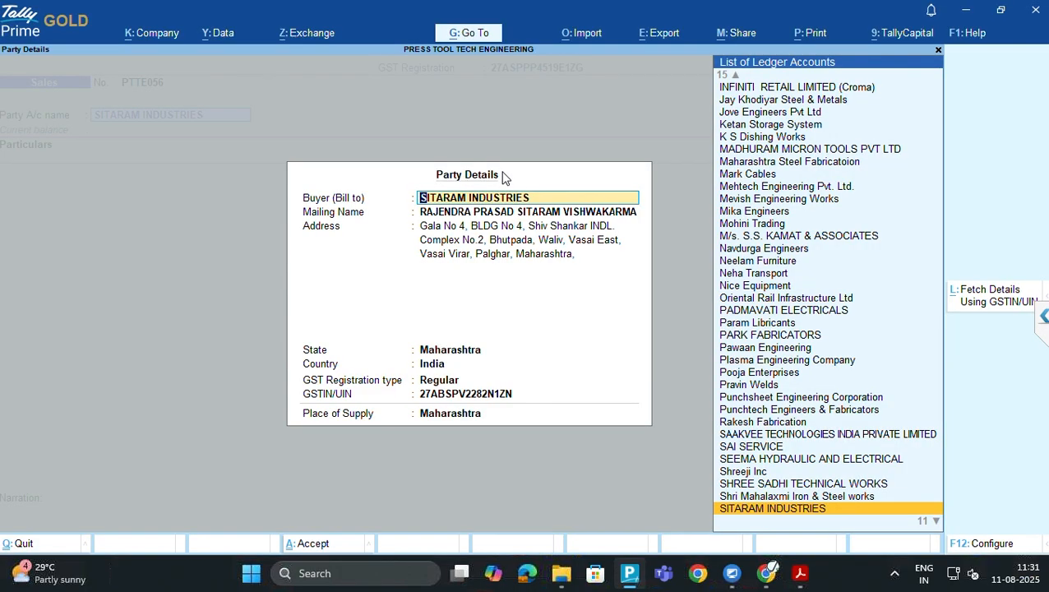
{"action": "key", "text": "ctrl+a"}
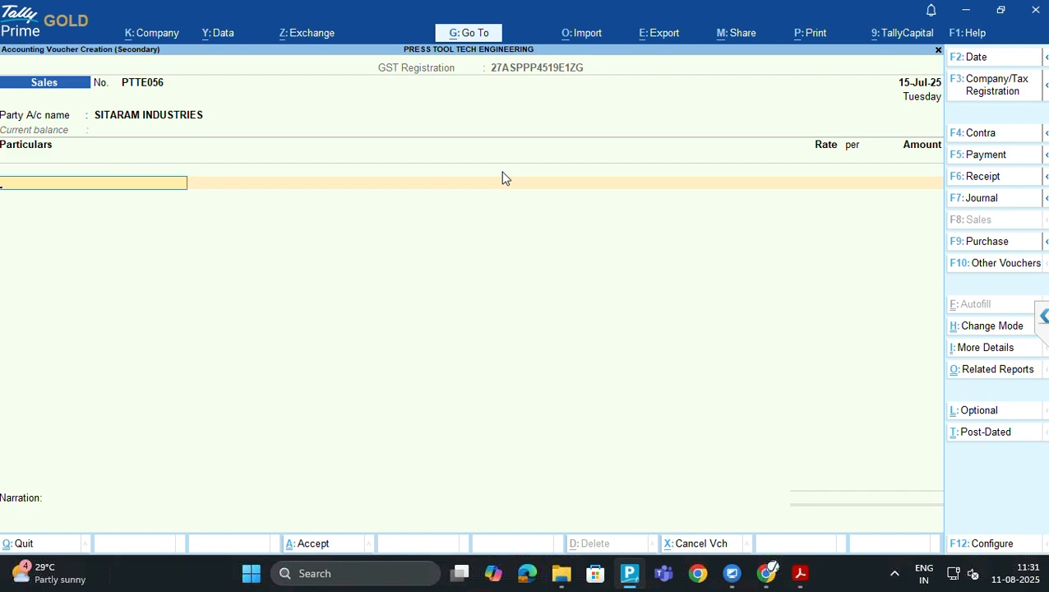
Choose Local Sales 18% as the sales ledger after reviewing the PTTE_056 invoice PDF
{"action": "type", "text": "LOCAL"}
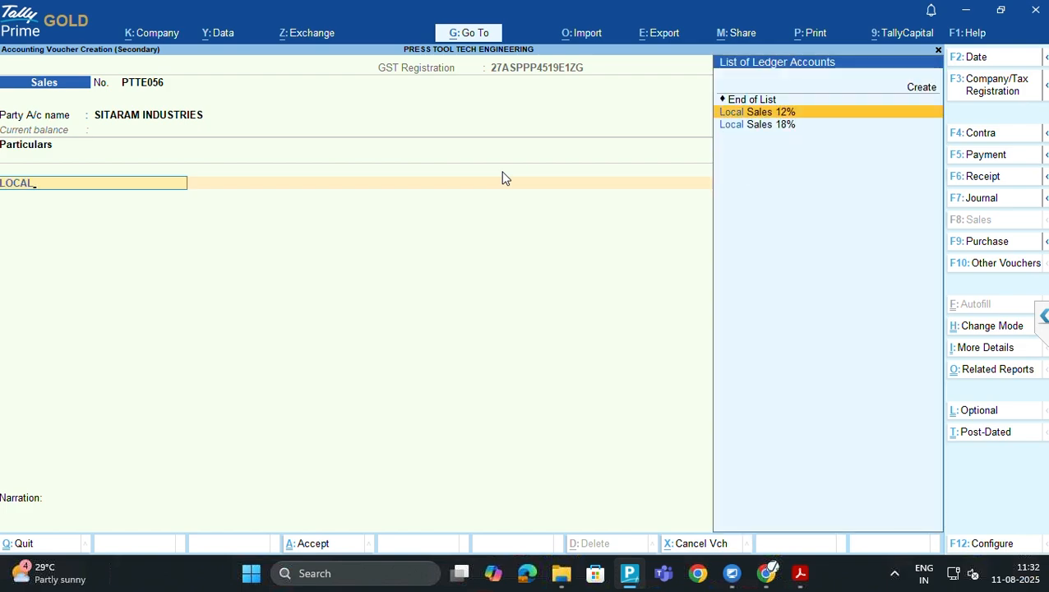
{"action": "key", "text": "alt+Tab"}
{"action": "double_click", "coordinate": [505, 178]}
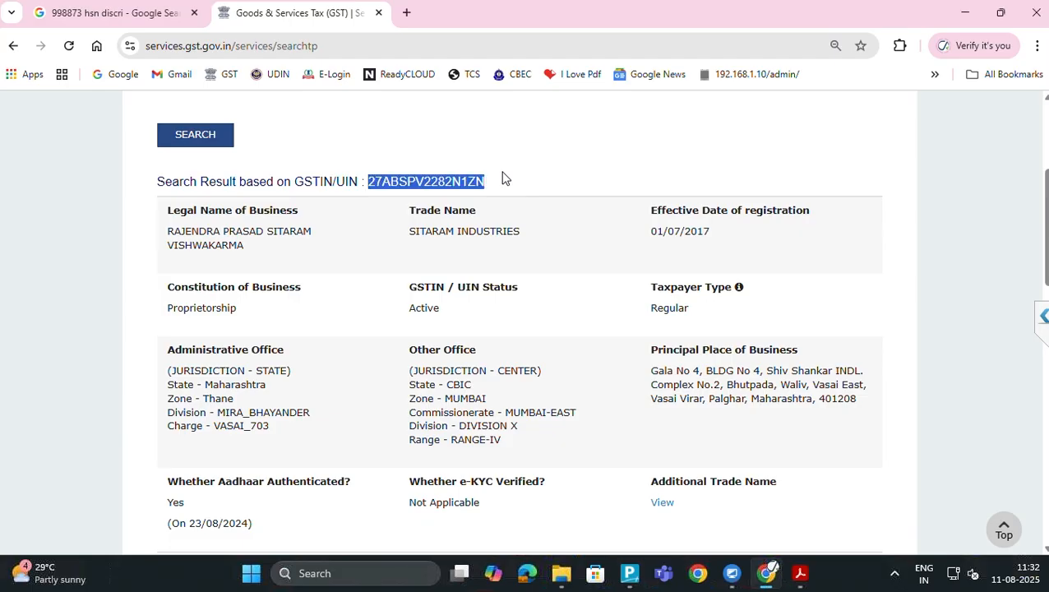
{"action": "key", "text": "alt+Tab"}
{"action": "key", "text": "alt+Tab"}
{"action": "key", "text": "Tab"}
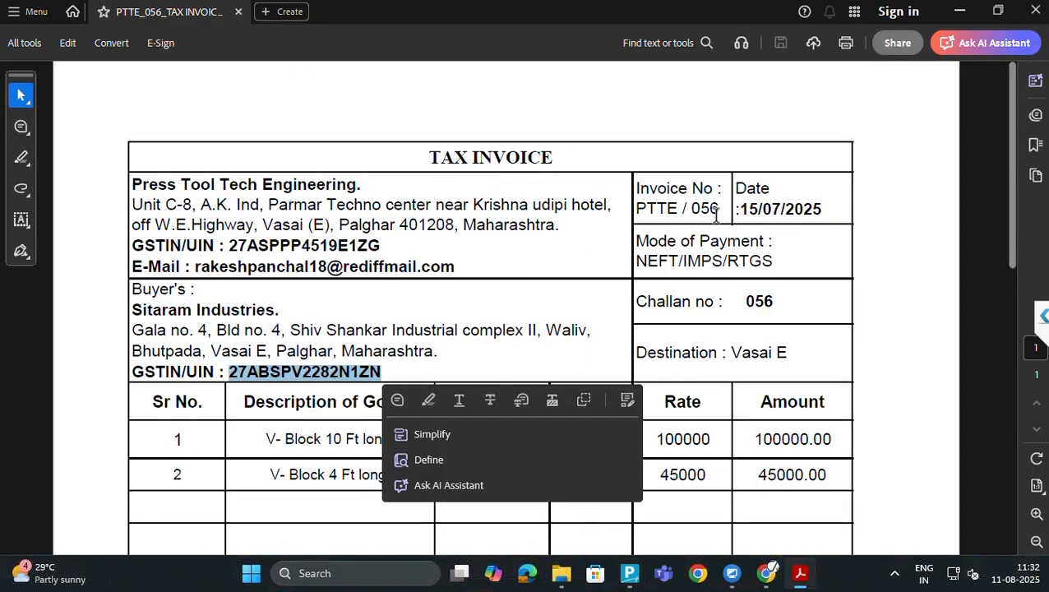
{"action": "scroll", "coordinate": [690, 246], "scroll_direction": "down", "scroll_amount": 1}
{"action": "scroll", "coordinate": [665, 287], "scroll_direction": "down", "scroll_amount": 8}
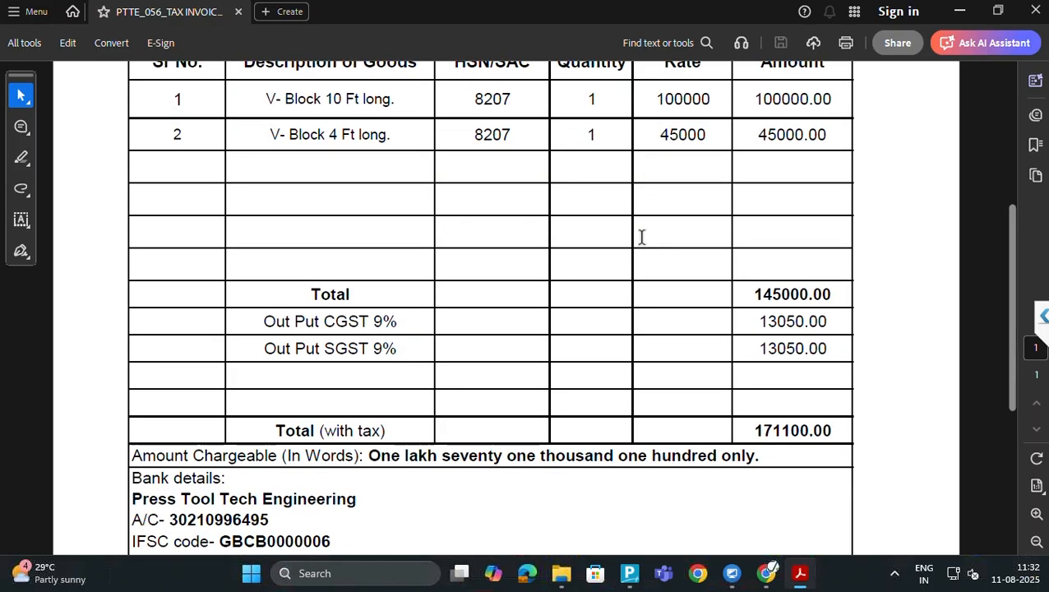
{"action": "key", "text": "alt+Tab"}
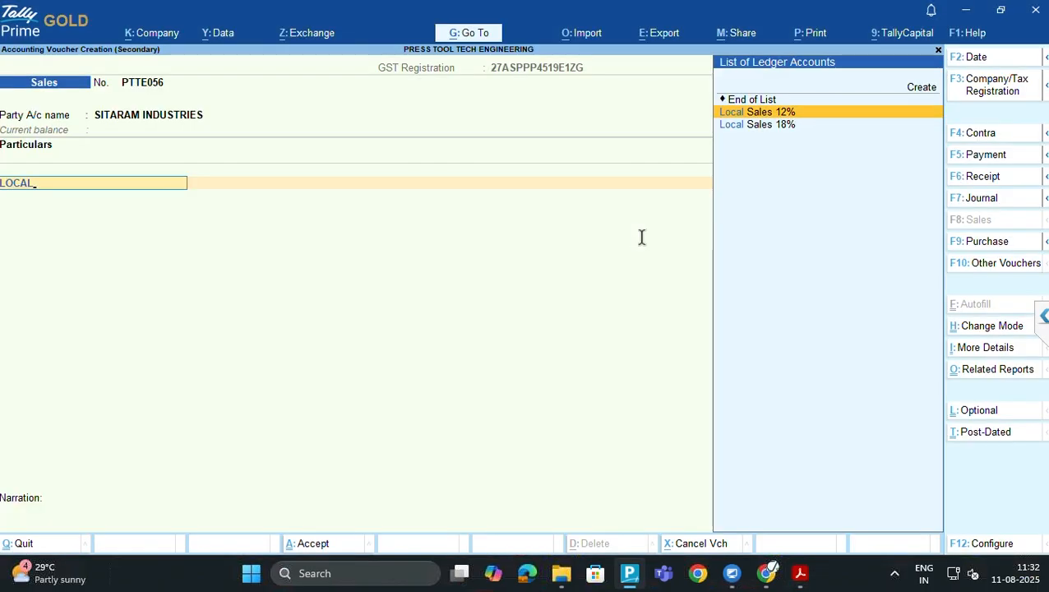
{"action": "key", "text": "Down"}
{"action": "key", "text": "Return"}
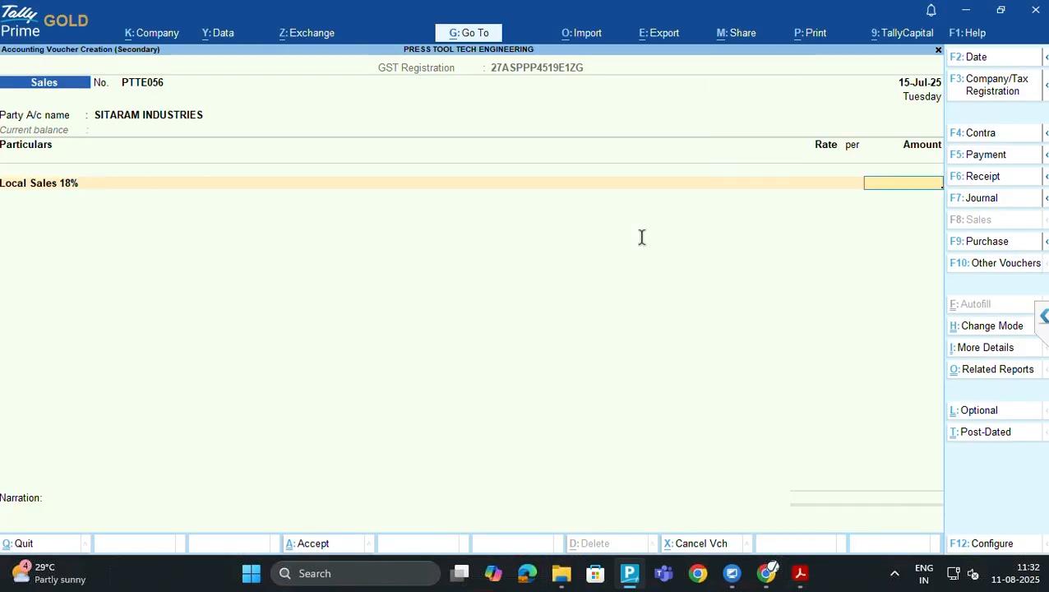
Enter 145000 as the line amount from the invoice
{"action": "key", "text": "alt+Tab"}
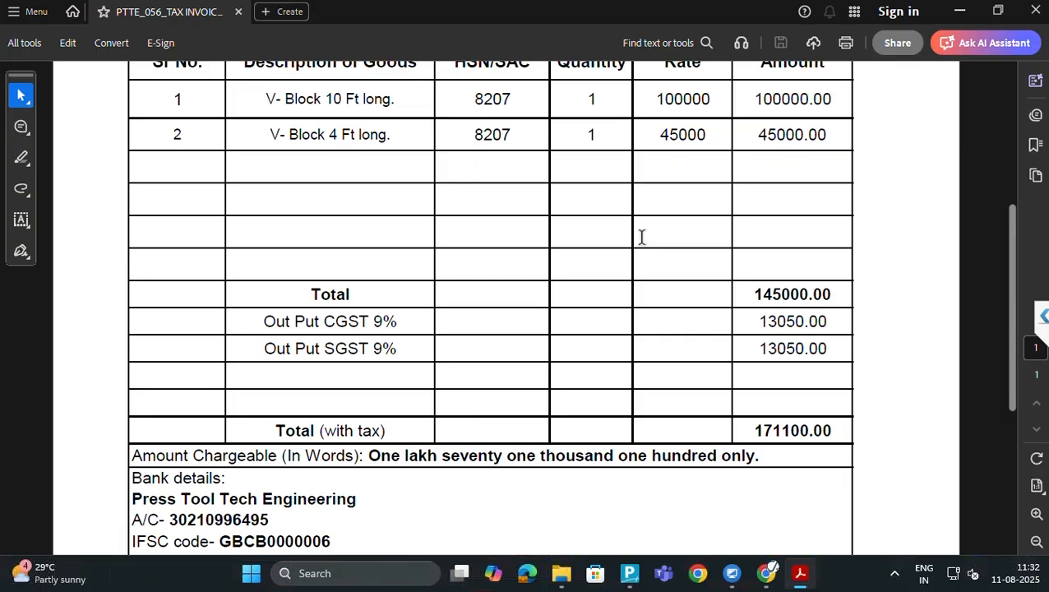
{"action": "key", "text": "alt+Tab"}
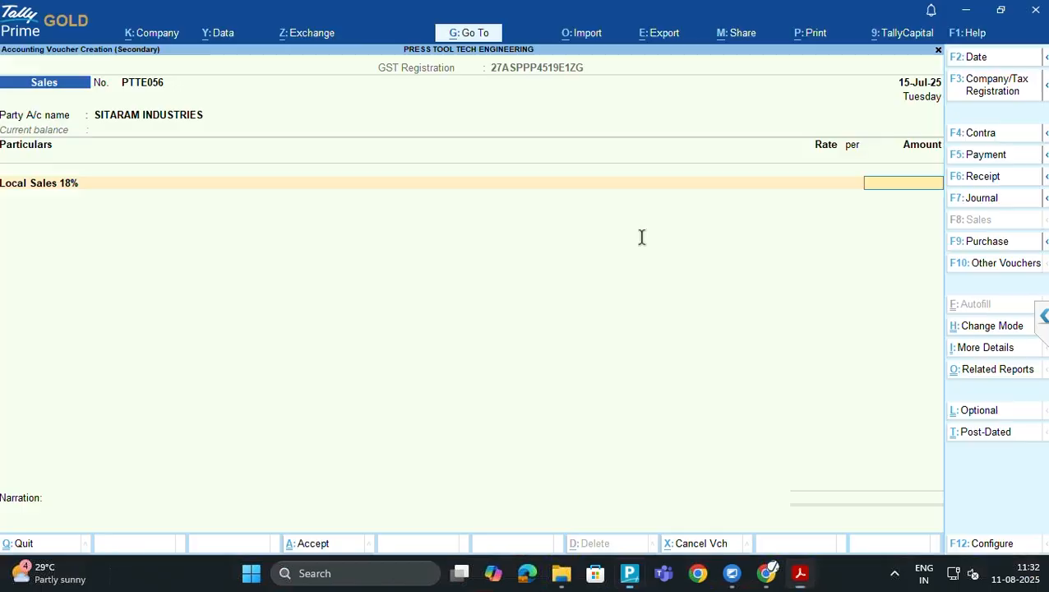
{"action": "type", "text": "145"}
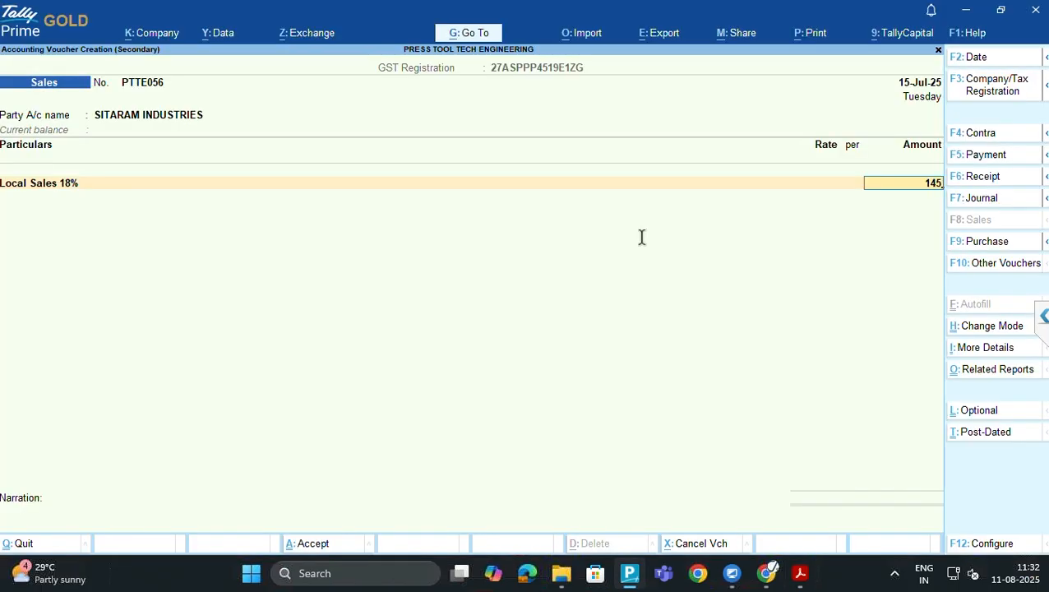
{"action": "type", "text": "000"}
Add the Output CGST 9% and Output SGST 9% ledgers below the 1,45,000.00 Local Sales 18% row
{"action": "key", "text": "Return"}
{"action": "key", "text": "alt+Tab"}
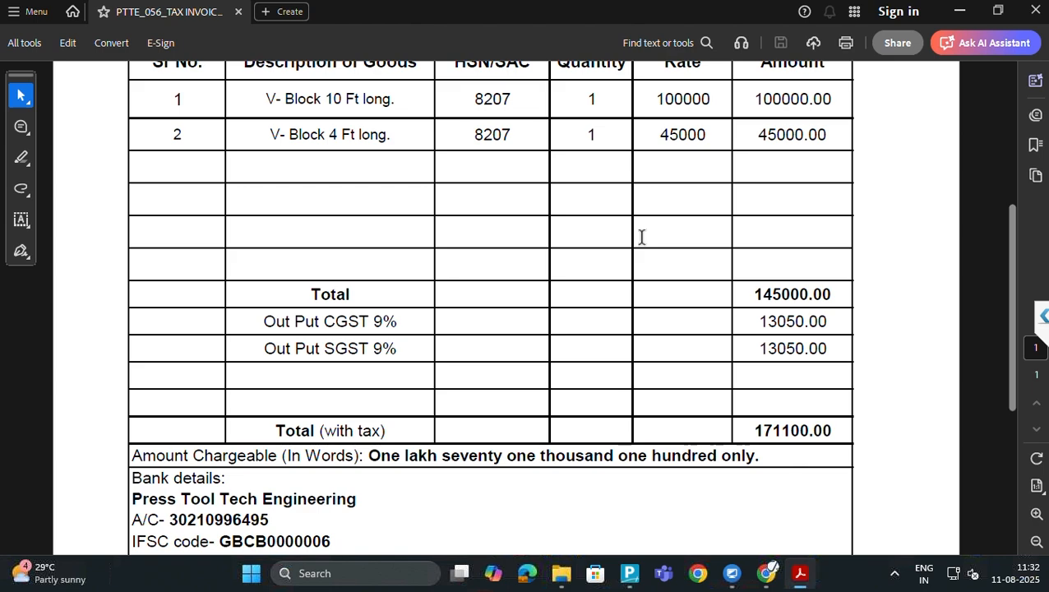
{"action": "key", "text": "alt+Tab"}
{"action": "type", "text": "CGST"}
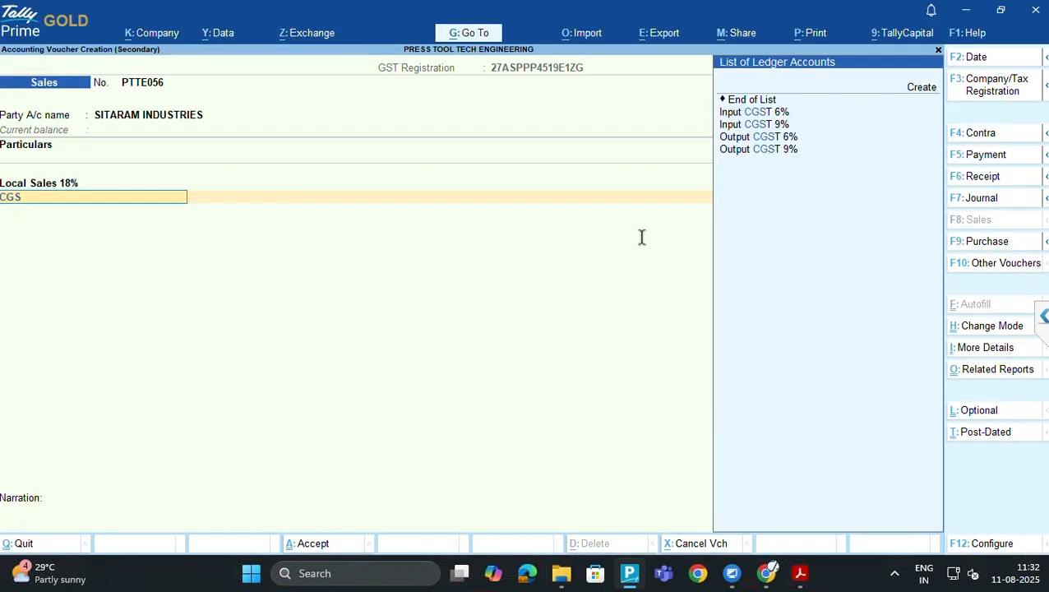
{"action": "key", "text": "Down"}
{"action": "key", "text": "Down"}
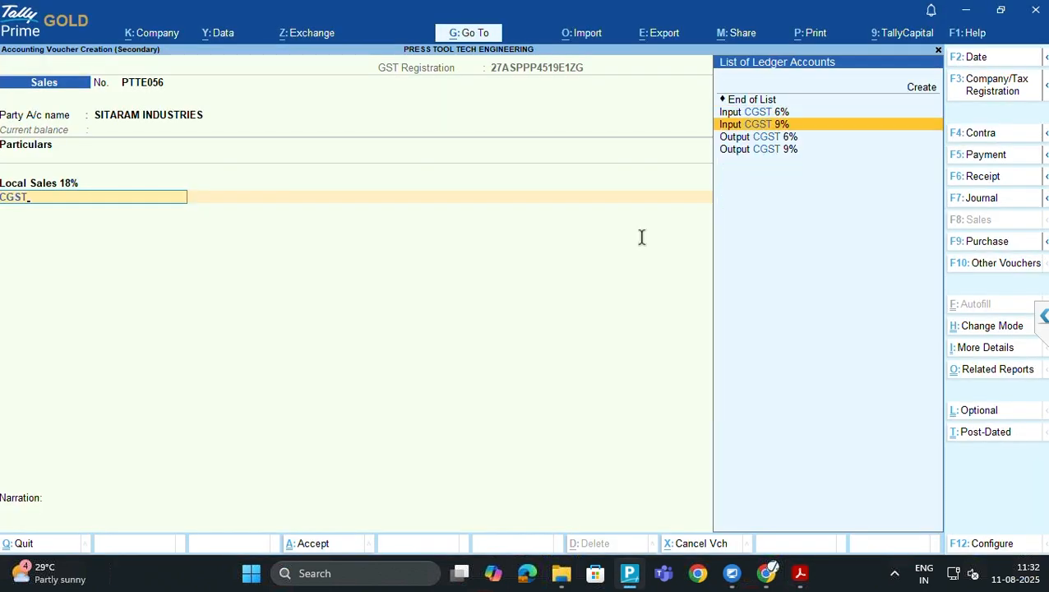
{"action": "key", "text": "Down"}
{"action": "key", "text": "Down"}
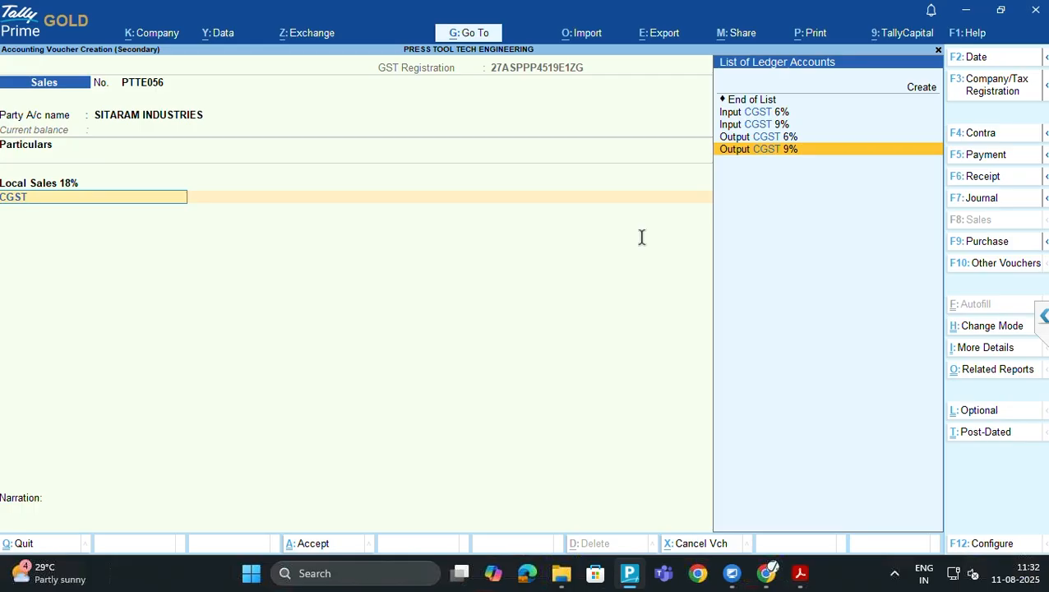
{"action": "key", "text": "Return"}
{"action": "key", "text": "Return"}
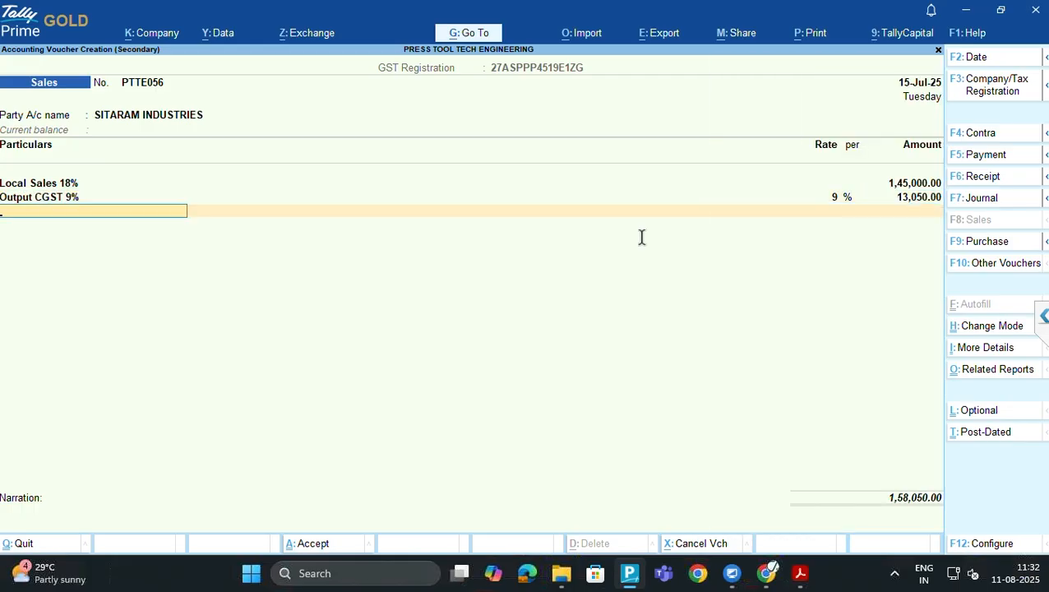
{"action": "type", "text": "SGST"}
{"action": "key", "text": "Down"}
{"action": "key", "text": "Down"}
{"action": "key", "text": "Down"}
{"action": "key", "text": "Down"}
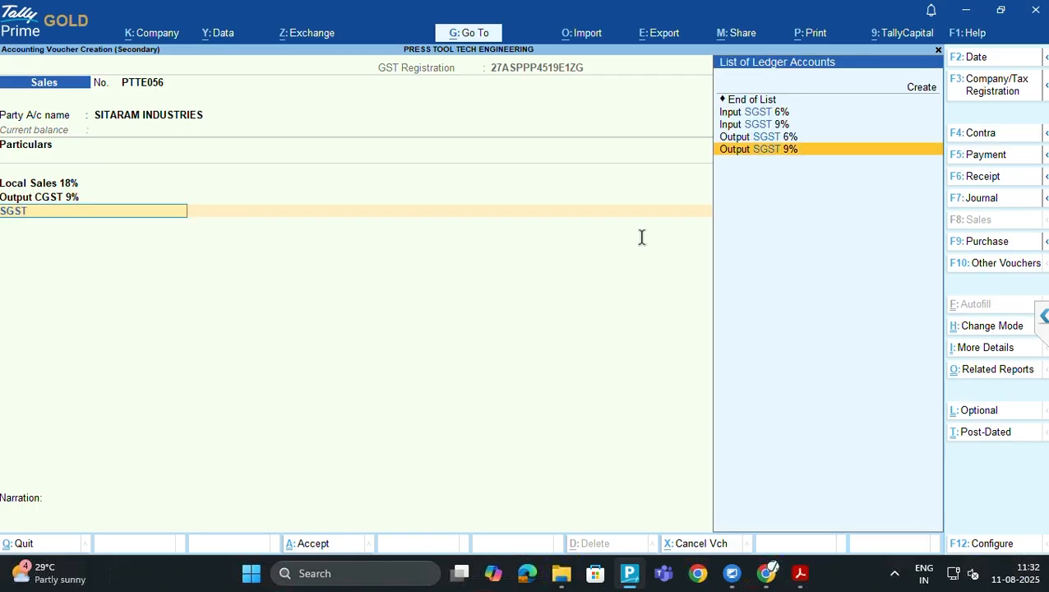
{"action": "key", "text": "Return"}
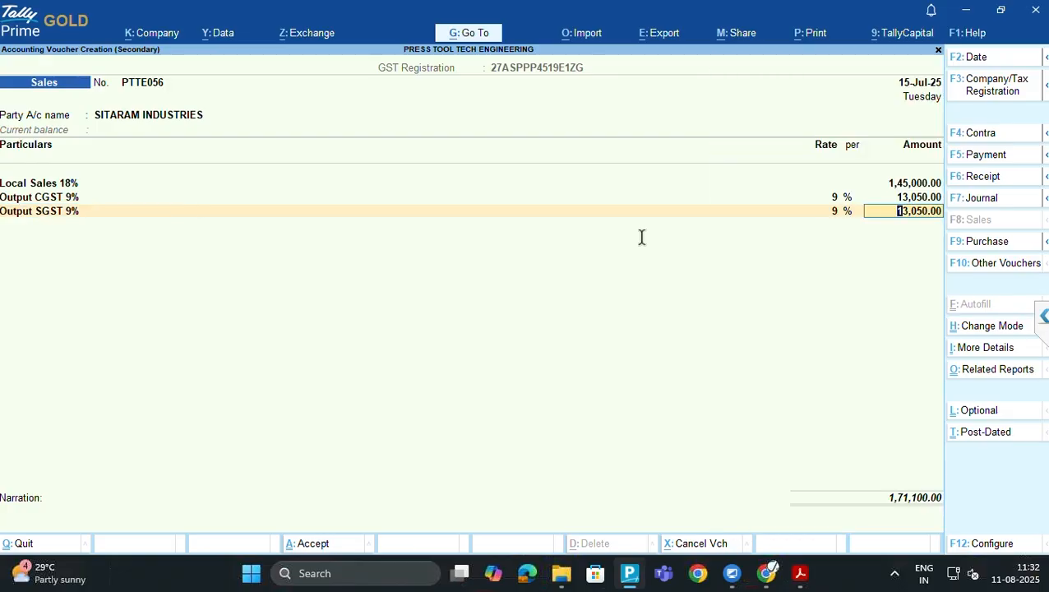
Accept the 13,050.00 tax amounts, check against the PDF, and save the 1,71,100.00 voucher
{"action": "key", "text": "Return"}
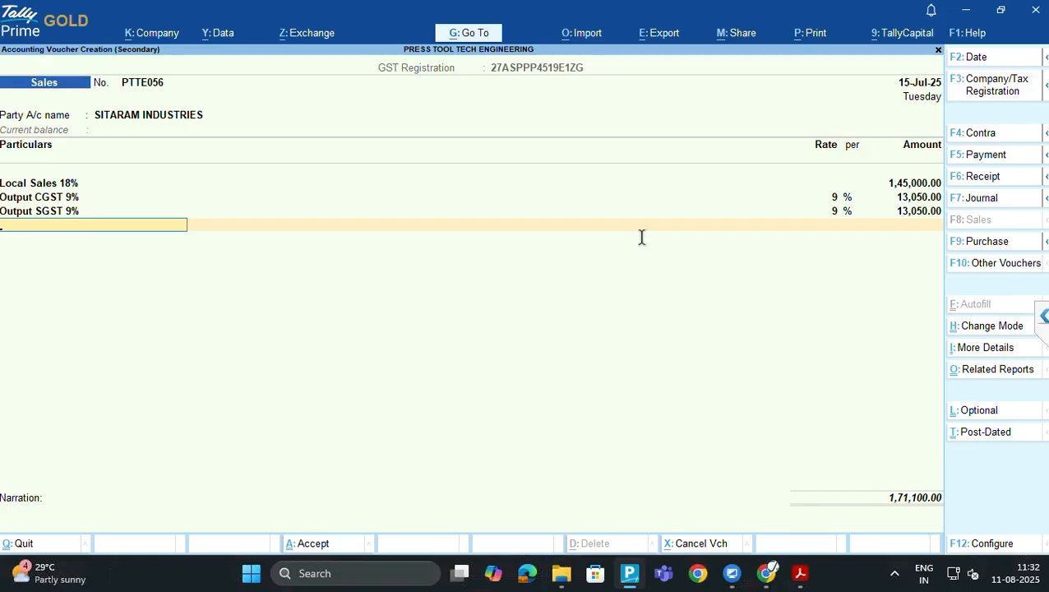
{"action": "key", "text": "alt+Tab"}
{"action": "key", "text": "alt+Tab"}
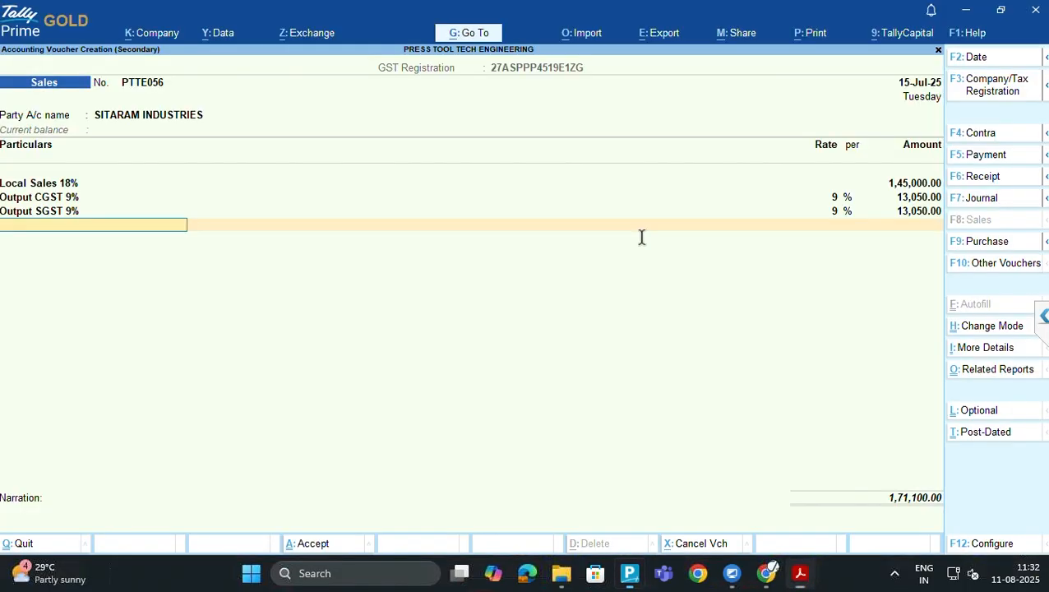
{"action": "key", "text": "Return"}
{"action": "key", "text": "Return"}
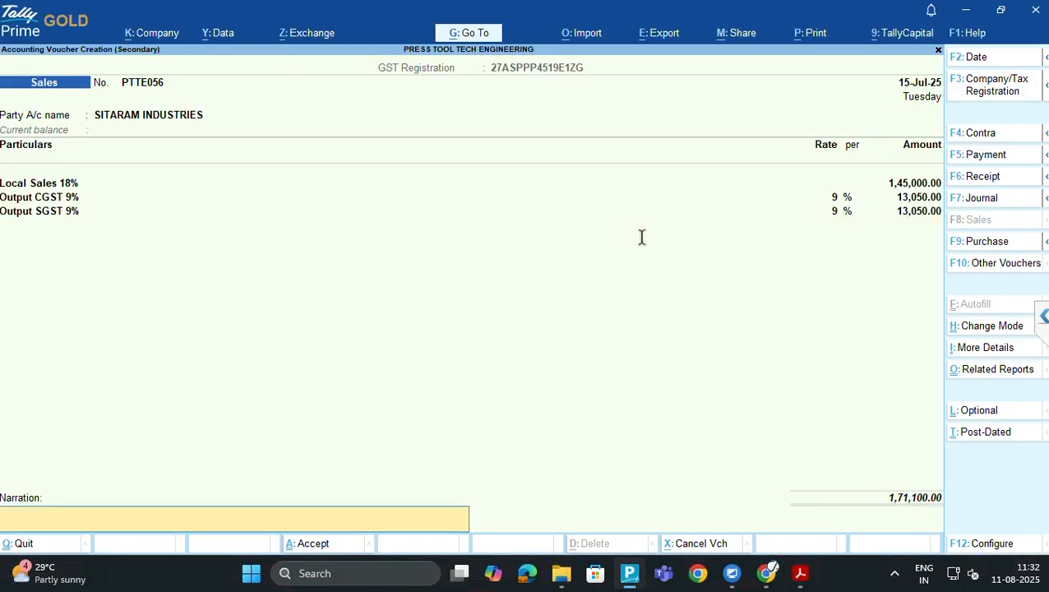
{"action": "key", "text": "Return"}
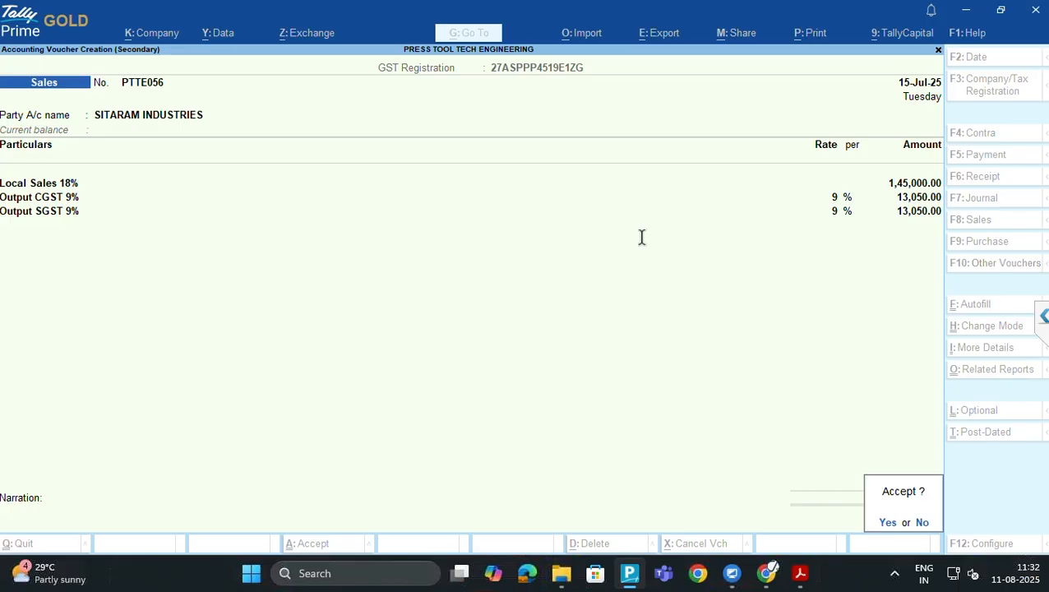
{"action": "key", "text": "Return"}
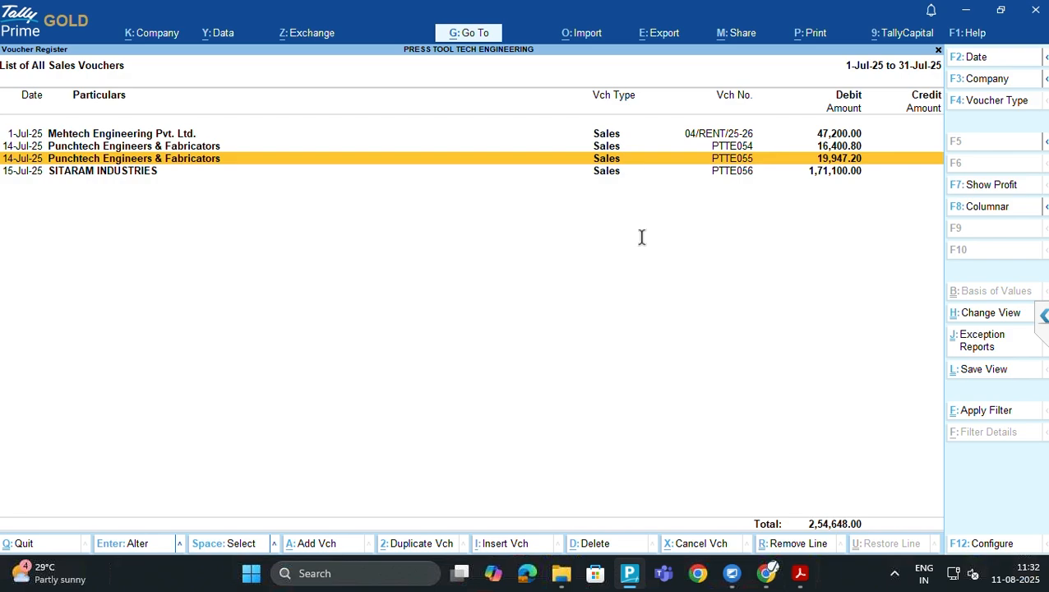
Check the SITARAM INDUSTRIES PTTE056 register entry against its invoice PDF, then close the PDF
{"action": "key", "text": "Down"}
{"action": "key", "text": "alt"}
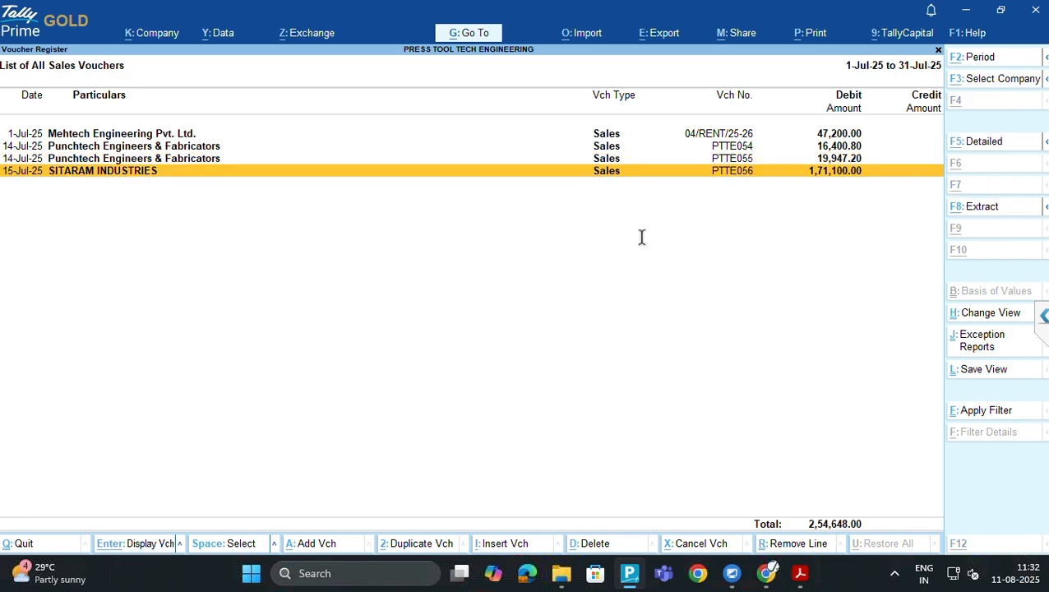
{"action": "key", "text": "alt+Tab"}
{"action": "scroll", "coordinate": [642, 236], "scroll_direction": "up", "scroll_amount": 2}
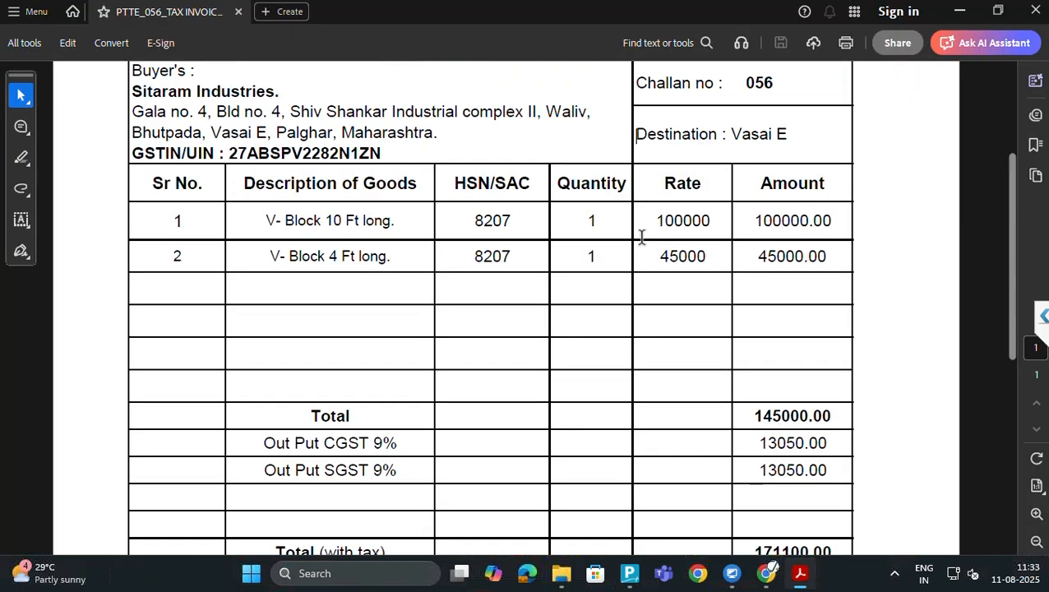
{"action": "left_click", "coordinate": [1036, 10]}
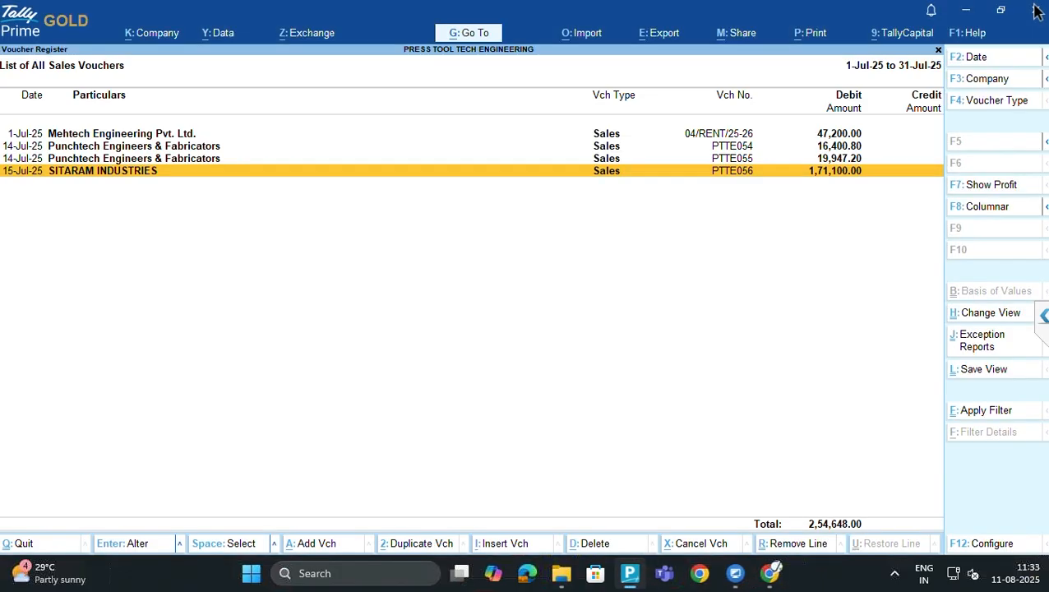
Switch through the open windows to the 4. July 25 invoices folder in File Explorer
{"action": "key", "text": "alt+Tab"}
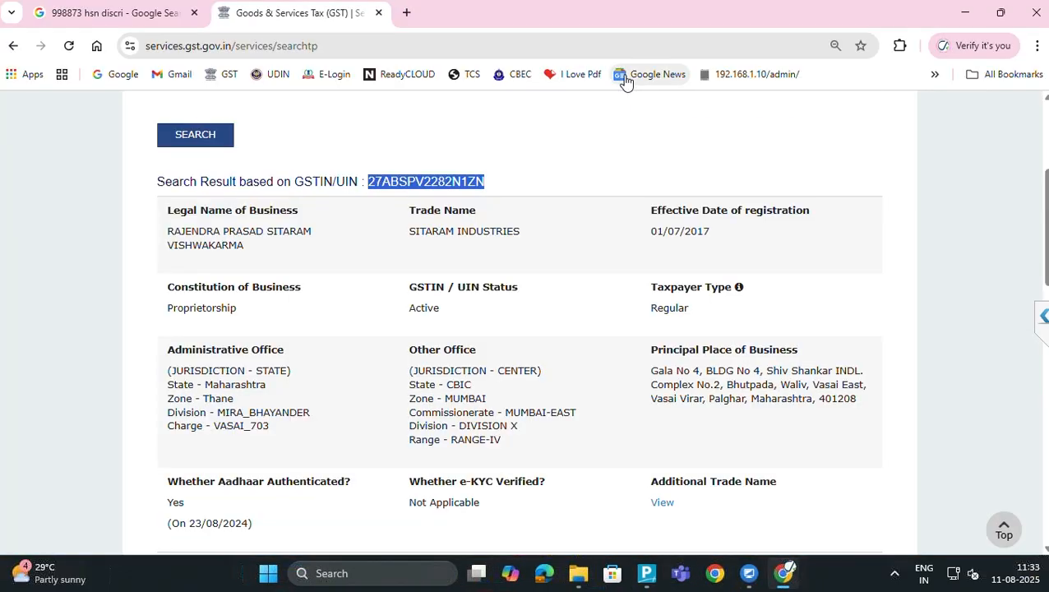
{"action": "key", "text": "alt+Tab"}
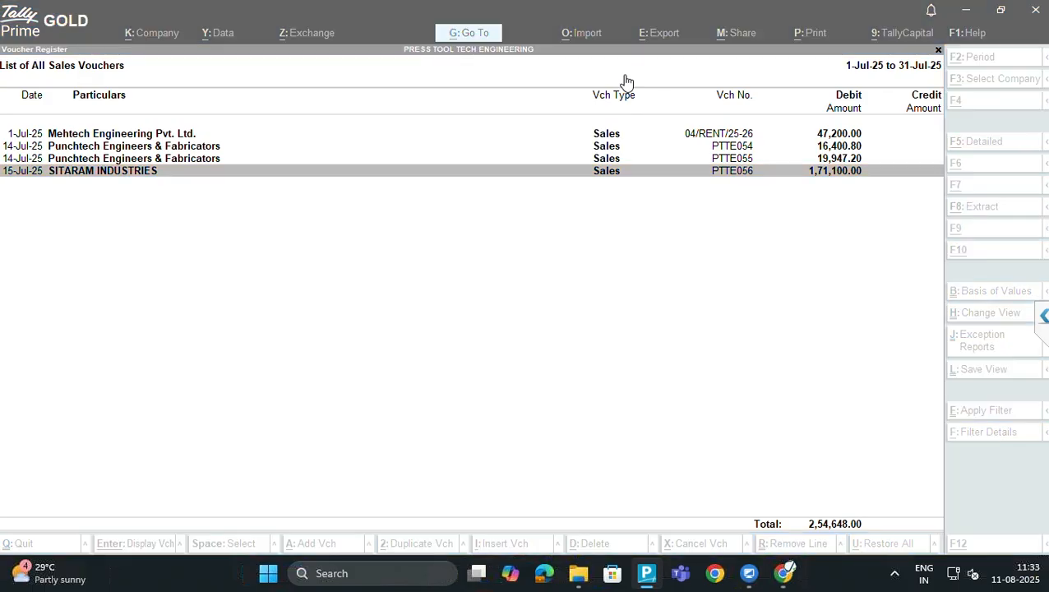
{"action": "key", "text": "alt+Tab"}
{"action": "key", "text": "Tab"}
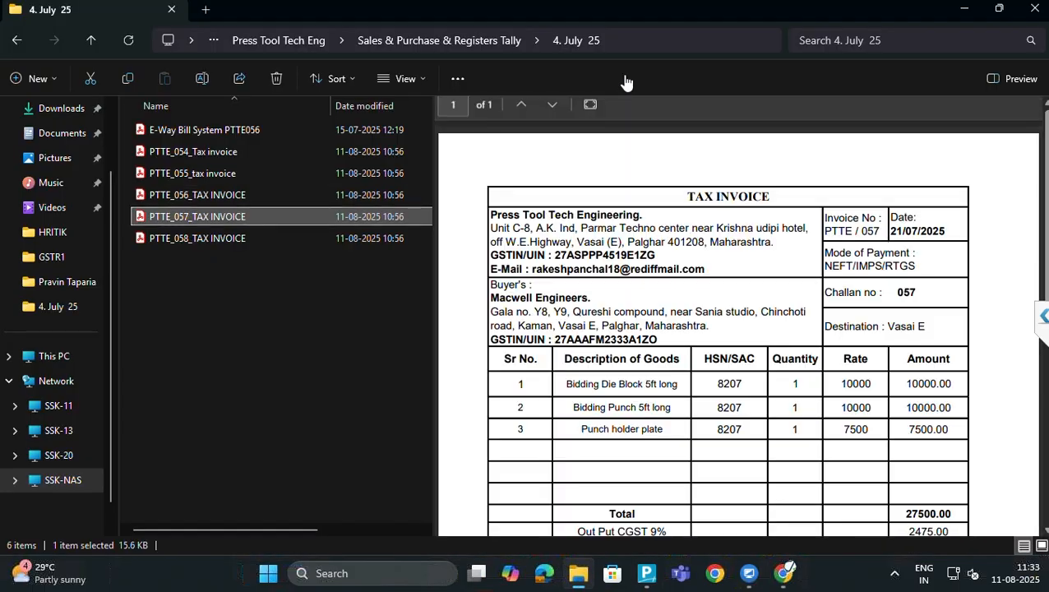
Open and review the PTTE_057 tax invoice for Macwell Engineers dated 21/07/2025
{"action": "key", "text": "Return"}
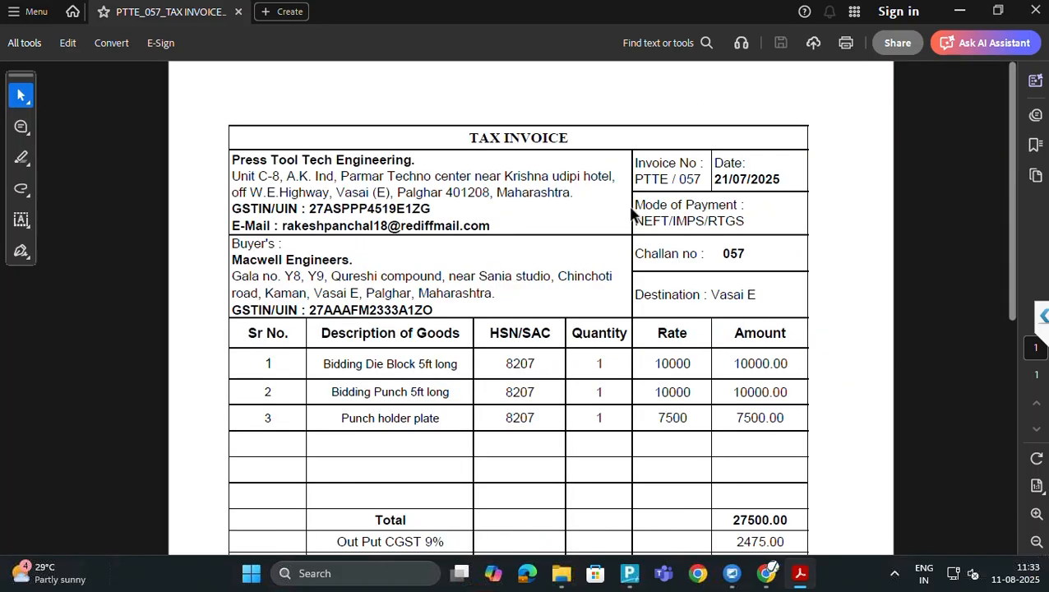
{"action": "scroll", "coordinate": [631, 212], "scroll_direction": "up", "scroll_amount": 1}
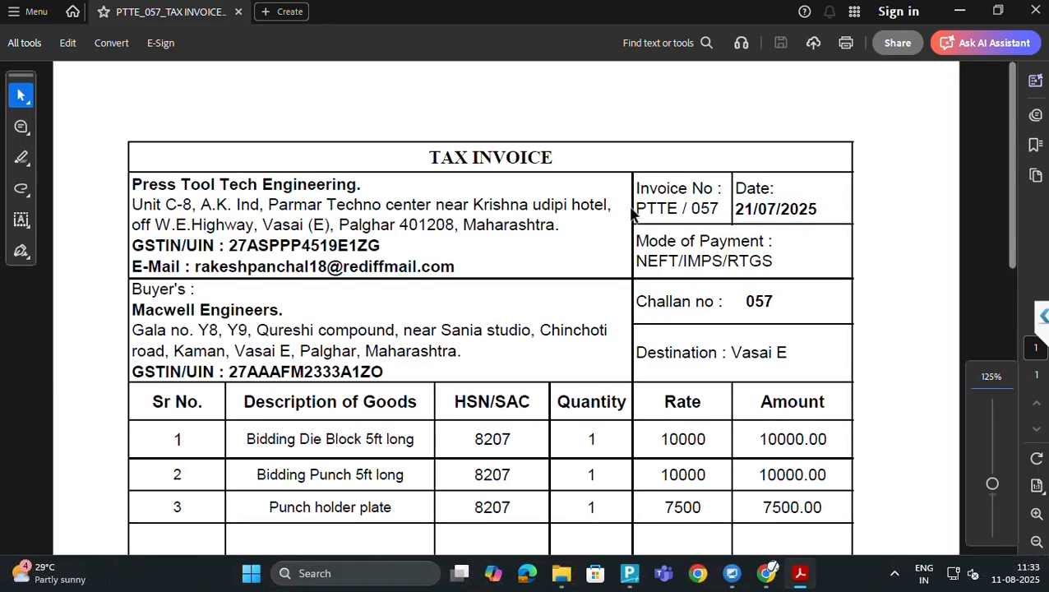
{"action": "key", "text": "alt+Tab"}
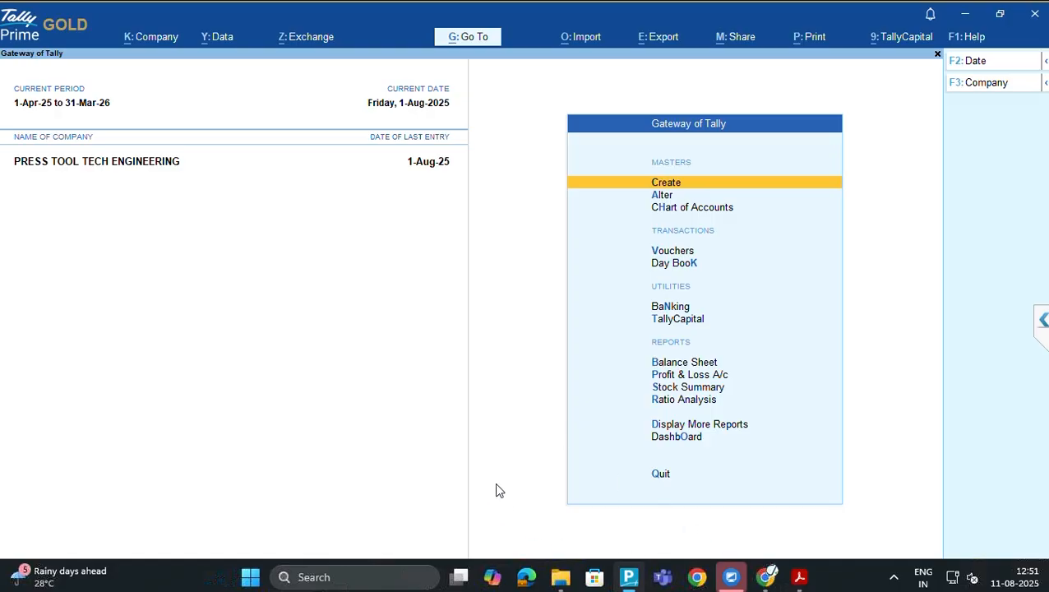
Open the GSTR-1 report from Statutory Reports > GST Reports
{"action": "key", "text": "d"}
{"action": "key", "text": "o"}
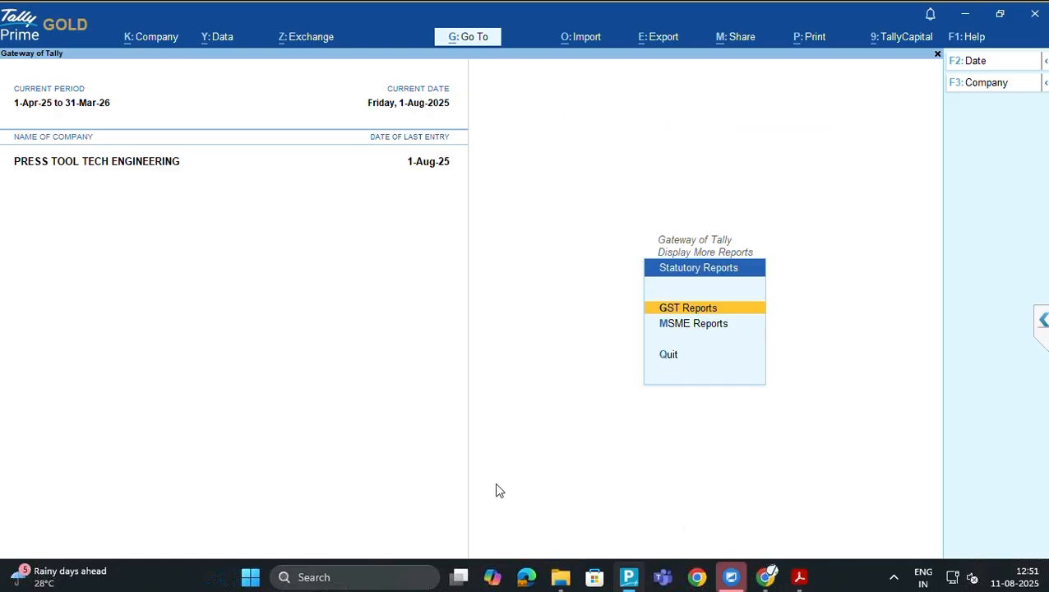
{"action": "key", "text": "g"}
{"action": "key", "text": "Down"}
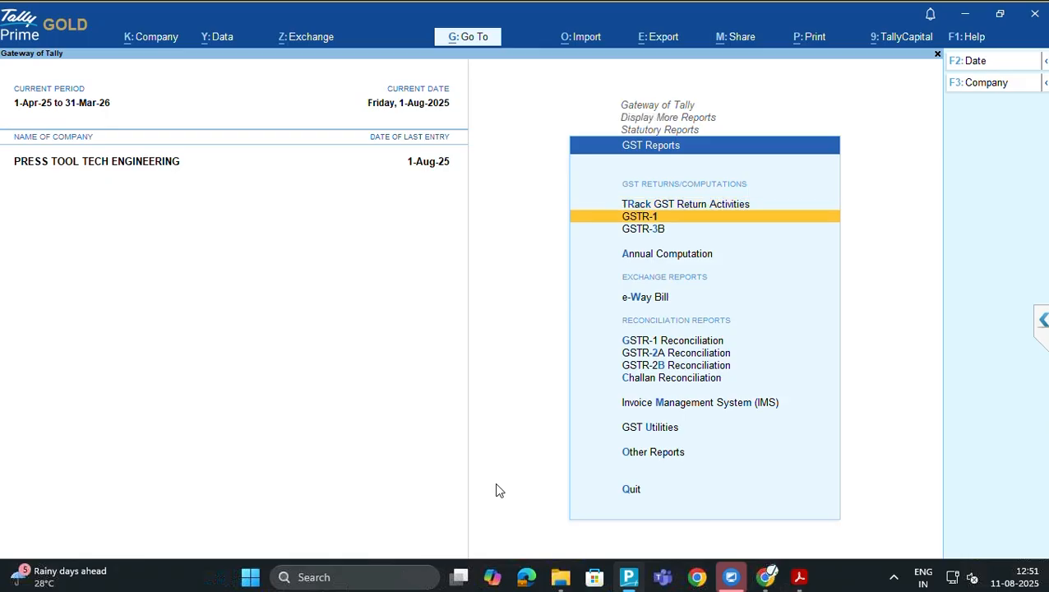
{"action": "key", "text": "Return"}
{"action": "key", "text": "Down"}
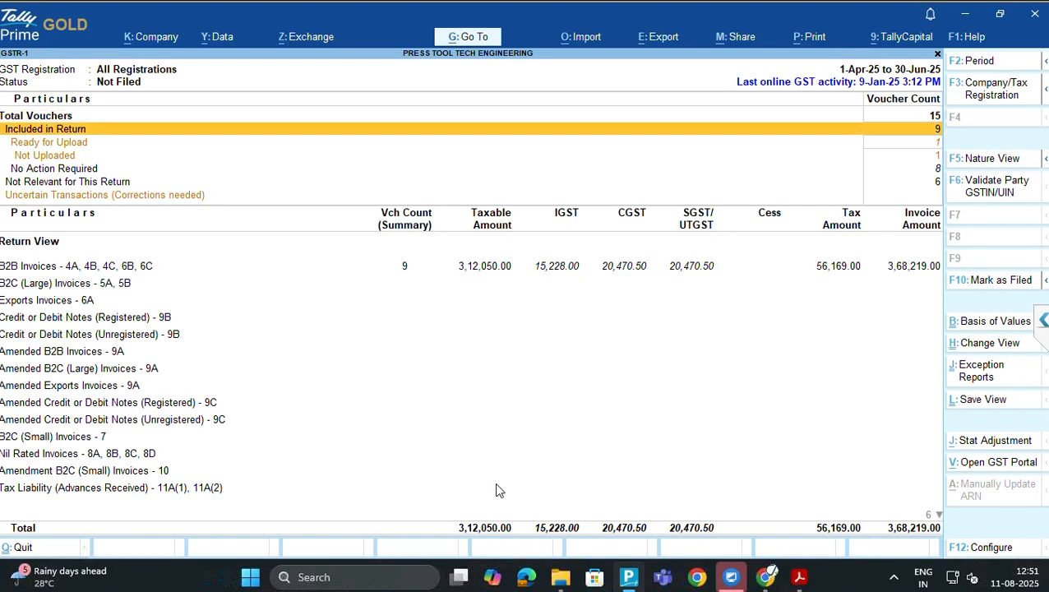
{"action": "key", "text": "Down"}
{"action": "key", "text": "Down"}
{"action": "key", "text": "Down"}
{"action": "key", "text": "Down"}
{"action": "key", "text": "Down"}
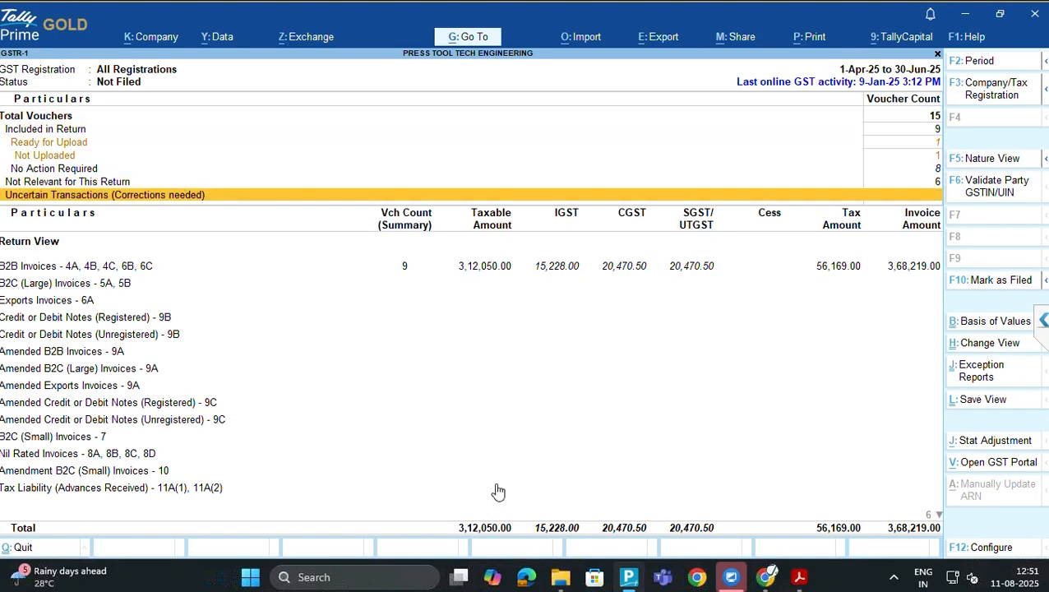
{"action": "key", "text": "Down"}
{"action": "key", "text": "Down"}
{"action": "key", "text": "Up"}
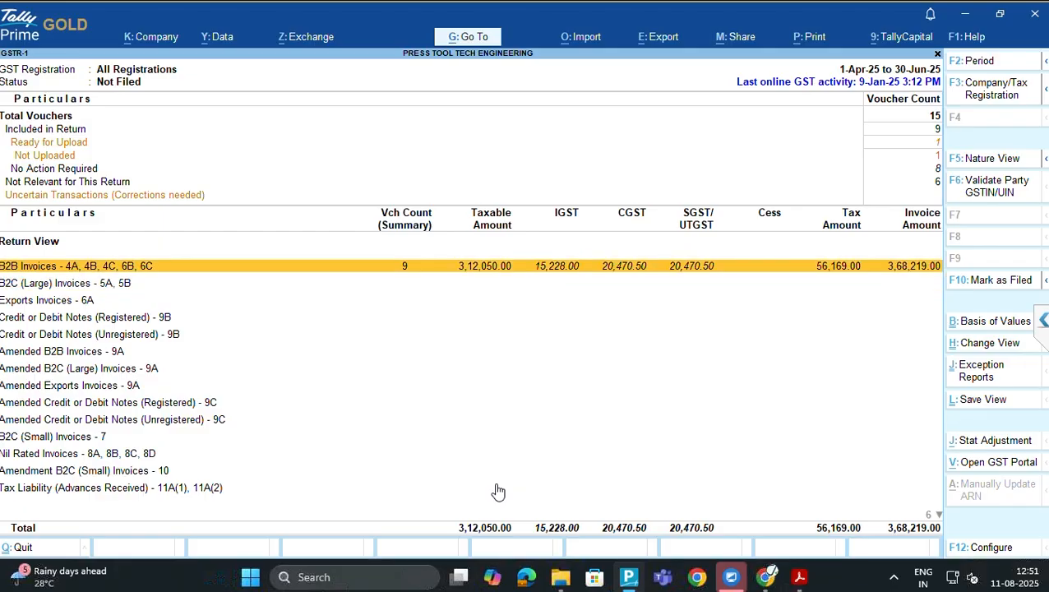
Change the GSTR-1 period to 1-Jul-25 through 31-Jul-25
{"action": "key", "text": "alt"}
{"action": "key", "text": "alt+F2"}
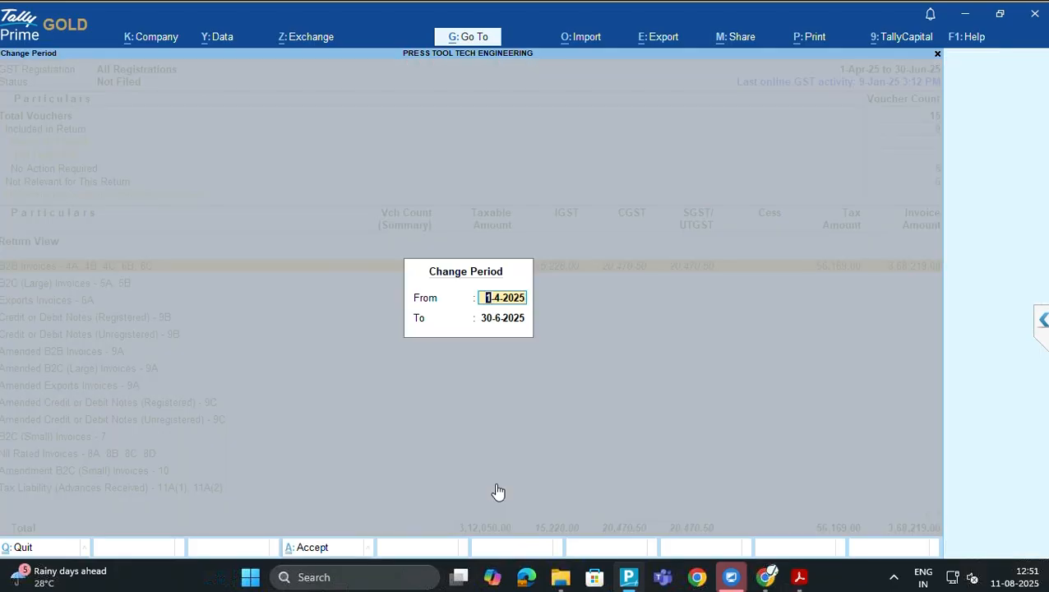
{"action": "type", "text": "jul25"}
{"action": "key", "text": "Return"}
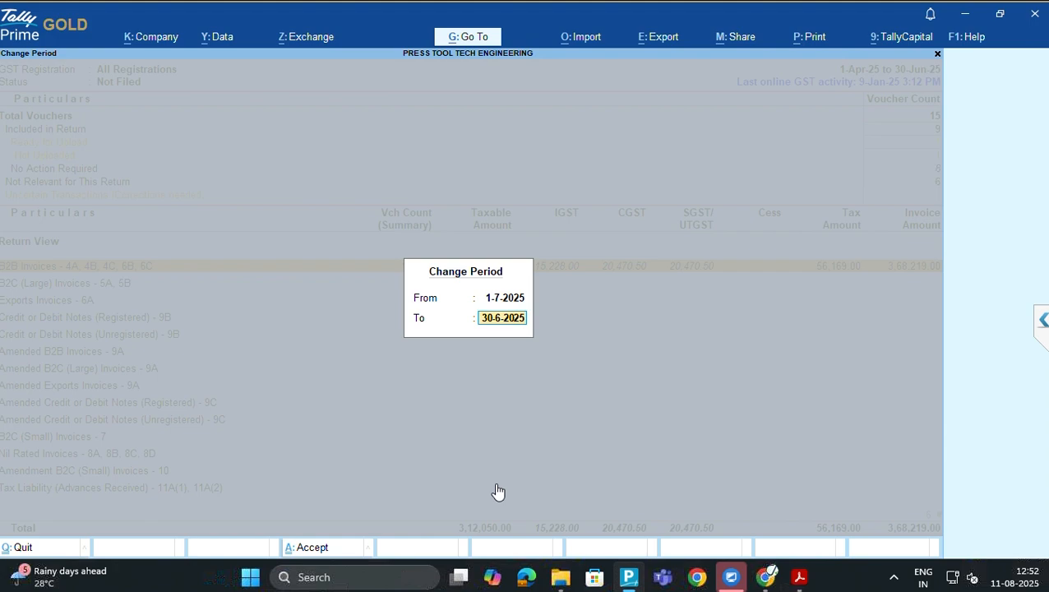
{"action": "type", "text": "jul25"}
{"action": "key", "text": "Return"}
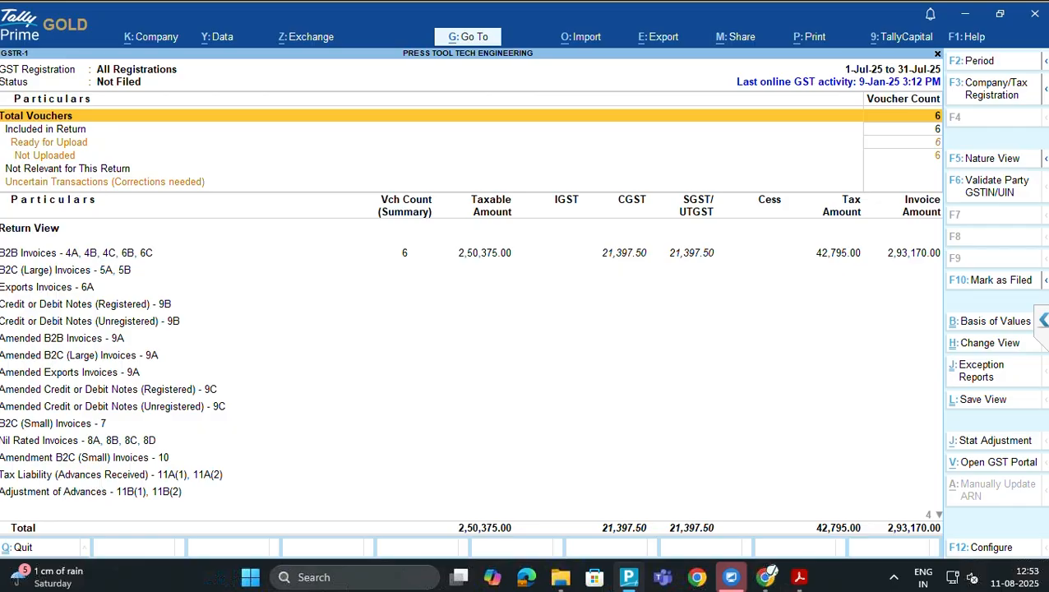
Move to the Not Uploaded row showing all 6 July vouchers pending upload
{"action": "key", "text": "Down"}
{"action": "key", "text": "Down"}
{"action": "key", "text": "Down"}
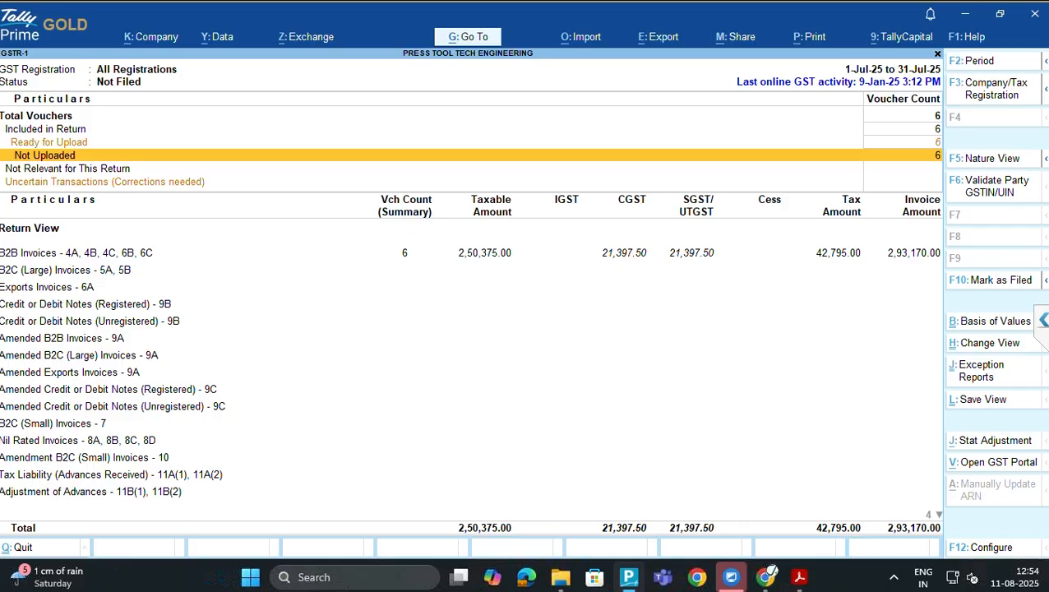
Switch between TallyPrime and the GST portal, then bring File Explorer's Home view forward
{"action": "key", "text": "alt+v"}
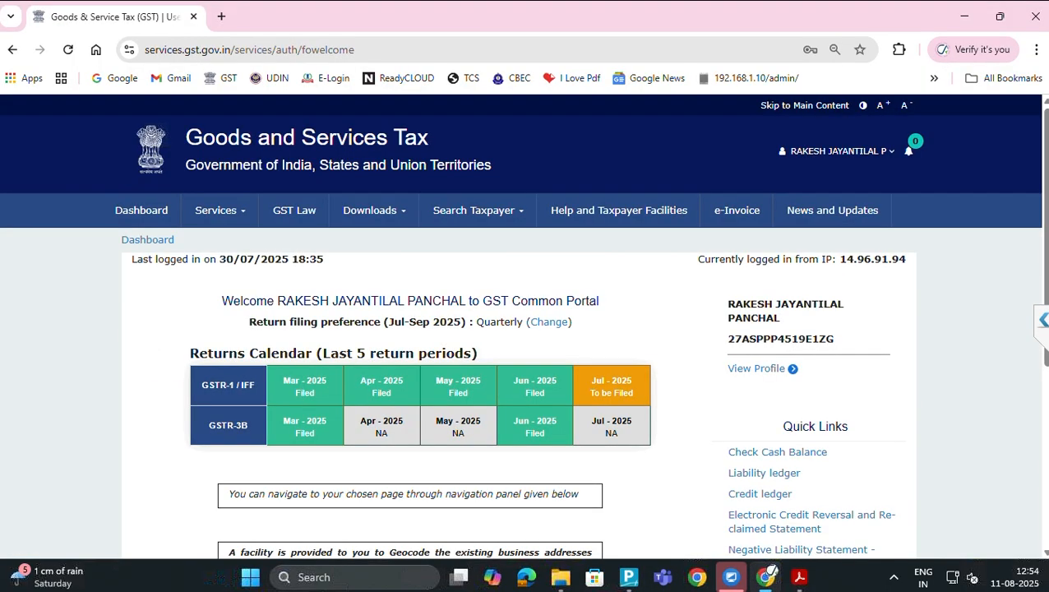
{"action": "key", "text": "alt+Tab"}
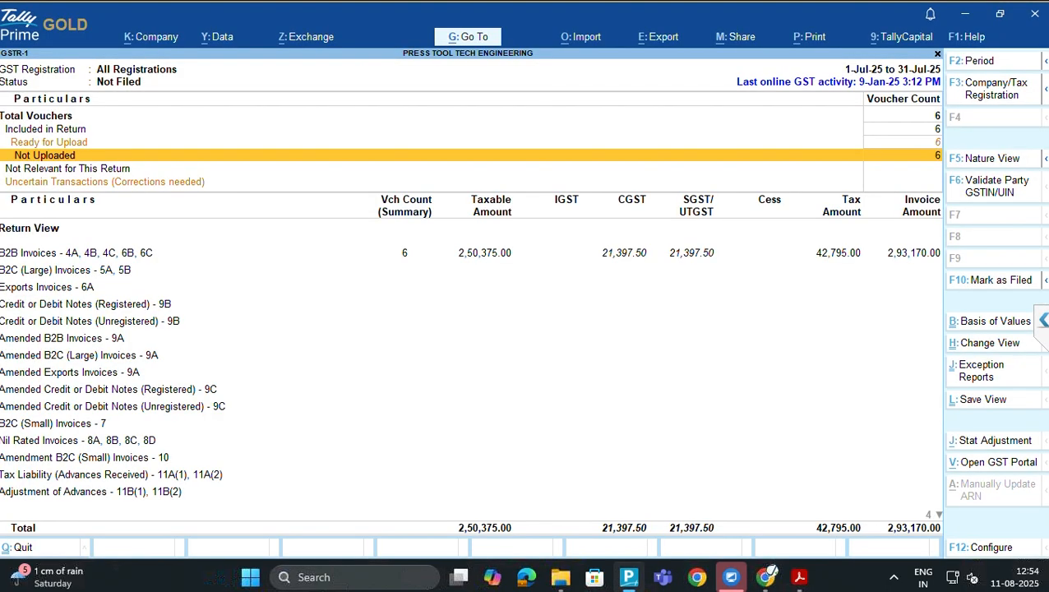
{"action": "key", "text": "Down"}
{"action": "key", "text": "Down"}
{"action": "key", "text": "Down"}
{"action": "key", "text": "Down"}
{"action": "key", "text": "Down"}
{"action": "key", "text": "Down"}
{"action": "key", "text": "Up"}
{"action": "key", "text": "Up"}
{"action": "key", "text": "Up"}
{"action": "key", "text": "Up"}
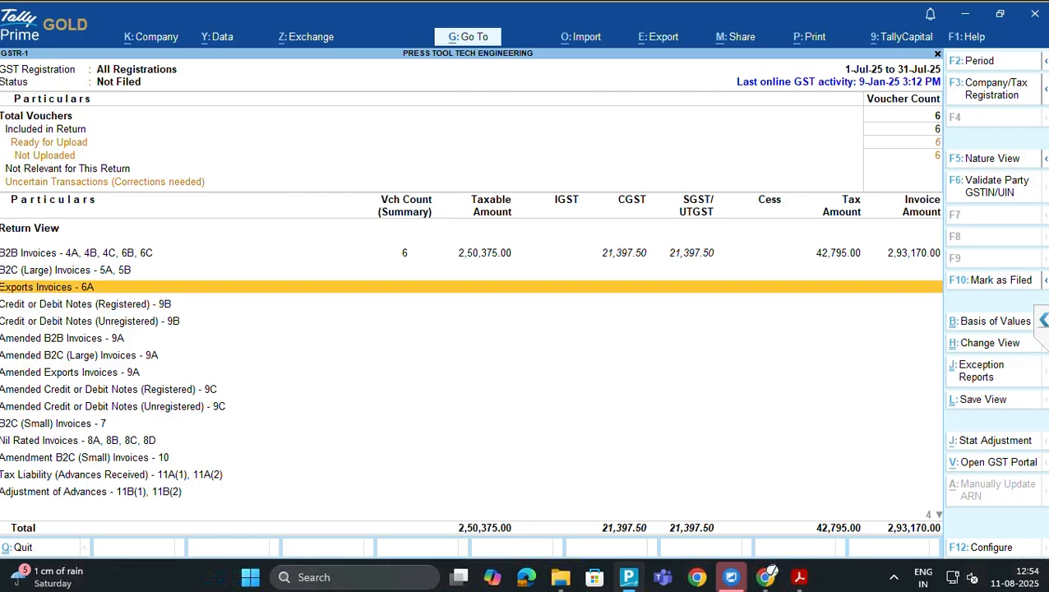
{"action": "key", "text": "alt+v"}
{"action": "key", "text": "alt+Tab"}
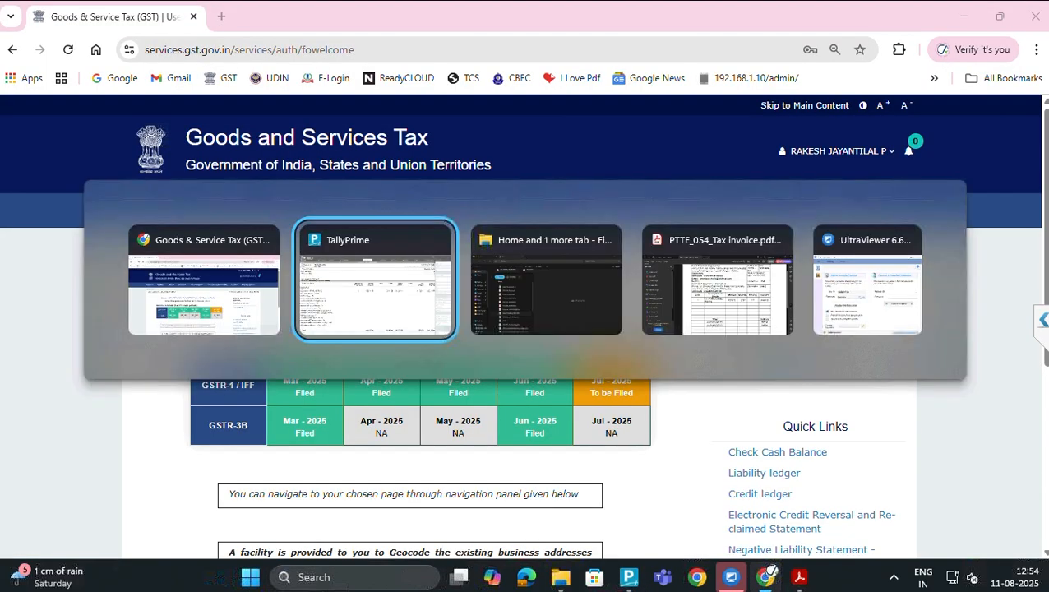
{"action": "key", "text": "alt+Tab"}
{"action": "key", "text": "alt+Tab"}
{"action": "key", "text": "Tab"}
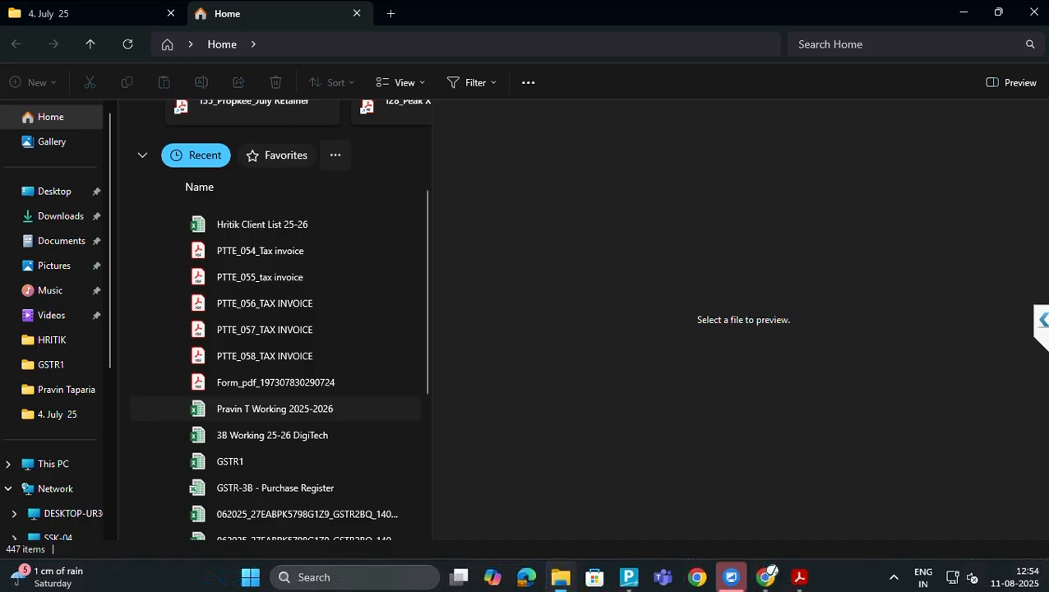
Go from the 4. July 25 folder up to Press Tool Tech Eng and into GST Working
{"action": "scroll", "coordinate": [272, 403], "scroll_direction": "up", "scroll_amount": 2}
{"action": "scroll", "coordinate": [272, 411], "scroll_direction": "up", "scroll_amount": 1}
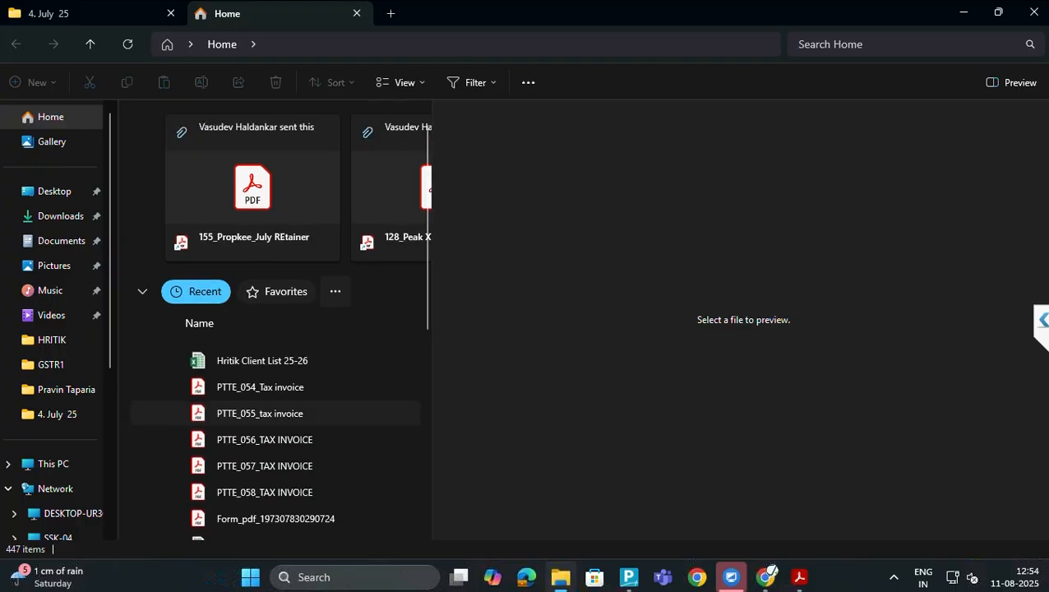
{"action": "left_click", "coordinate": [60, 13]}
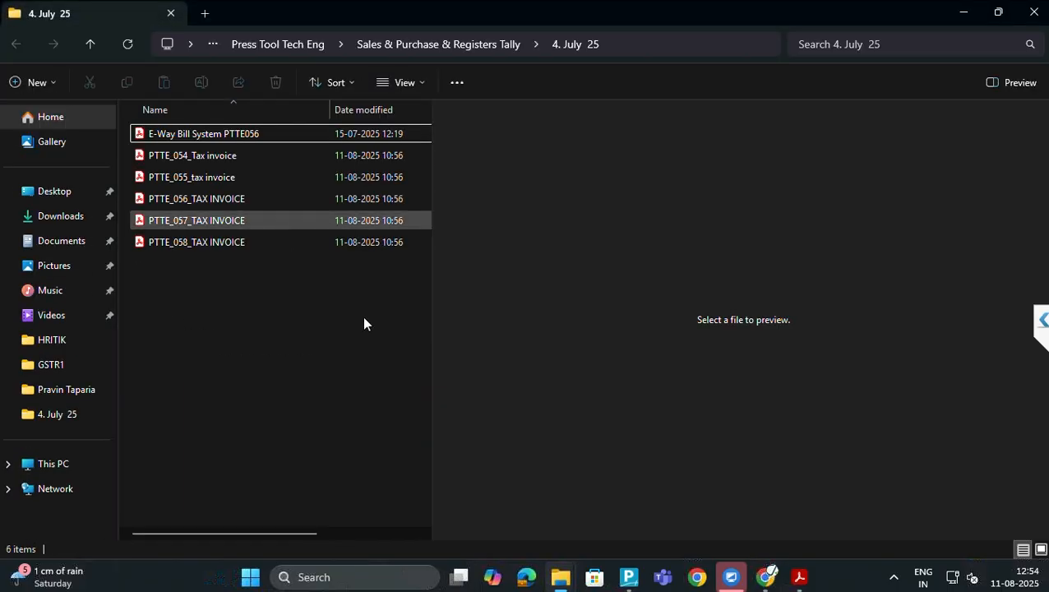
{"action": "left_click", "coordinate": [285, 44]}
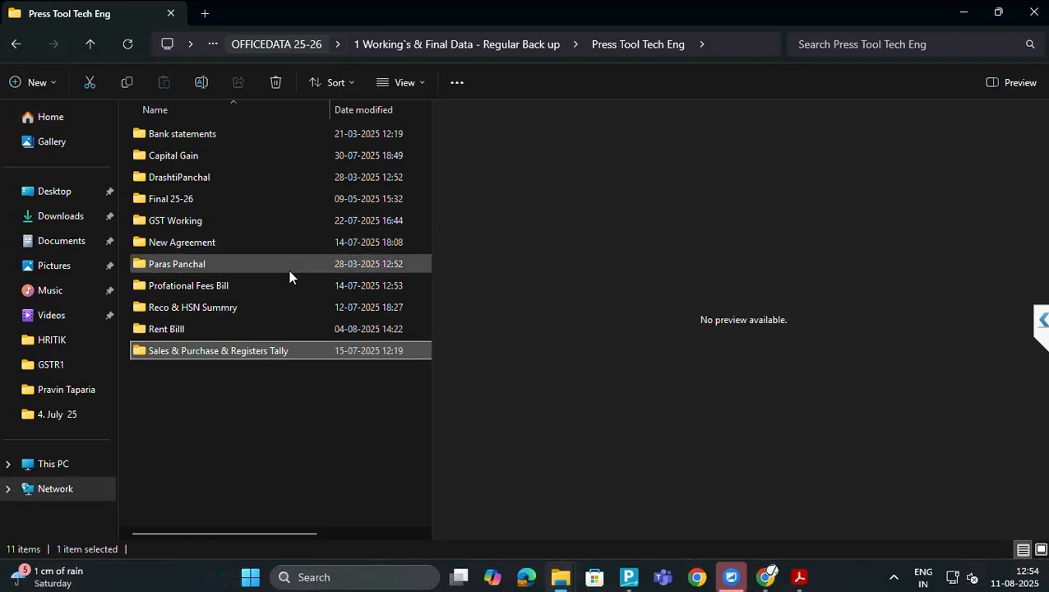
{"action": "double_click", "coordinate": [186, 220]}
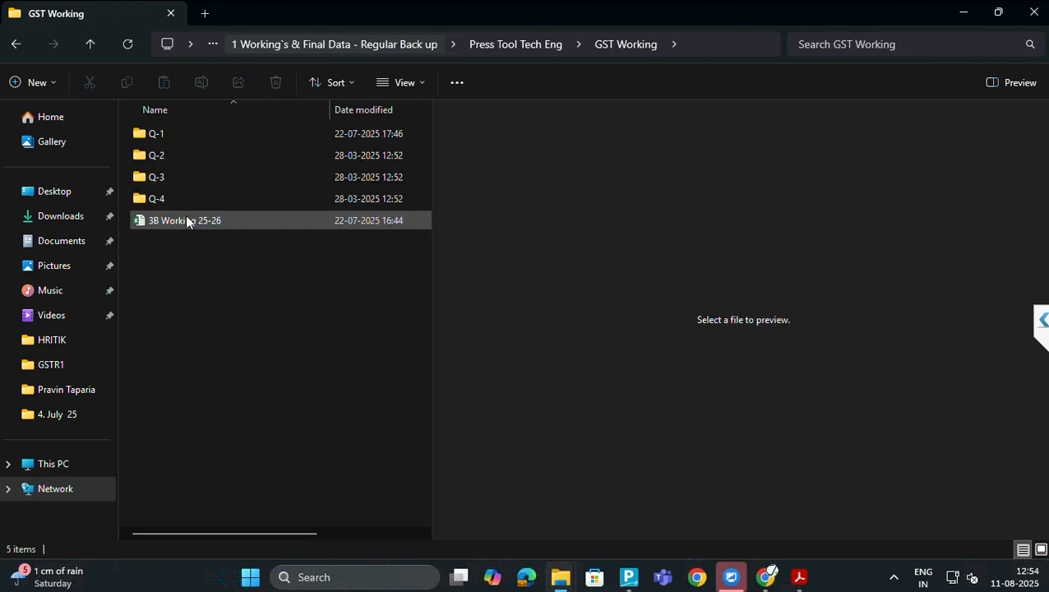
Open Q-2 > July and reveal the July folder's full path in the address bar
{"action": "key", "text": "Down"}
{"action": "key", "text": "Up"}
{"action": "key", "text": "Down"}
{"action": "key", "text": "Down"}
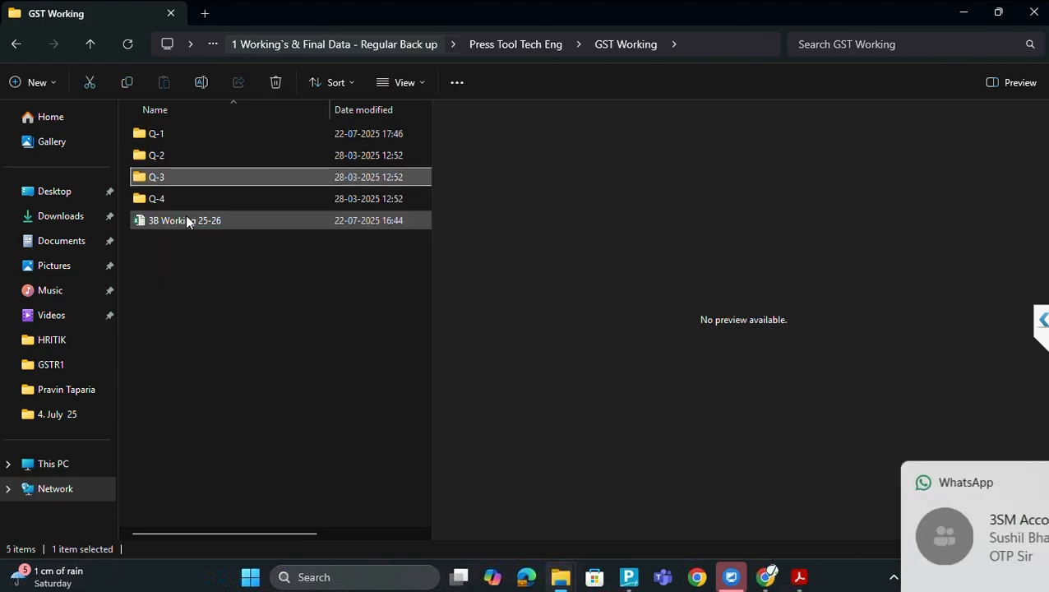
{"action": "key", "text": "Up"}
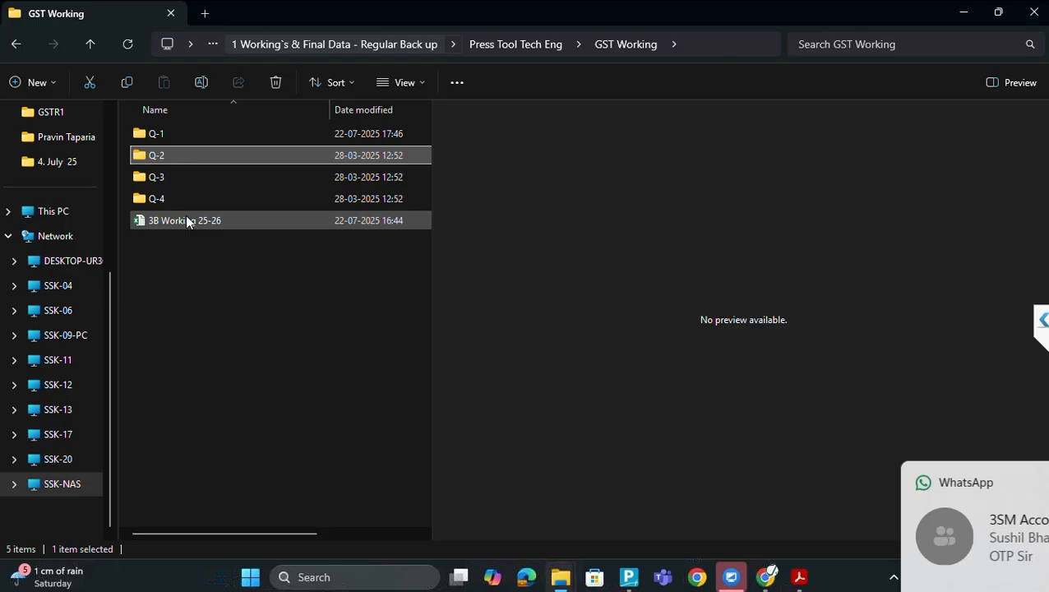
{"action": "key", "text": "Return"}
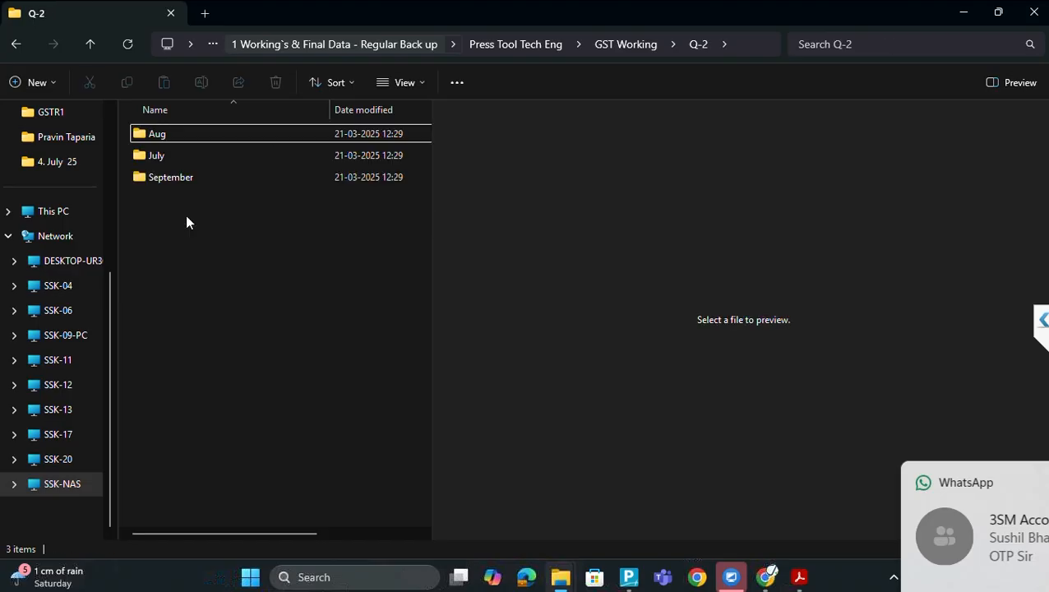
{"action": "key", "text": "Down"}
{"action": "key", "text": "Return"}
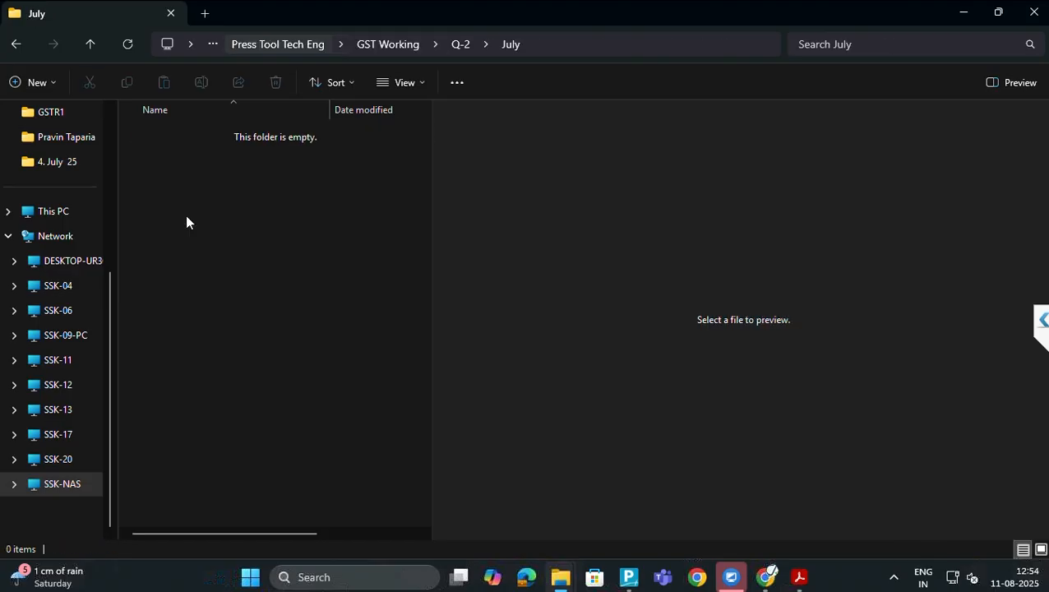
{"action": "left_click", "coordinate": [614, 44]}
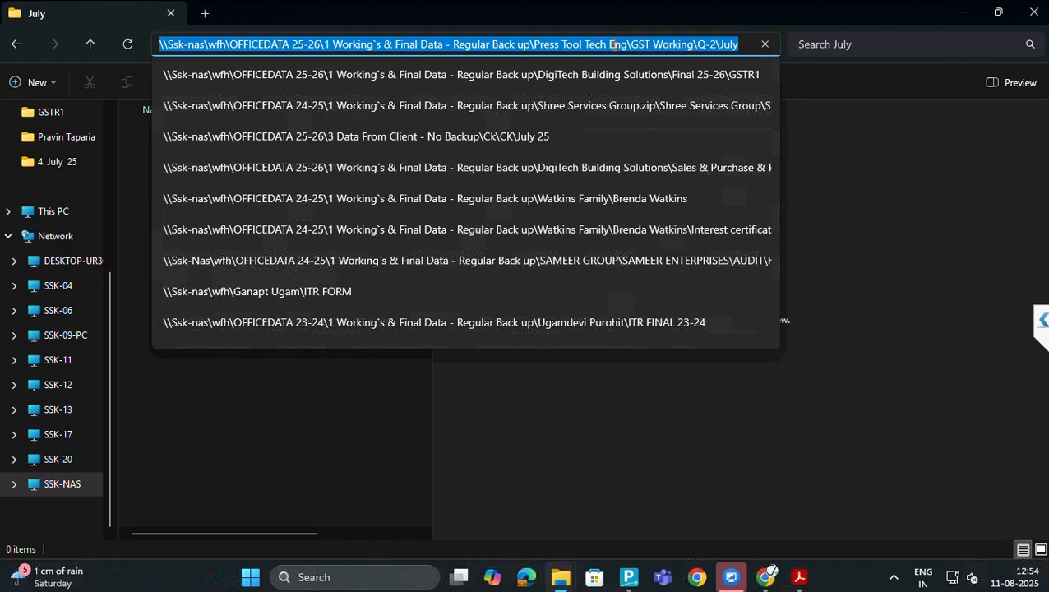
{"action": "key", "text": "alt+Tab"}
{"action": "key", "text": "alt+Tab"}
{"action": "key", "text": "alt+Tab"}
{"action": "key", "text": "alt+Tab"}
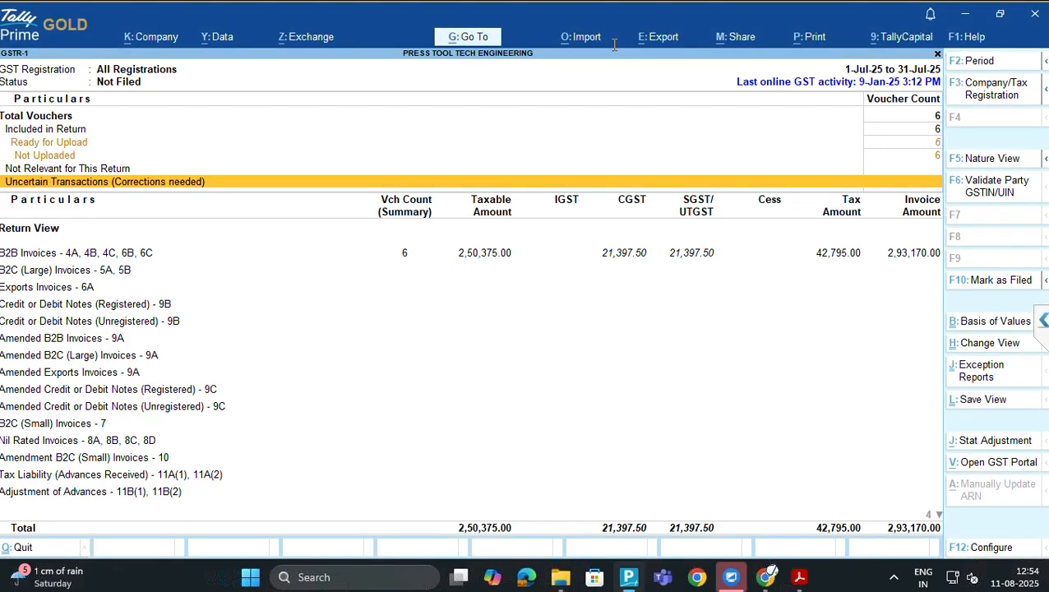
Choose Export > GST Returns and start the offline export of the pending GSTR-1 vouchers
{"action": "key", "text": "Up"}
{"action": "key", "text": "Down"}
{"action": "key", "text": "alt+e"}
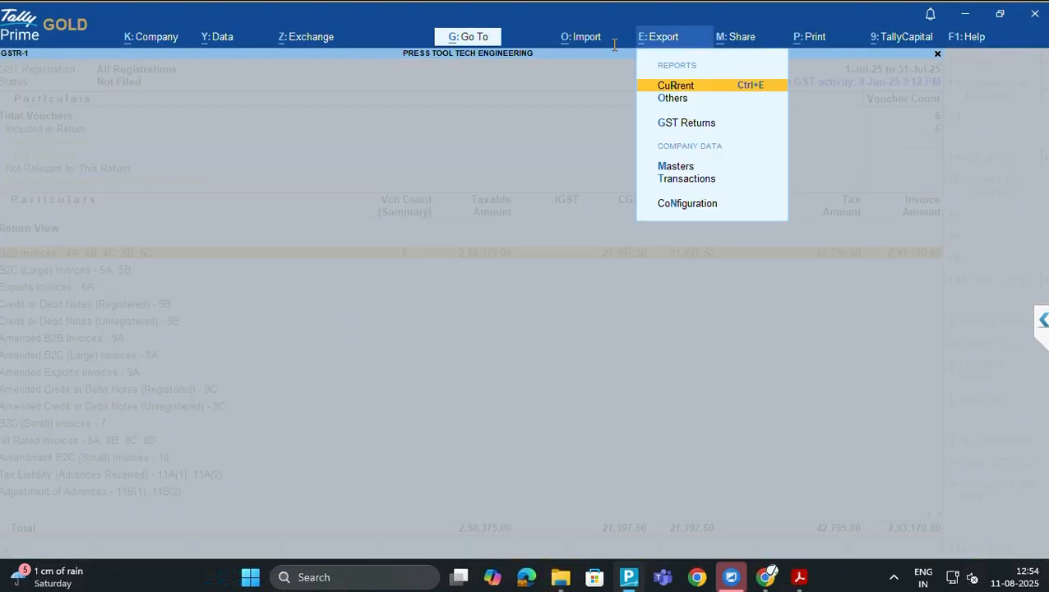
{"action": "key", "text": "Down"}
{"action": "key", "text": "Down"}
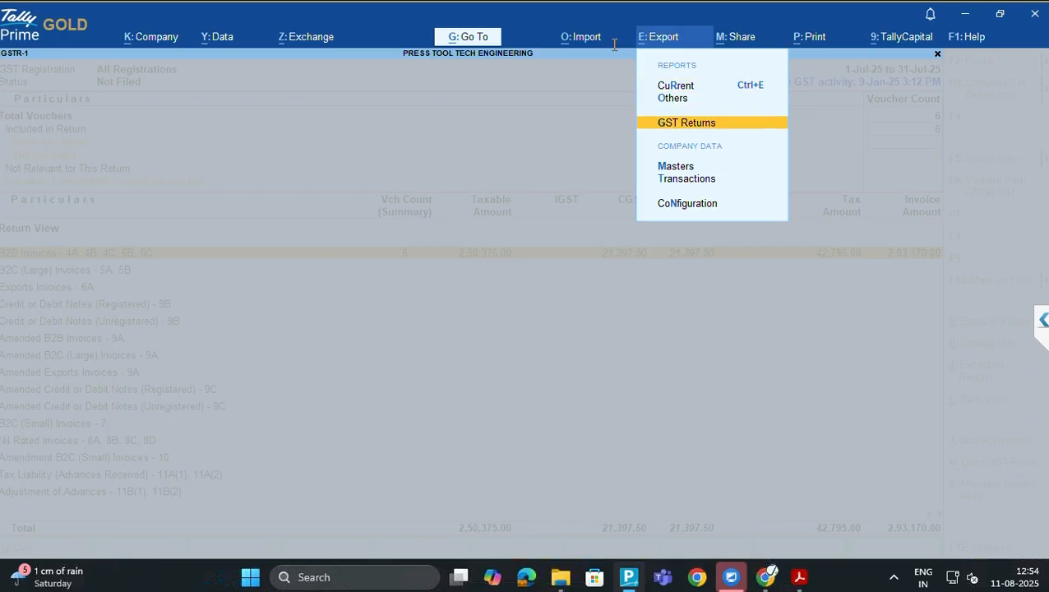
{"action": "key", "text": "Down"}
{"action": "key", "text": "Up"}
{"action": "key", "text": "Return"}
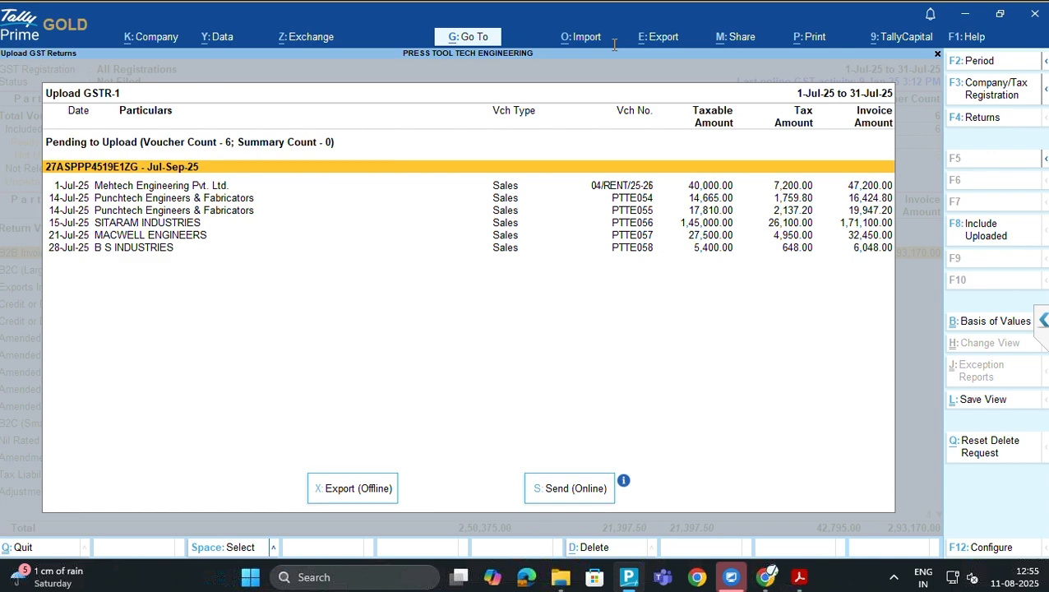
{"action": "key", "text": "x"}
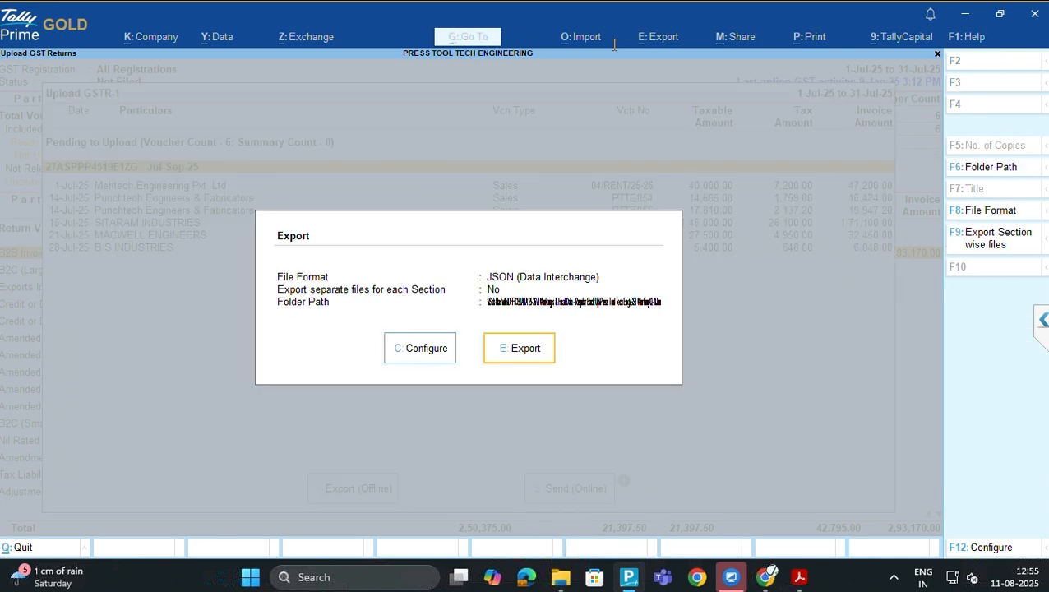
Set the export folder path to GST Working\Q-2\July and export the GSTR-1 JSON
{"action": "key", "text": "Left"}
{"action": "key", "text": "Return"}
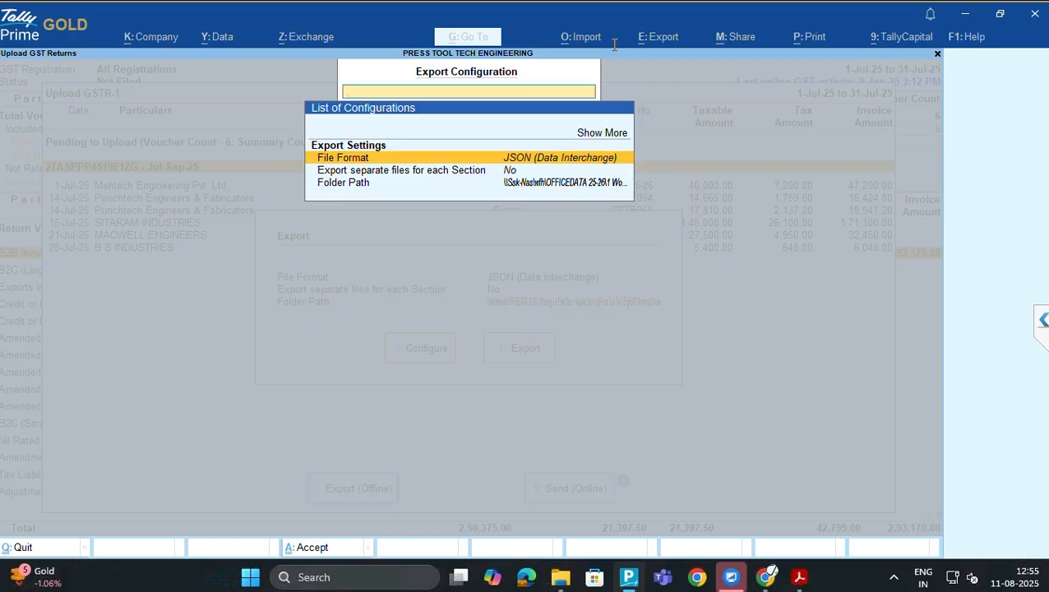
{"action": "key", "text": "Down"}
{"action": "key", "text": "Down"}
{"action": "key", "text": "Return"}
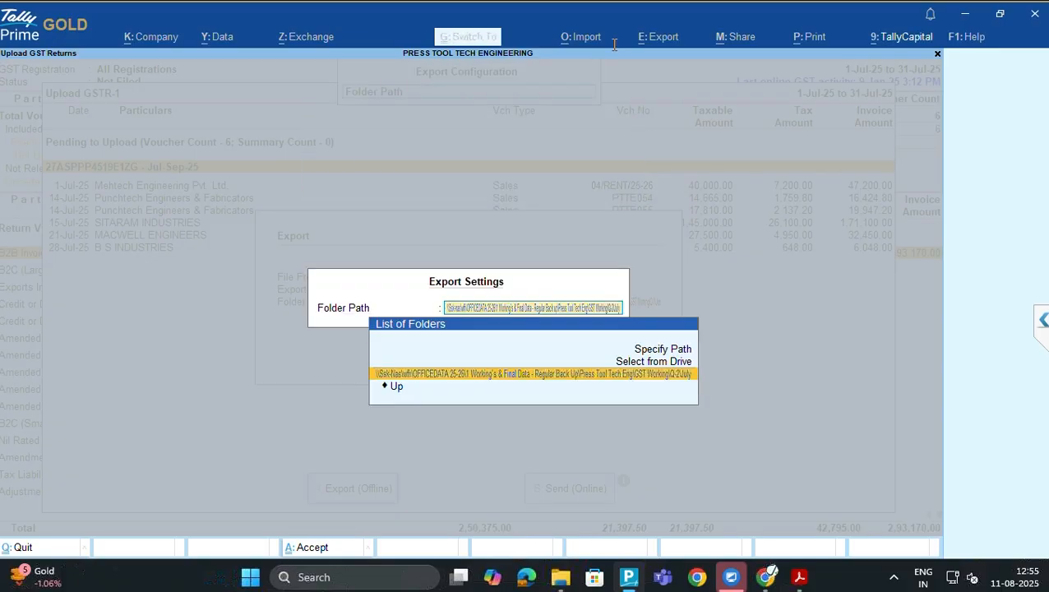
{"action": "key", "text": "Return"}
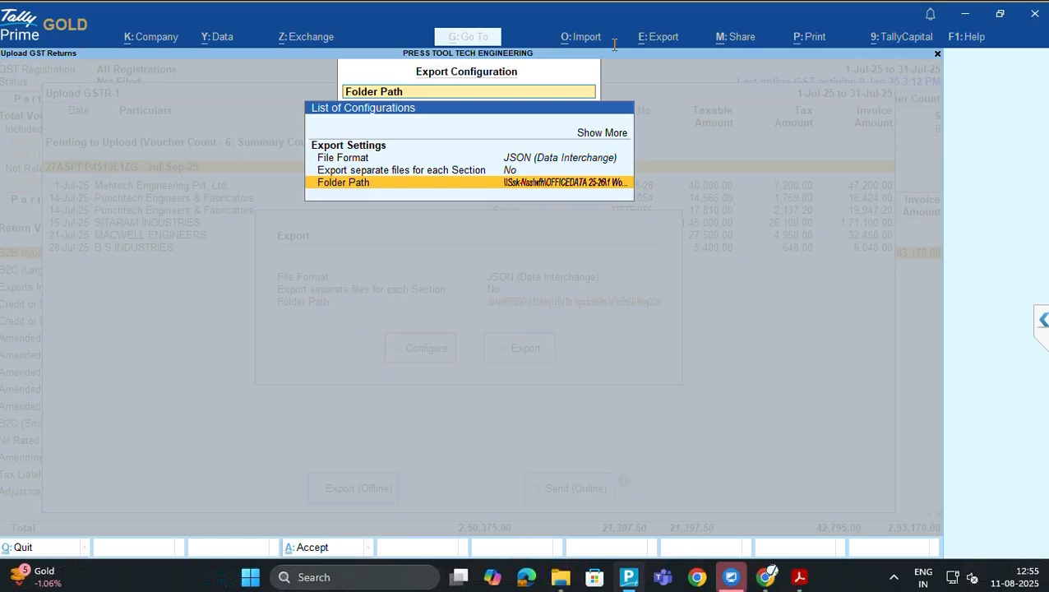
{"action": "key", "text": "Escape"}
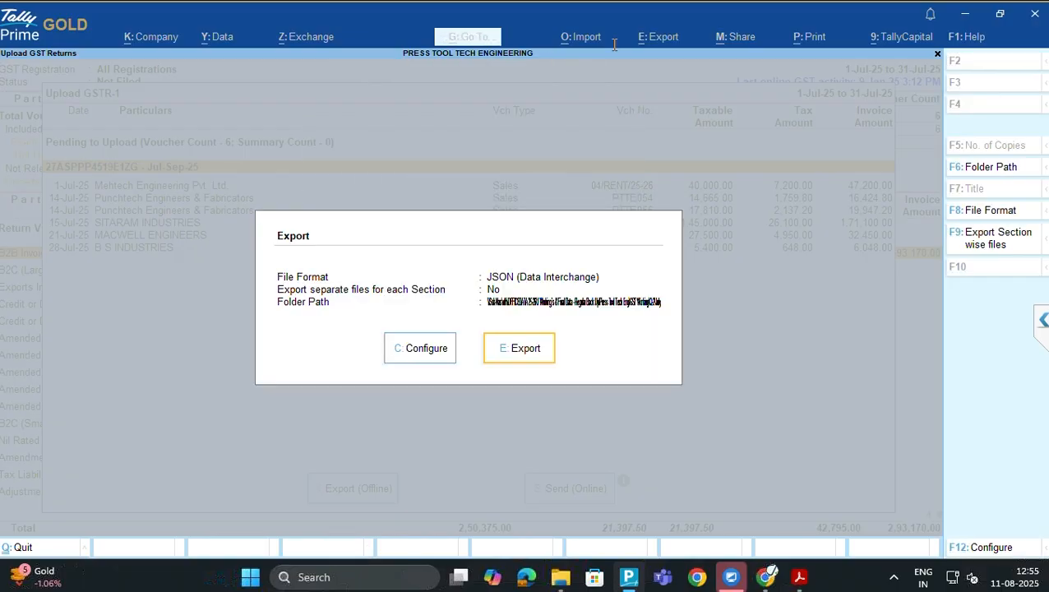
{"action": "key", "text": "Return"}
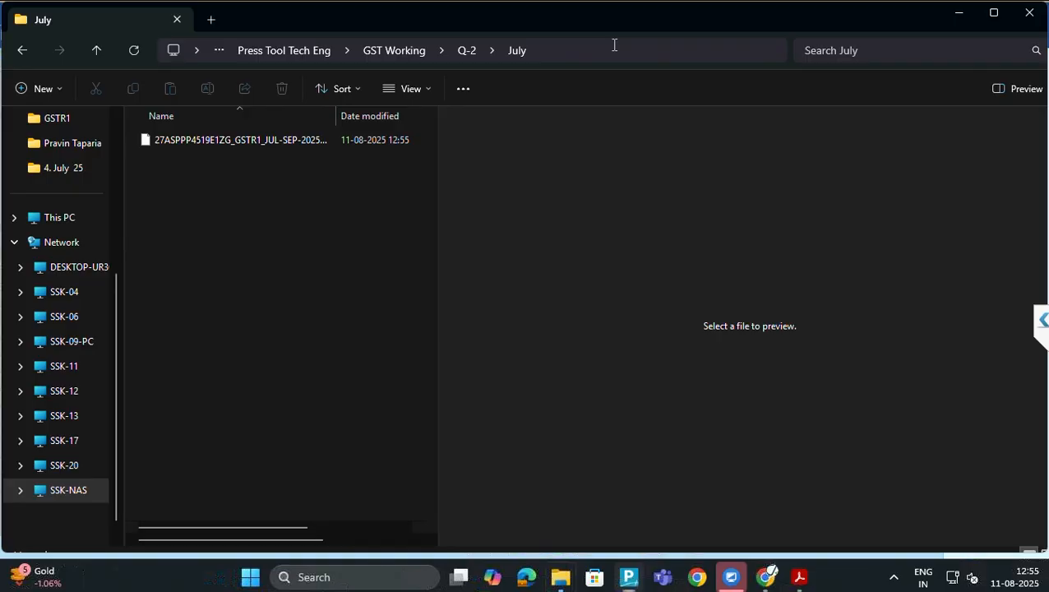
Cut the July folder path from Explorer's address bar, maximize the window, and switch to the GST portal
{"action": "left_click", "coordinate": [614, 45]}
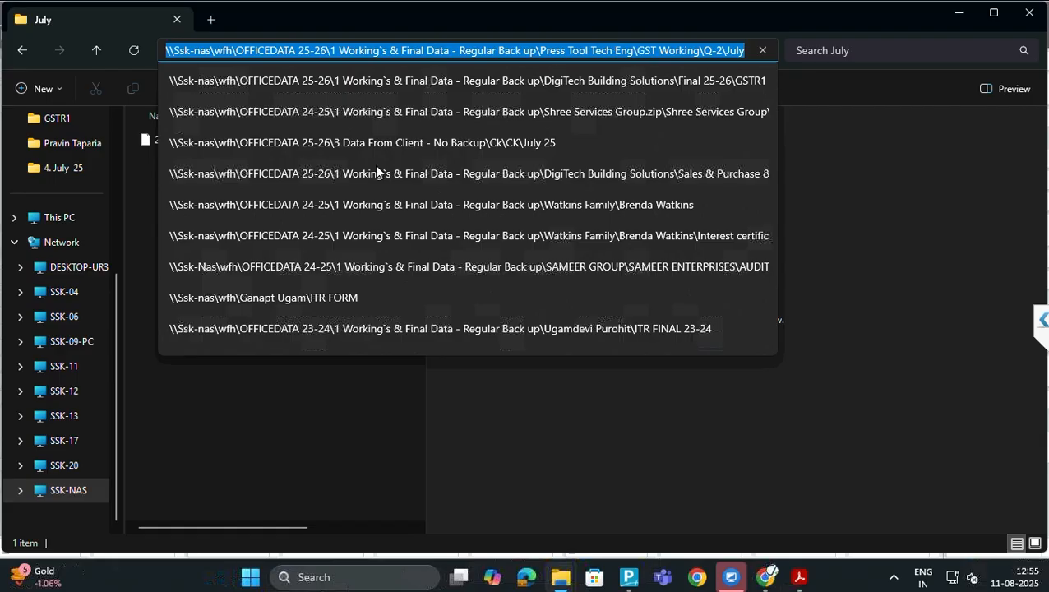
{"action": "left_click", "coordinate": [215, 462]}
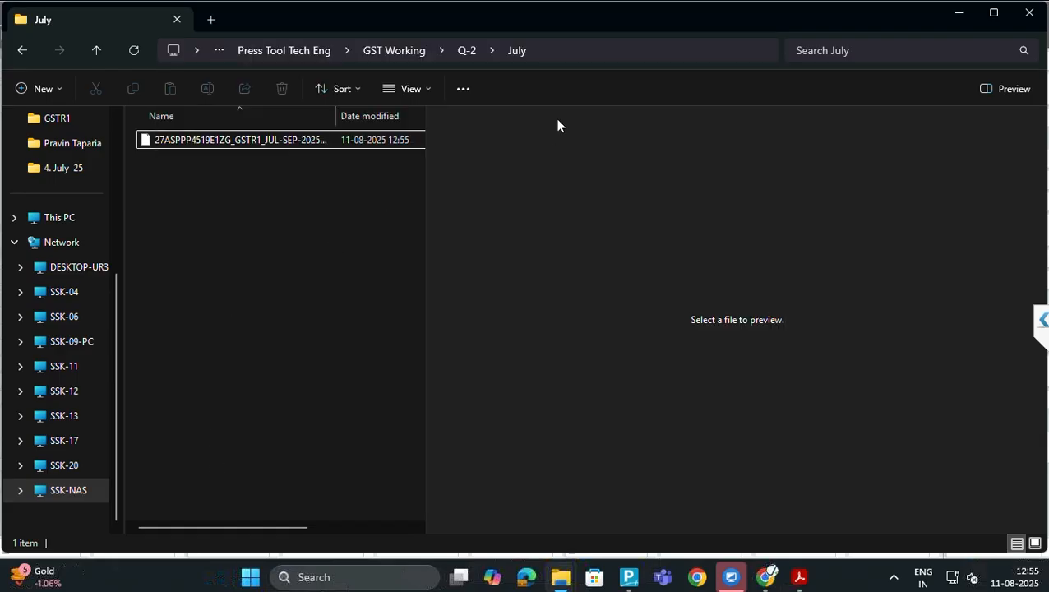
{"action": "left_click", "coordinate": [627, 50]}
{"action": "key", "text": "BackSpace"}
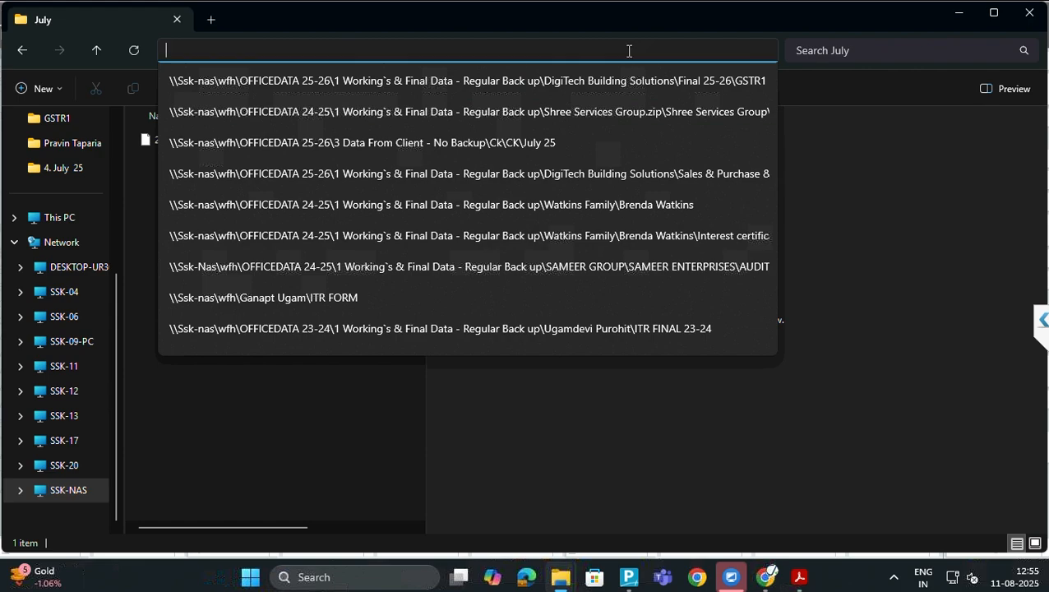
{"action": "left_click", "coordinate": [990, 19]}
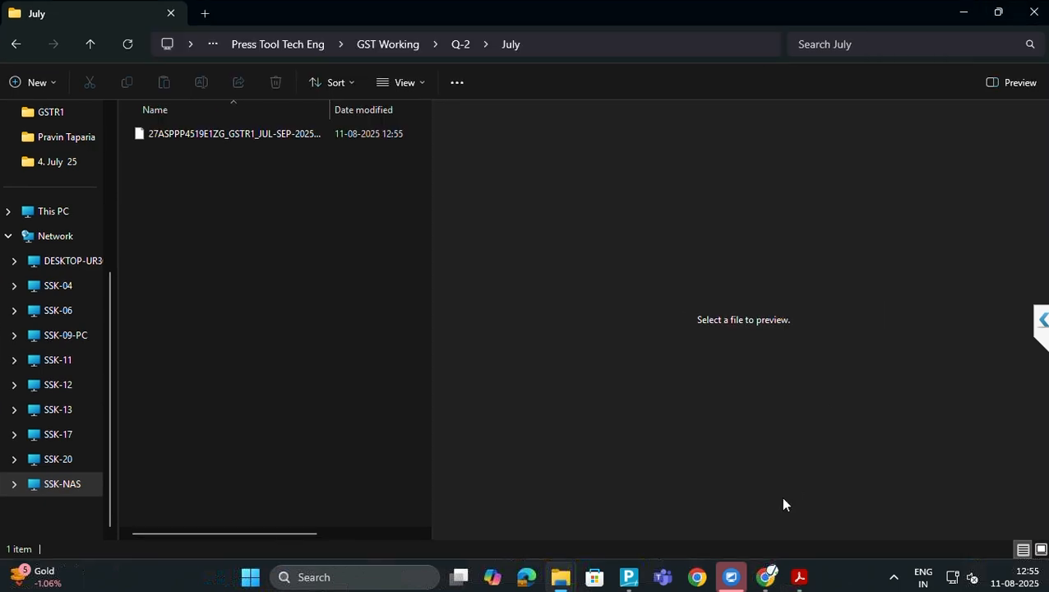
{"action": "left_click", "coordinate": [766, 576]}
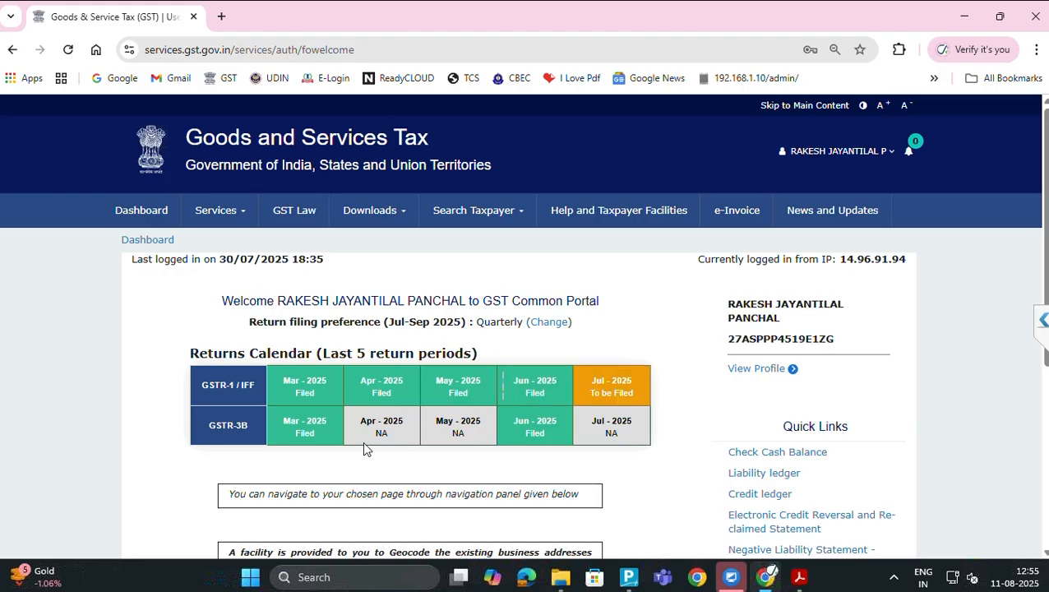
Search the Return Dashboard for the July 2025 period and open the IFF outward supplies details
{"action": "scroll", "coordinate": [373, 443], "scroll_direction": "down", "scroll_amount": 3}
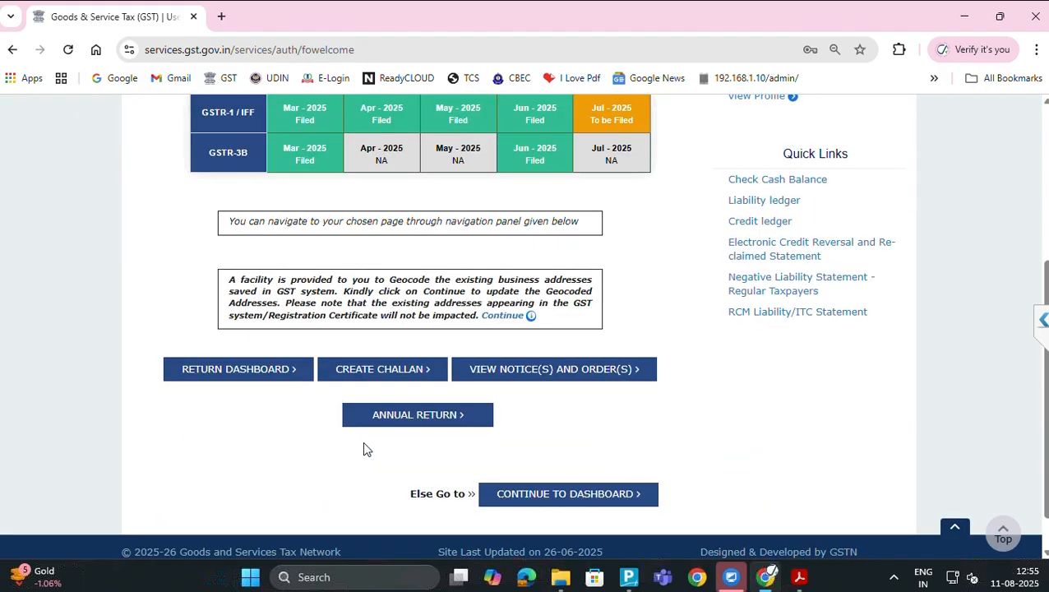
{"action": "left_click", "coordinate": [210, 371]}
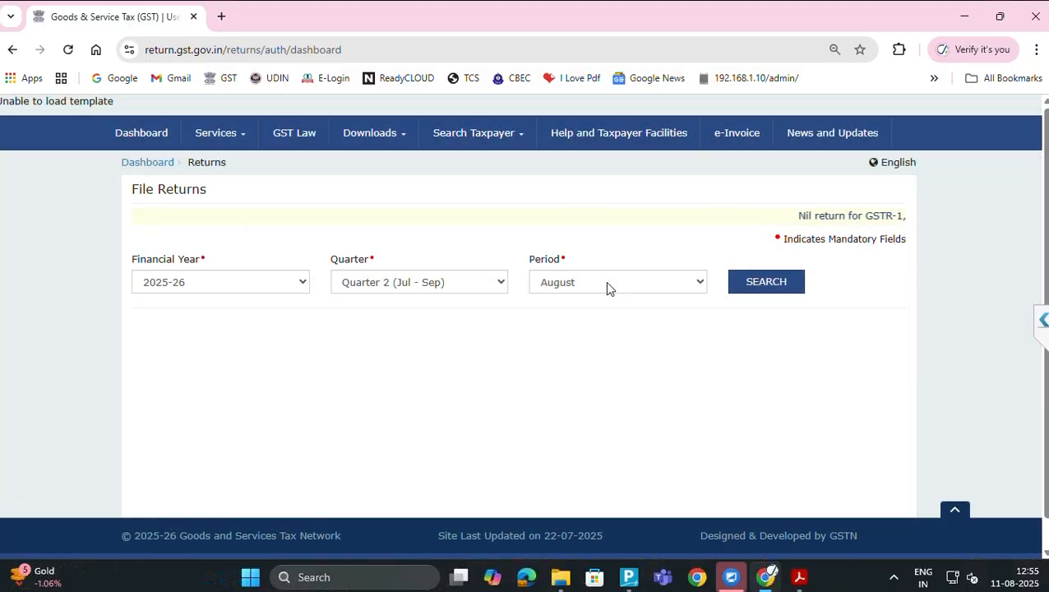
{"action": "left_click", "coordinate": [607, 283]}
{"action": "left_click", "coordinate": [597, 311]}
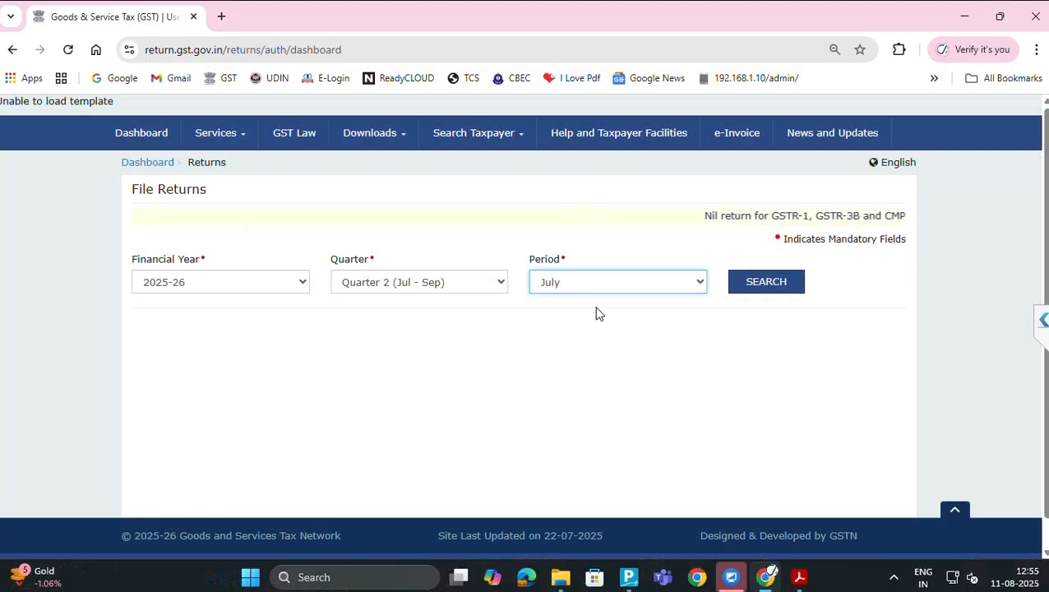
{"action": "left_click", "coordinate": [765, 281]}
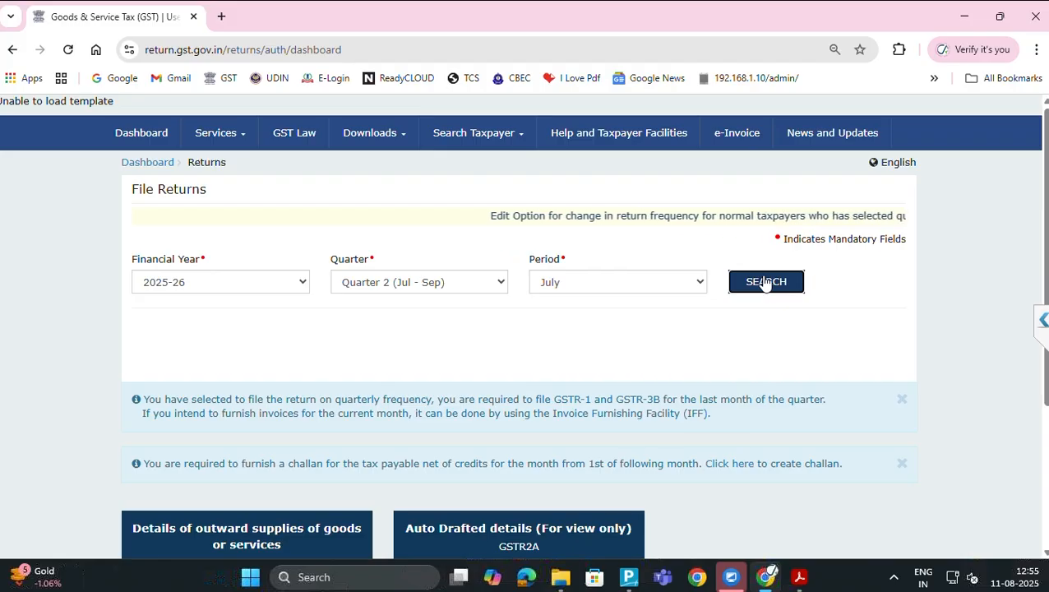
{"action": "scroll", "coordinate": [764, 282], "scroll_direction": "down", "scroll_amount": 2}
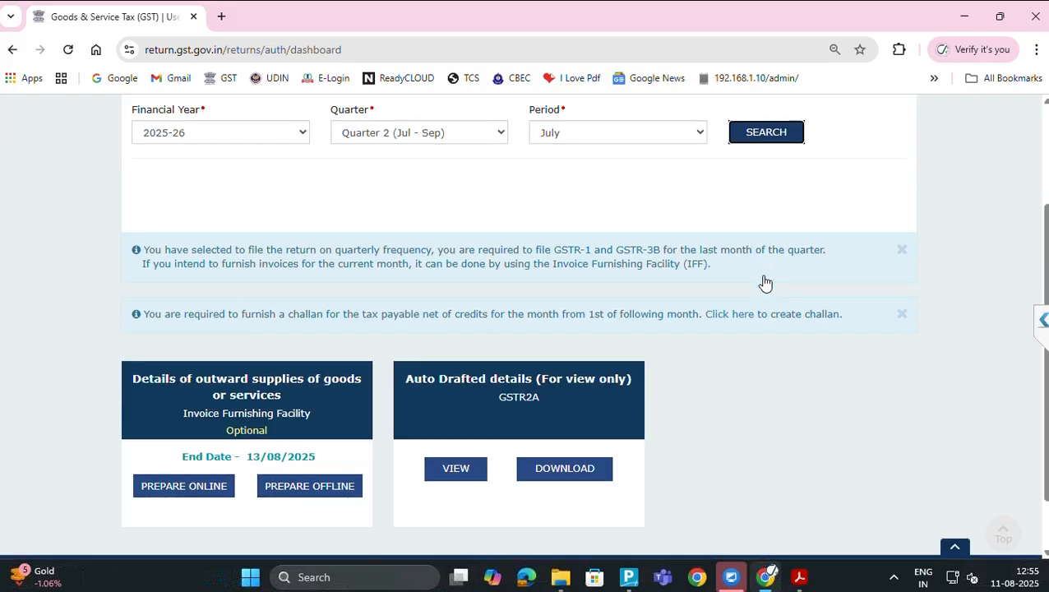
{"action": "left_click", "coordinate": [215, 400]}
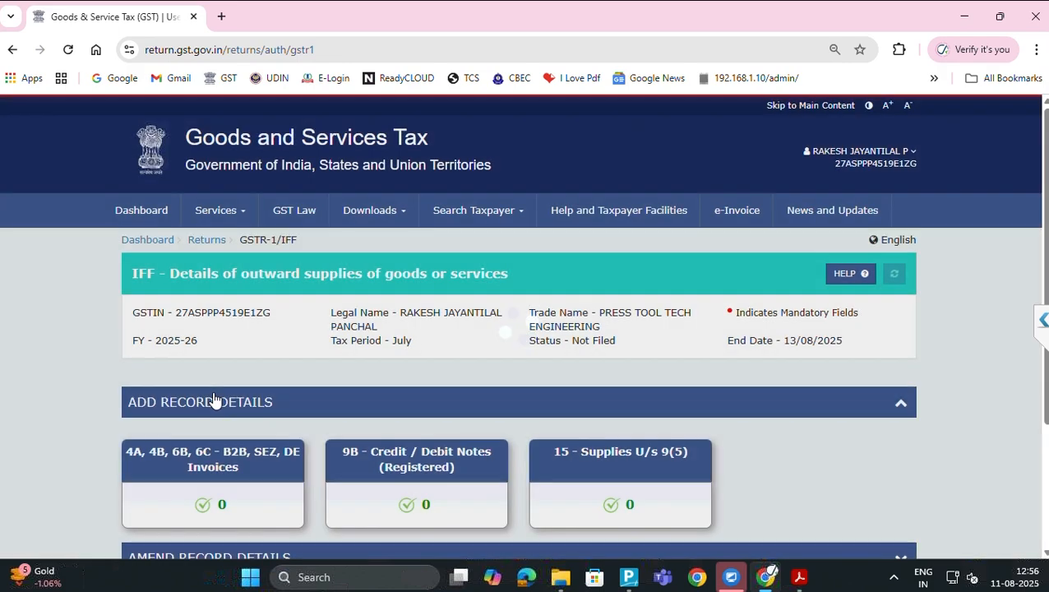
{"action": "scroll", "coordinate": [212, 400], "scroll_direction": "down", "scroll_amount": 3}
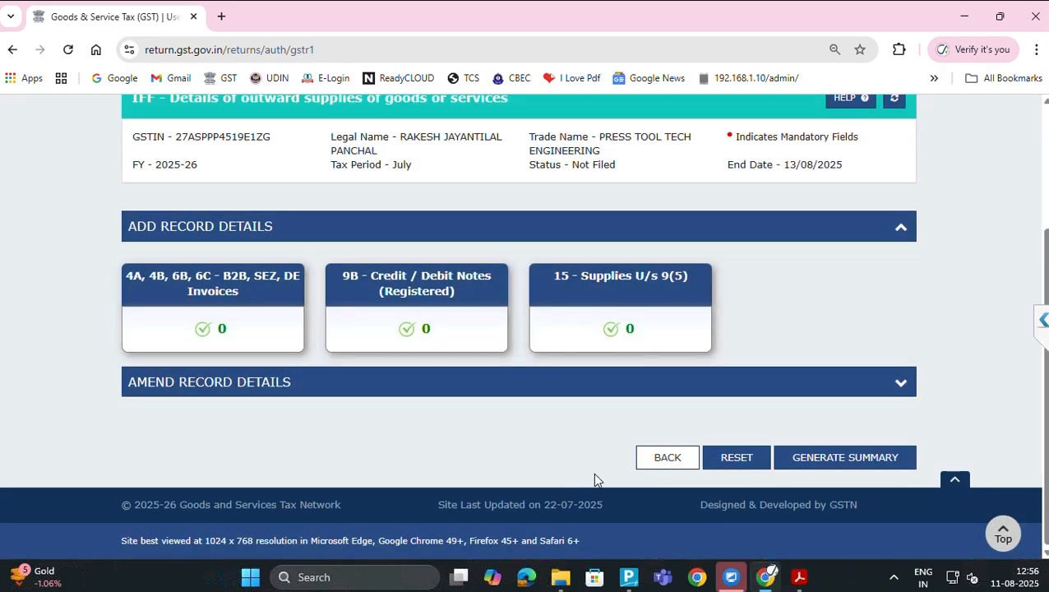
Reselect July on the Return Dashboard and open Prepare Offline for the IFF return
{"action": "left_click", "coordinate": [659, 458]}
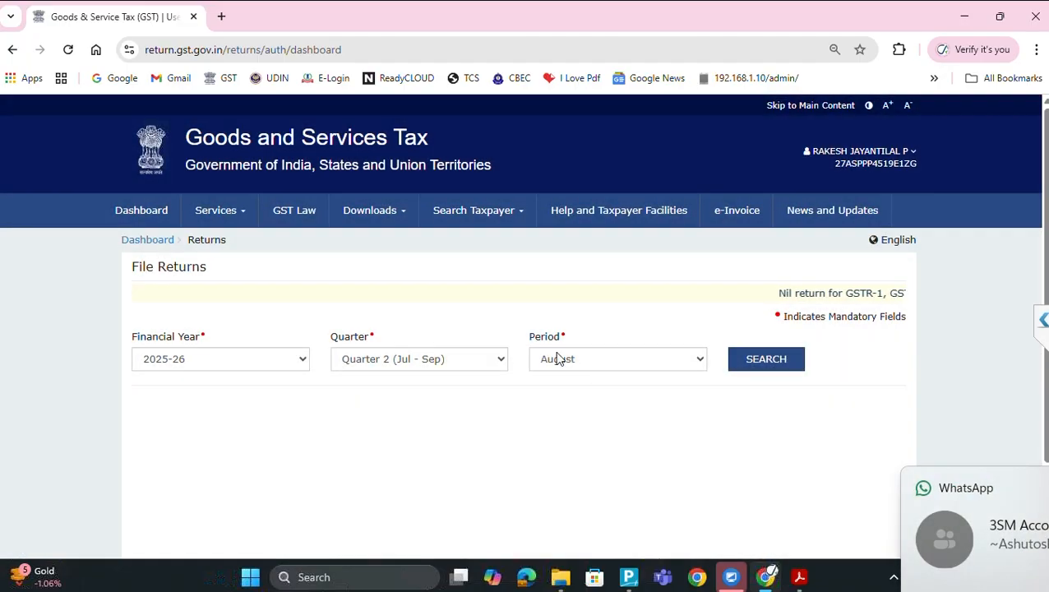
{"action": "left_click", "coordinate": [556, 360]}
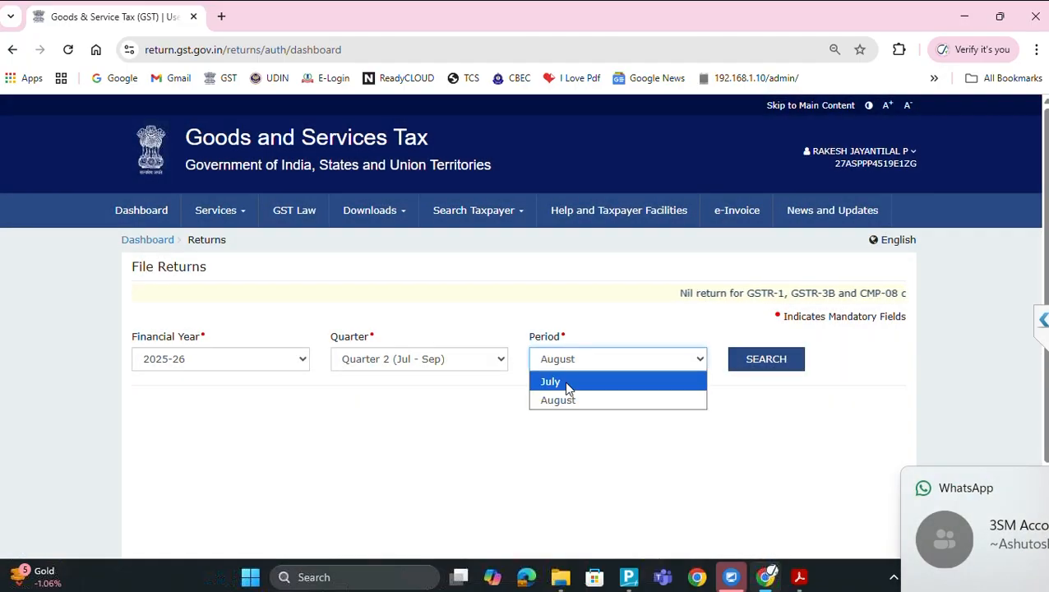
{"action": "left_click", "coordinate": [550, 380]}
{"action": "left_click", "coordinate": [753, 360]}
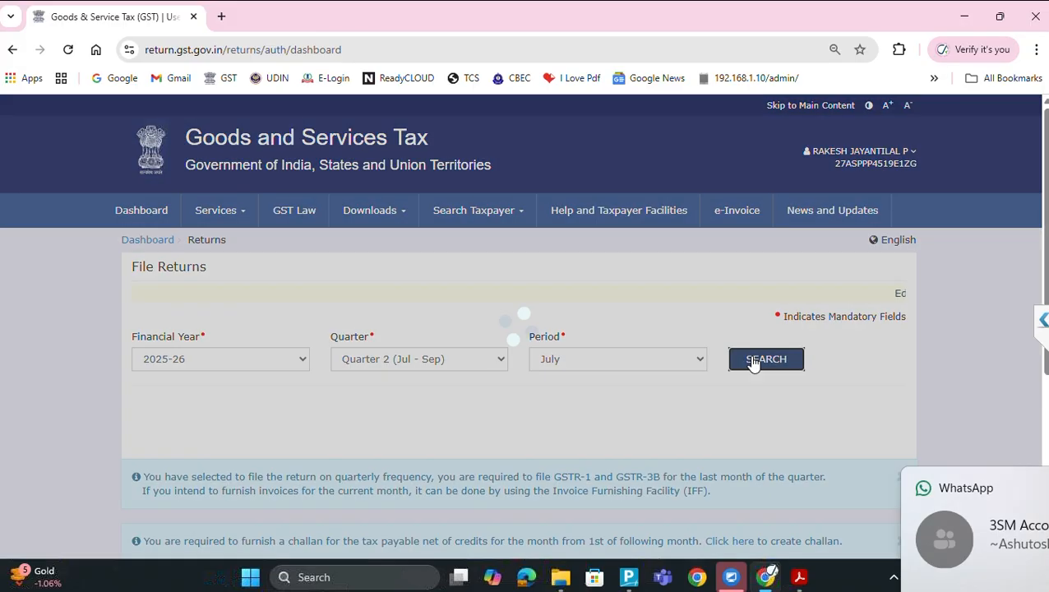
{"action": "scroll", "coordinate": [753, 362], "scroll_direction": "down", "scroll_amount": 4}
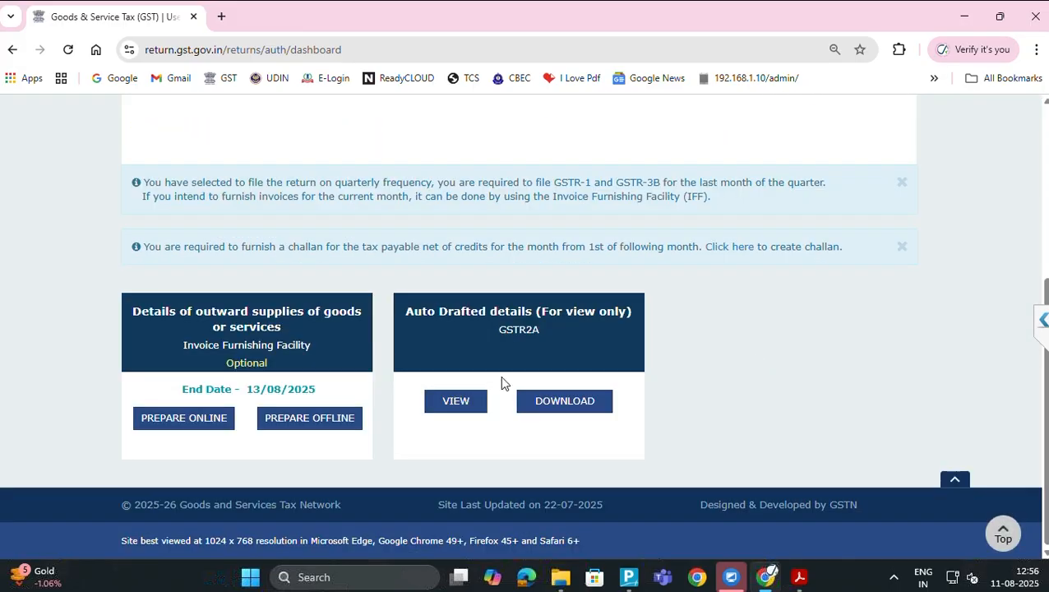
{"action": "left_click", "coordinate": [315, 421]}
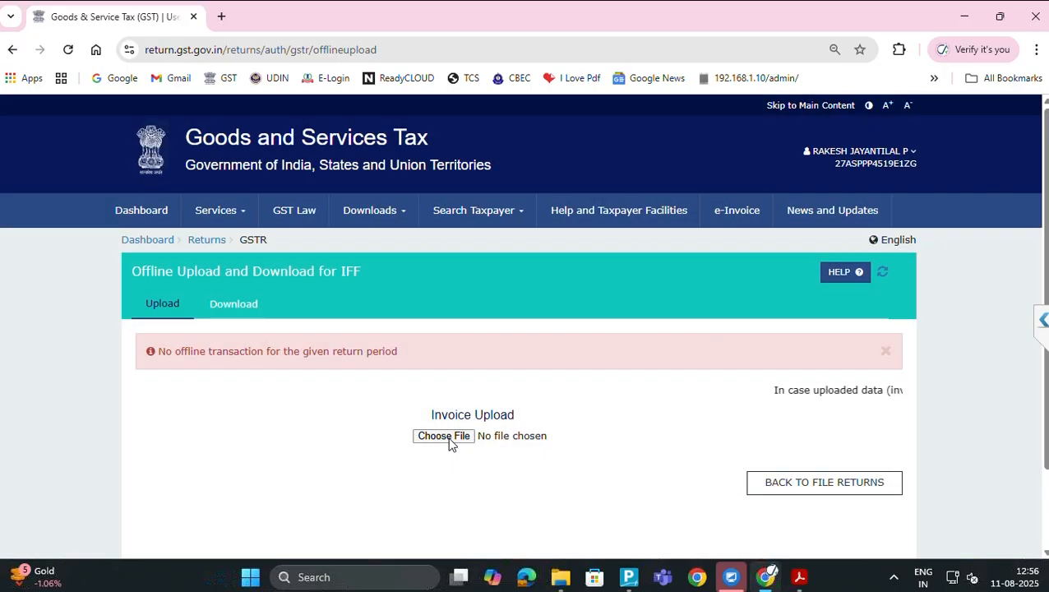
Upload the GSTR-1 JSON file from the July folder, then scroll to its history entry showing the error
{"action": "left_click", "coordinate": [447, 436]}
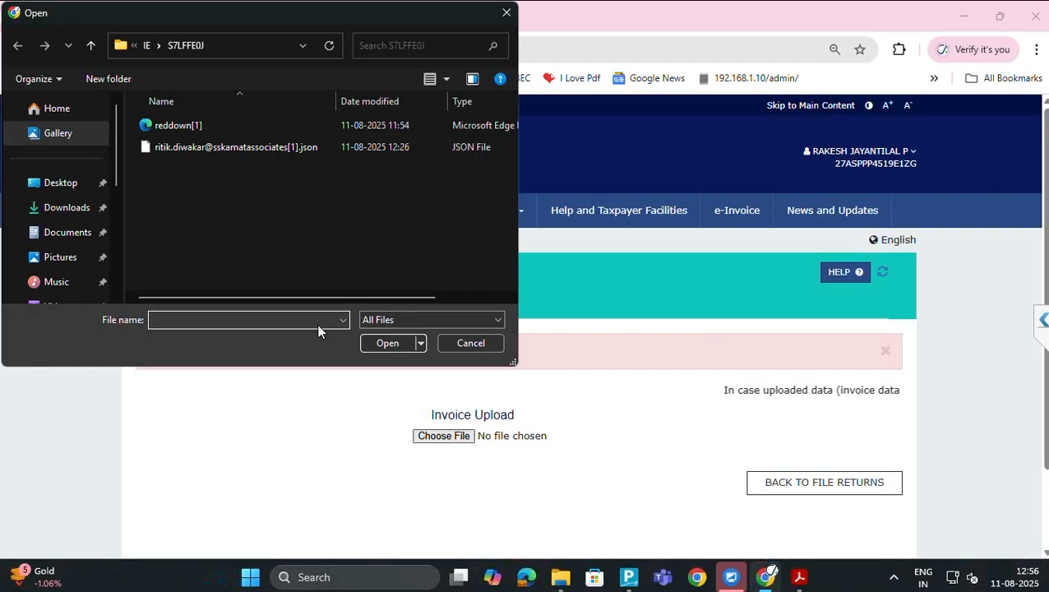
{"action": "left_click", "coordinate": [226, 48]}
{"action": "key", "text": "ctrl+v"}
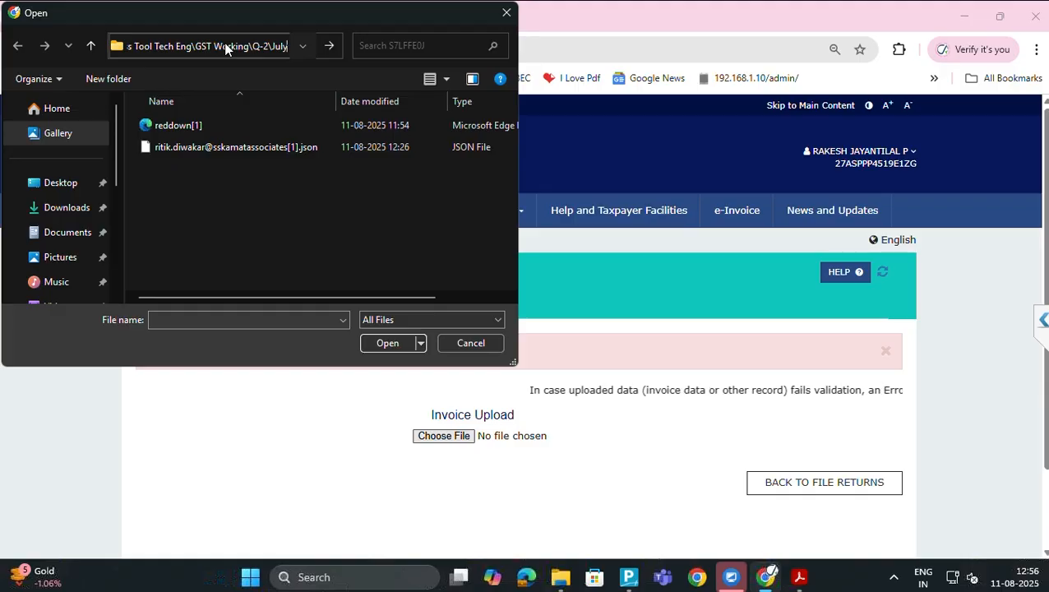
{"action": "key", "text": "Return"}
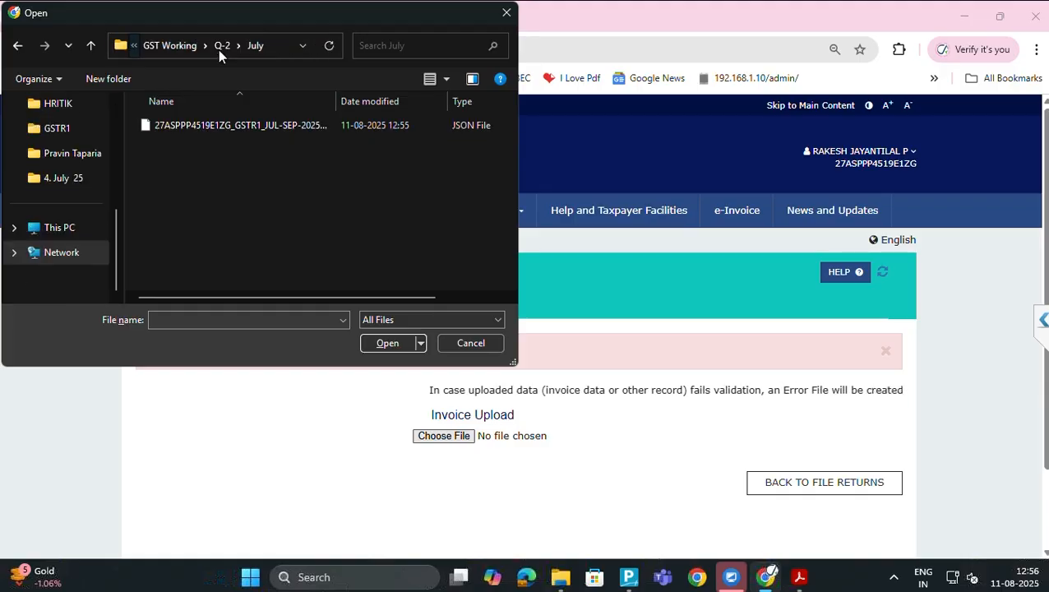
{"action": "left_click", "coordinate": [229, 128]}
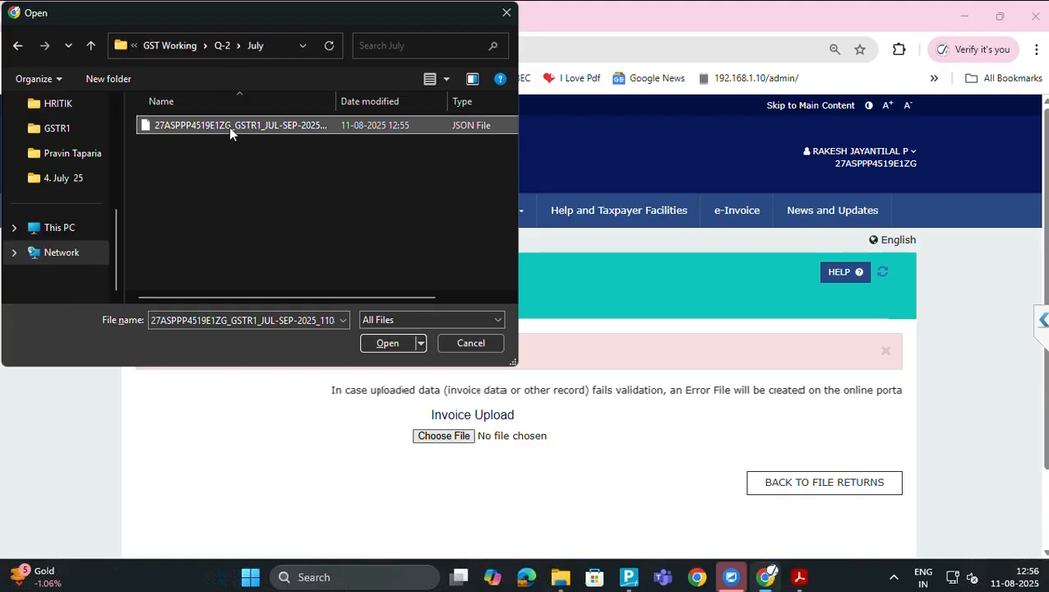
{"action": "left_click", "coordinate": [387, 343]}
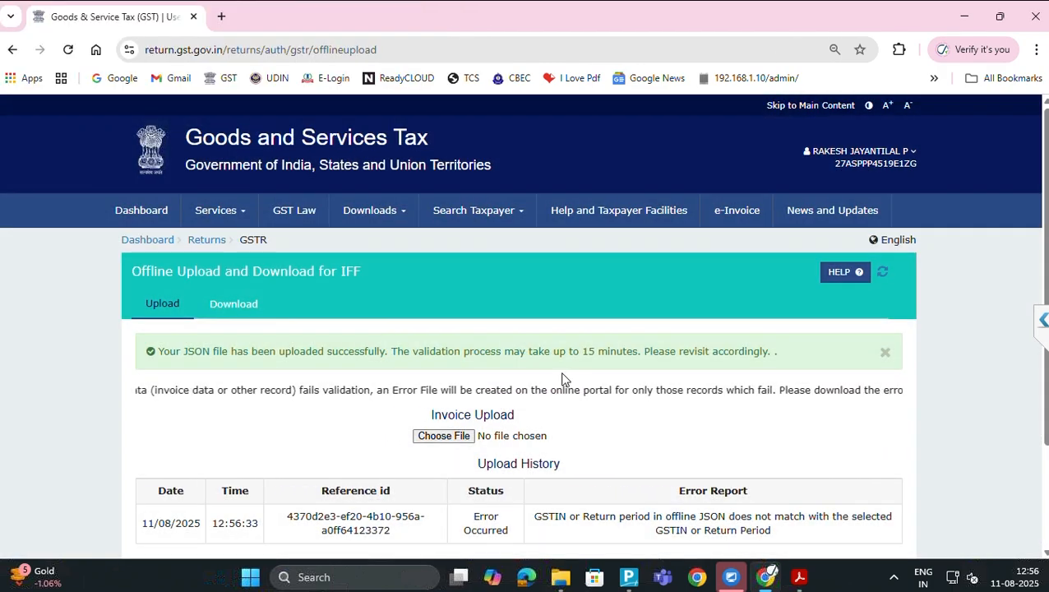
{"action": "scroll", "coordinate": [572, 375], "scroll_direction": "down", "scroll_amount": 2}
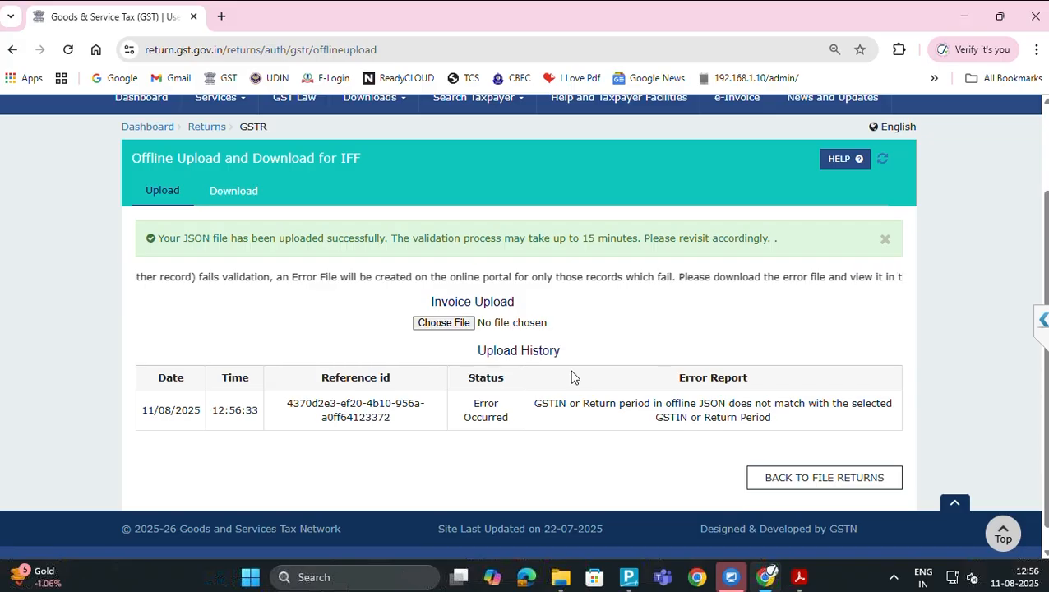
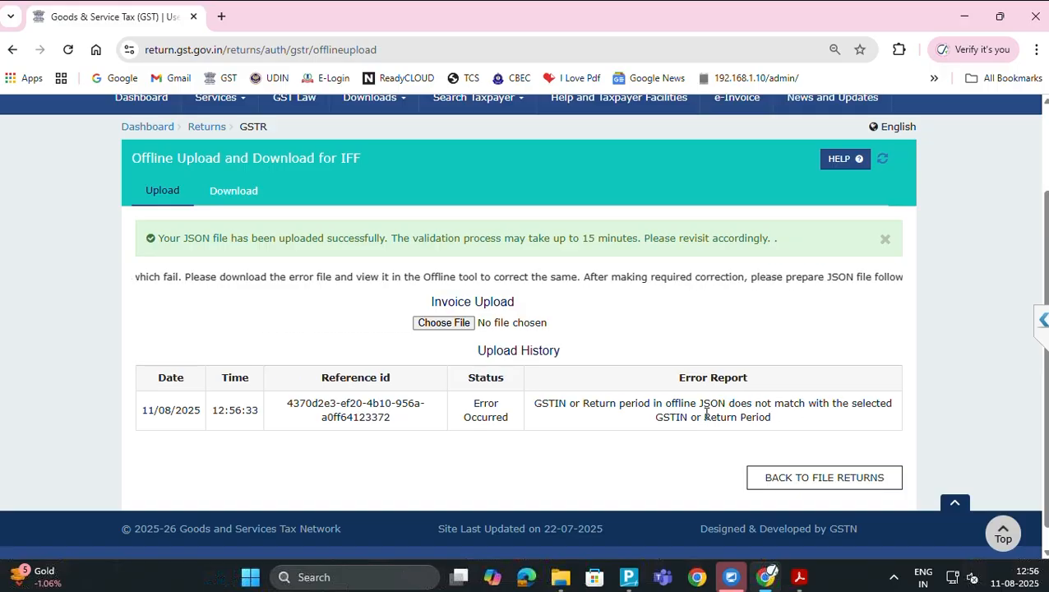
Refresh the GST portal's offline upload history to check the earlier upload's status
{"action": "key", "text": "alt+Tab"}
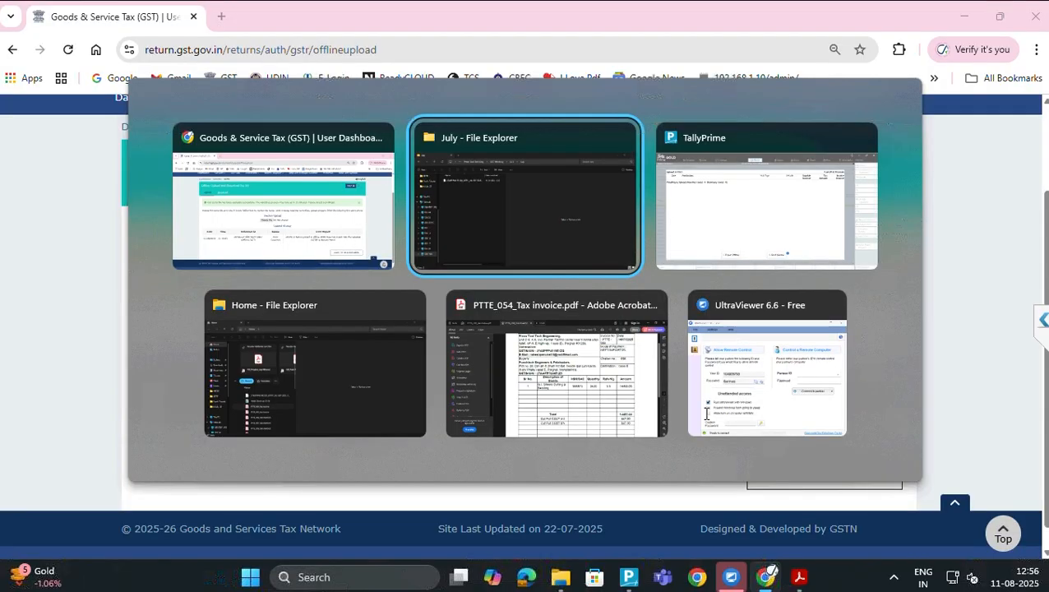
{"action": "key", "text": "Tab"}
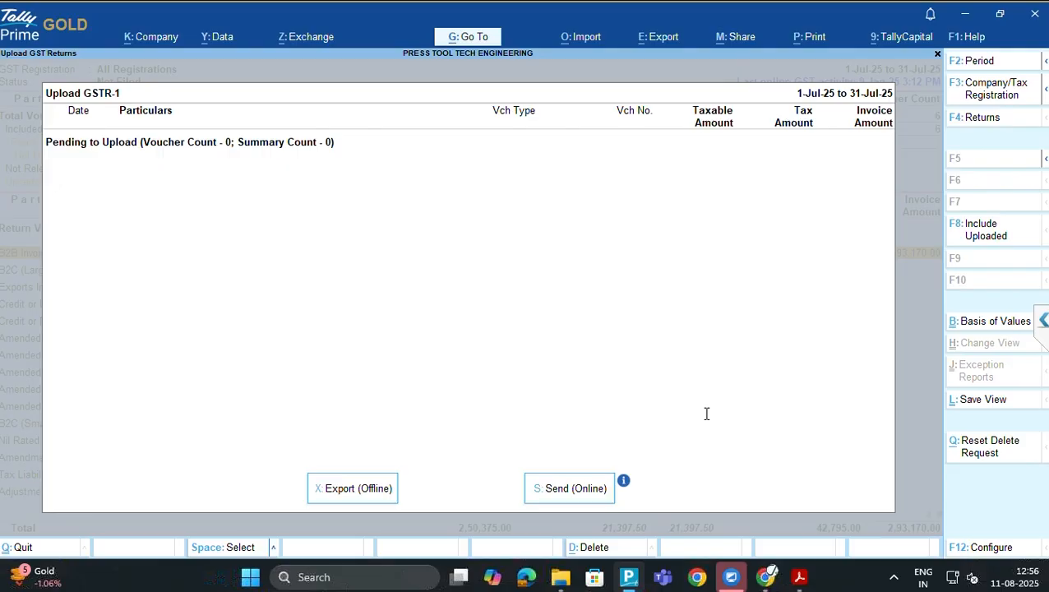
{"action": "key", "text": "alt+Tab"}
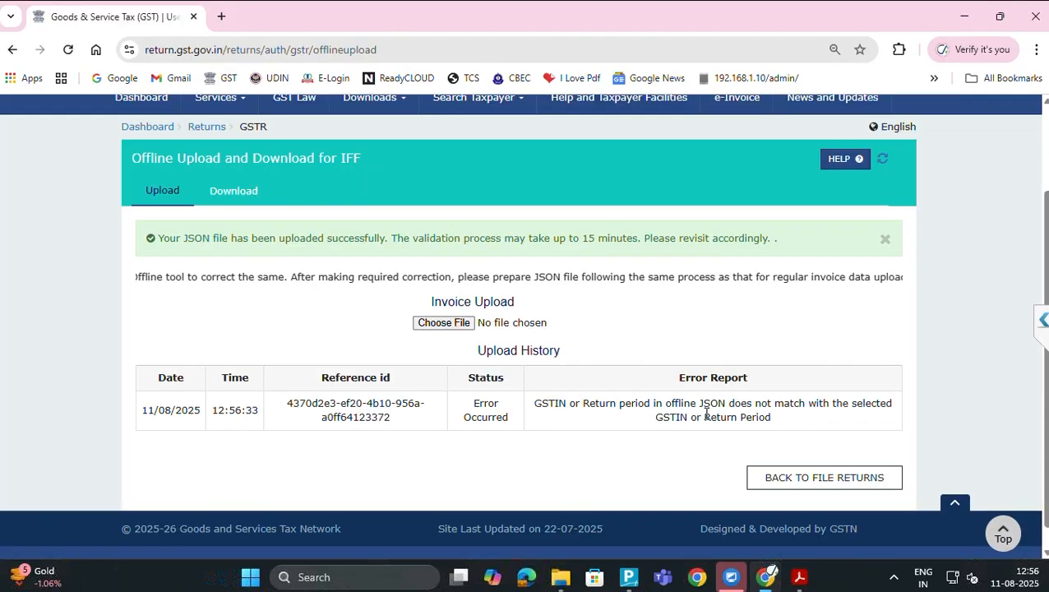
{"action": "left_click", "coordinate": [883, 160]}
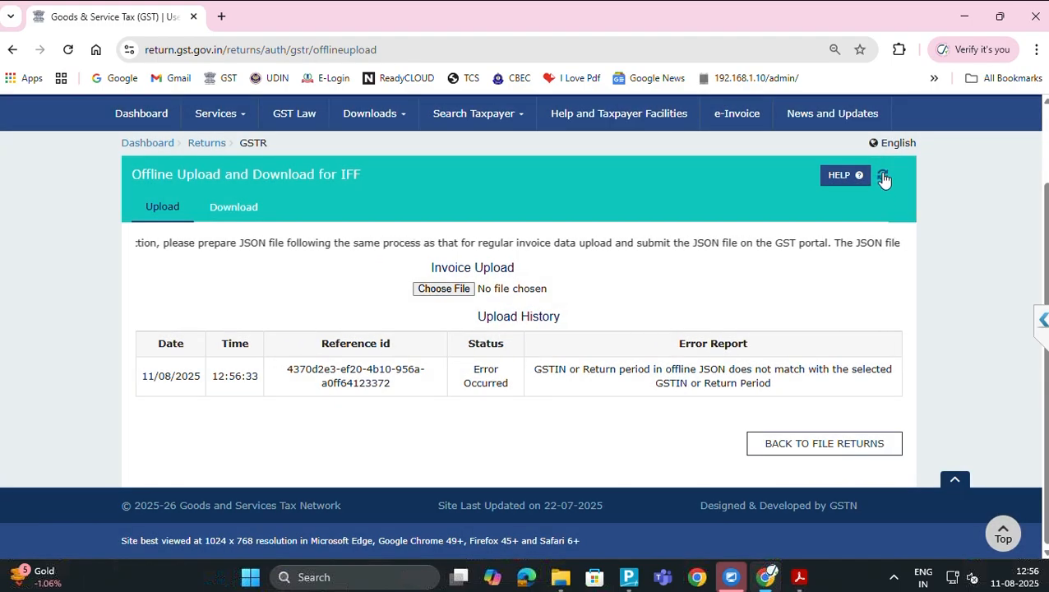
{"action": "left_click", "coordinate": [883, 178]}
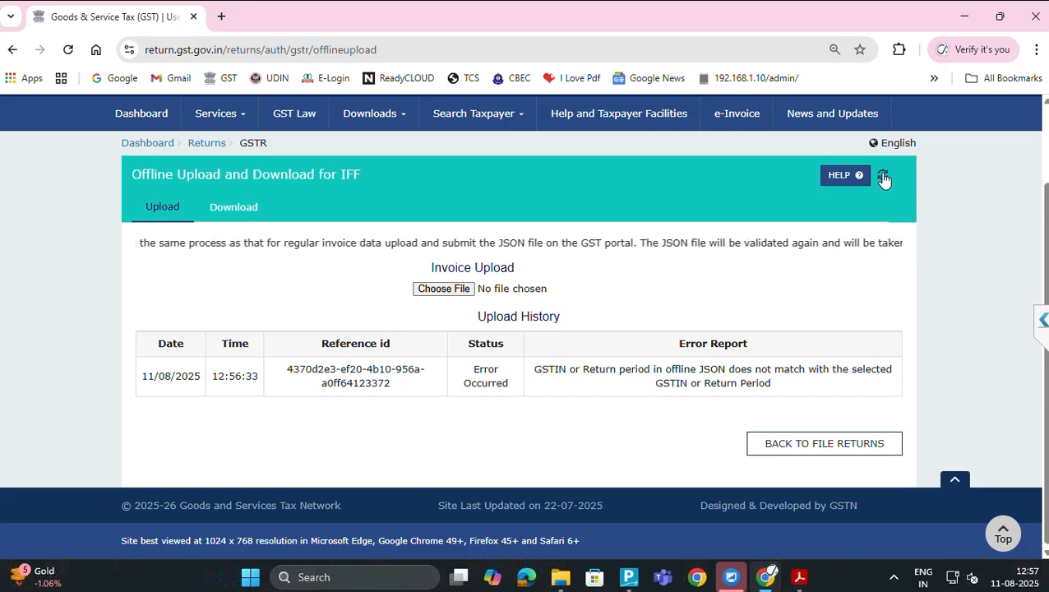
Try opening the exported GSTR-1 JSON in the July folder, then dismiss the app chooser
{"action": "key", "text": "alt+Tab"}
{"action": "key", "text": "alt+Tab"}
{"action": "key", "text": "Tab"}
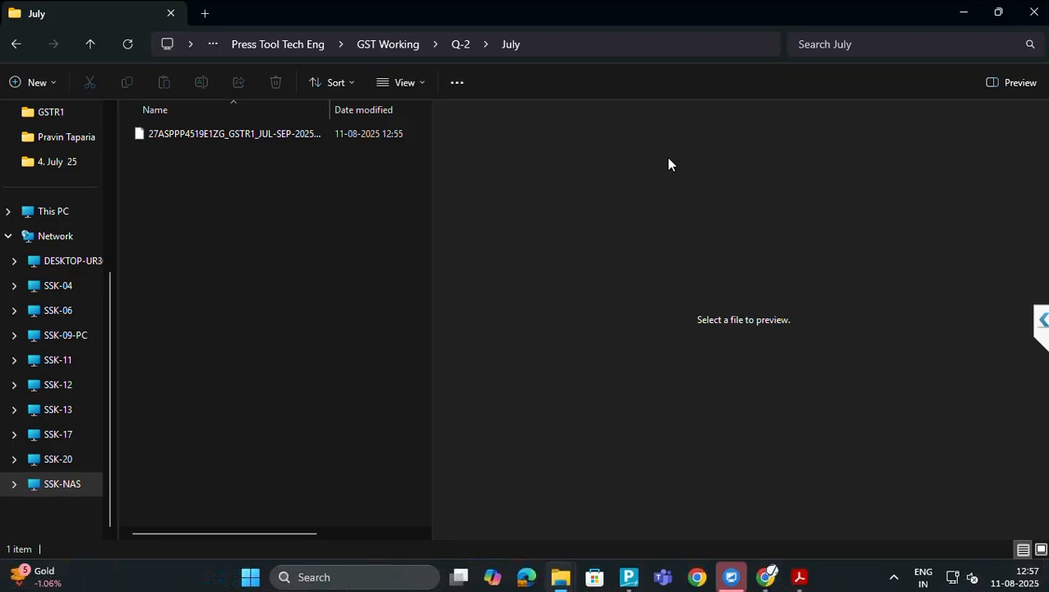
{"action": "left_click", "coordinate": [258, 133]}
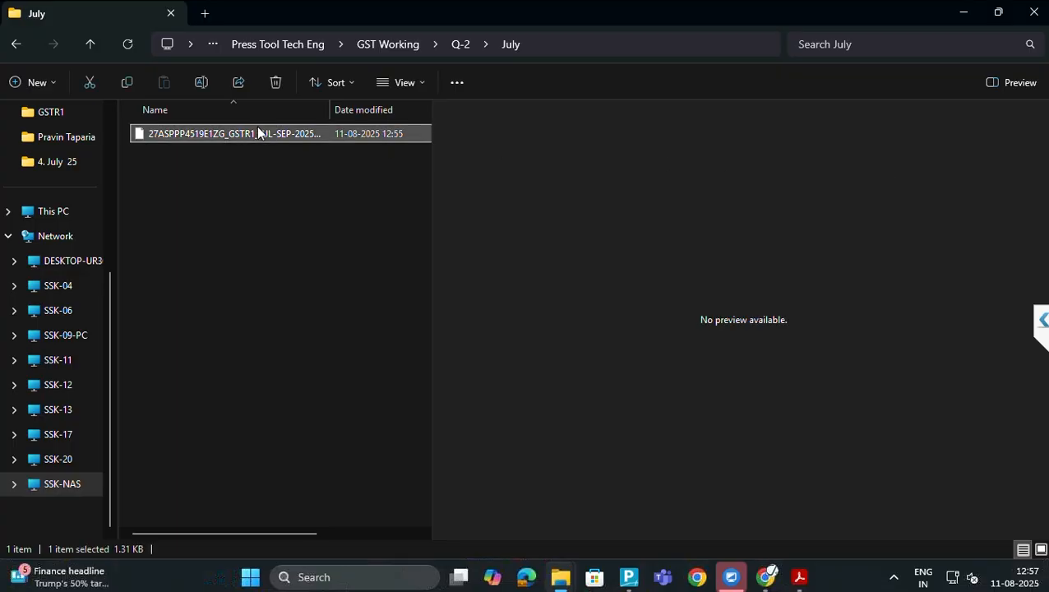
{"action": "double_click", "coordinate": [258, 134]}
{"action": "left_click", "coordinate": [240, 215]}
{"action": "left_click", "coordinate": [240, 215]}
Go back to the GST portal upload page and refresh the upload history three more times
{"action": "key", "text": "alt+Tab"}
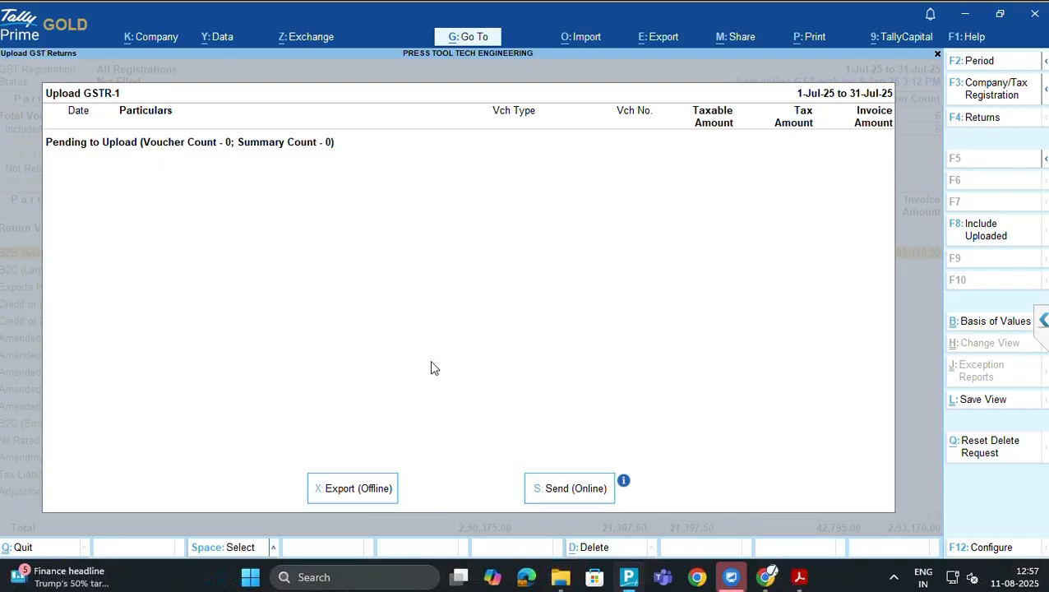
{"action": "key", "text": "alt+Tab"}
{"action": "key", "text": "Tab"}
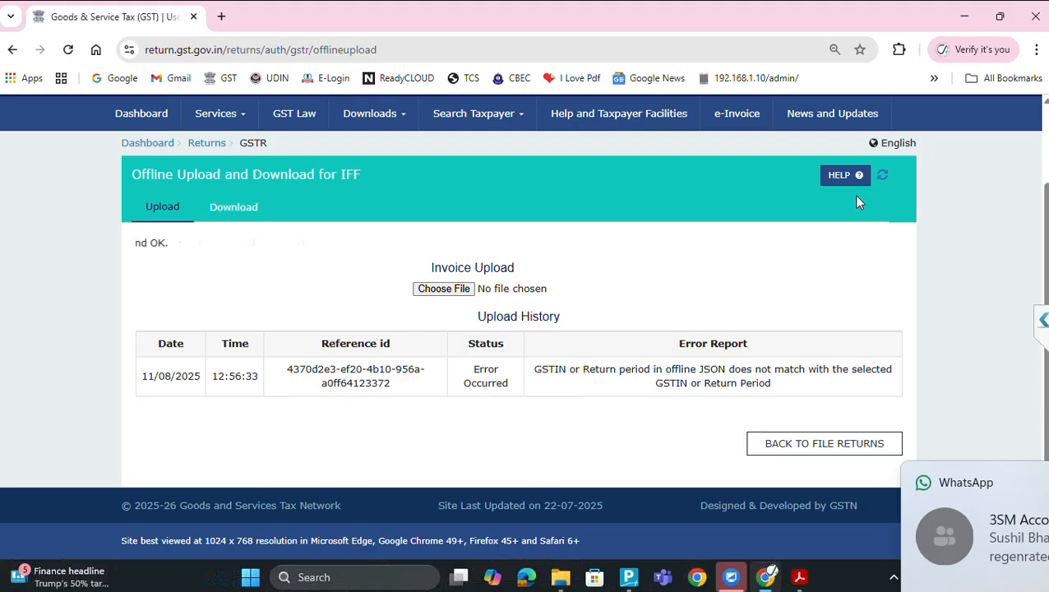
{"action": "left_click", "coordinate": [883, 177]}
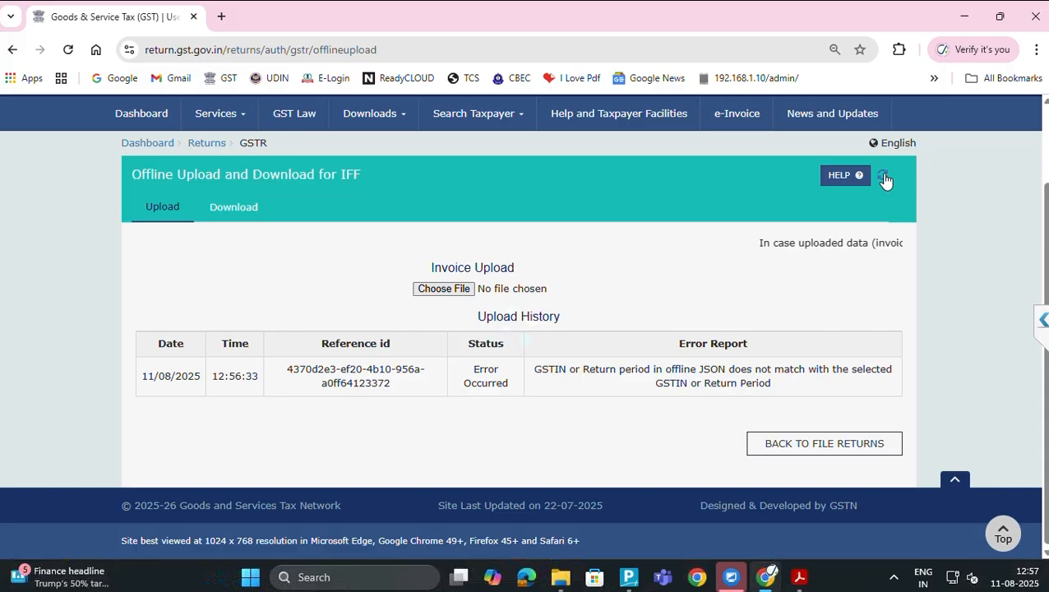
{"action": "left_click", "coordinate": [883, 178]}
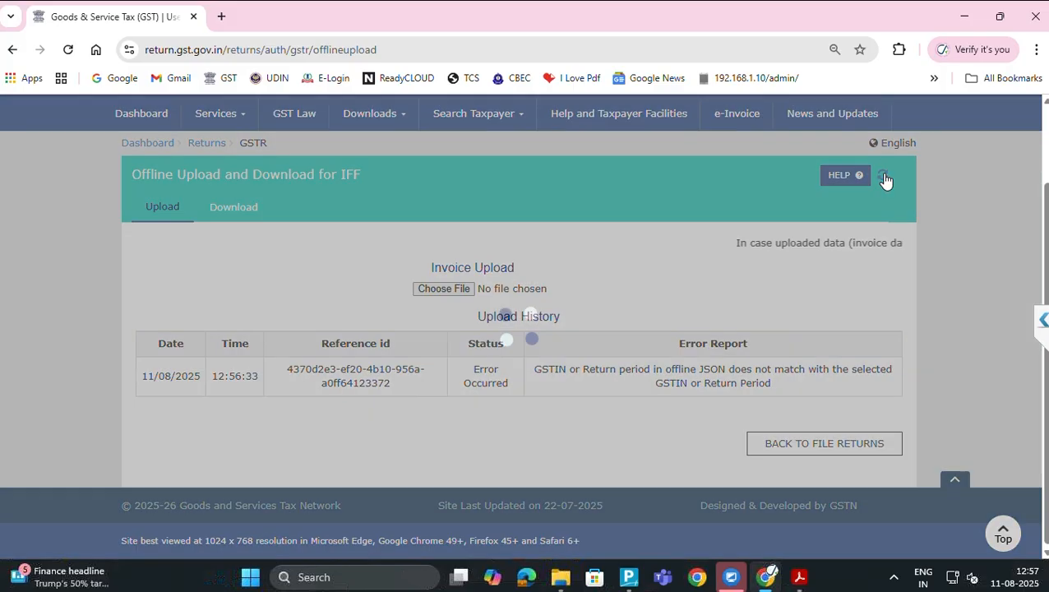
{"action": "left_click", "coordinate": [883, 178]}
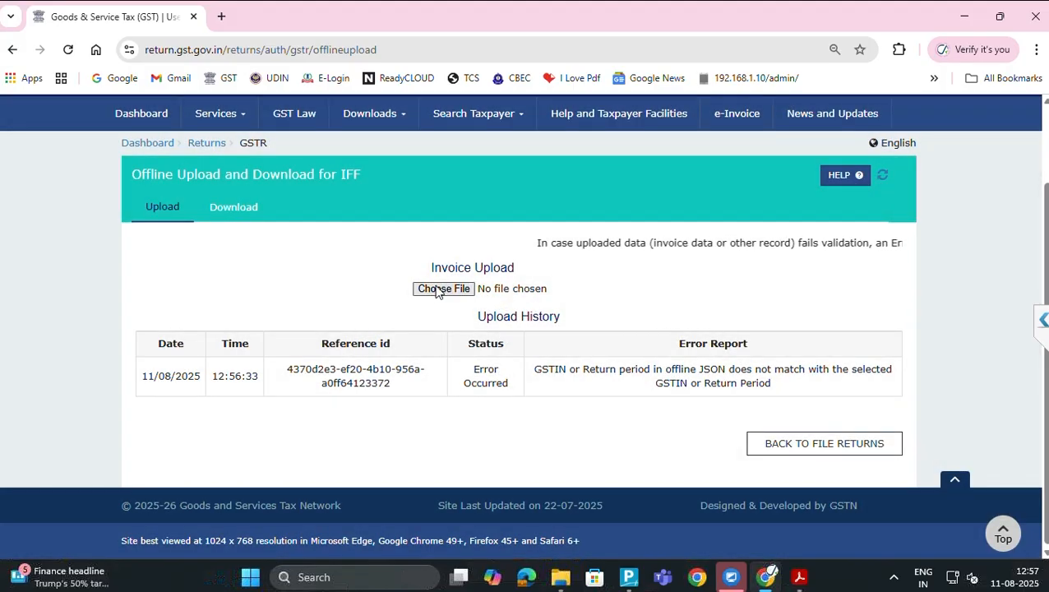
Re-upload the July GSTR-1 JSON; it fails again with a GSTIN/return-period mismatch
{"action": "left_click", "coordinate": [442, 288]}
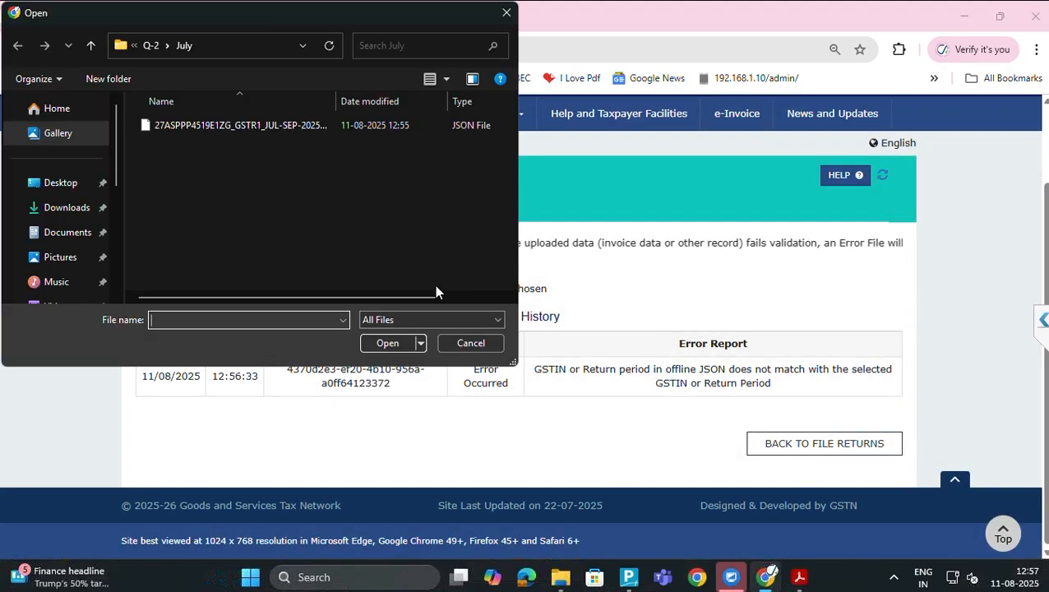
{"action": "left_click", "coordinate": [185, 126]}
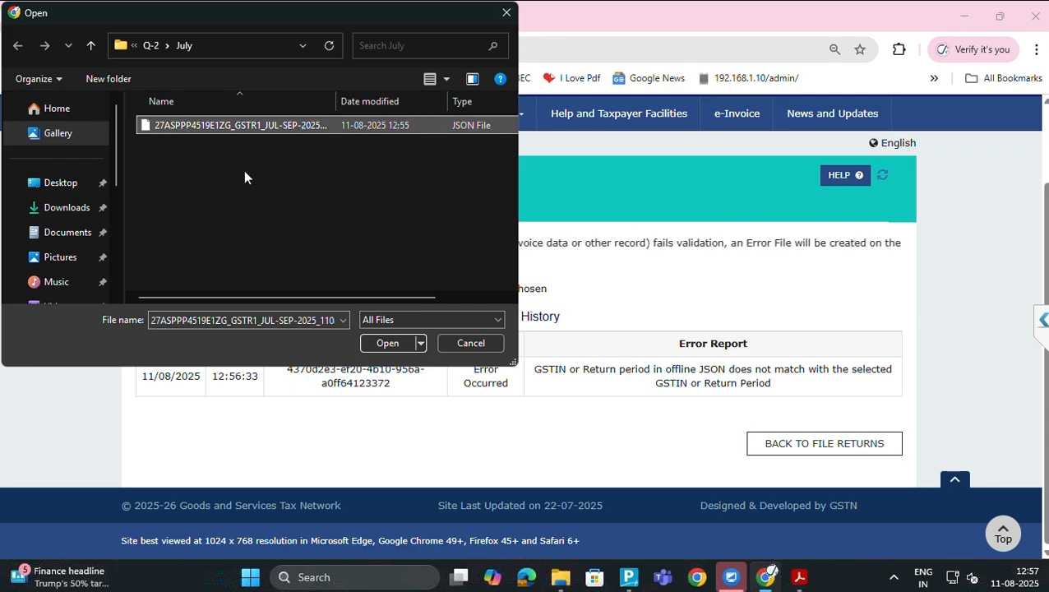
{"action": "left_click", "coordinate": [381, 342]}
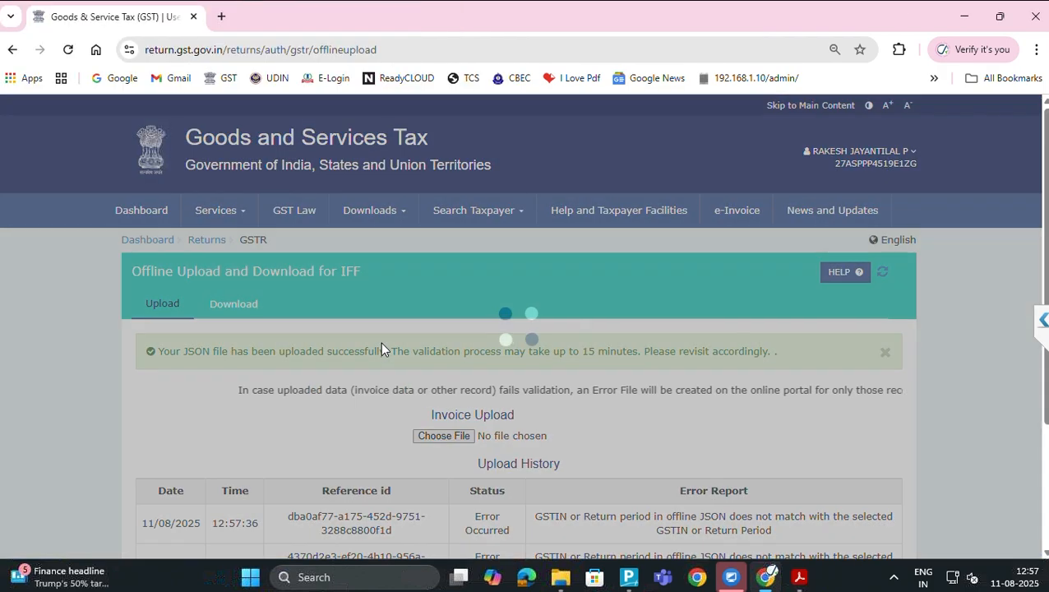
{"action": "scroll", "coordinate": [296, 387], "scroll_direction": "down", "scroll_amount": 3}
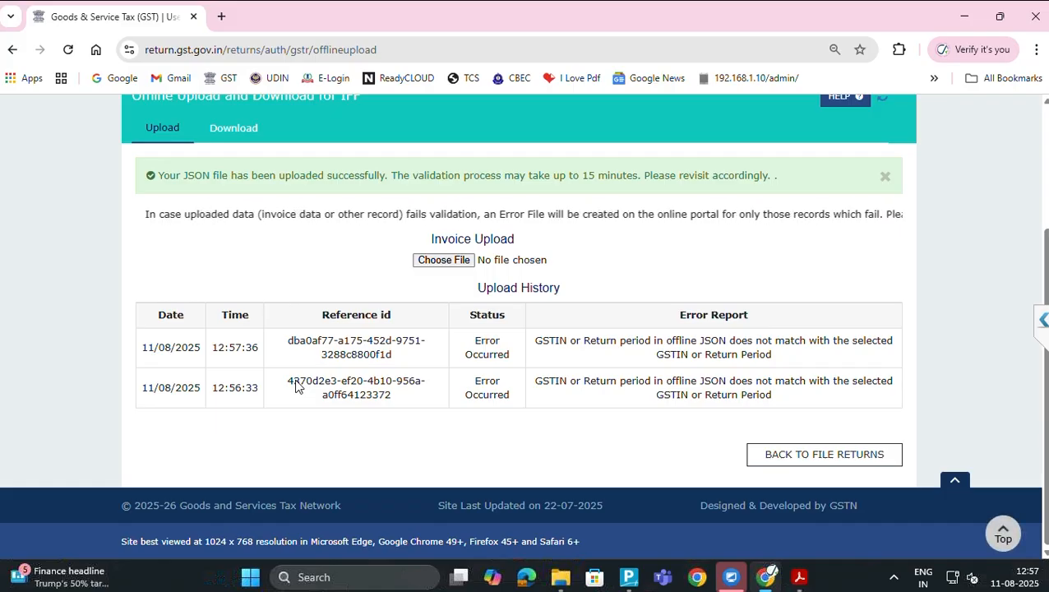
Bring TallyPrime's Upload GSTR-1 screen back to the front
{"action": "key", "text": "alt+Tab"}
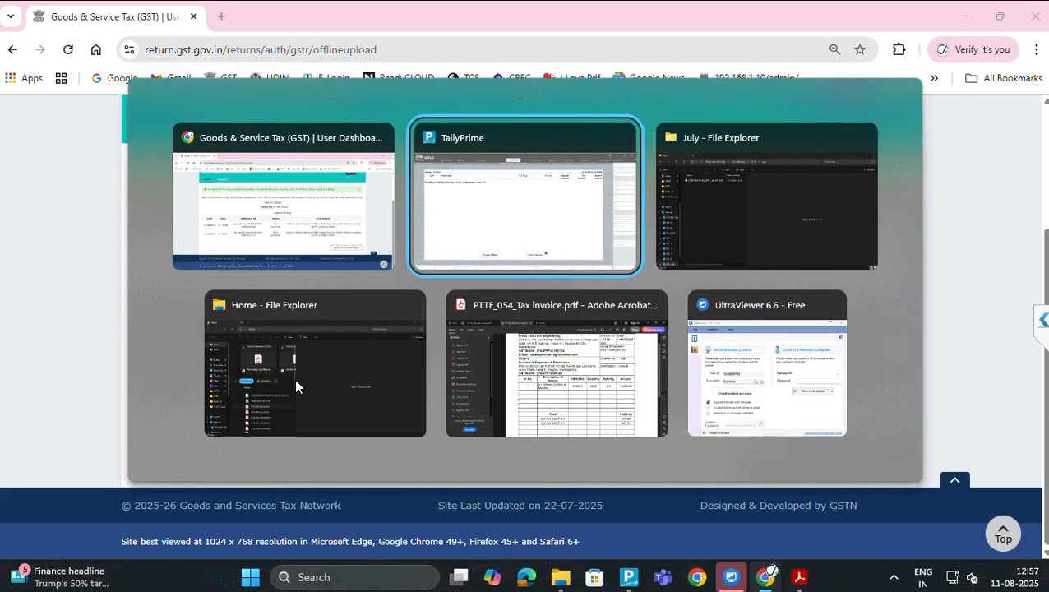
{"action": "key", "text": "Tab"}
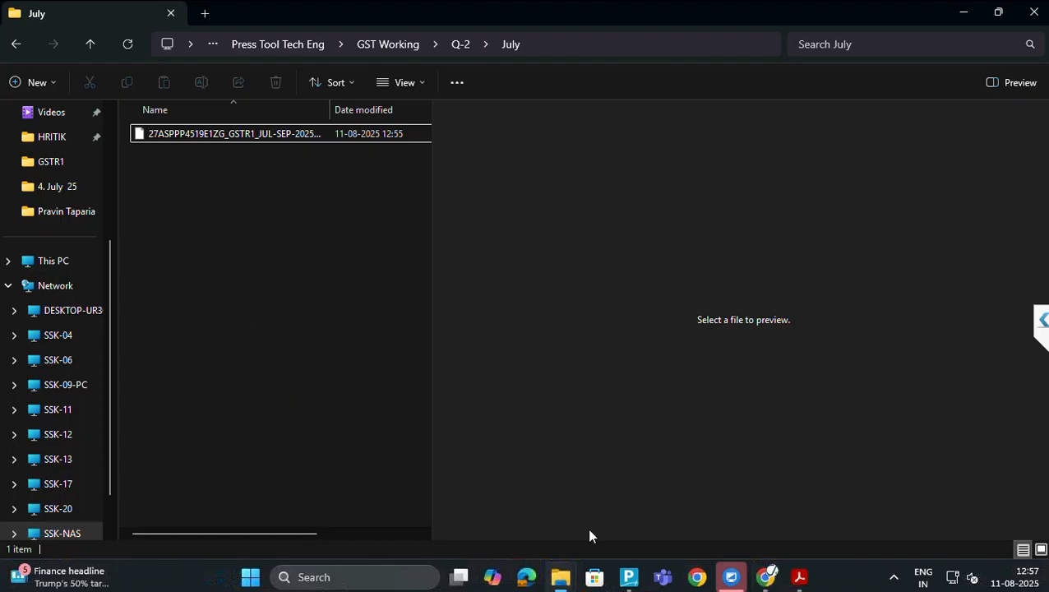
{"action": "left_click", "coordinate": [631, 580]}
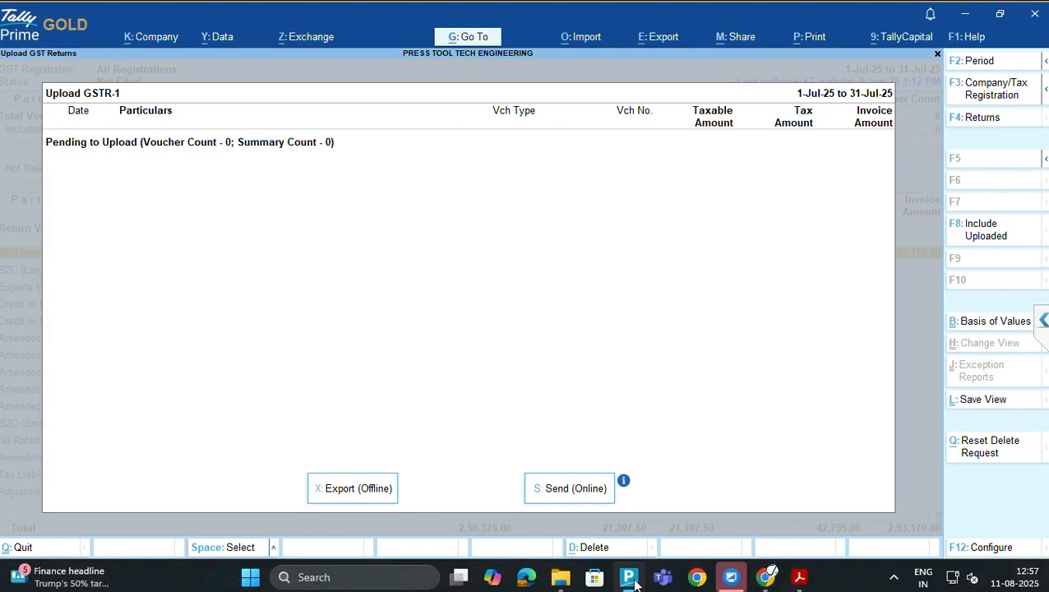
Reopen GSTR-1 for upload through the B2B Invoices export options
{"action": "key", "text": "Escape"}
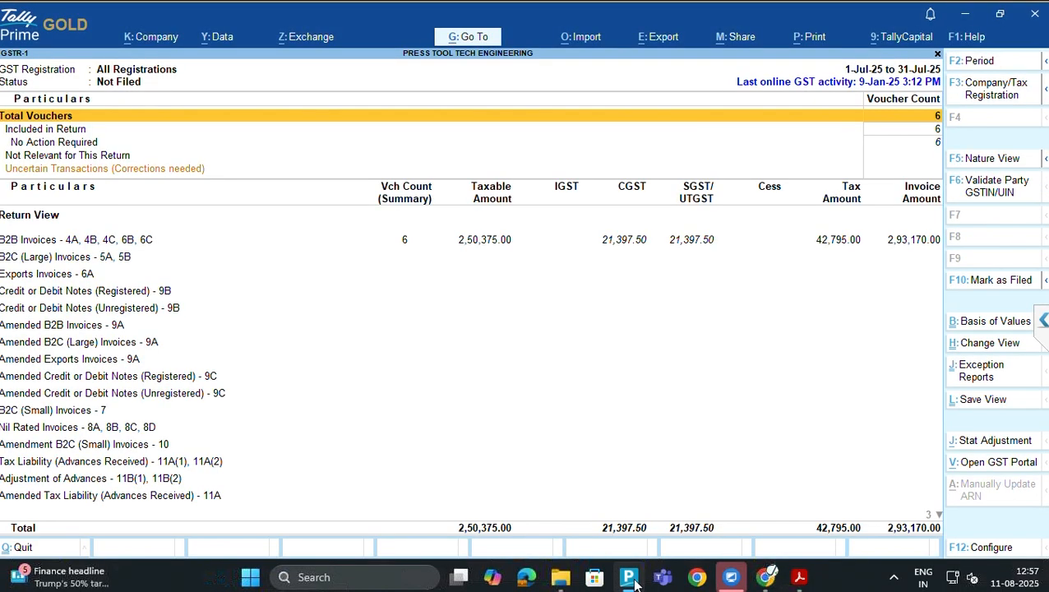
{"action": "key", "text": "Down"}
{"action": "key", "text": "Down"}
{"action": "key", "text": "Down"}
{"action": "key", "text": "Down"}
{"action": "key", "text": "Down"}
{"action": "key", "text": "Down"}
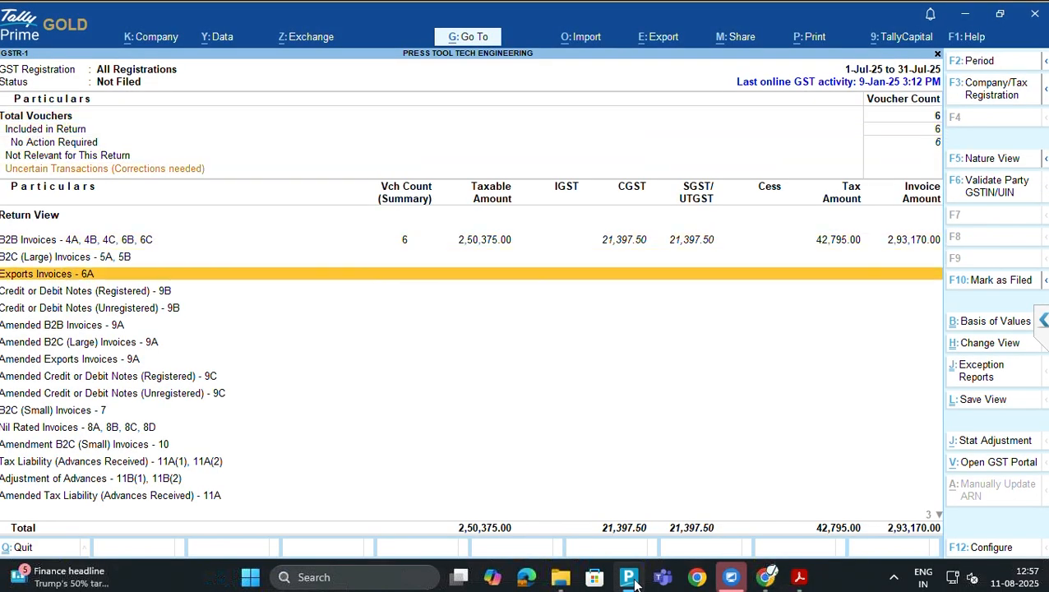
{"action": "key", "text": "Up"}
{"action": "key", "text": "Up"}
{"action": "key", "text": "Return"}
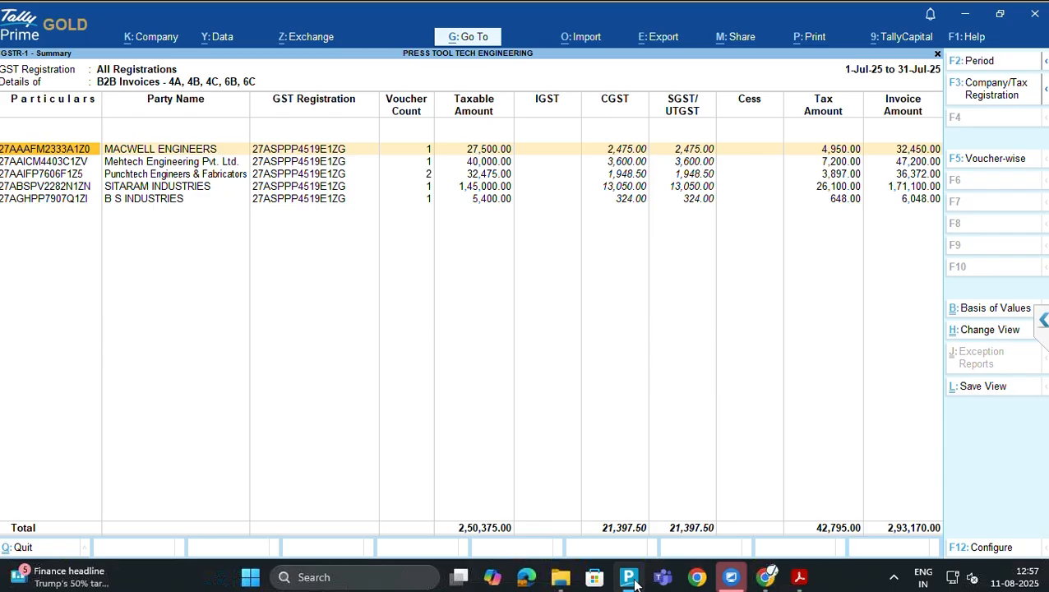
{"action": "key", "text": "alt+e"}
{"action": "key", "text": "Down"}
{"action": "key", "text": "Down"}
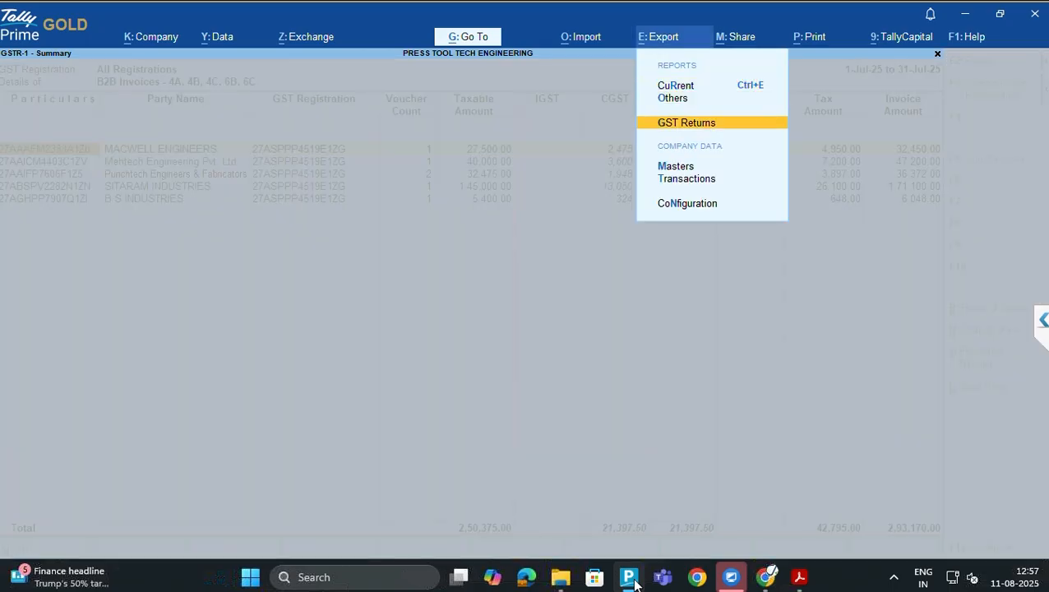
{"action": "key", "text": "Return"}
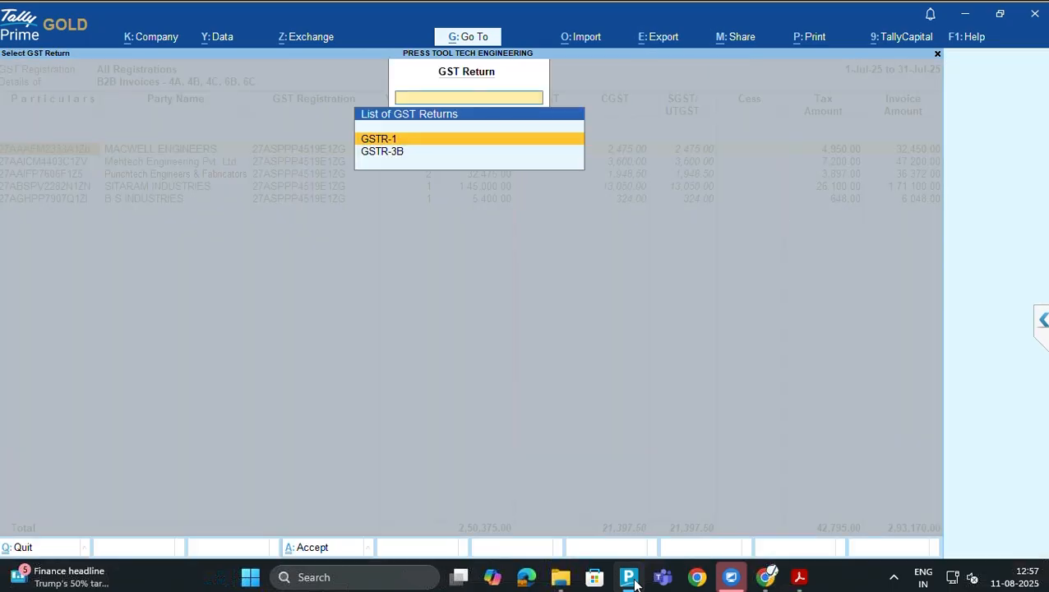
{"action": "key", "text": "Return"}
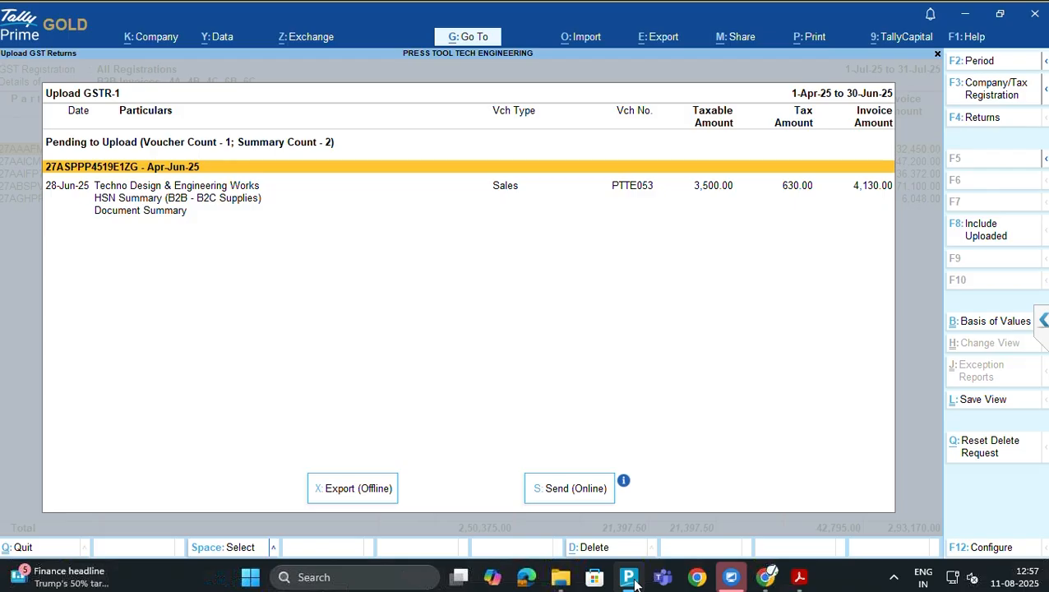
{"action": "key", "text": "Down"}
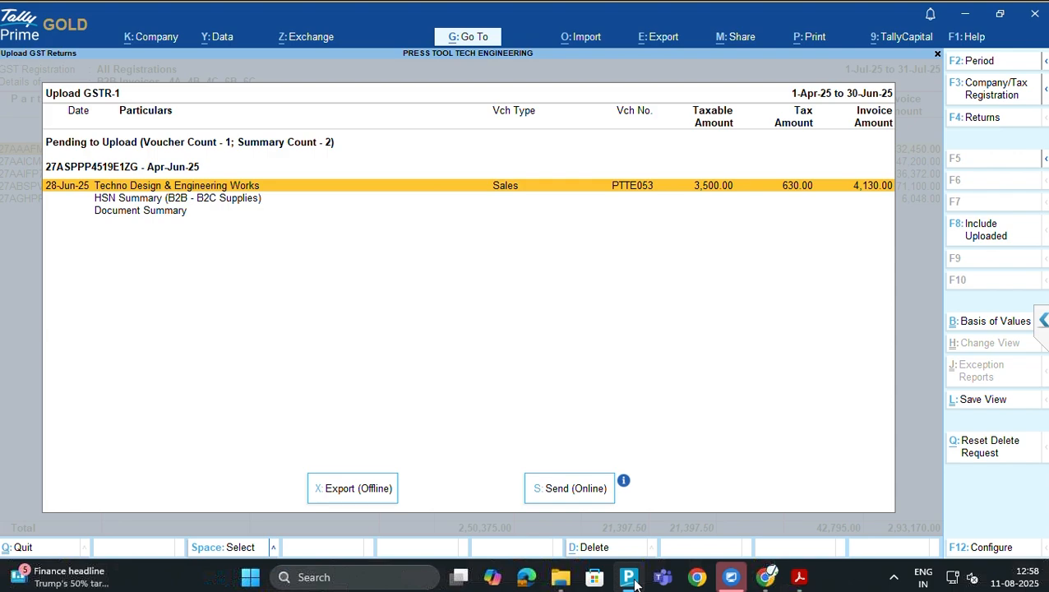
Attempt a period change, cancel it, and reopen GSTR-1 for upload
{"action": "key", "text": "alt"}
{"action": "key", "text": "alt+F2"}
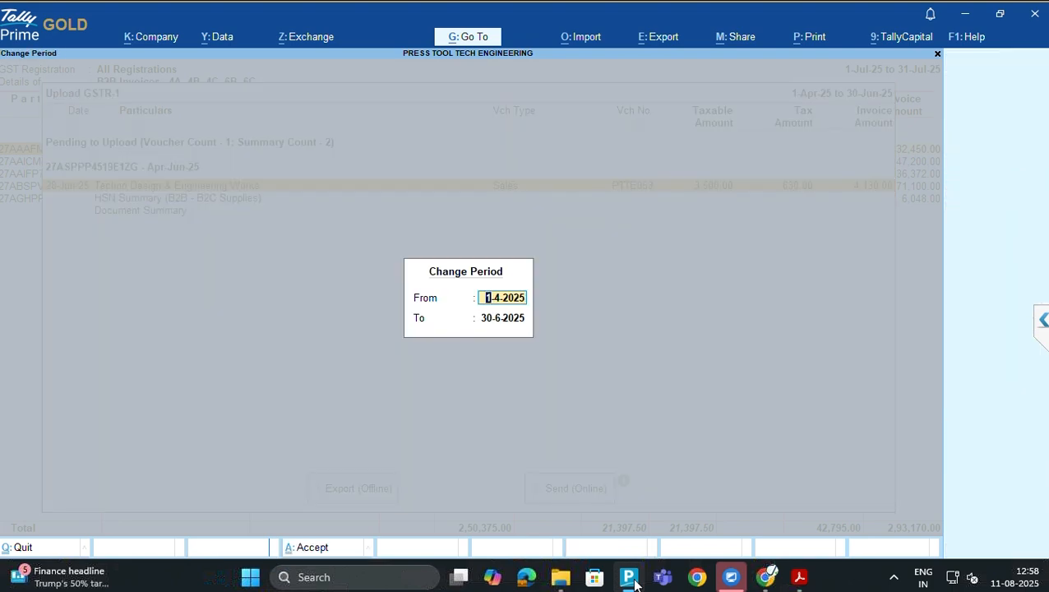
{"action": "key", "text": "BackSpace"}
{"action": "key", "text": "Escape"}
{"action": "key", "text": "Escape"}
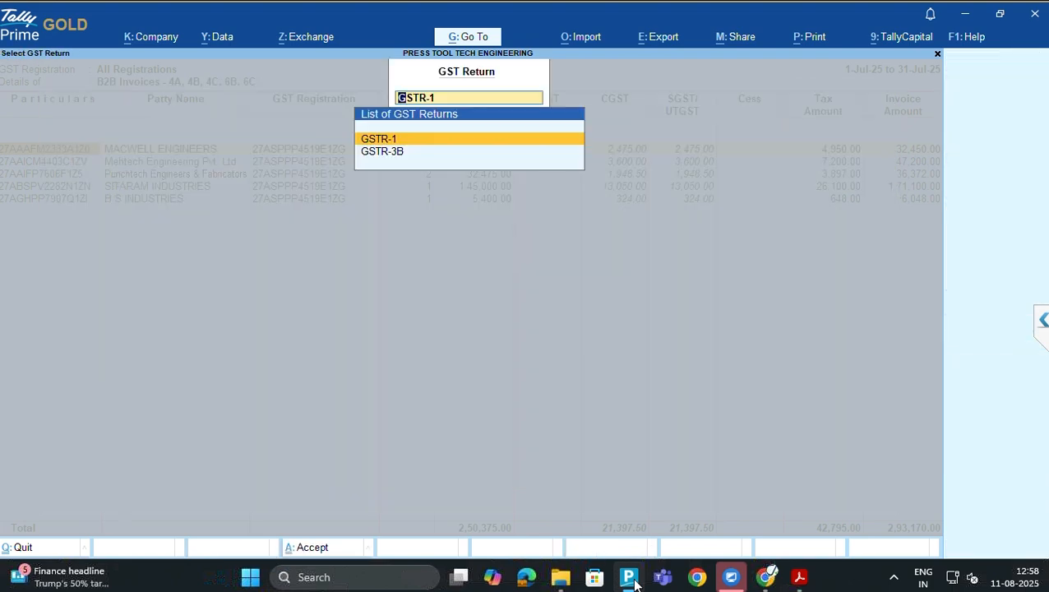
{"action": "key", "text": "BackSpace"}
{"action": "key", "text": "Return"}
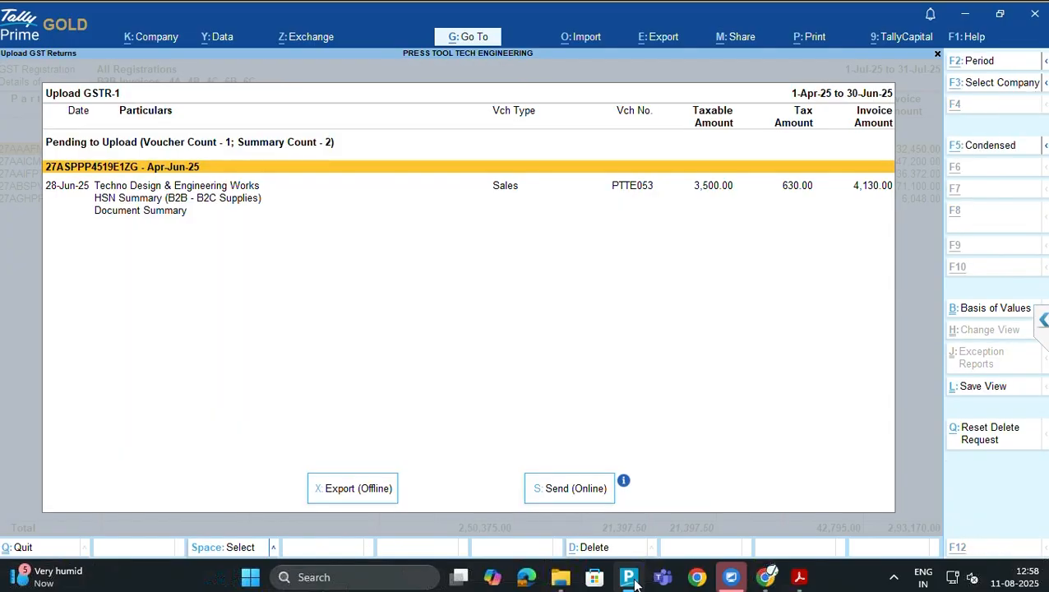
Set the Upload GSTR-1 period to July 2025, 1-Jul-25 to 31-Jul-25
{"action": "key", "text": "alt+F2"}
{"action": "type", "text": "jul"}
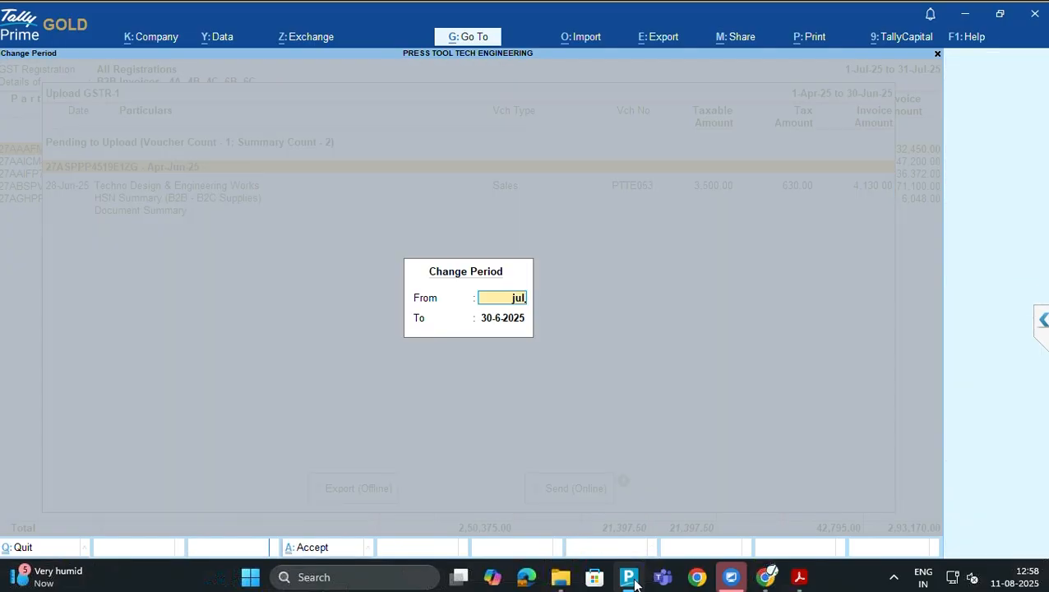
{"action": "type", "text": "25"}
{"action": "key", "text": "Return"}
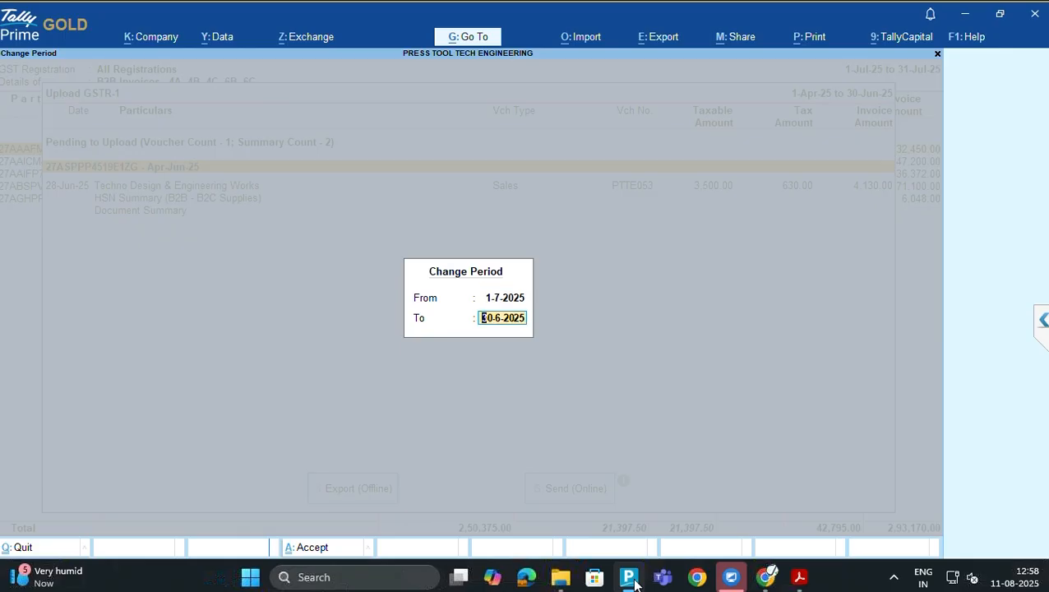
{"action": "type", "text": "jul25"}
{"action": "key", "text": "Return"}
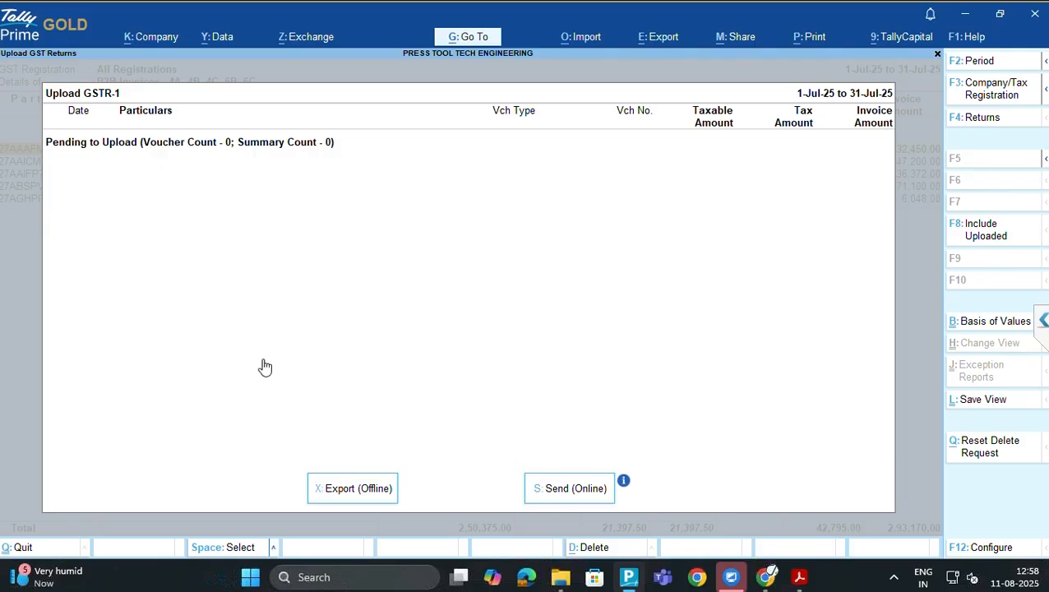
Set Party GSTIN/UIN, Section, GST Status and Filing Period for Online Upload to Yes
{"action": "key", "text": "F12"}
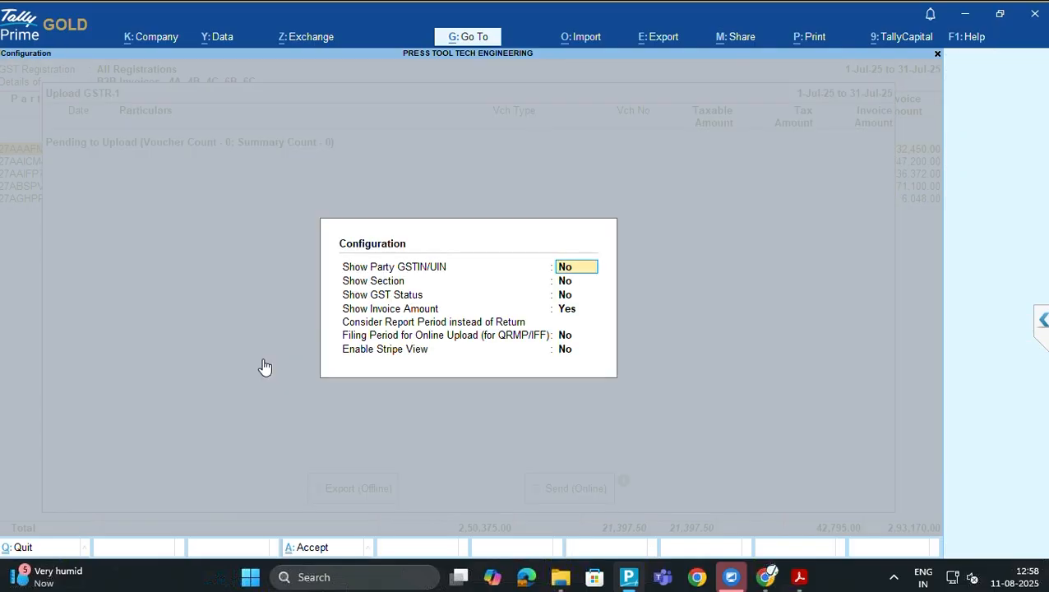
{"action": "type", "text": "y"}
{"action": "key", "text": "Return"}
{"action": "type", "text": "y"}
{"action": "key", "text": "Return"}
{"action": "type", "text": "y"}
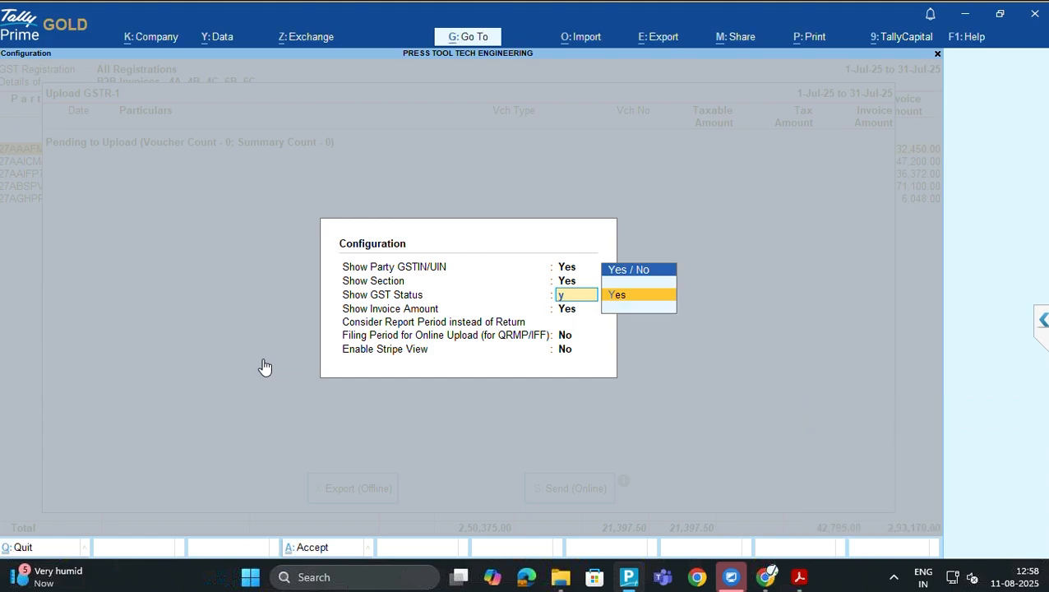
{"action": "key", "text": "Return"}
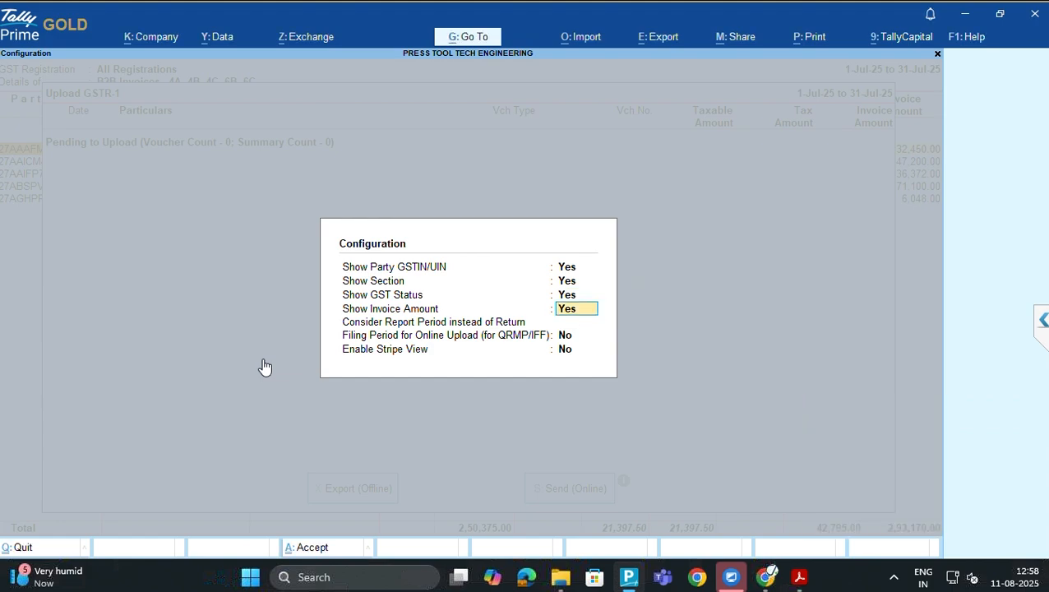
{"action": "key", "text": "Return"}
{"action": "key", "text": "Return"}
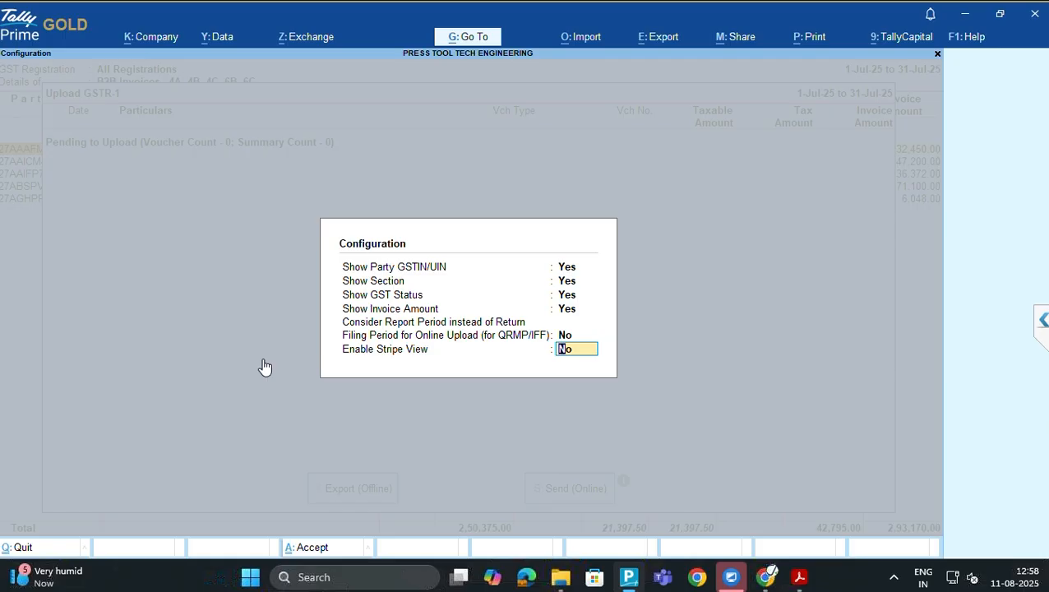
{"action": "key", "text": "Up"}
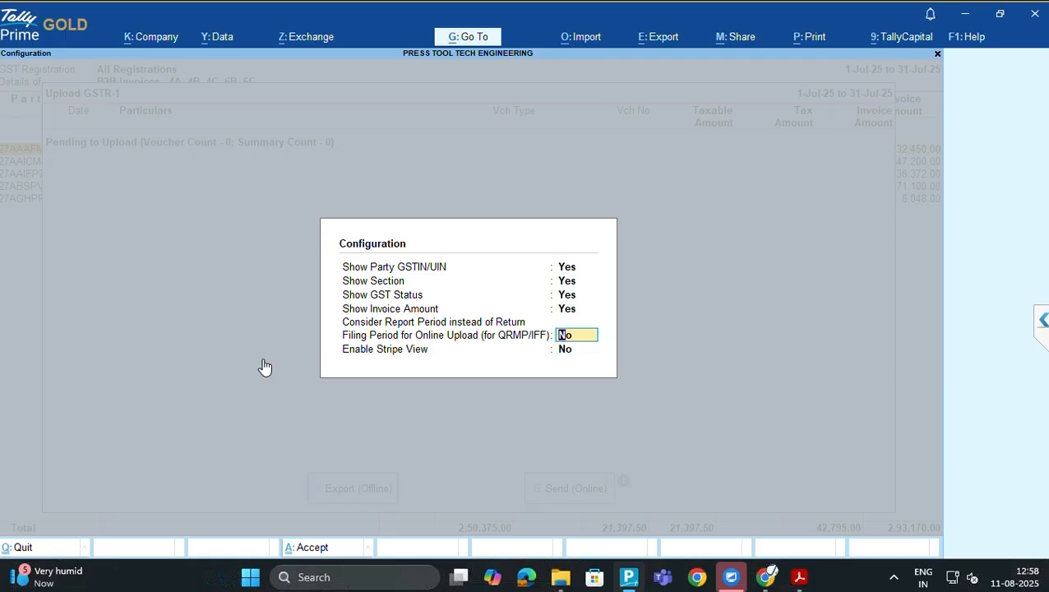
{"action": "type", "text": "y"}
{"action": "key", "text": "Return"}
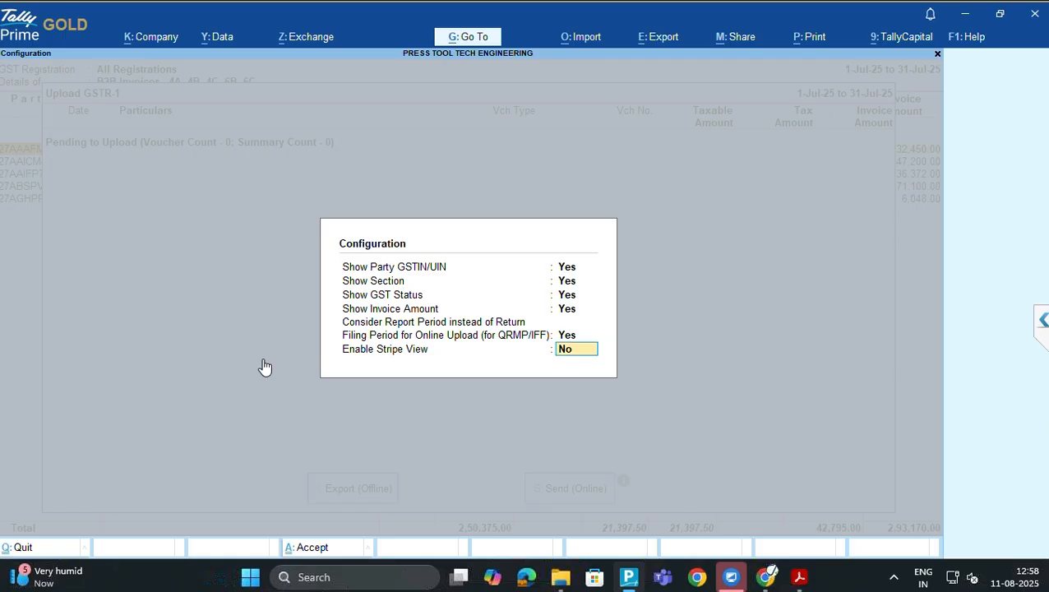
{"action": "key", "text": "Return"}
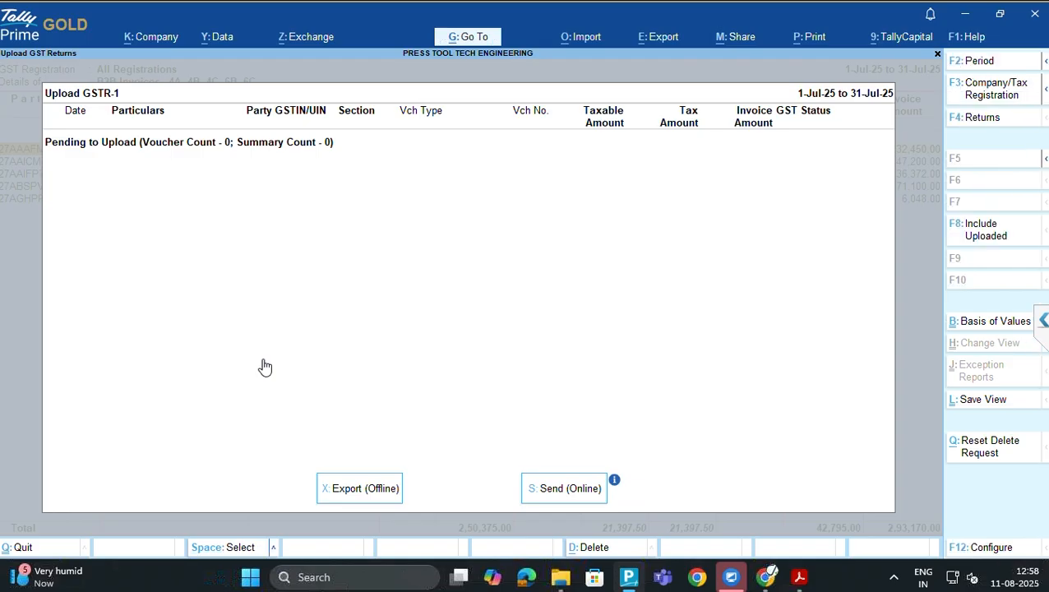
{"action": "key", "text": "Escape"}
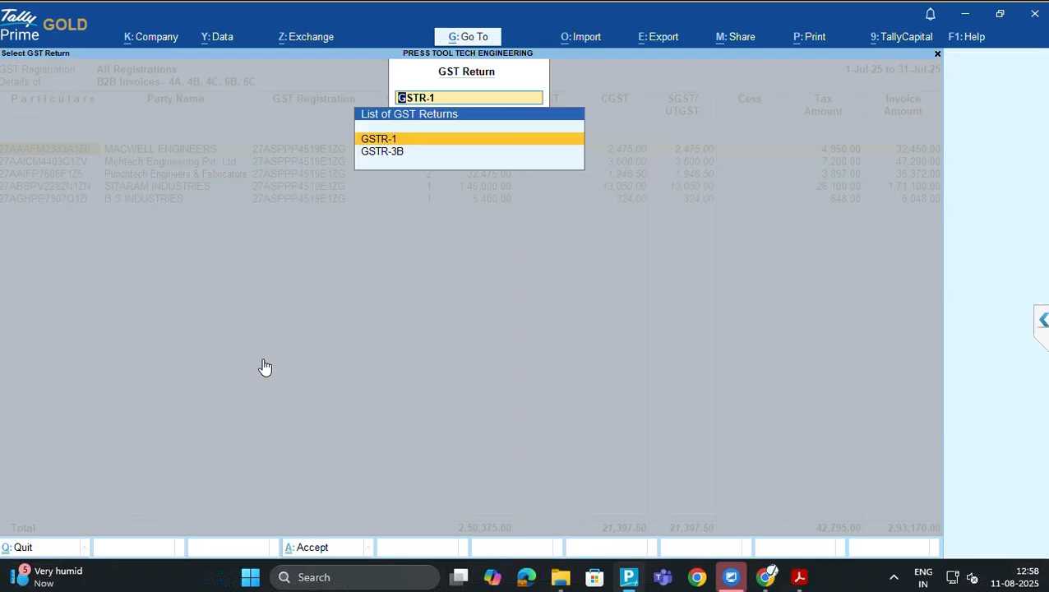
Open the GSTR-1 report from Gateway via Display More Reports > GST Reports
{"action": "key", "text": "Escape"}
{"action": "key", "text": "Escape"}
{"action": "key", "text": "Escape"}
{"action": "key", "text": "Escape"}
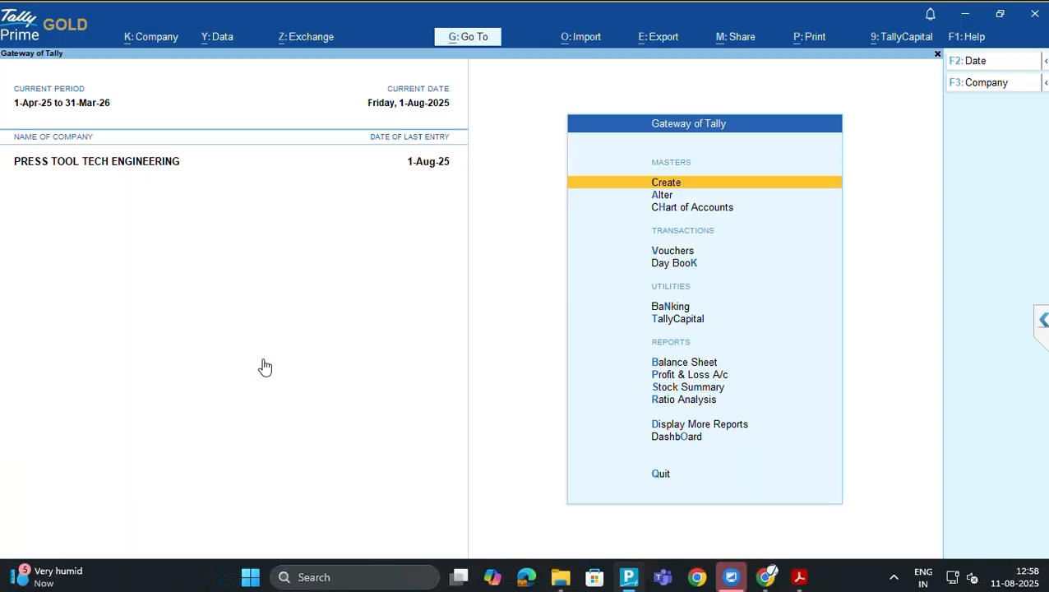
{"action": "key", "text": "d"}
{"action": "key", "text": "g"}
{"action": "key", "text": "Down"}
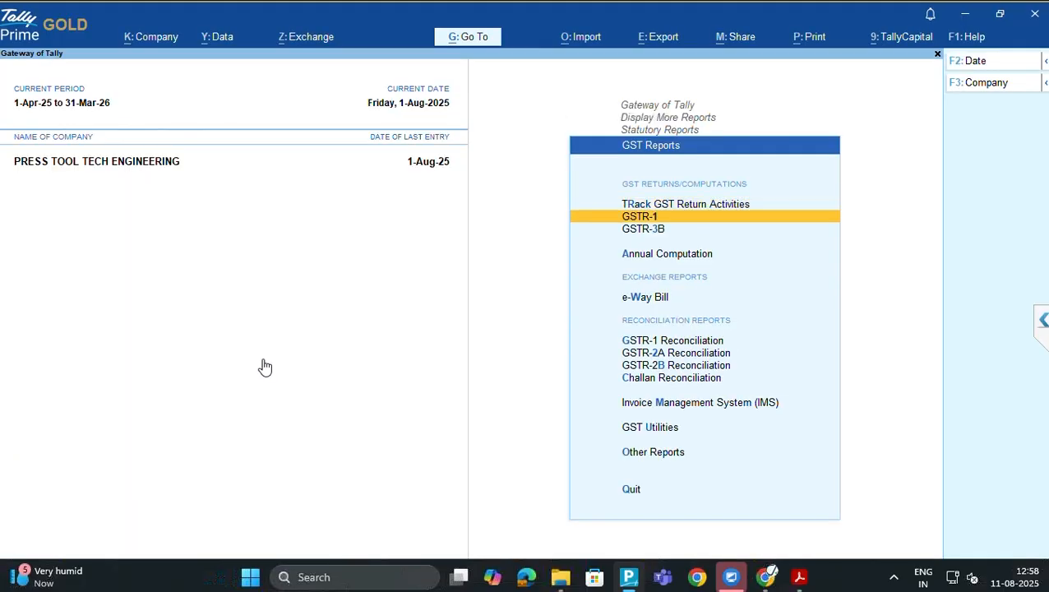
{"action": "key", "text": "Return"}
Set the GSTR-1 period to jul25–jul25, showing six B2B invoices with taxable 2,50,375.00
{"action": "key", "text": "F2"}
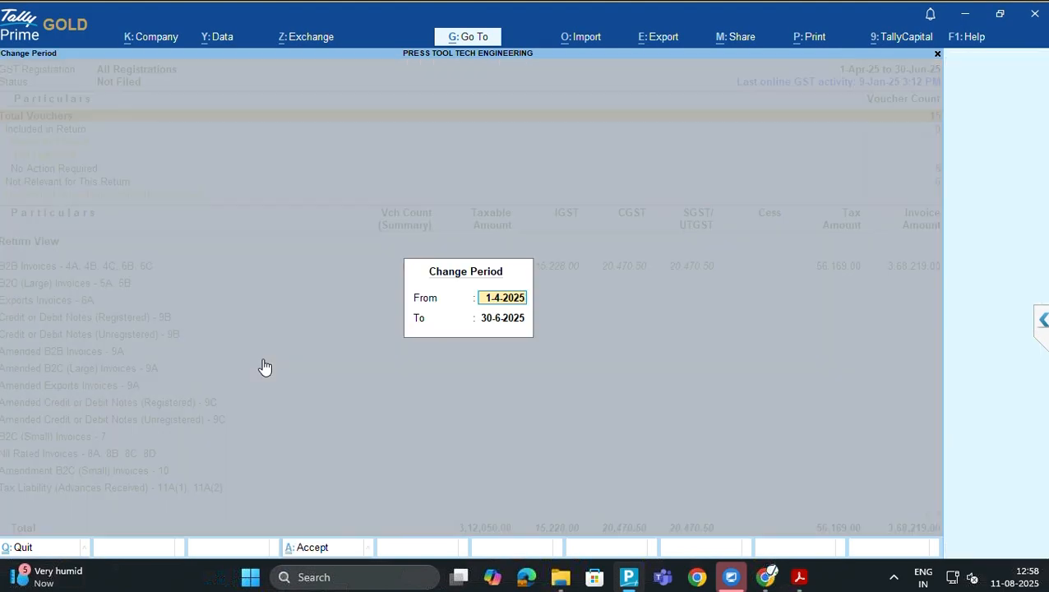
{"action": "key", "text": "BackSpace"}
{"action": "type", "text": "jul25"}
{"action": "key", "text": "Return"}
{"action": "key", "text": "BackSpace"}
{"action": "type", "text": "jul25"}
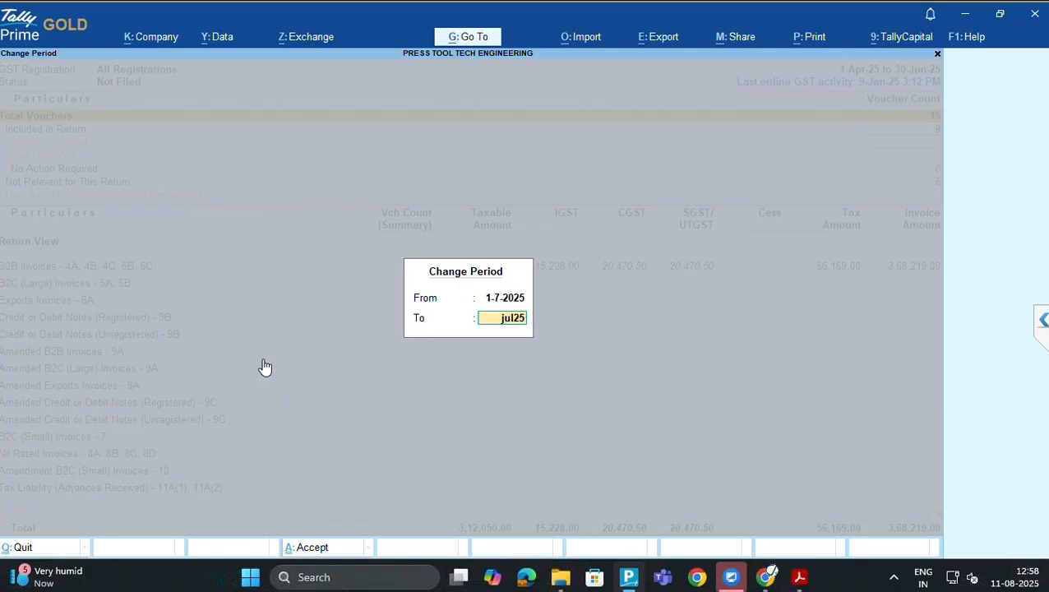
{"action": "key", "text": "Return"}
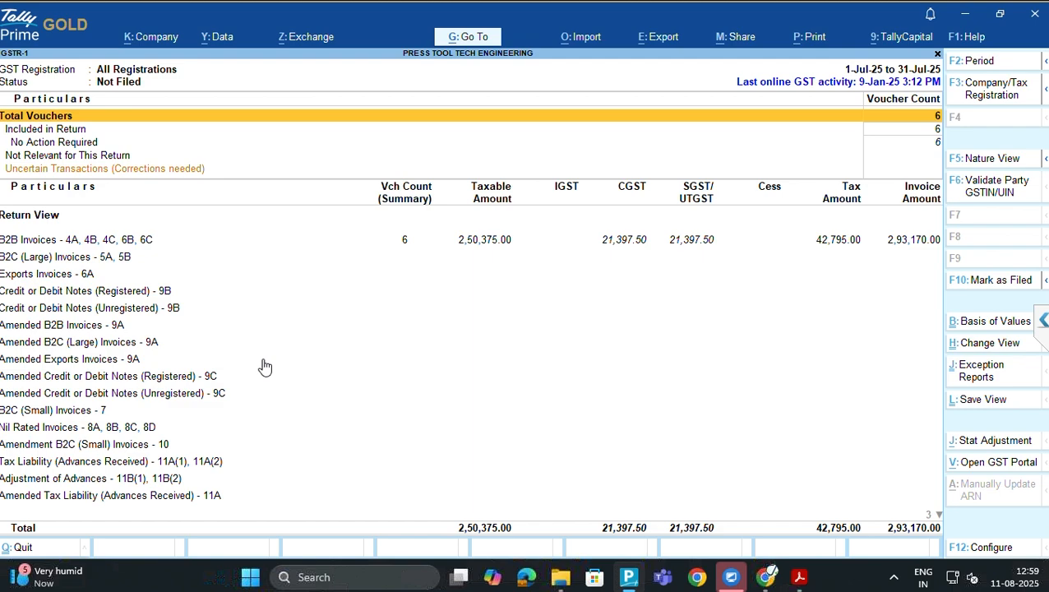
{"action": "key", "text": "alt"}
{"action": "key", "text": "alt+e"}
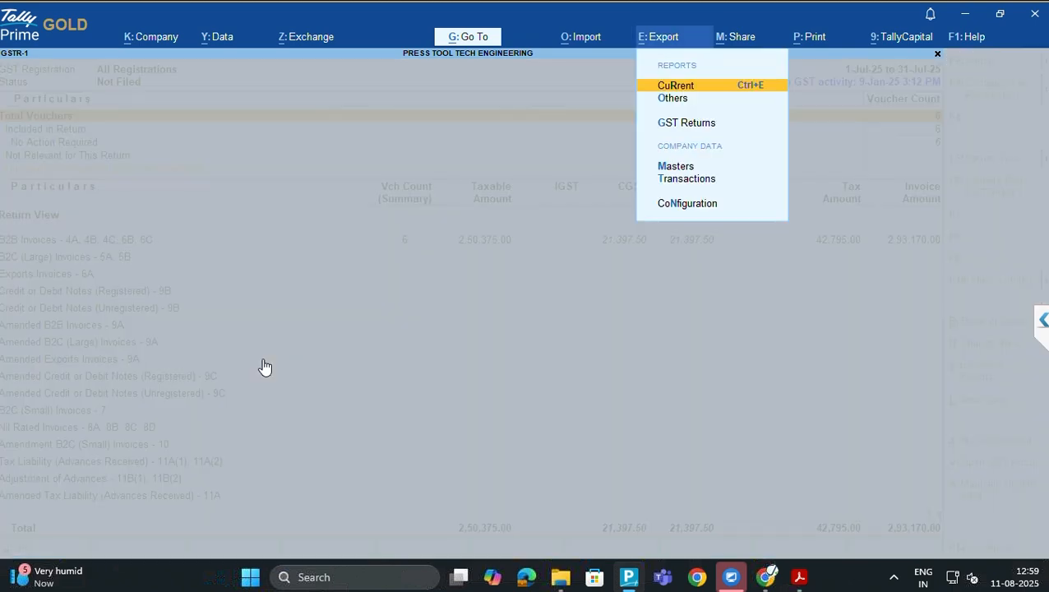
{"action": "key", "text": "Down"}
{"action": "key", "text": "Down"}
{"action": "key", "text": "Down"}
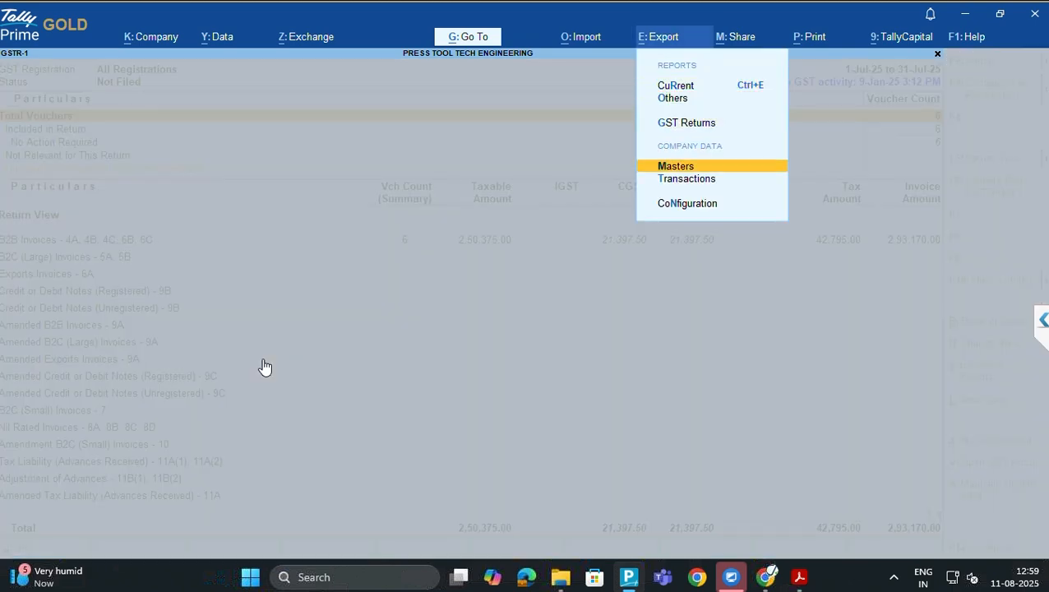
{"action": "key", "text": "Up"}
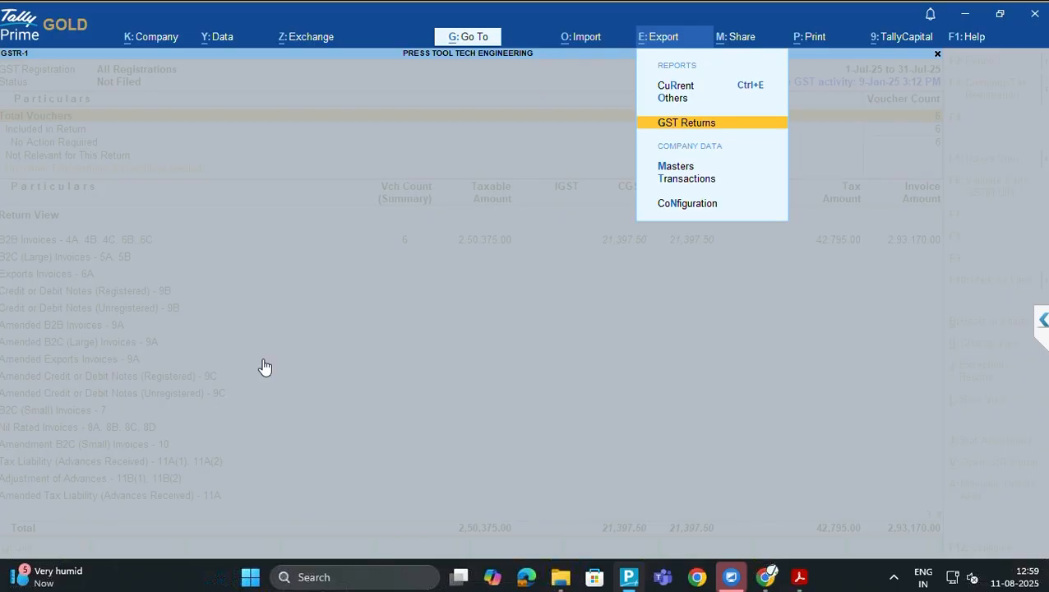
{"action": "key", "text": "Down"}
{"action": "key", "text": "Down"}
{"action": "key", "text": "Return"}
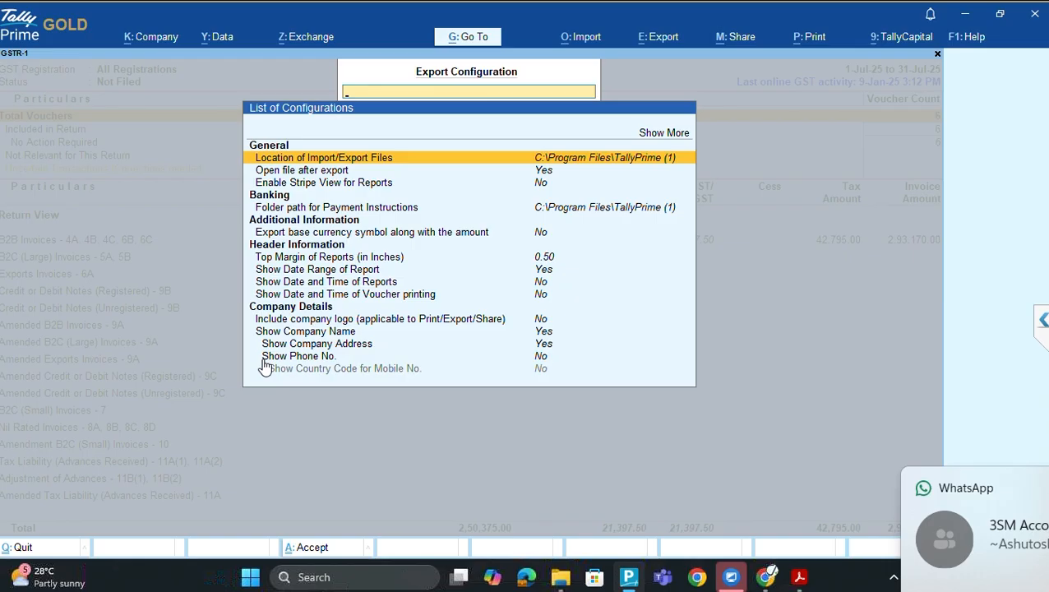
{"action": "key", "text": "Return"}
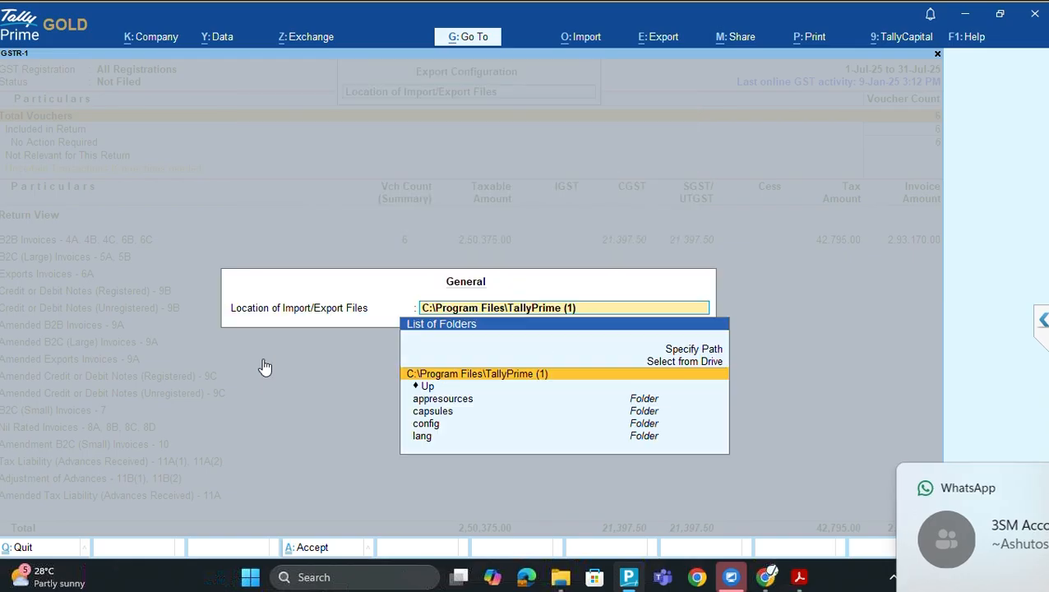
{"action": "key", "text": "Escape"}
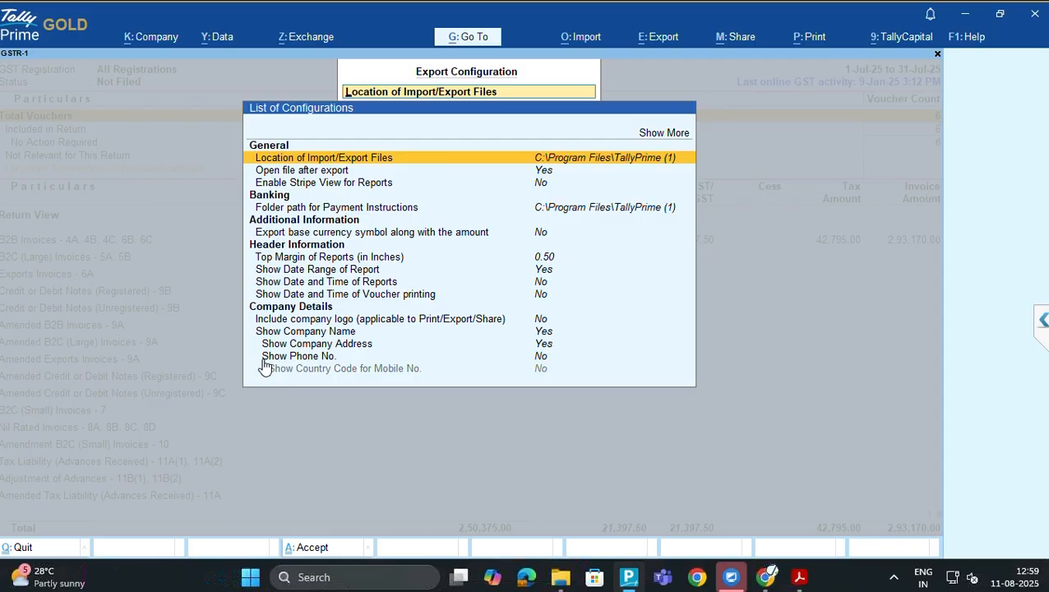
{"action": "key", "text": "Down"}
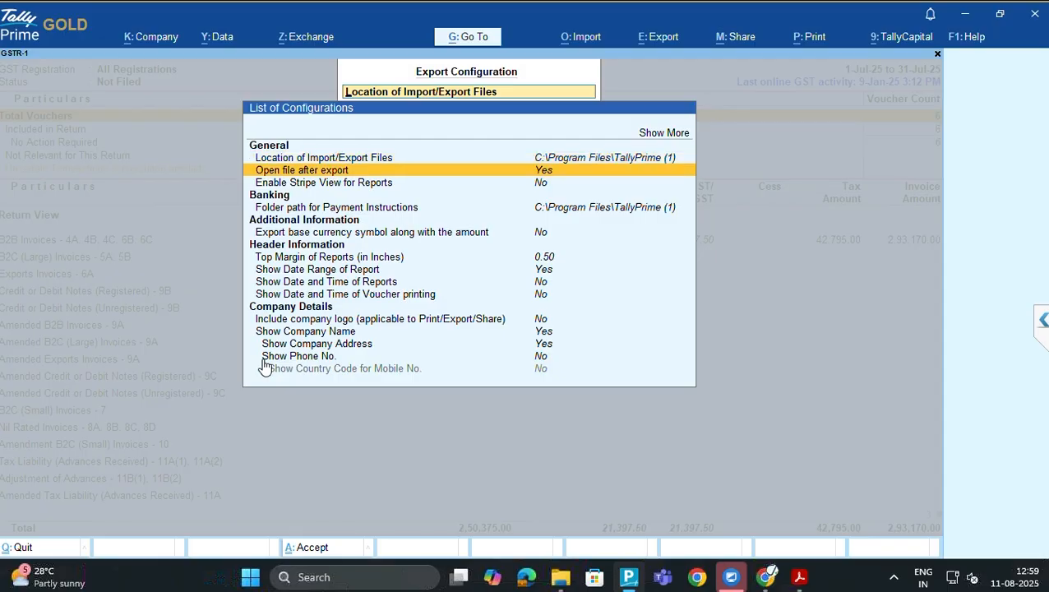
{"action": "key", "text": "Down"}
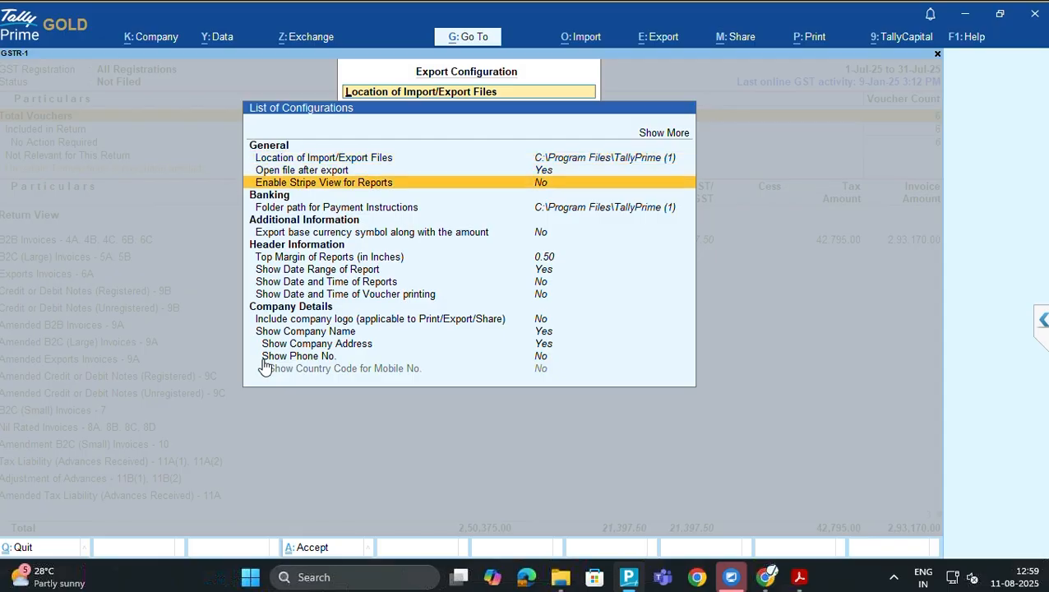
{"action": "key", "text": "Down"}
{"action": "key", "text": "Down"}
{"action": "key", "text": "Down"}
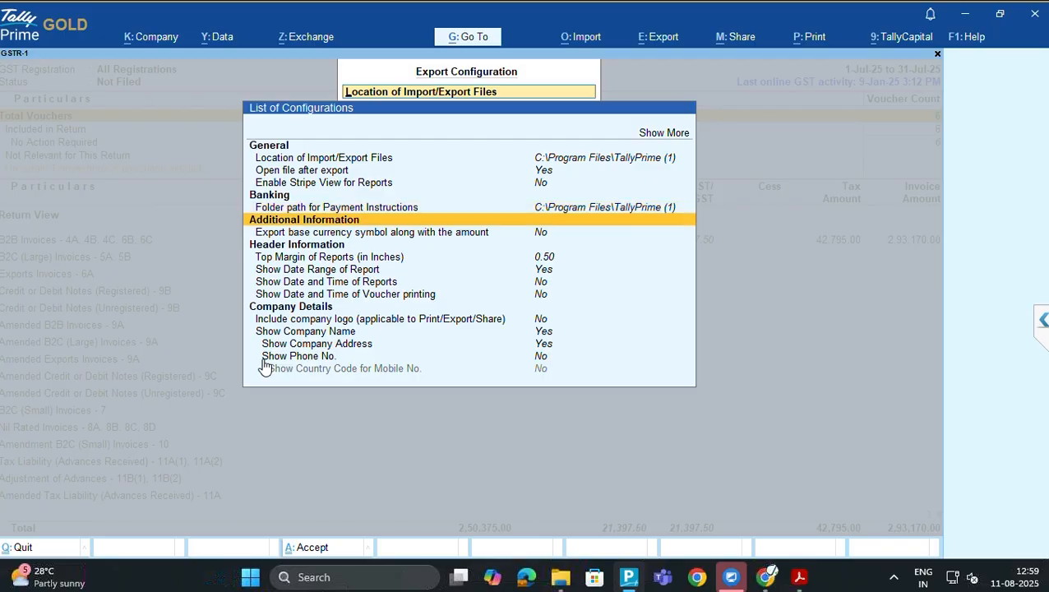
{"action": "key", "text": "Down"}
{"action": "key", "text": "Down"}
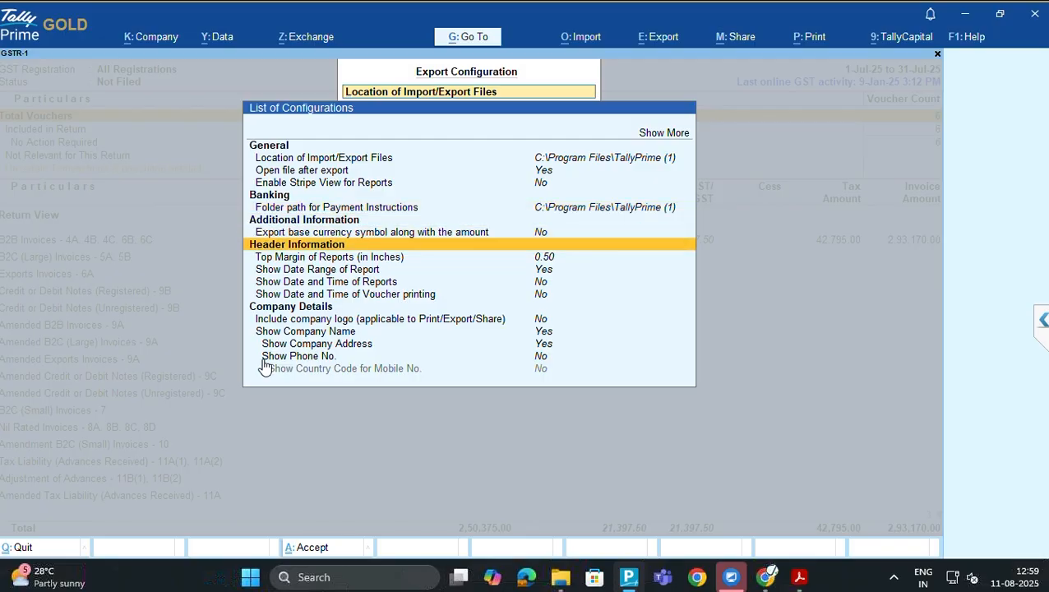
{"action": "key", "text": "Down"}
{"action": "key", "text": "Down"}
{"action": "key", "text": "Down"}
{"action": "key", "text": "Down"}
{"action": "key", "text": "Down"}
{"action": "key", "text": "Down"}
{"action": "key", "text": "Down"}
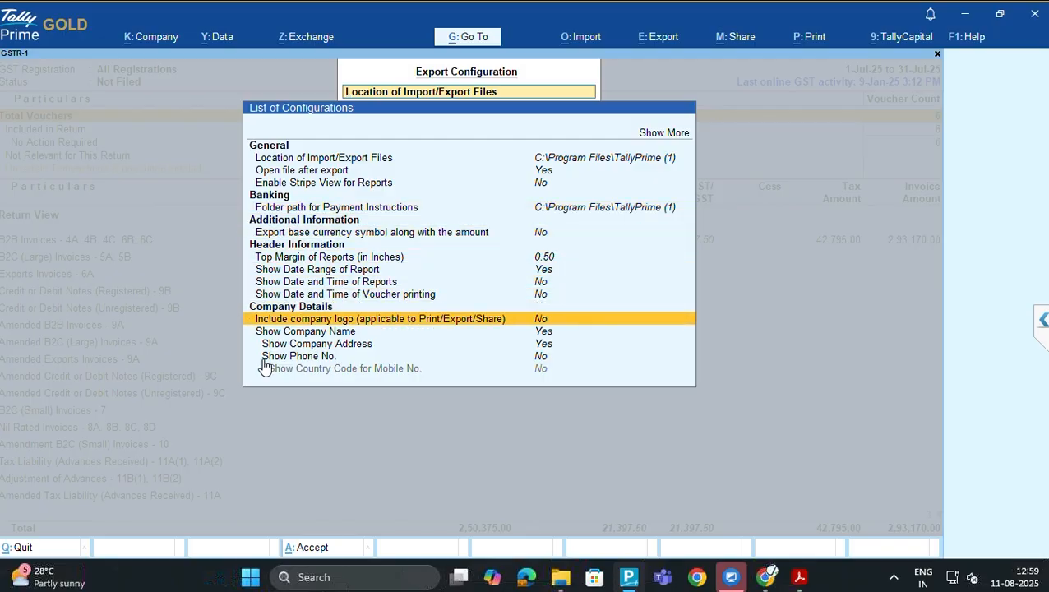
{"action": "key", "text": "Down"}
{"action": "key", "text": "Down"}
{"action": "key", "text": "Down"}
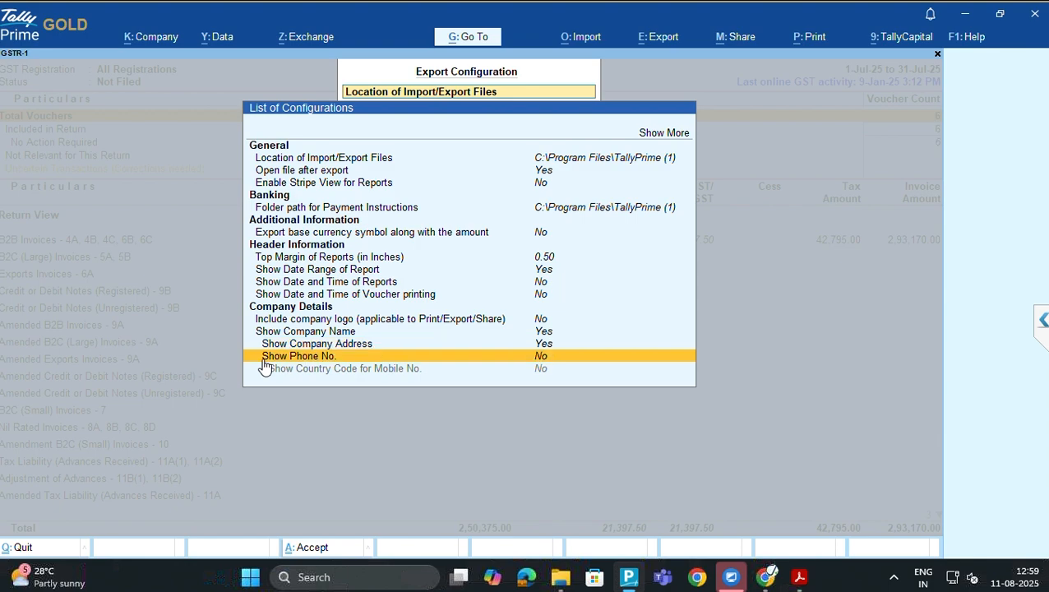
{"action": "key", "text": "Return"}
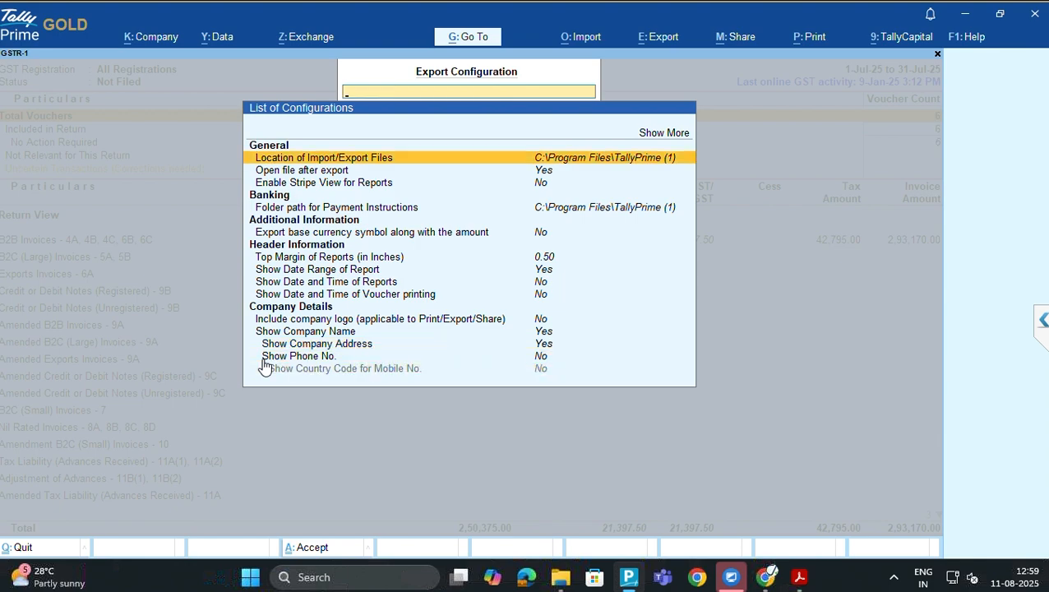
{"action": "key", "text": "Escape"}
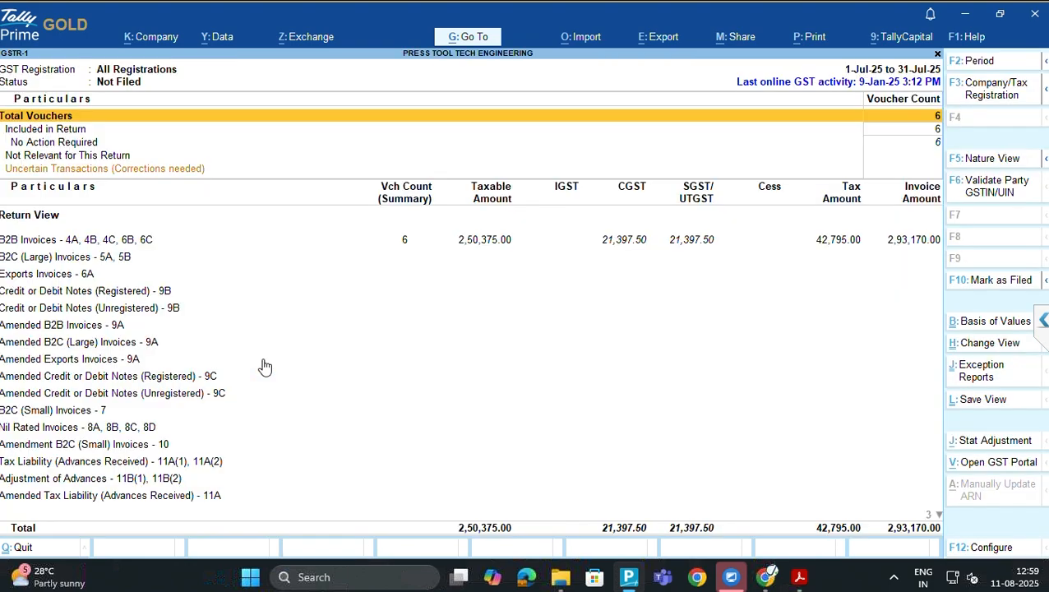
Export GST returns from the GSTR-1 report to reach the Upload GSTR-1 screen
{"action": "key", "text": "alt+e"}
{"action": "key", "text": "Down"}
{"action": "key", "text": "Down"}
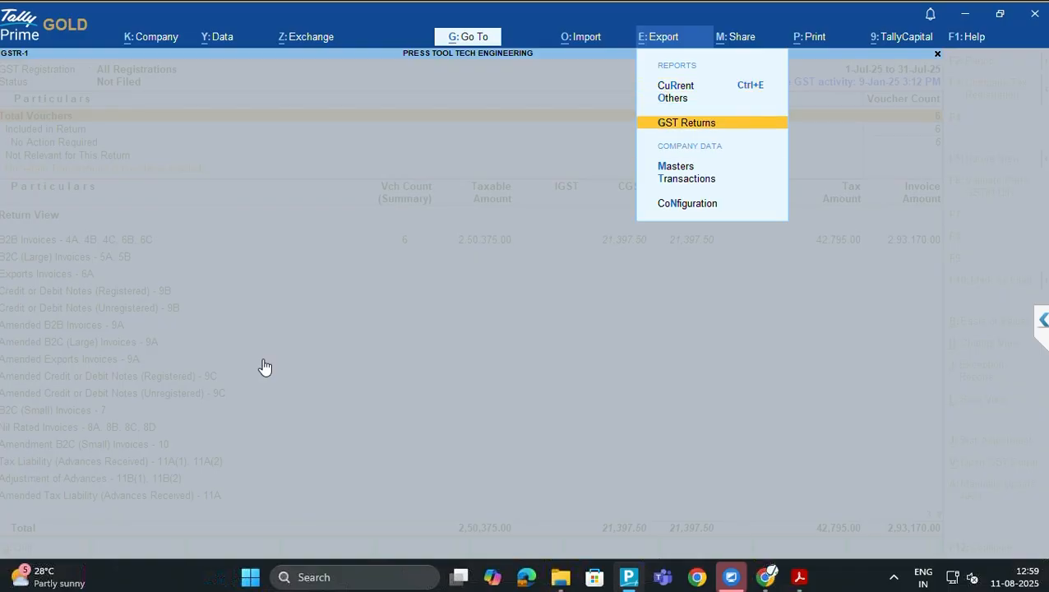
{"action": "key", "text": "Return"}
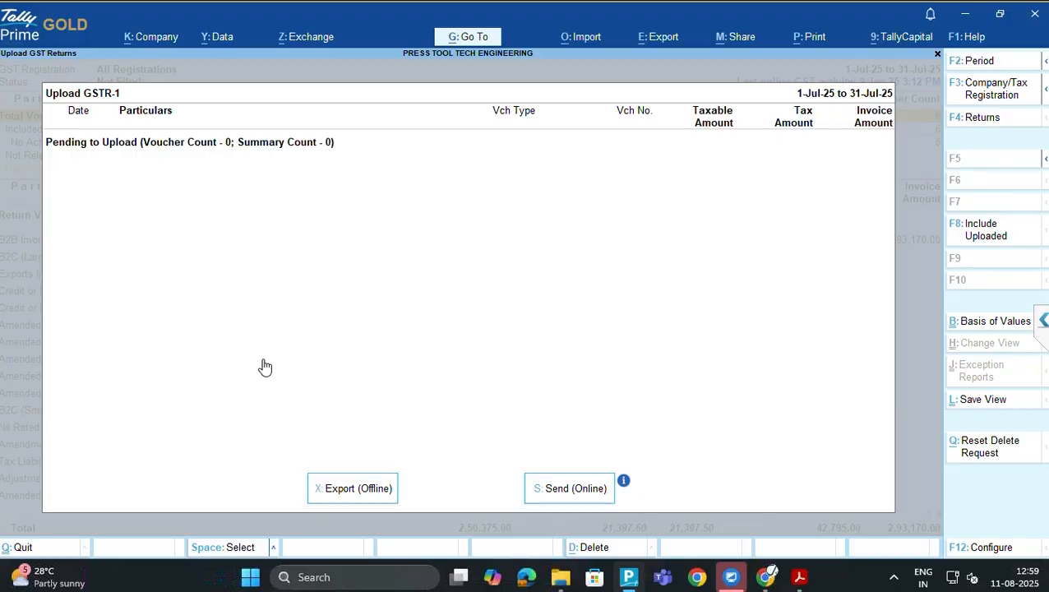
Set Show Party GSTIN/UIN, Show Section and Show GST Status to Yes and accept
{"action": "key", "text": "F12"}
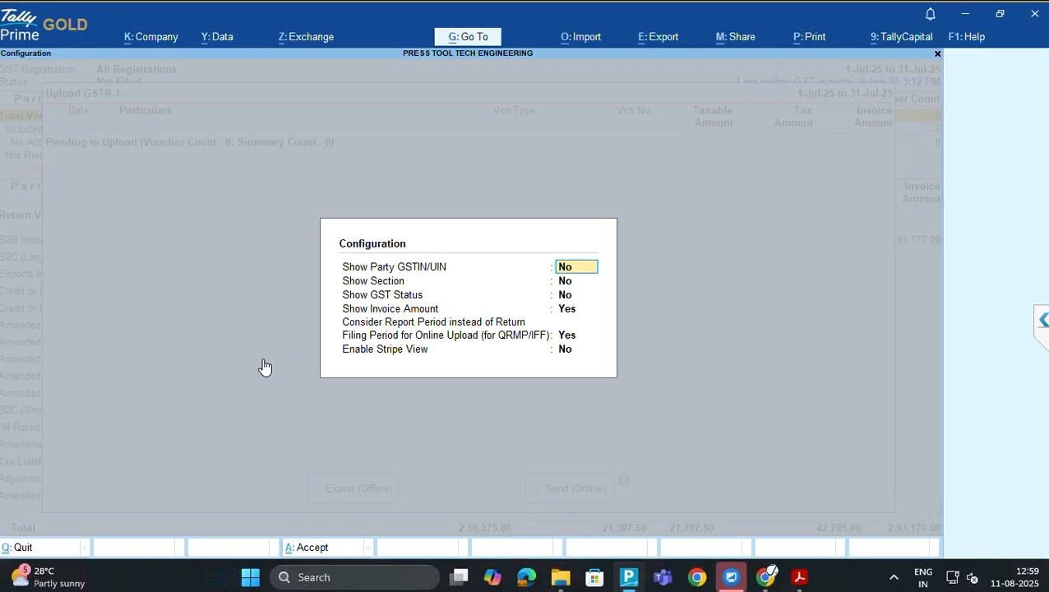
{"action": "type", "text": "y"}
{"action": "key", "text": "Return"}
{"action": "type", "text": "y"}
{"action": "key", "text": "Return"}
{"action": "type", "text": "y"}
{"action": "key", "text": "Return"}
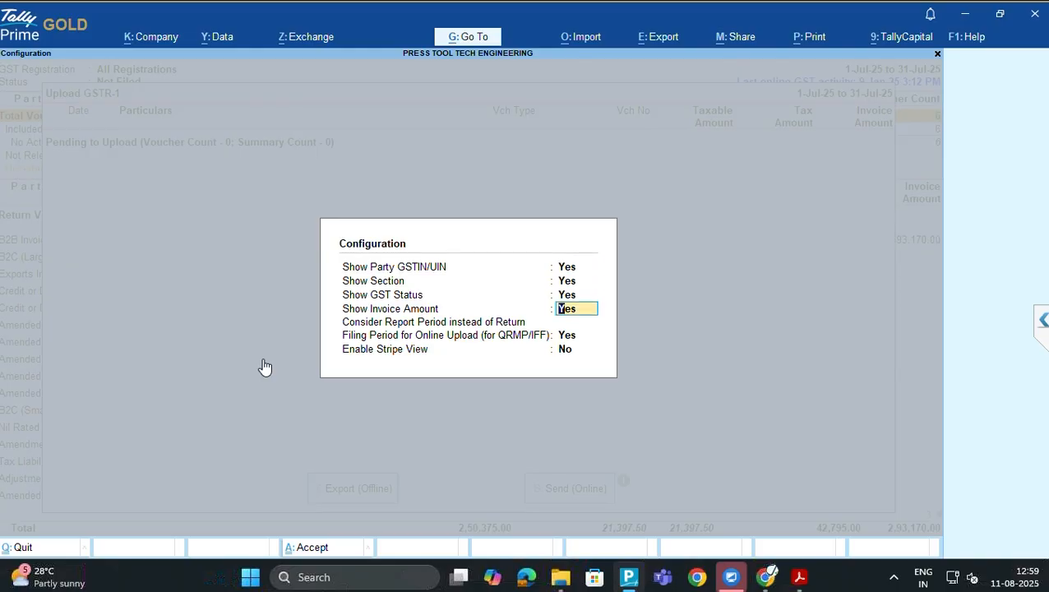
{"action": "key", "text": "ctrl+a"}
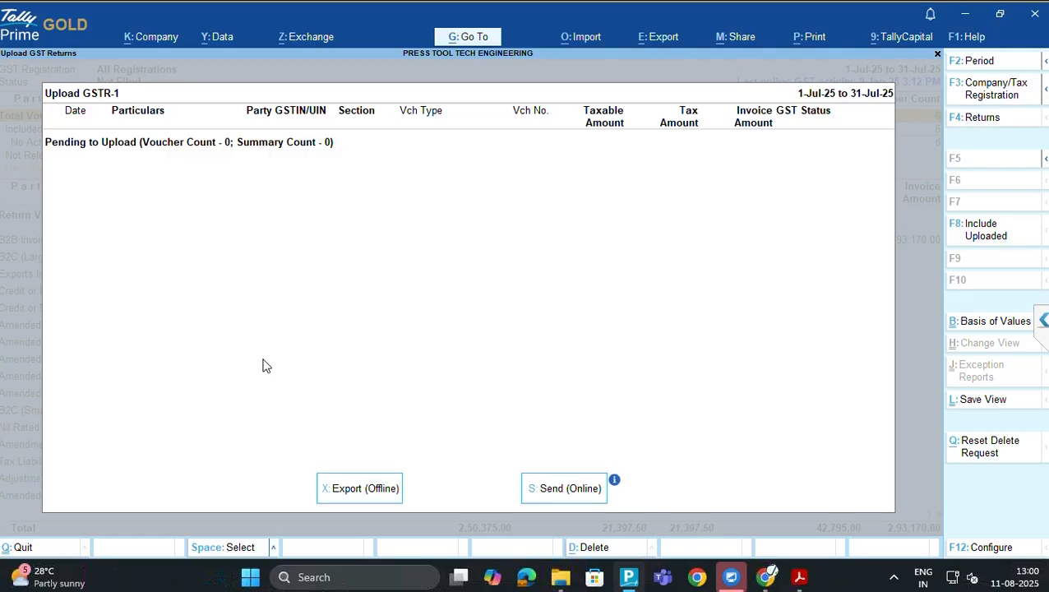
Include uploaded vouchers to list six July B2B vouchers, keeping the 1-7-2025 to 31-7-2025 period
{"action": "key", "text": "F8"}
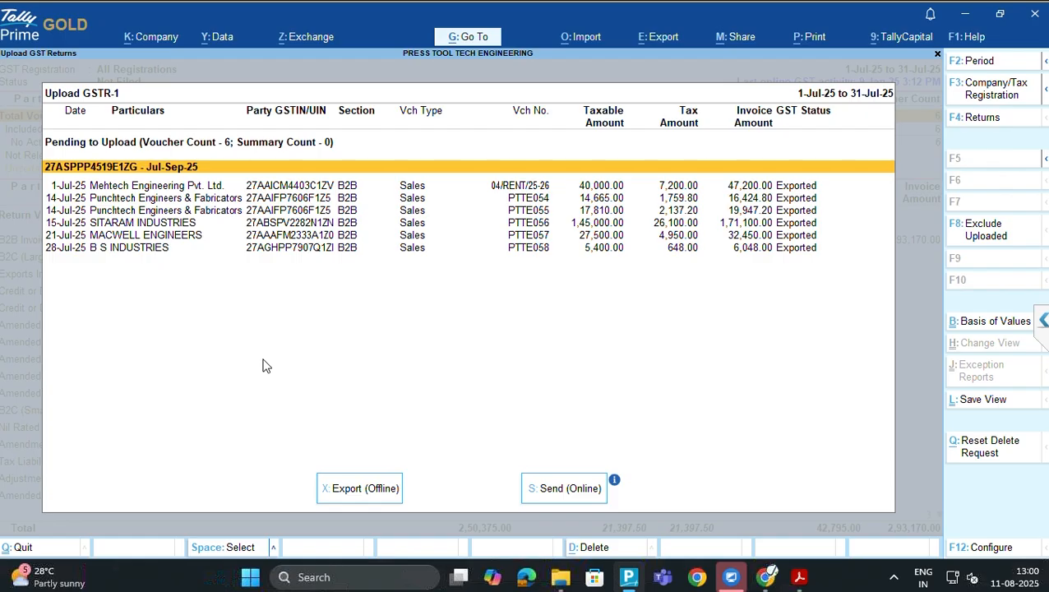
{"action": "key", "text": "Down"}
{"action": "key", "text": "Down"}
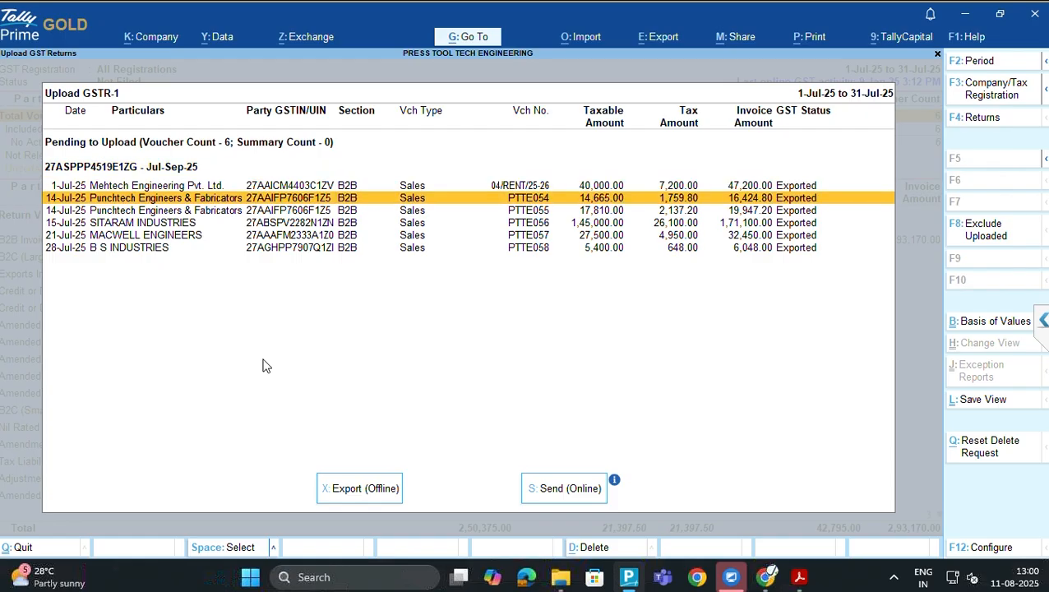
{"action": "key", "text": "Up"}
{"action": "key", "text": "Up"}
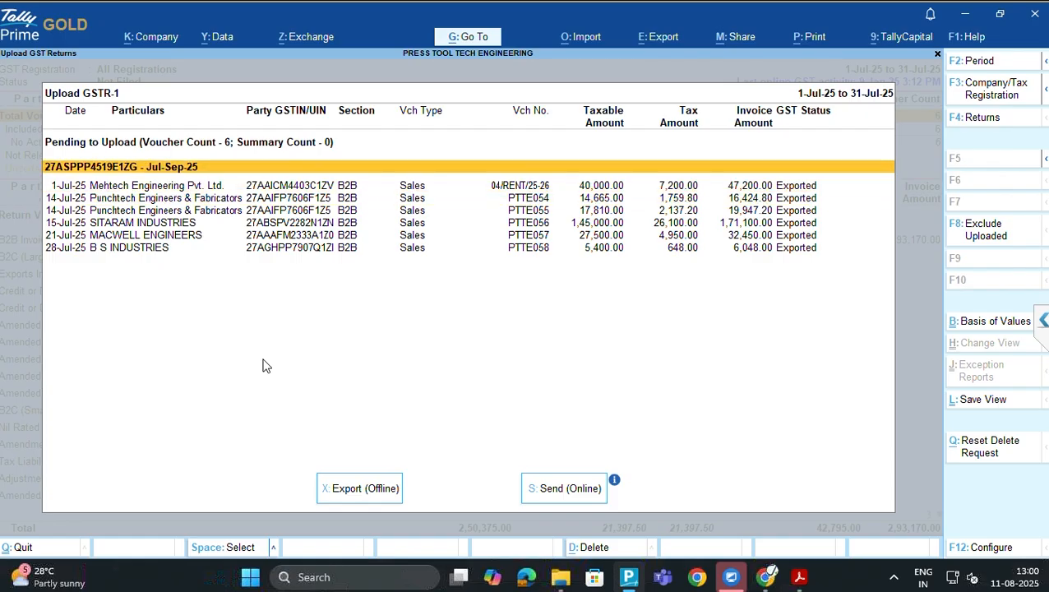
{"action": "key", "text": "alt"}
{"action": "key", "text": "alt+F2"}
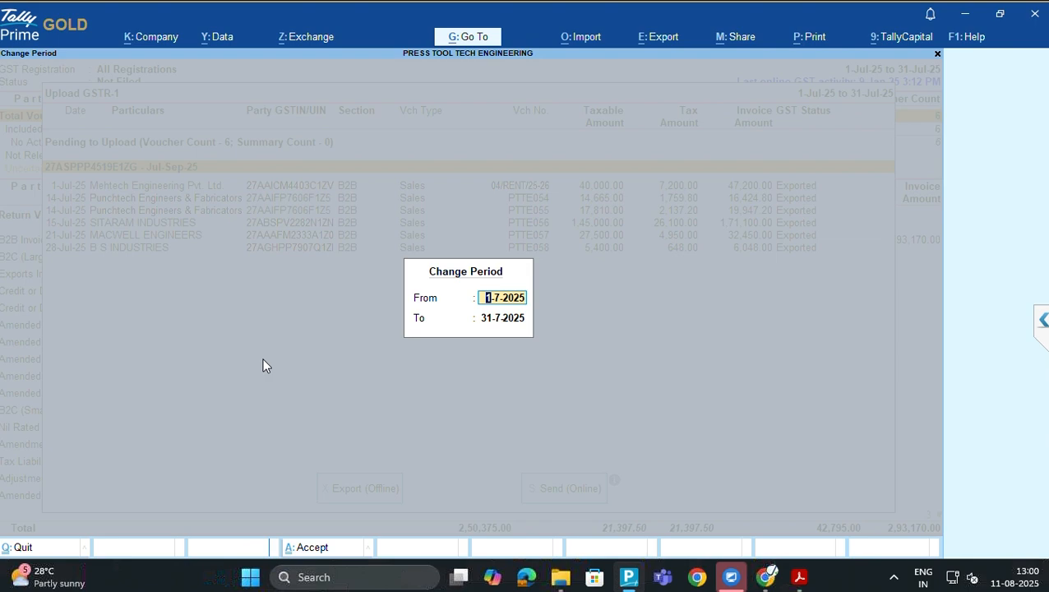
{"action": "key", "text": "Return"}
{"action": "key", "text": "Return"}
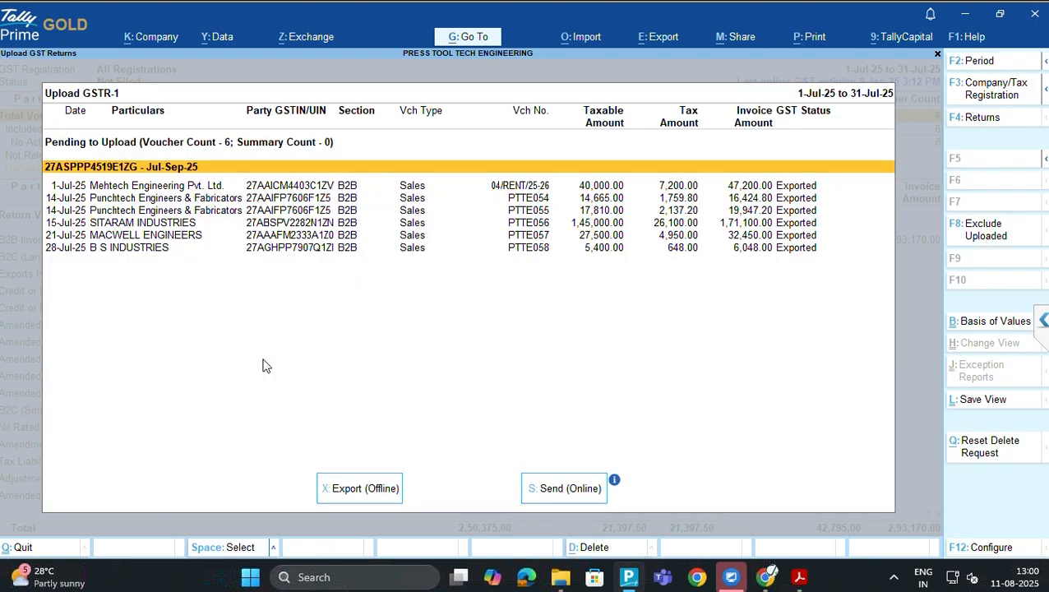
Start the offline export and configure JSON format with separate files for each section
{"action": "key", "text": "x"}
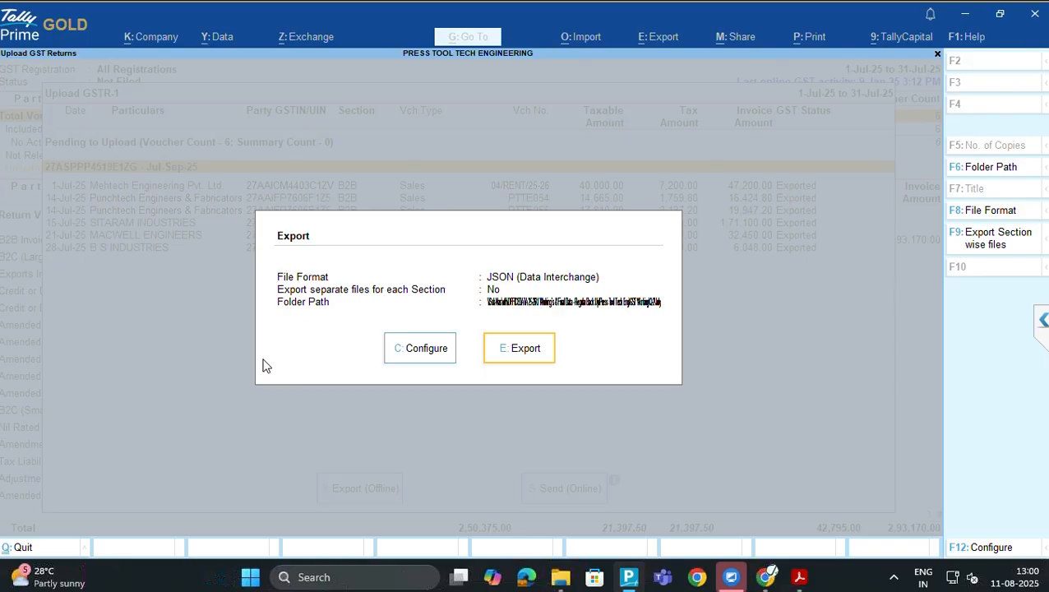
{"action": "key", "text": "Left"}
{"action": "key", "text": "Return"}
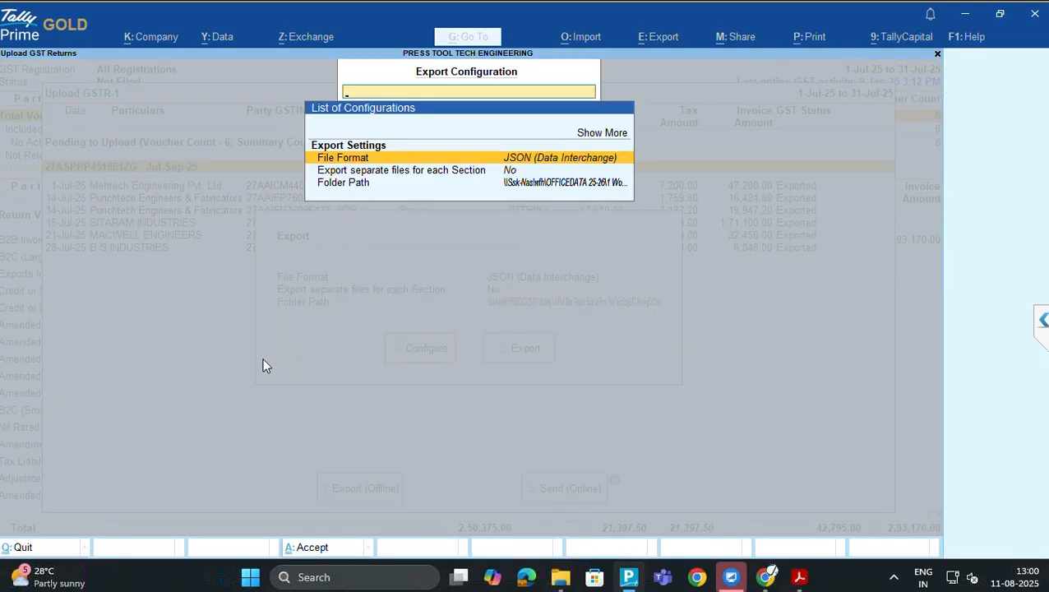
{"action": "key", "text": "Return"}
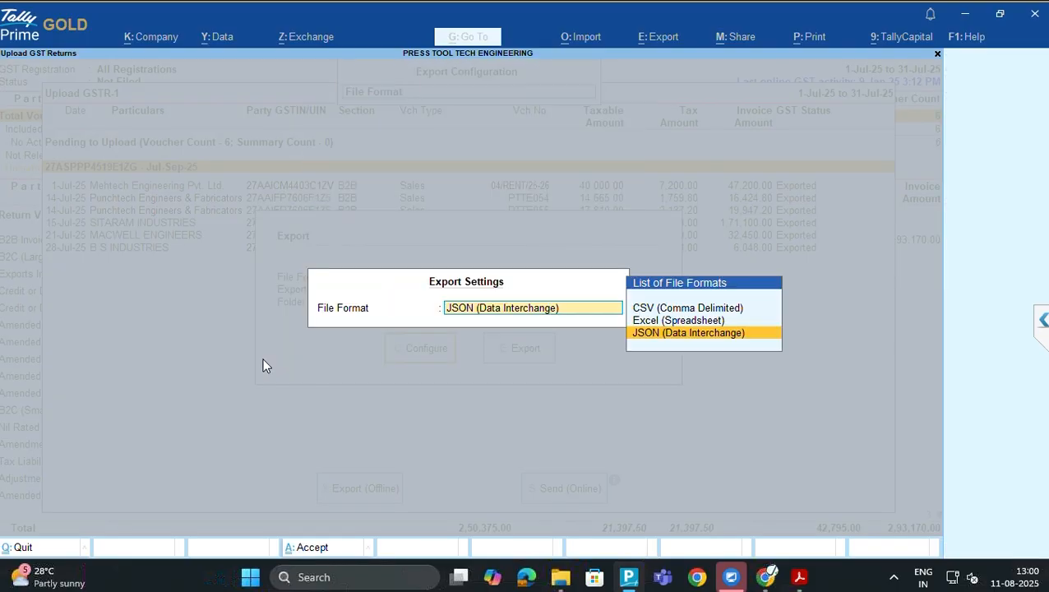
{"action": "key", "text": "Return"}
{"action": "key", "text": "Down"}
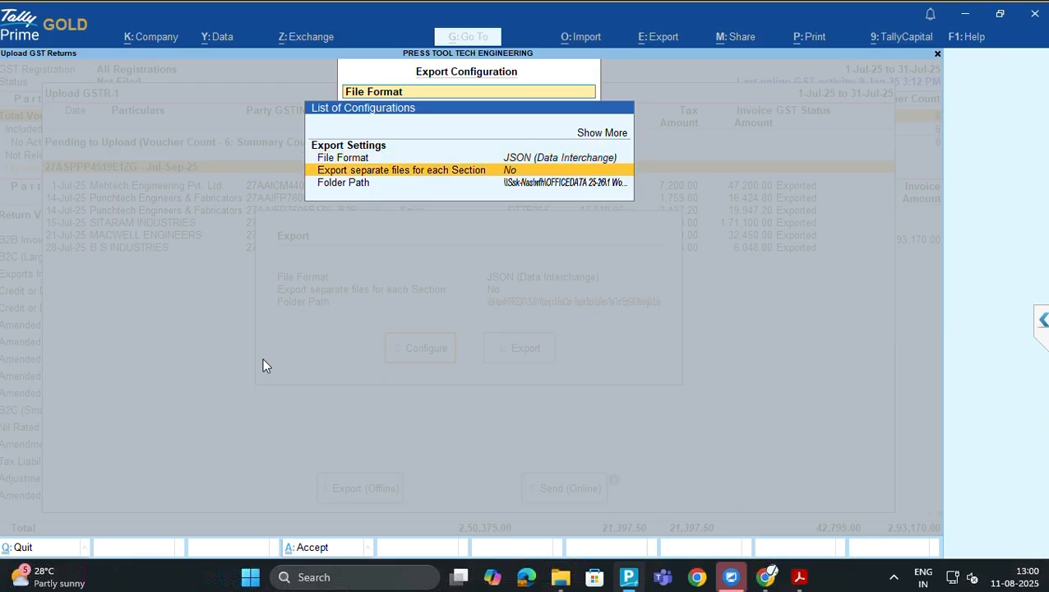
{"action": "key", "text": "Return"}
Keep the current export folder path and view the July folder in File Explorer
{"action": "key", "text": "Down"}
{"action": "key", "text": "Return"}
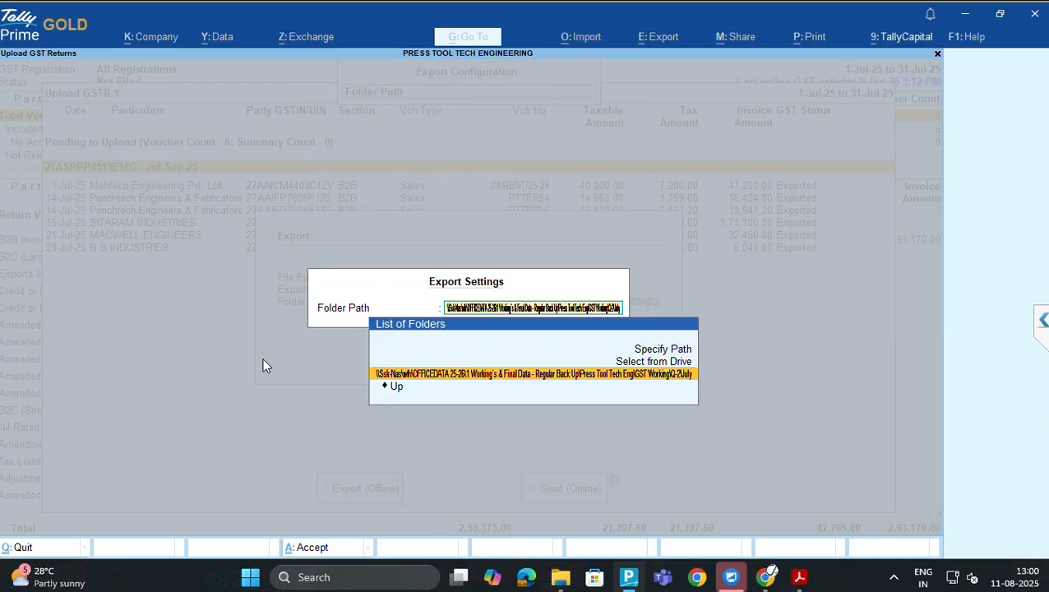
{"action": "key", "text": "Return"}
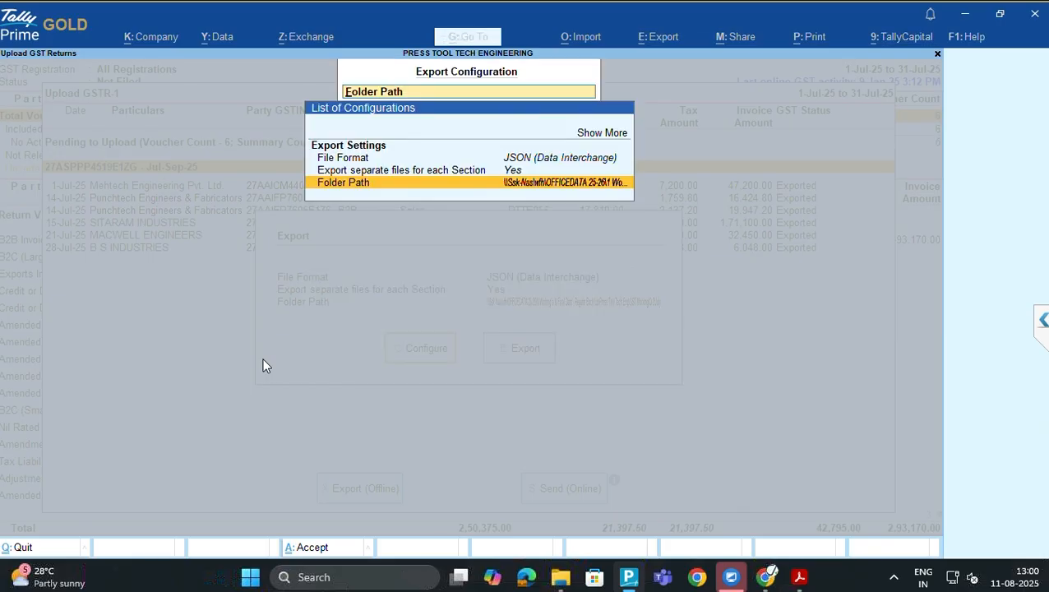
{"action": "key", "text": "Return"}
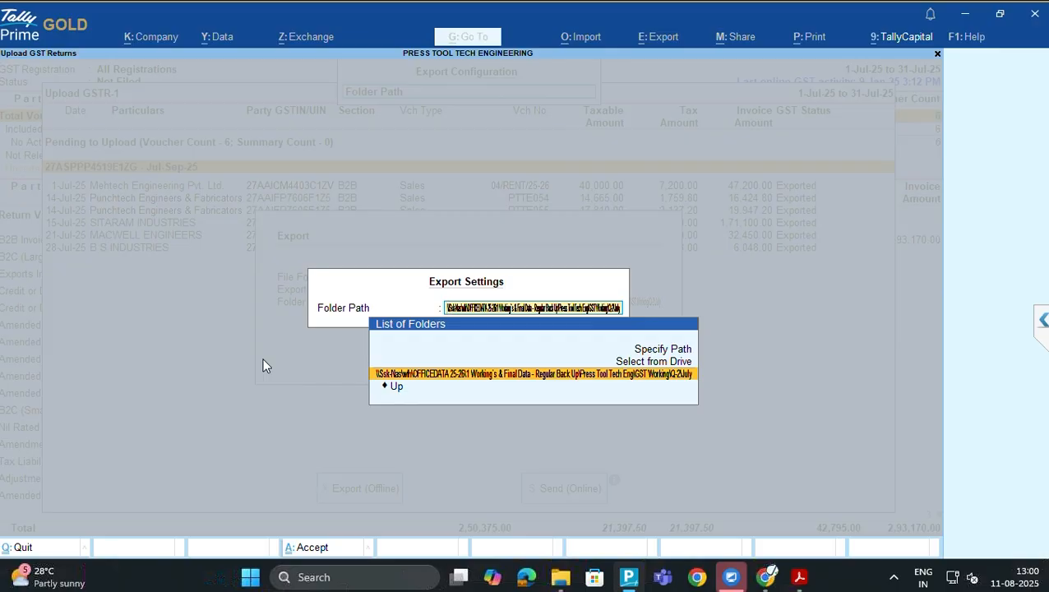
{"action": "key", "text": "Return"}
{"action": "key", "text": "alt+Tab"}
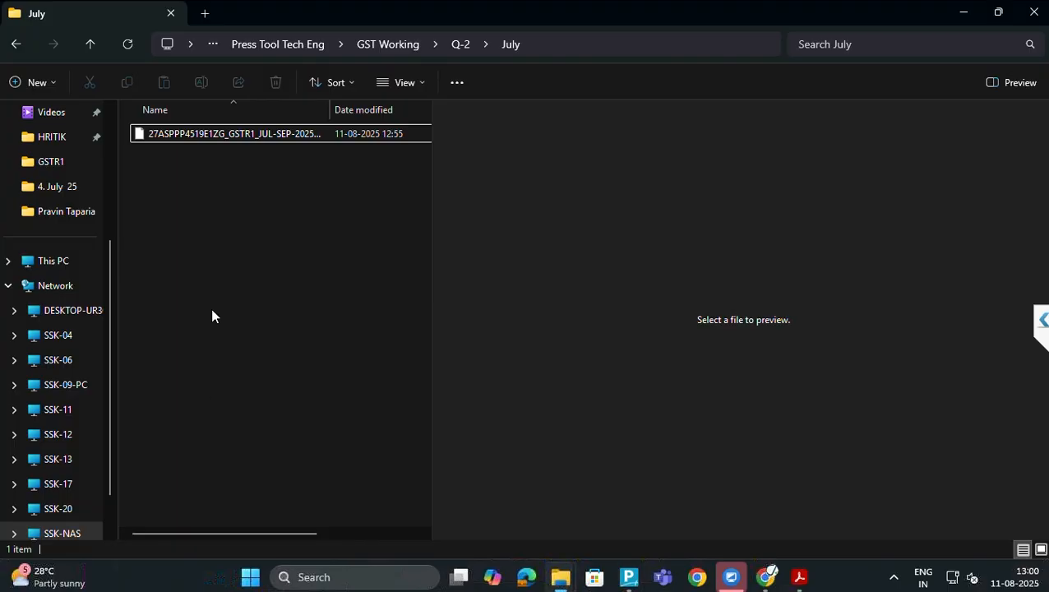
Delete the old GSTR1 JSON from the July folder and return to TallyPrime
{"action": "left_click", "coordinate": [198, 134]}
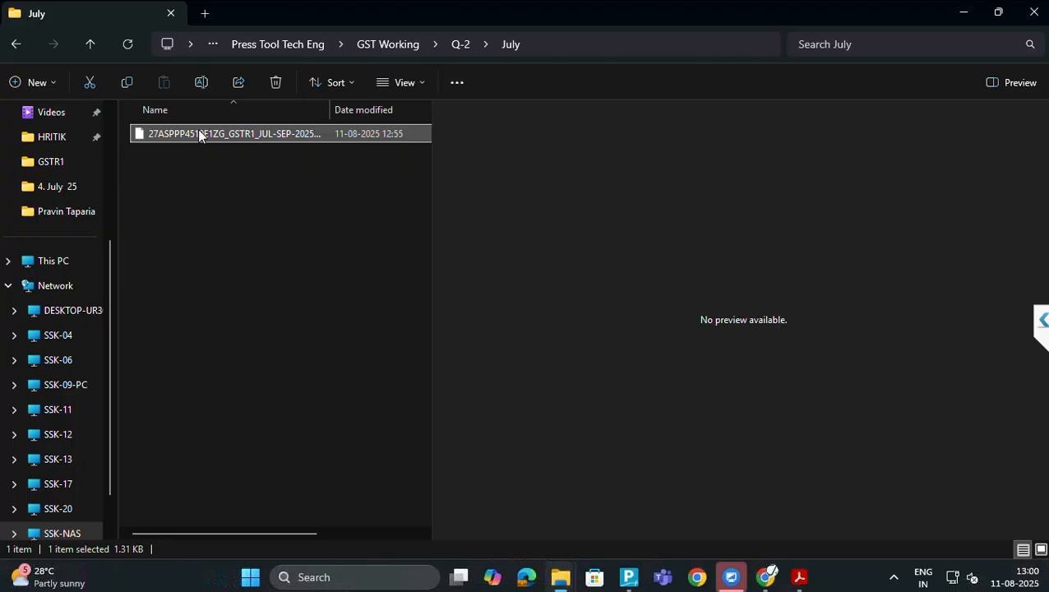
{"action": "key", "text": "Delete"}
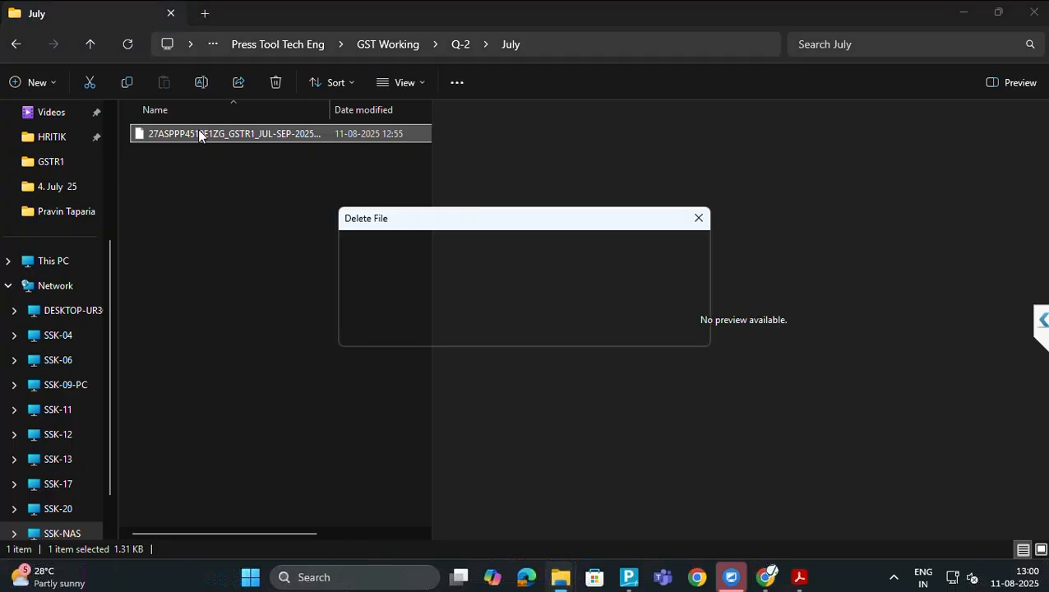
{"action": "key", "text": "Return"}
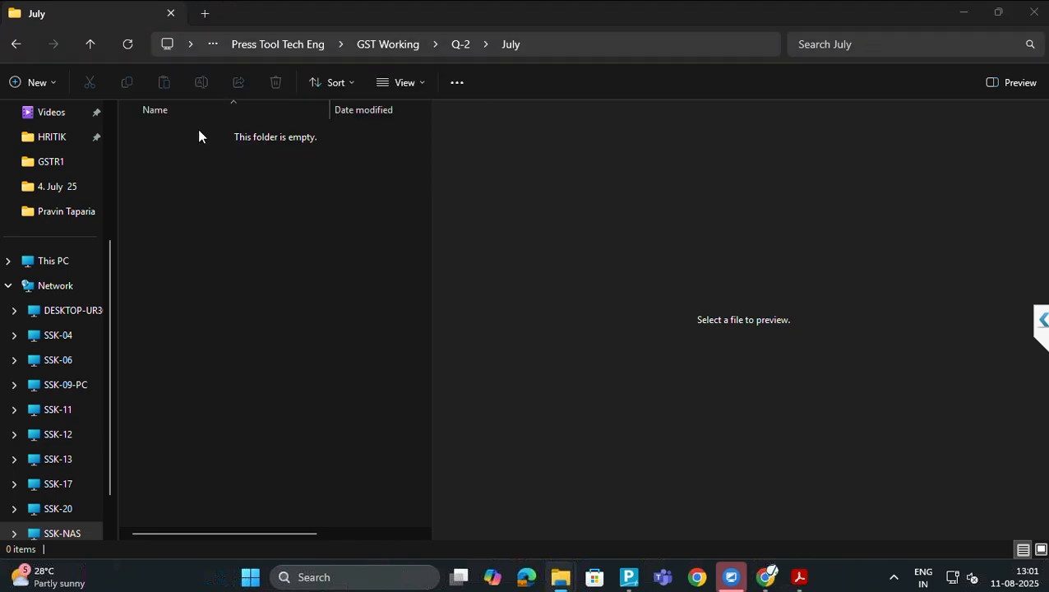
{"action": "key", "text": "alt+Tab"}
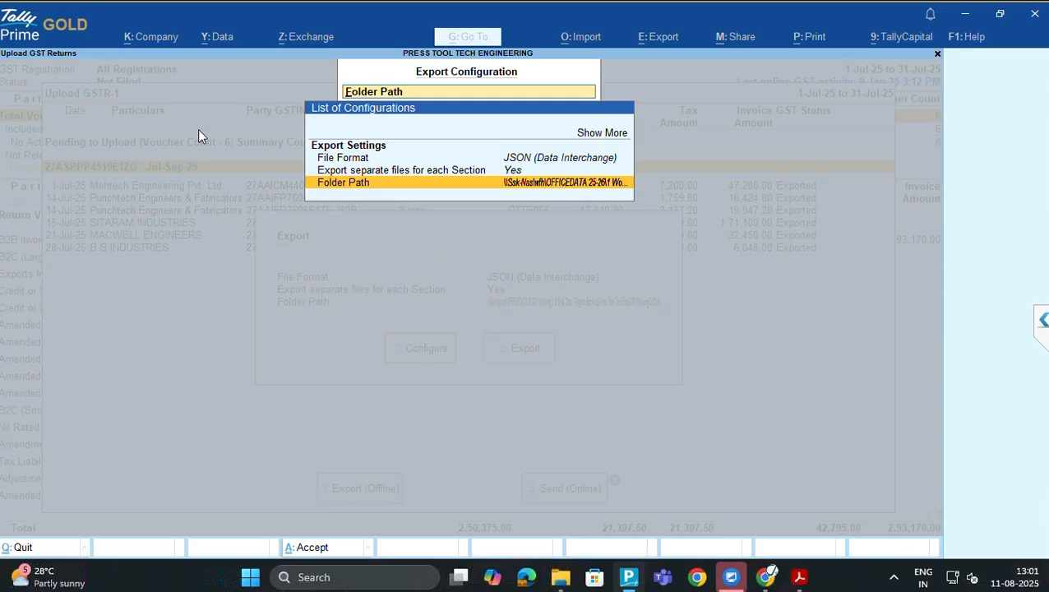
Export the six July GSTR-1 documents as a B2B JSON into a new folder under July
{"action": "key", "text": "ctrl+a"}
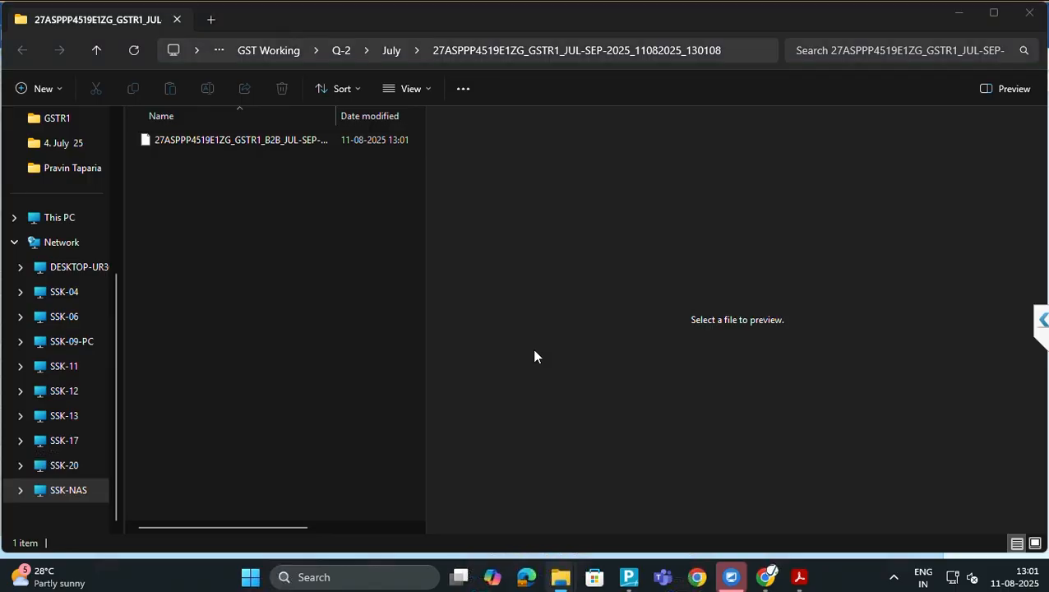
{"action": "key", "text": "alt+Tab"}
{"action": "key", "text": "alt+Tab"}
{"action": "key", "text": "alt+Tab"}
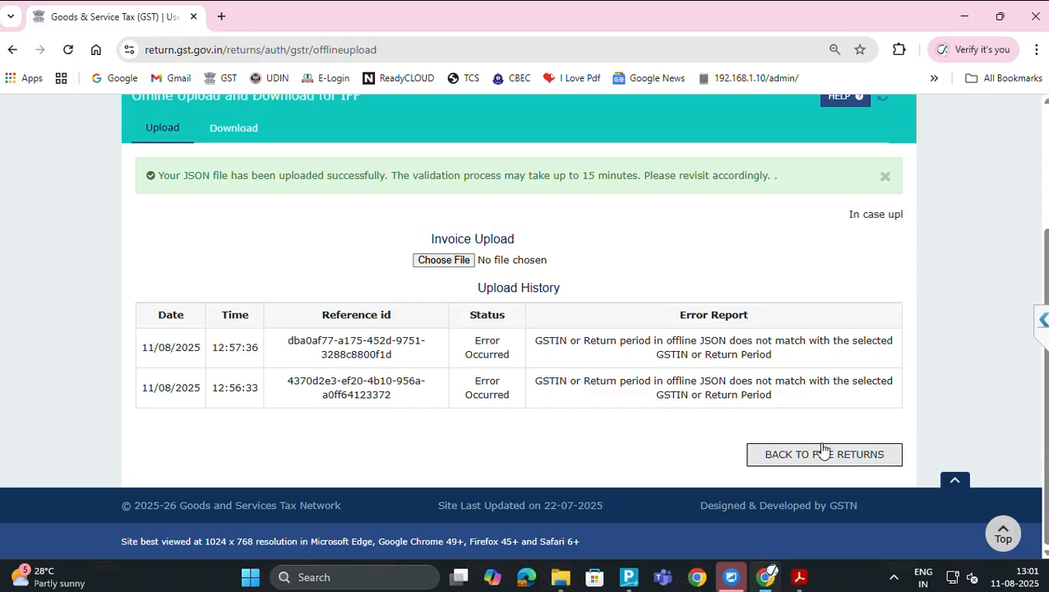
Upload the new B2B JSON file from the new export folder to the IFF offline upload page
{"action": "left_click", "coordinate": [454, 259]}
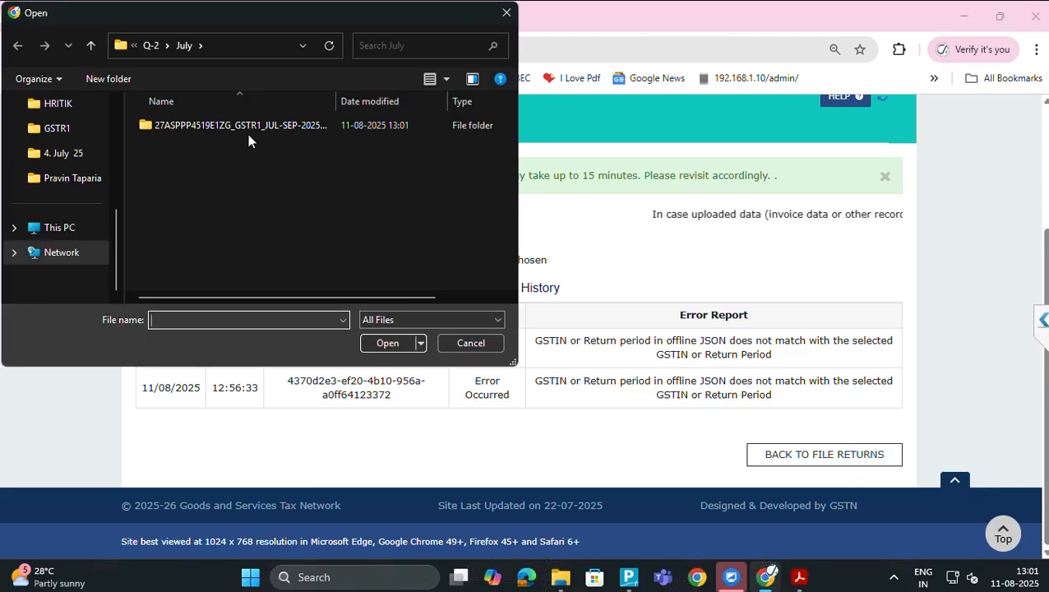
{"action": "double_click", "coordinate": [213, 125]}
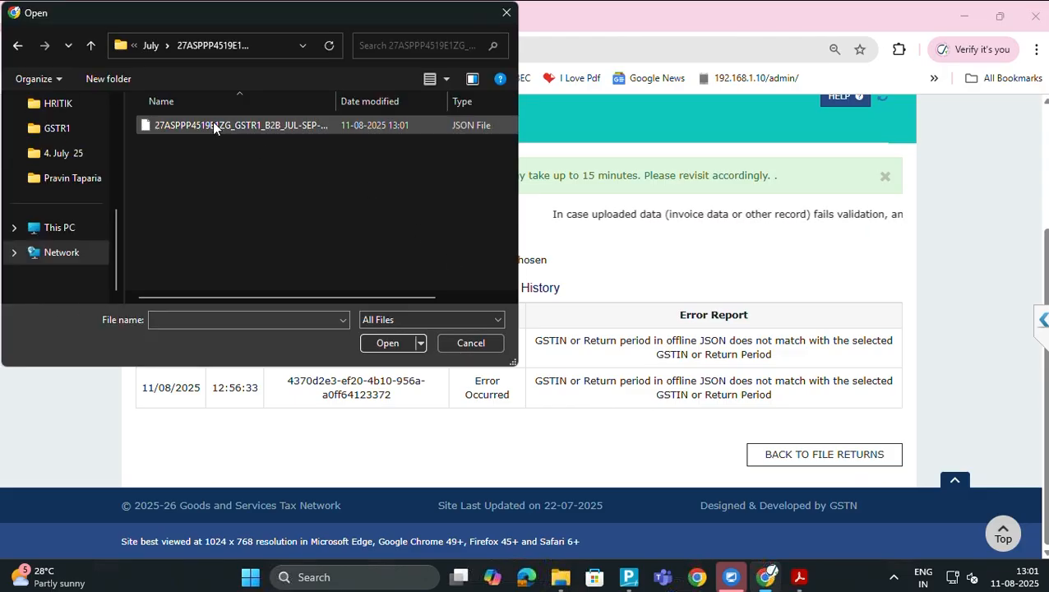
{"action": "left_click", "coordinate": [219, 120]}
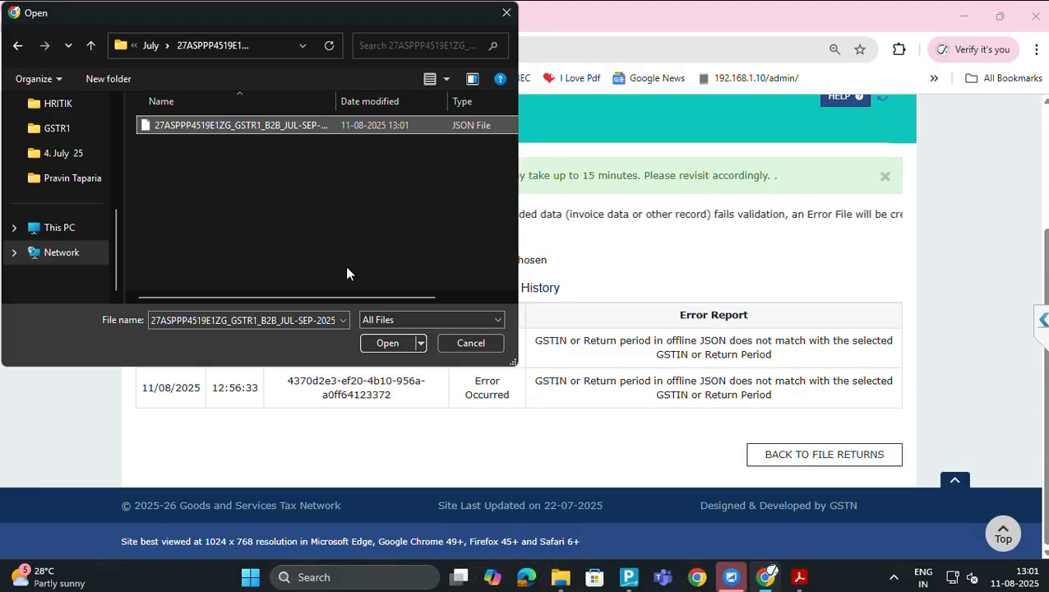
{"action": "left_click", "coordinate": [391, 337]}
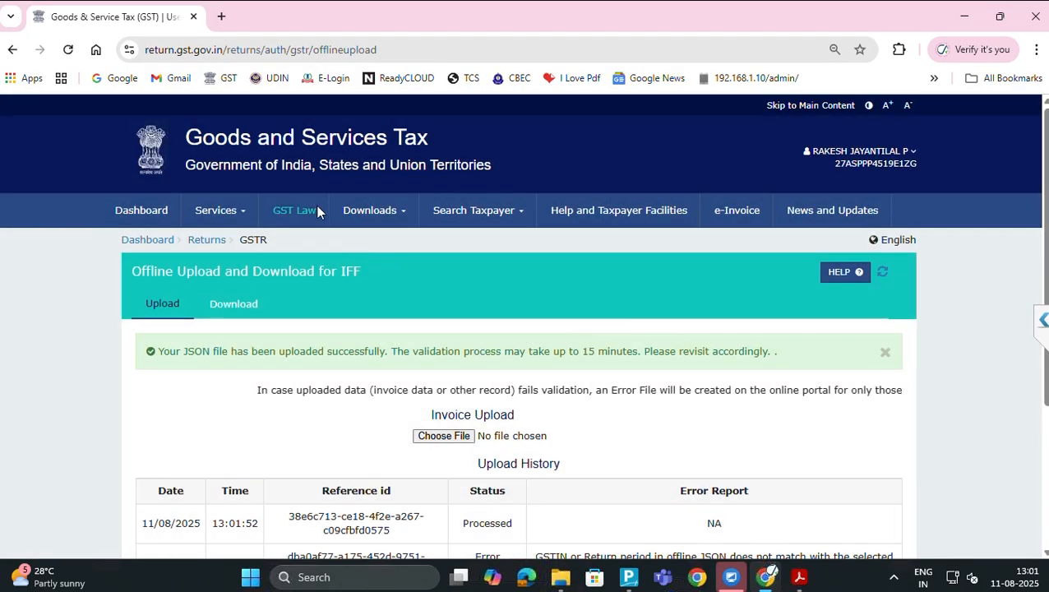
Refresh the upload history until the 13:01:52 upload shows Processed
{"action": "scroll", "coordinate": [319, 211], "scroll_direction": "down", "scroll_amount": 2}
{"action": "scroll", "coordinate": [318, 207], "scroll_direction": "down", "scroll_amount": 1}
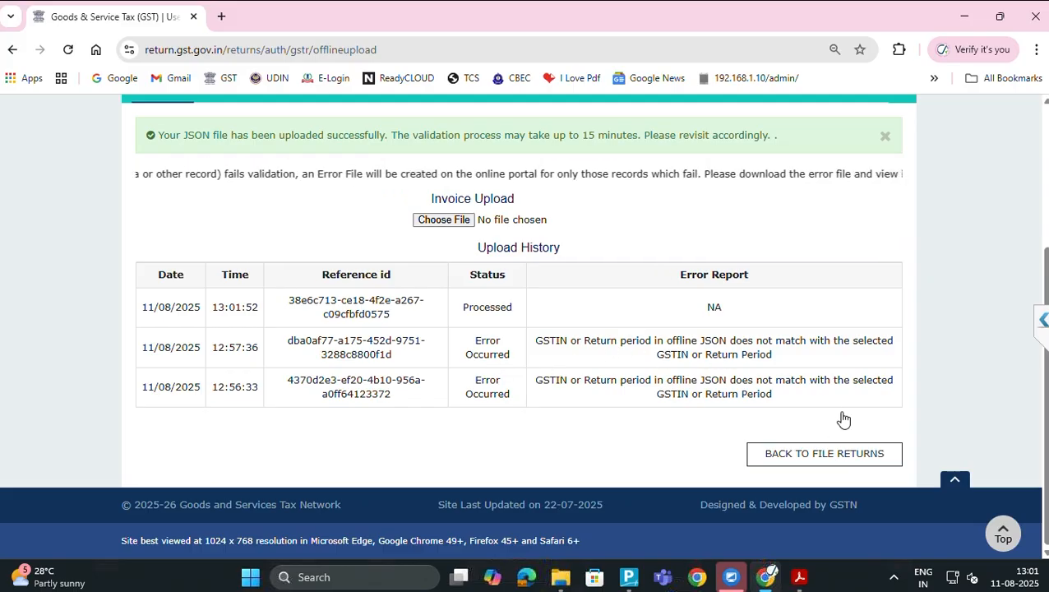
{"action": "scroll", "coordinate": [843, 419], "scroll_direction": "up", "scroll_amount": 2}
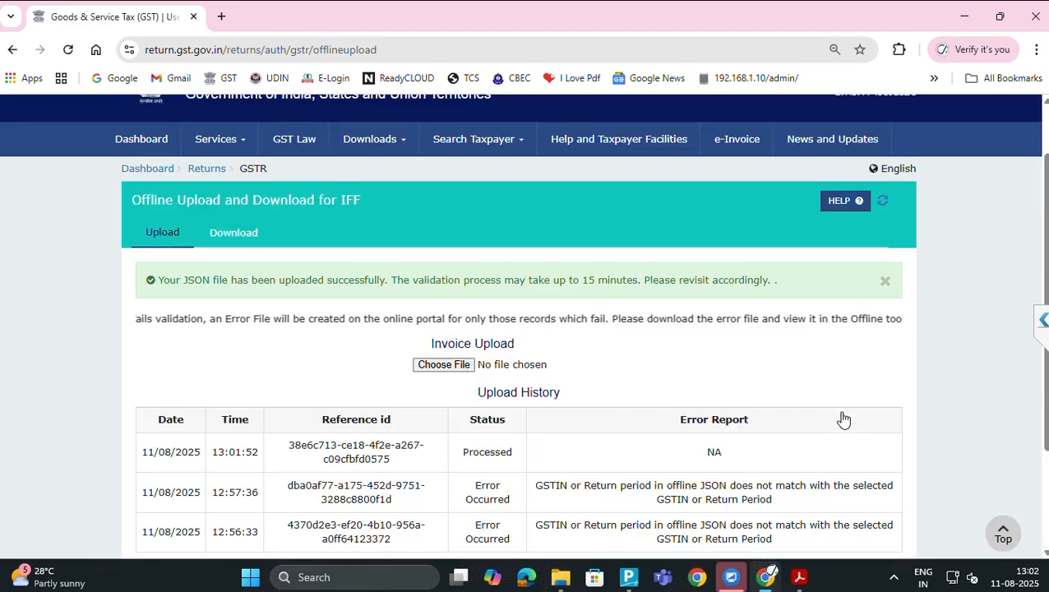
{"action": "scroll", "coordinate": [843, 419], "scroll_direction": "down", "scroll_amount": 1}
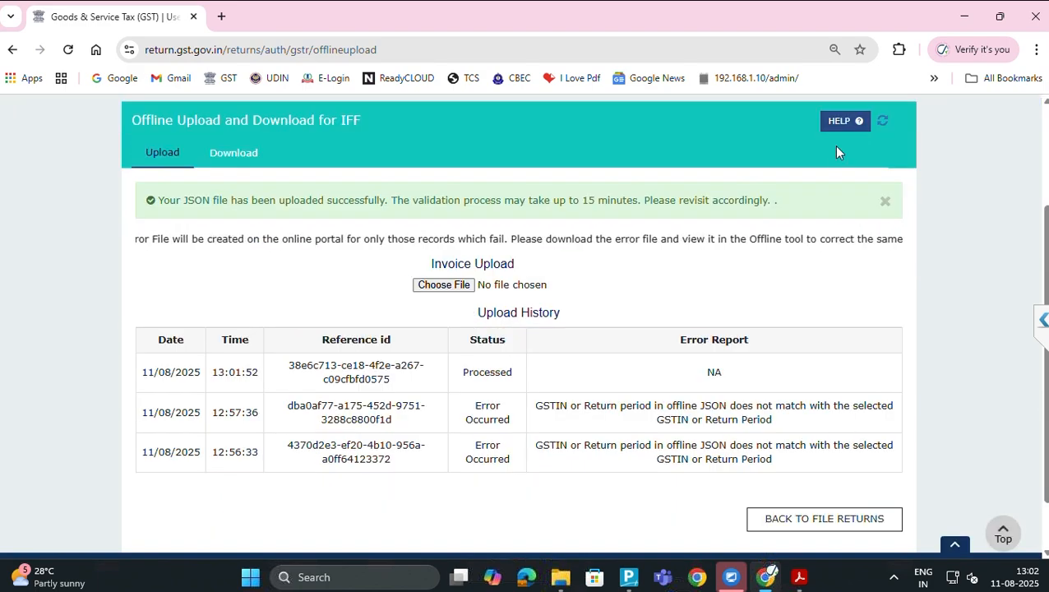
{"action": "left_click", "coordinate": [881, 122]}
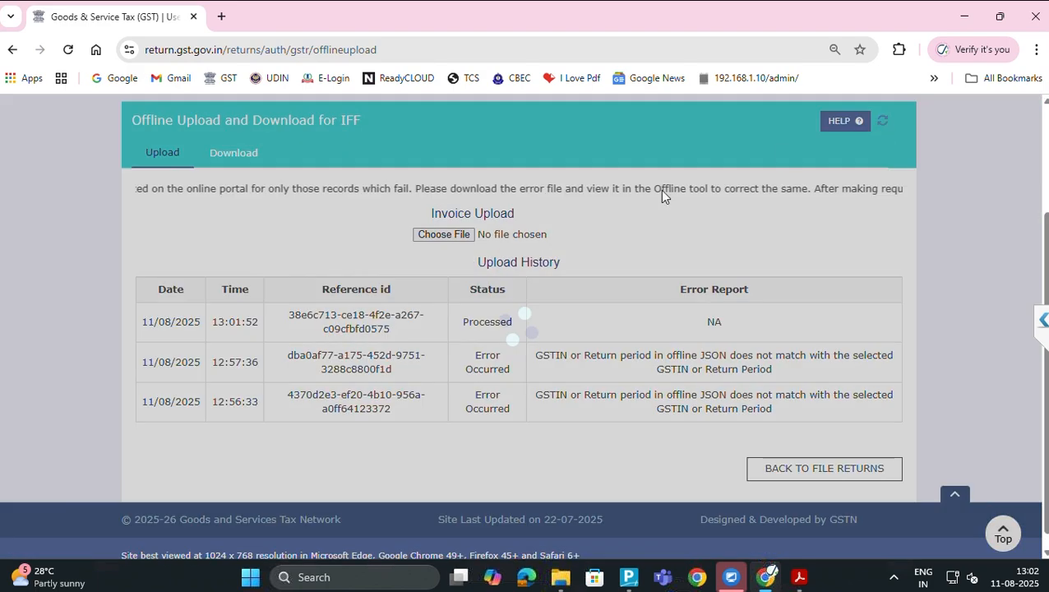
{"action": "scroll", "coordinate": [328, 228], "scroll_direction": "up", "scroll_amount": 3}
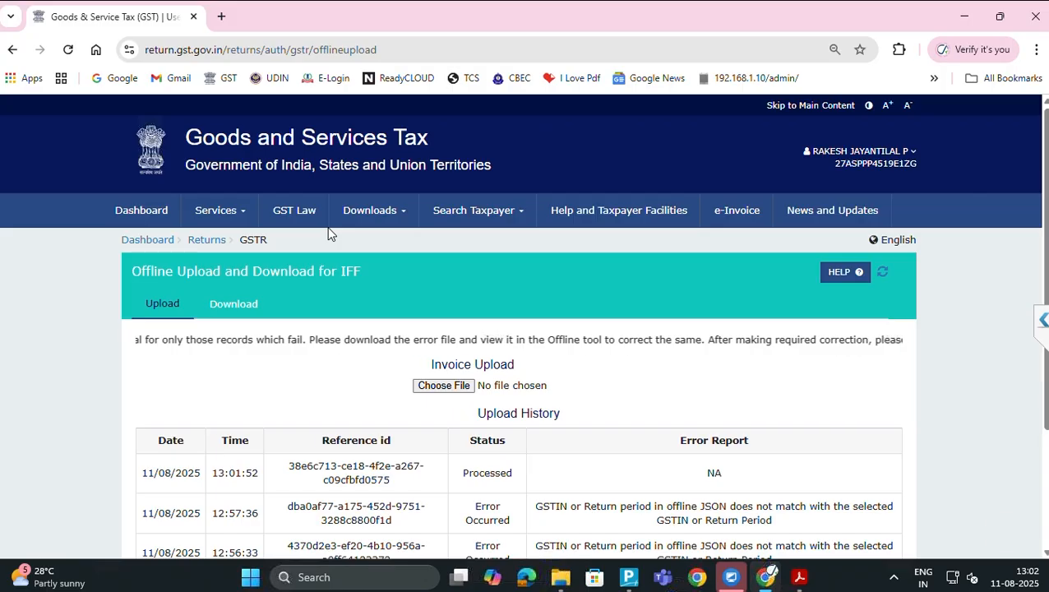
{"action": "scroll", "coordinate": [320, 245], "scroll_direction": "down", "scroll_amount": 1}
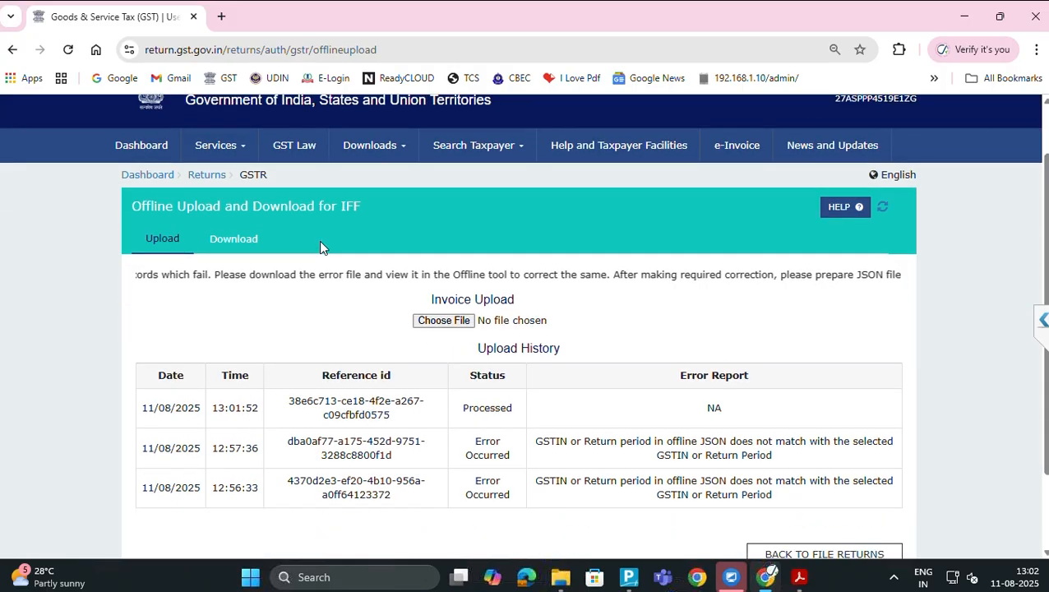
{"action": "scroll", "coordinate": [322, 244], "scroll_direction": "down", "scroll_amount": 1}
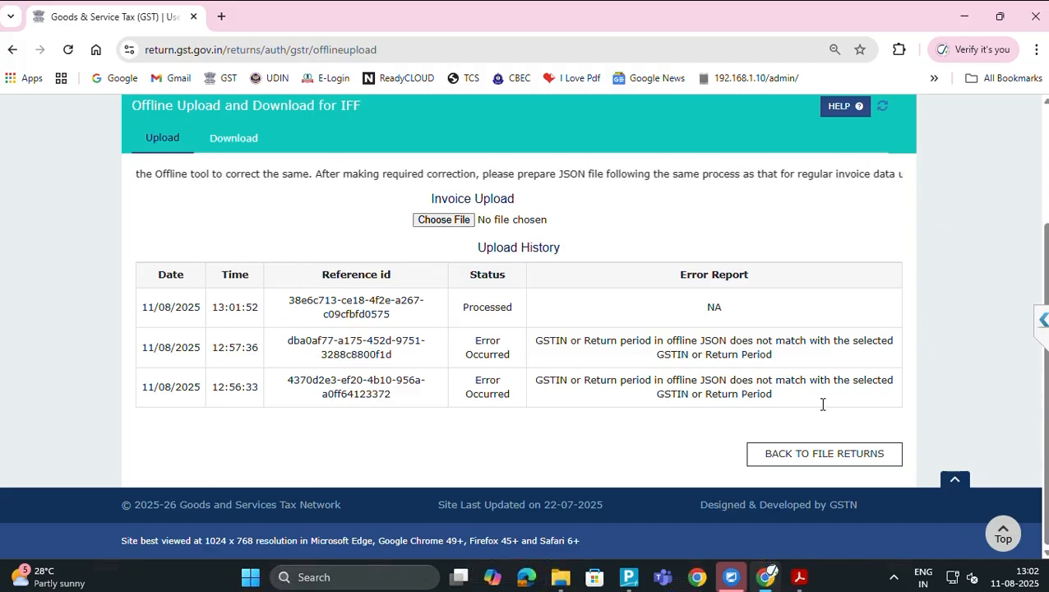
Search returns for the July period and open the IFF outward supplies page with Prepare Online
{"action": "left_click", "coordinate": [855, 457]}
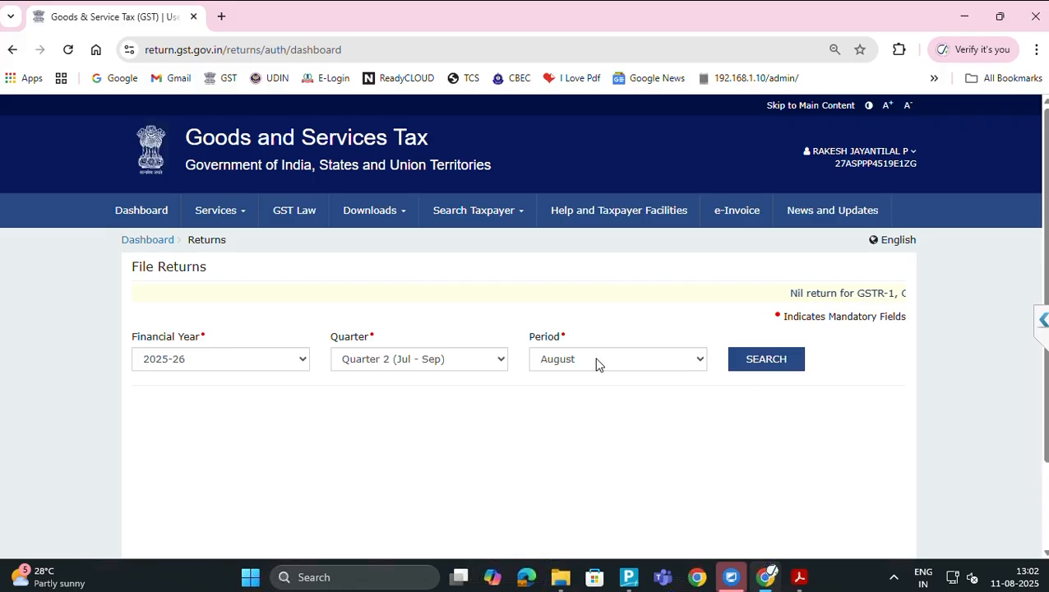
{"action": "left_click", "coordinate": [595, 360]}
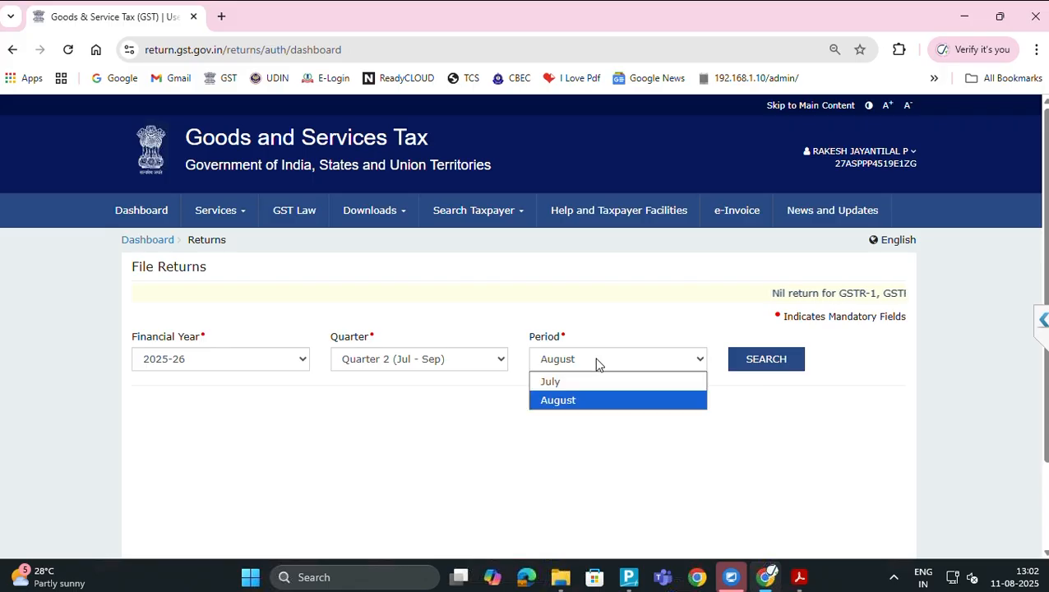
{"action": "left_click", "coordinate": [587, 385]}
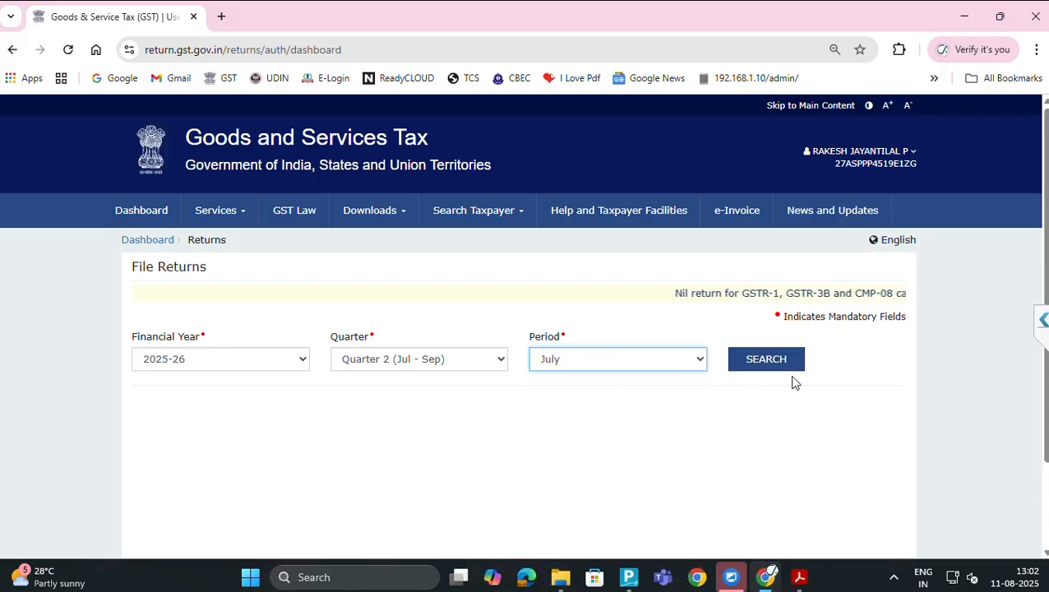
{"action": "left_click", "coordinate": [765, 360]}
{"action": "scroll", "coordinate": [784, 374], "scroll_direction": "down", "scroll_amount": 3}
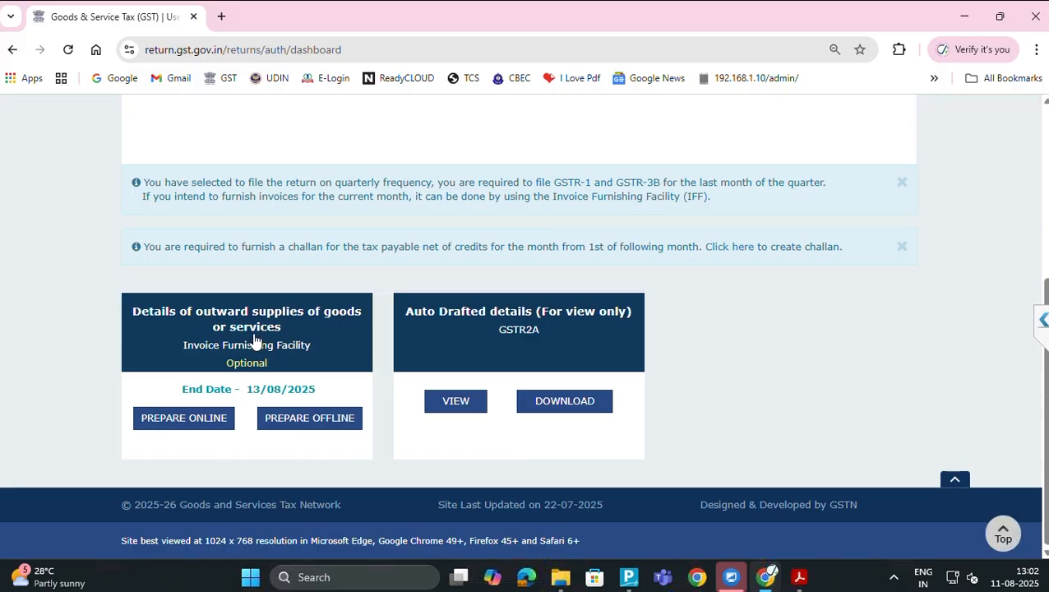
{"action": "left_click", "coordinate": [256, 341]}
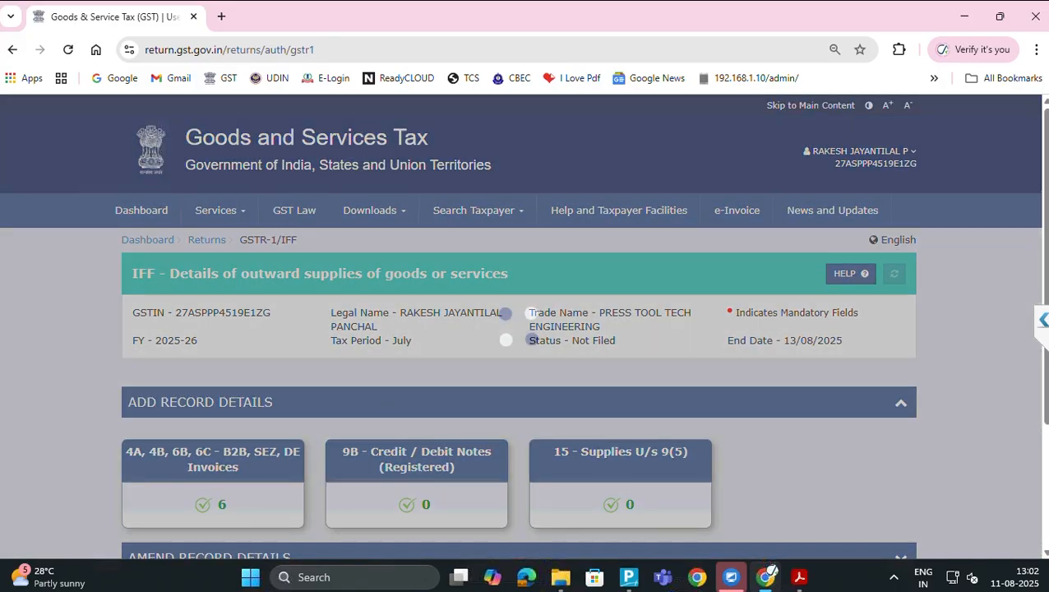
Generate the summary of the July IFF data
{"action": "left_click_drag", "start_coordinate": [372, 401], "coordinate": [1043, 400]}
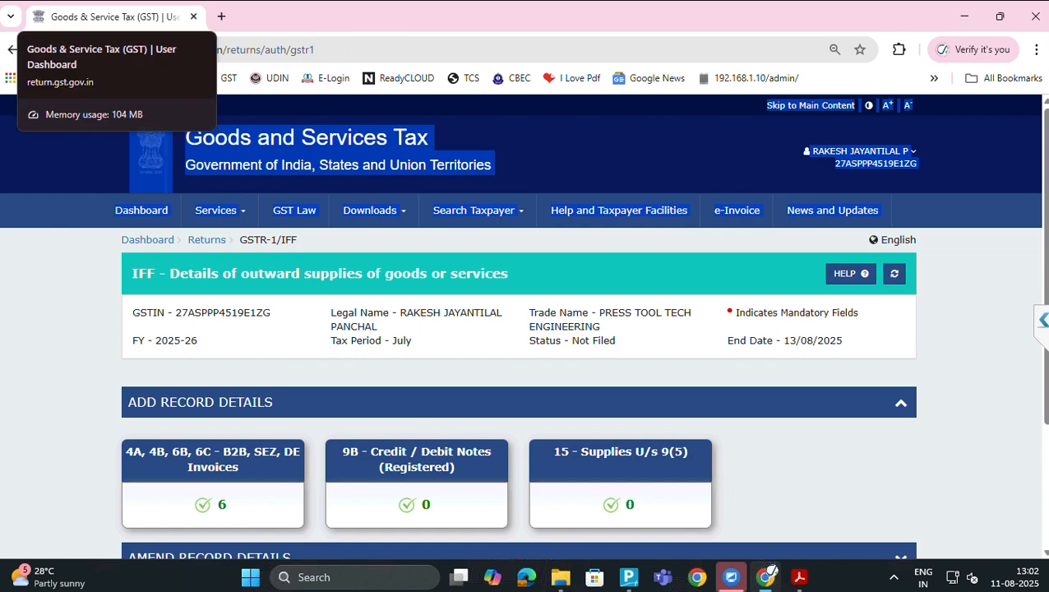
{"action": "left_click", "coordinate": [255, 378]}
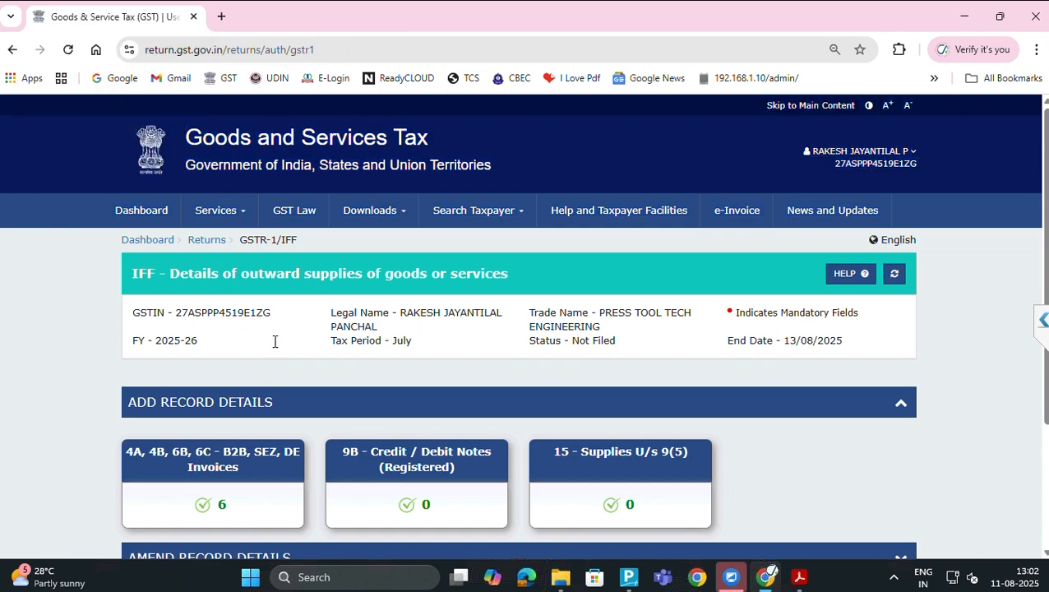
{"action": "scroll", "coordinate": [304, 364], "scroll_direction": "down", "scroll_amount": 3}
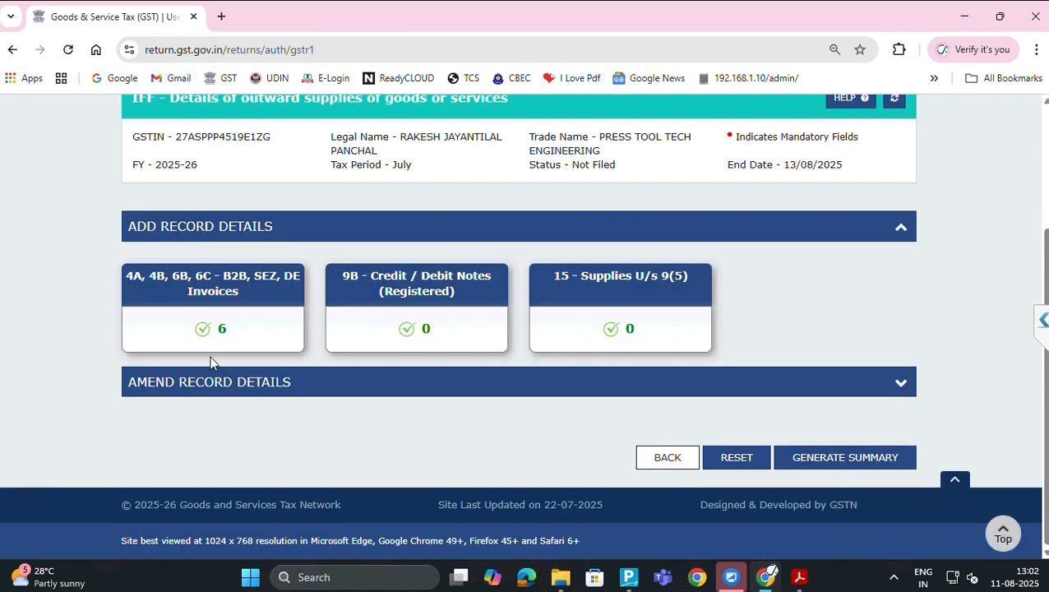
{"action": "left_click", "coordinate": [827, 463]}
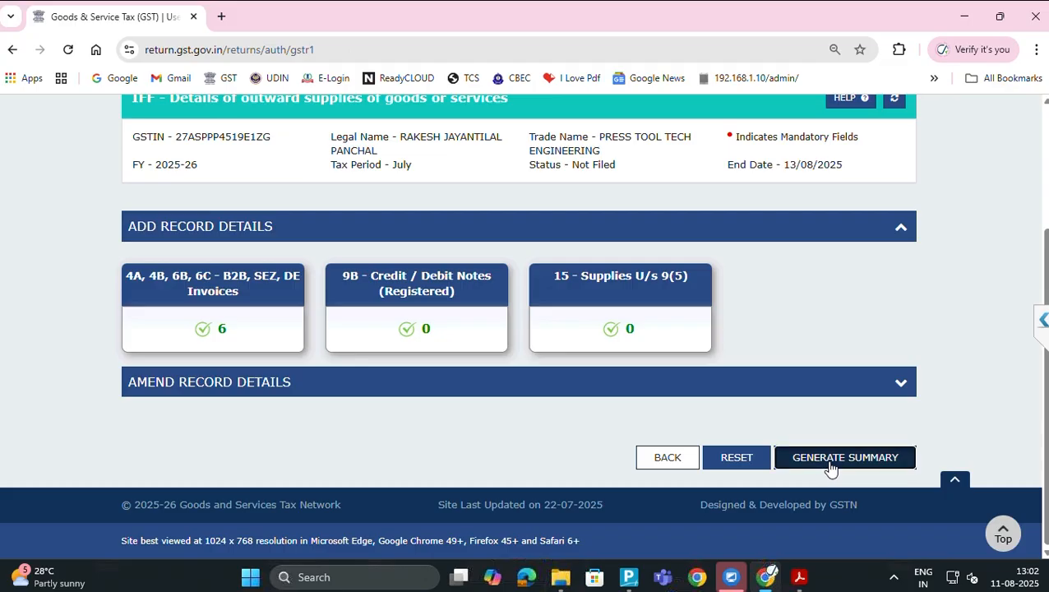
Refresh until the IFF is Ready to File, then review the 2,50,375.00 summary with 21,397.50 CGST/SGST
{"action": "scroll", "coordinate": [830, 467], "scroll_direction": "down", "scroll_amount": 3}
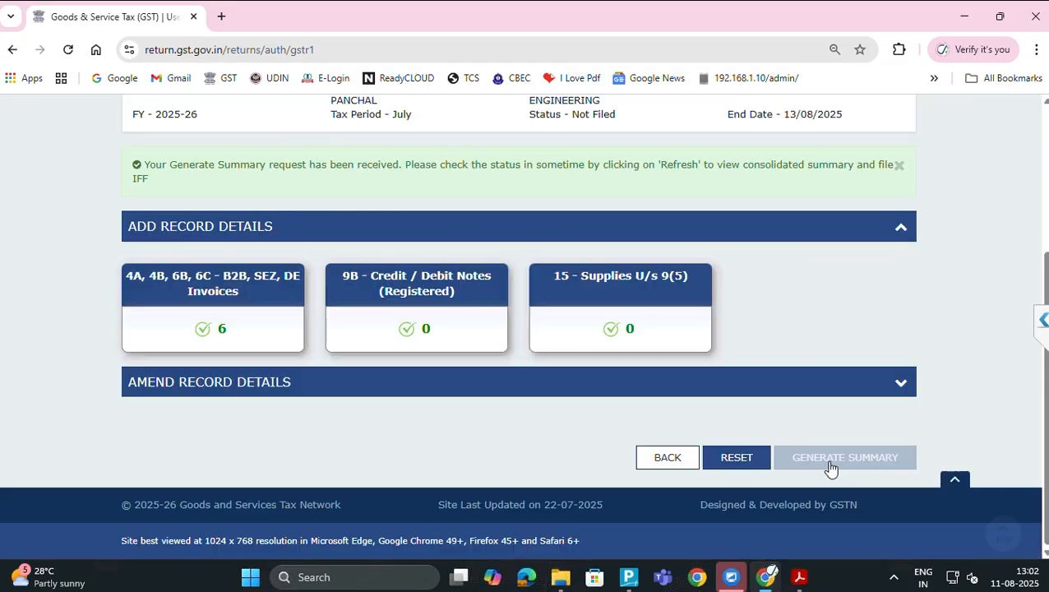
{"action": "scroll", "coordinate": [829, 468], "scroll_direction": "up", "scroll_amount": 3}
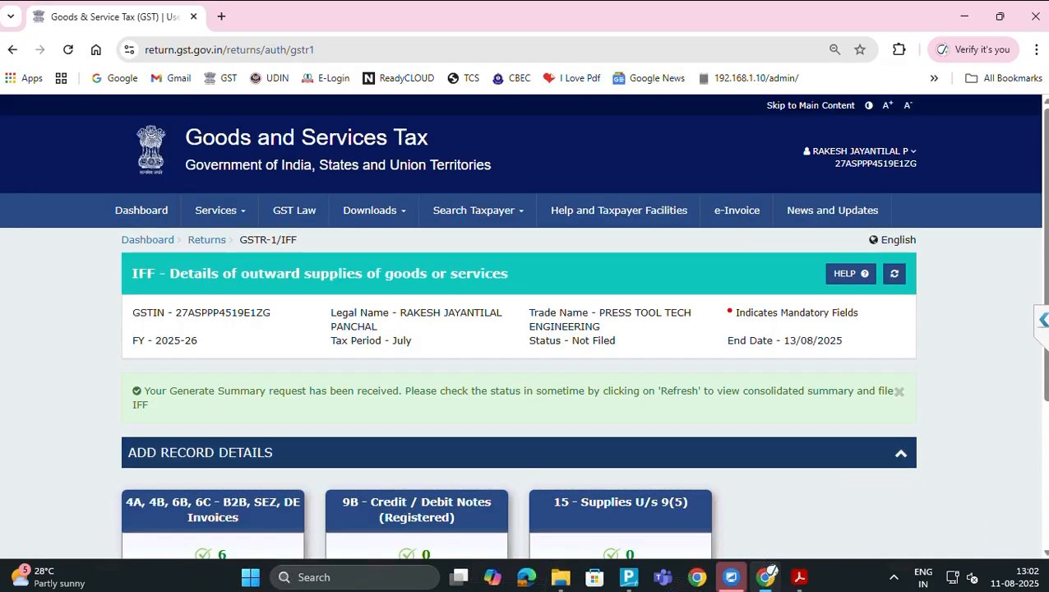
{"action": "left_click", "coordinate": [896, 276]}
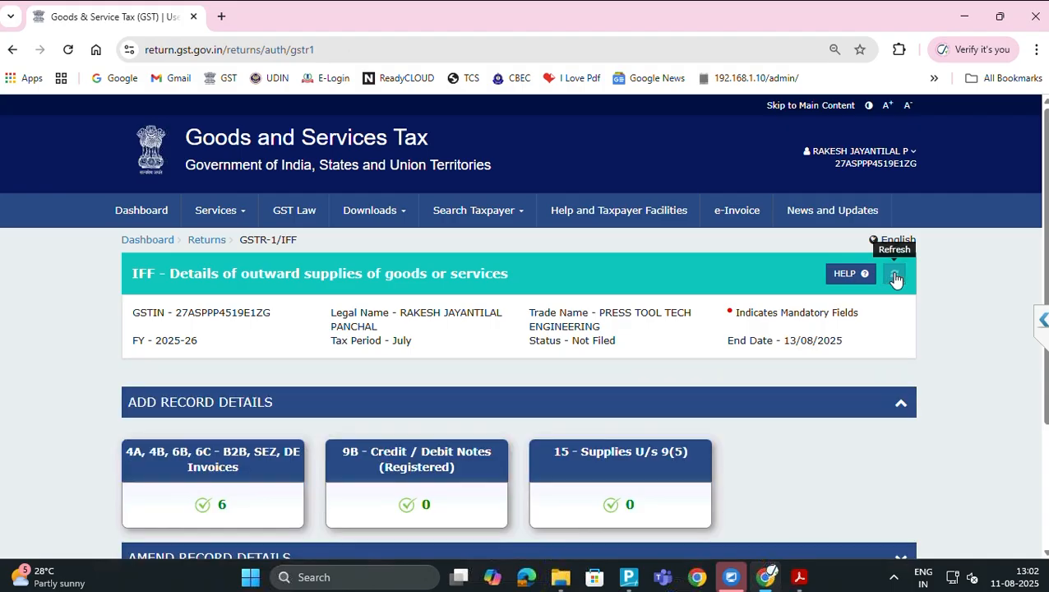
{"action": "scroll", "coordinate": [896, 281], "scroll_direction": "down", "scroll_amount": 1}
{"action": "scroll", "coordinate": [894, 280], "scroll_direction": "down", "scroll_amount": 2}
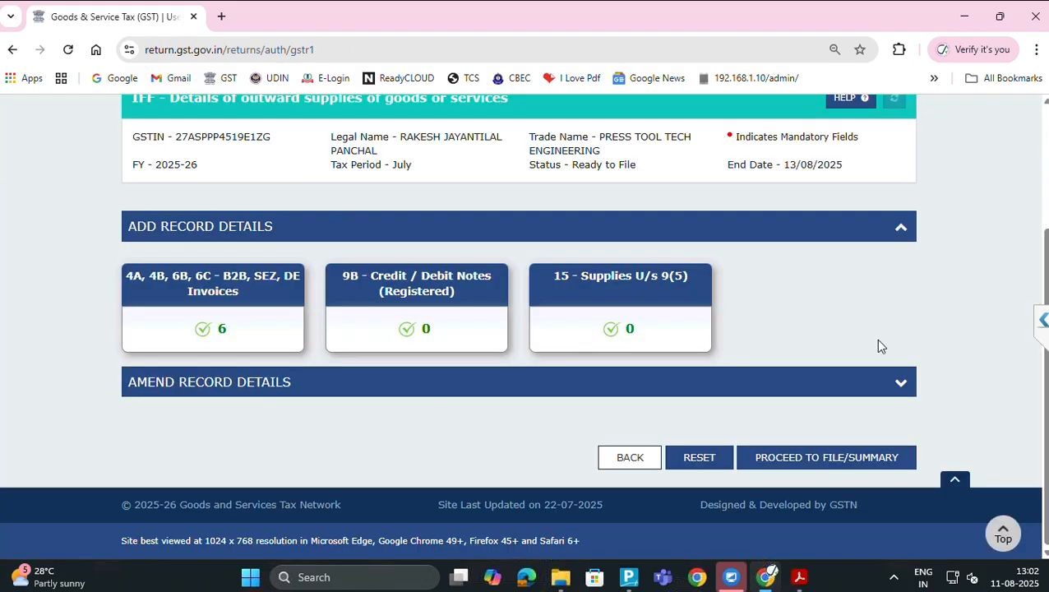
{"action": "left_click", "coordinate": [789, 458]}
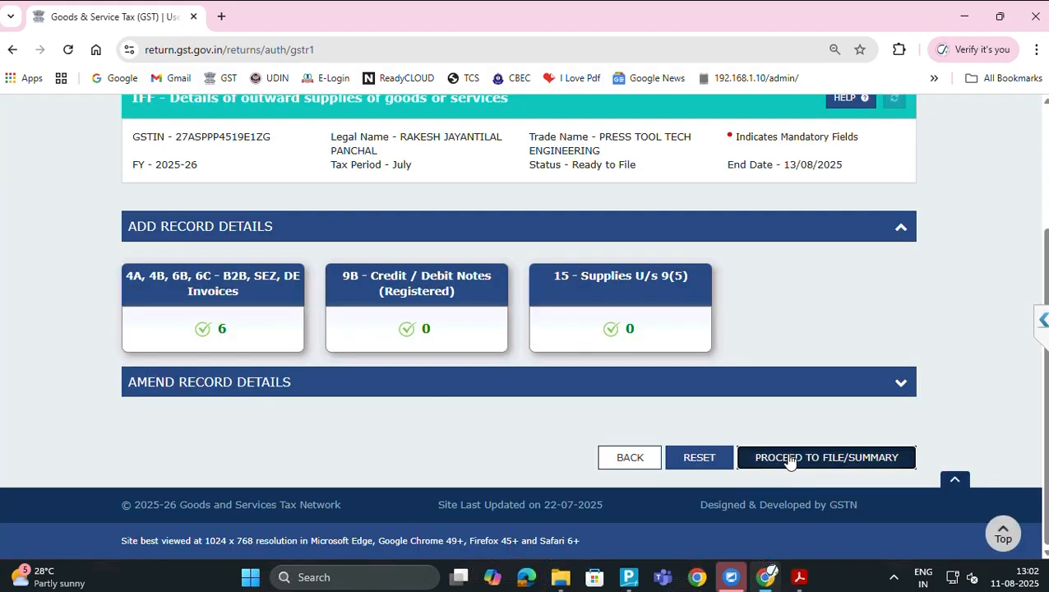
{"action": "scroll", "coordinate": [789, 460], "scroll_direction": "down", "scroll_amount": 5}
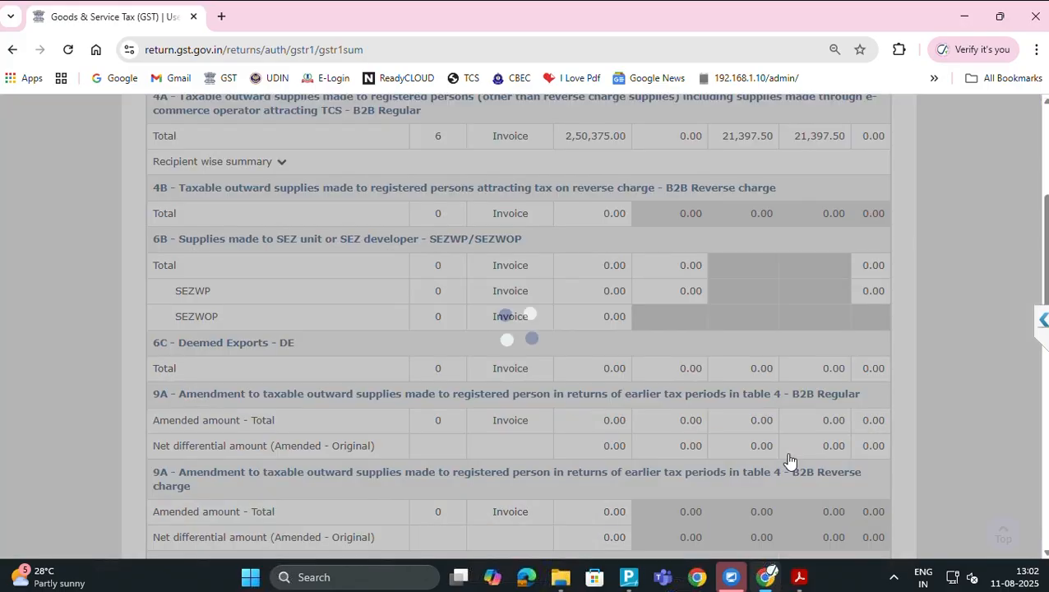
{"action": "scroll", "coordinate": [789, 460], "scroll_direction": "down", "scroll_amount": 10}
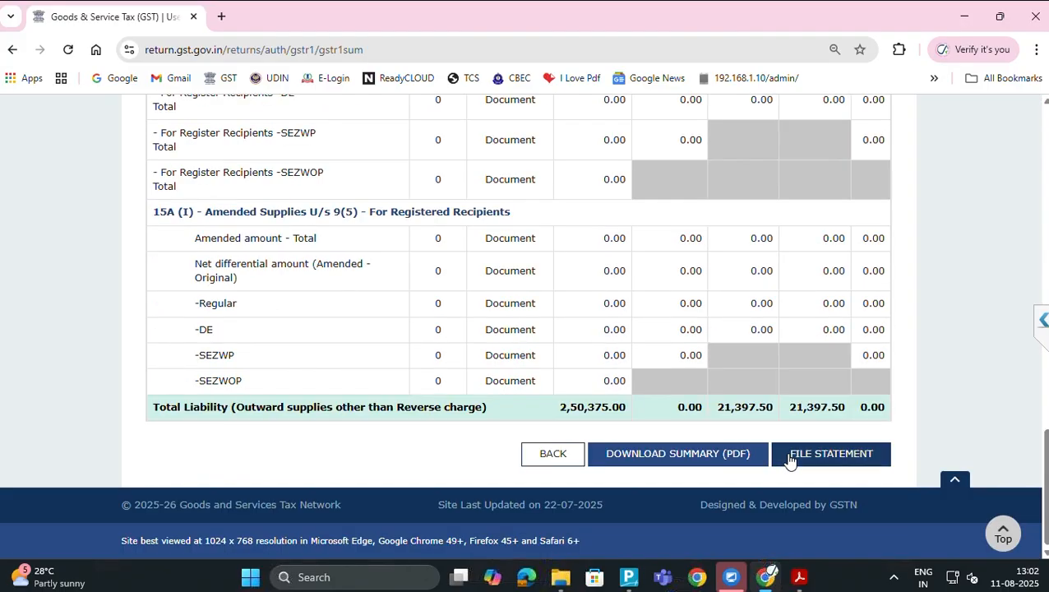
In TallyPrime's Upload GSTR-1 list, start Send (Online) for the July data
{"action": "key", "text": "alt+Tab"}
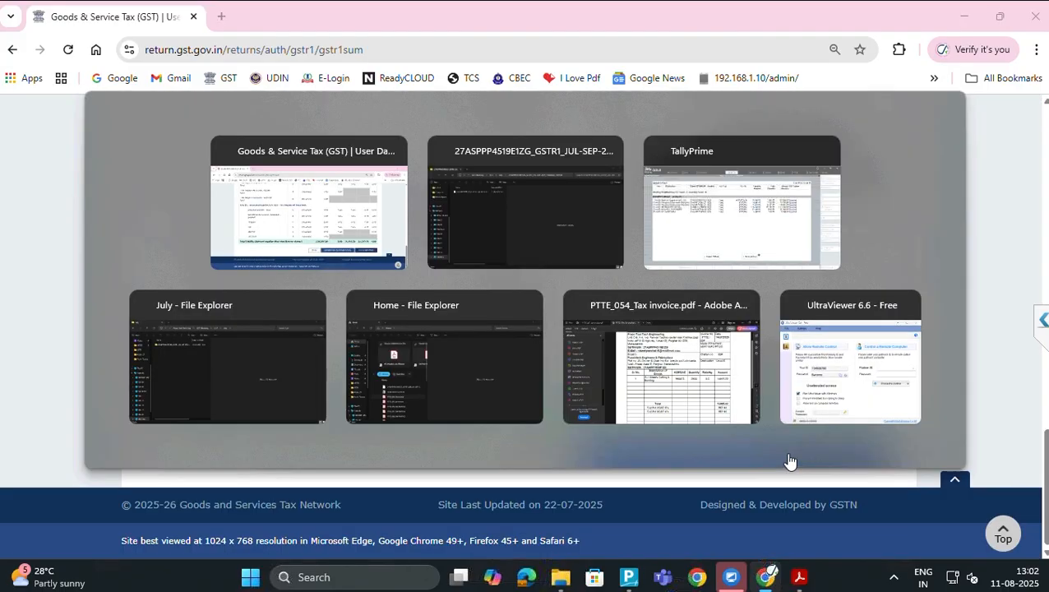
{"action": "key", "text": "alt+Tab"}
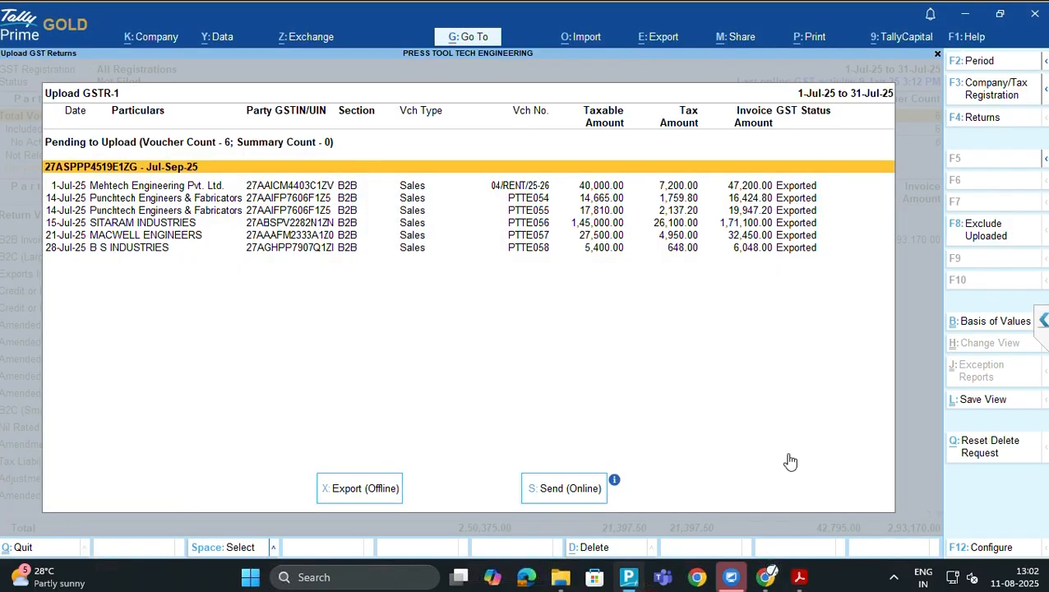
{"action": "key", "text": "s"}
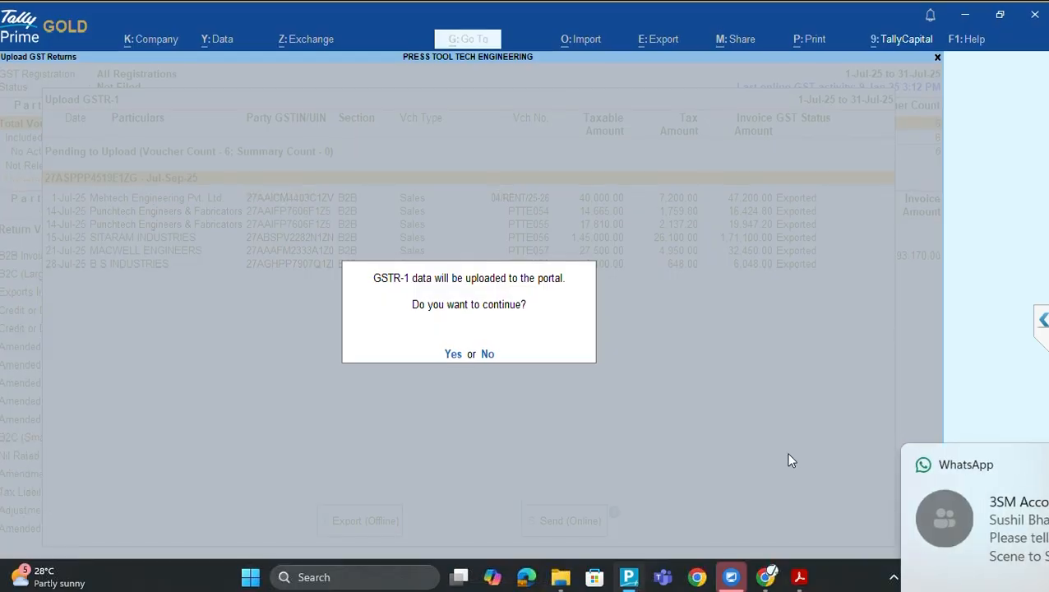
Close the Upload GSTR-1 list and compare TallyPrime's July GSTR-1 totals with the portal's summary
{"action": "key", "text": "alt+Tab"}
{"action": "key", "text": "alt+Tab"}
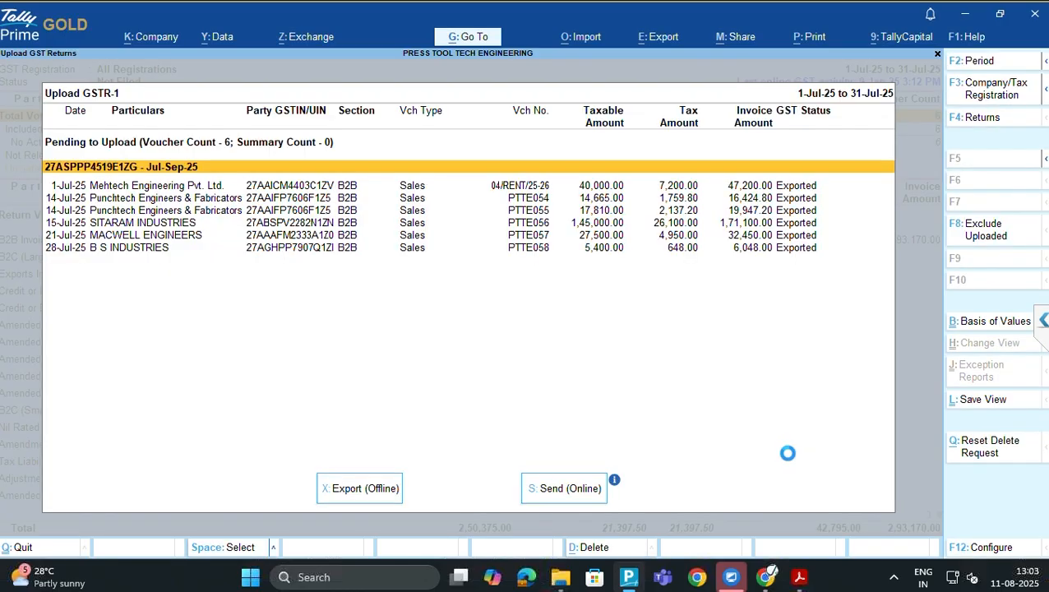
{"action": "key", "text": "Down"}
{"action": "key", "text": "Down"}
{"action": "key", "text": "Down"}
{"action": "key", "text": "Down"}
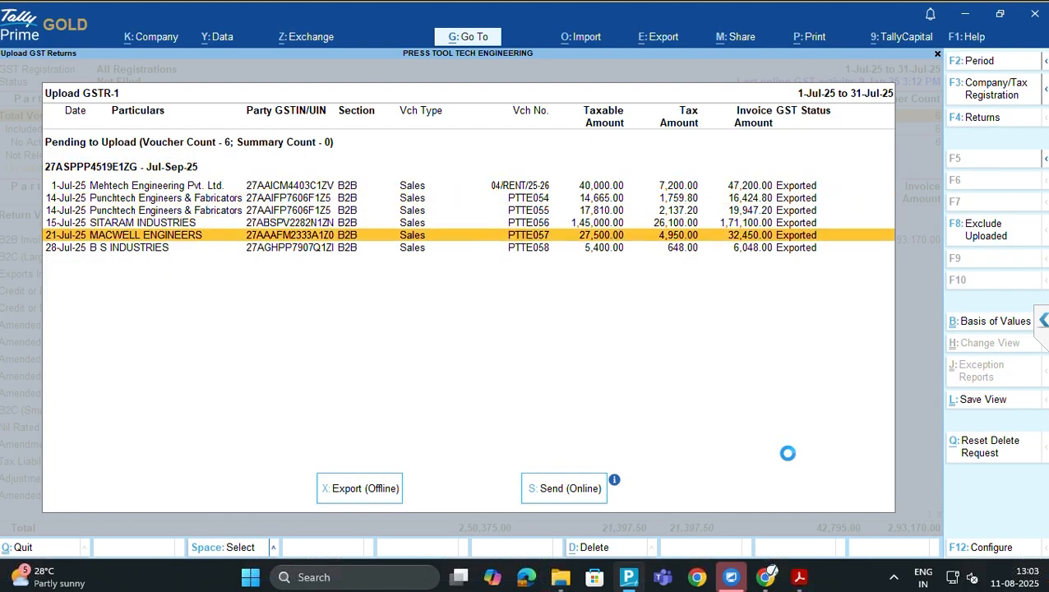
{"action": "key", "text": "Escape"}
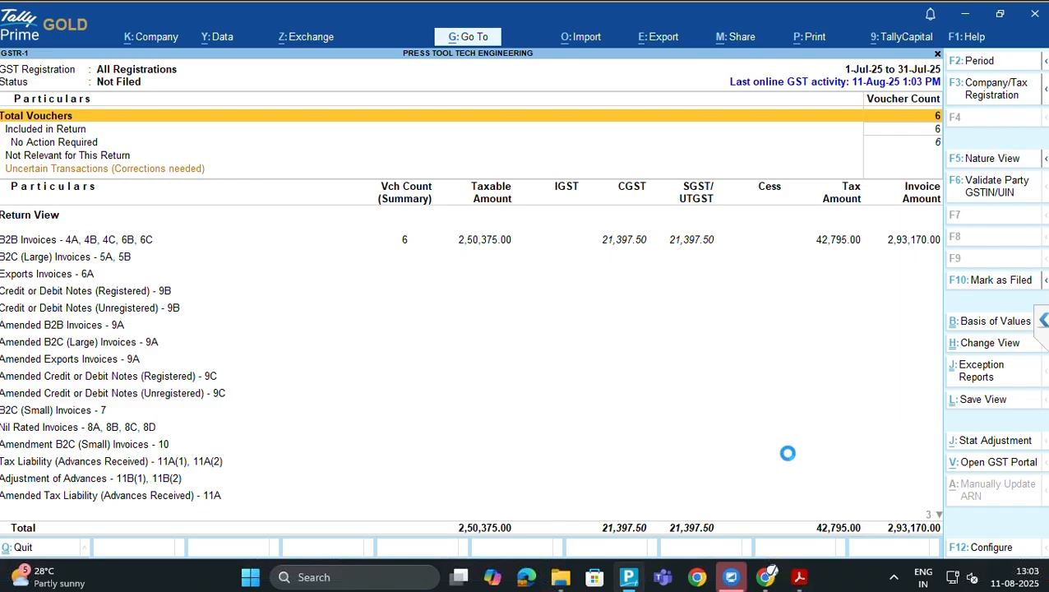
{"action": "key", "text": "alt+Tab"}
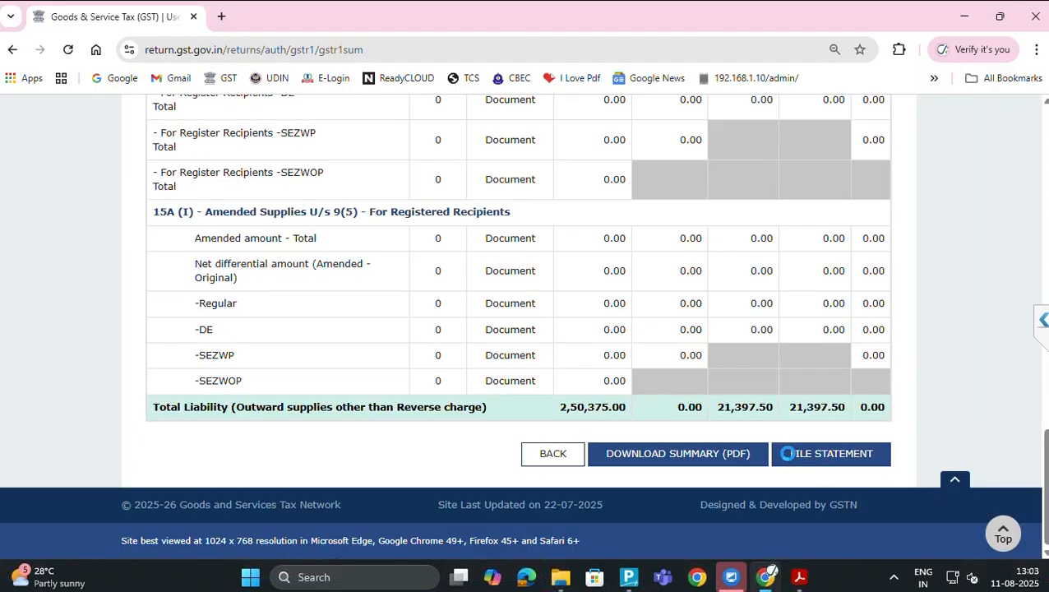
{"action": "key", "text": "alt+Tab"}
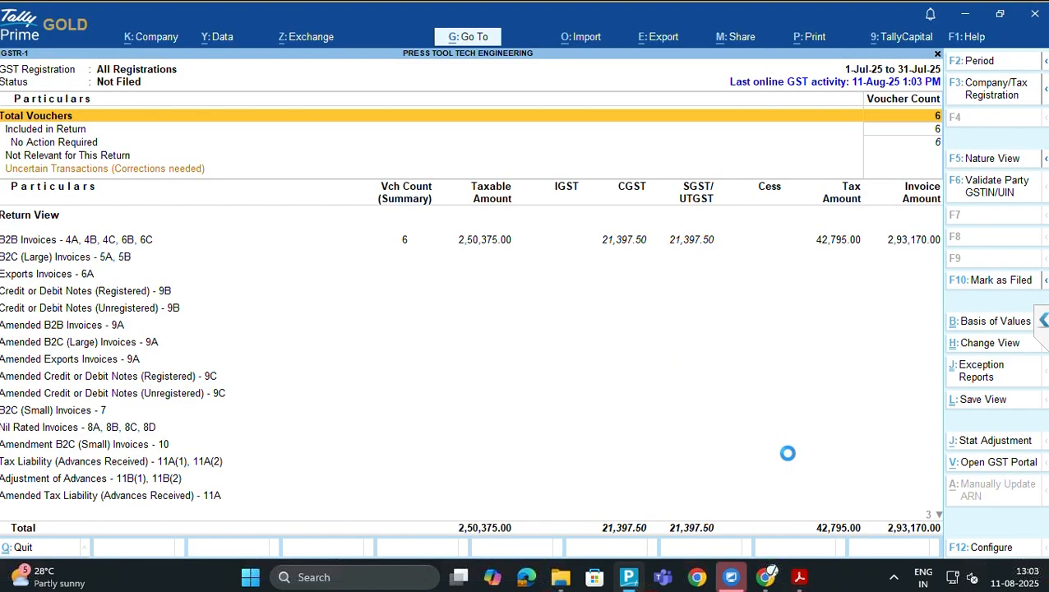
{"action": "key", "text": "alt+Tab"}
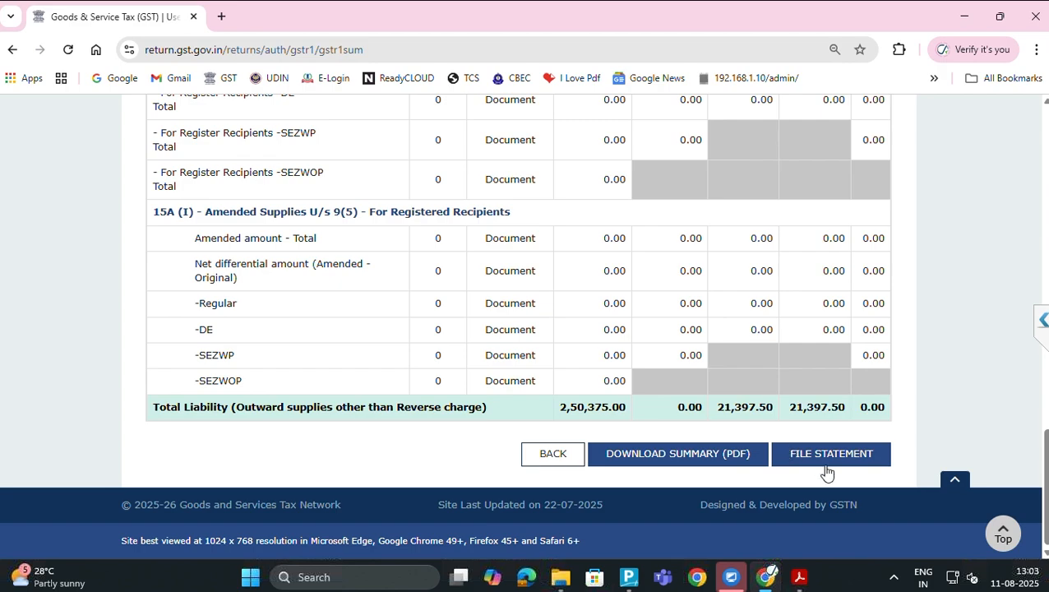
Affirm the declaration, select the authorised signatory, and choose File with EVC for the July IFF
{"action": "left_click", "coordinate": [826, 463]}
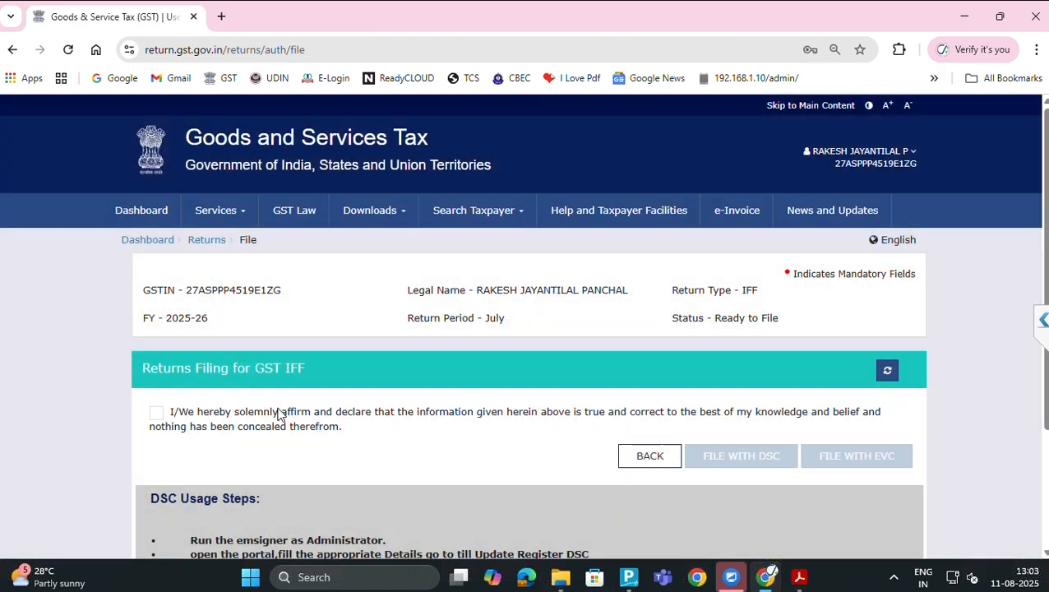
{"action": "scroll", "coordinate": [278, 414], "scroll_direction": "down", "scroll_amount": 2}
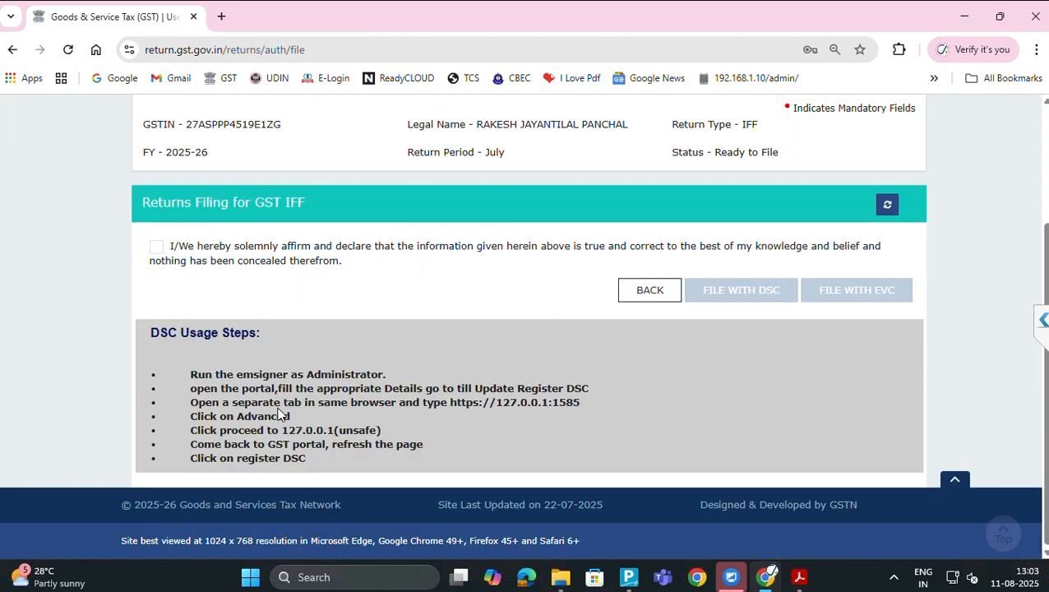
{"action": "left_click", "coordinate": [157, 248]}
{"action": "left_click", "coordinate": [224, 302]}
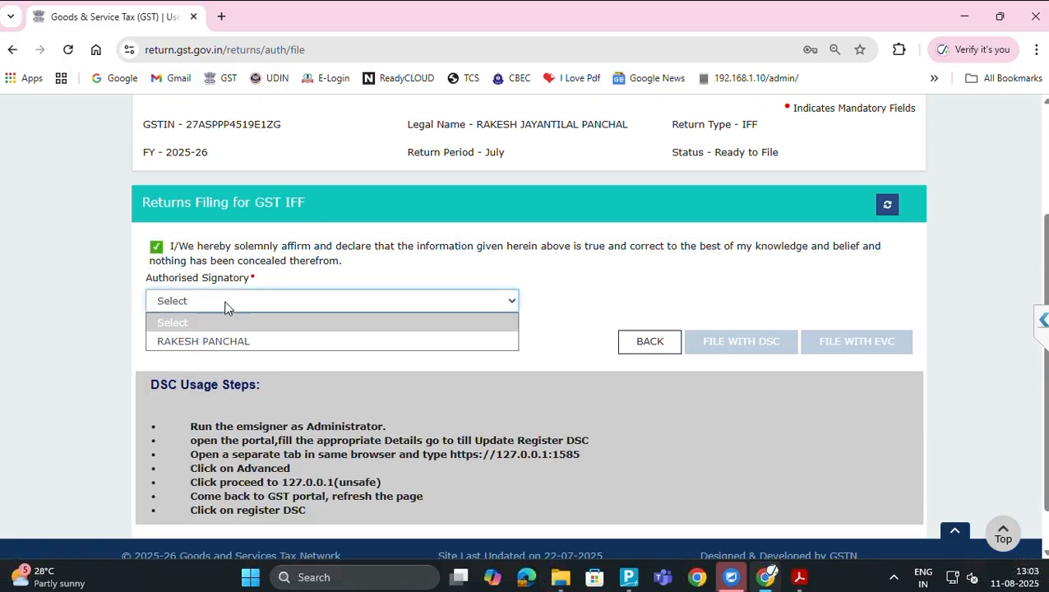
{"action": "left_click", "coordinate": [271, 344]}
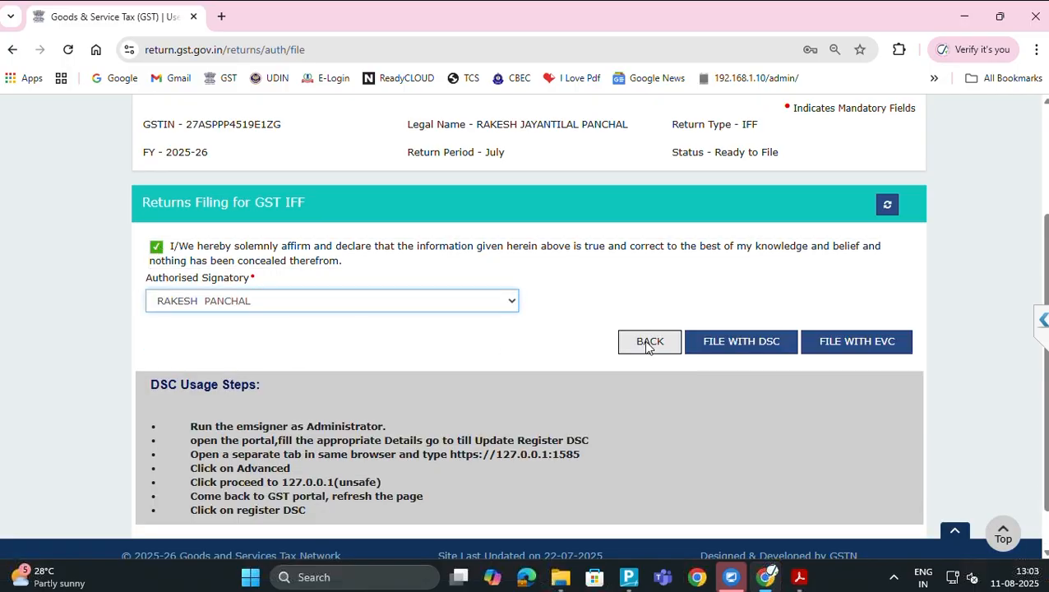
{"action": "left_click", "coordinate": [829, 347]}
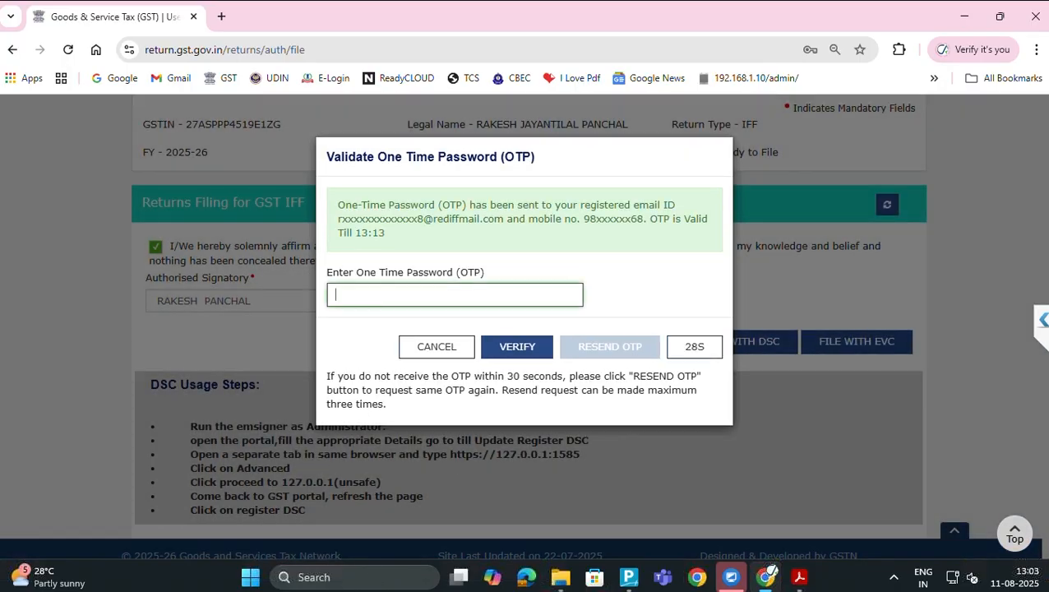
{"action": "left_click", "coordinate": [782, 585]}
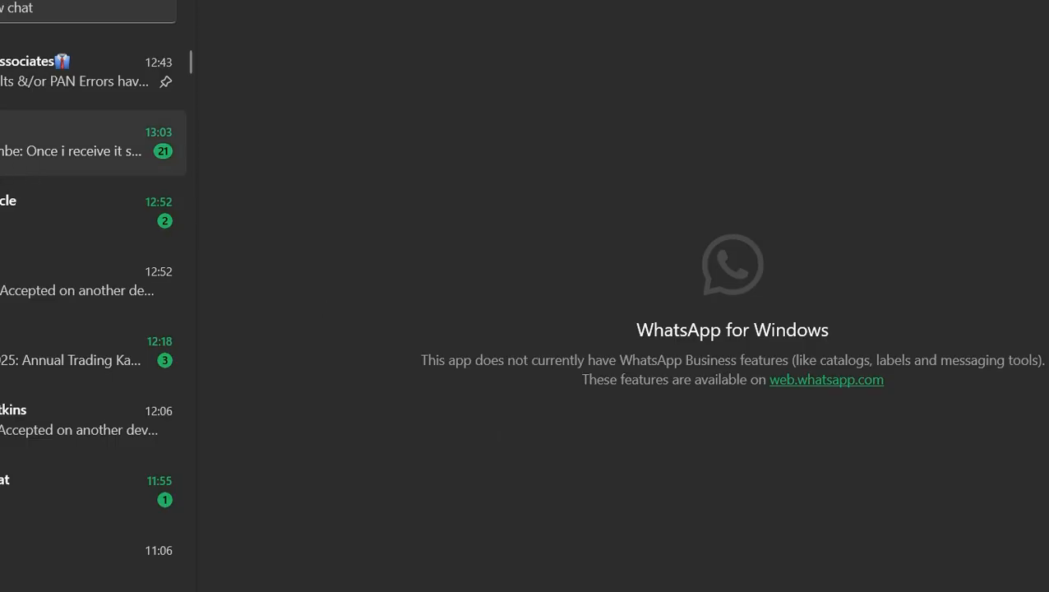
{"action": "left_click", "coordinate": [768, 575]}
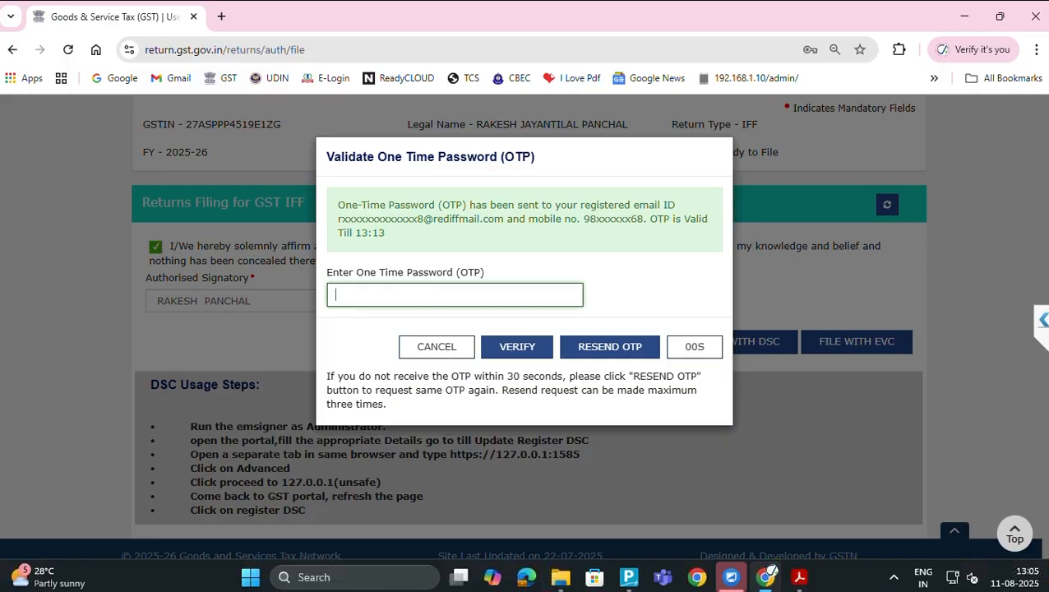
{"action": "key", "text": "alt+Tab"}
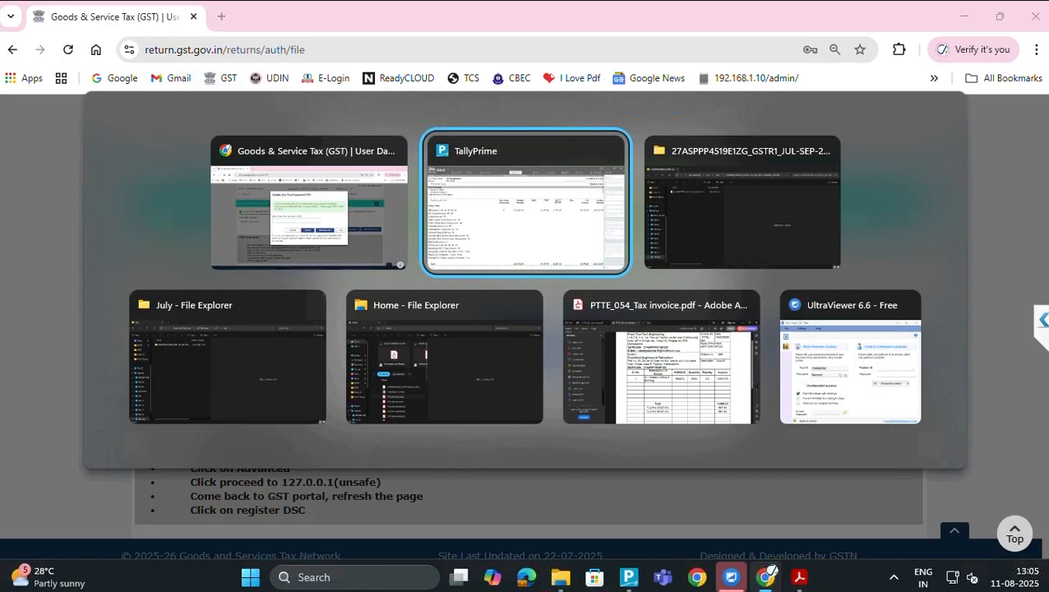
{"action": "key", "text": "alt+Tab"}
{"action": "key", "text": "alt+Tab"}
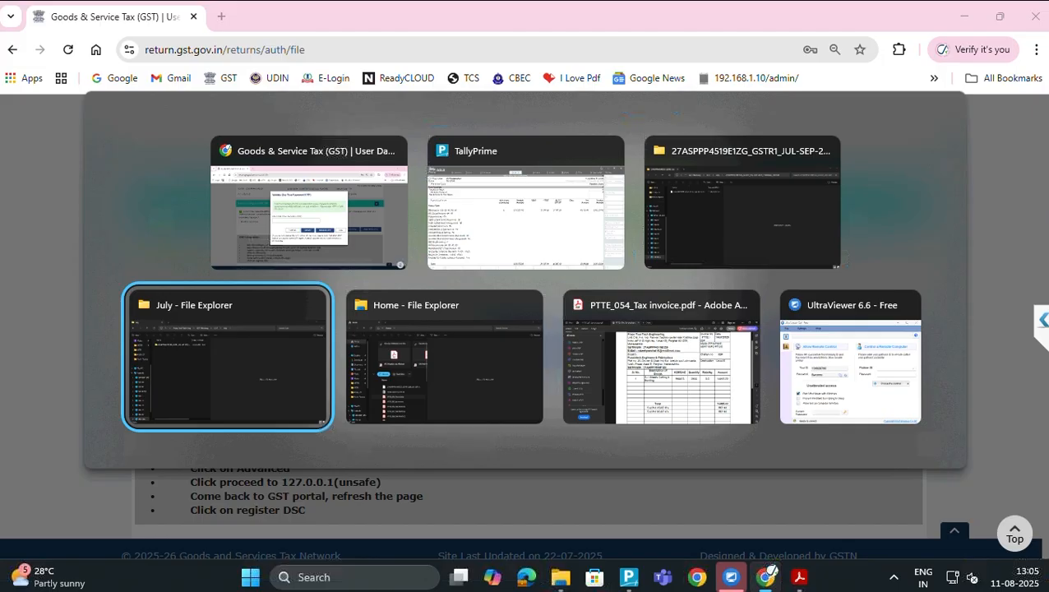
{"action": "key", "text": "alt+Tab"}
{"action": "key", "text": "alt+Tab"}
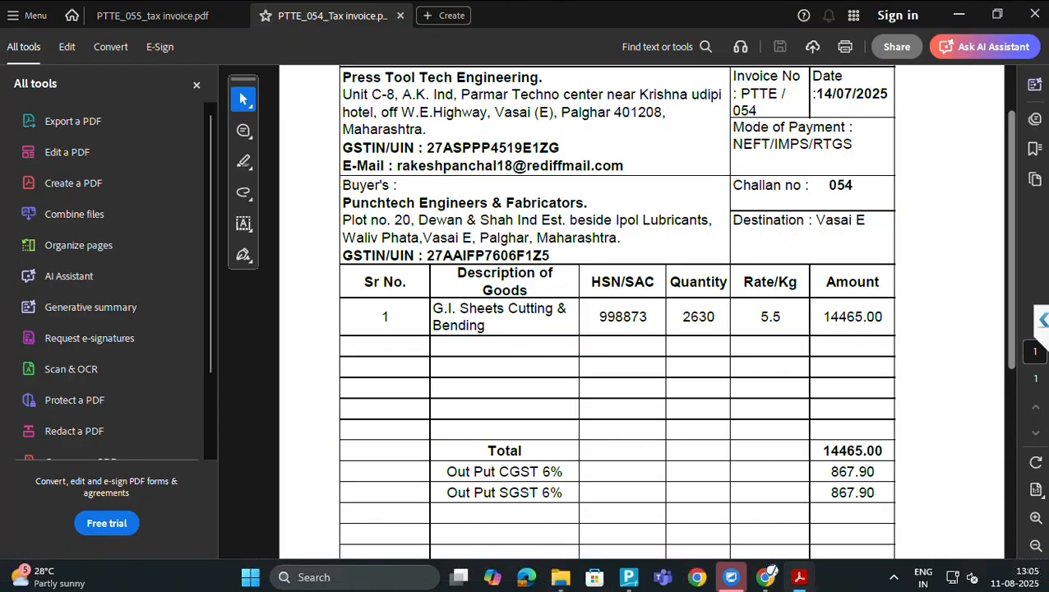
{"action": "key", "text": "alt+Tab"}
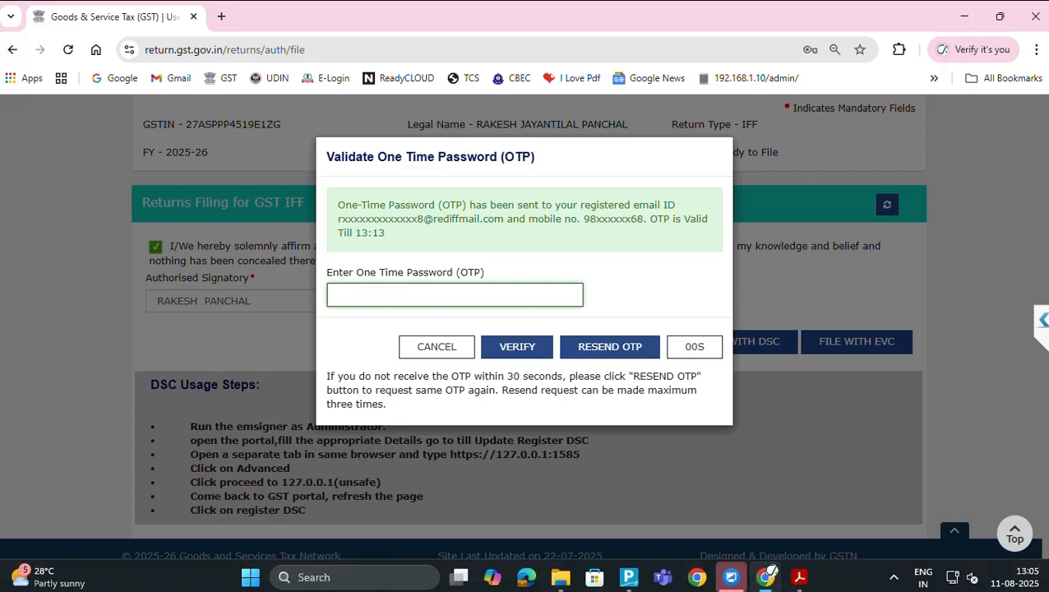
Launch WhatsApp, copy the GSTN EVC OTP from the client's chat, and return to Chrome
{"action": "left_click", "coordinate": [316, 575]}
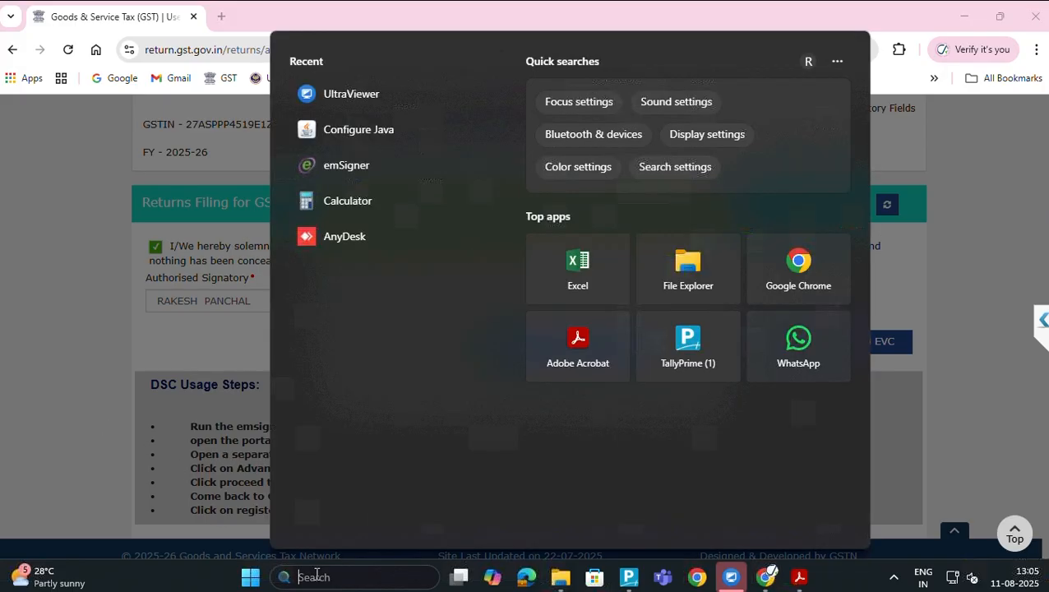
{"action": "left_click", "coordinate": [801, 348]}
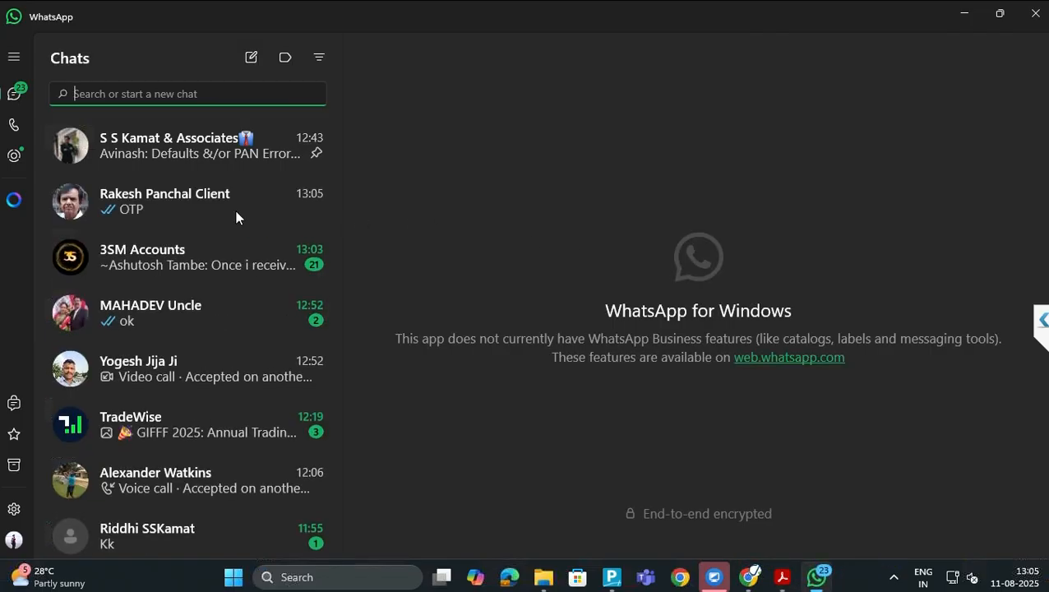
{"action": "left_click", "coordinate": [196, 201]}
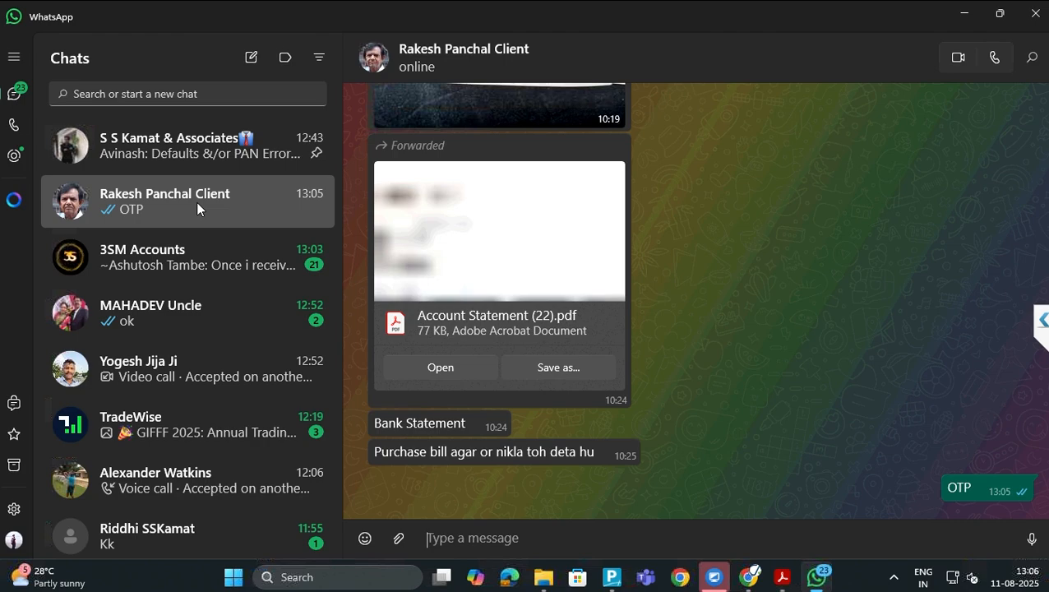
{"action": "scroll", "coordinate": [197, 209], "scroll_direction": "down", "scroll_amount": 2}
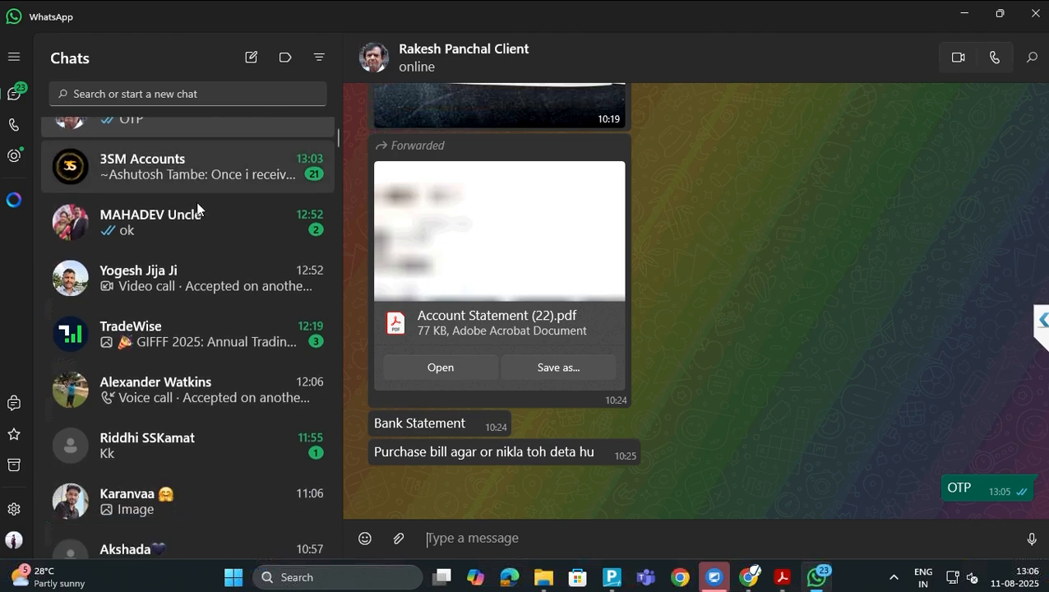
{"action": "scroll", "coordinate": [197, 209], "scroll_direction": "up", "scroll_amount": 1}
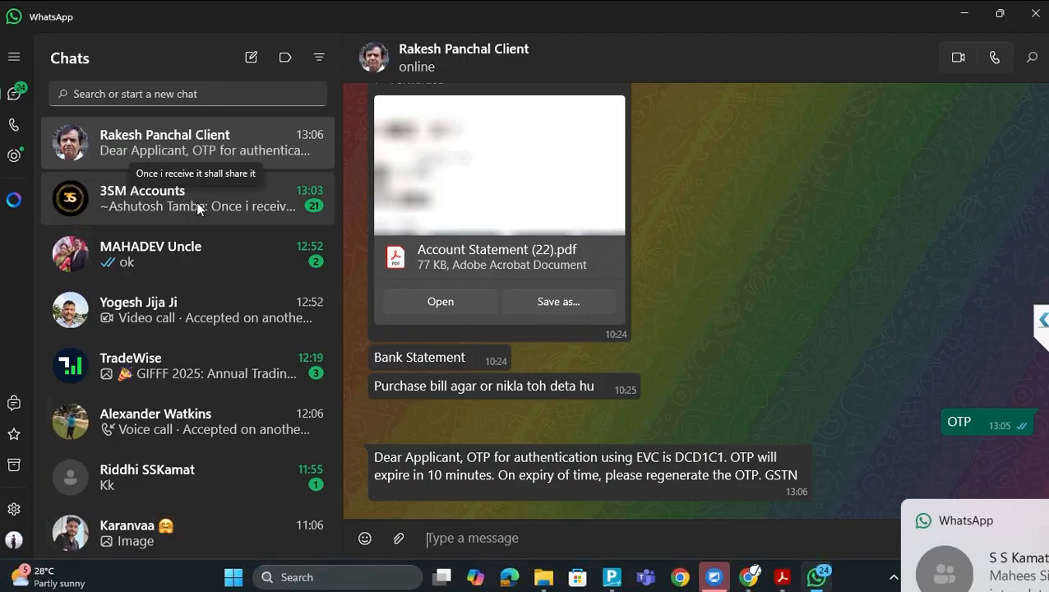
{"action": "double_click", "coordinate": [697, 457]}
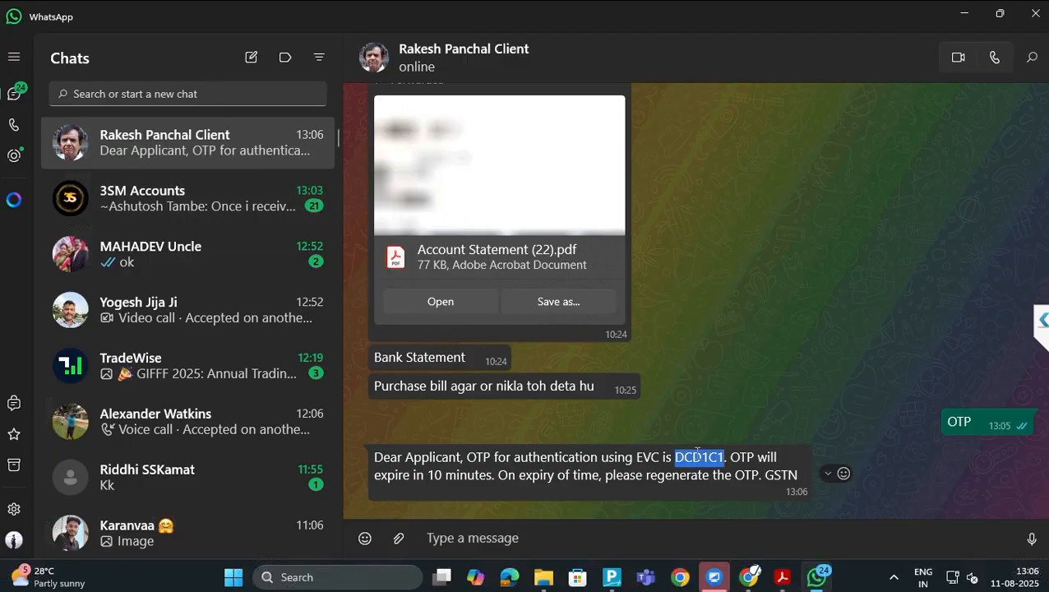
{"action": "key", "text": "alt+Tab"}
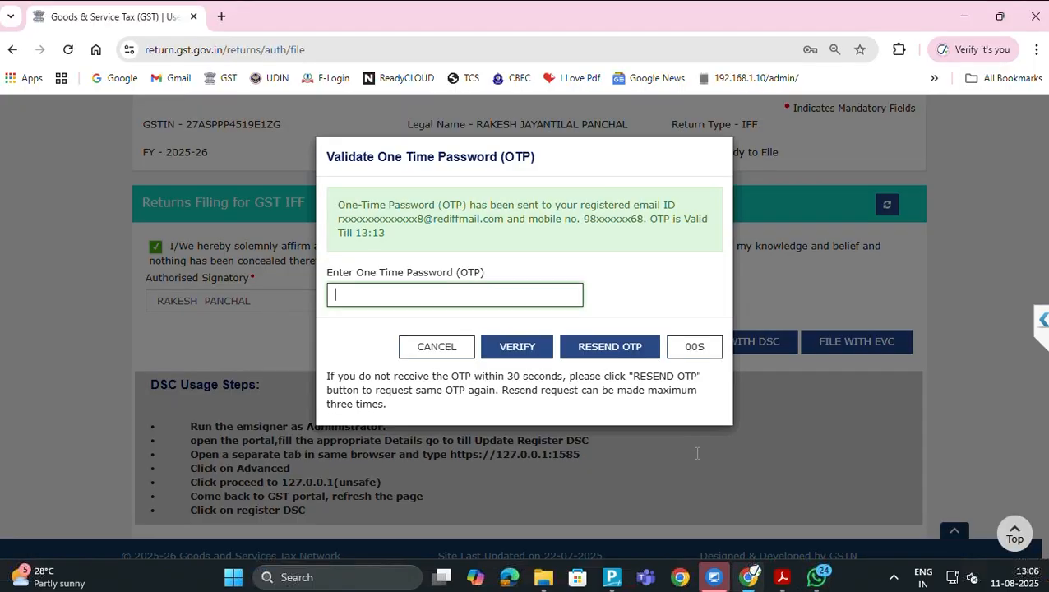
Paste and verify the OTP to file the July IFF, decline saving it as a password, and go back
{"action": "key", "text": "ctrl+v"}
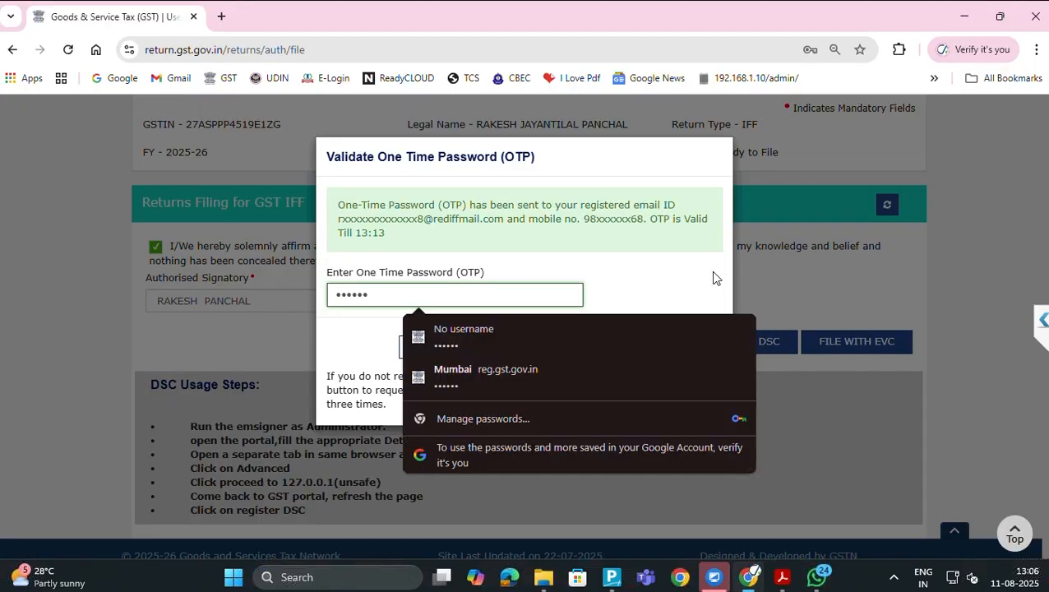
{"action": "left_click", "coordinate": [671, 276]}
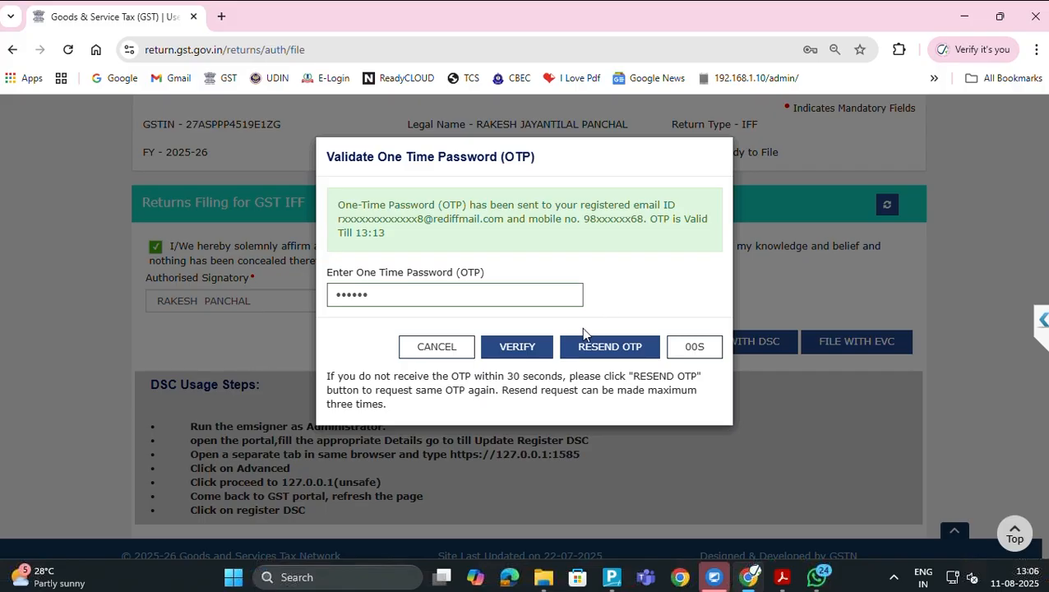
{"action": "left_click", "coordinate": [517, 347]}
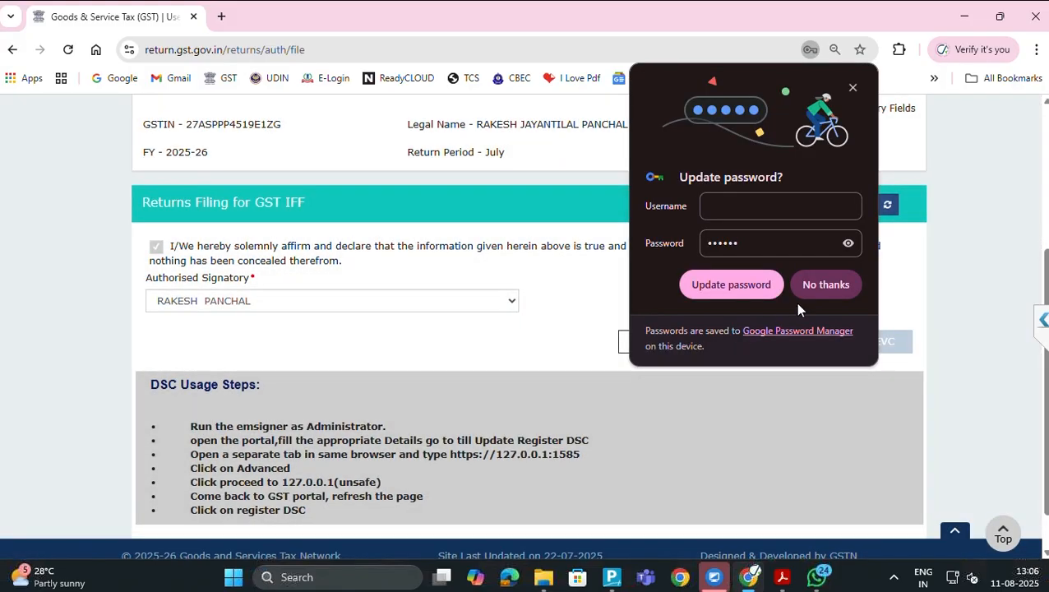
{"action": "left_click", "coordinate": [815, 286]}
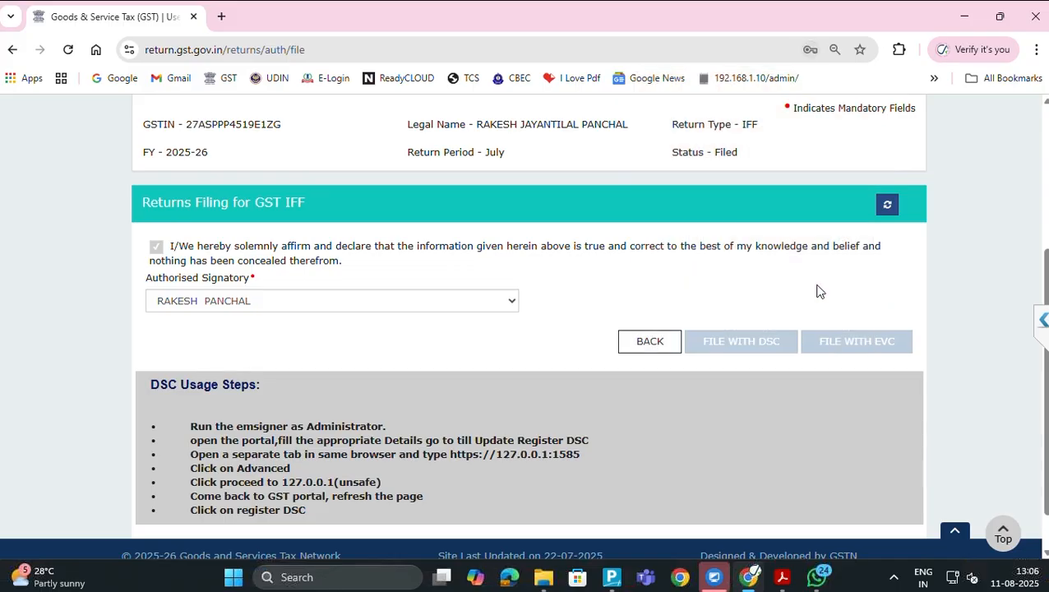
{"action": "left_click", "coordinate": [645, 342]}
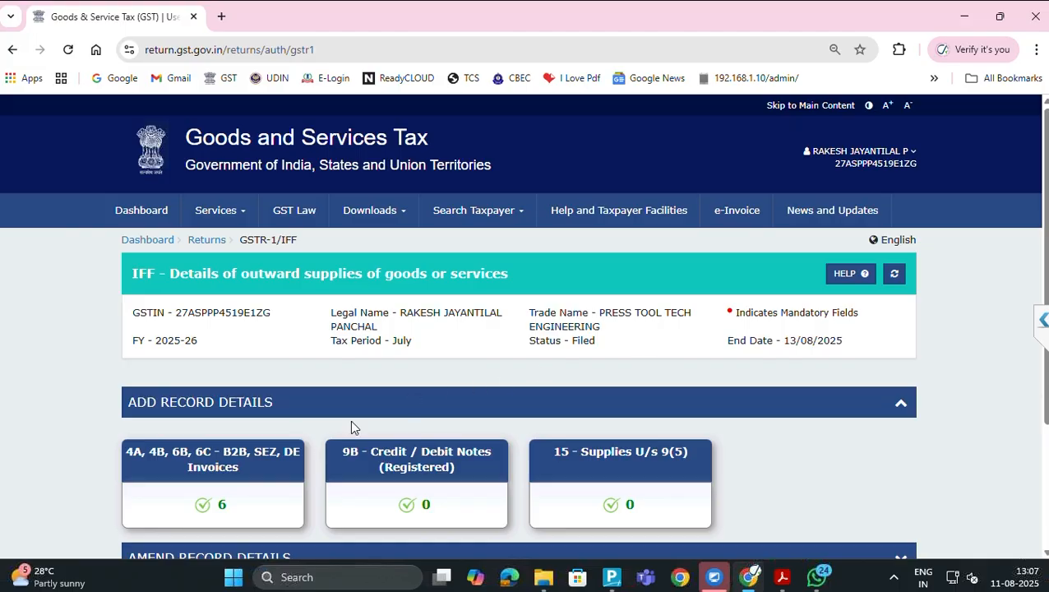
Search the July return period to confirm the Invoice Furnishing Facility shows Filed
{"action": "scroll", "coordinate": [222, 454], "scroll_direction": "down", "scroll_amount": 3}
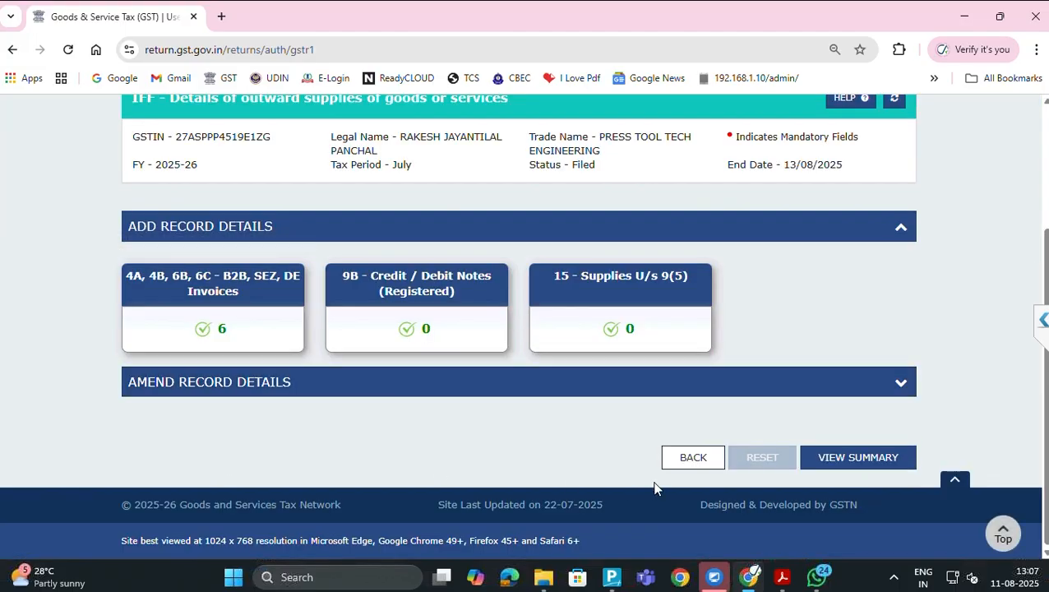
{"action": "left_click", "coordinate": [690, 459]}
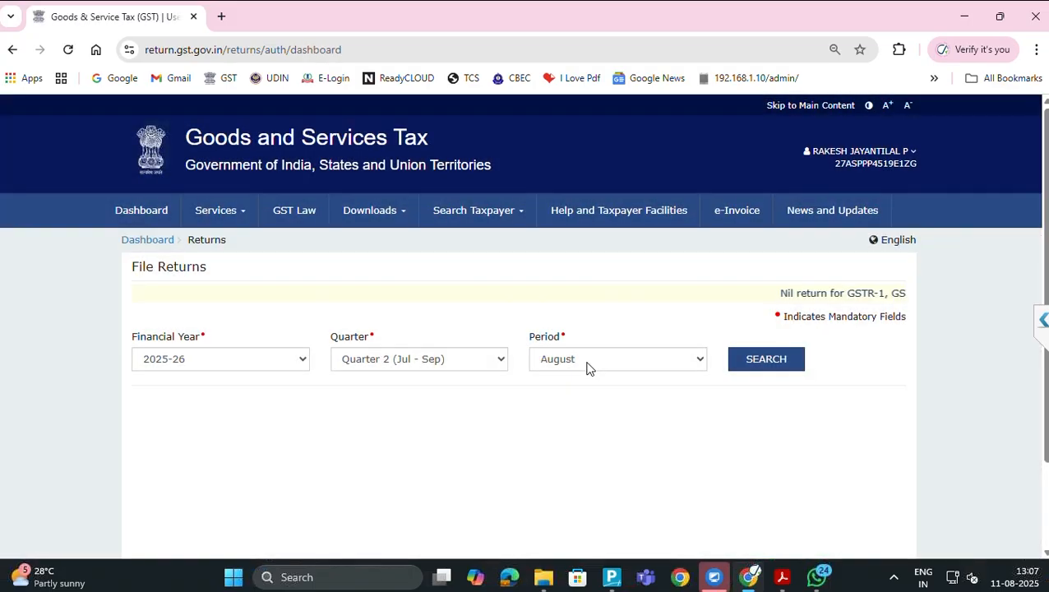
{"action": "left_click", "coordinate": [588, 368]}
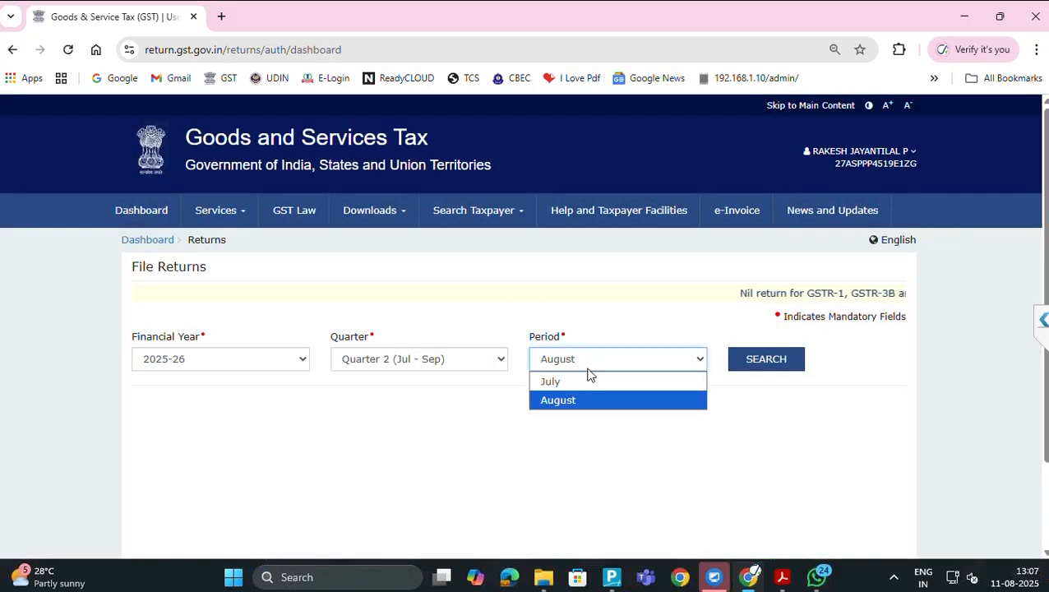
{"action": "left_click", "coordinate": [590, 380]}
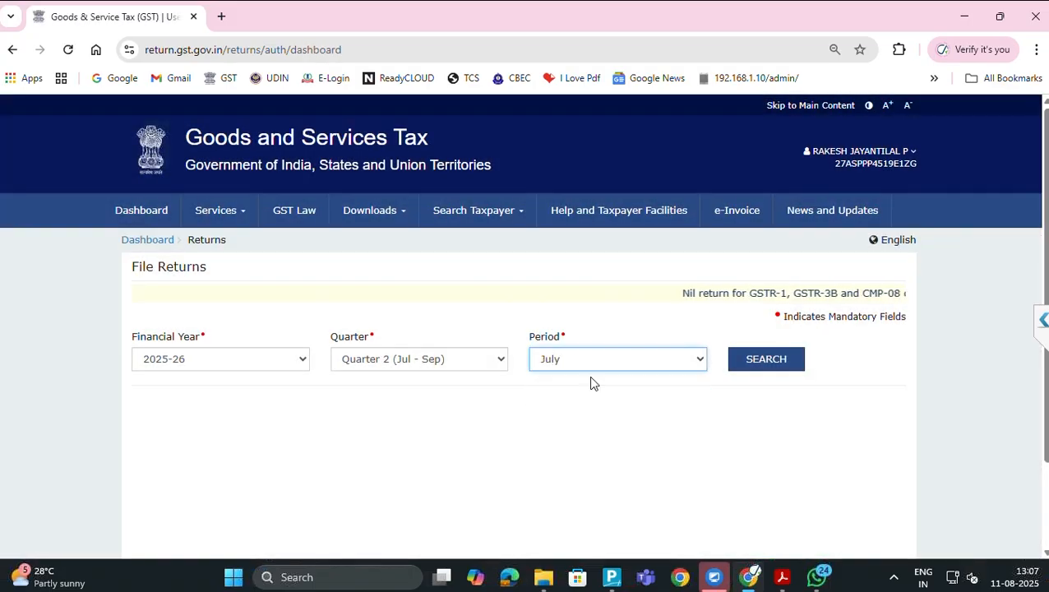
{"action": "left_click", "coordinate": [747, 362]}
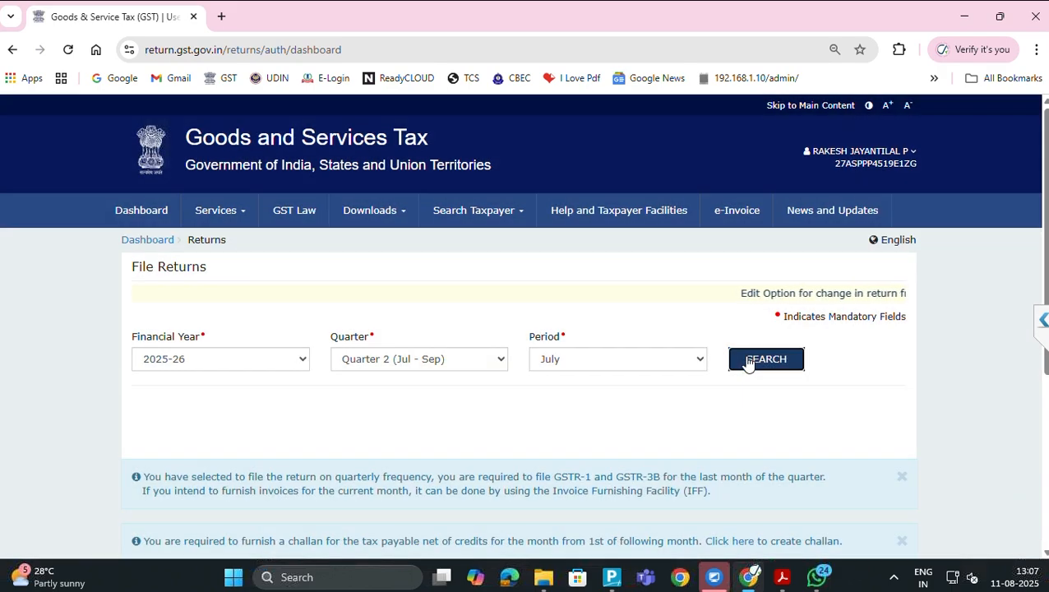
Log out of the GST Portal from the account menu
{"action": "scroll", "coordinate": [747, 362], "scroll_direction": "down", "scroll_amount": 4}
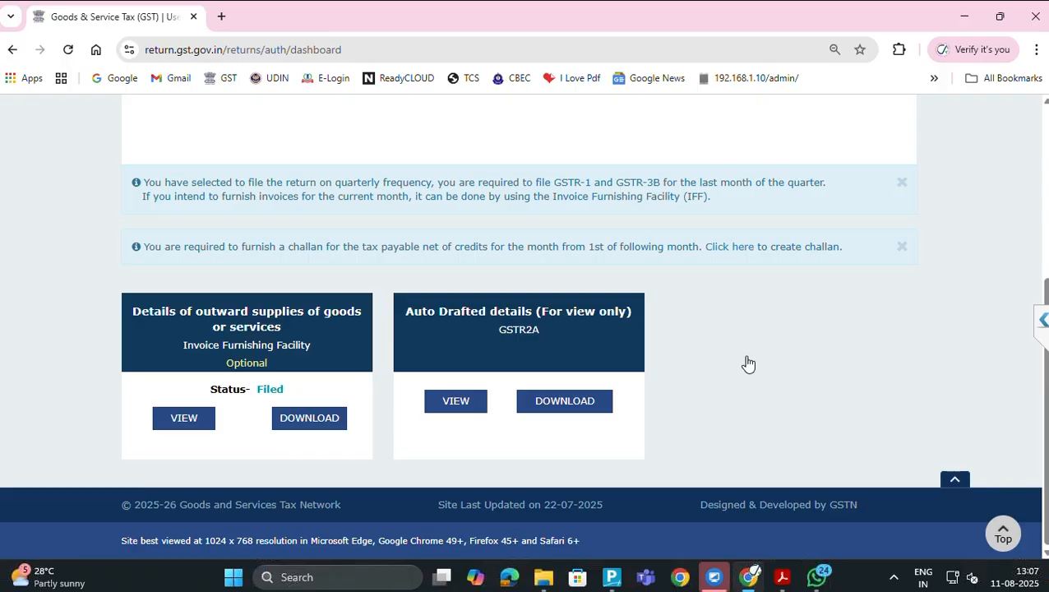
{"action": "scroll", "coordinate": [747, 363], "scroll_direction": "up", "scroll_amount": 4}
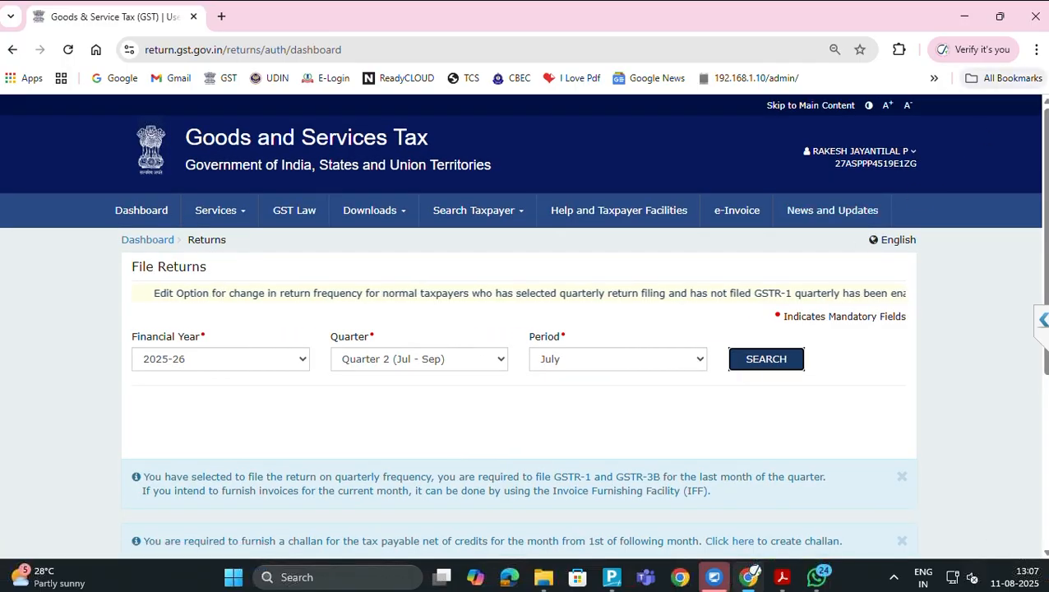
{"action": "left_click", "coordinate": [909, 155]}
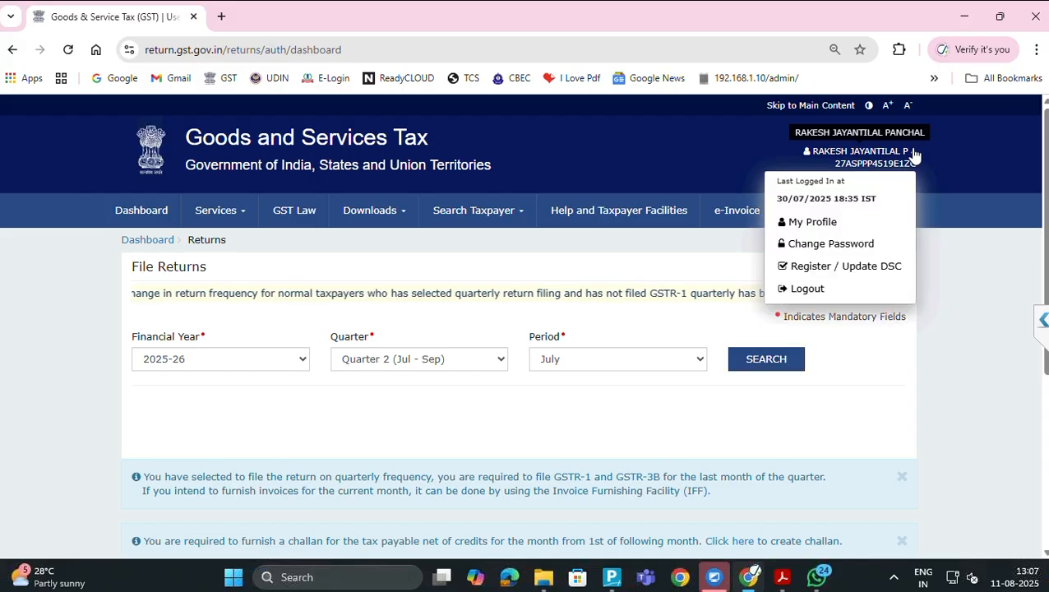
{"action": "left_click", "coordinate": [826, 291]}
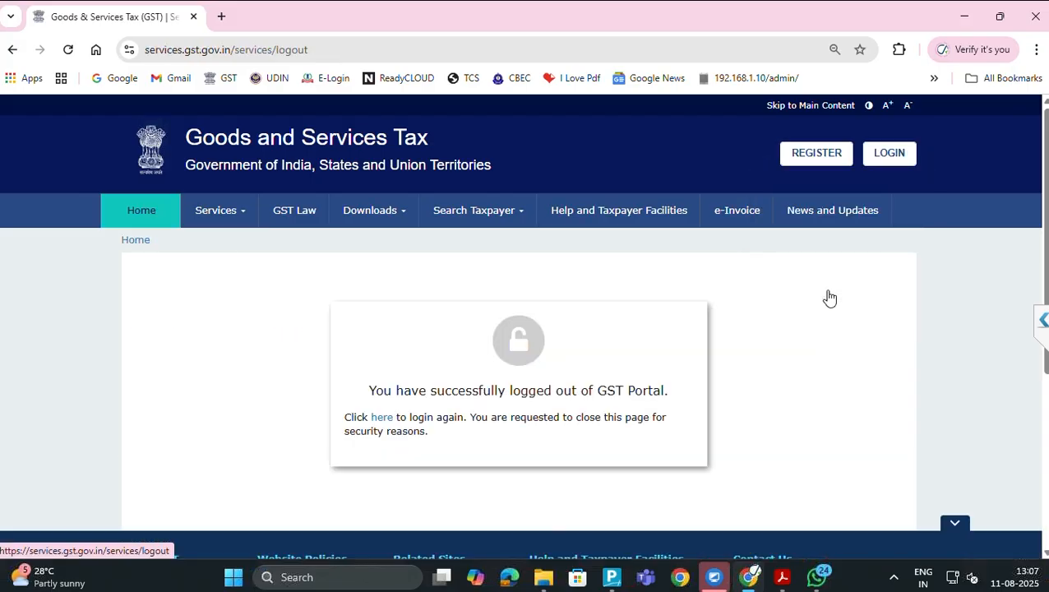